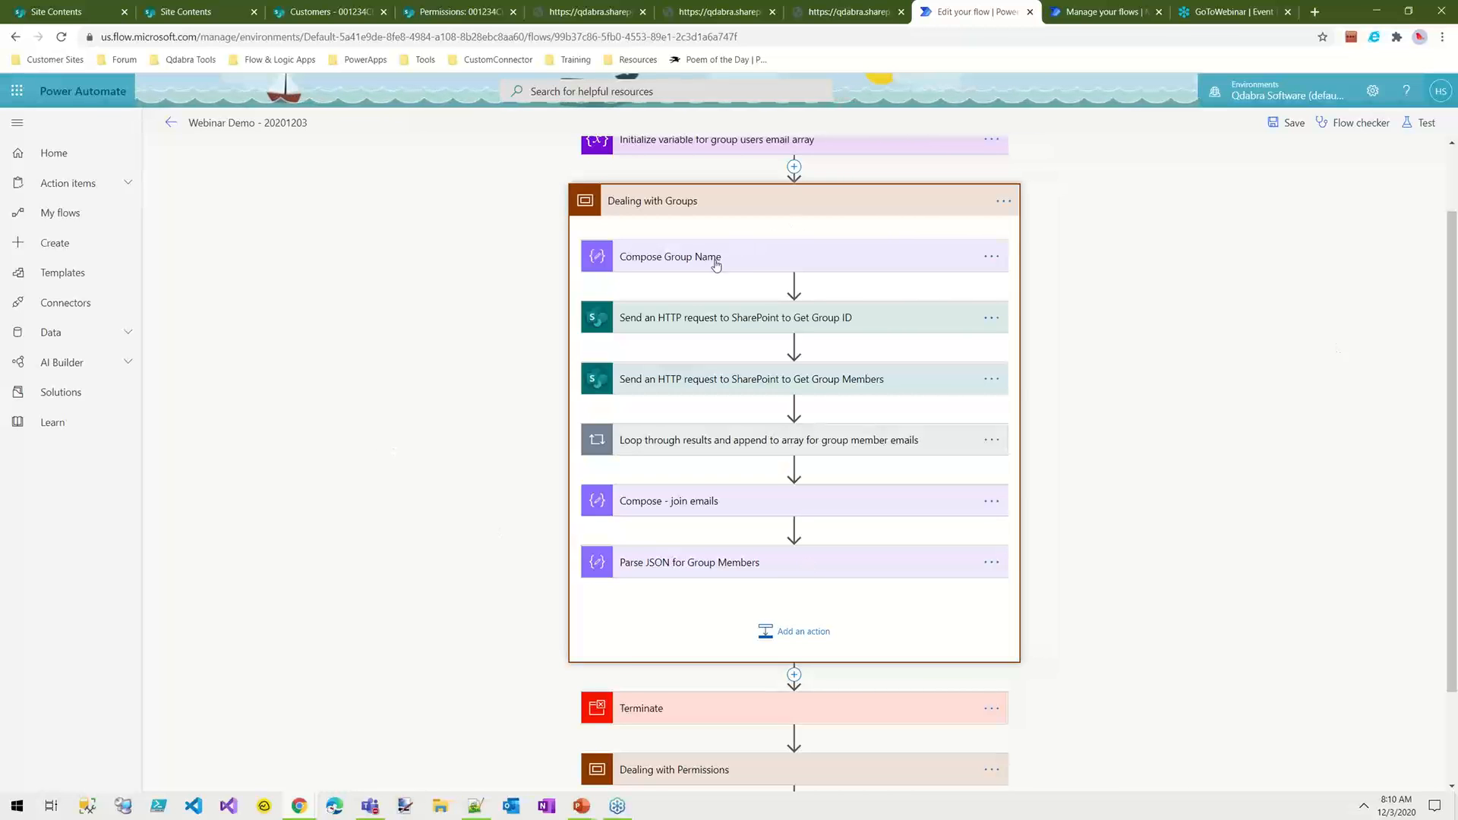
Step: Expand the Compose Group Name and Get Group ID actions and review the group name, HTTP method options and $select=id in the Uri
click(754, 258)
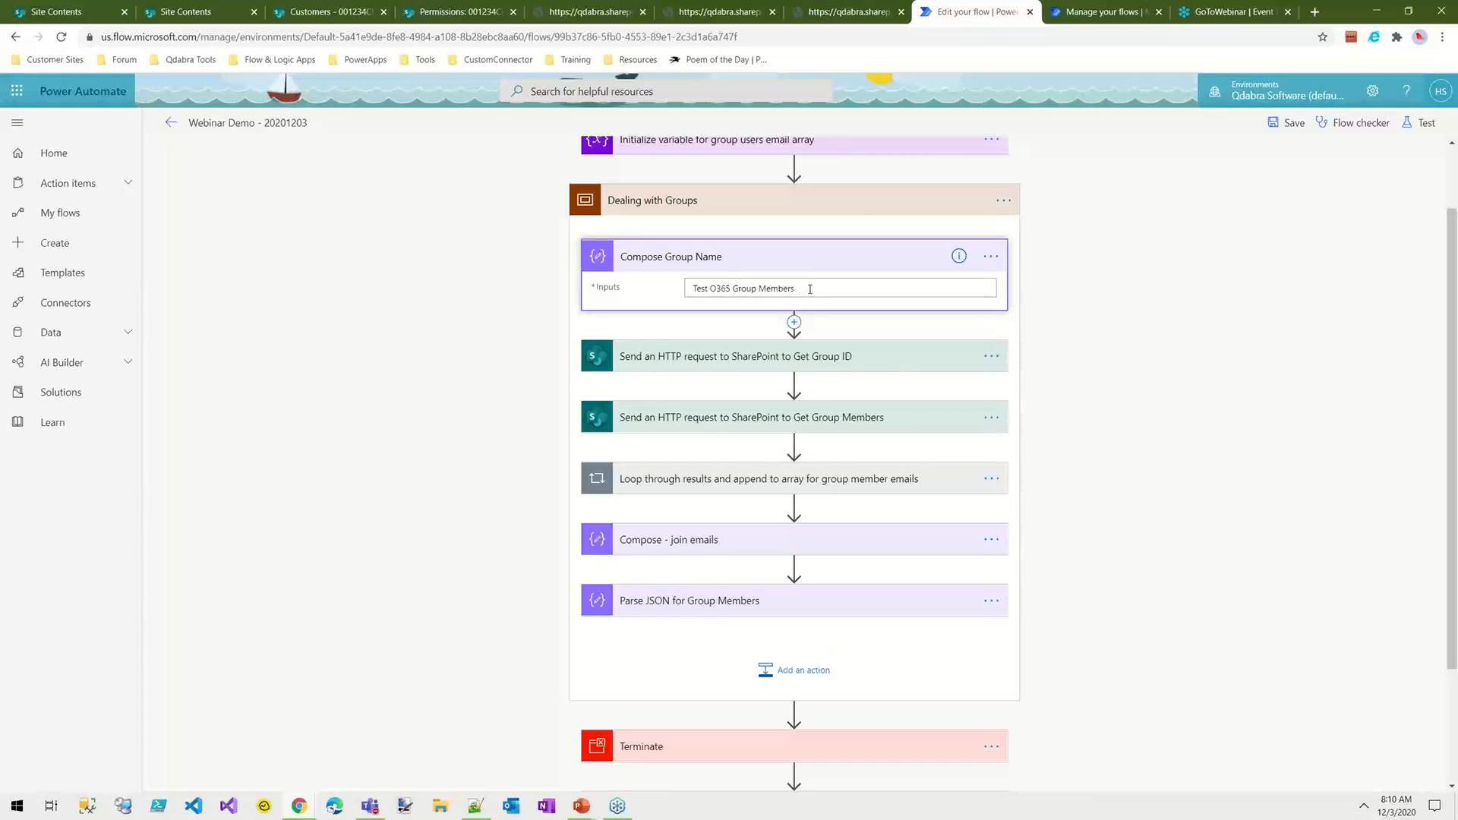
drag(810, 290, 680, 289)
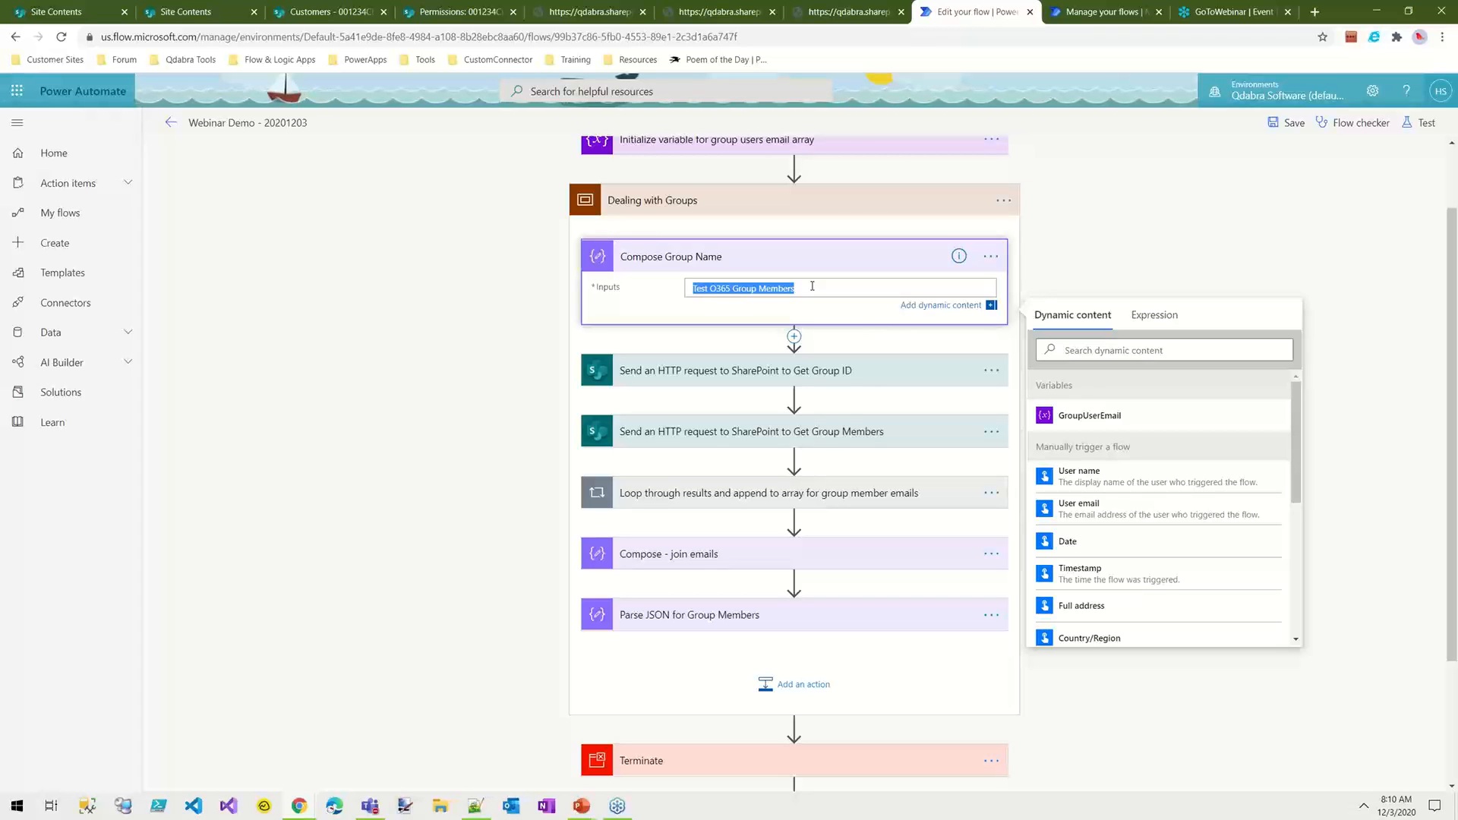
click(662, 381)
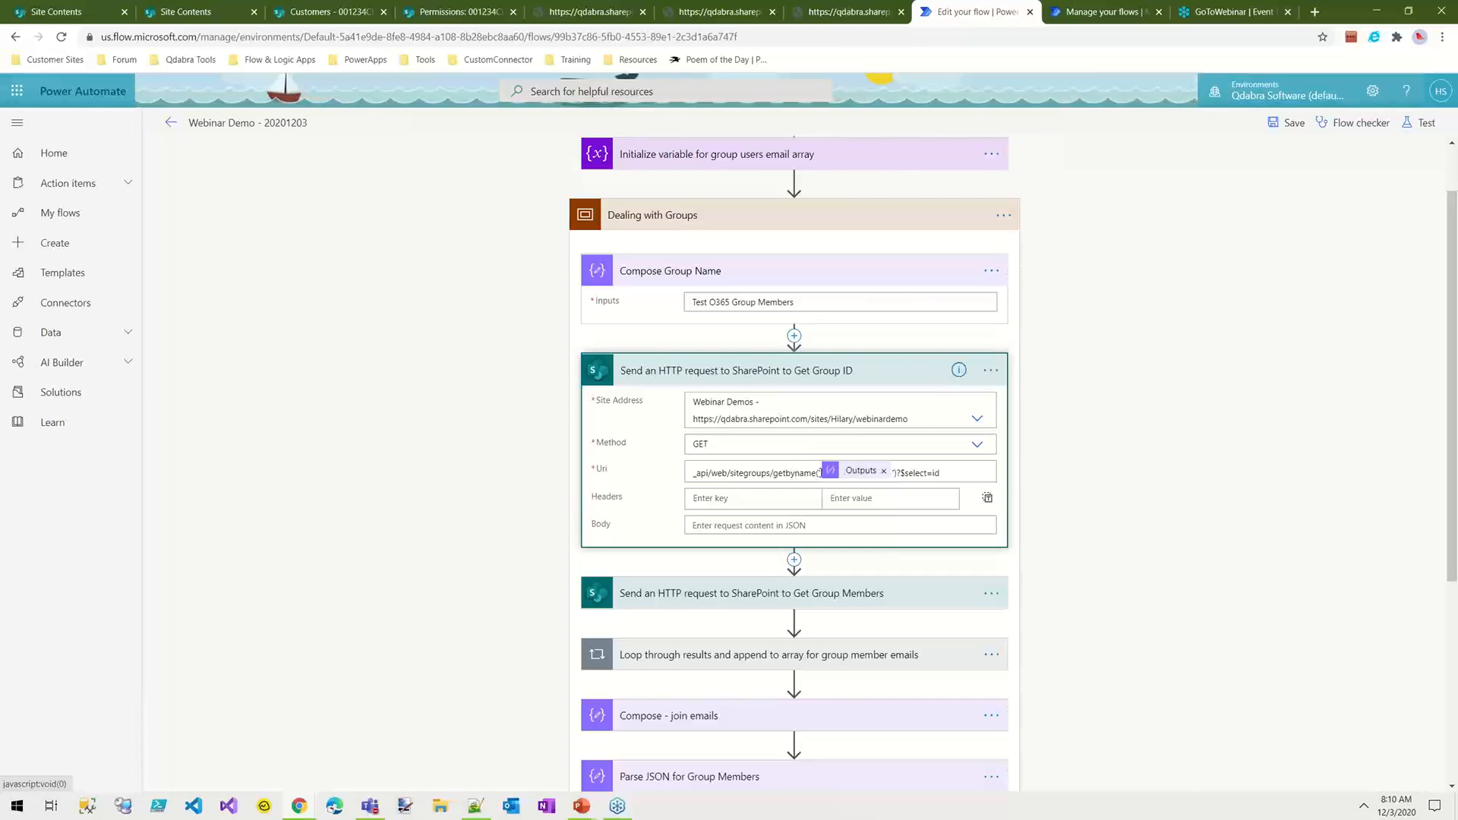
drag(947, 474, 896, 473)
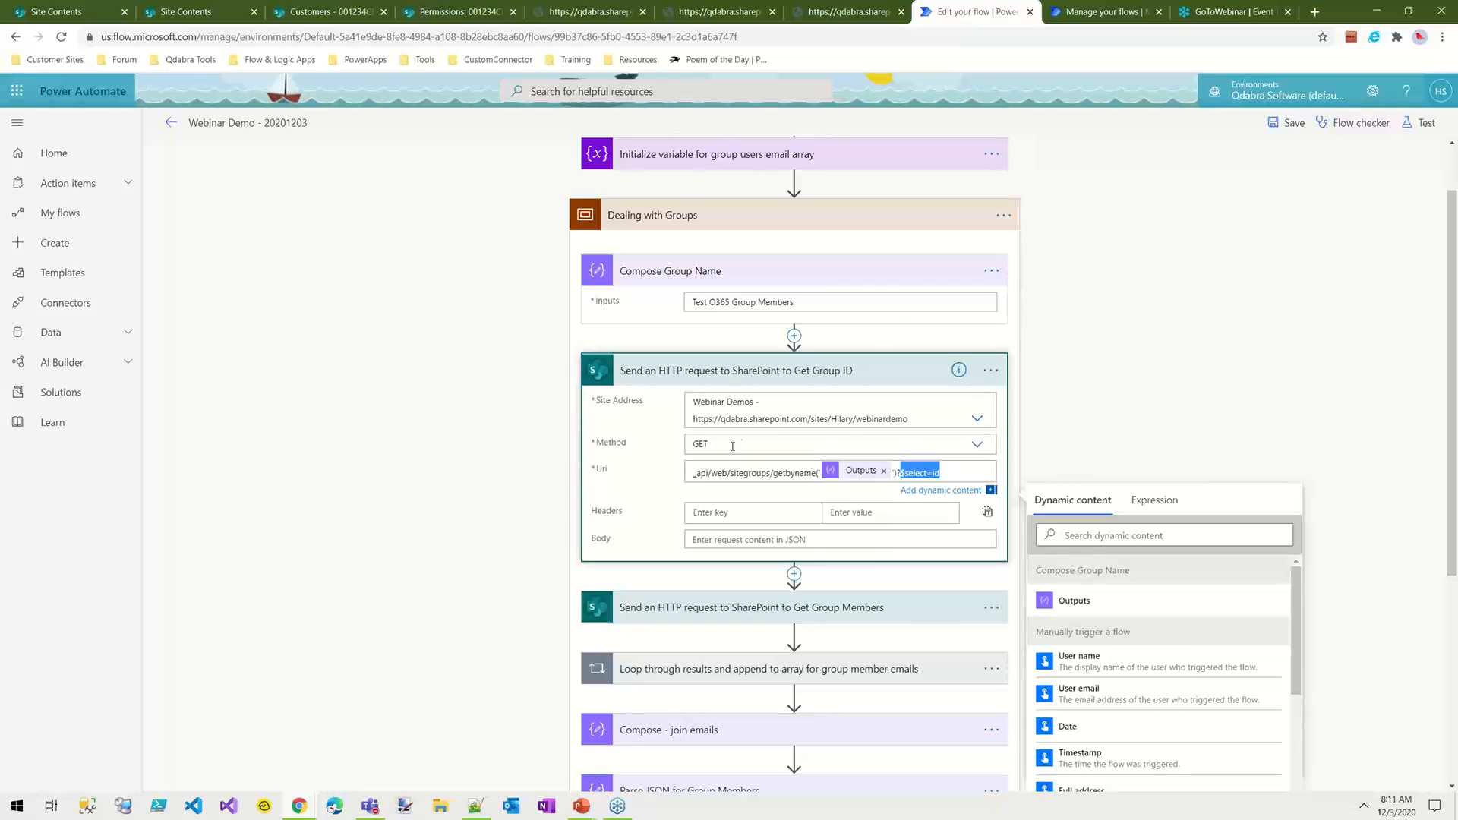
click(705, 442)
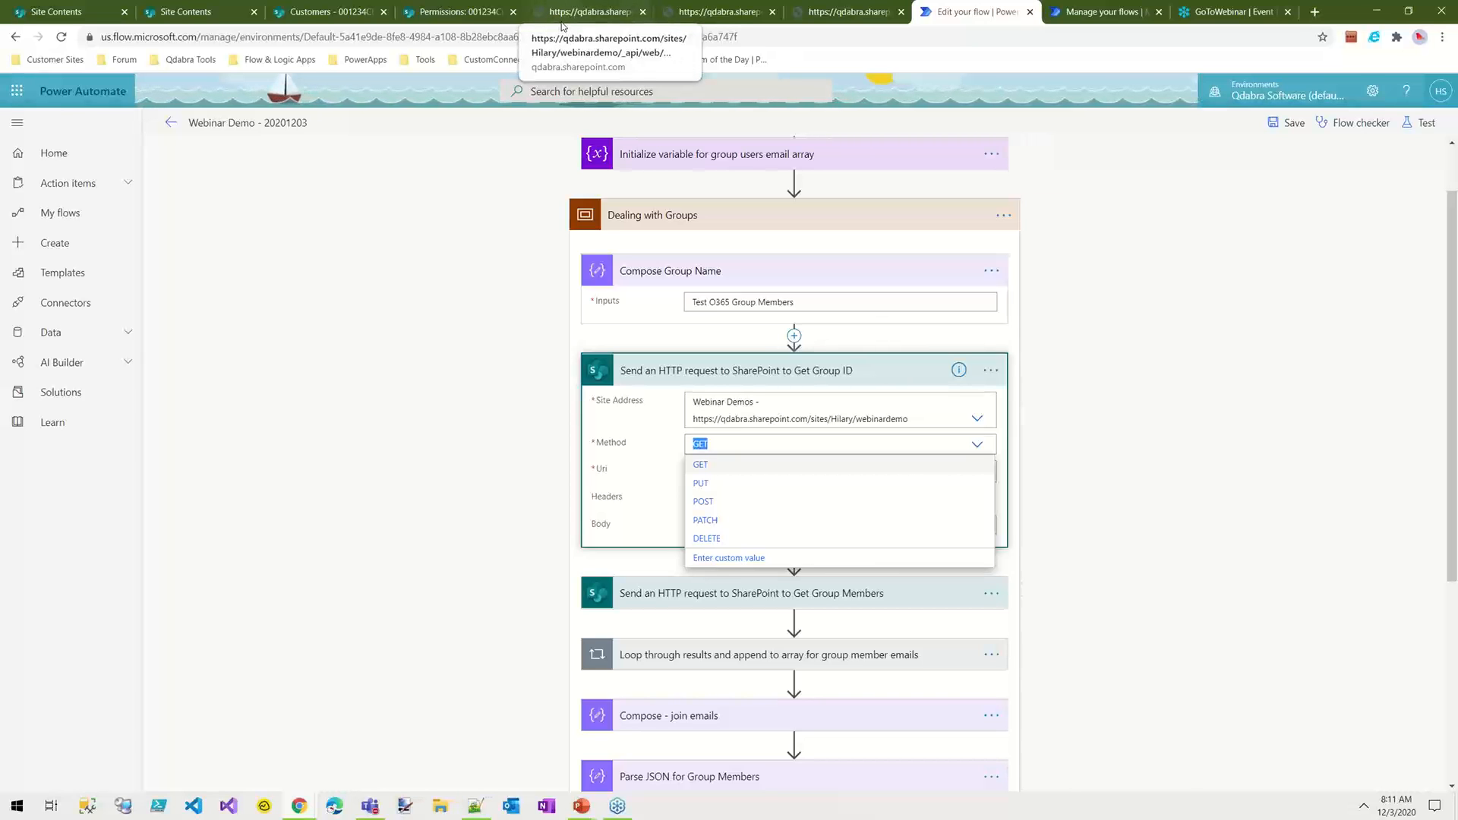
click(1094, 456)
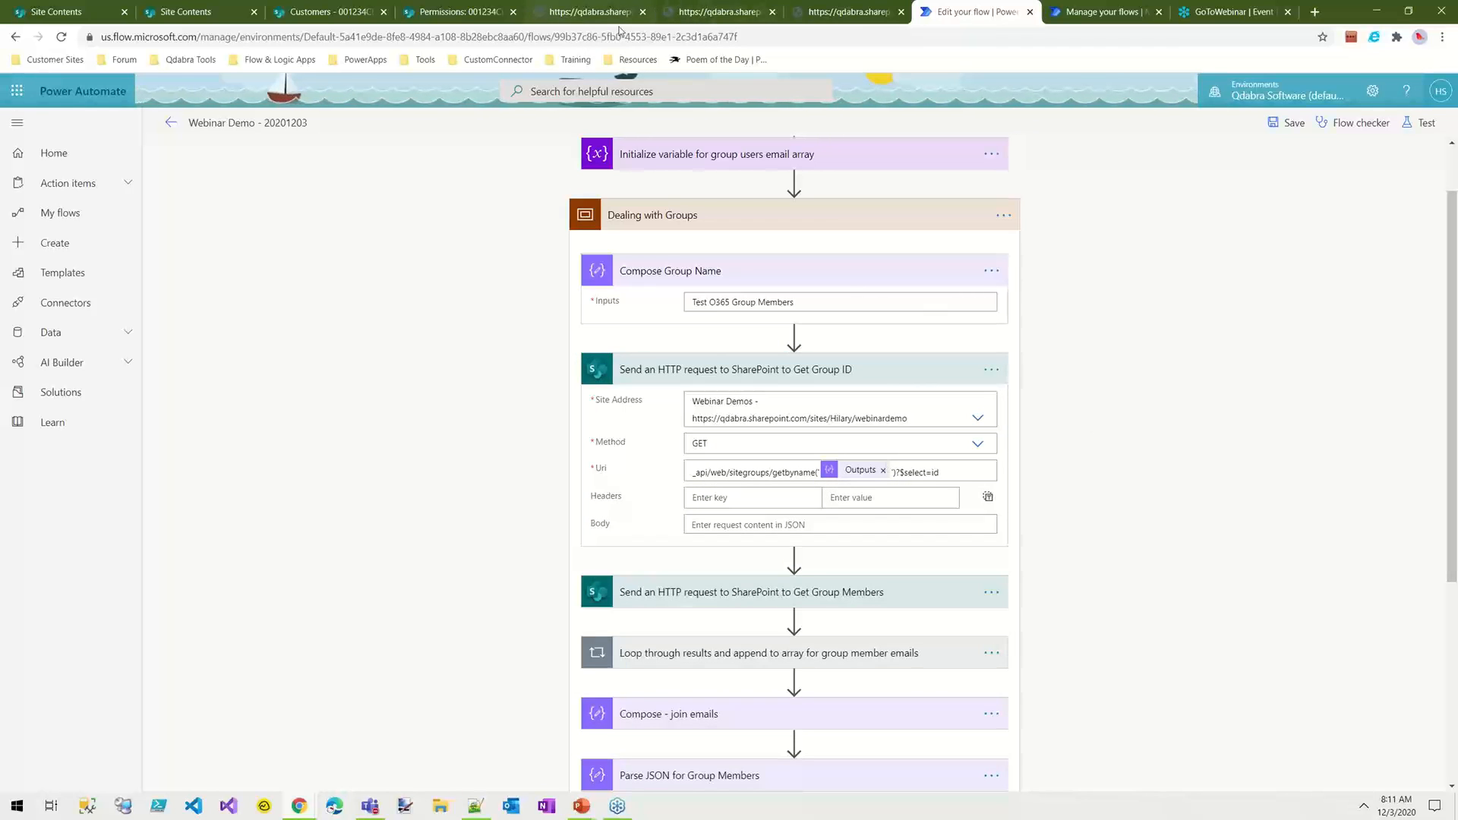
Step: Open the browser page holding the sitegroups/getbyname response with $select=id and examine the returned Id value
click(590, 13)
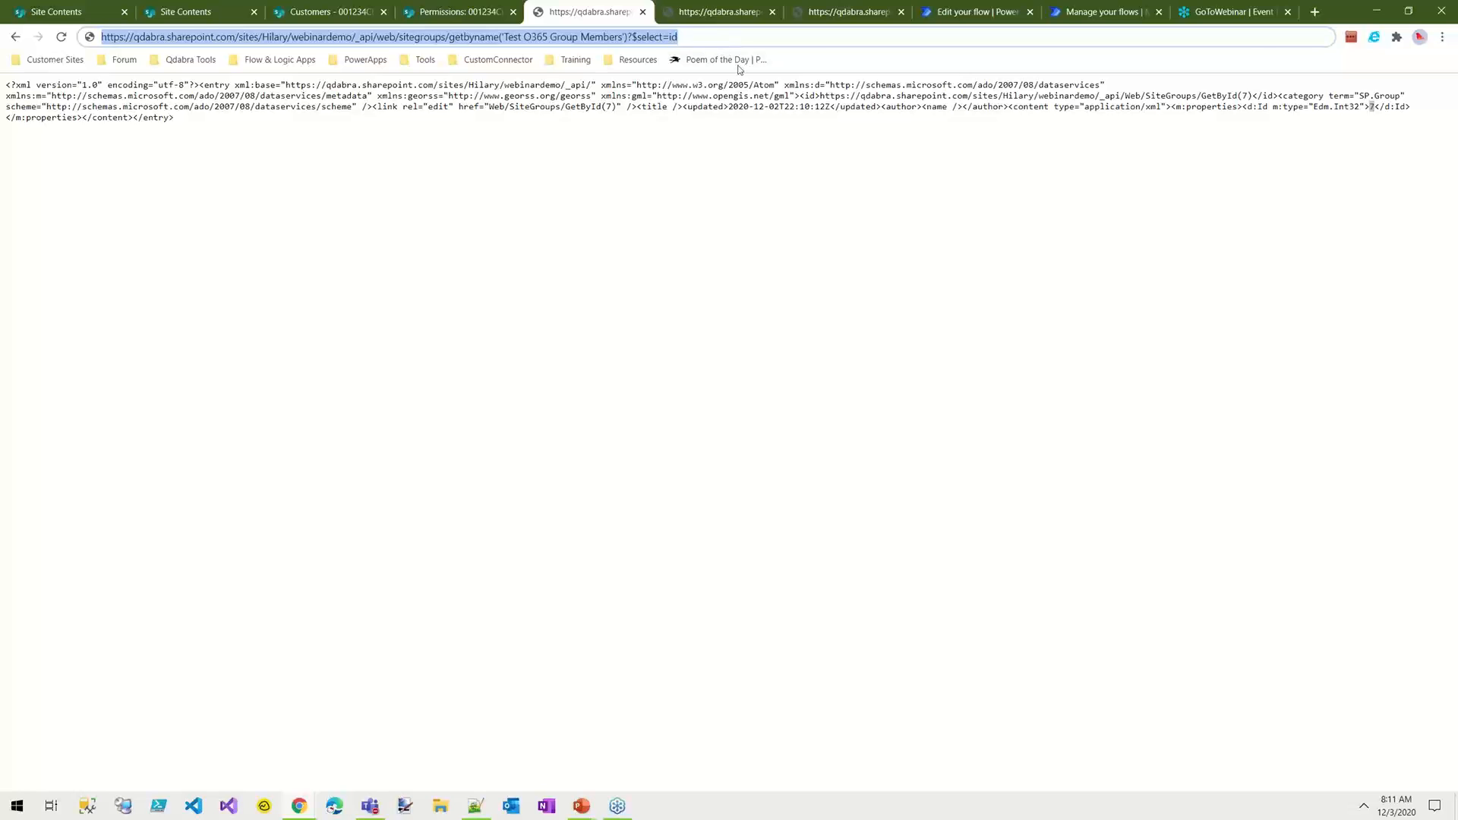
key(ctrl+1)
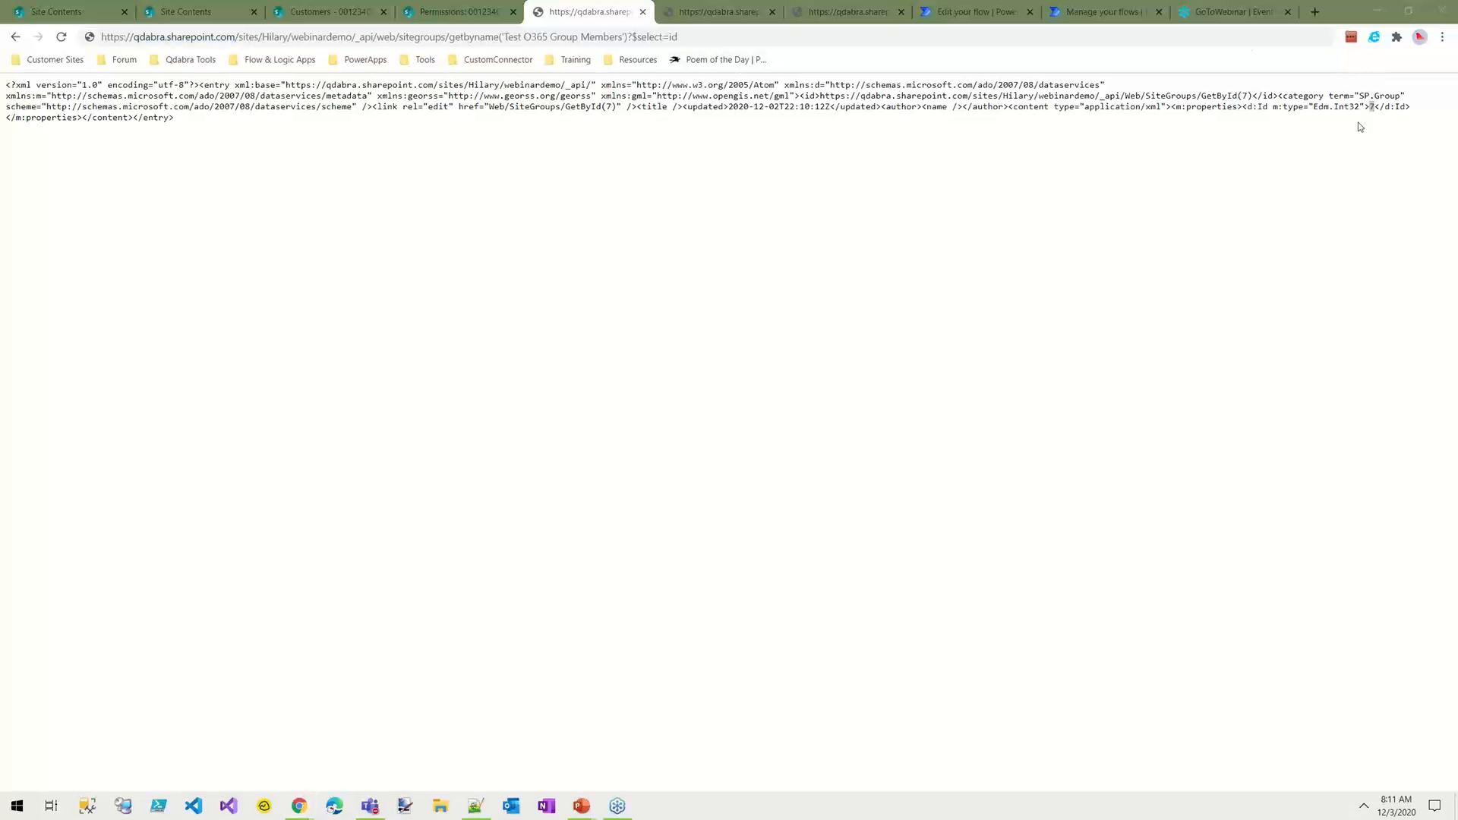
double_click(1372, 107)
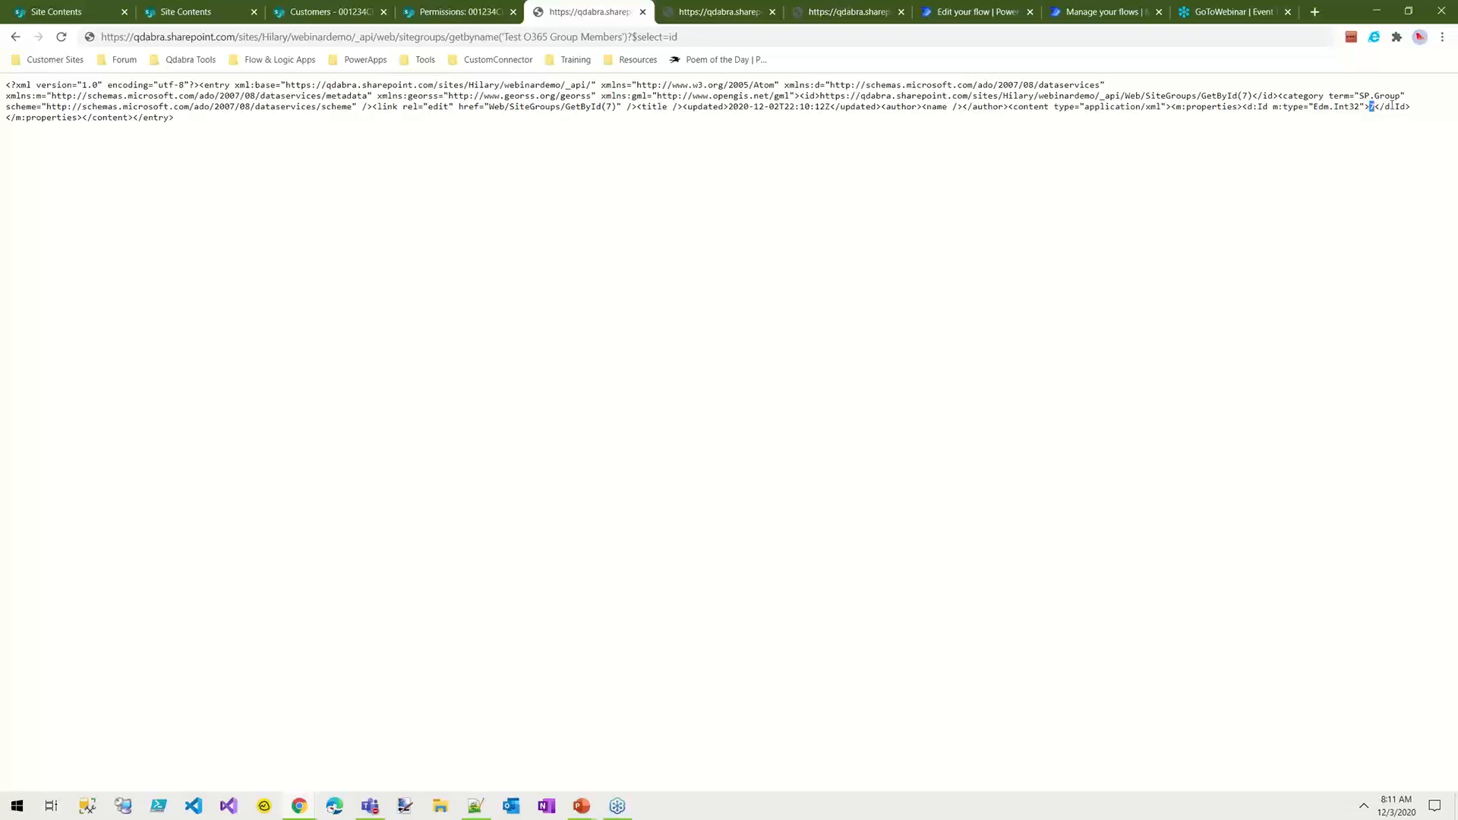
Step: Remove ?$select=id from the sitegroups/getbyname request URL and reload it to return all group properties
drag(678, 36, 629, 37)
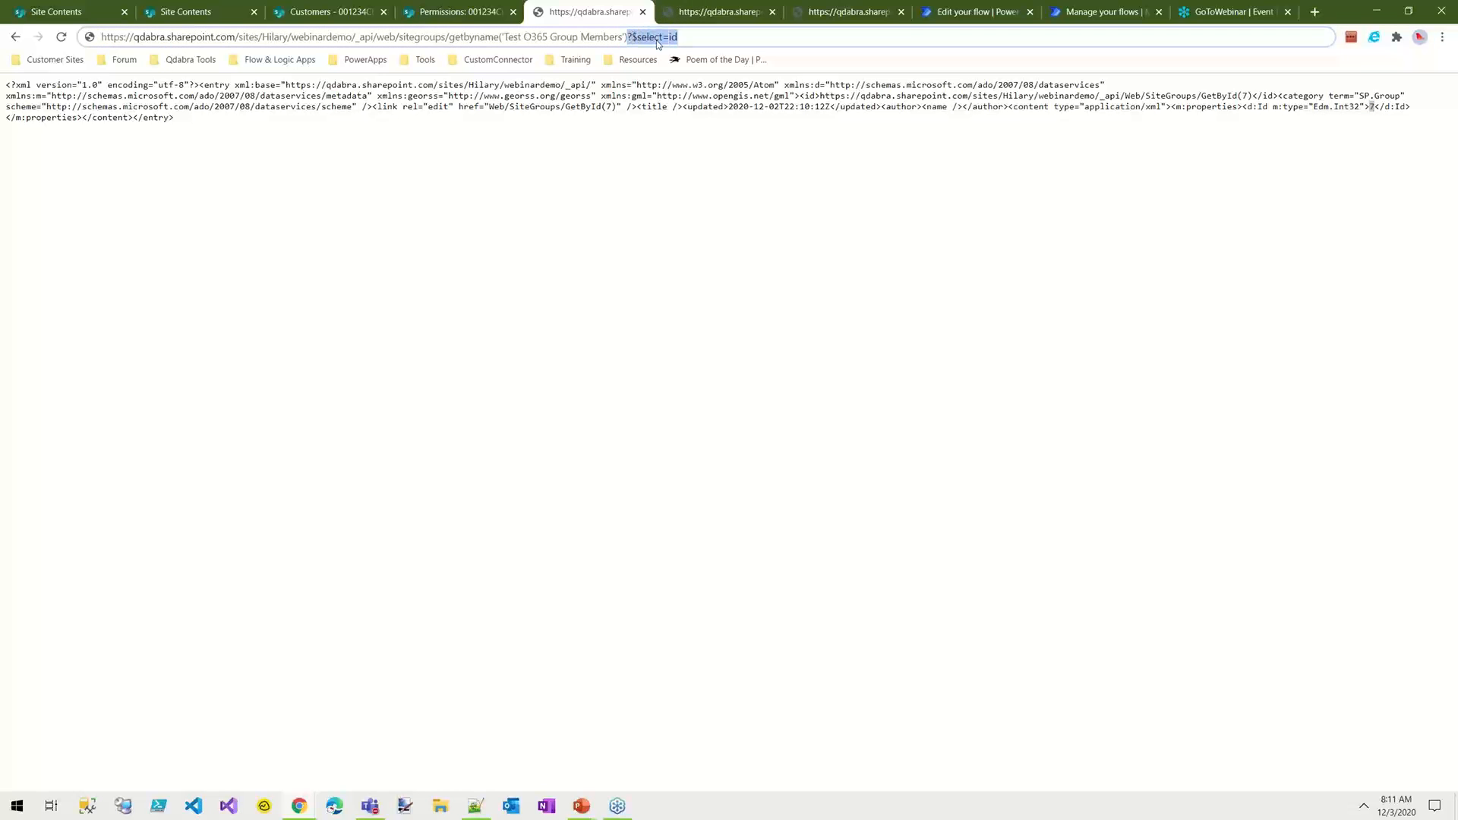
key(BackSpace)
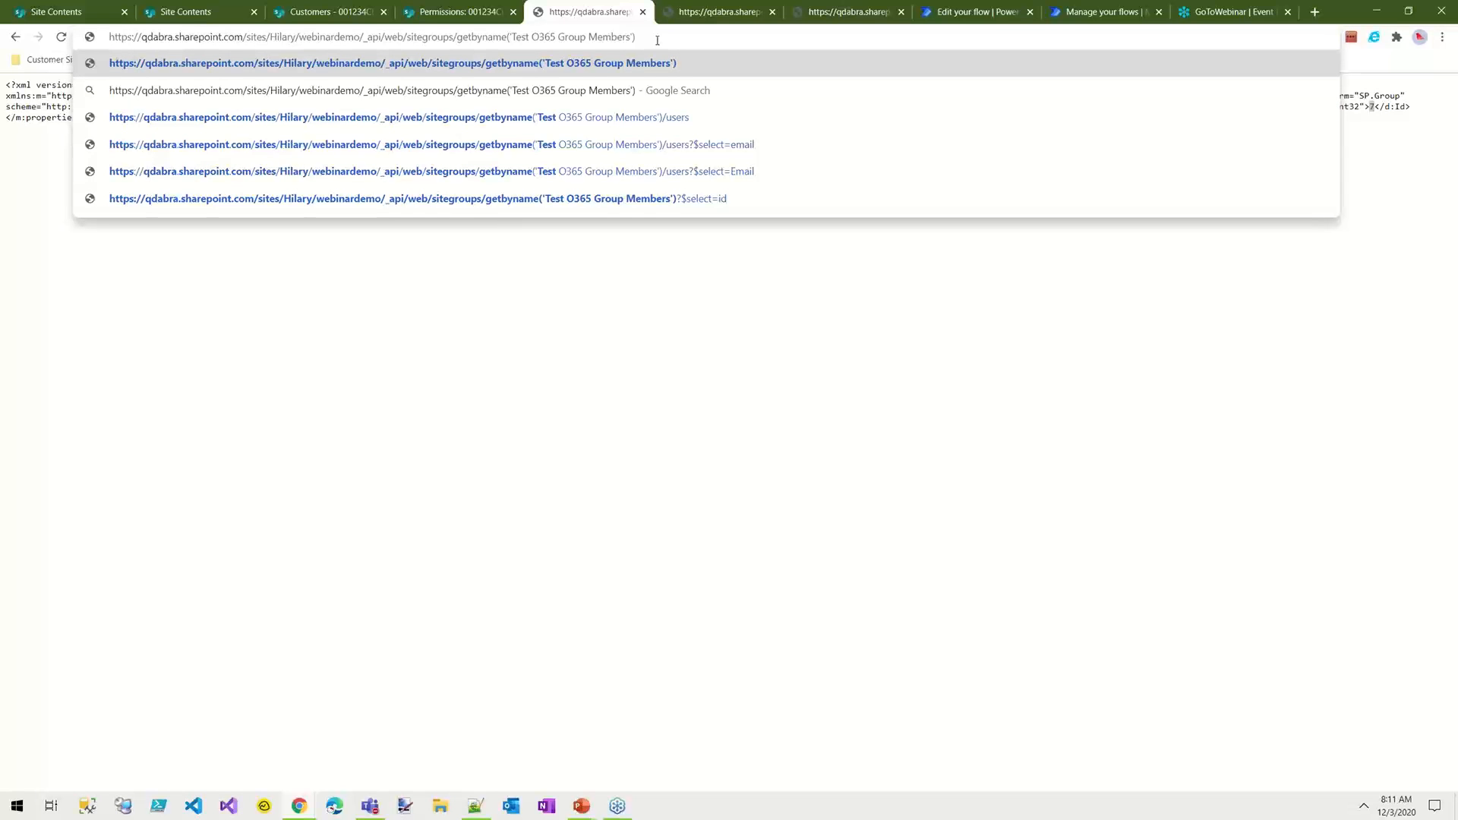
key(Return)
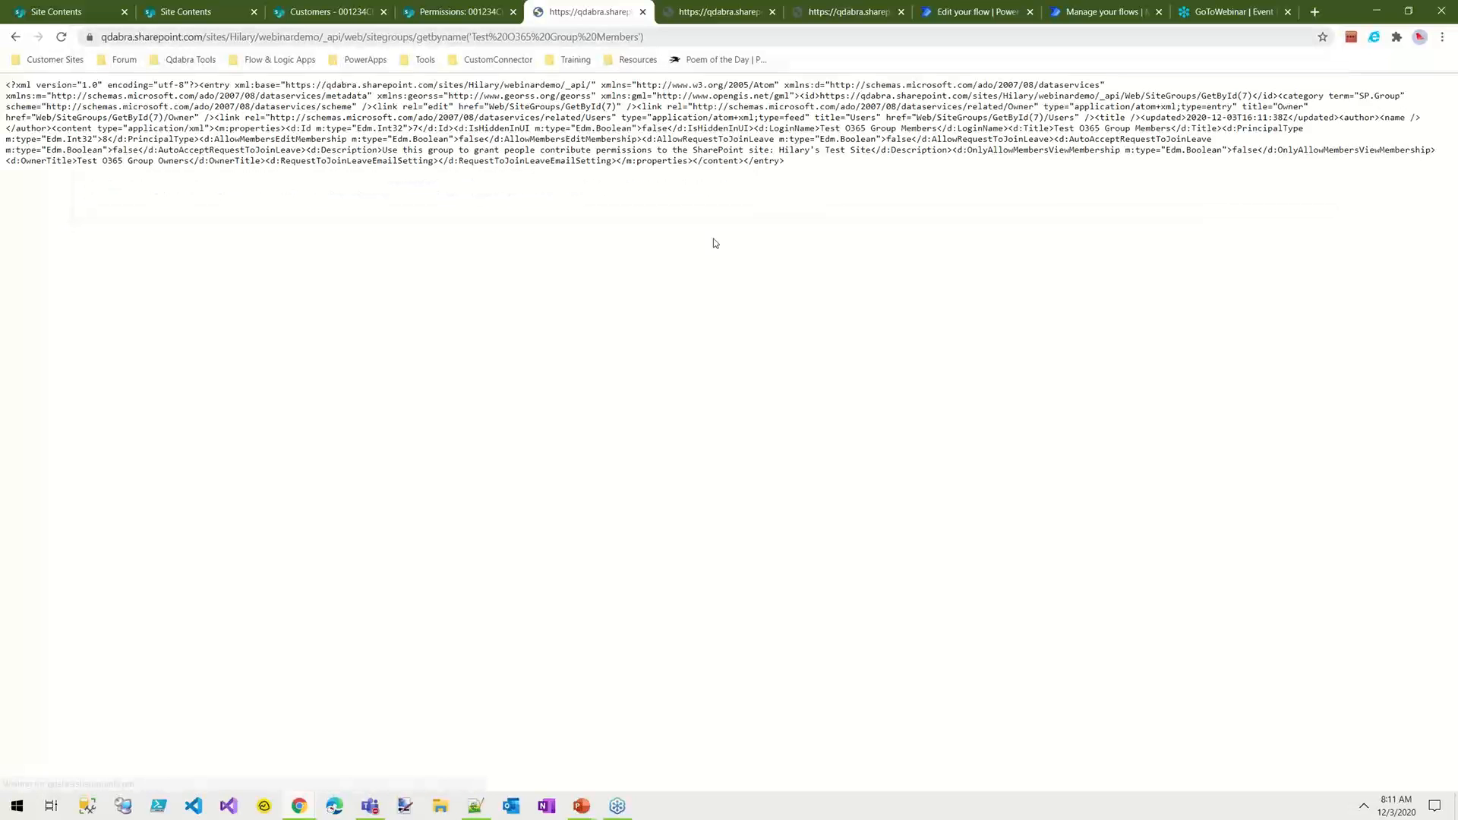
Step: Copy the entire XML response into the empty document in Notepad++
drag(804, 162, 9, 80)
key(ctrl+c)
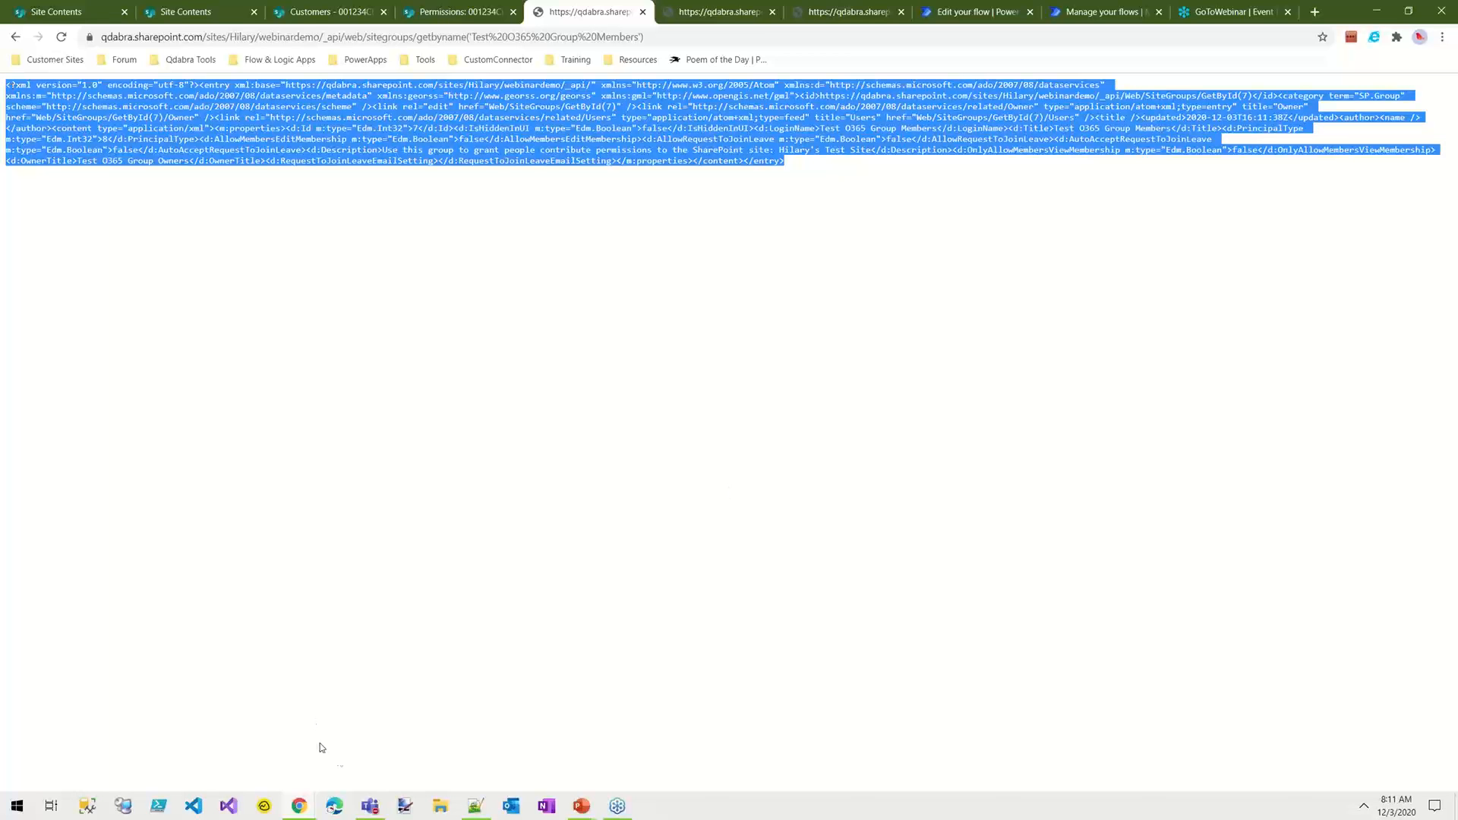
click(475, 807)
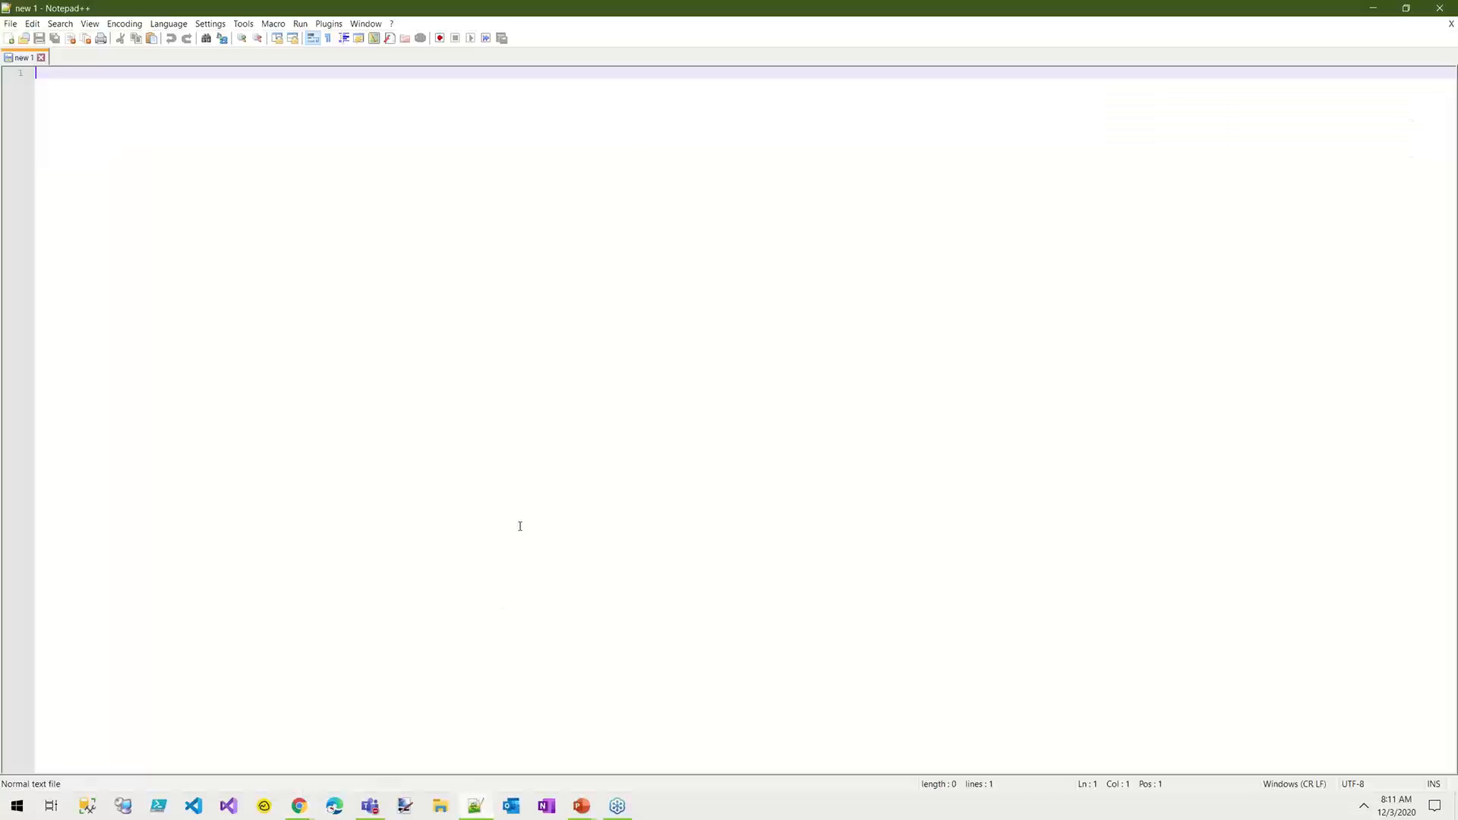
key(ctrl+v)
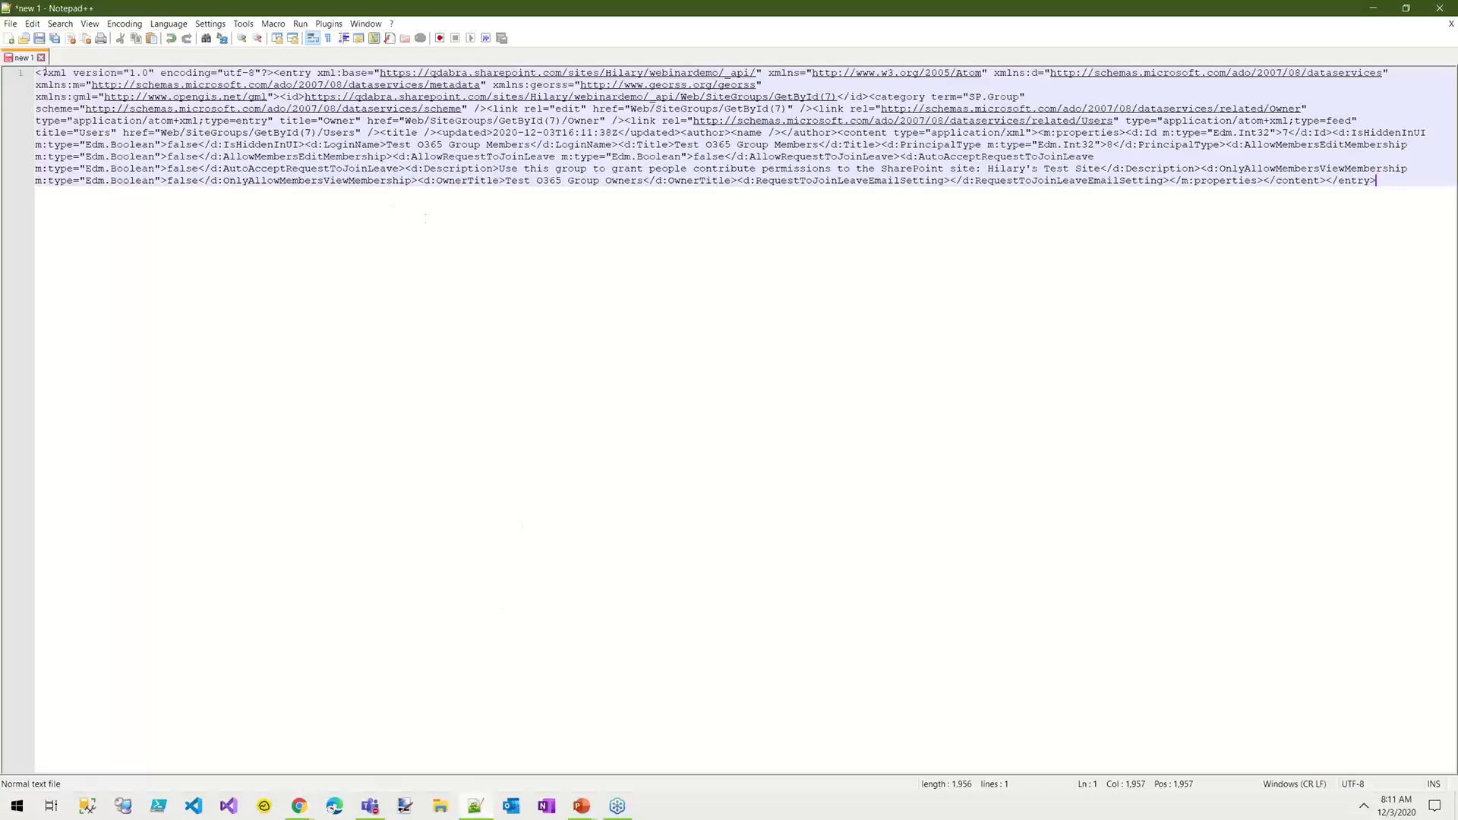
Step: Set the document language to XML and format the response with the XML Tools Pretty print command
click(169, 24)
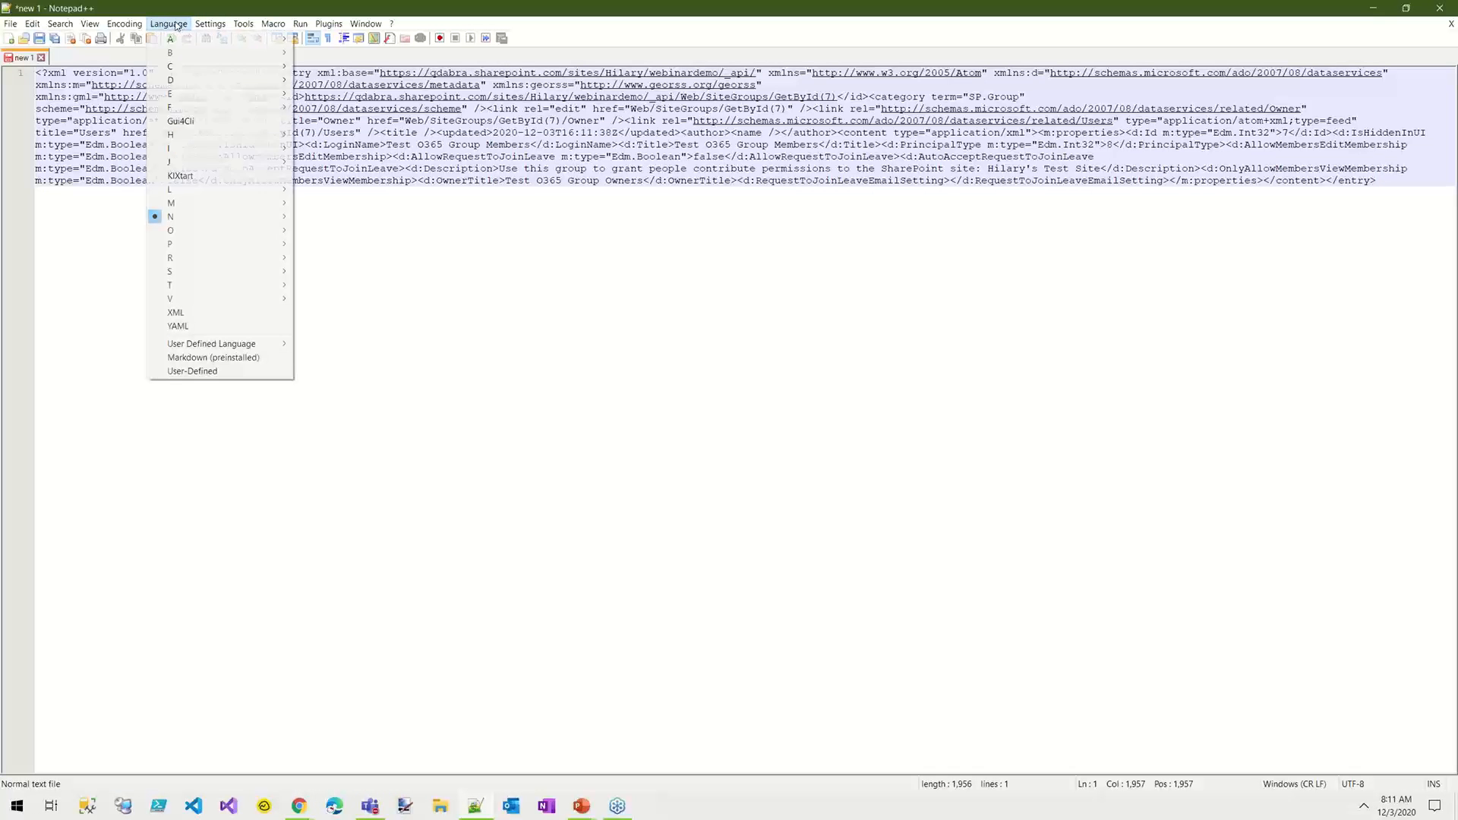
click(189, 313)
click(328, 25)
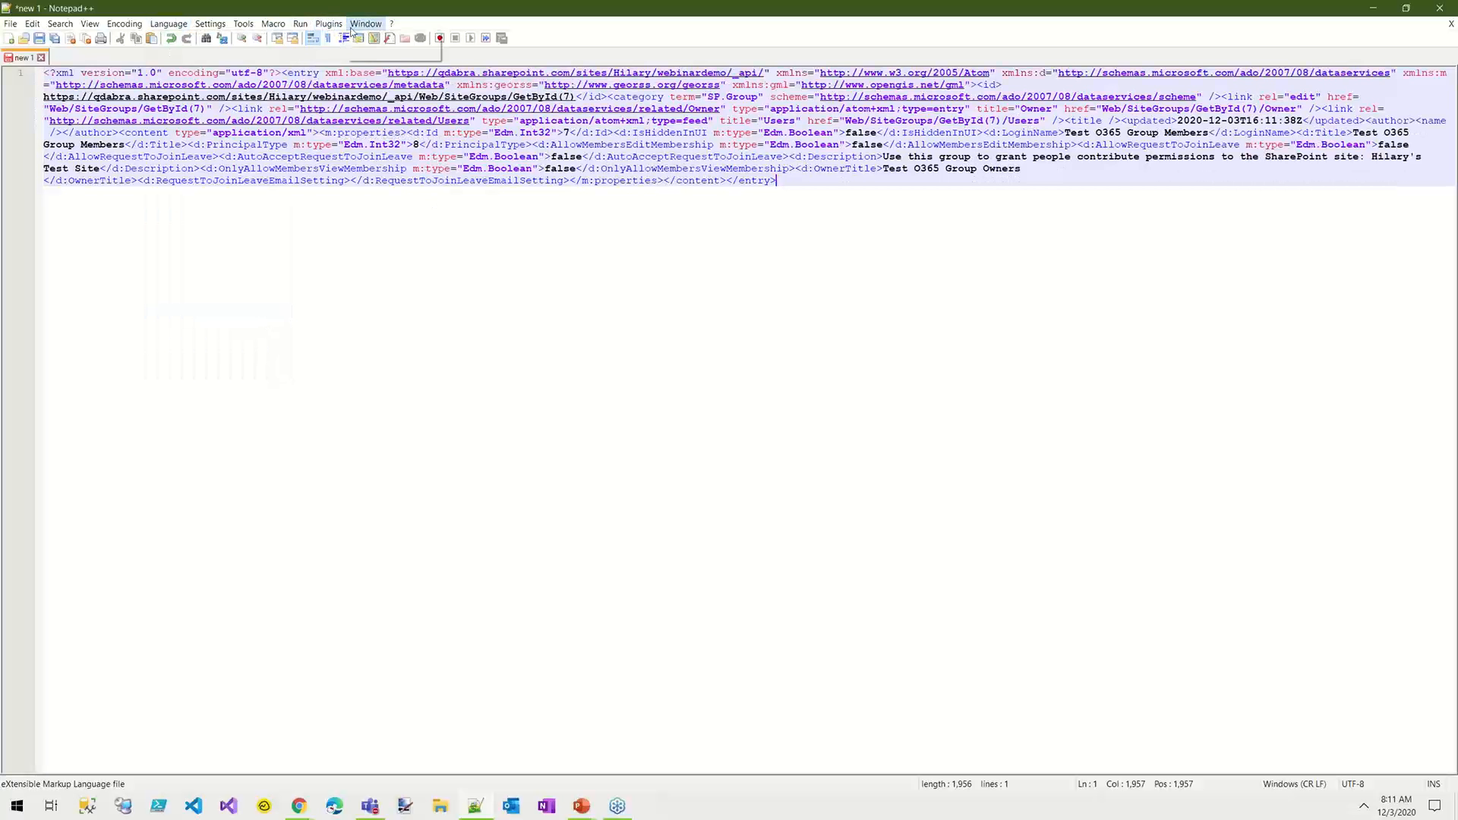
mouse_move(346, 95)
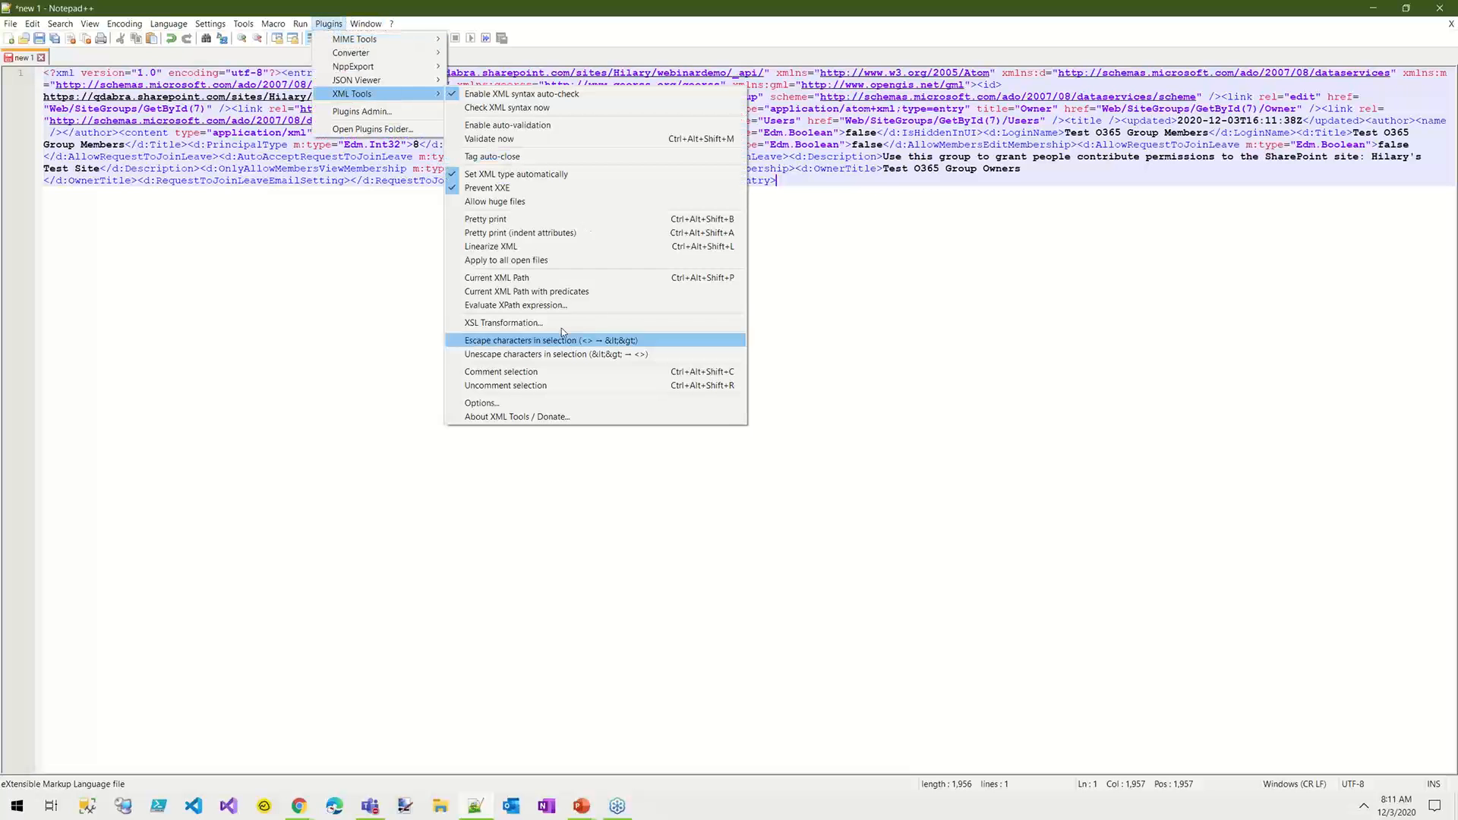
click(509, 220)
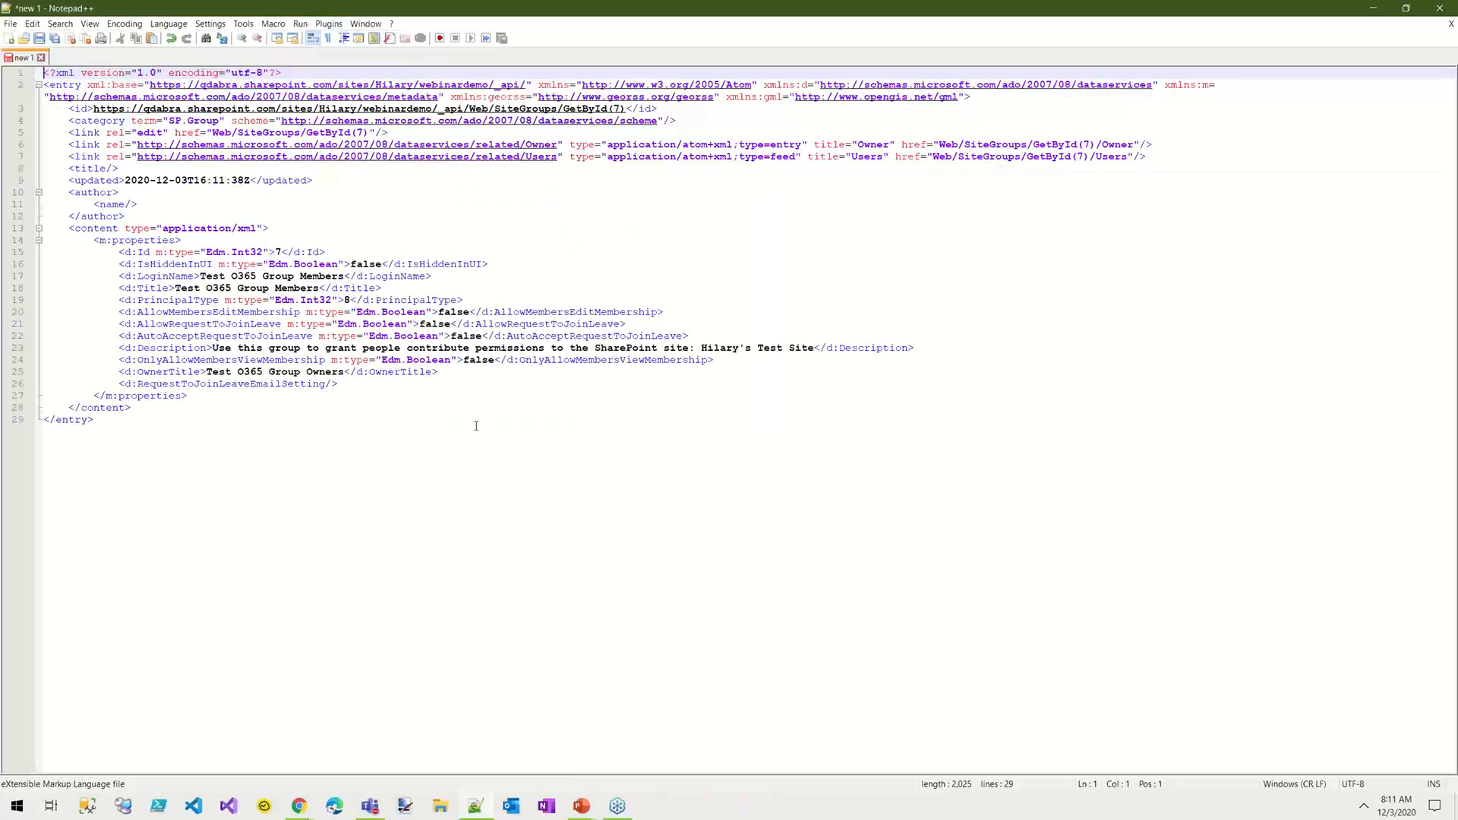
Step: Examine the group properties in the formatted XML, including Id, IsHiddenInUI, LoginName, Title, the membership settings and Description
click(175, 276)
click(138, 288)
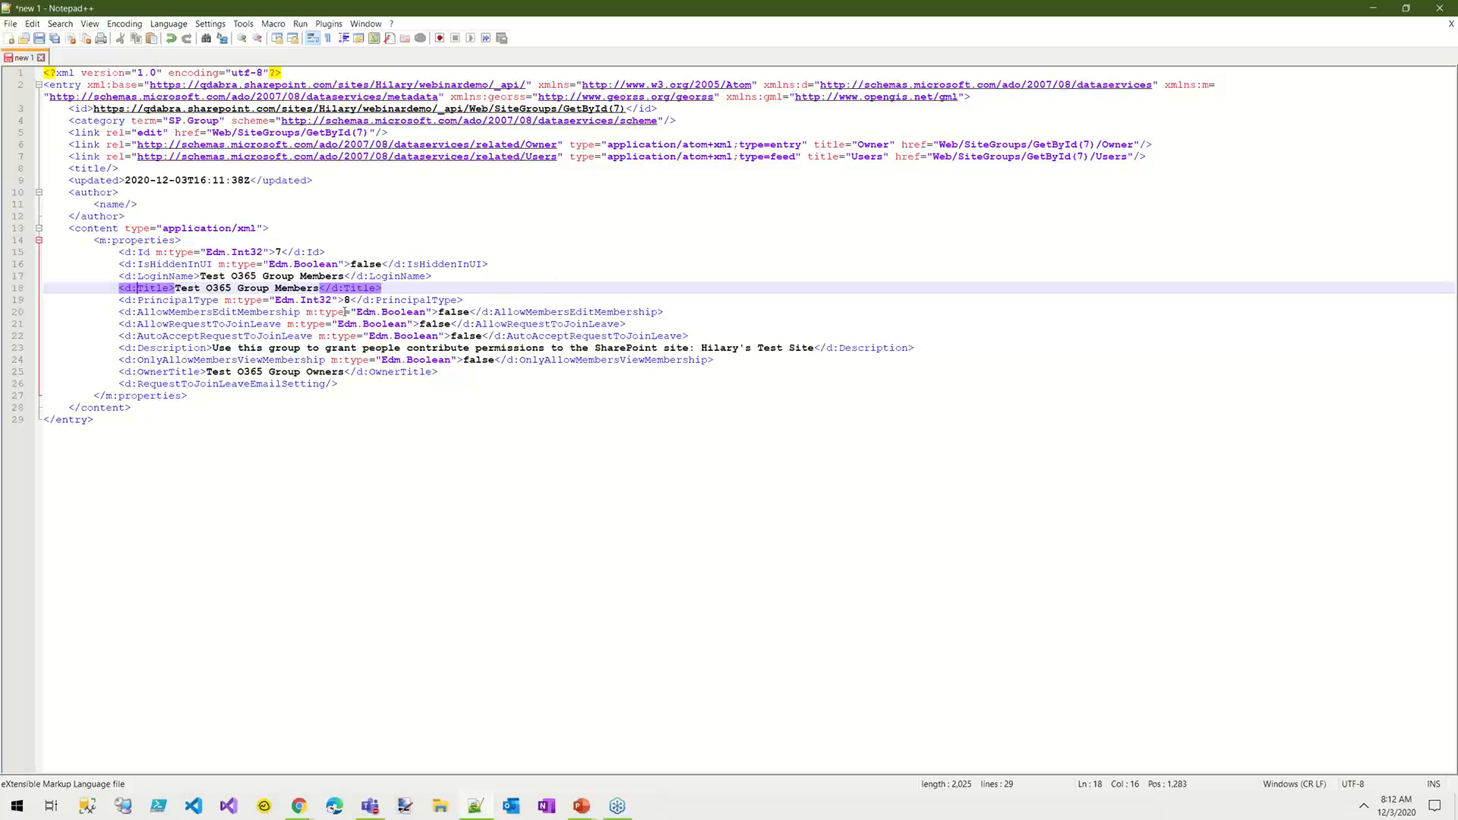
click(152, 276)
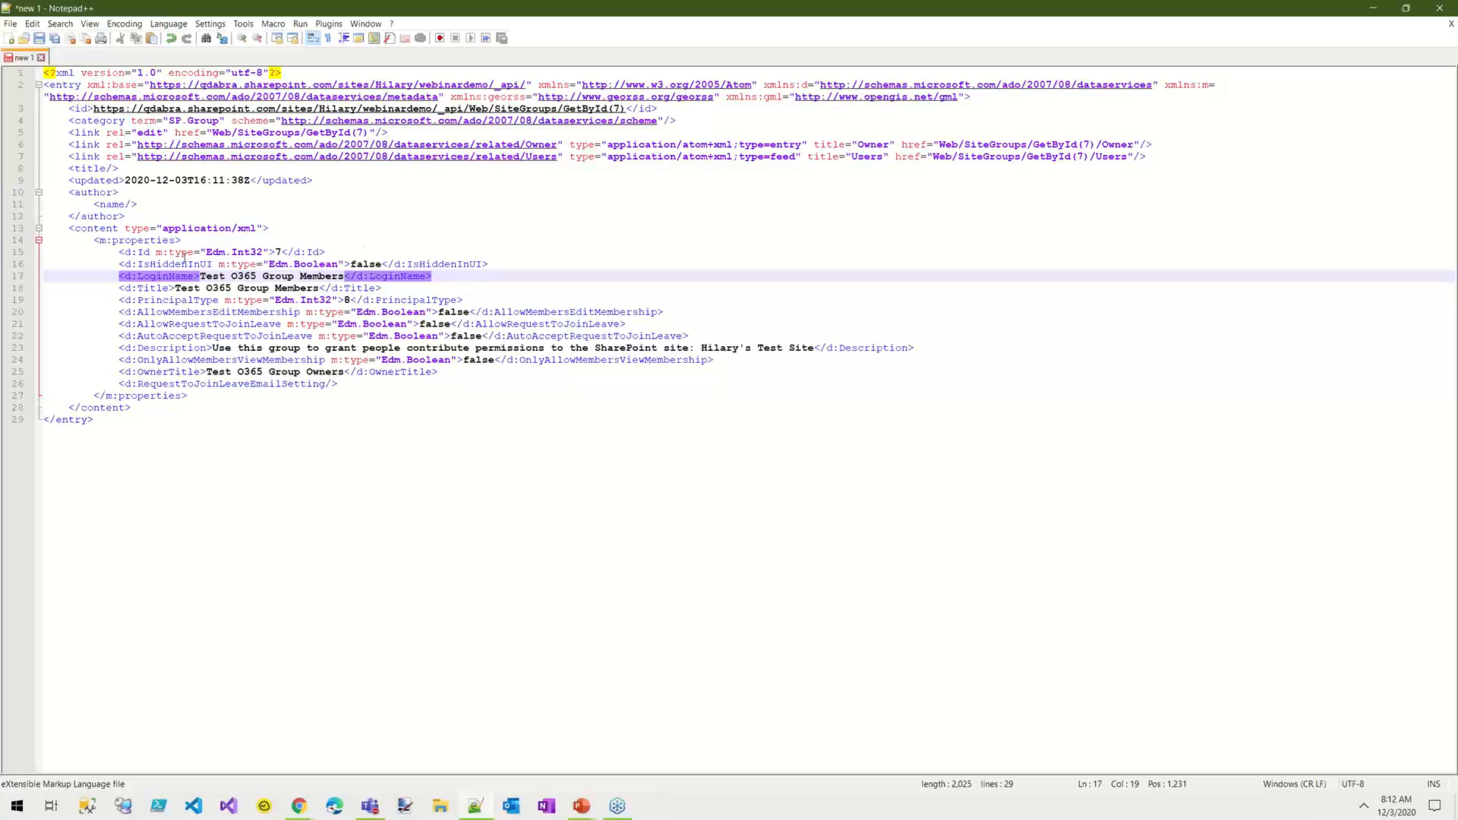
double_click(148, 252)
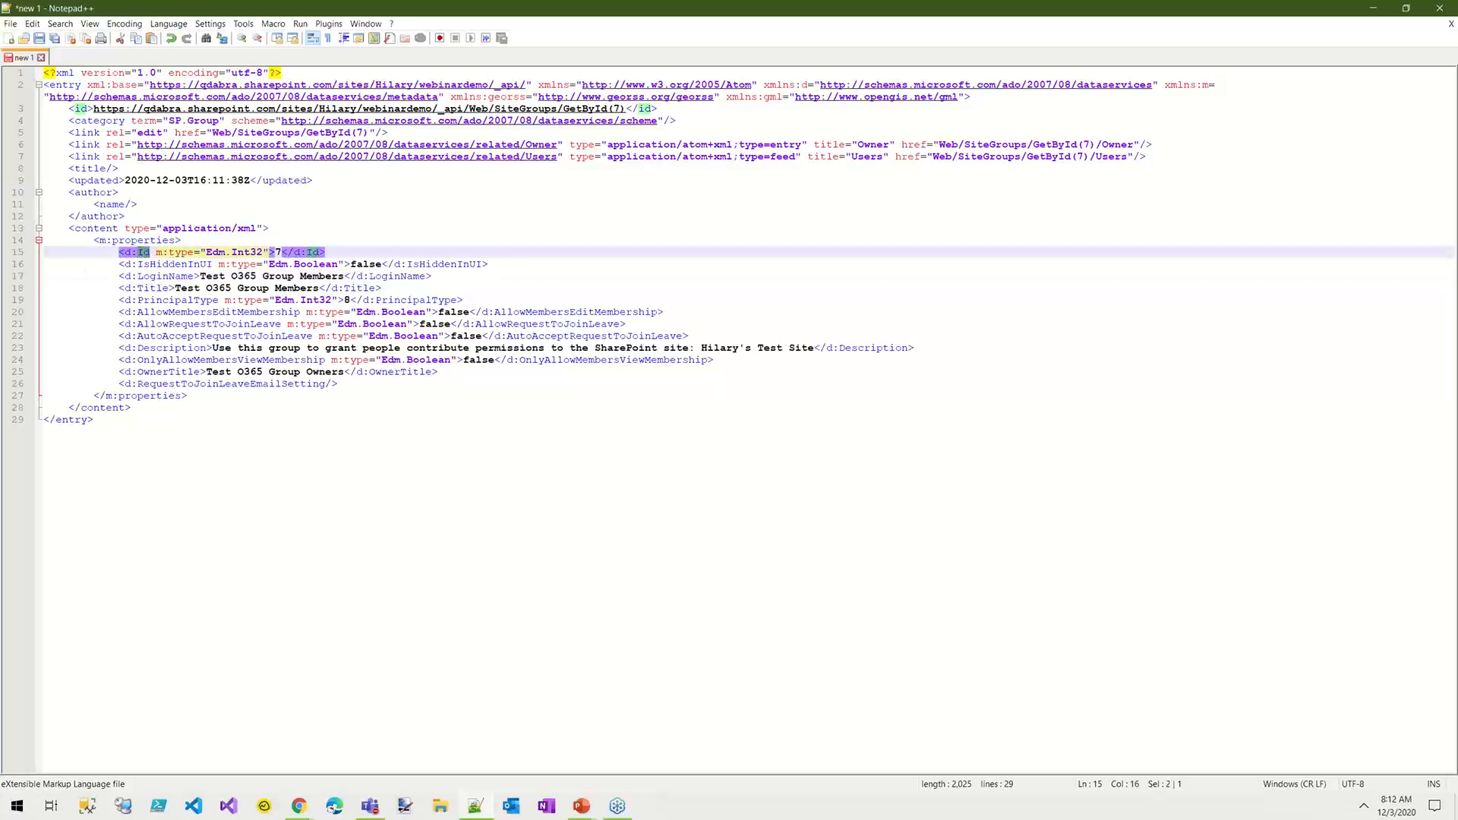
double_click(149, 264)
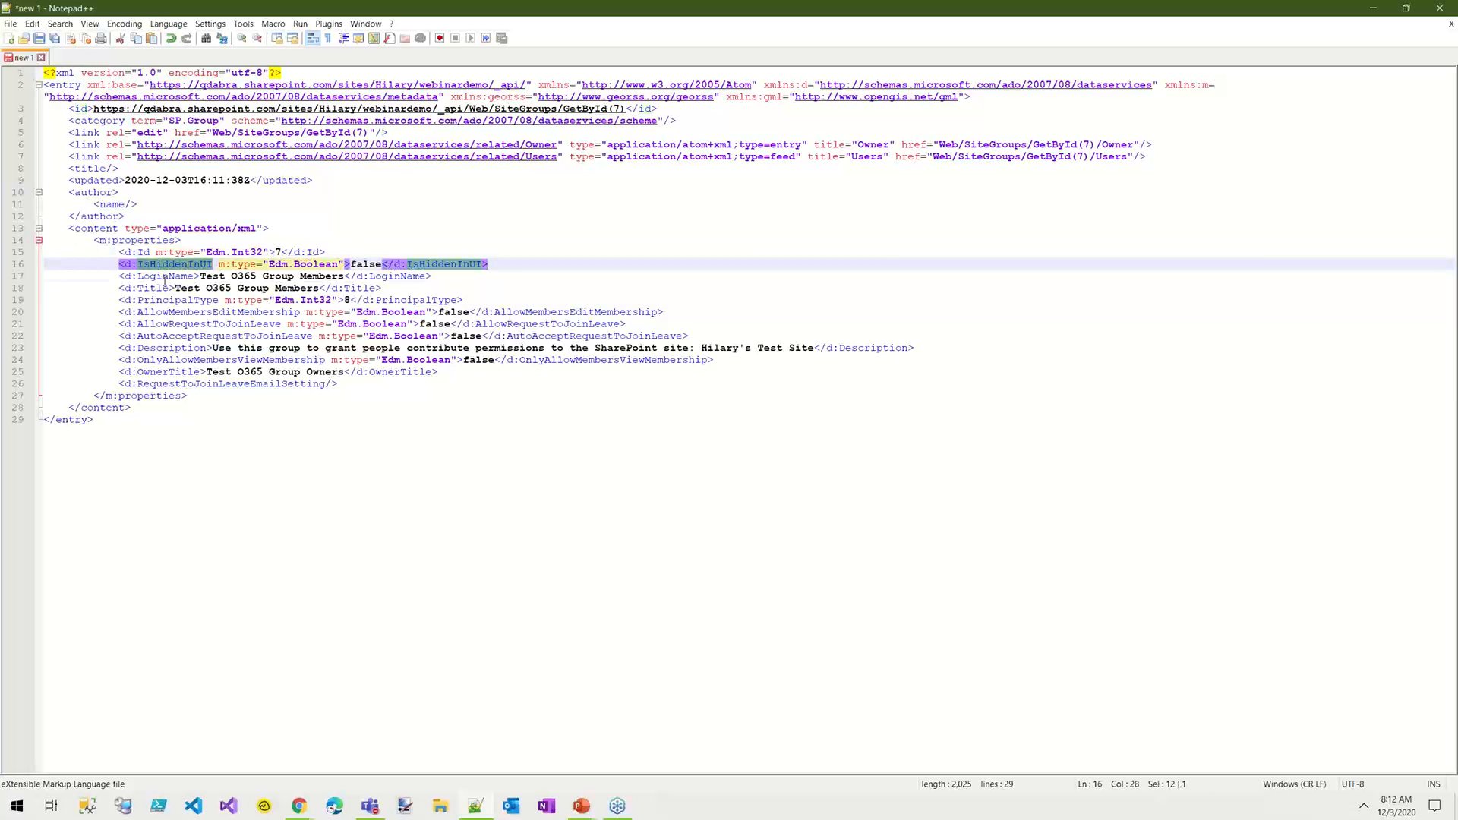
click(165, 278)
click(161, 311)
click(159, 323)
click(156, 360)
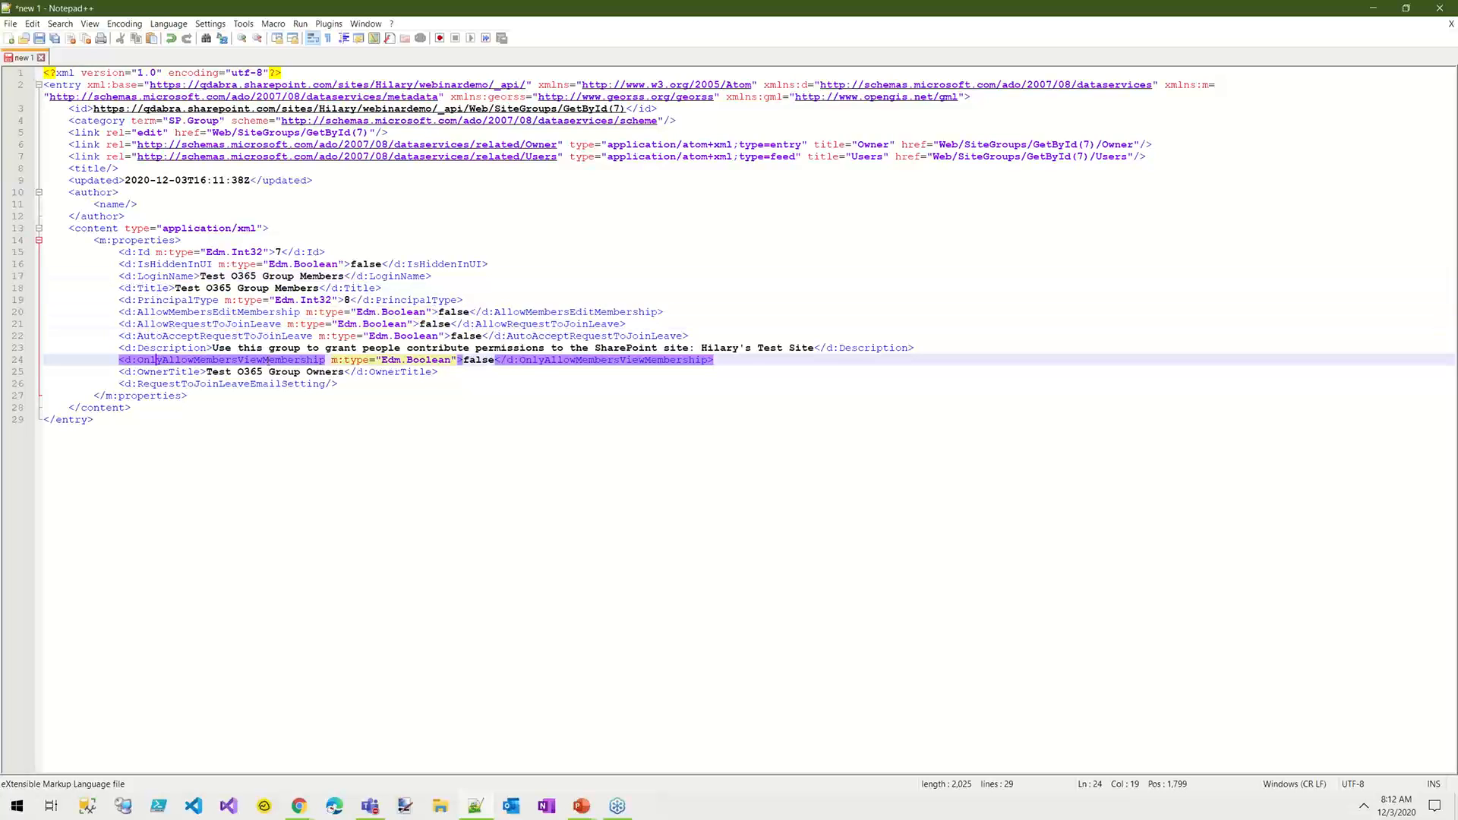
click(184, 348)
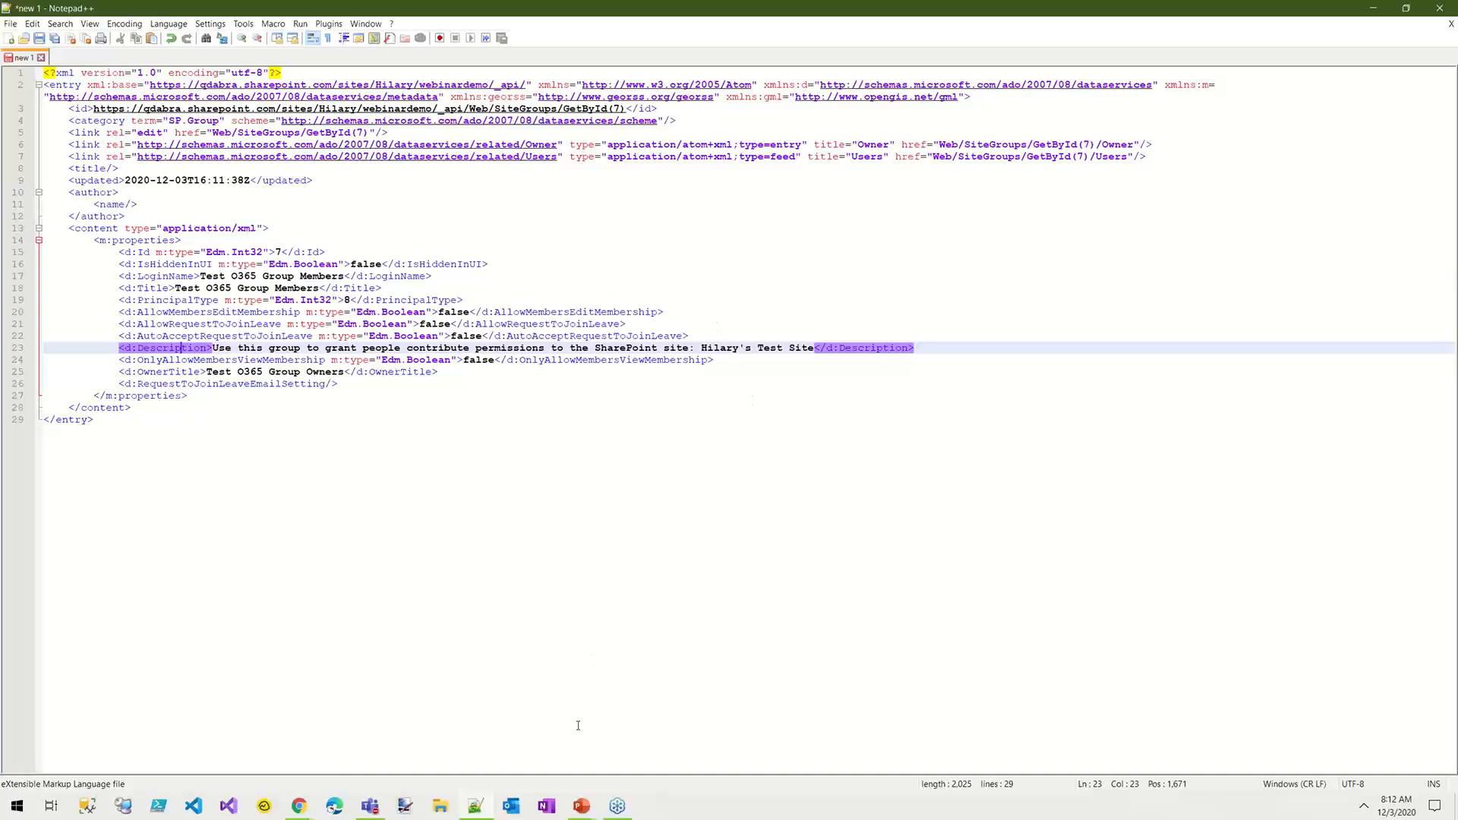
Step: Return to the flow in Chrome, expand the Get Group Members HTTP request and examine its Uri with $select=Email
click(306, 805)
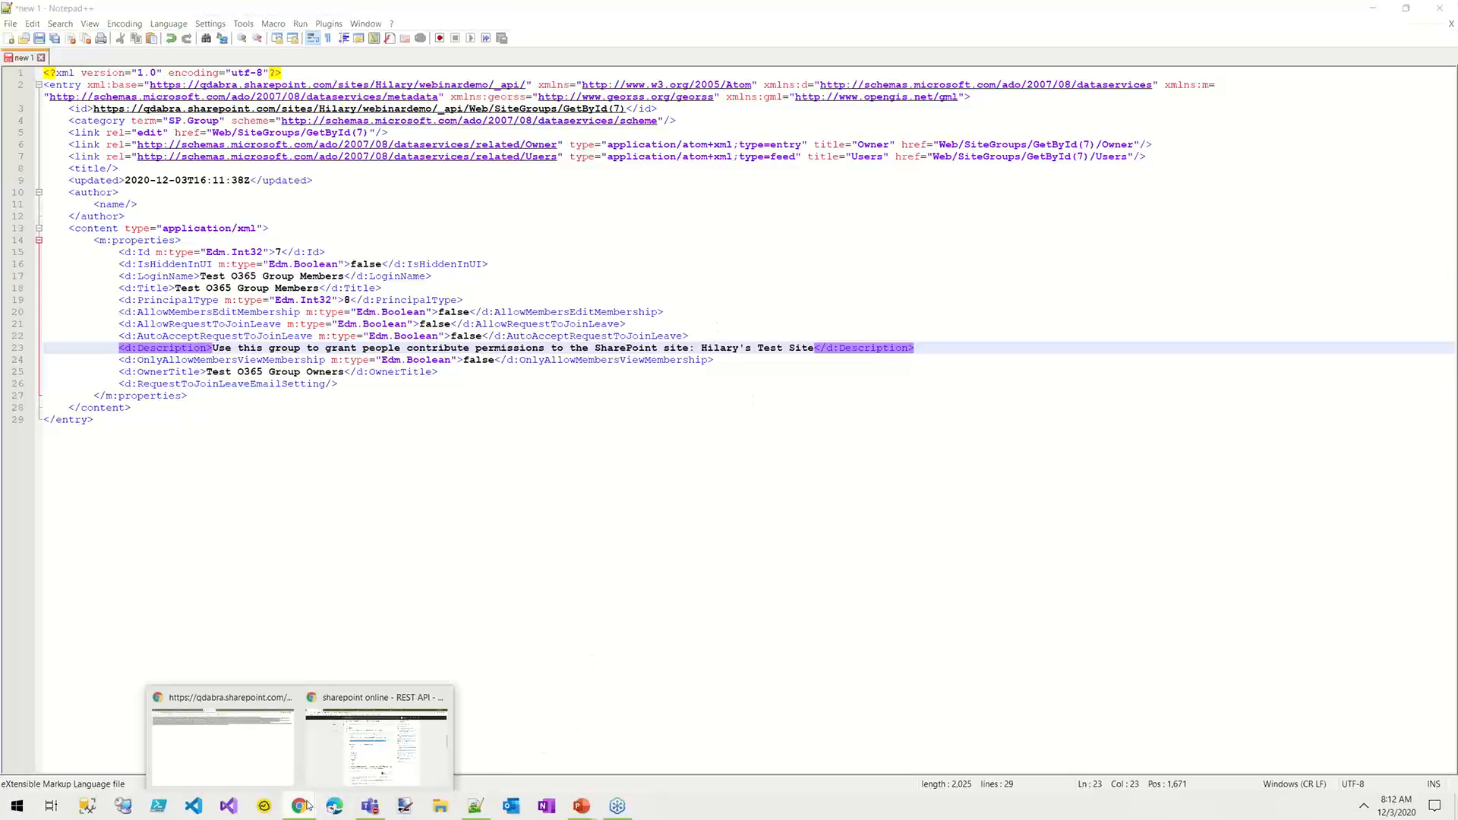
click(262, 756)
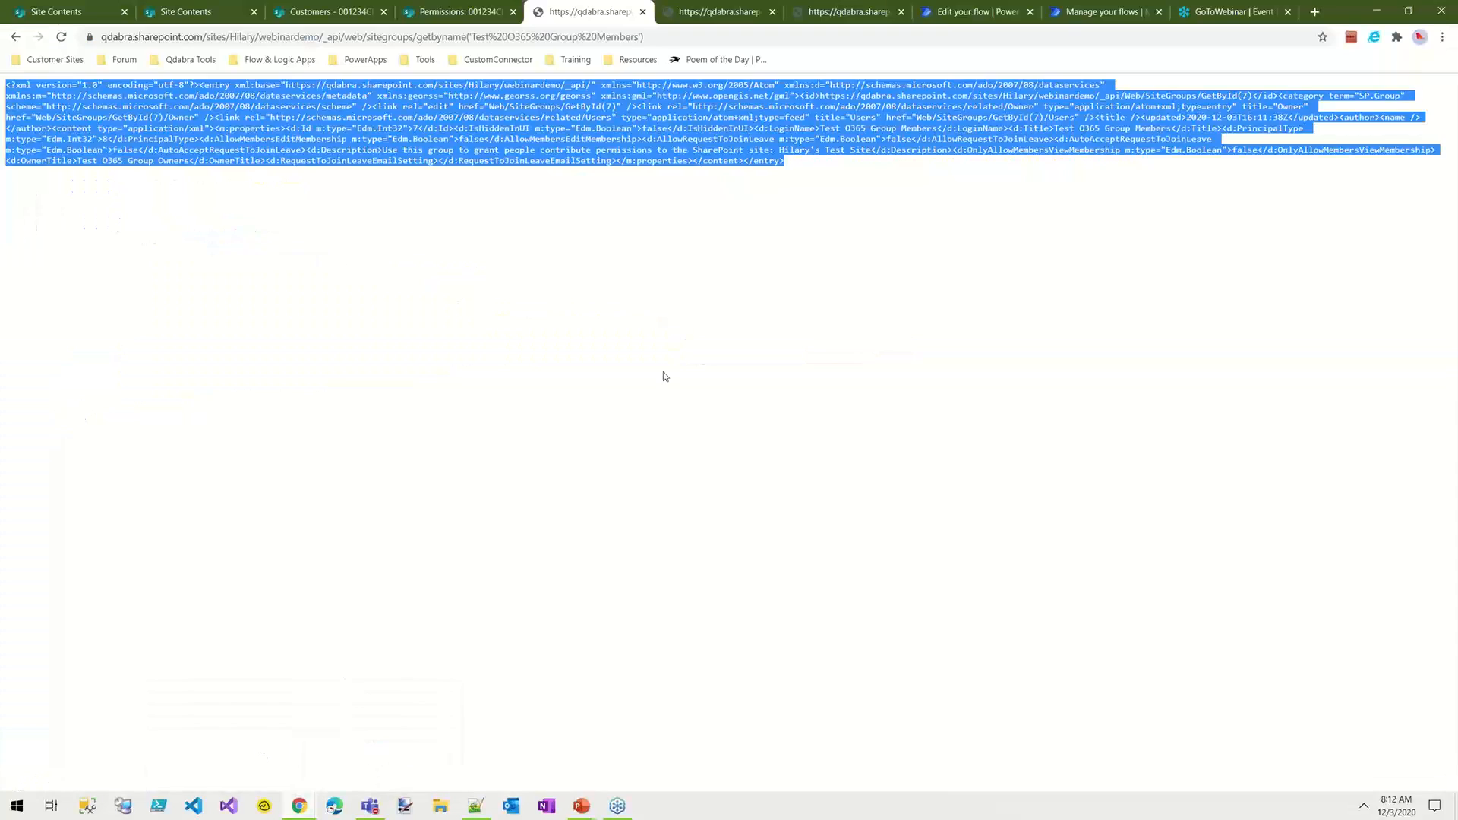
click(947, 11)
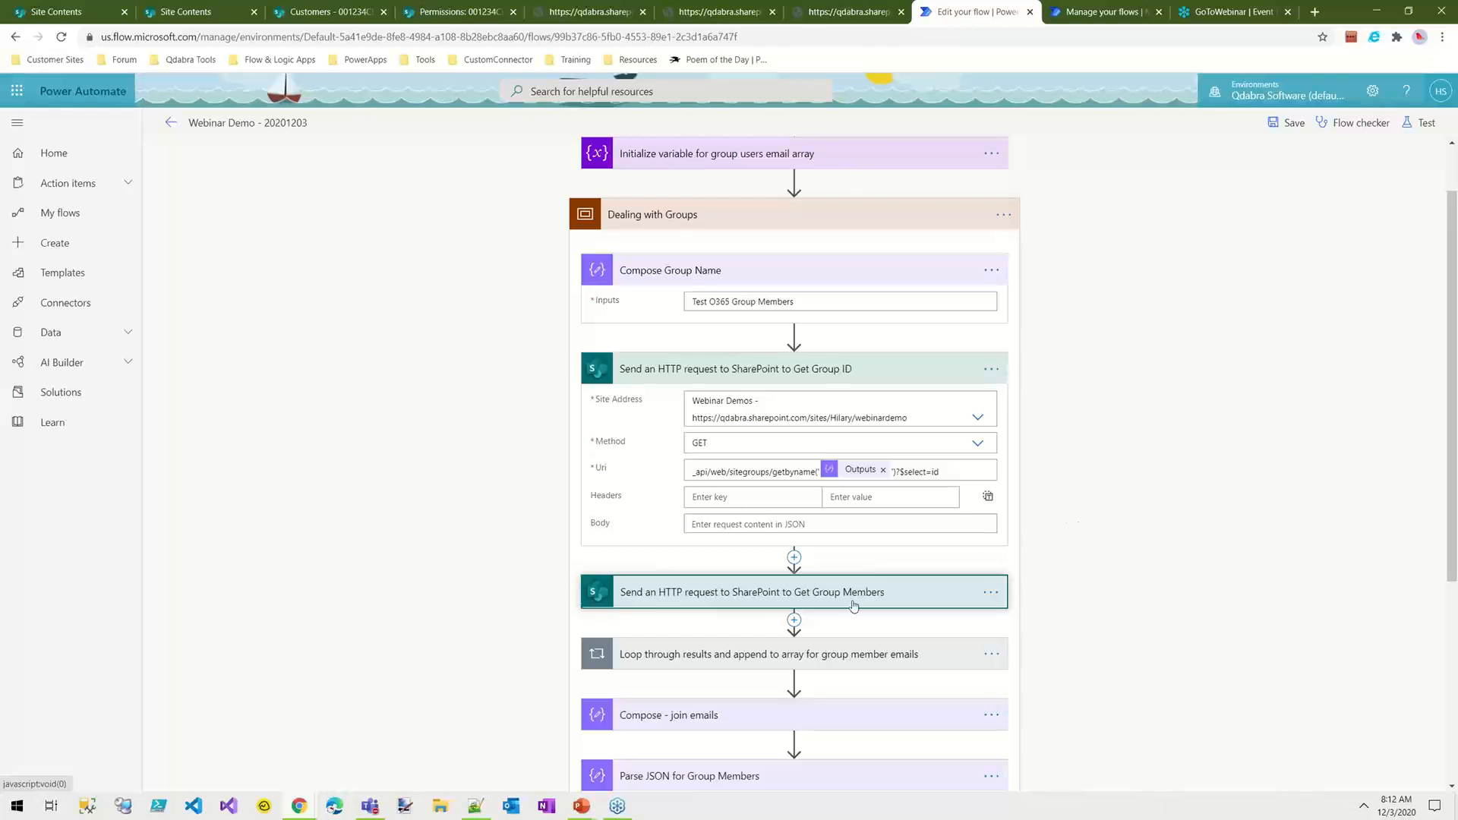
click(942, 594)
scroll(1057, 539, down, 6)
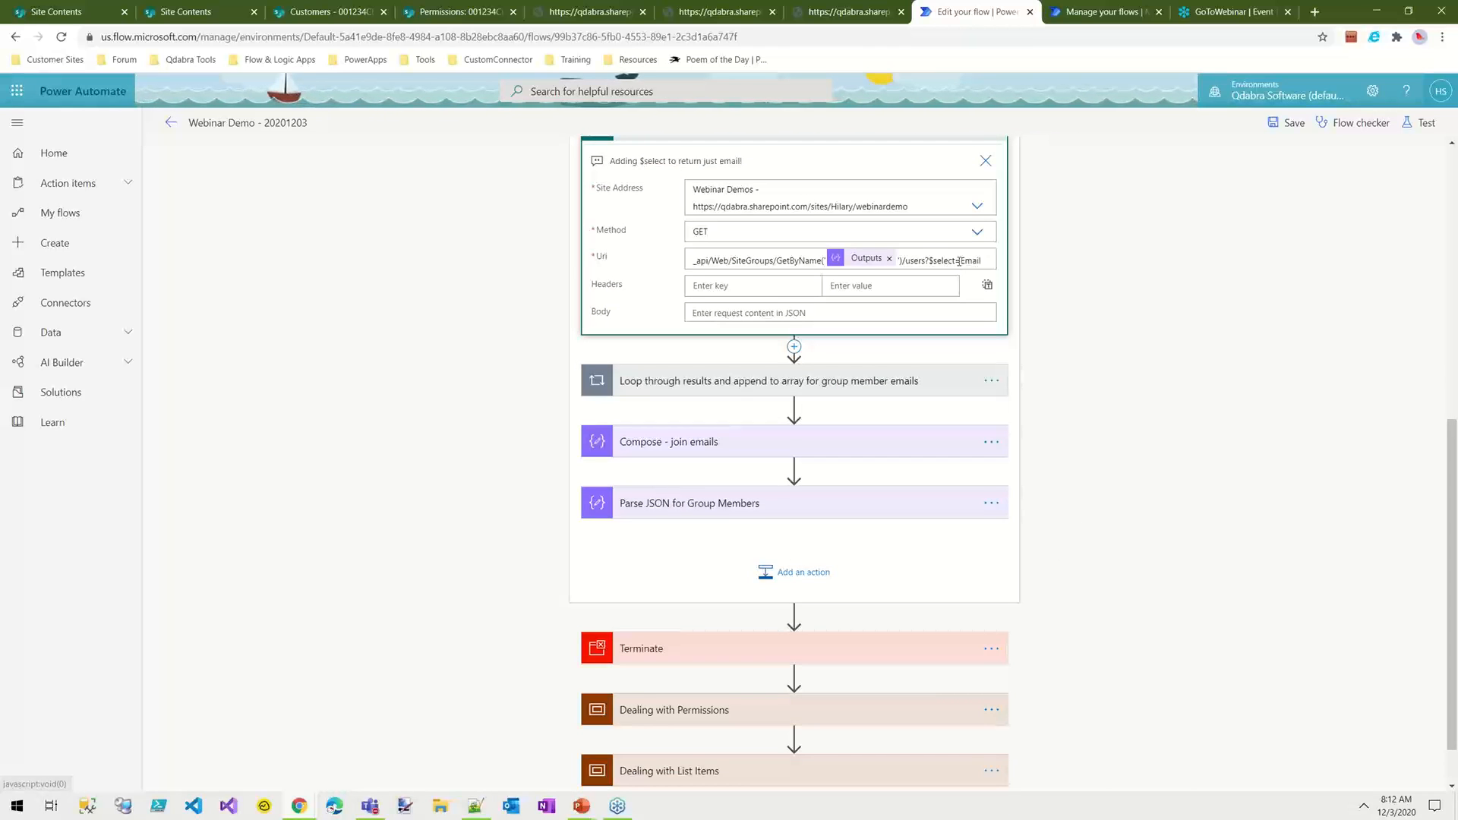
click(963, 260)
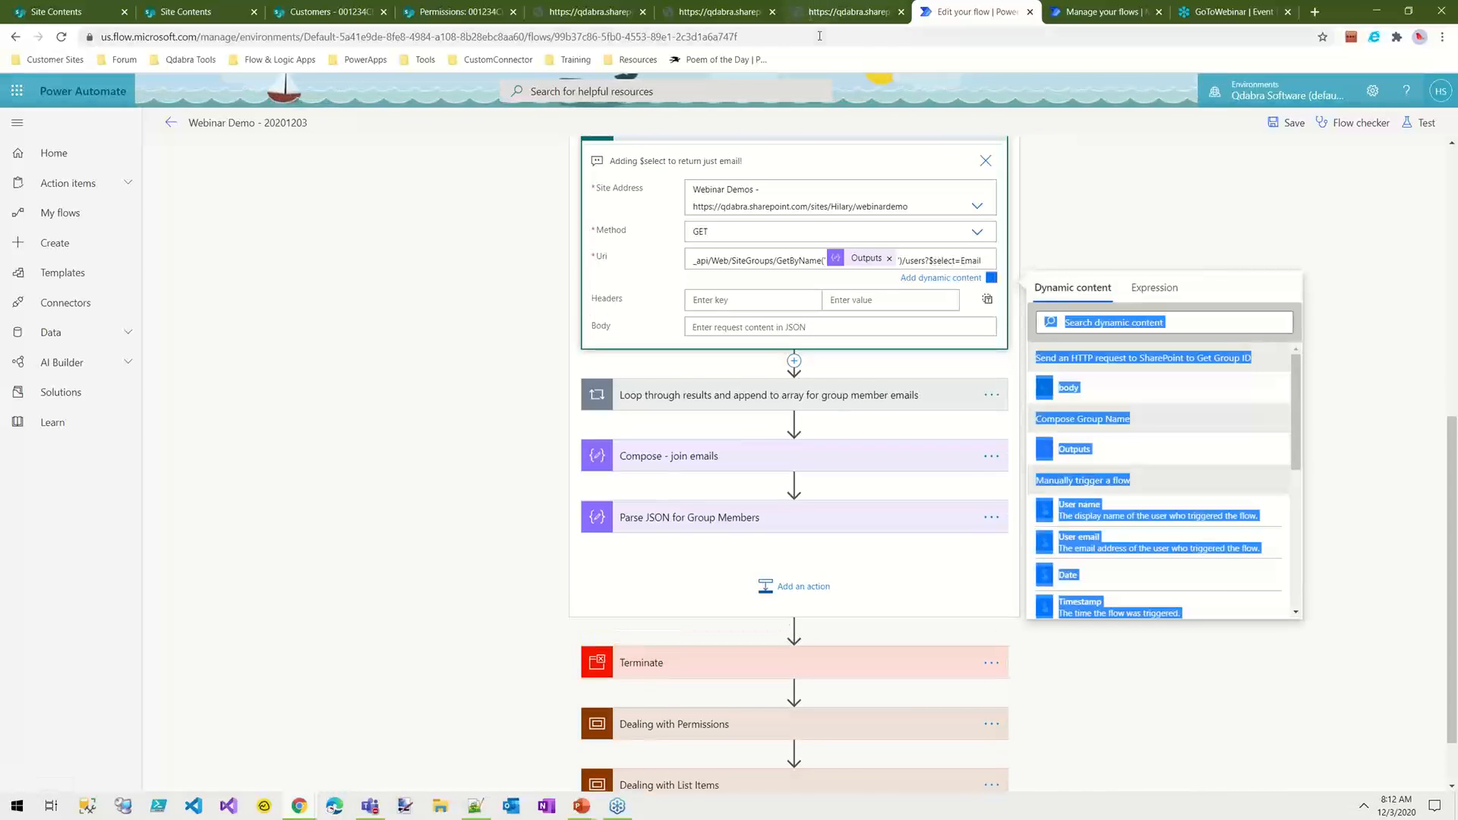
Step: Open the browser page with the group's users?$select=email response and examine its Email elements
click(721, 12)
click(734, 37)
click(748, 34)
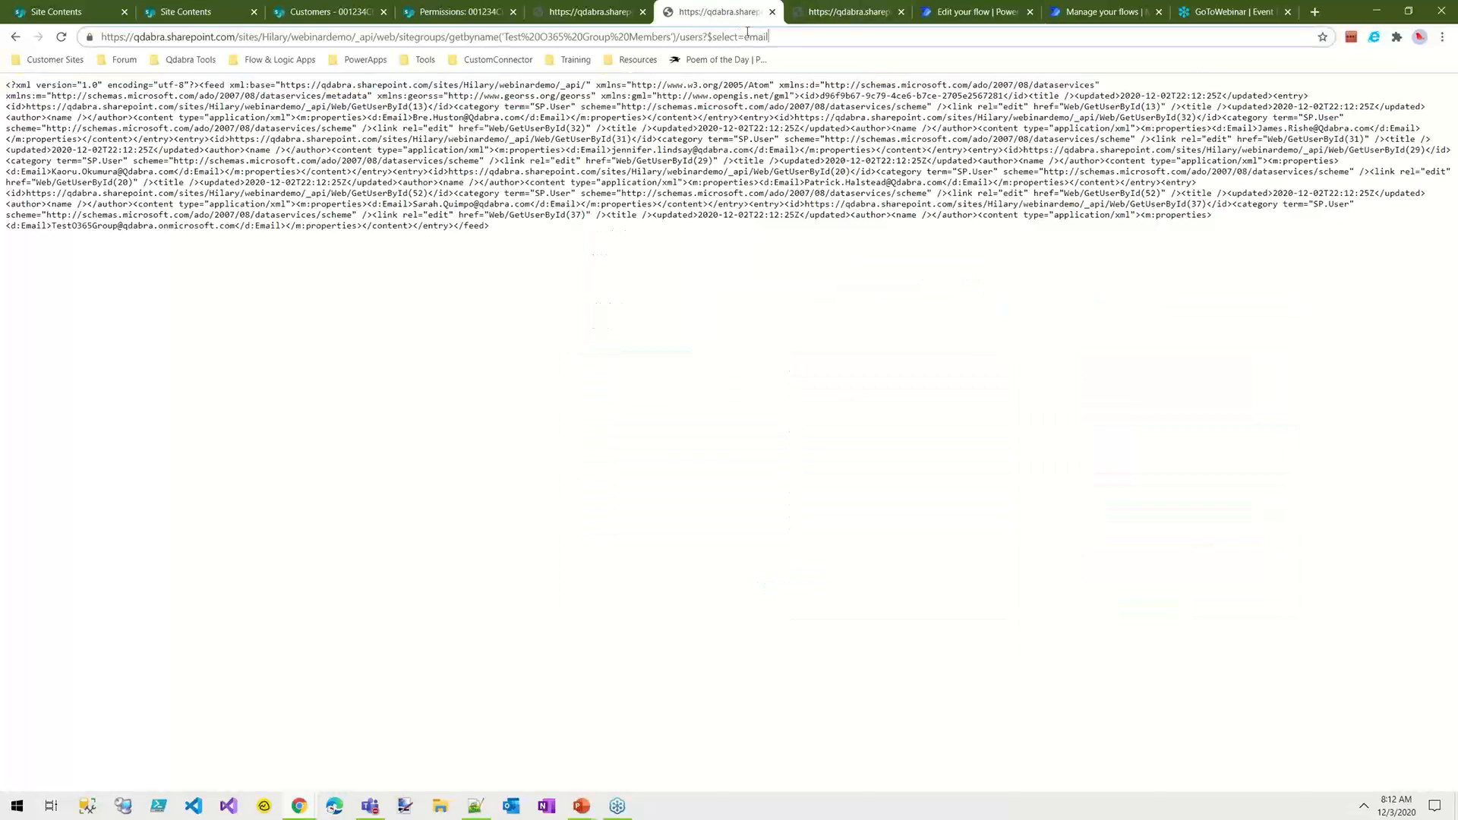
double_click(777, 147)
click(637, 152)
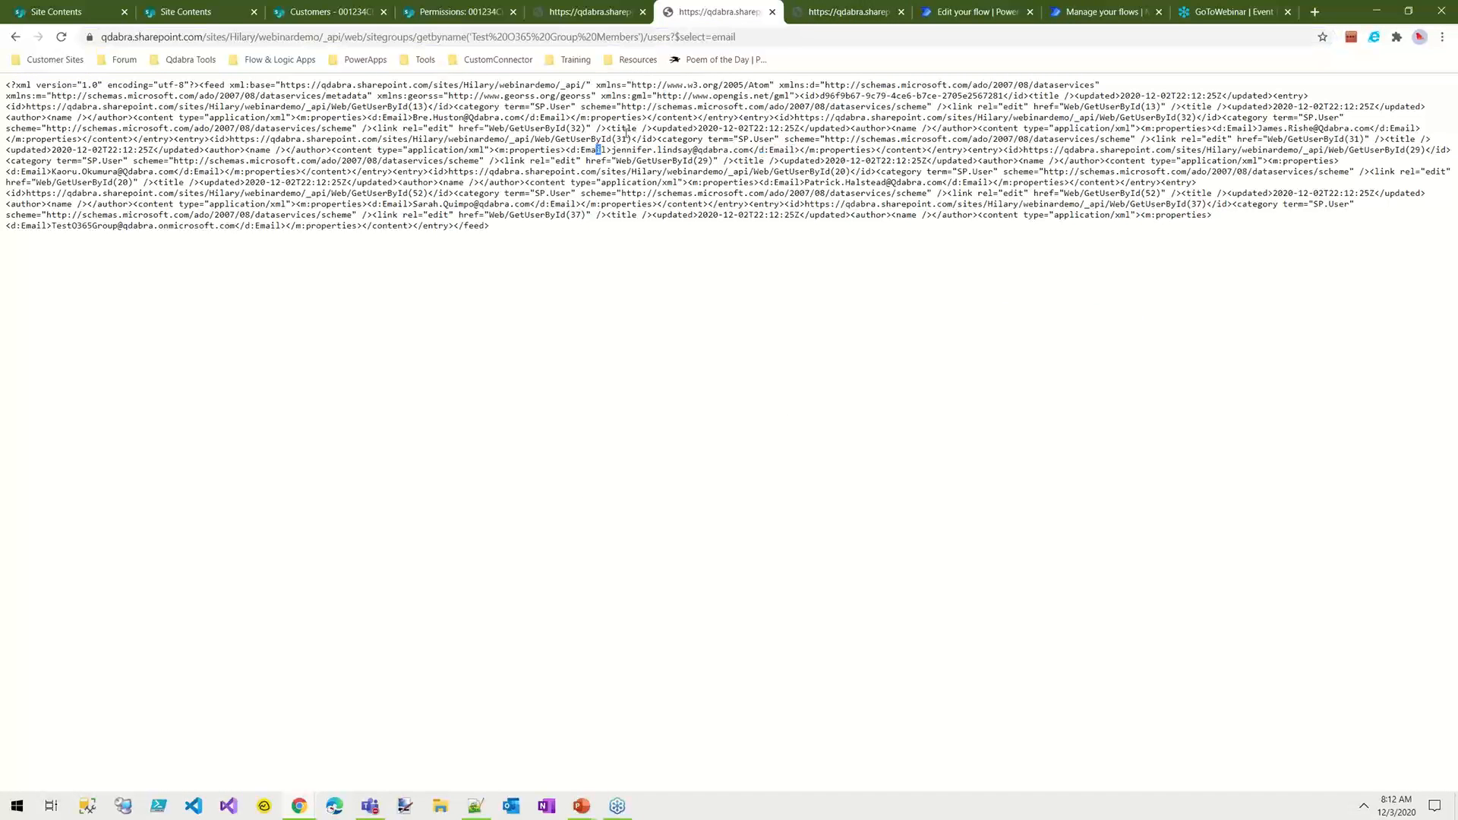
Step: Remove ?$select=email from the group users request URL and reload it to return every user property
drag(735, 36, 676, 36)
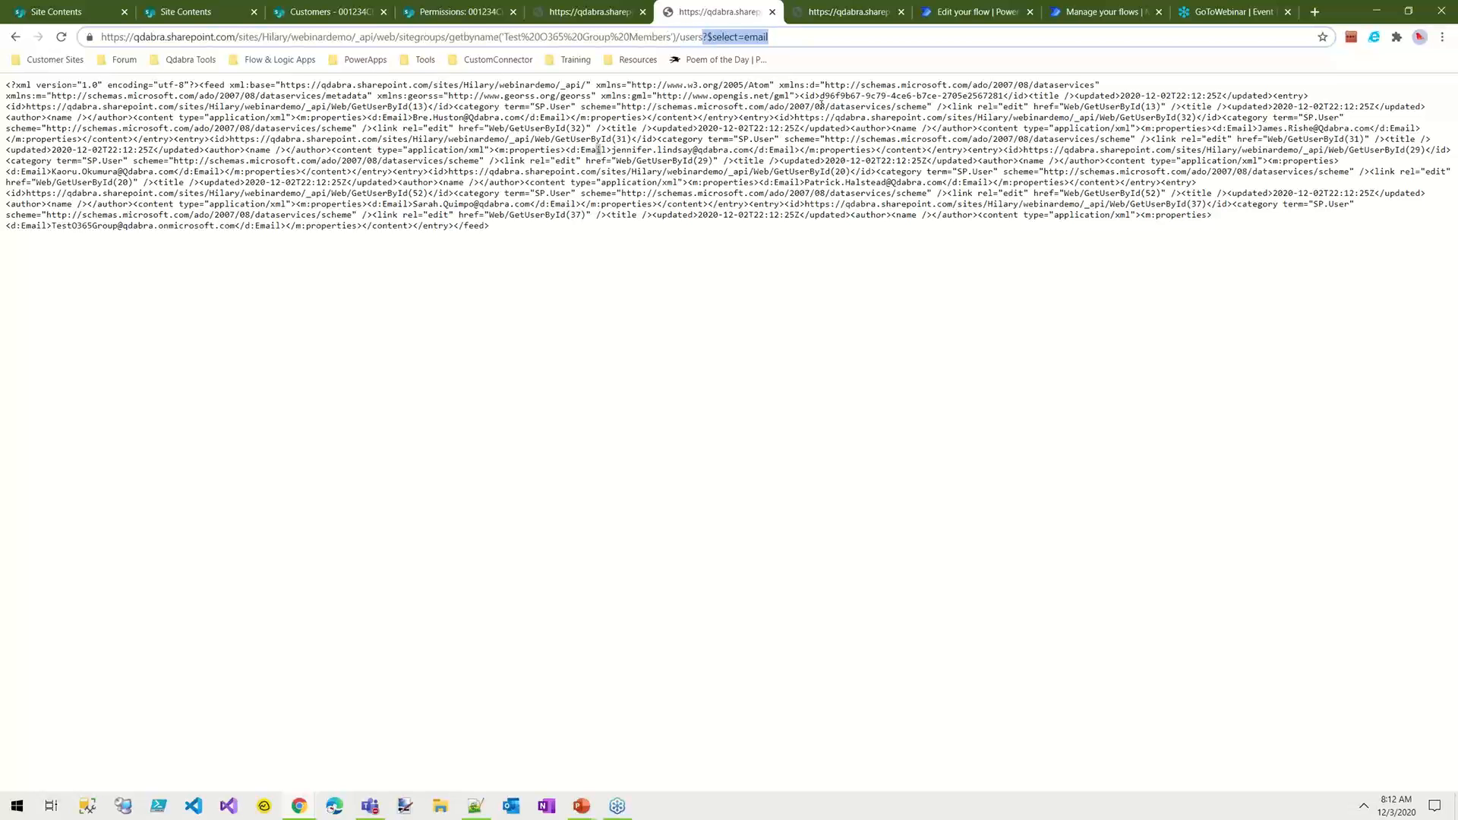
key(BackSpace)
key(Return)
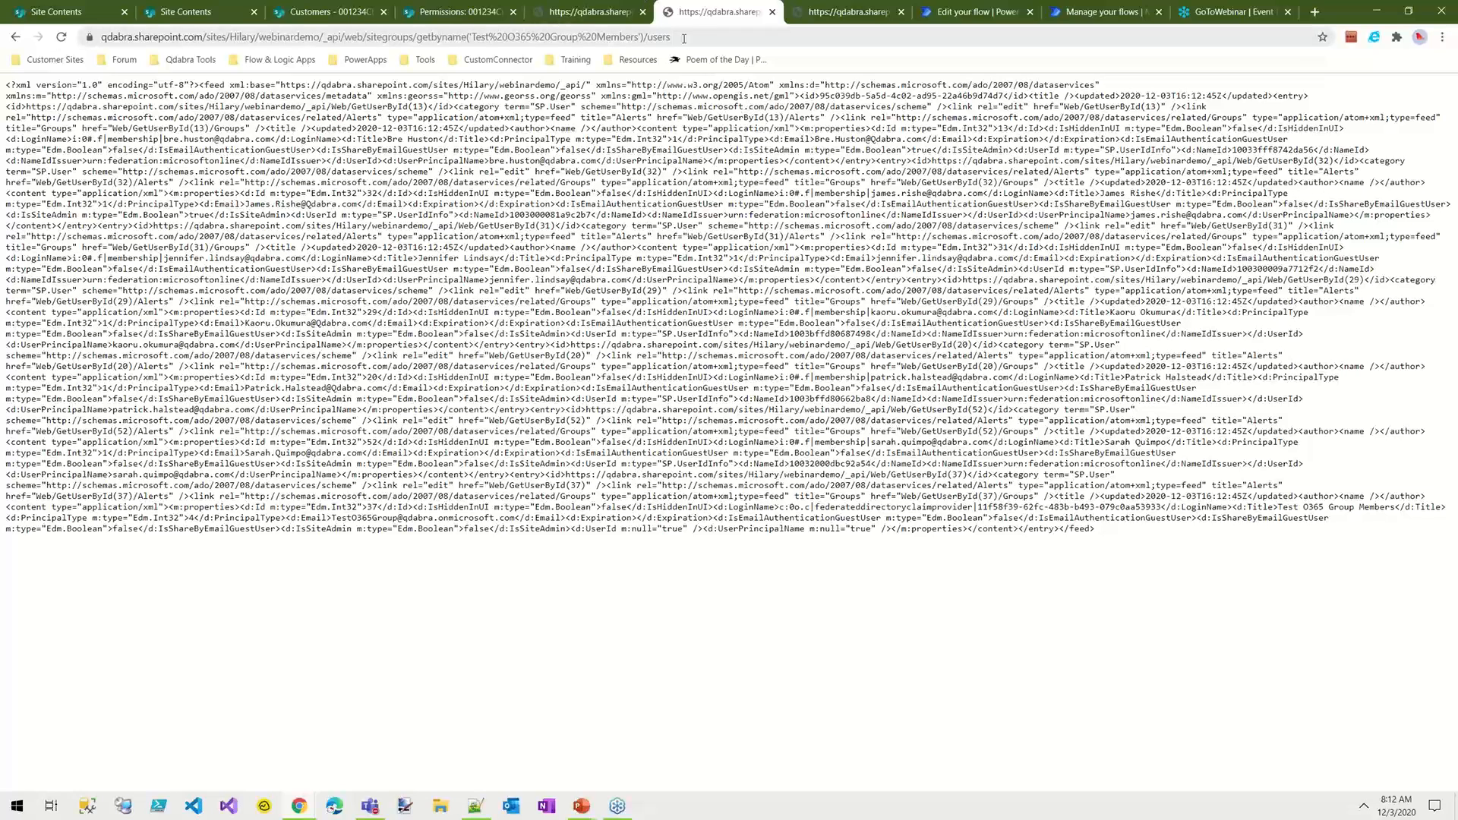
drag(683, 38, 439, 37)
click(745, 233)
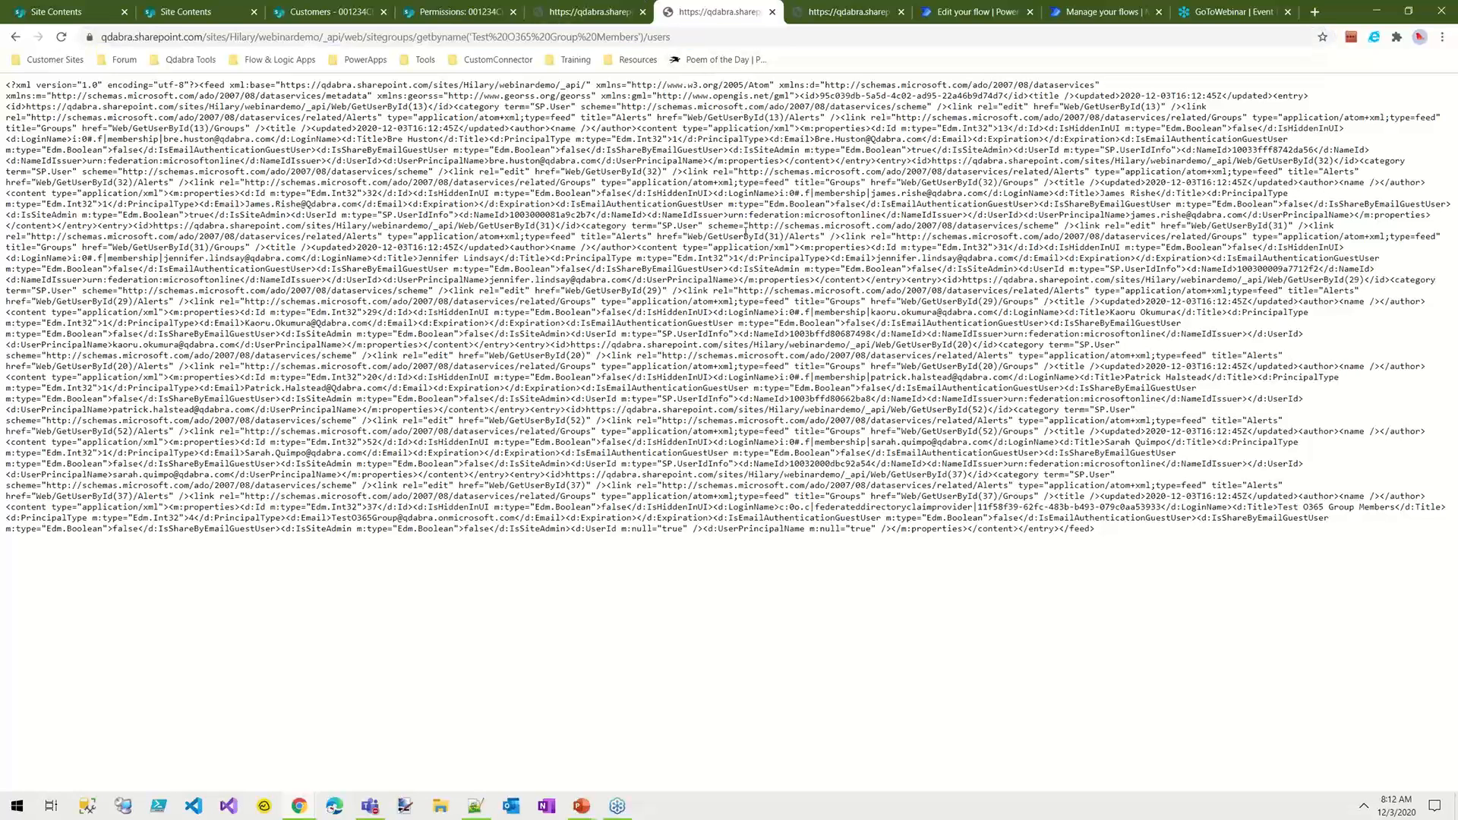
Step: Return to the flow editor and move the Terminate action directly below the Get Group Members HTTP request
click(999, 14)
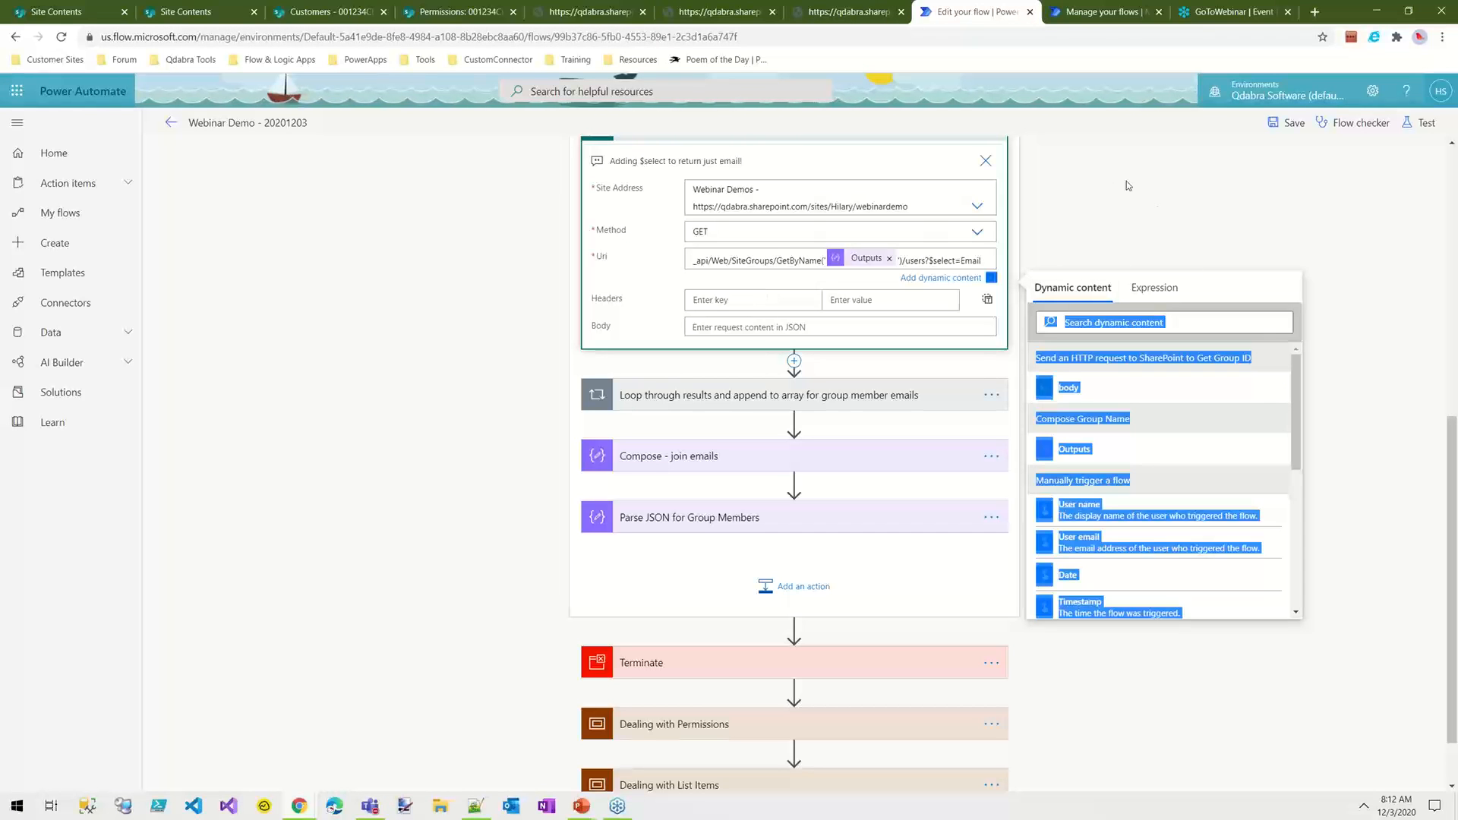
scroll(474, 343, up, 4)
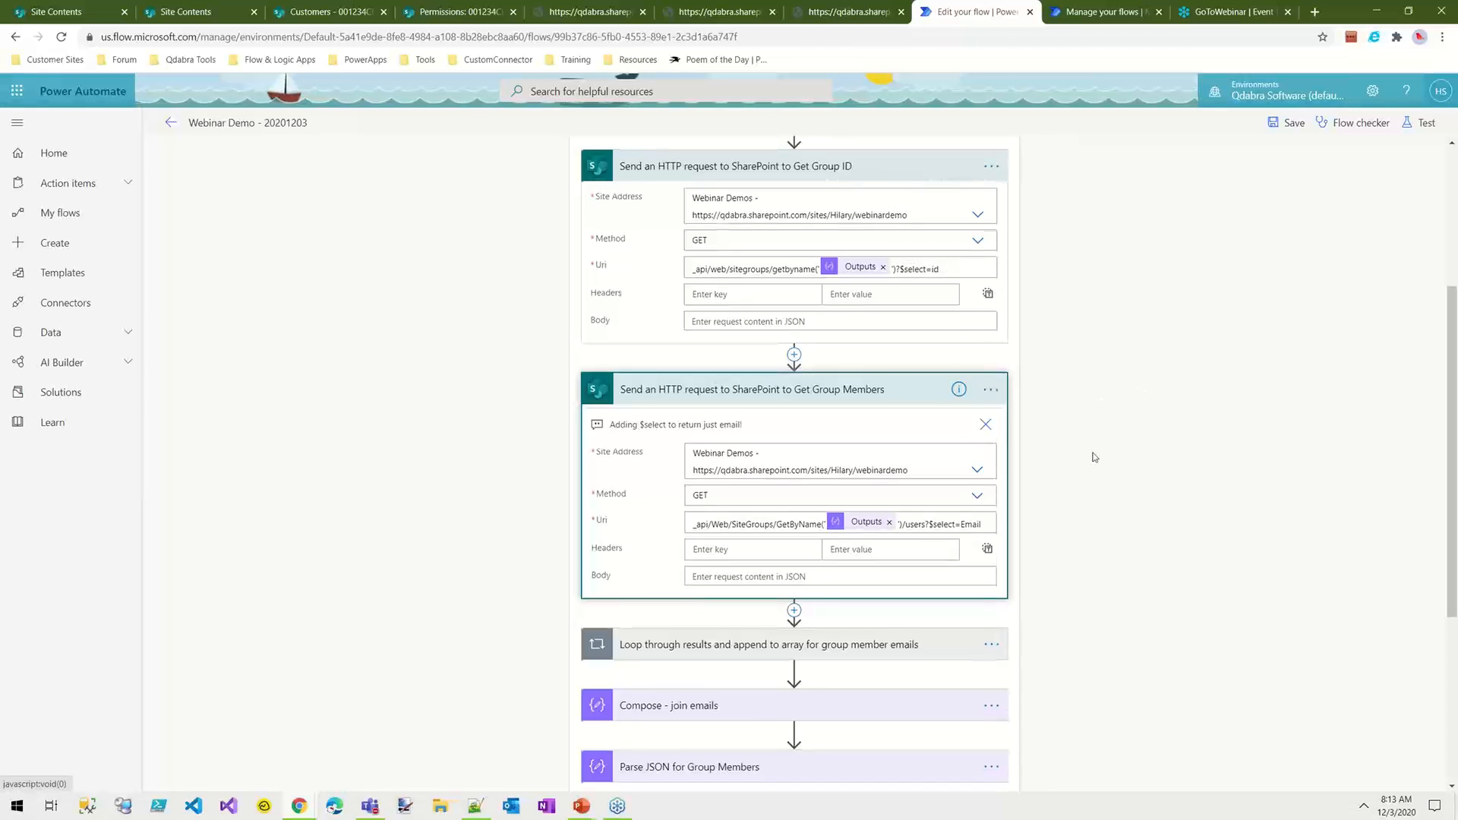
scroll(1019, 353, down, 4)
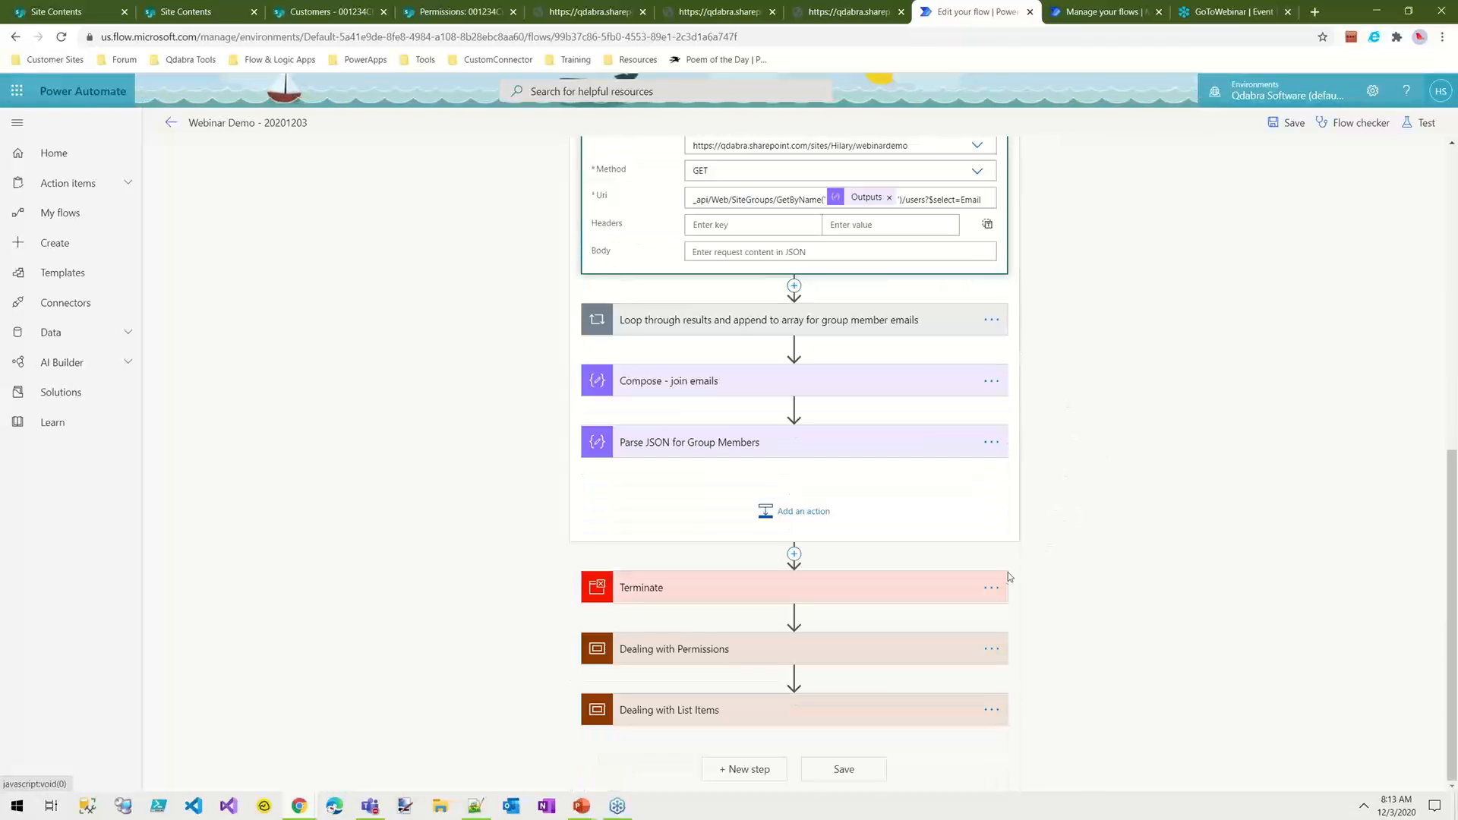
drag(761, 594, 744, 289)
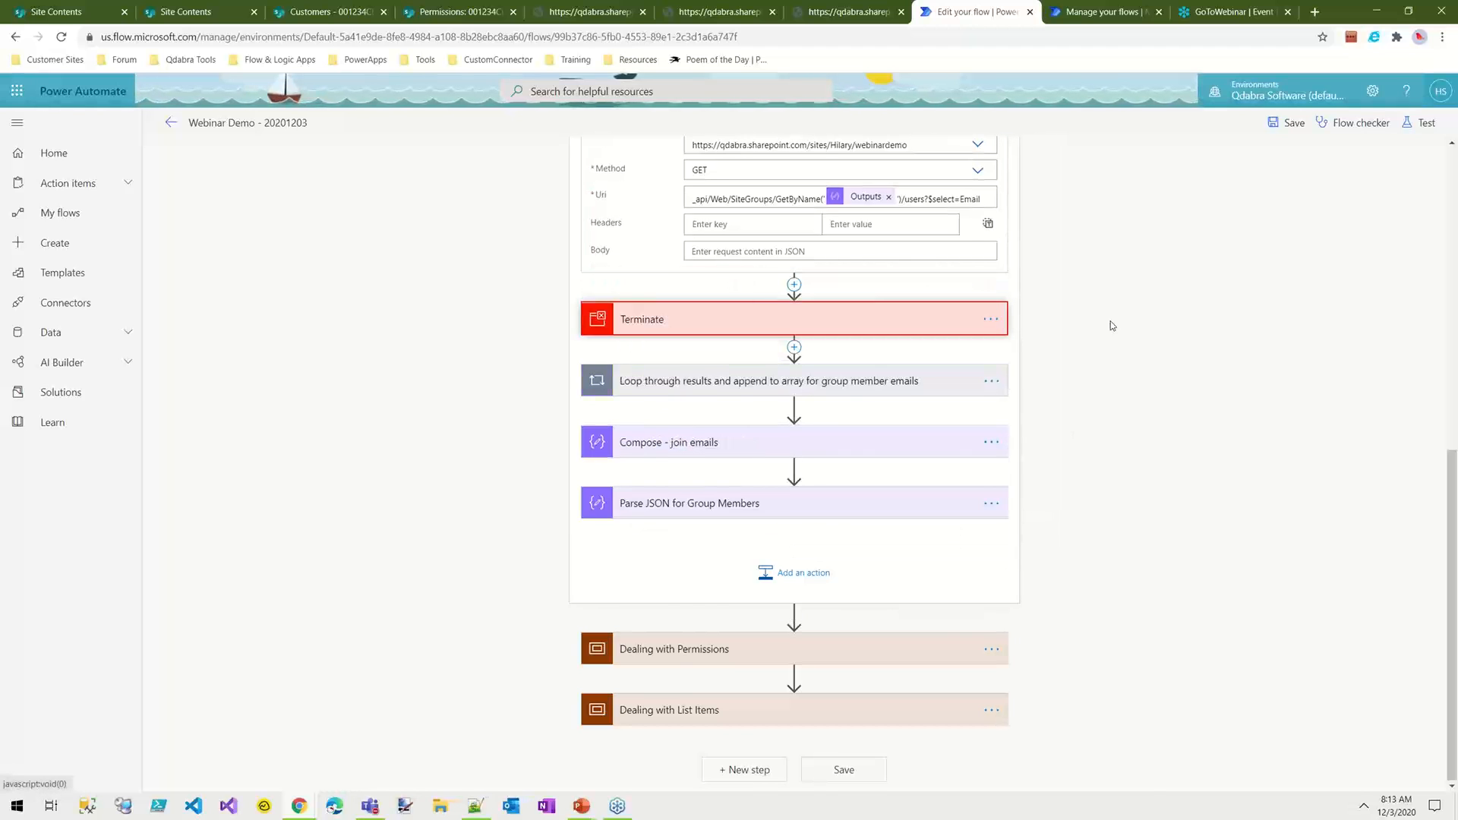
Step: Save the flow and test it with data from the successful previous run of 17 hours ago
scroll(1066, 314, up, 1)
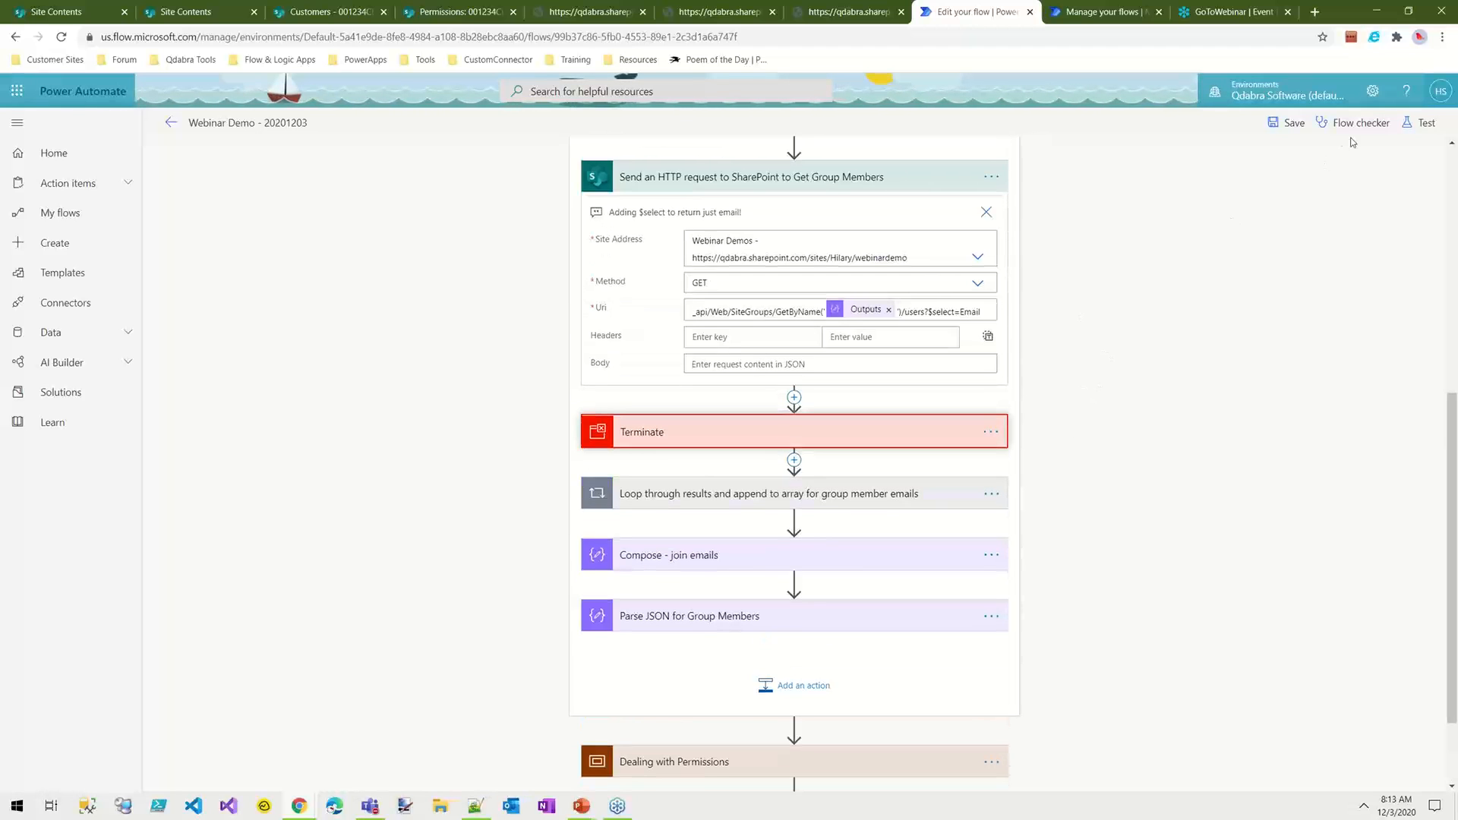
click(1289, 123)
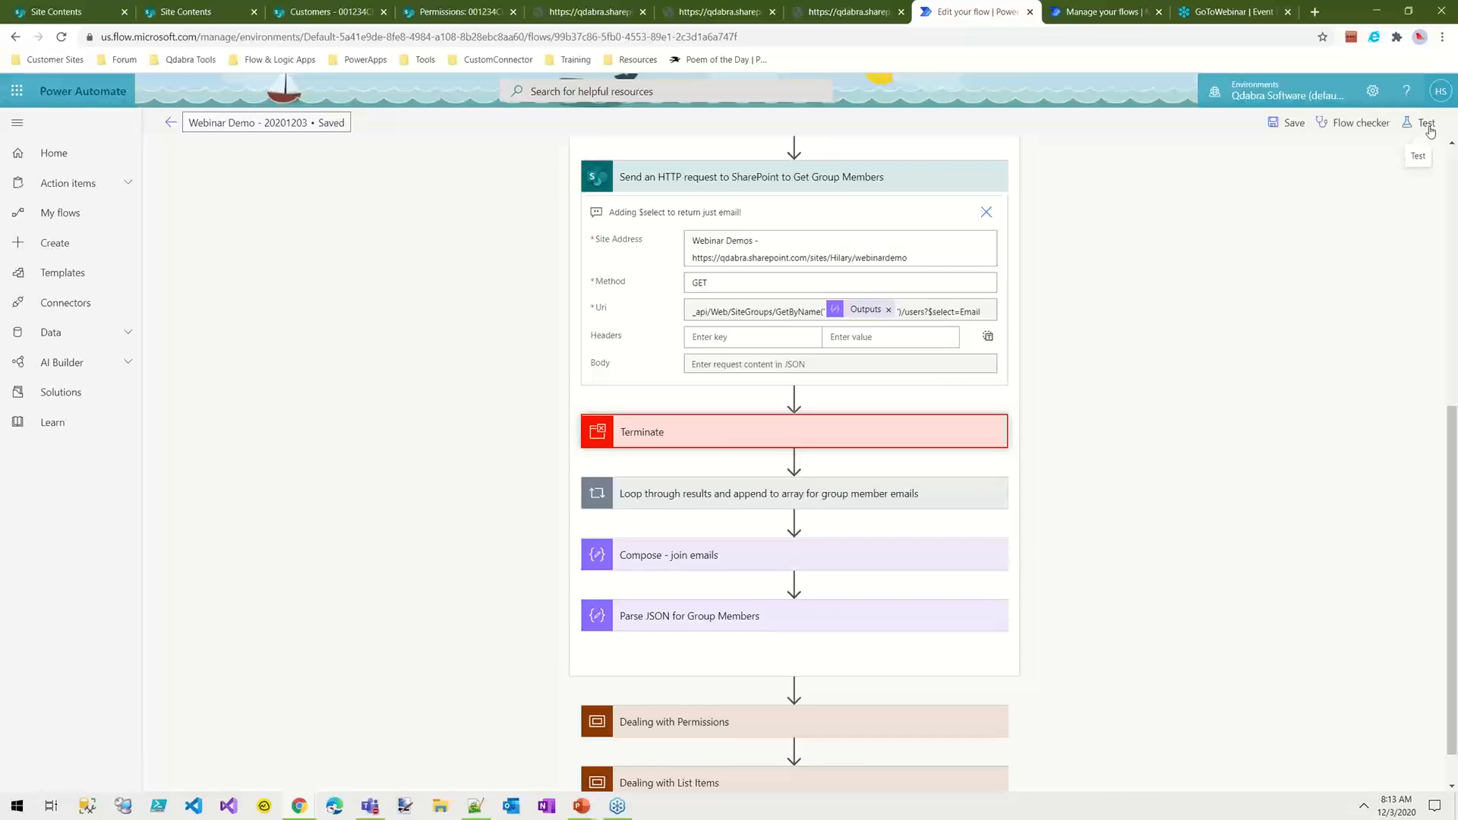
click(1425, 126)
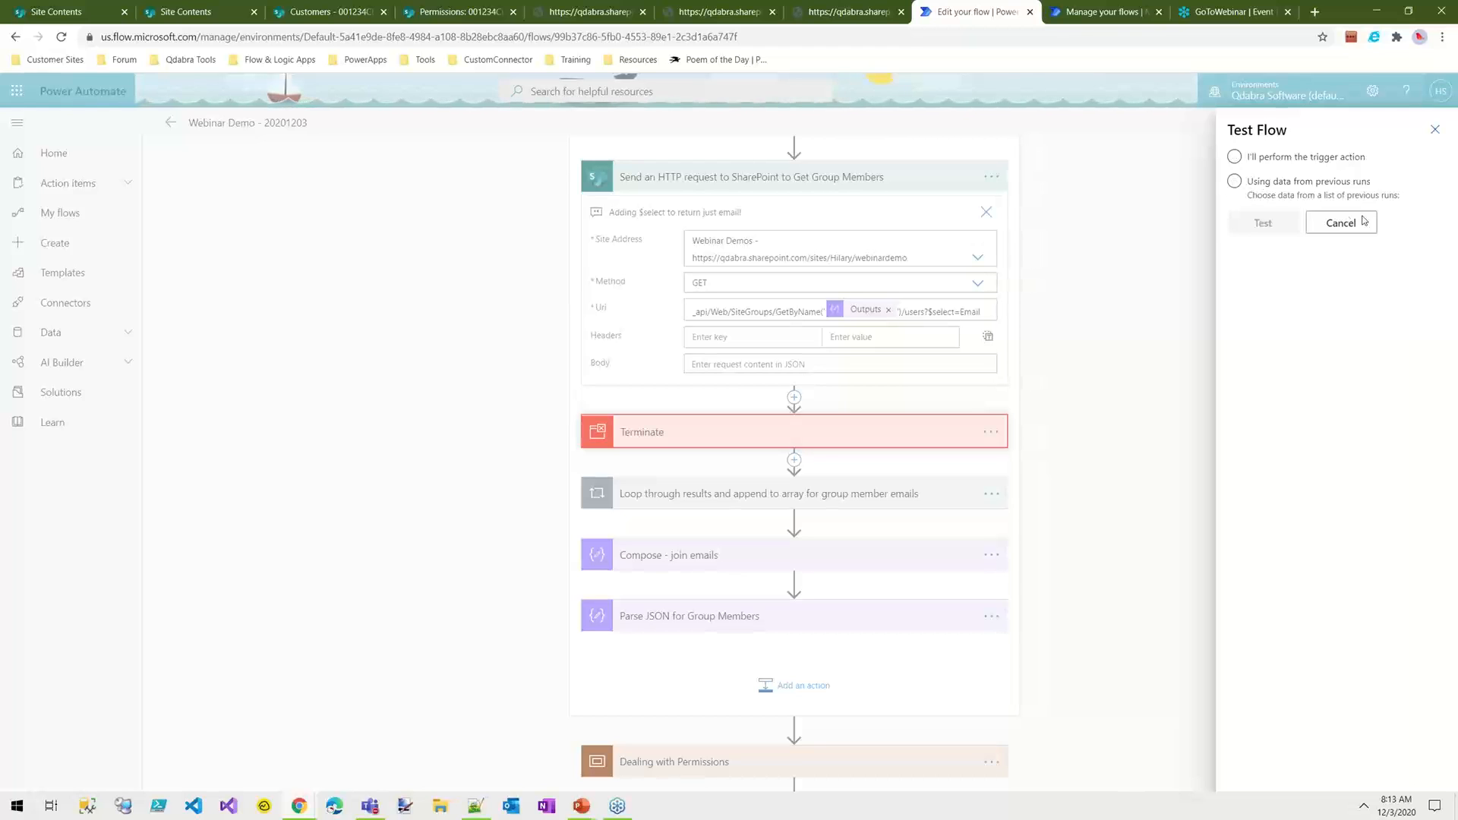
click(1236, 182)
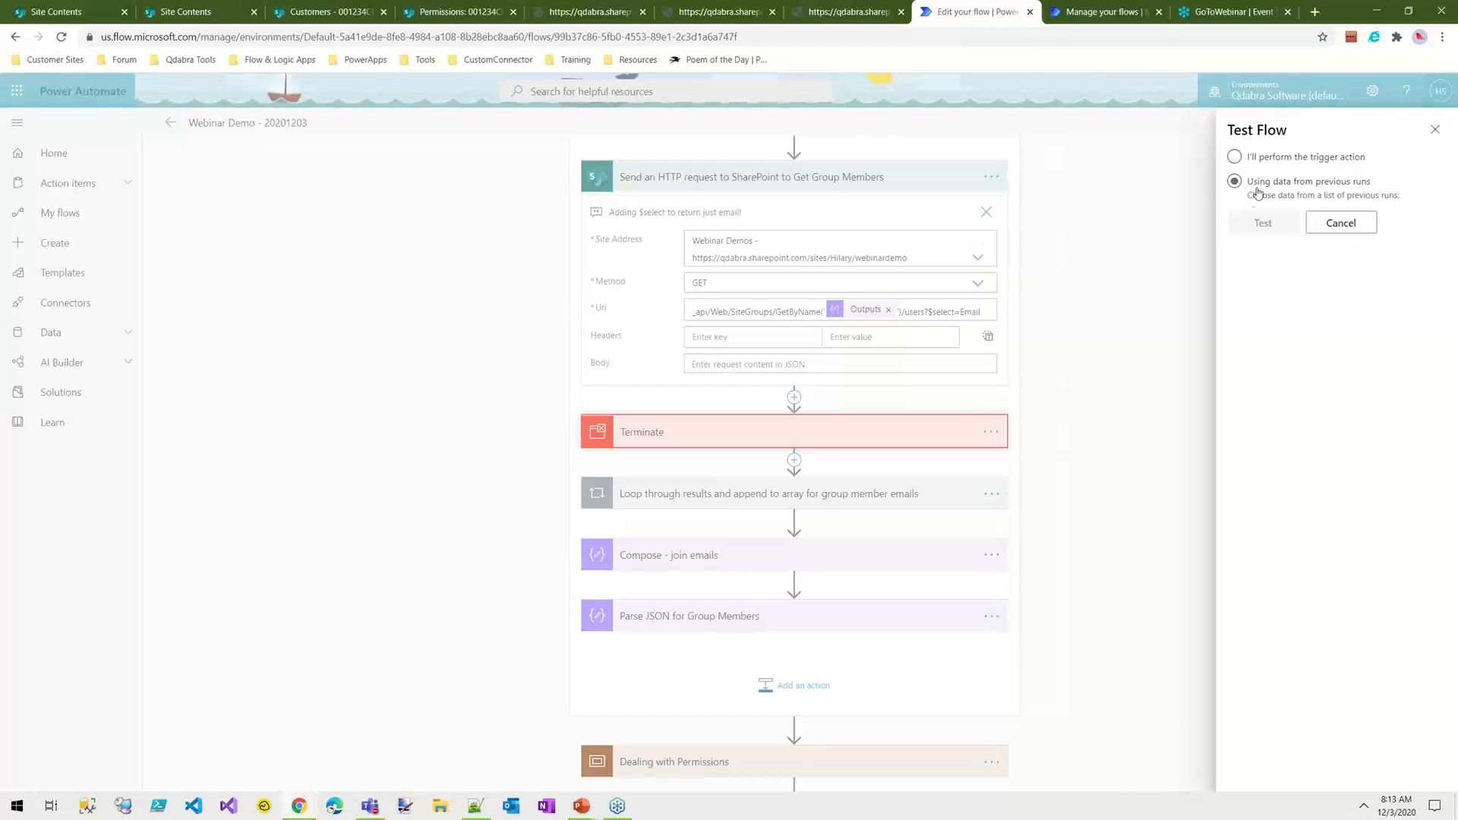
click(1240, 223)
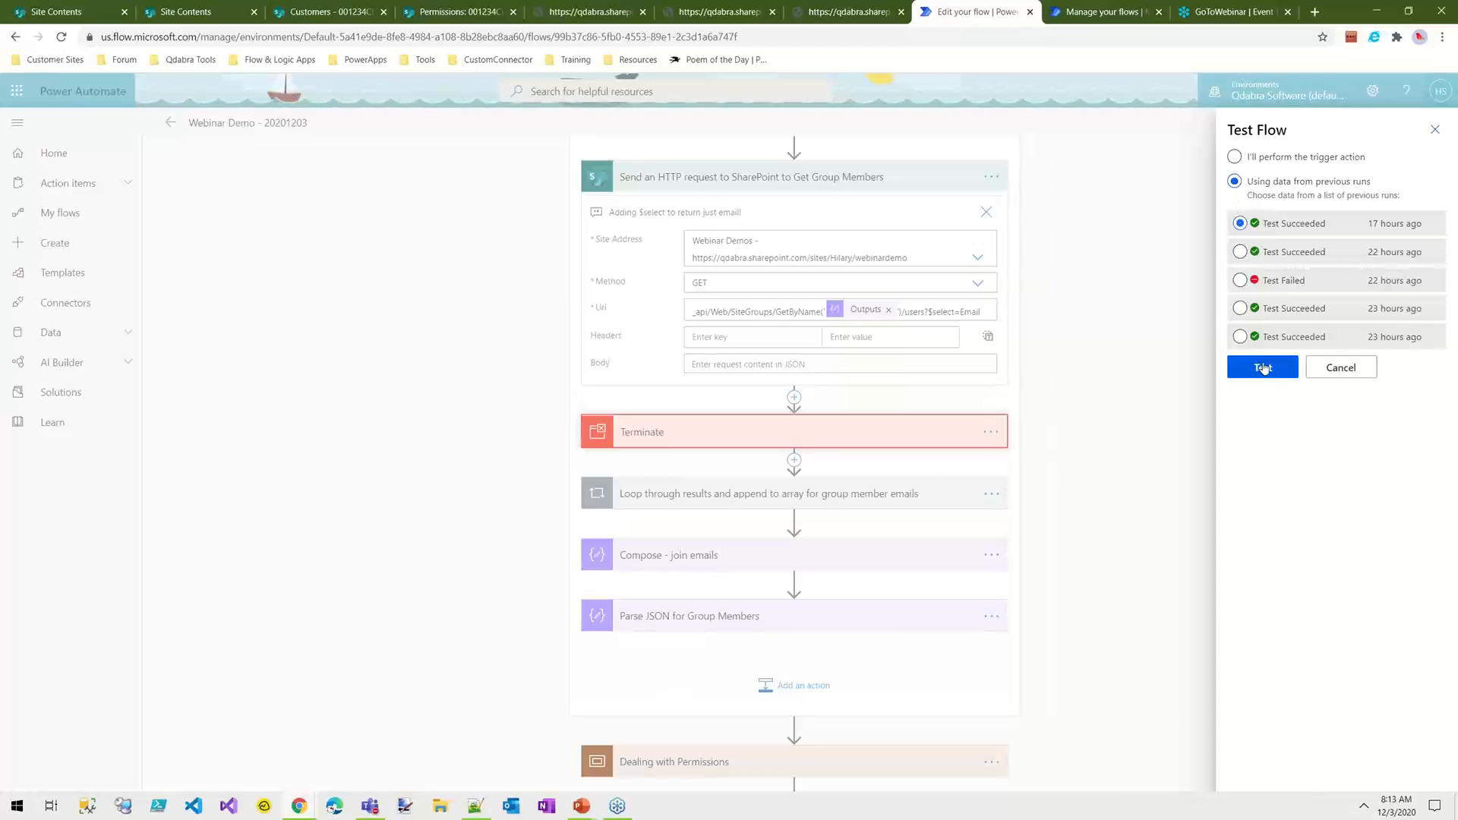
click(1283, 367)
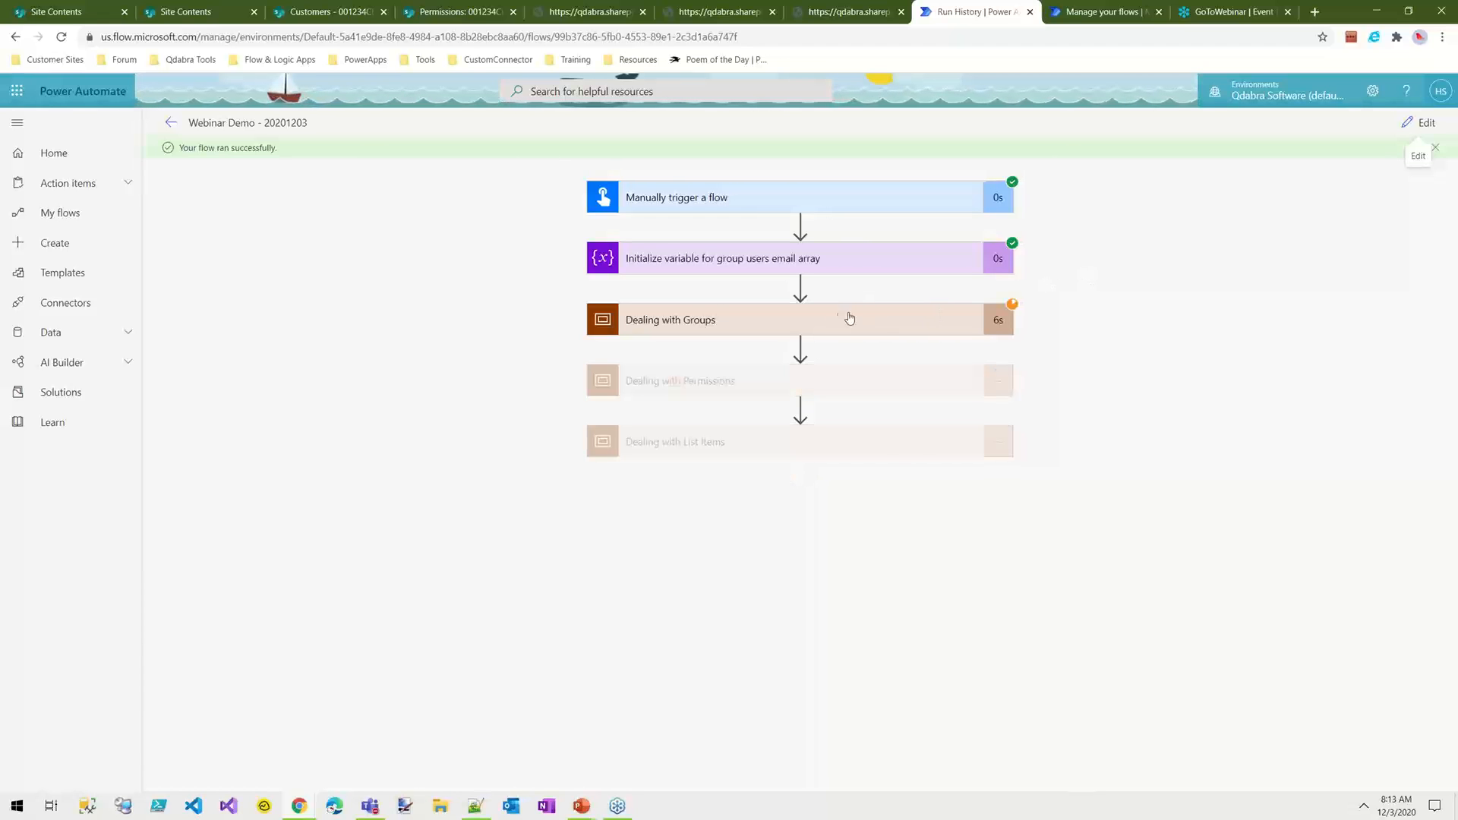
Step: Expand Dealing with Groups and its Get Group ID request in the run results, and copy the whole output body
click(929, 318)
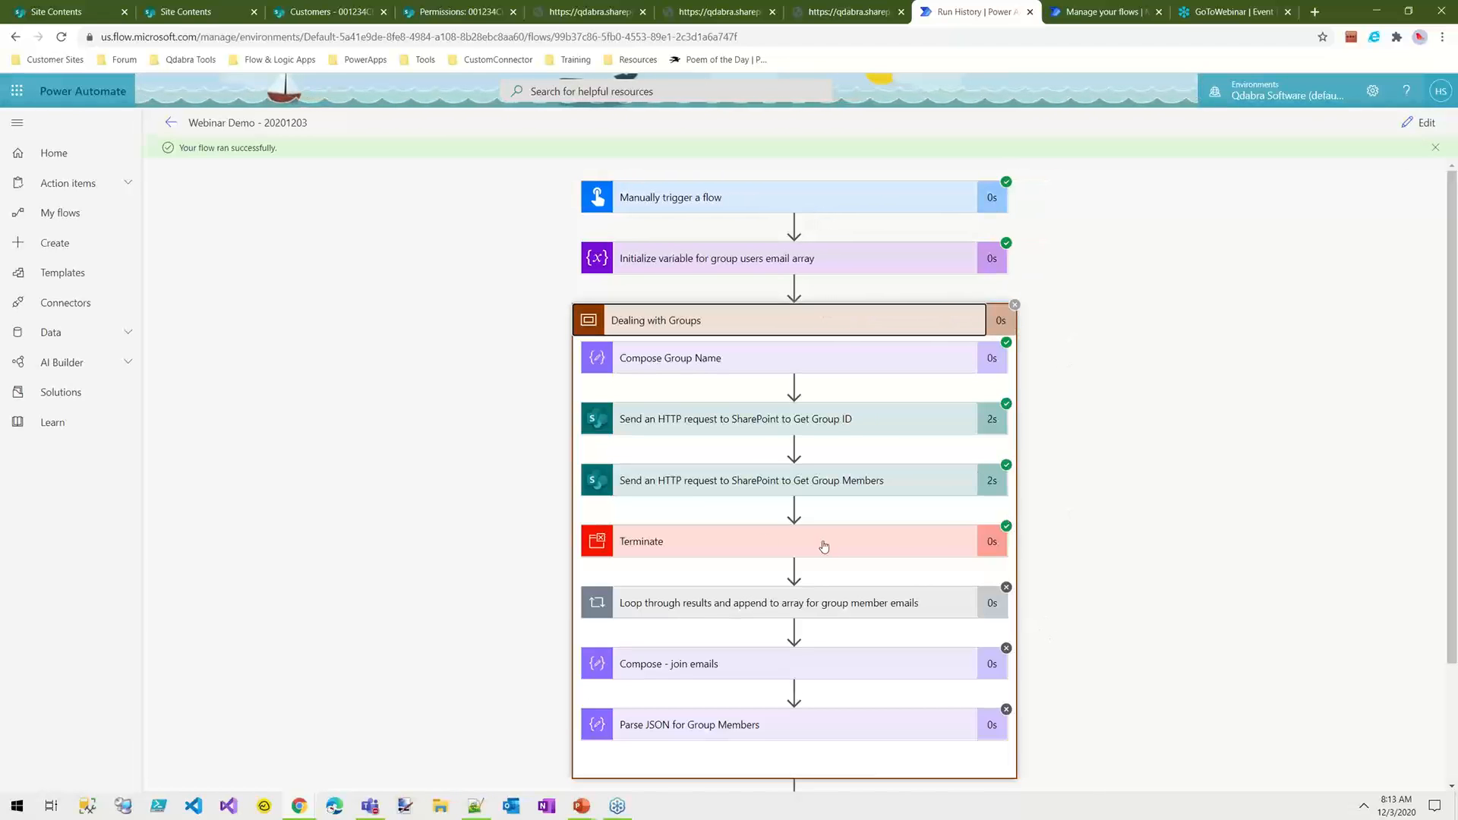
click(836, 422)
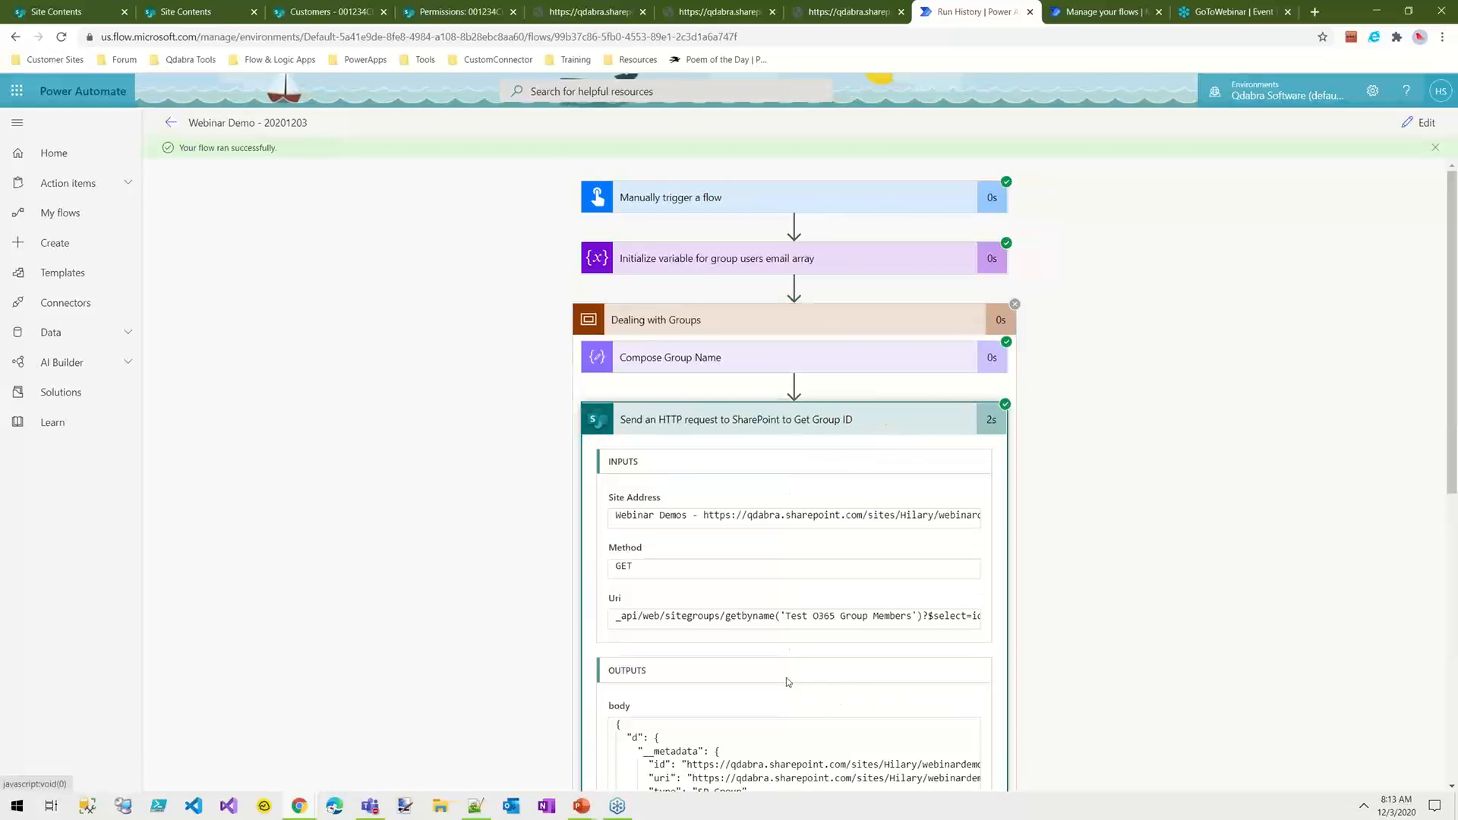
scroll(1060, 631, down, 5)
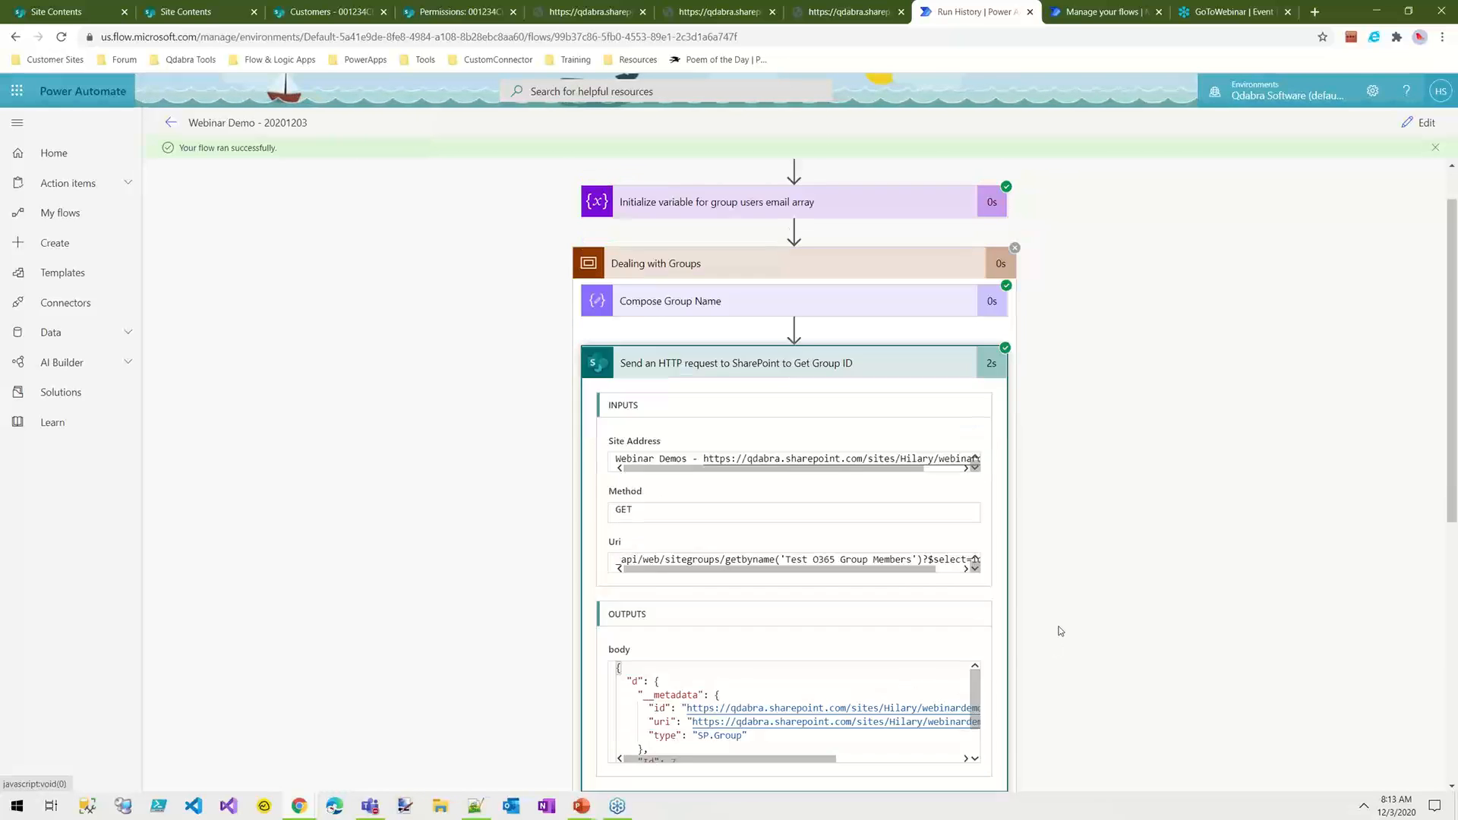
drag(979, 332, 981, 378)
drag(619, 399, 599, 312)
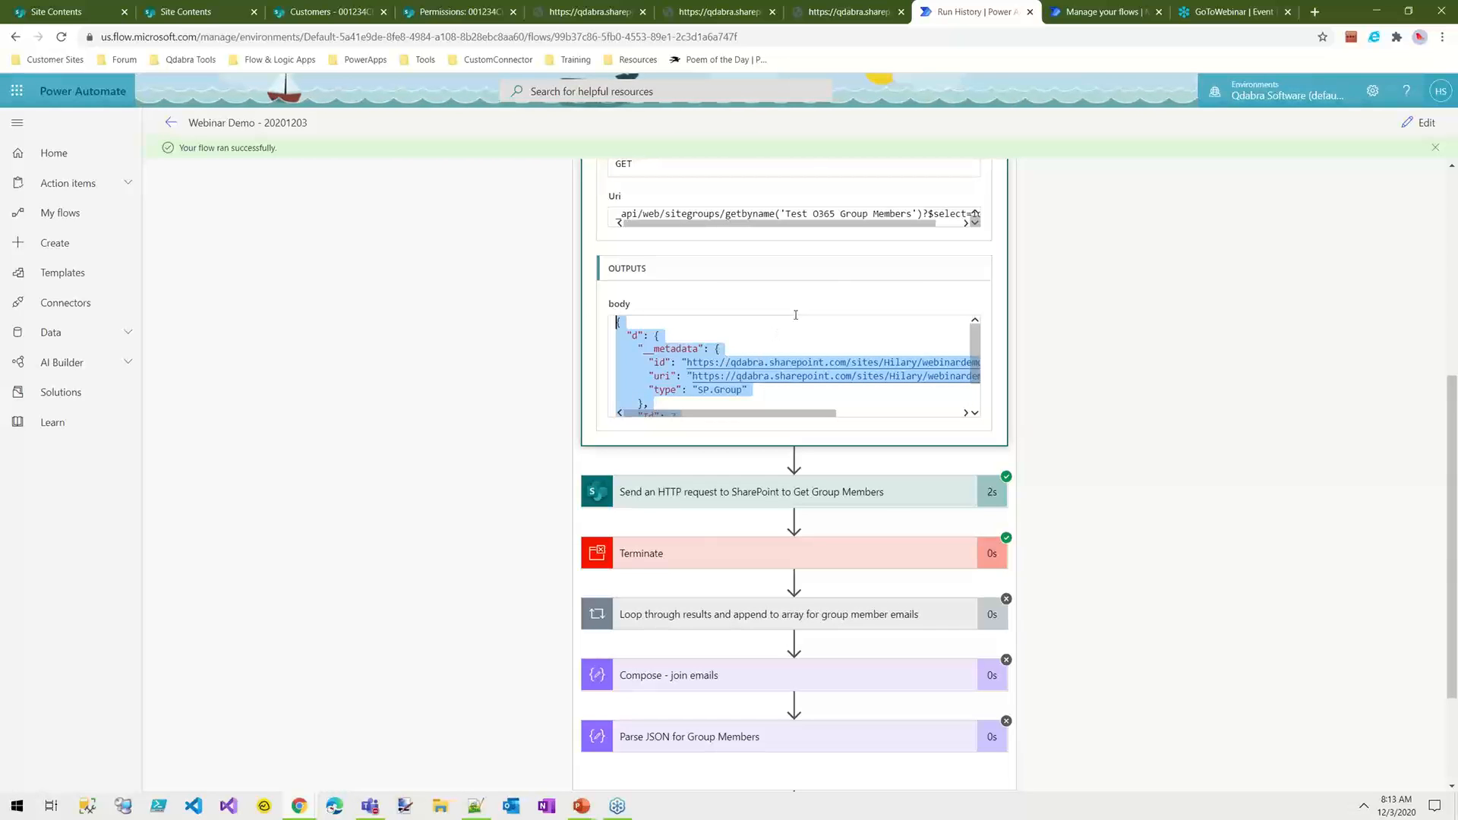
Step: Switch to Notepad++, paste the copied output body into a new document and set its language to JSON
click(482, 804)
click(10, 41)
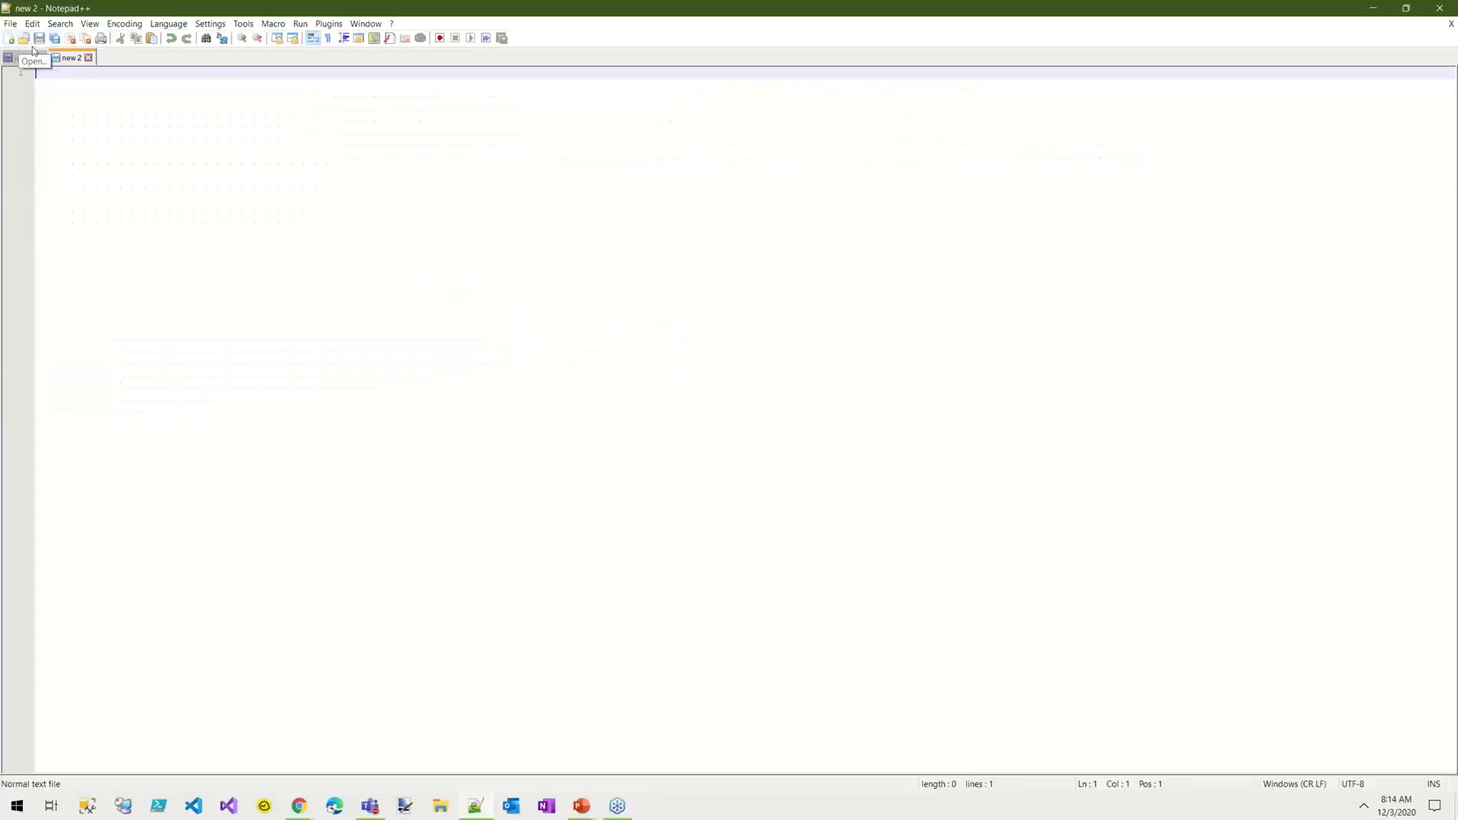
text({   "d": {     "__metadata": {       "id": "https://qdabra.sharepoint.com/sites/Hilary/webinardemo/_api/Web/SiteGroups/GetById(7)",       "uri": "https://qdabra.sharepoint.com/sites/Hilary/webinardemo/_api/Web/SiteGroups/GetById(7)",       "type": "SP.Group"     },     "Id": 7   } })
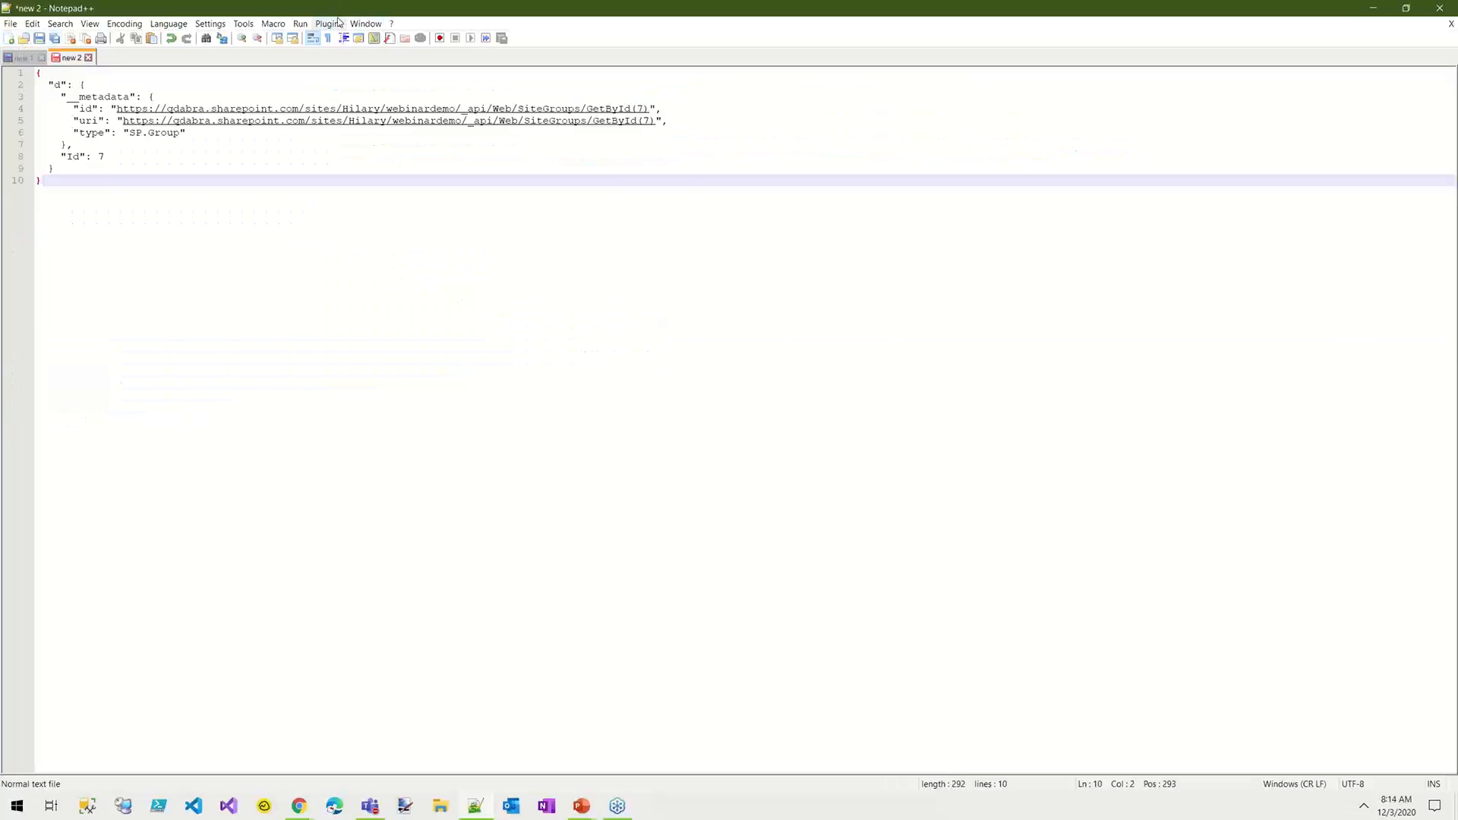
click(210, 23)
mouse_move(164, 25)
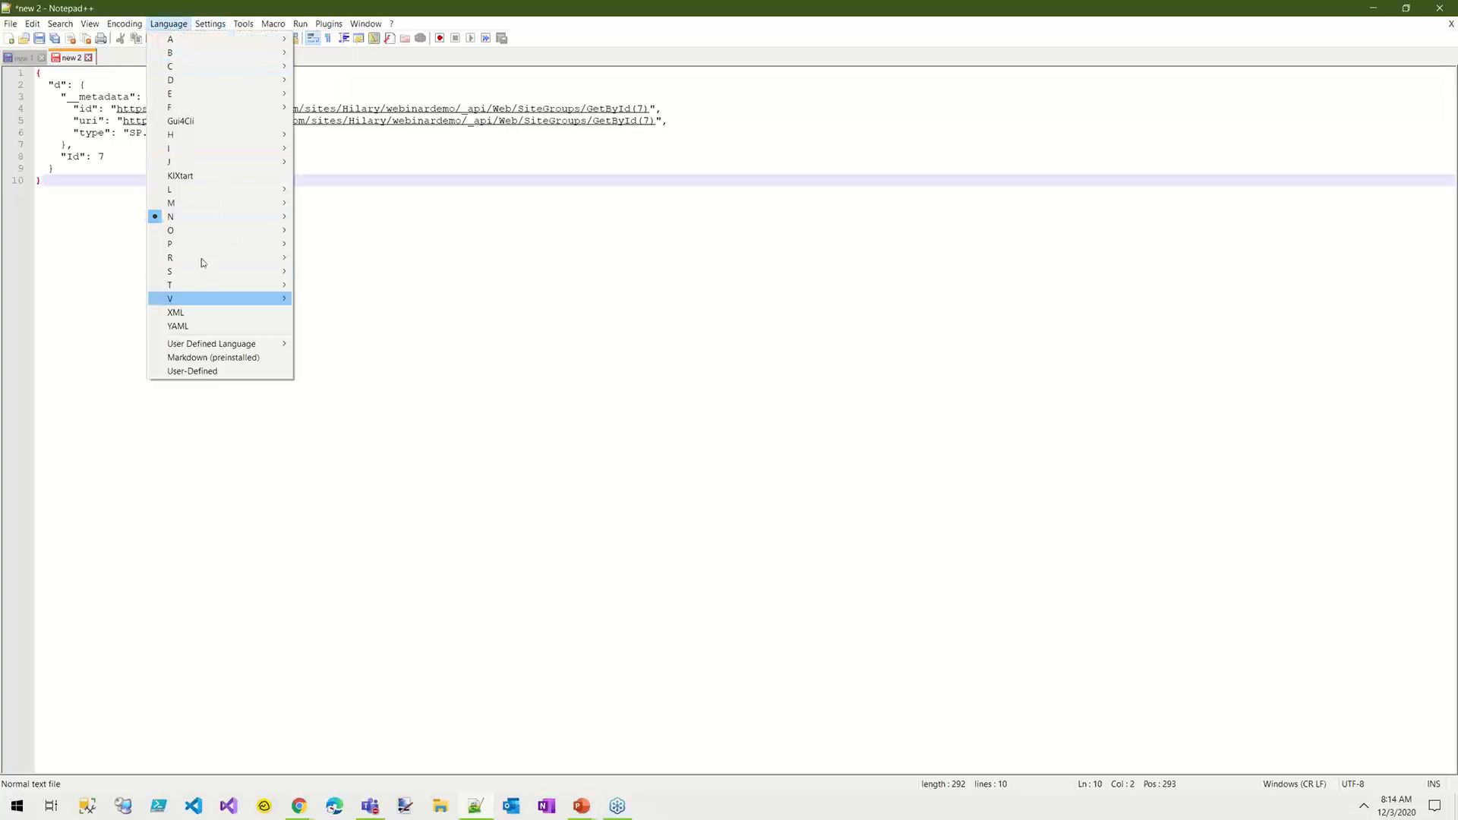
mouse_move(194, 163)
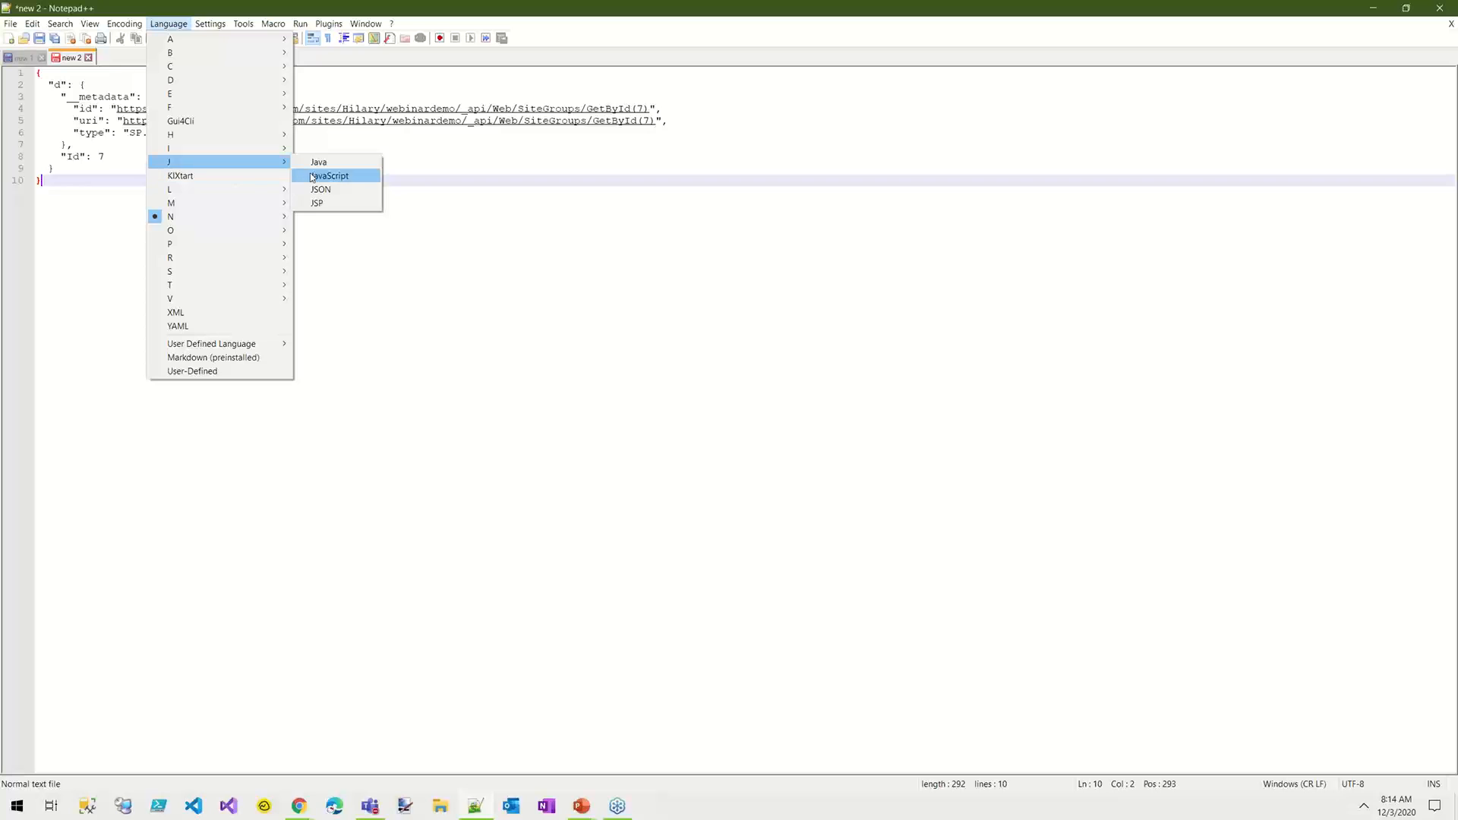
click(322, 189)
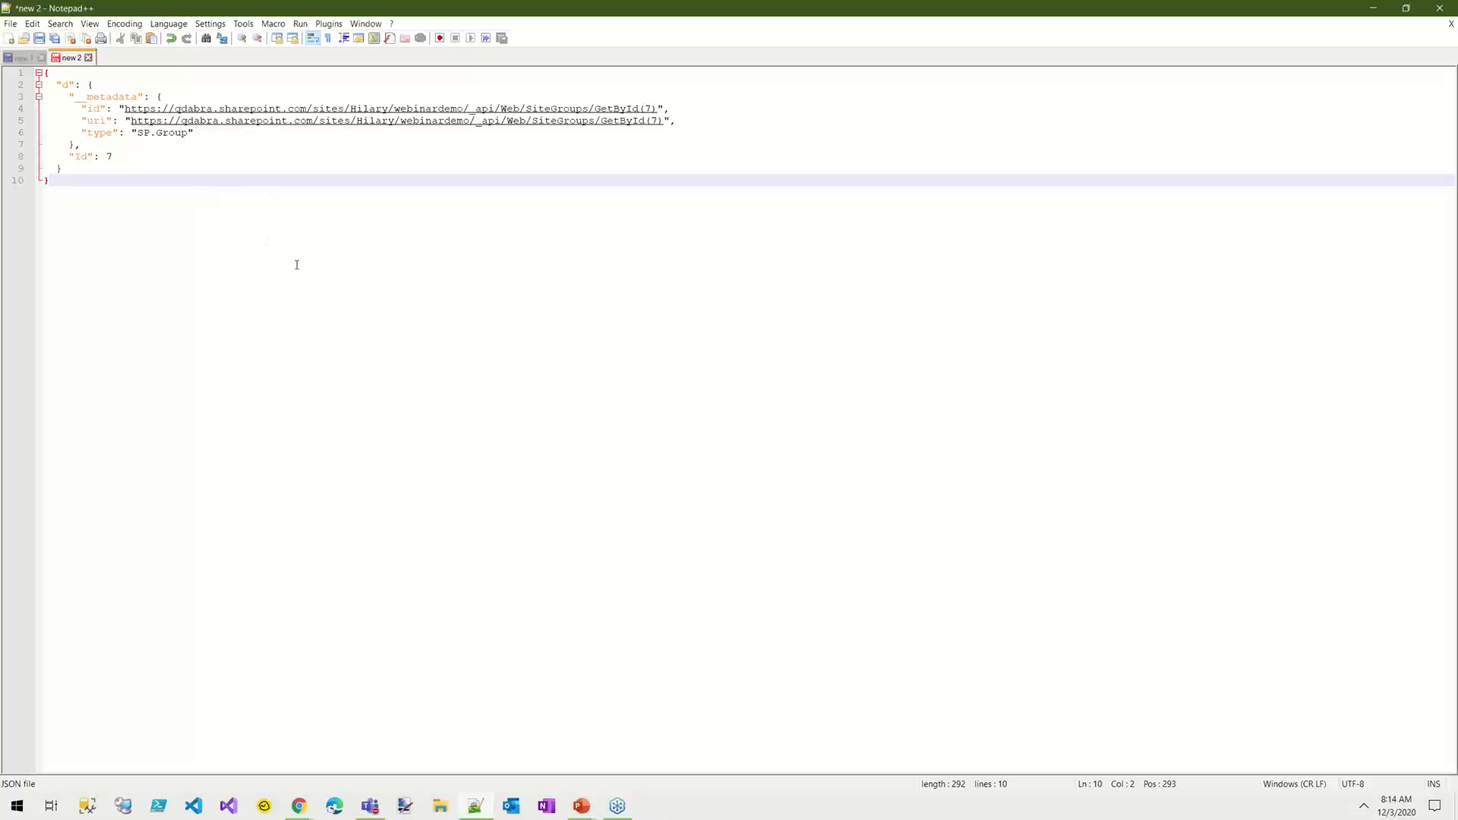
Step: Add the property path ['d']['Id'] two lines below the closing brace of the JSON
click(97, 157)
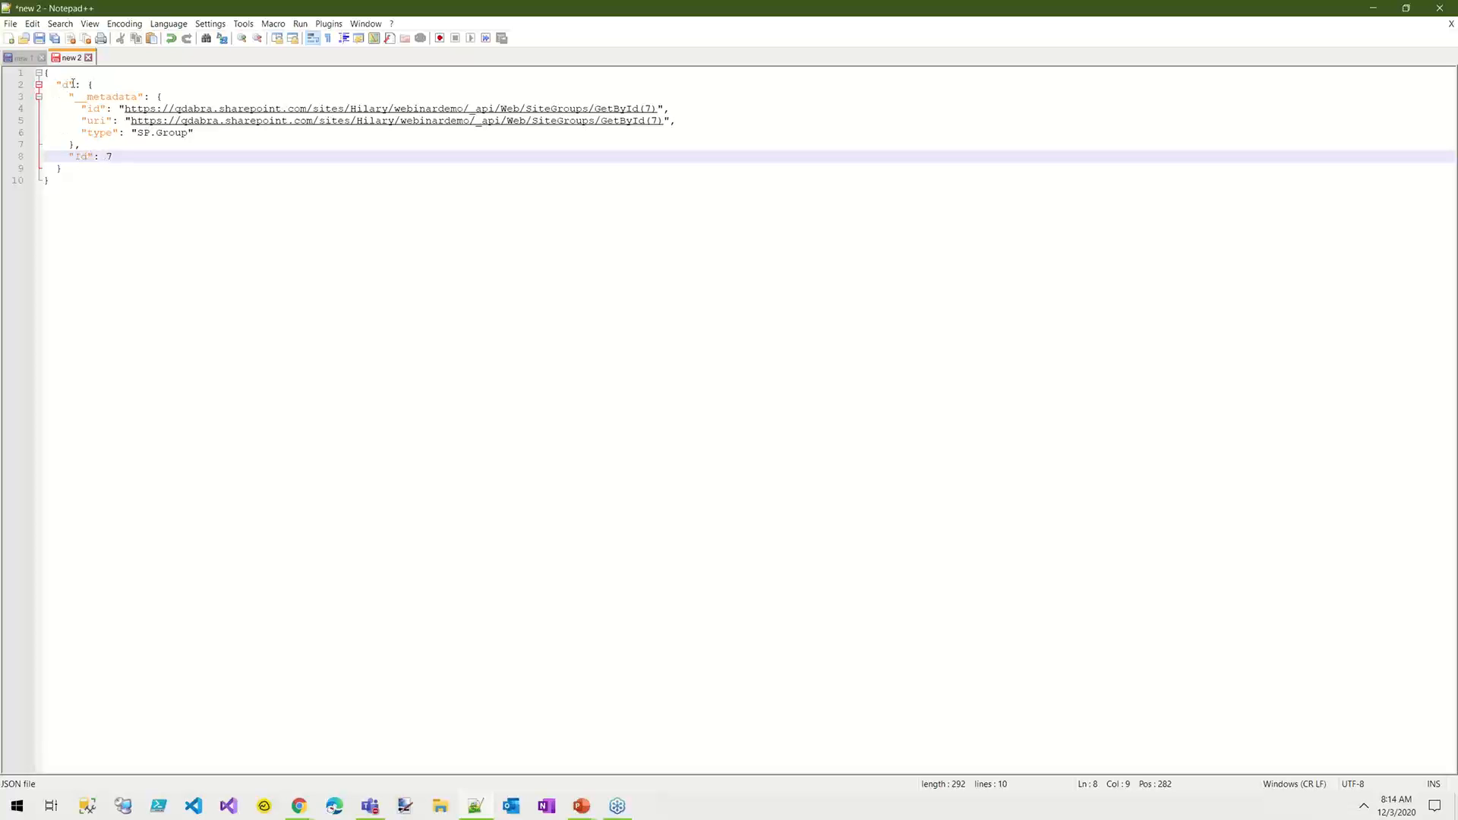
click(69, 187)
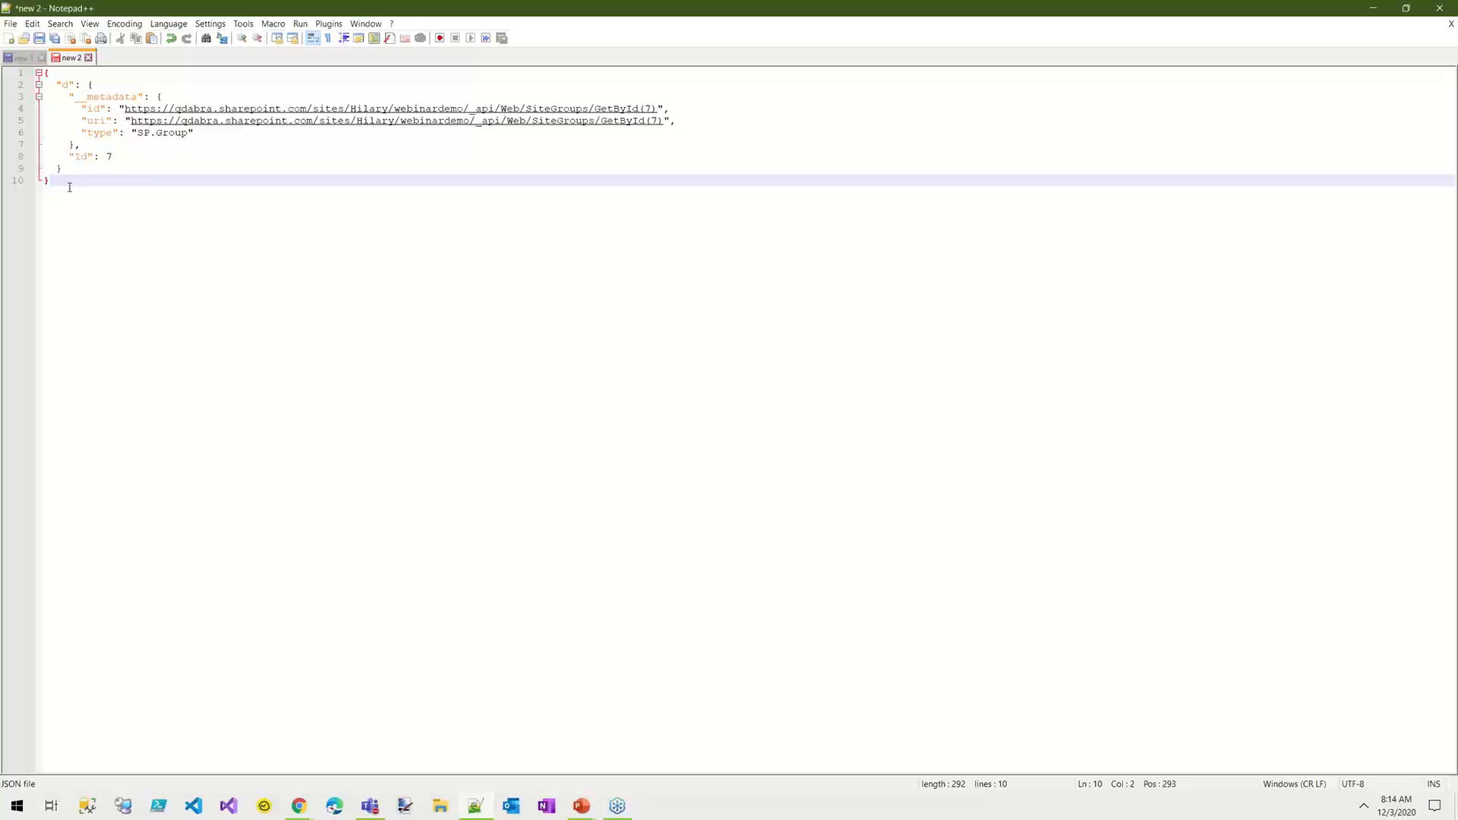
key(Return)
key(Return)
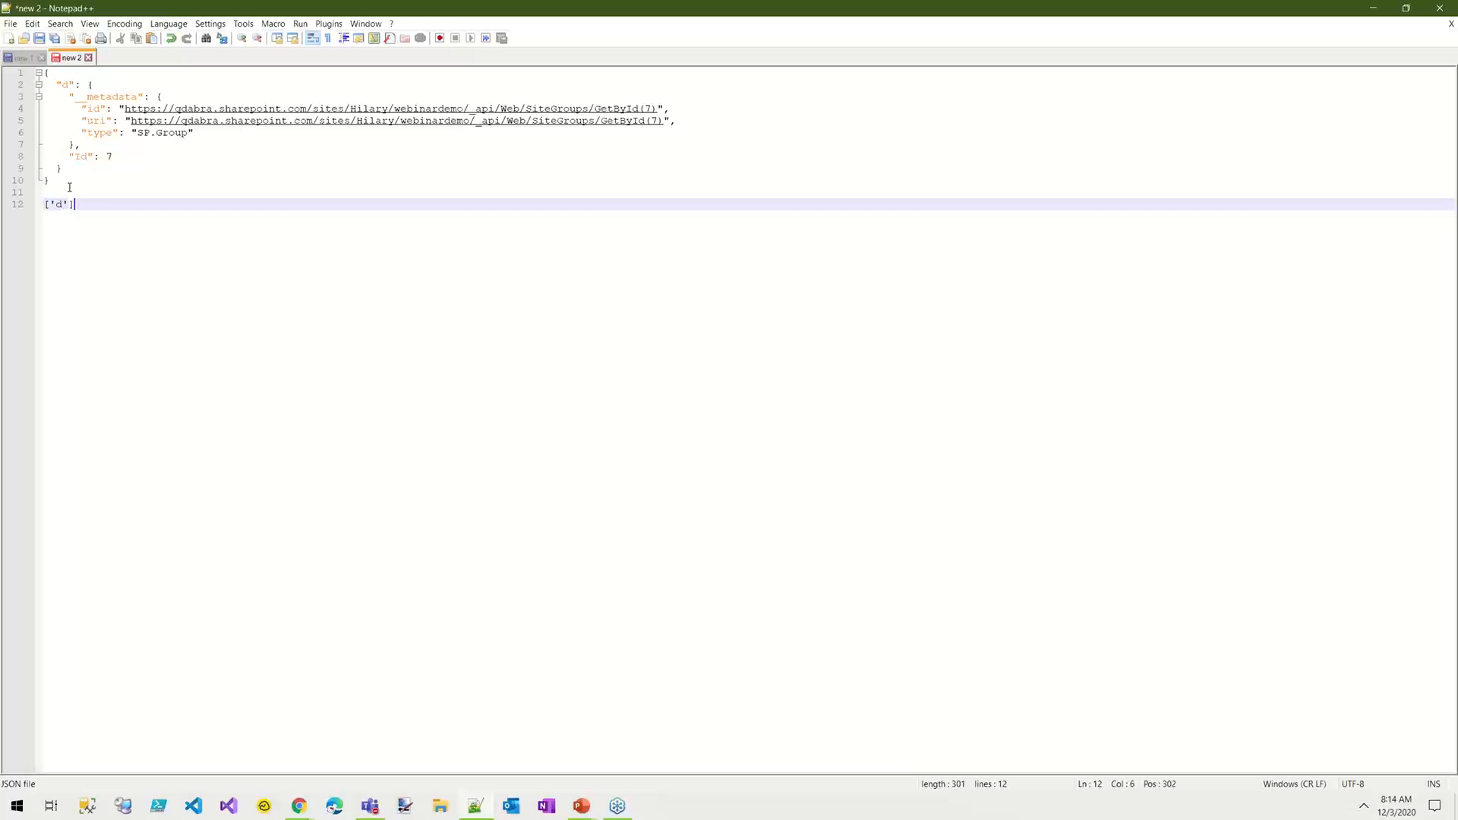
text(['d']['Id)
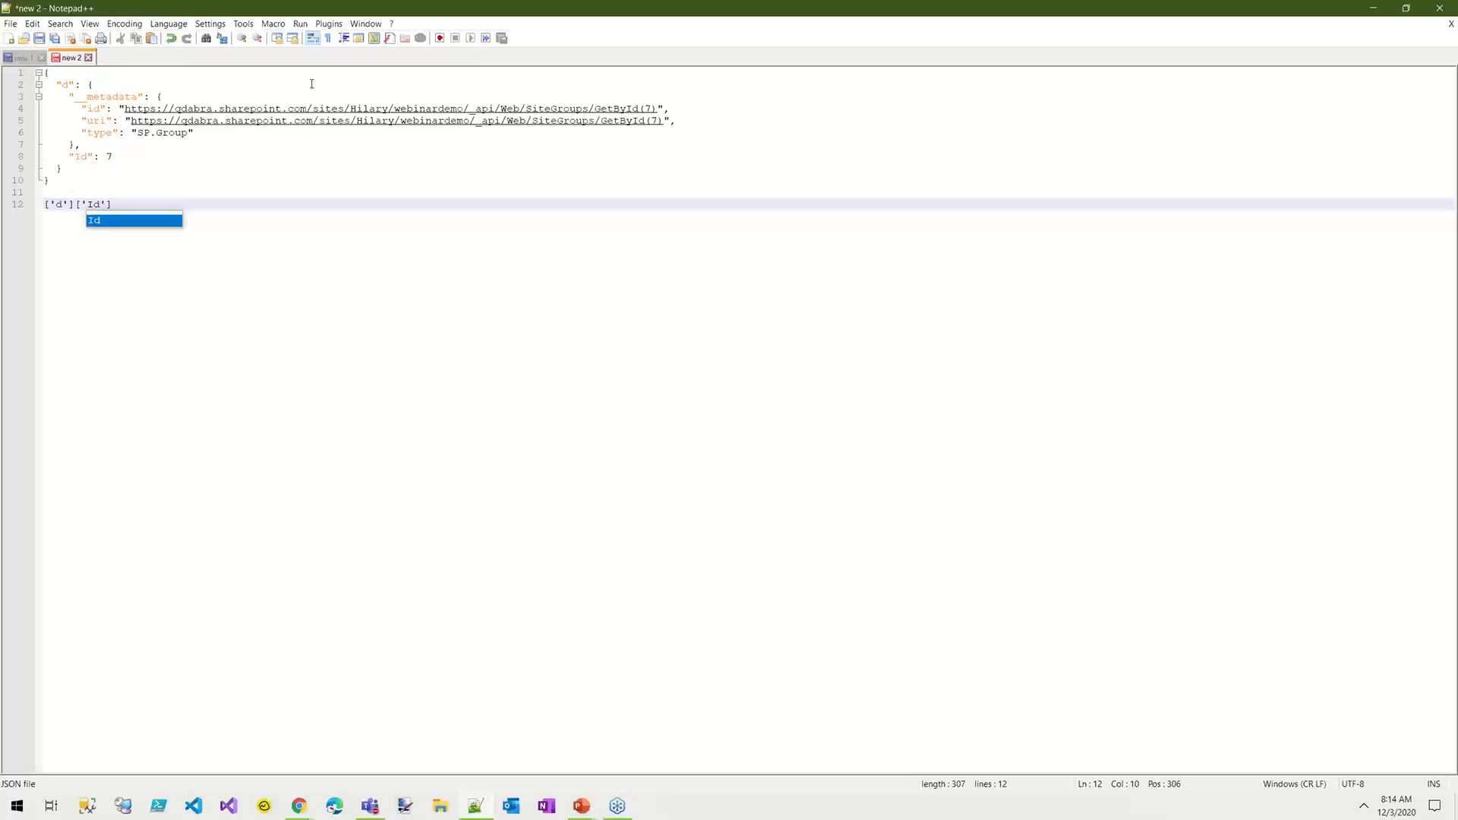
Step: Delete the __metadata block from the JSON, leaving "Id" directly under "d"
click(76, 84)
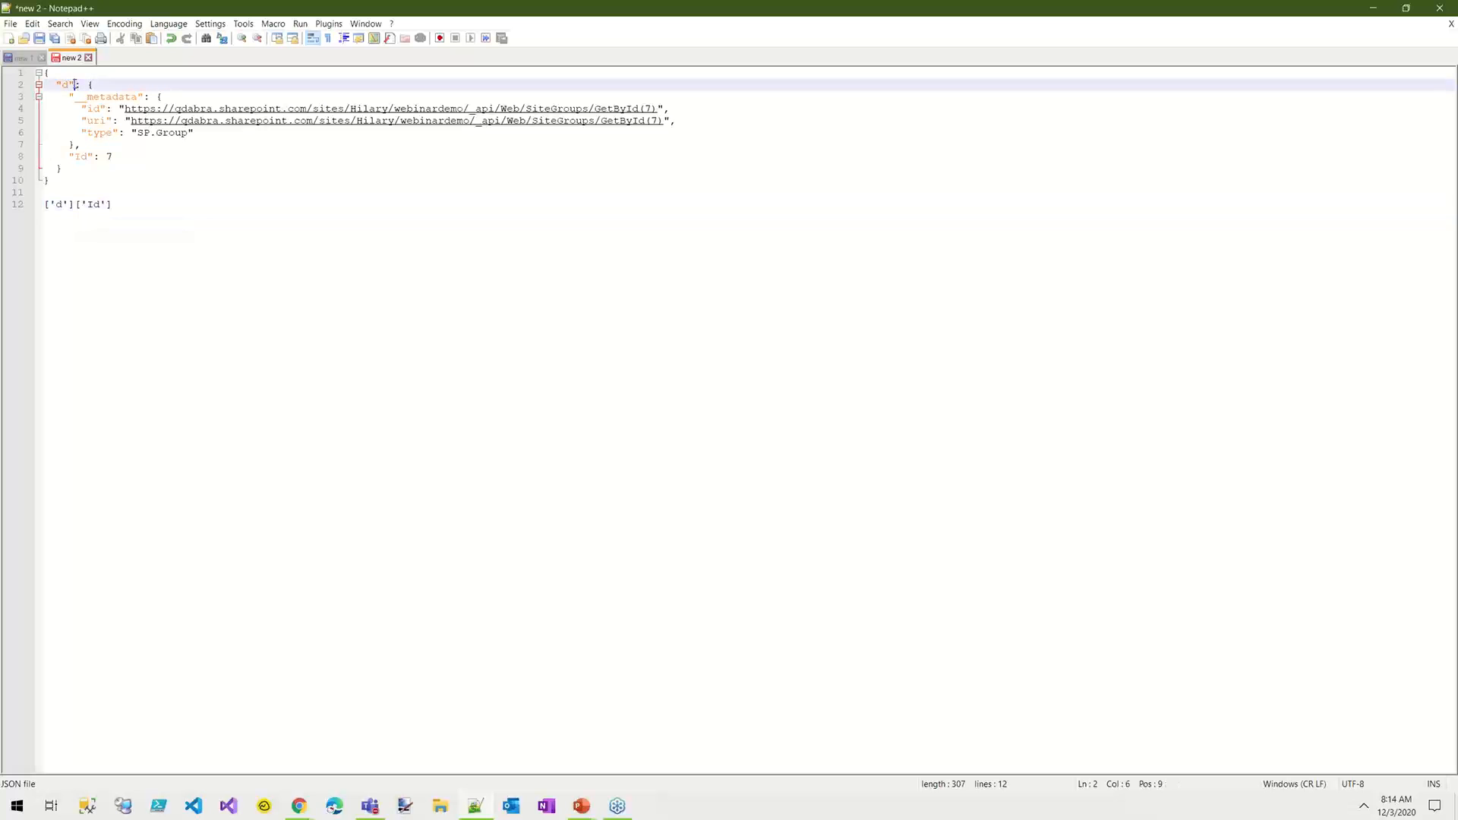
drag(88, 84, 118, 153)
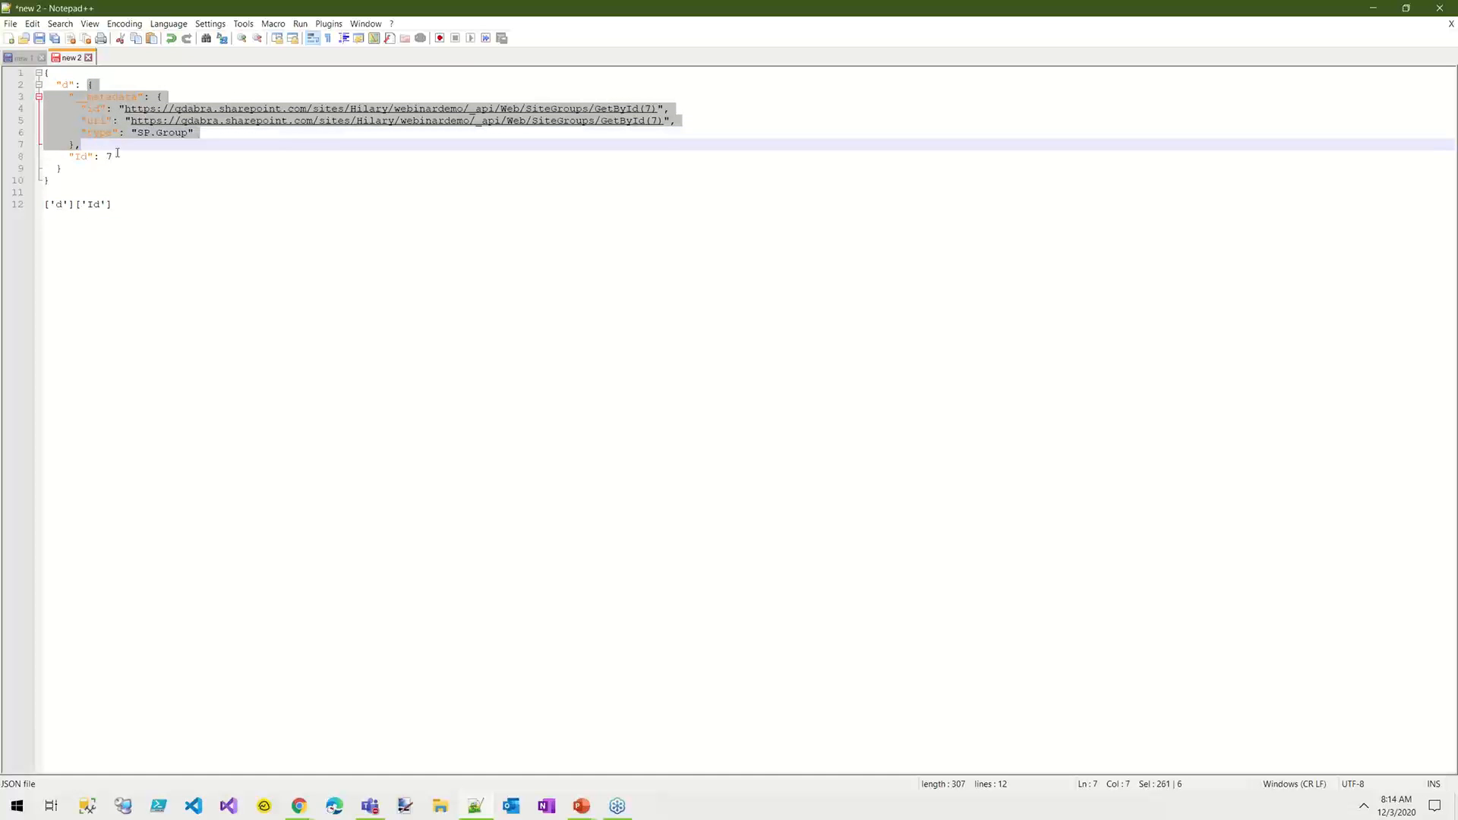
key(Delete)
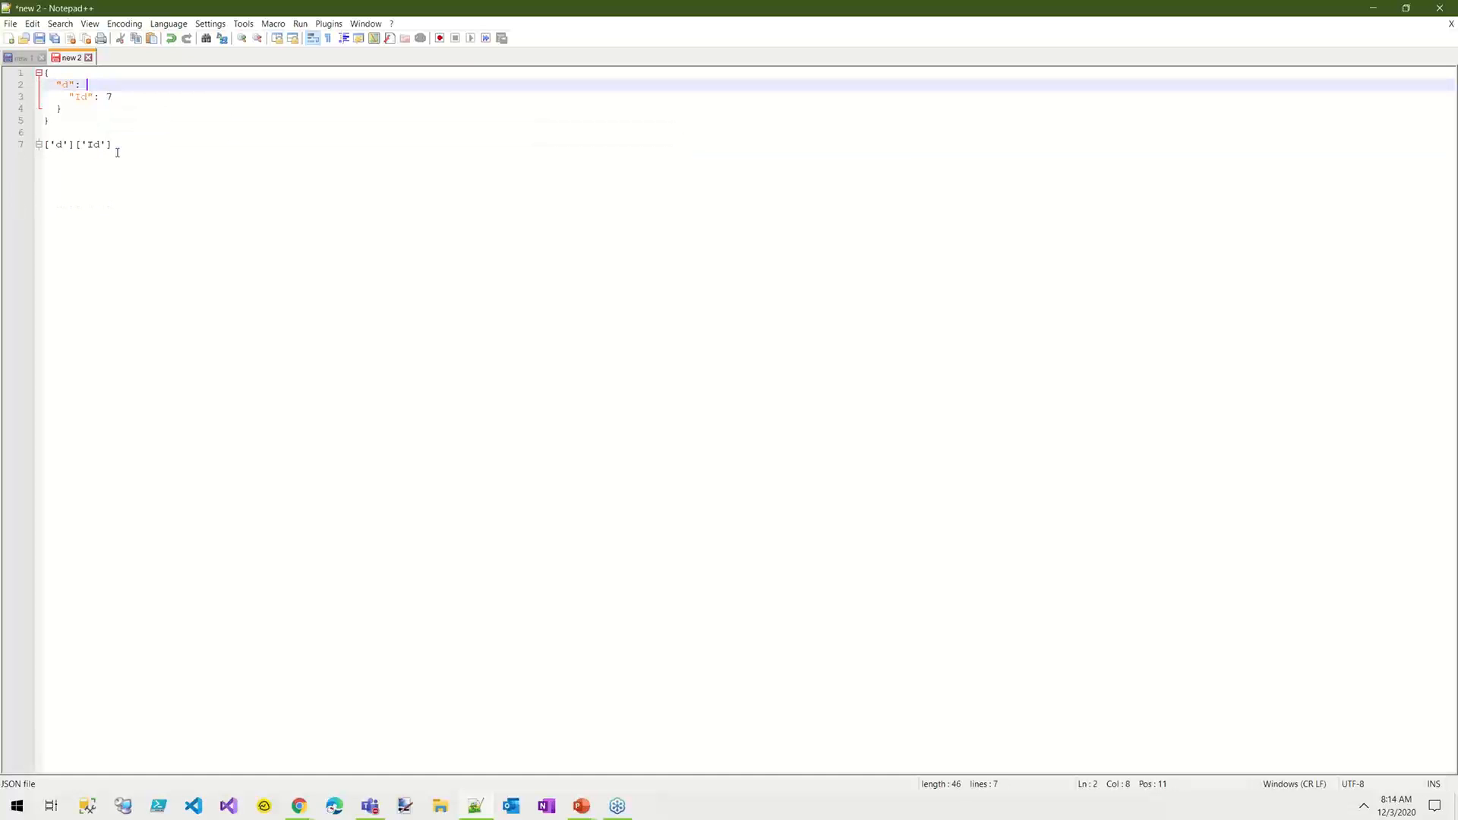
click(84, 97)
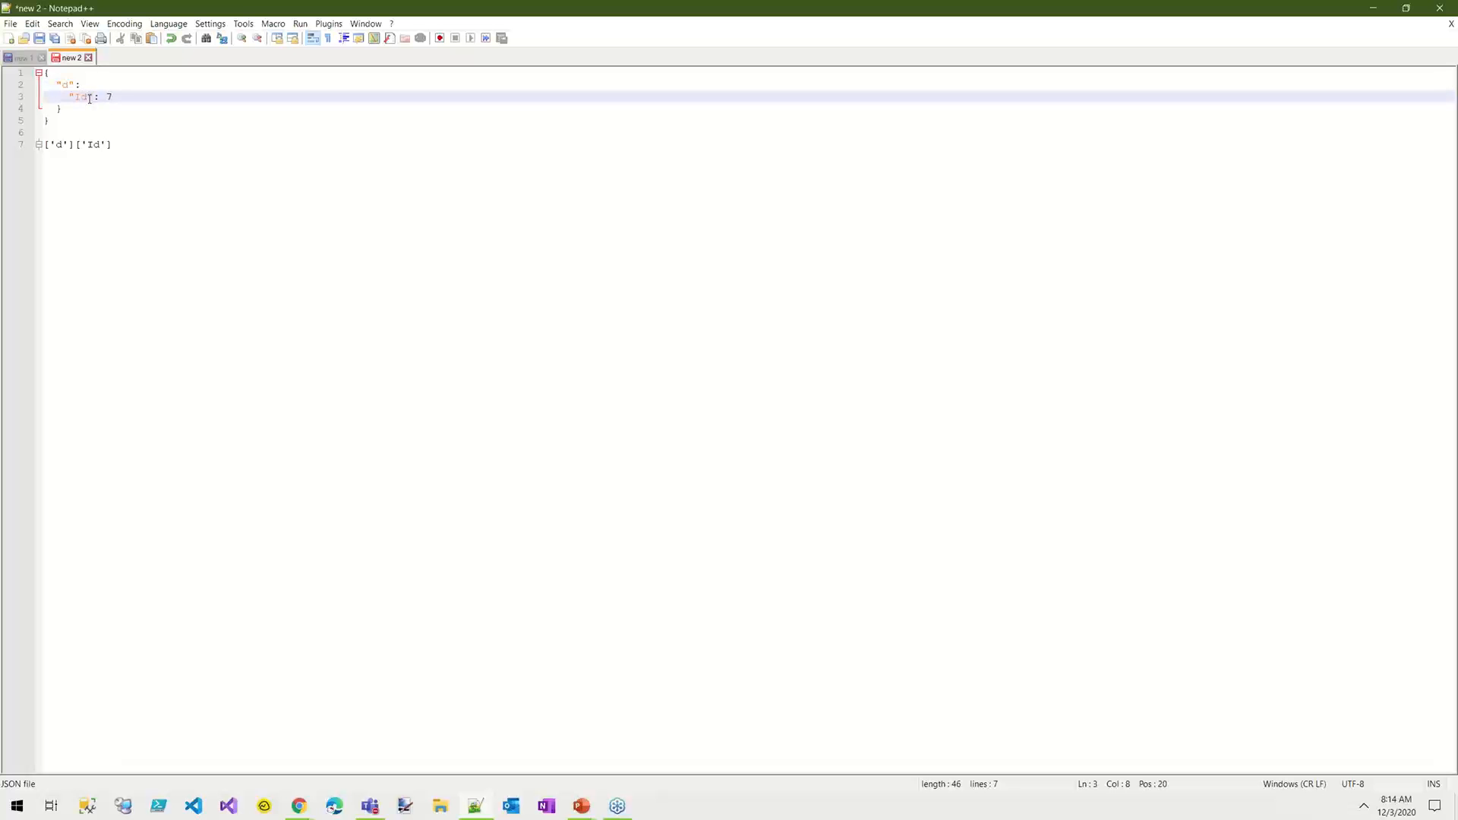
click(63, 109)
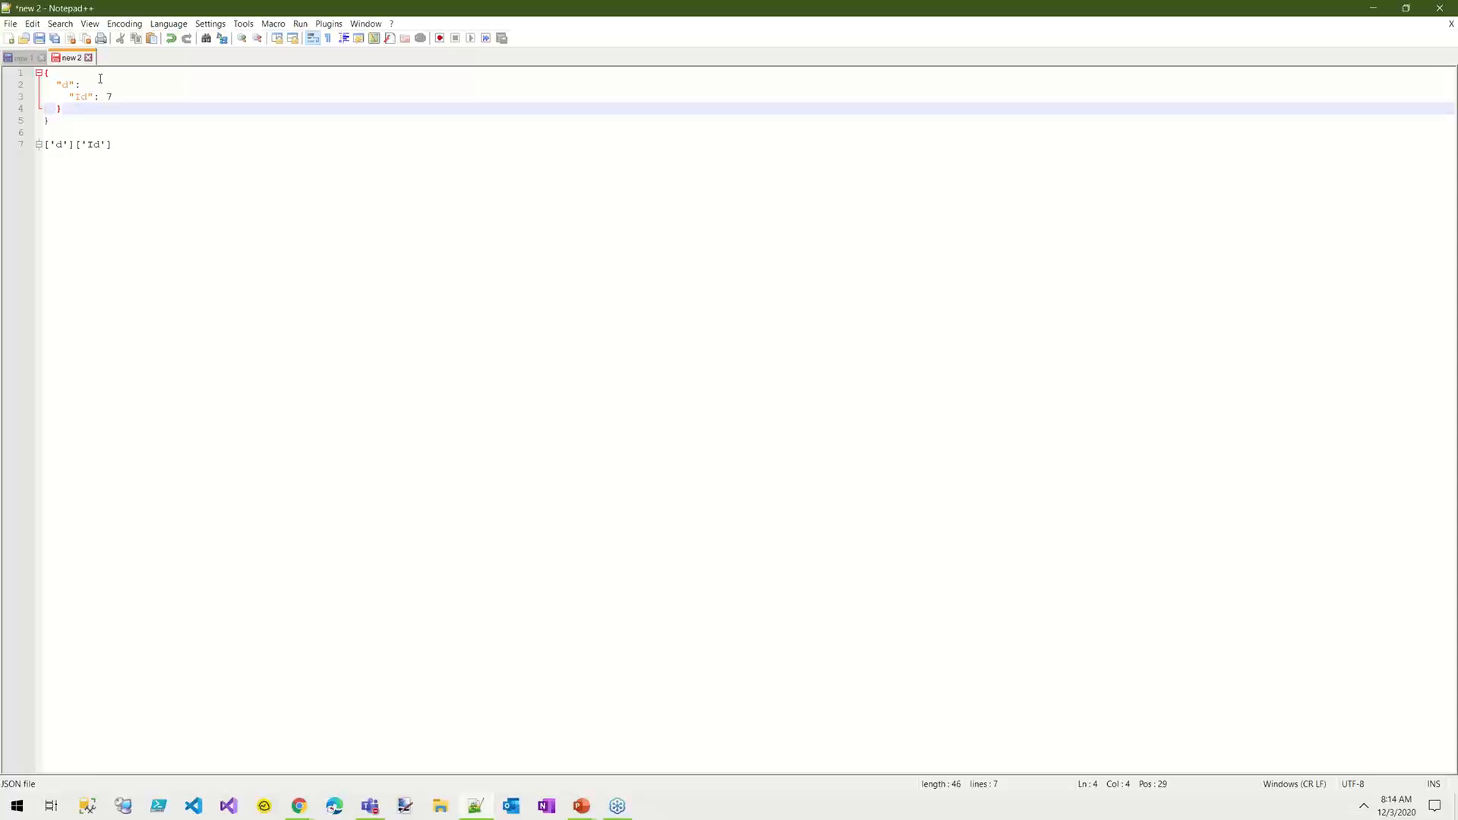
click(87, 96)
mouse_move(115, 98)
mouse_down()
mouse_move(67, 99)
mouse_move(87, 98)
mouse_up()
click(87, 101)
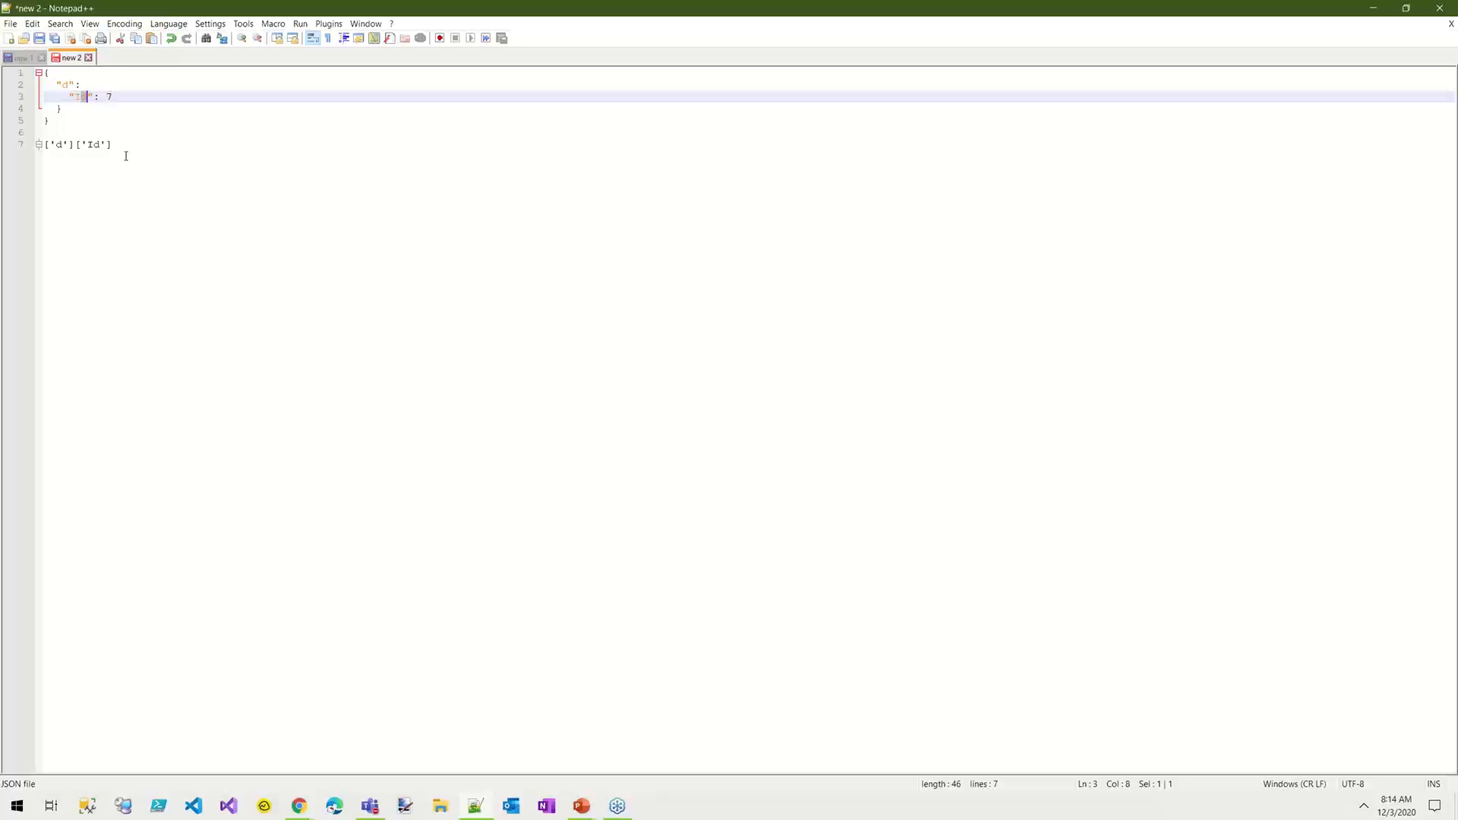
Step: Insert a ? between ['d'] and ['Id'] in the path and select the whole expression ['d']?['Id']
drag(132, 144, 43, 142)
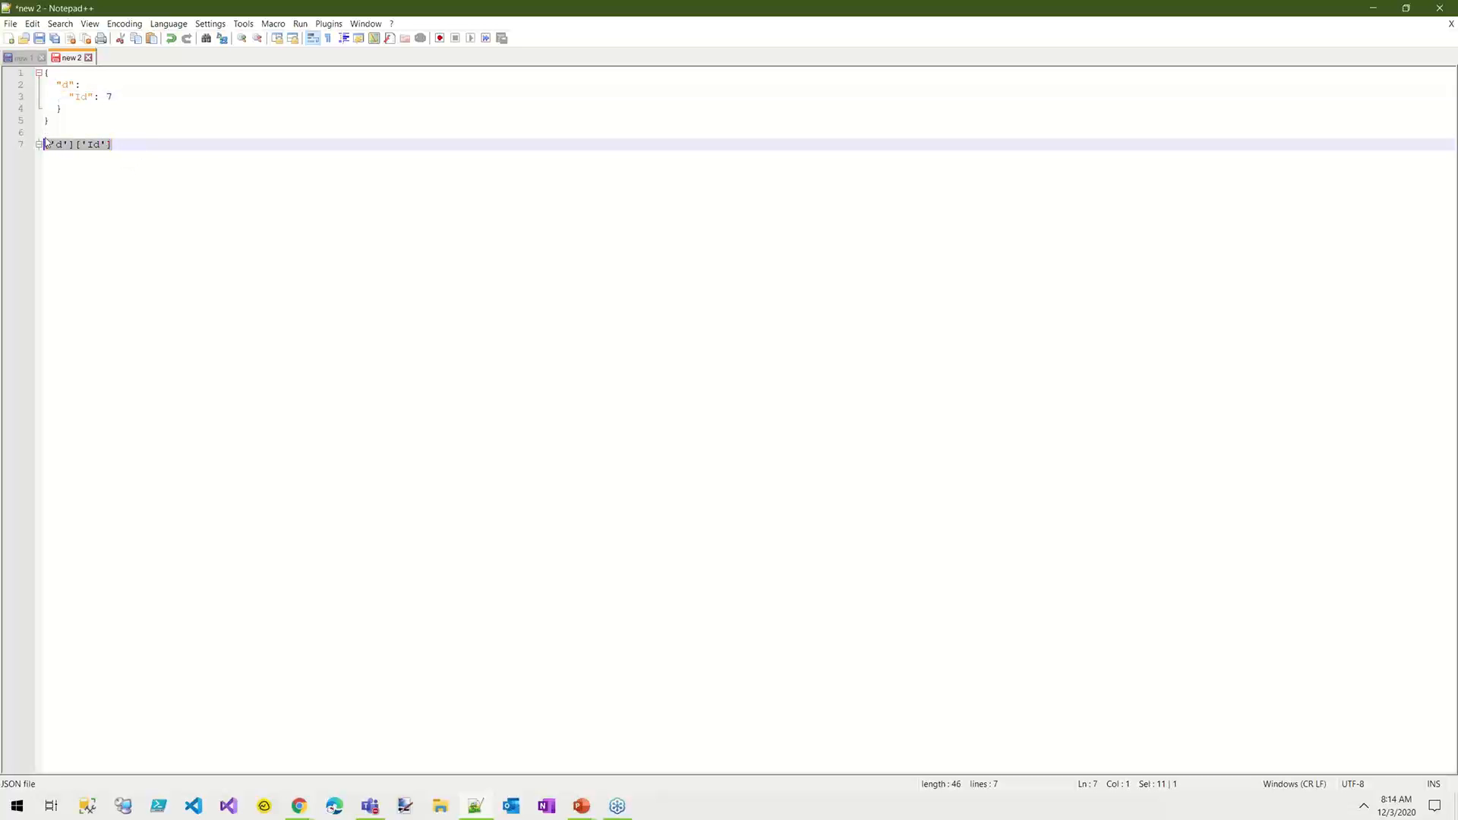
click(84, 155)
text(?)
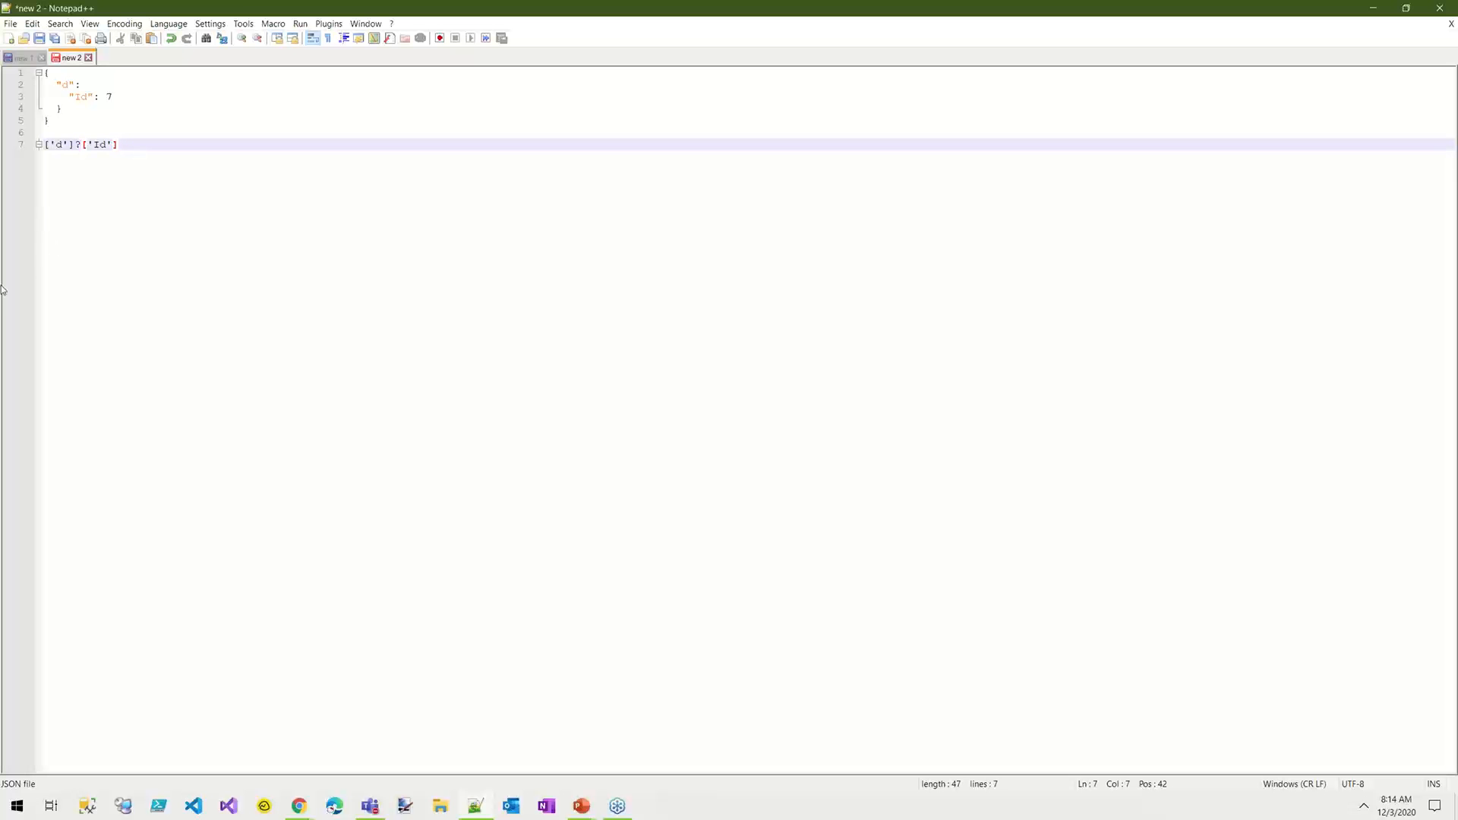
drag(116, 144, 37, 146)
key(ctrl+c)
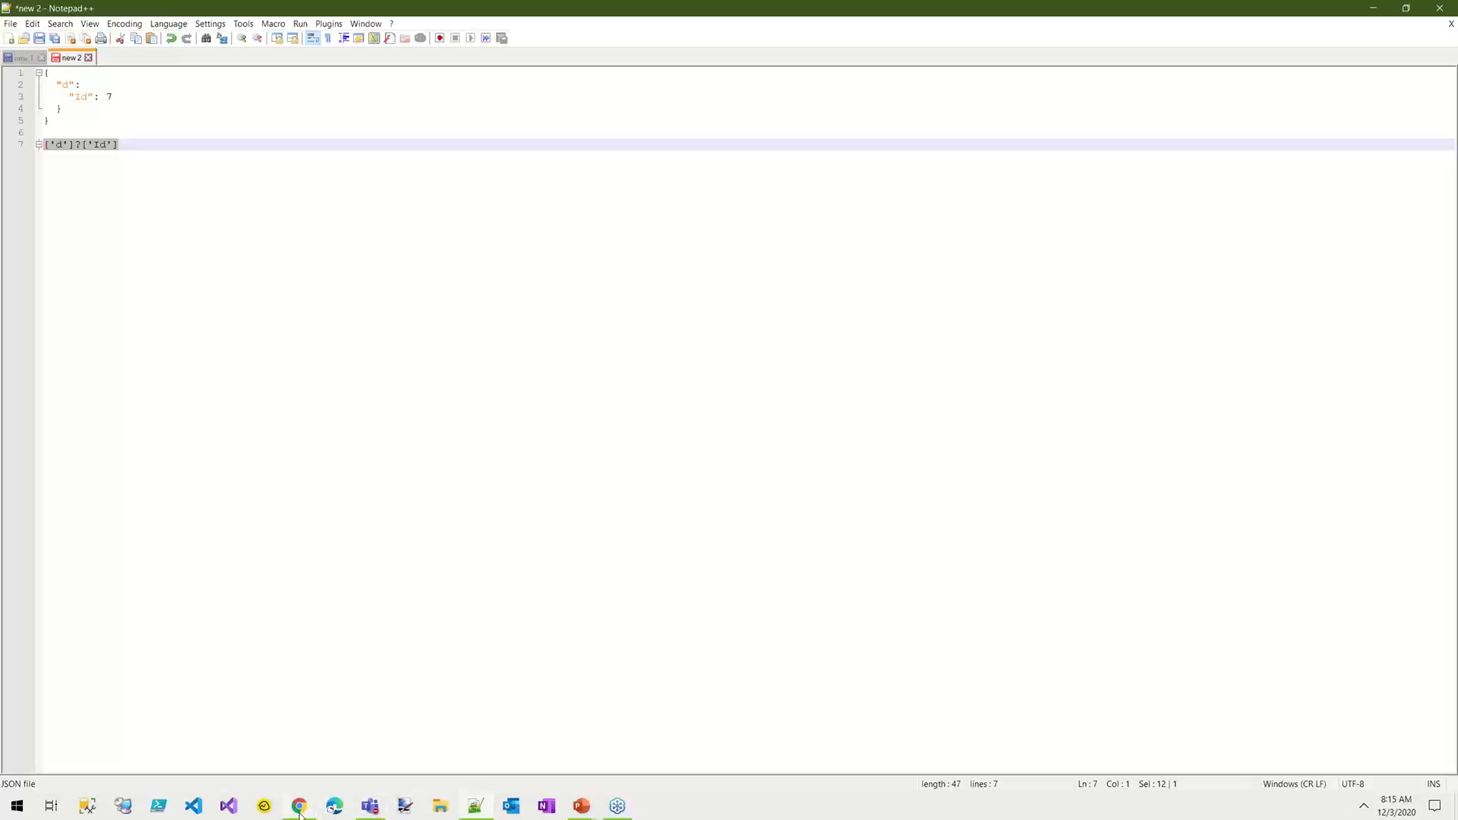
Step: Switch to Power Automate in Chrome, open the flow for editing and insert a Compose action directly after the Get Group ID request
mouse_move(300, 813)
click(272, 767)
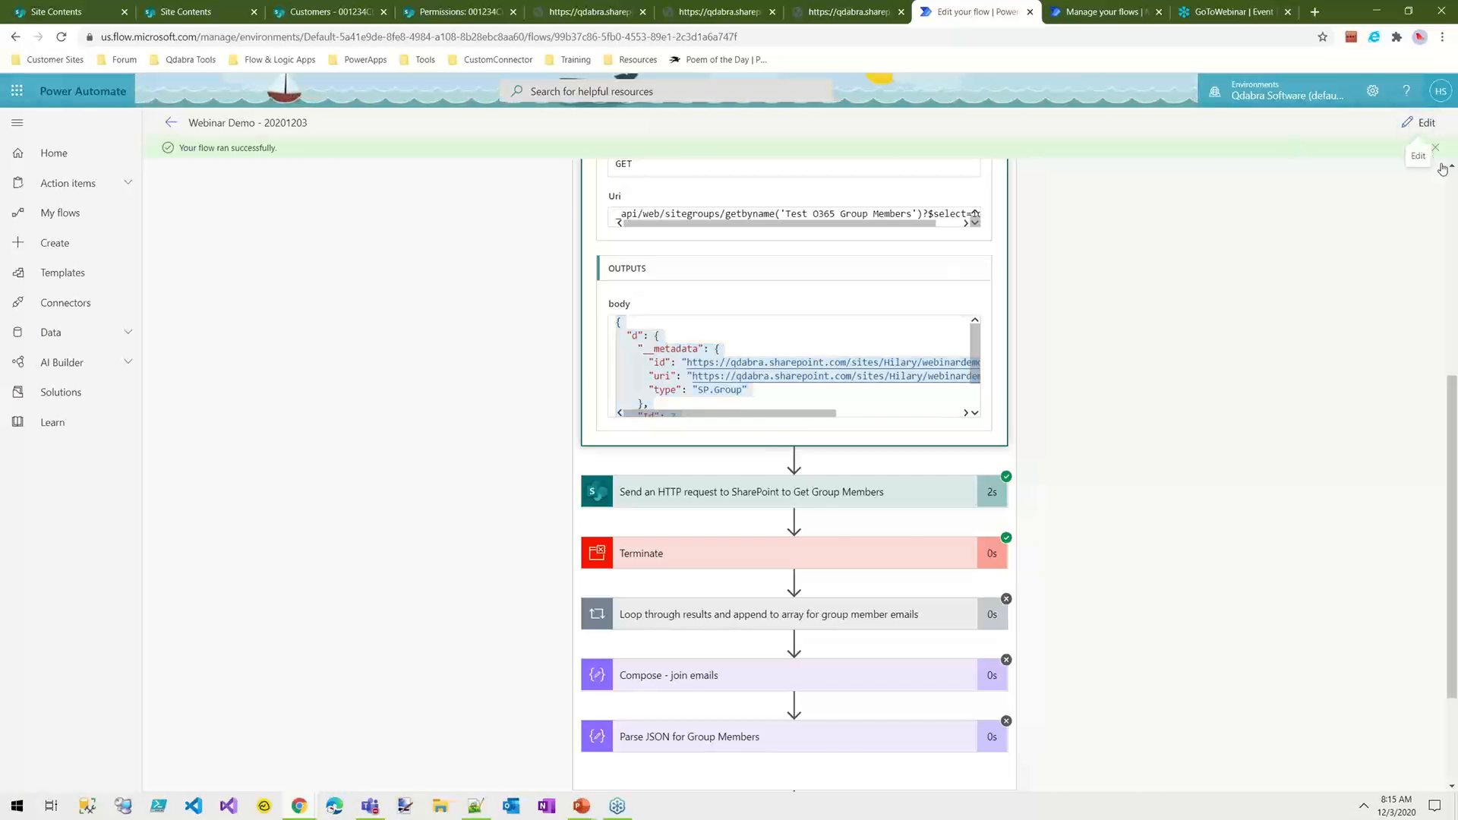
click(1442, 165)
scroll(794, 426, down, 2)
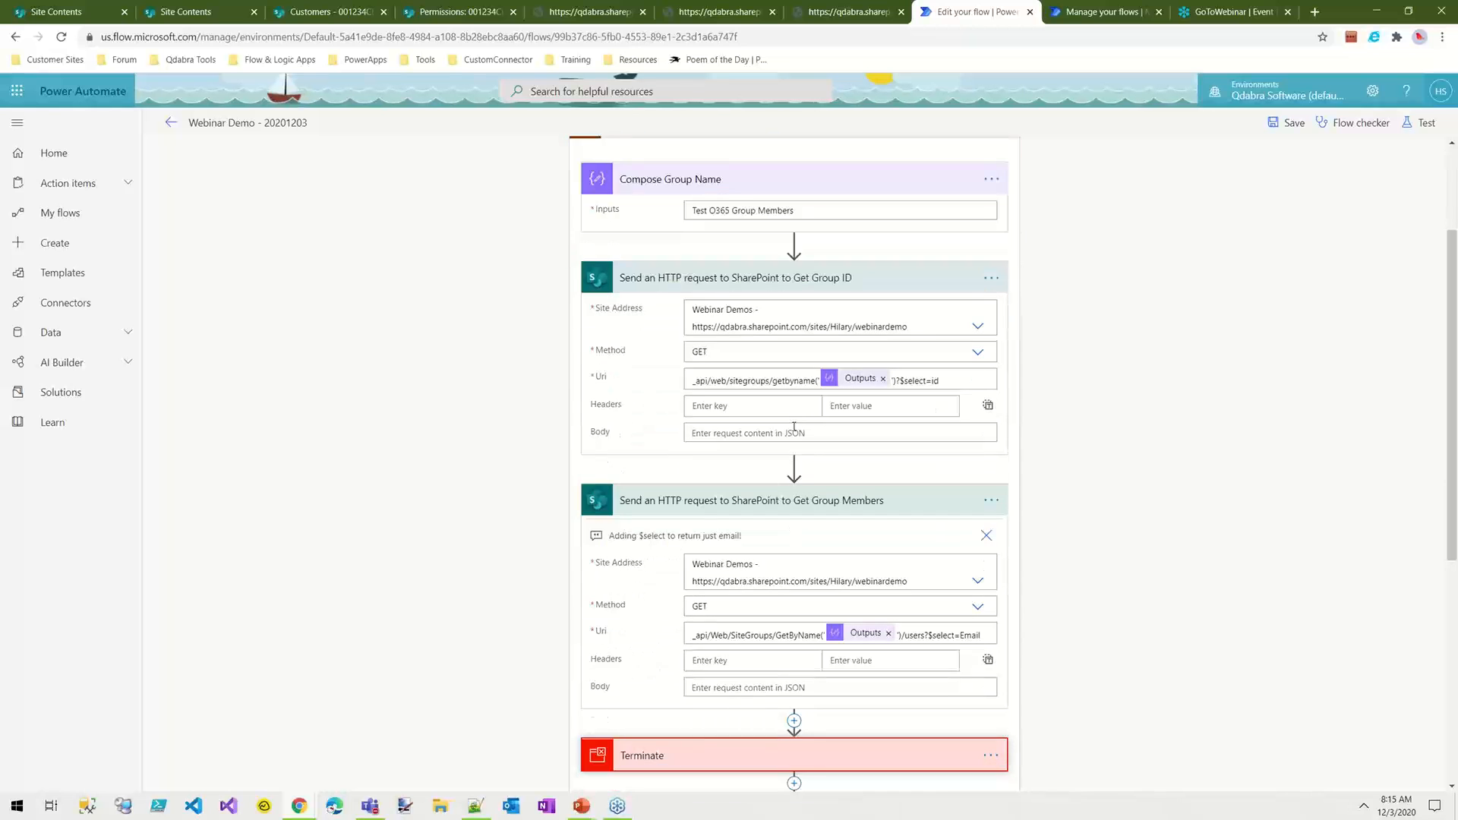
click(794, 466)
click(789, 495)
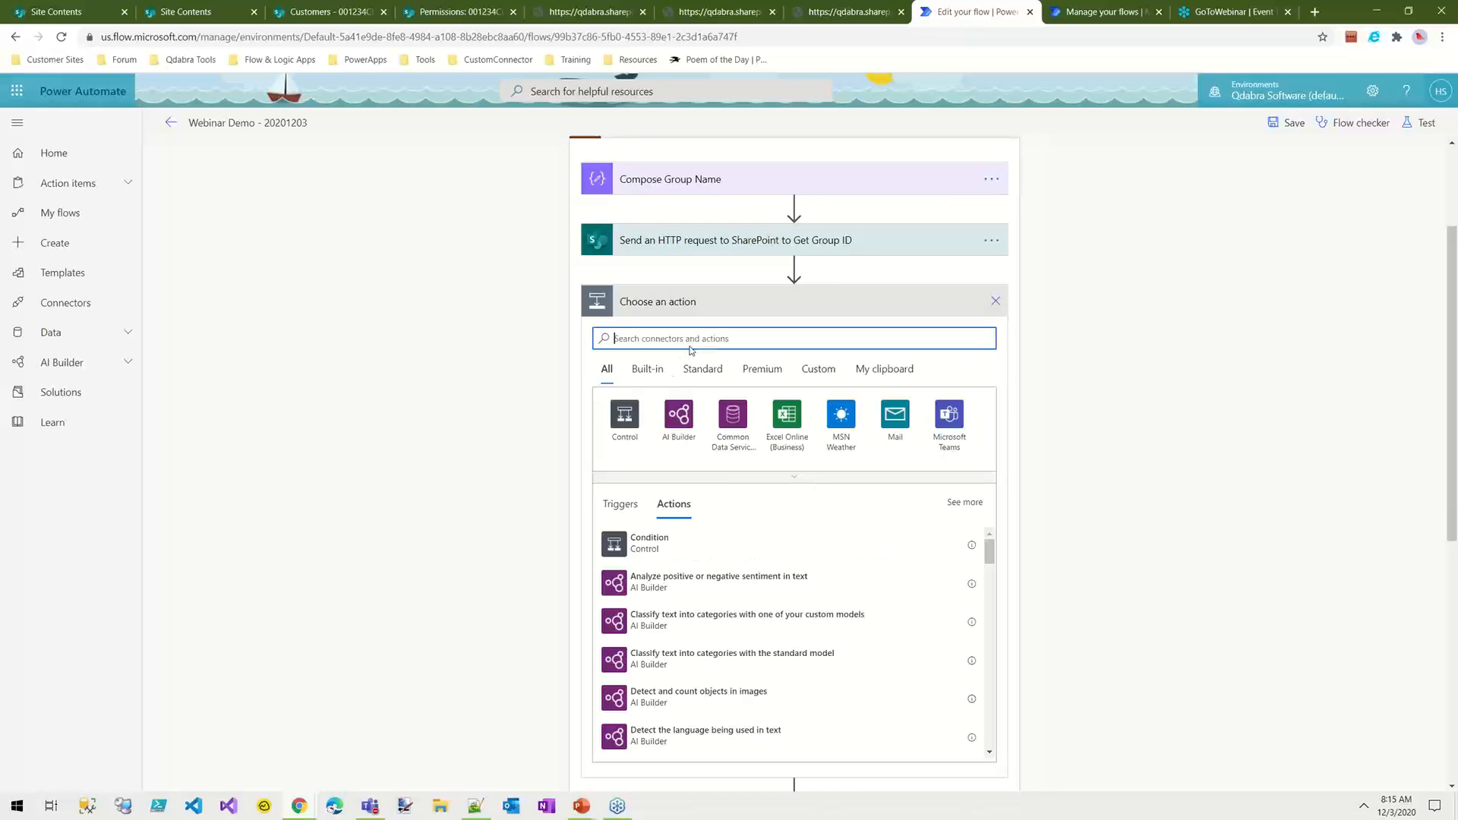
text(compose)
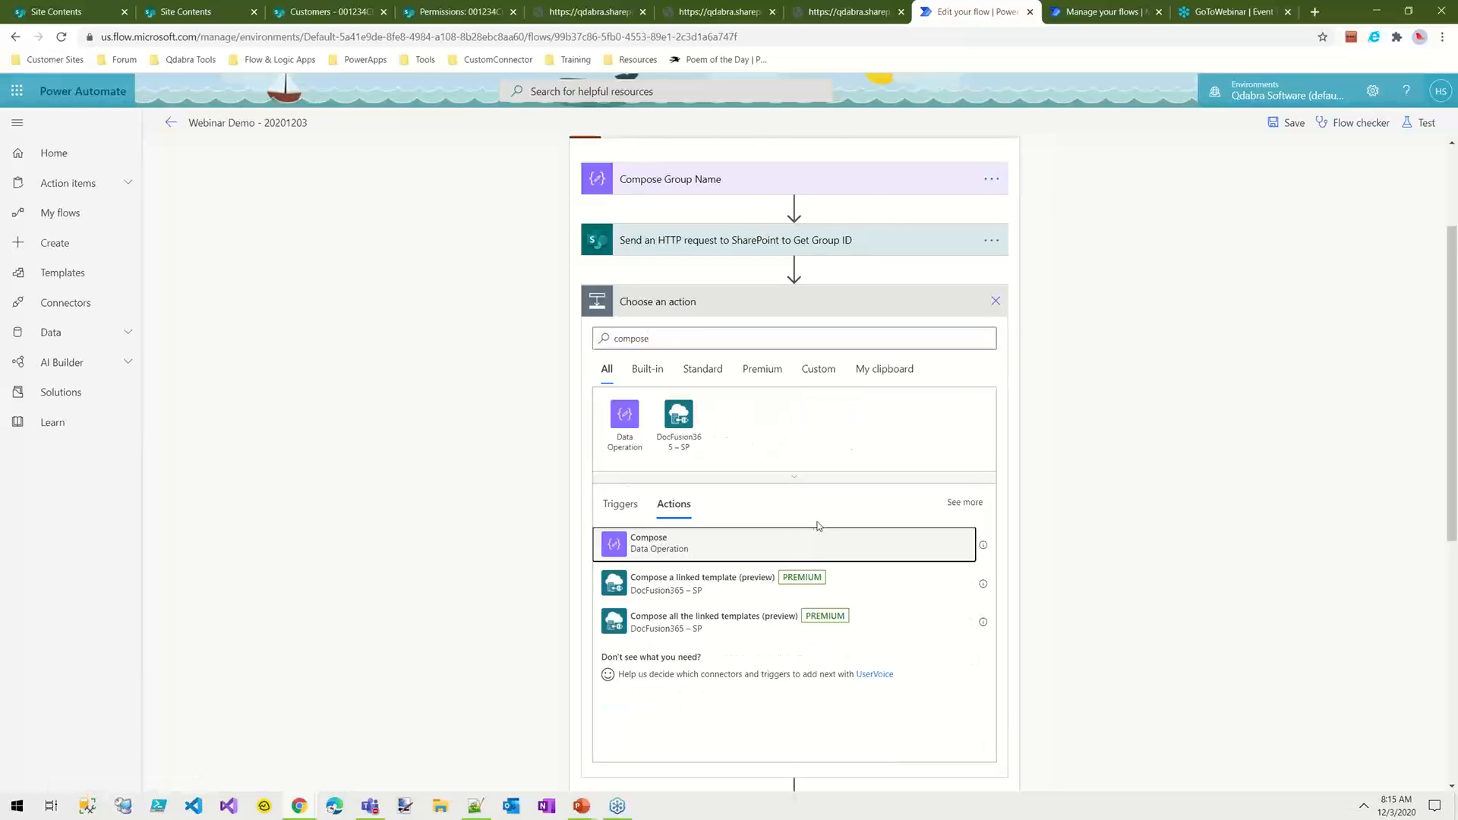
click(814, 540)
Step: Build the Compose input expression from the pasted path ['d']?['Id'], prefixed with the body output of the Get Group ID request
click(827, 332)
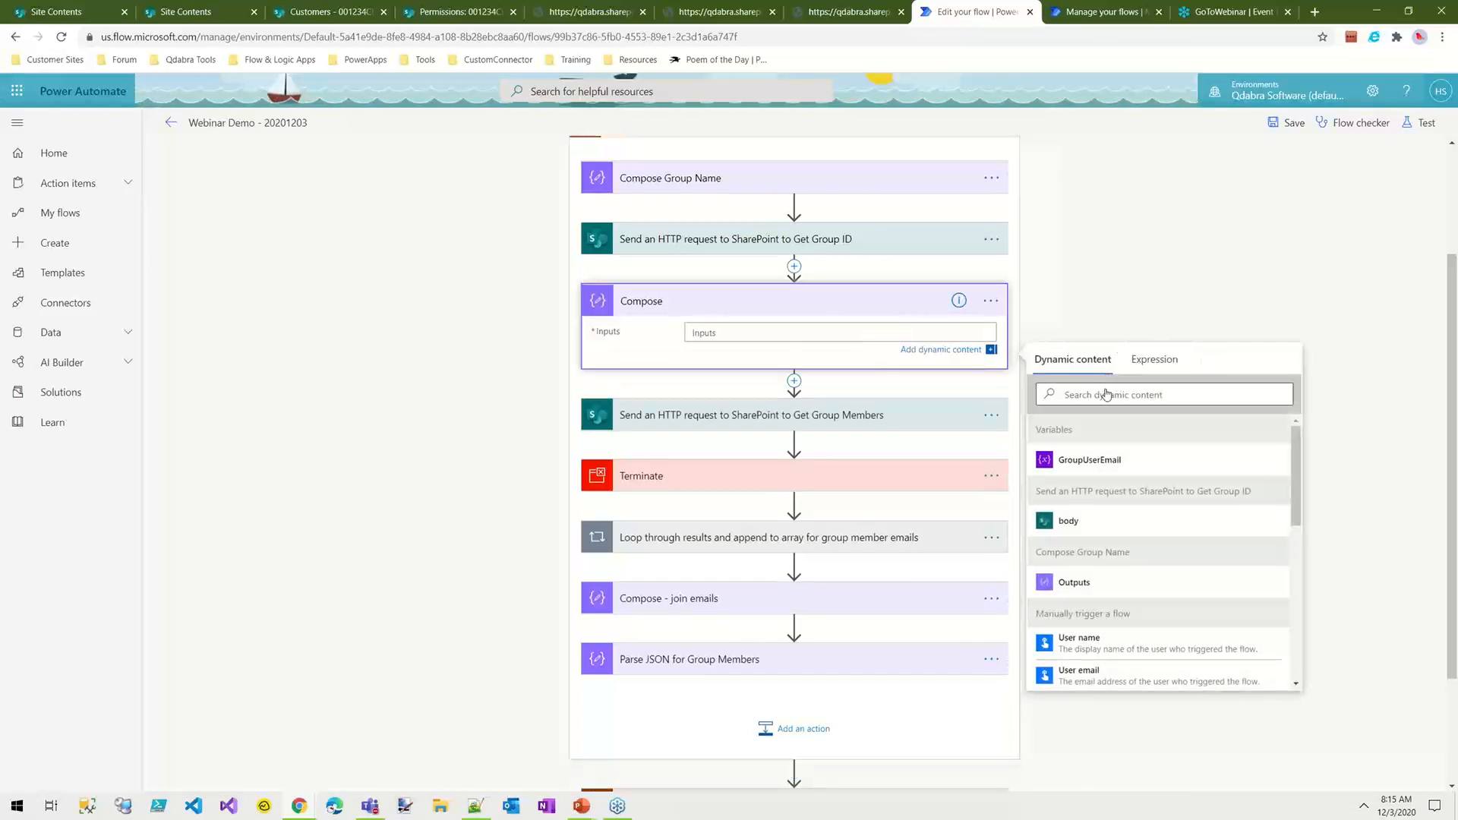
click(1145, 379)
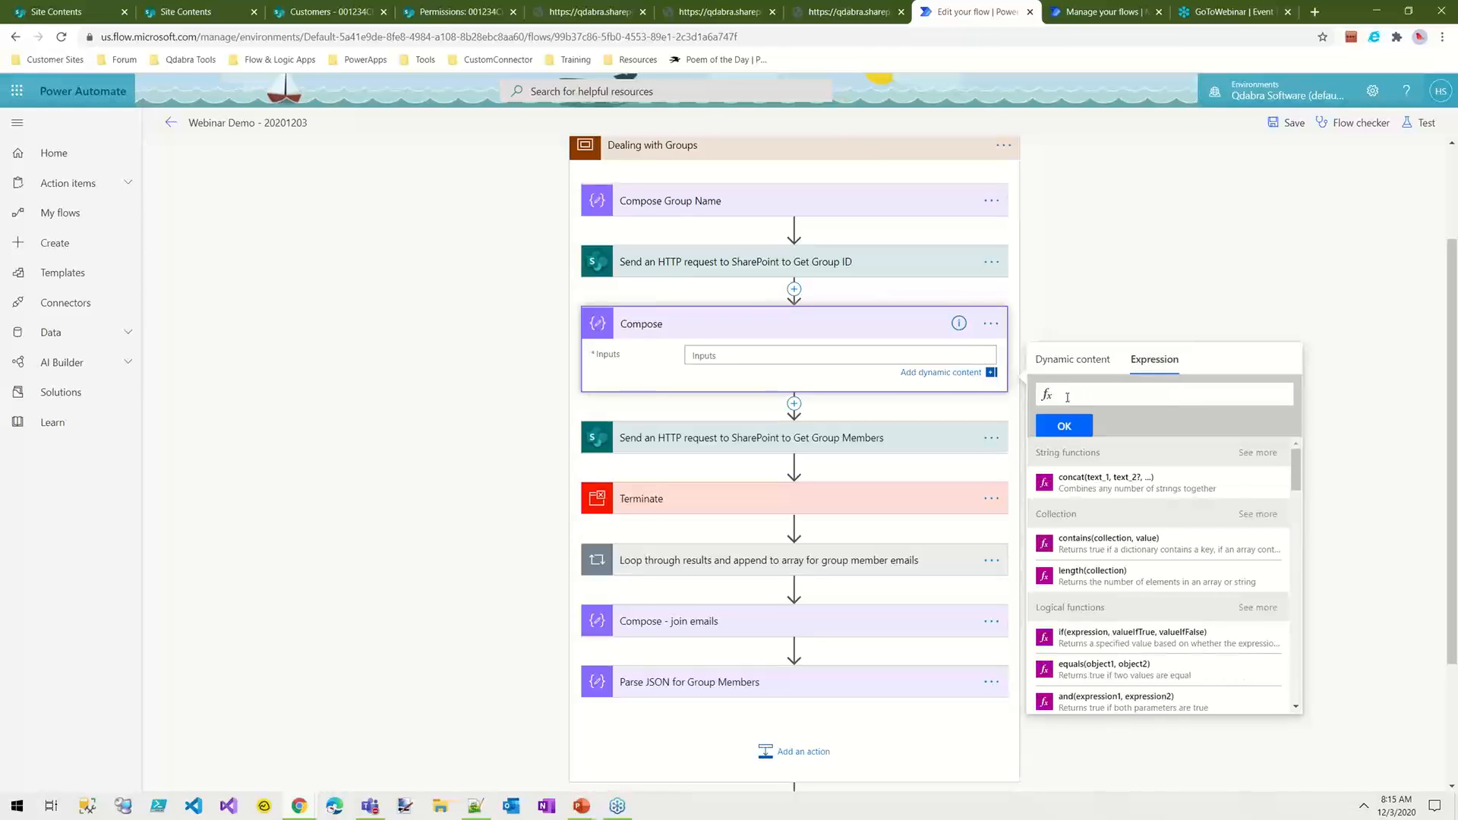
key(ctrl+v)
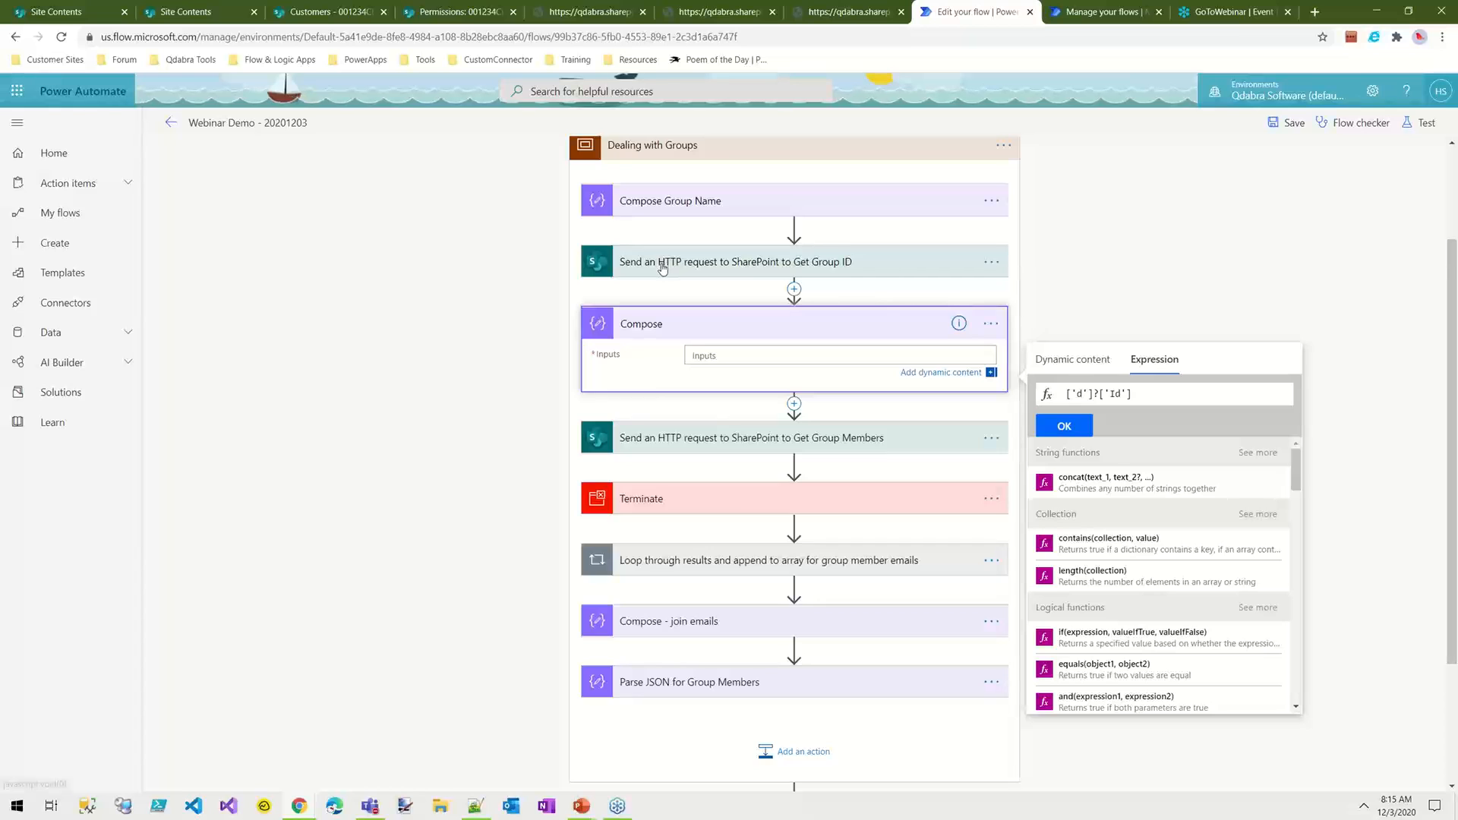
click(1072, 357)
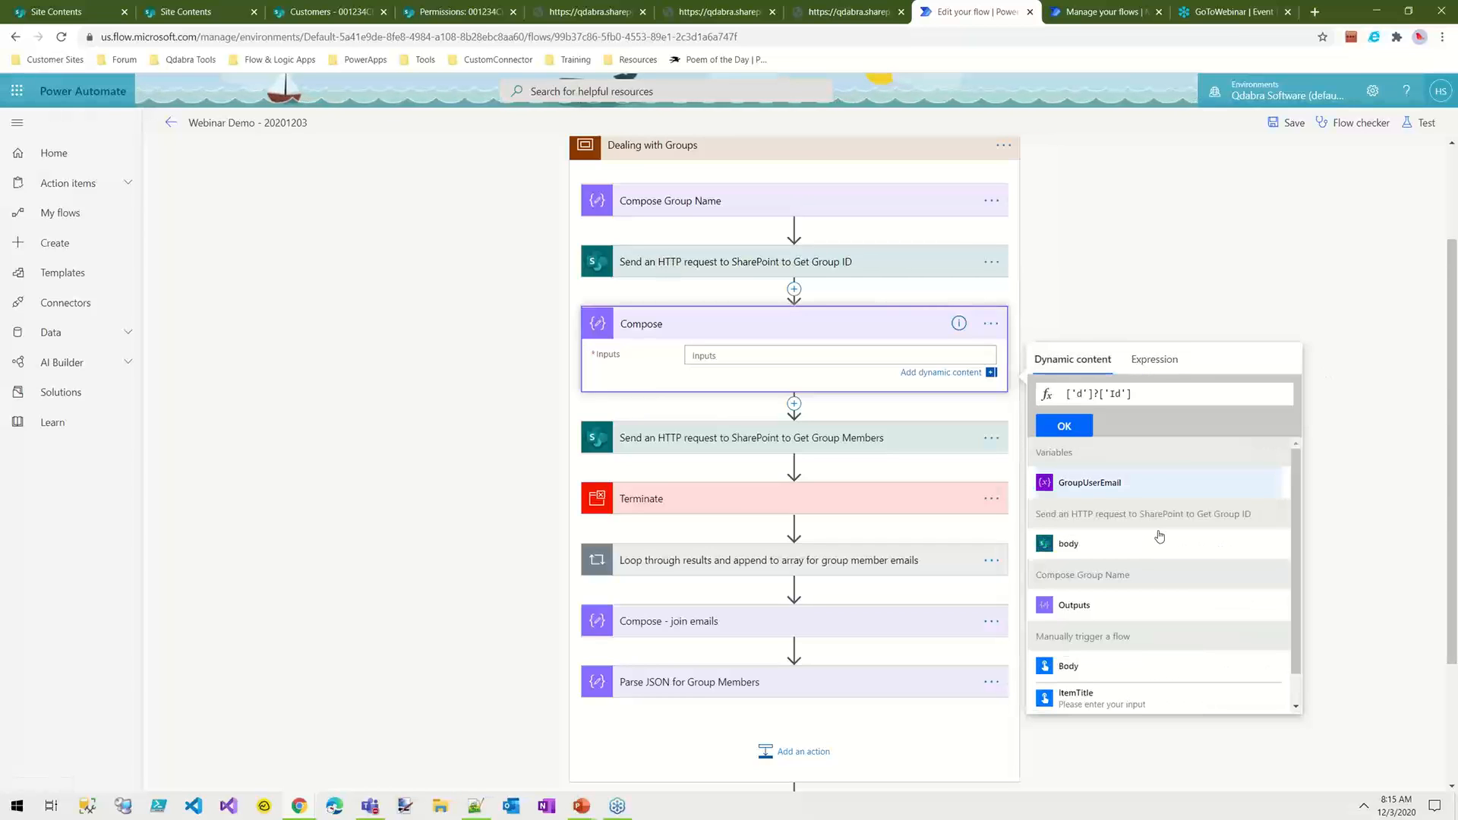
click(1338, 278)
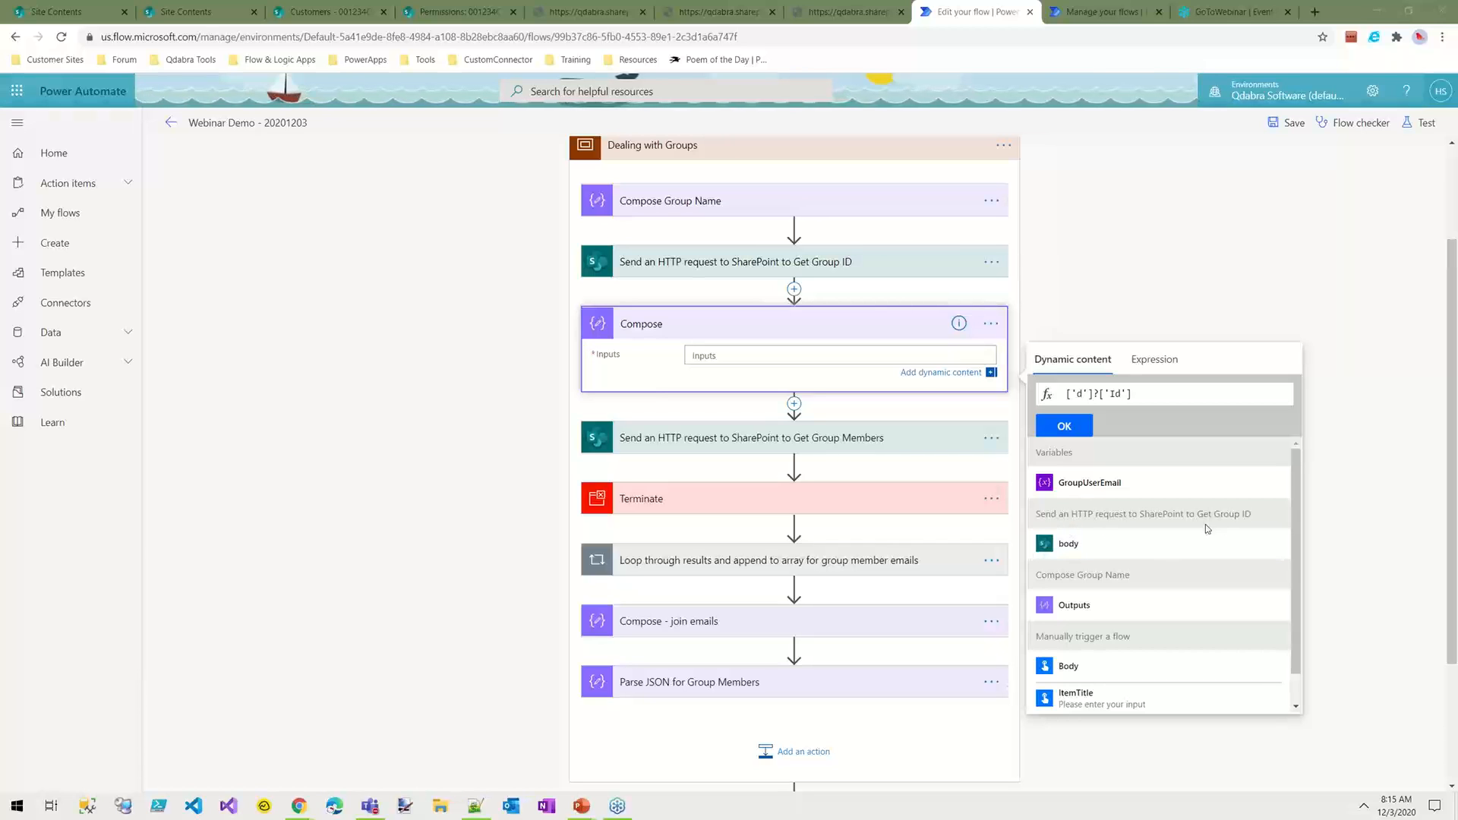
click(1089, 536)
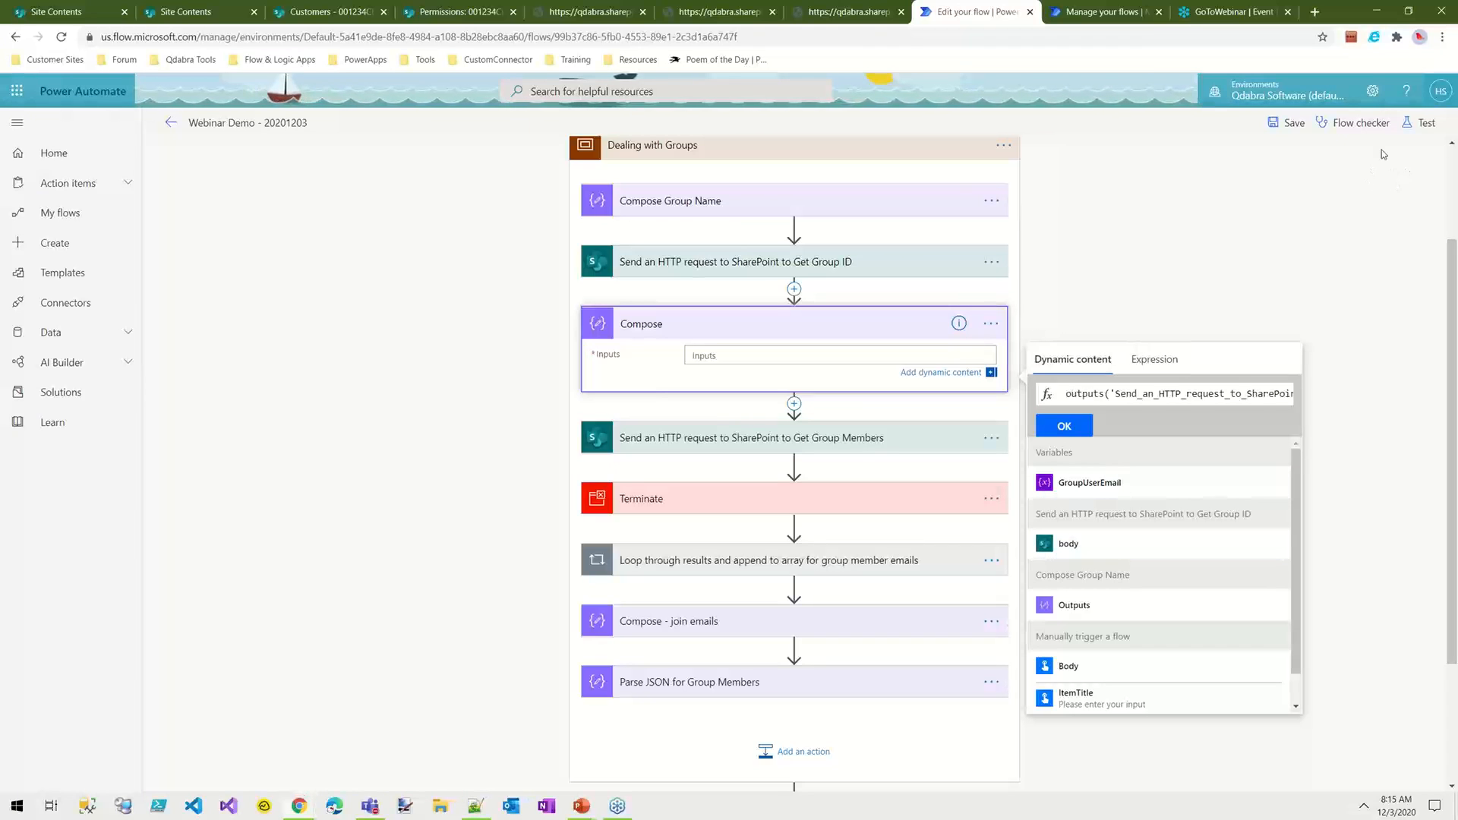
Step: Insert a ? between ['body'] and ['d'] in the expression and apply it to the Compose inputs
drag(1084, 394, 1195, 396)
key(Right)
key(Right)
key(Right)
key(Right)
key(Right)
key(Right)
key(Right)
key(Right)
key(Right)
key(Right)
key(Right)
key(Right)
key(Right)
key(Right)
key(Right)
key(Right)
key(Right)
key(Right)
key(Right)
key(Right)
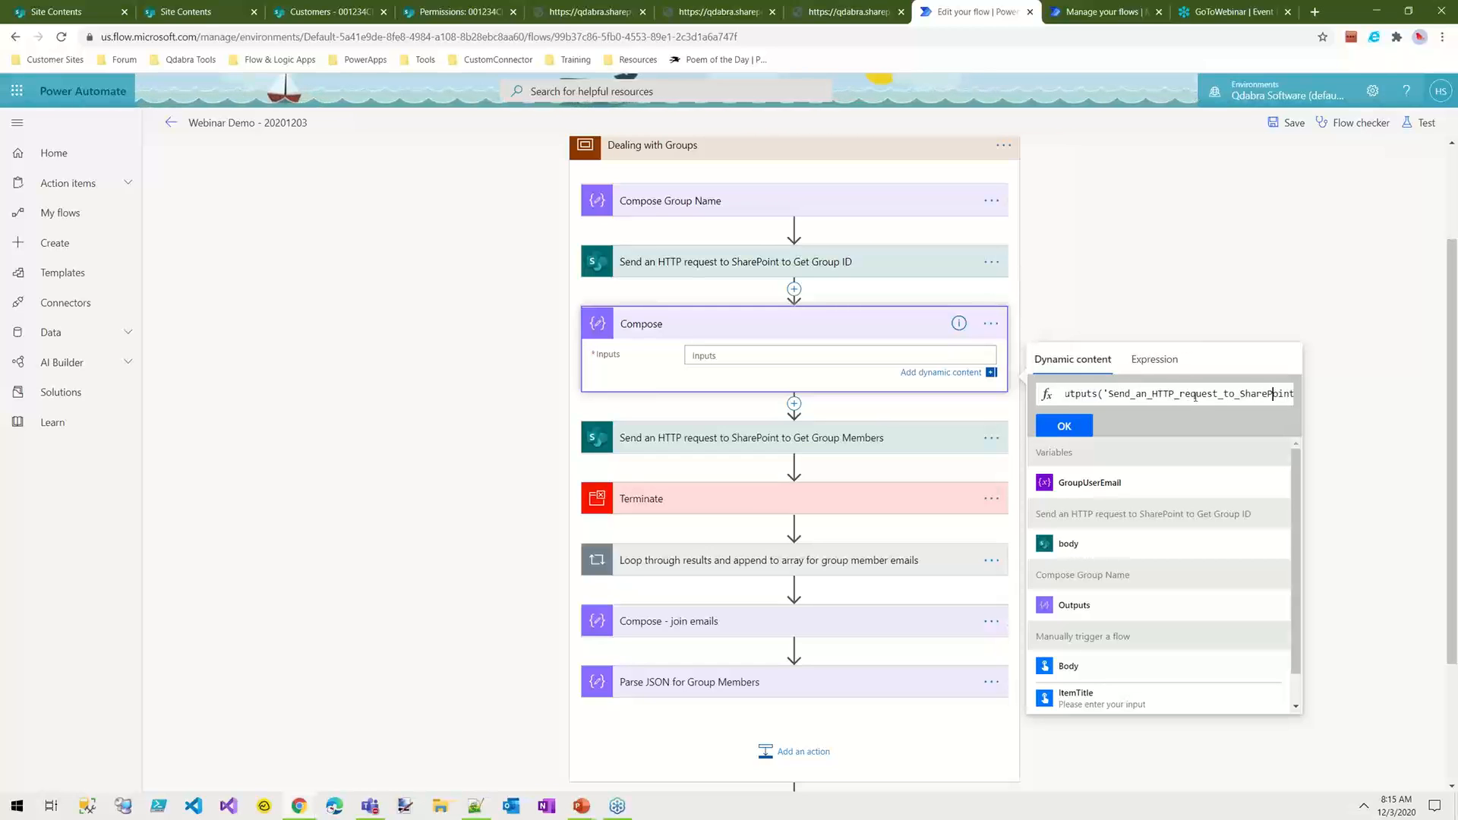
key(Right)
key(Right)
key(Right)
key(Right)
key(Right)
key(Right)
key(Right)
key(Right)
key(Right)
key(Right)
key(Right)
key(Right)
key(Right)
key(Right)
key(Right)
key(Right)
key(Right)
key(Right)
key(Right)
key(Right)
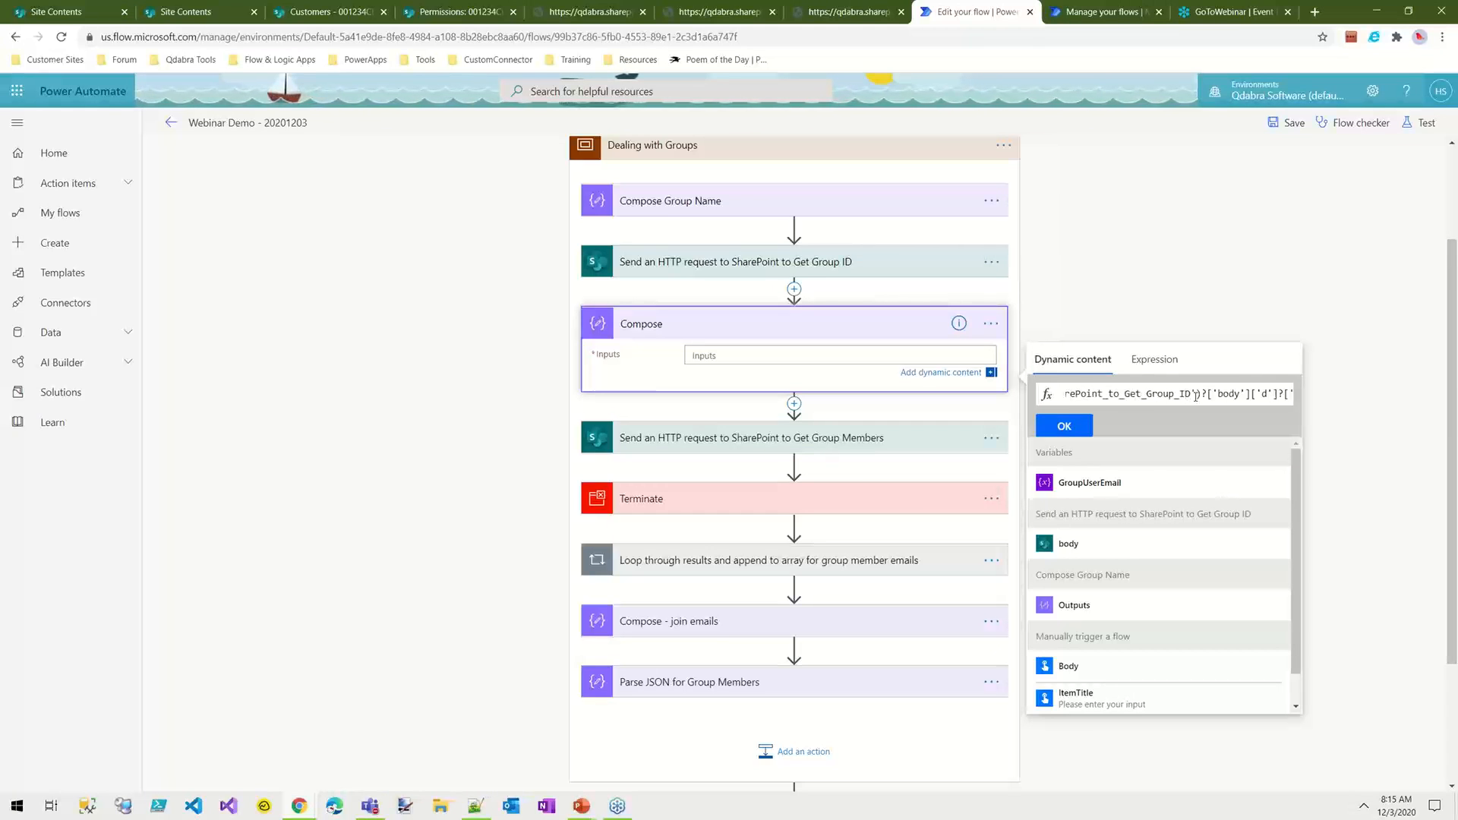
text(?)
key(Right)
key(Right)
key(Right)
key(Right)
key(Right)
key(Right)
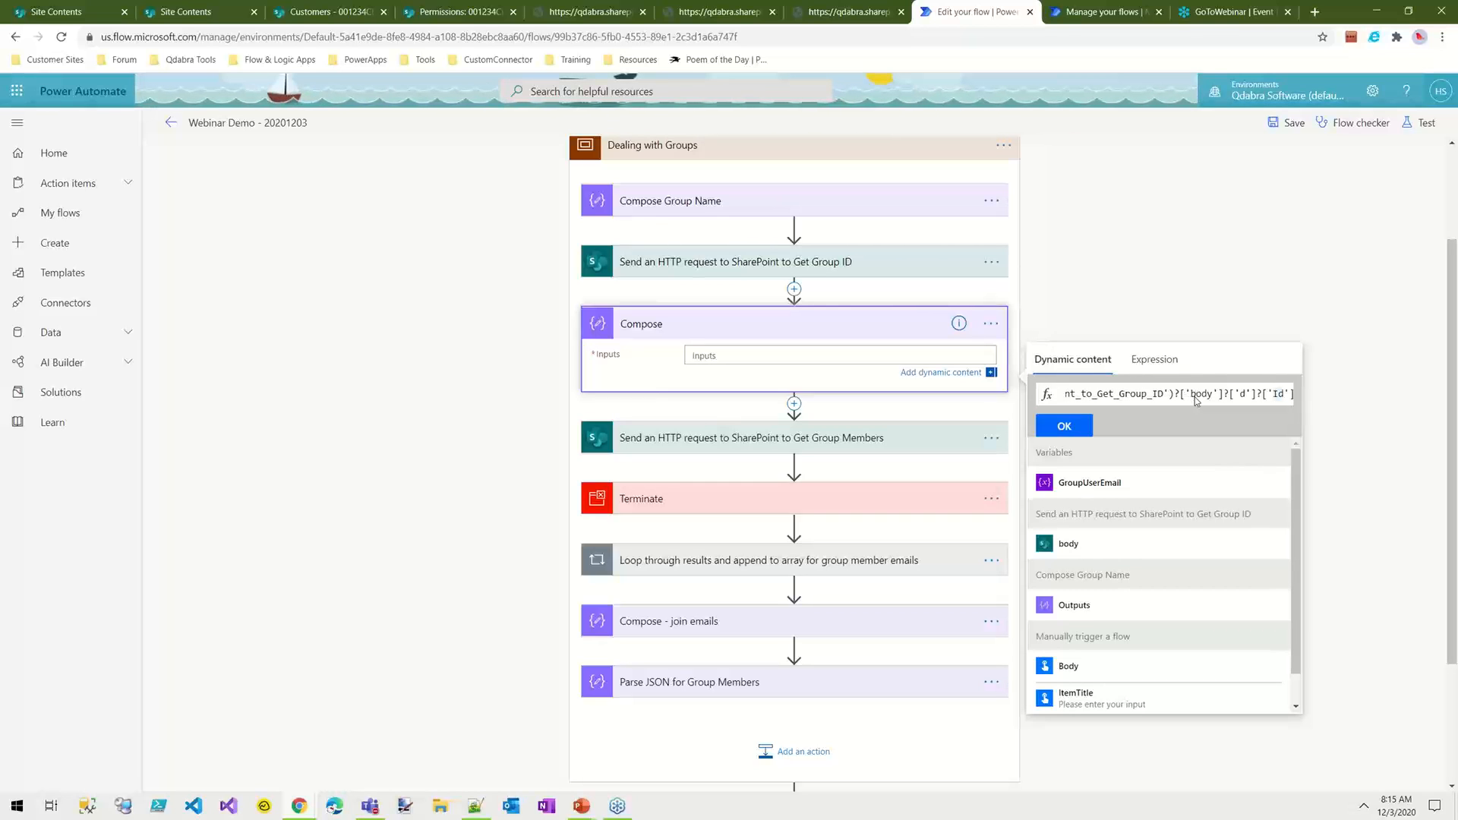
drag(1218, 394, 996, 403)
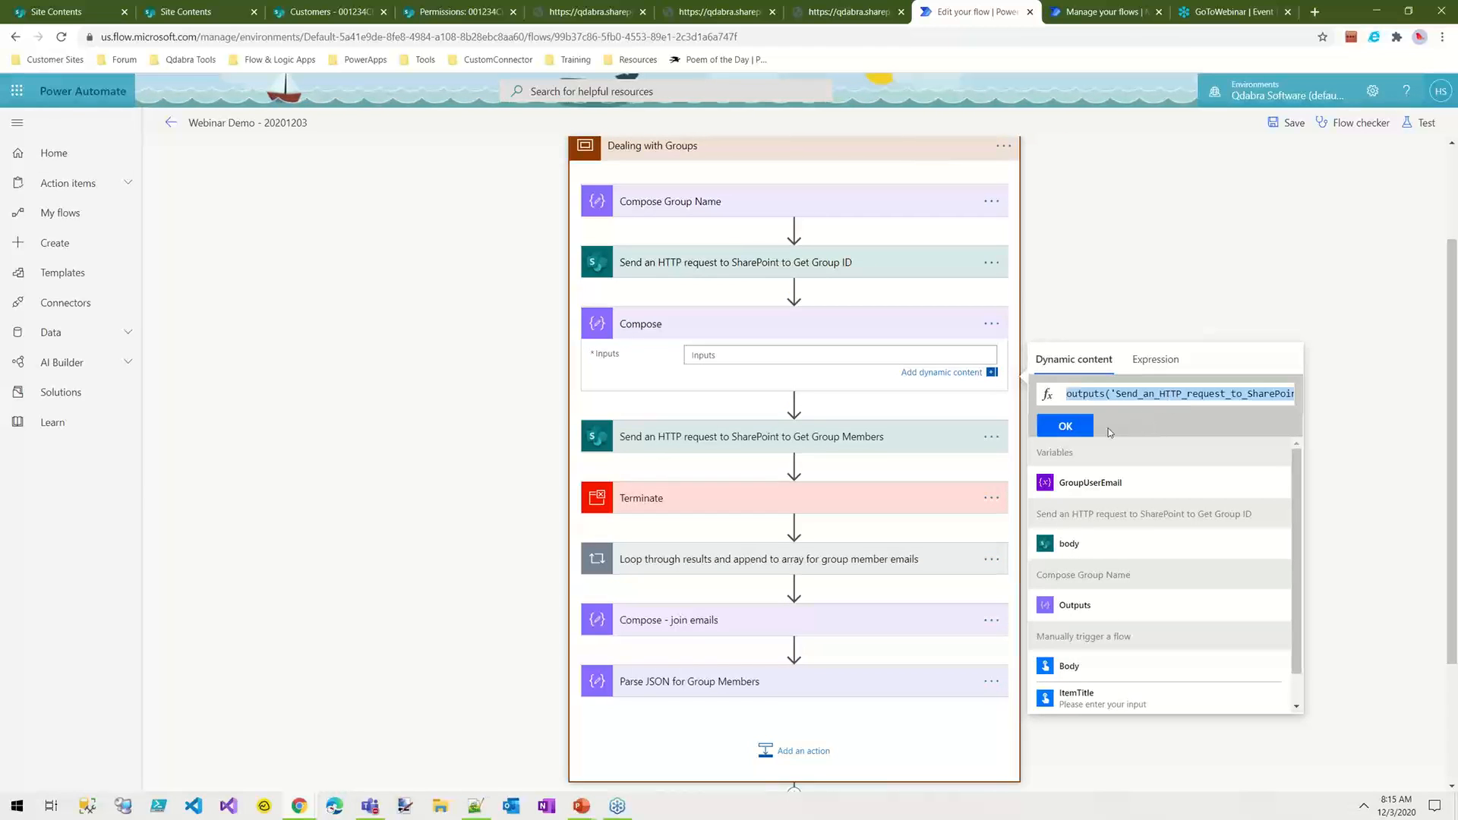
click(1067, 429)
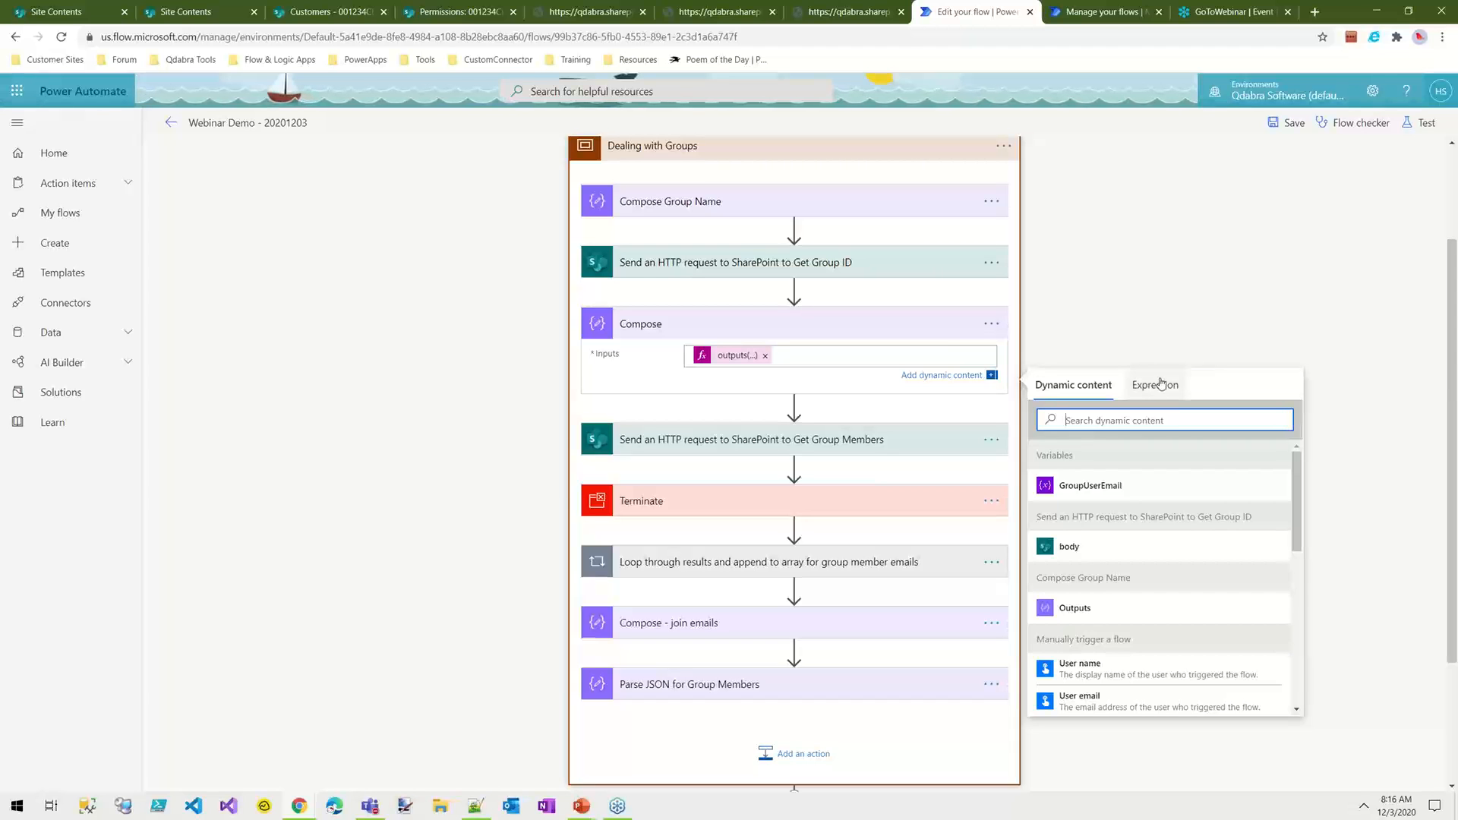
Step: Peek at the Compose action's code to examine the full expression, including its body and d selectors, and close the code view
click(991, 324)
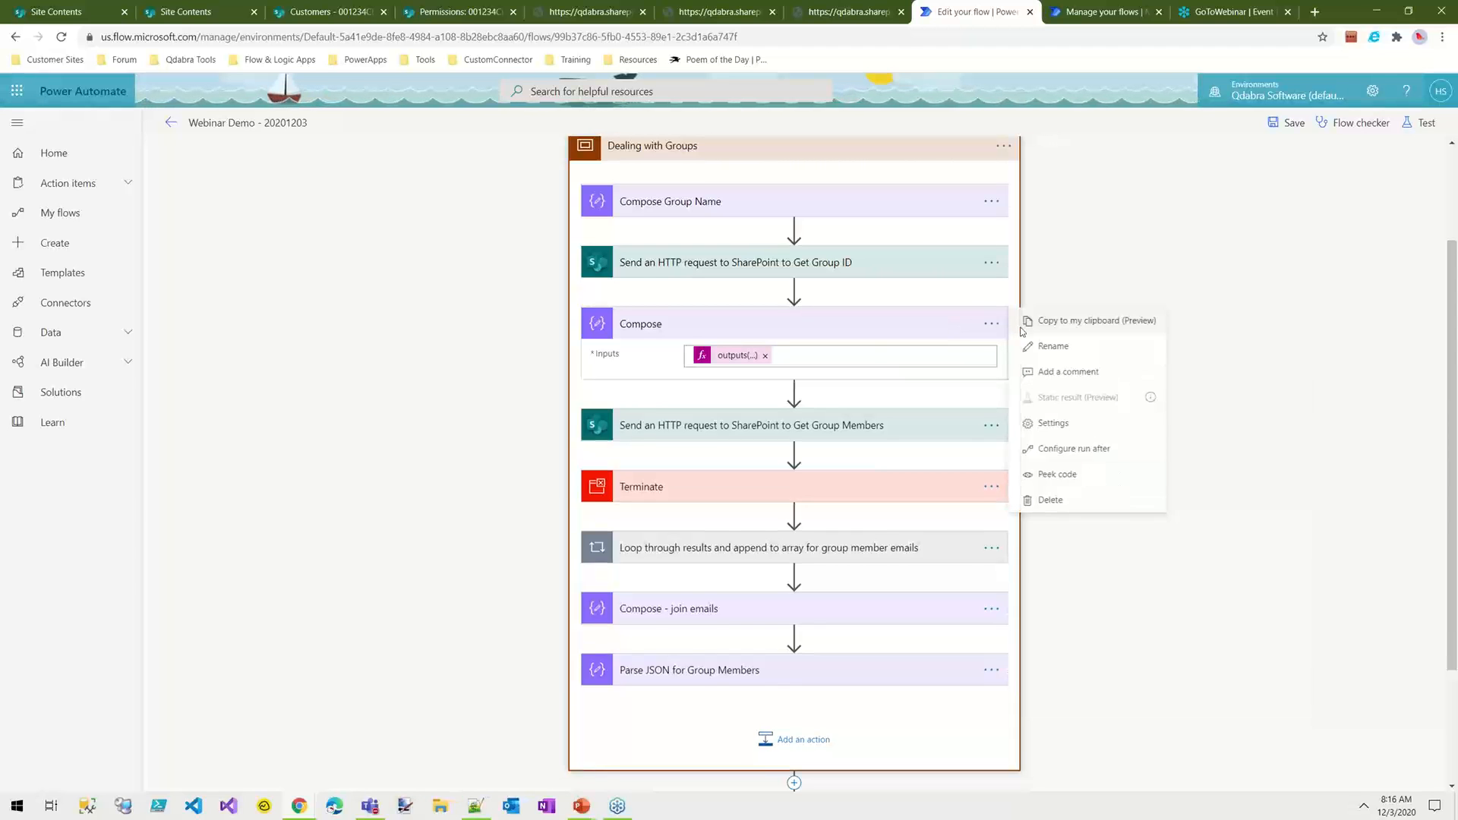
click(994, 329)
click(1055, 476)
mouse_move(995, 368)
mouse_down()
mouse_move(992, 390)
mouse_move(994, 373)
mouse_move(977, 384)
mouse_up()
click(924, 360)
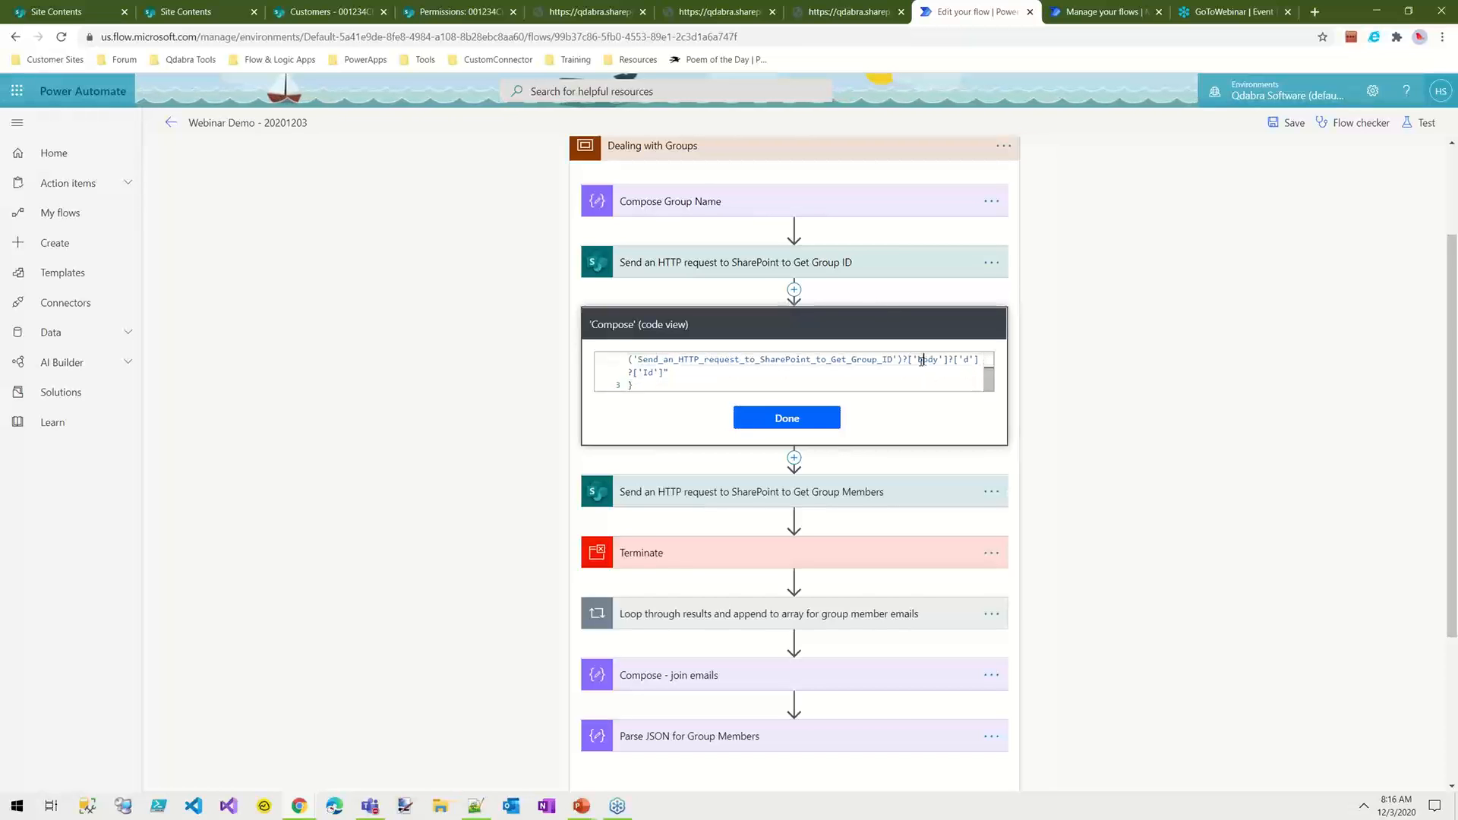
double_click(966, 360)
double_click(927, 360)
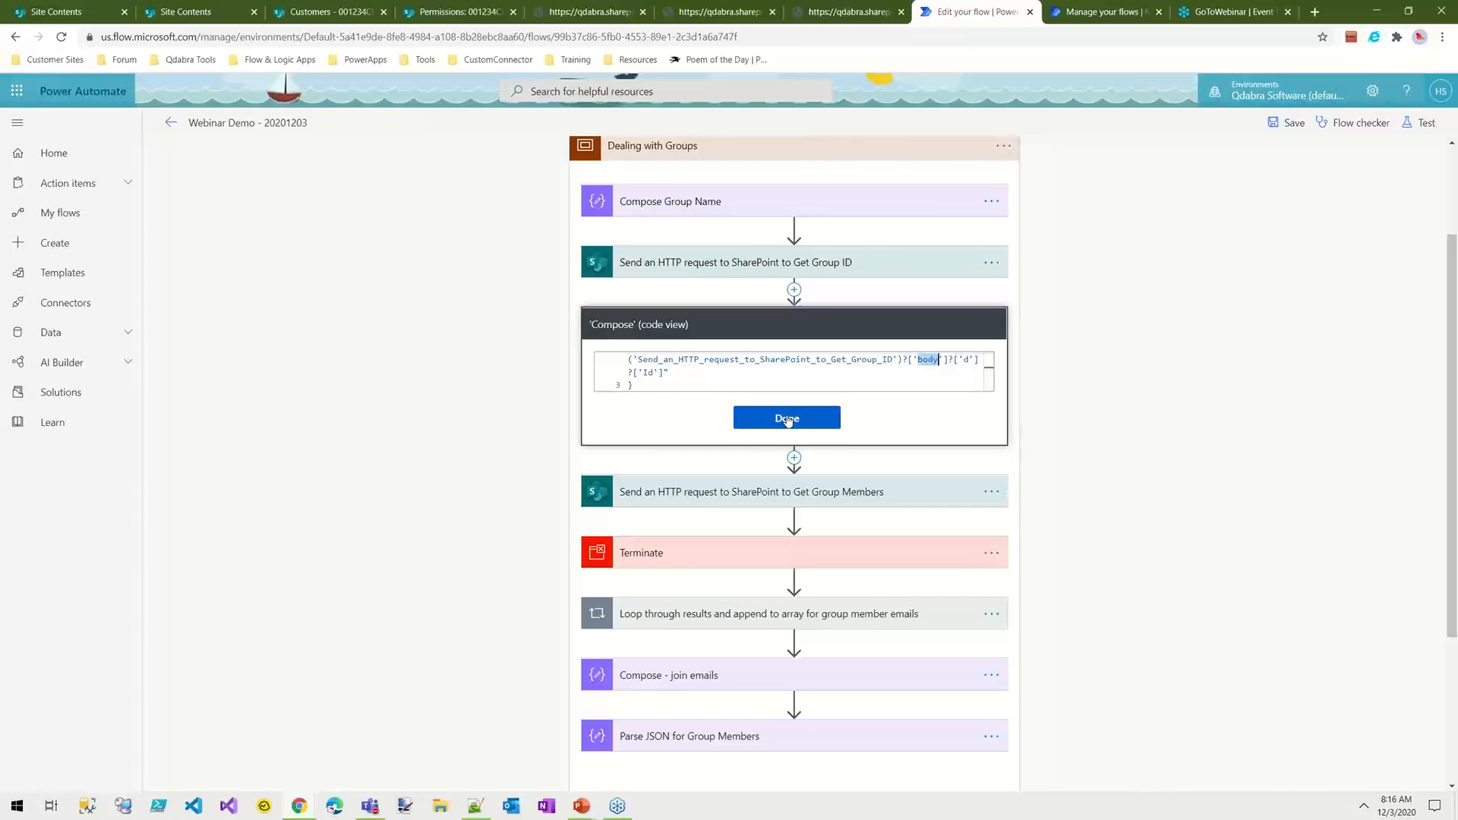
click(832, 420)
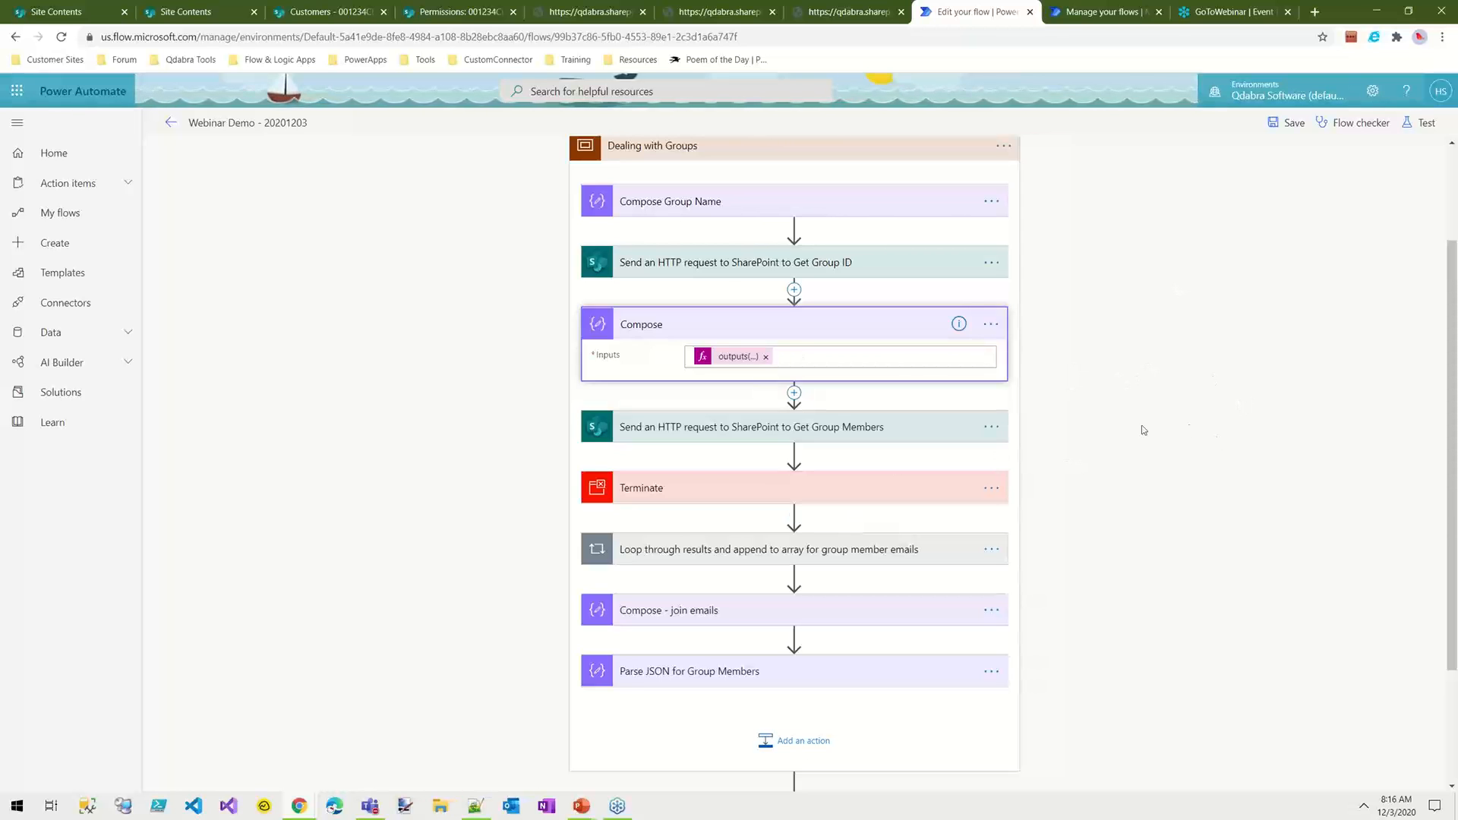
Step: Move the Terminate action out of the Dealing with Groups scope, placing it directly before Dealing with Permissions
scroll(1167, 481, down, 2)
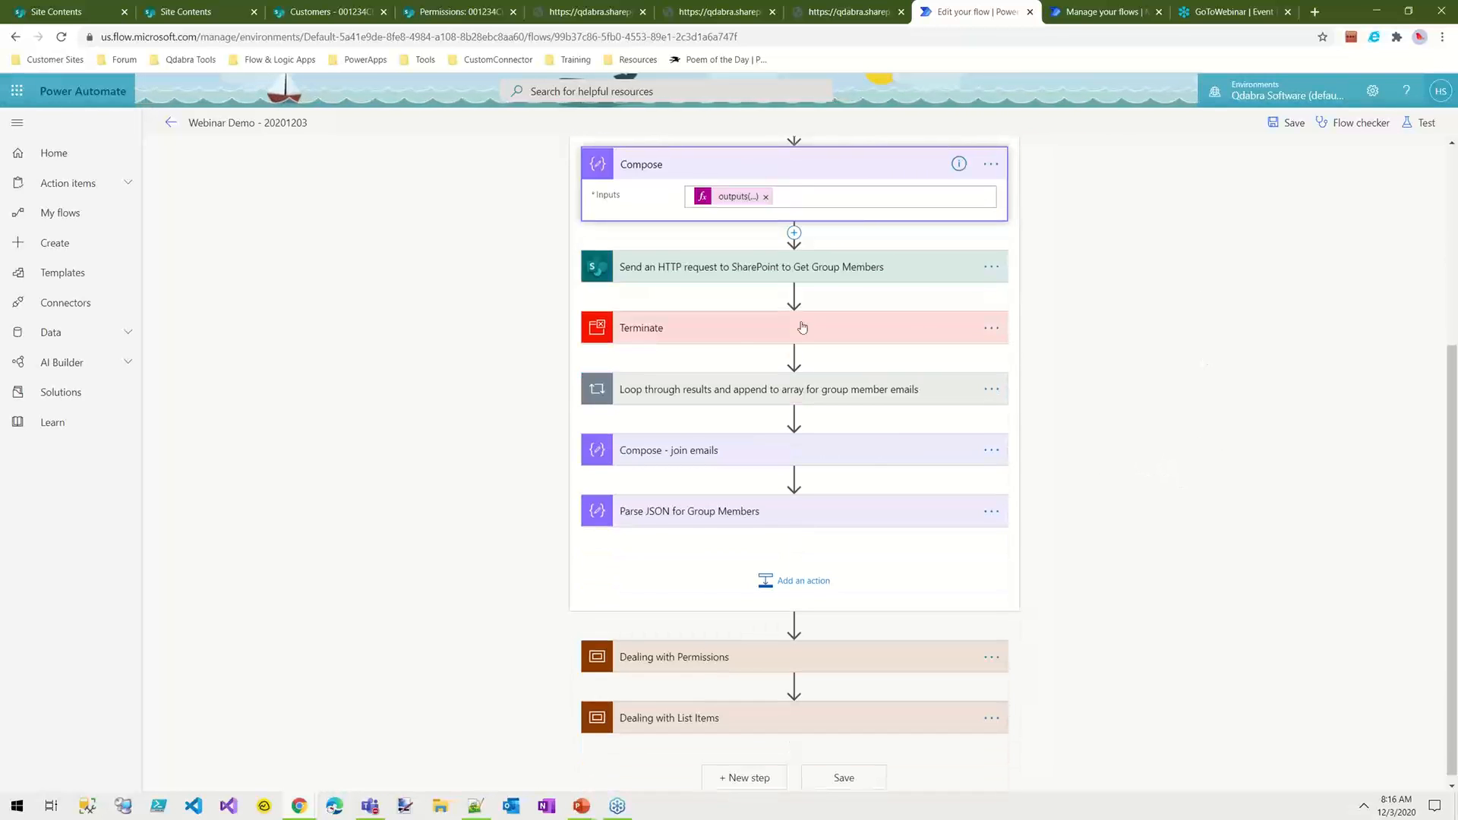
click(747, 336)
drag(746, 336, 733, 621)
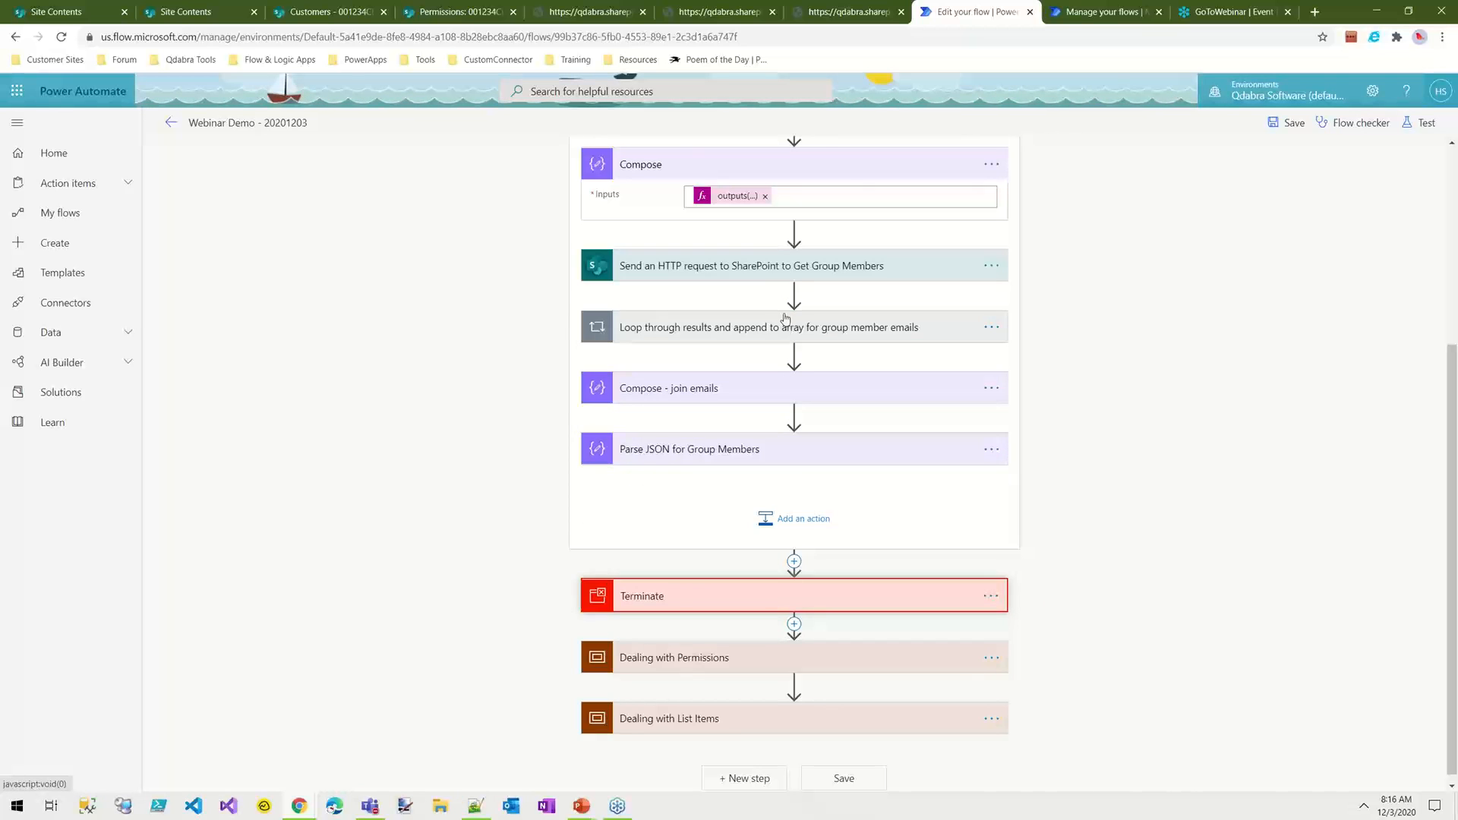
Step: Expand the loop that appends group member emails to examine its input and inner action
click(763, 278)
click(748, 338)
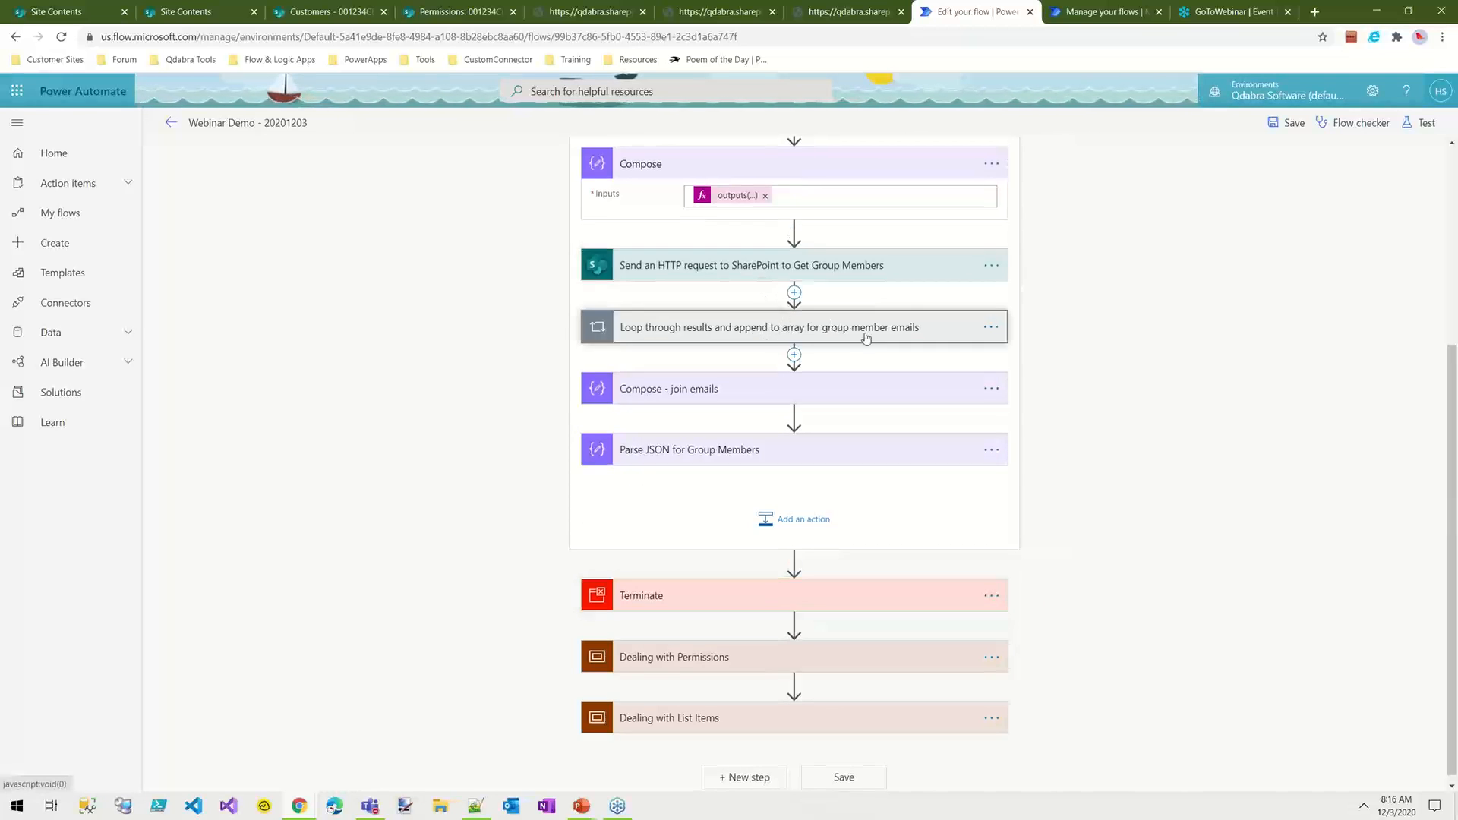
click(860, 333)
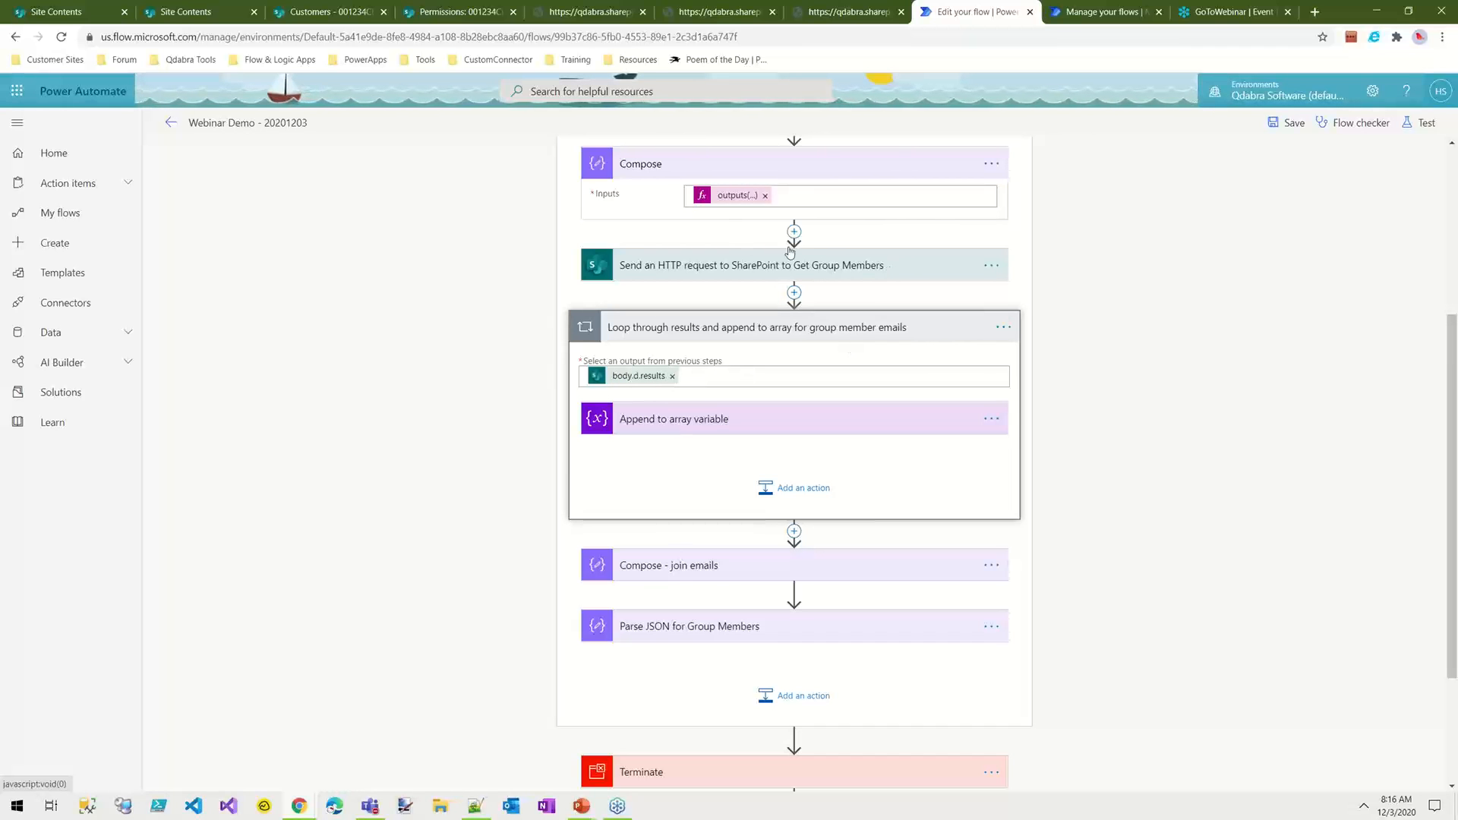
Step: Refresh the flow's run history, open the latest run and expand the Get Group Members request inside Dealing with Groups
click(1101, 11)
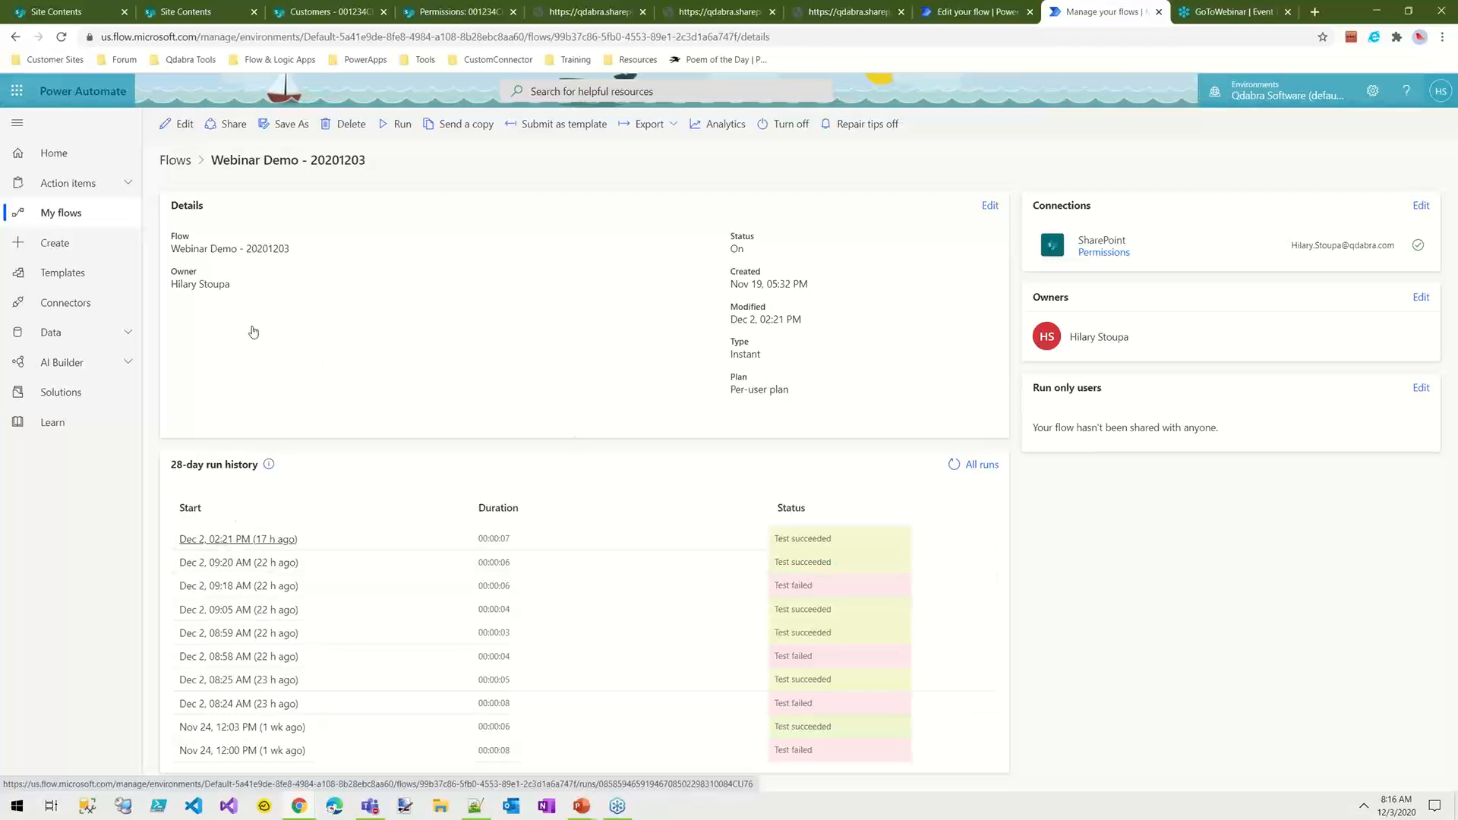
click(60, 36)
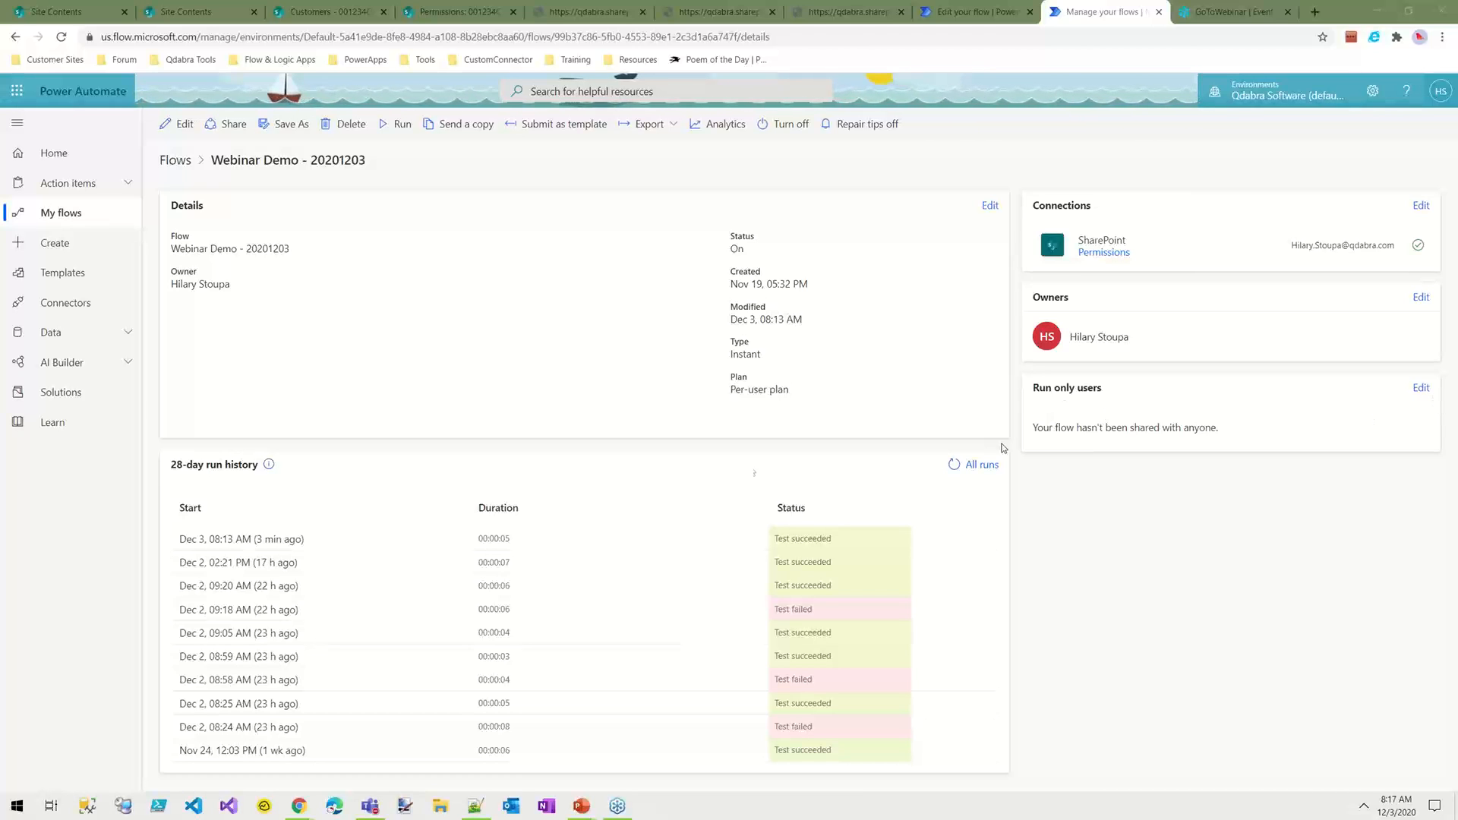
click(236, 541)
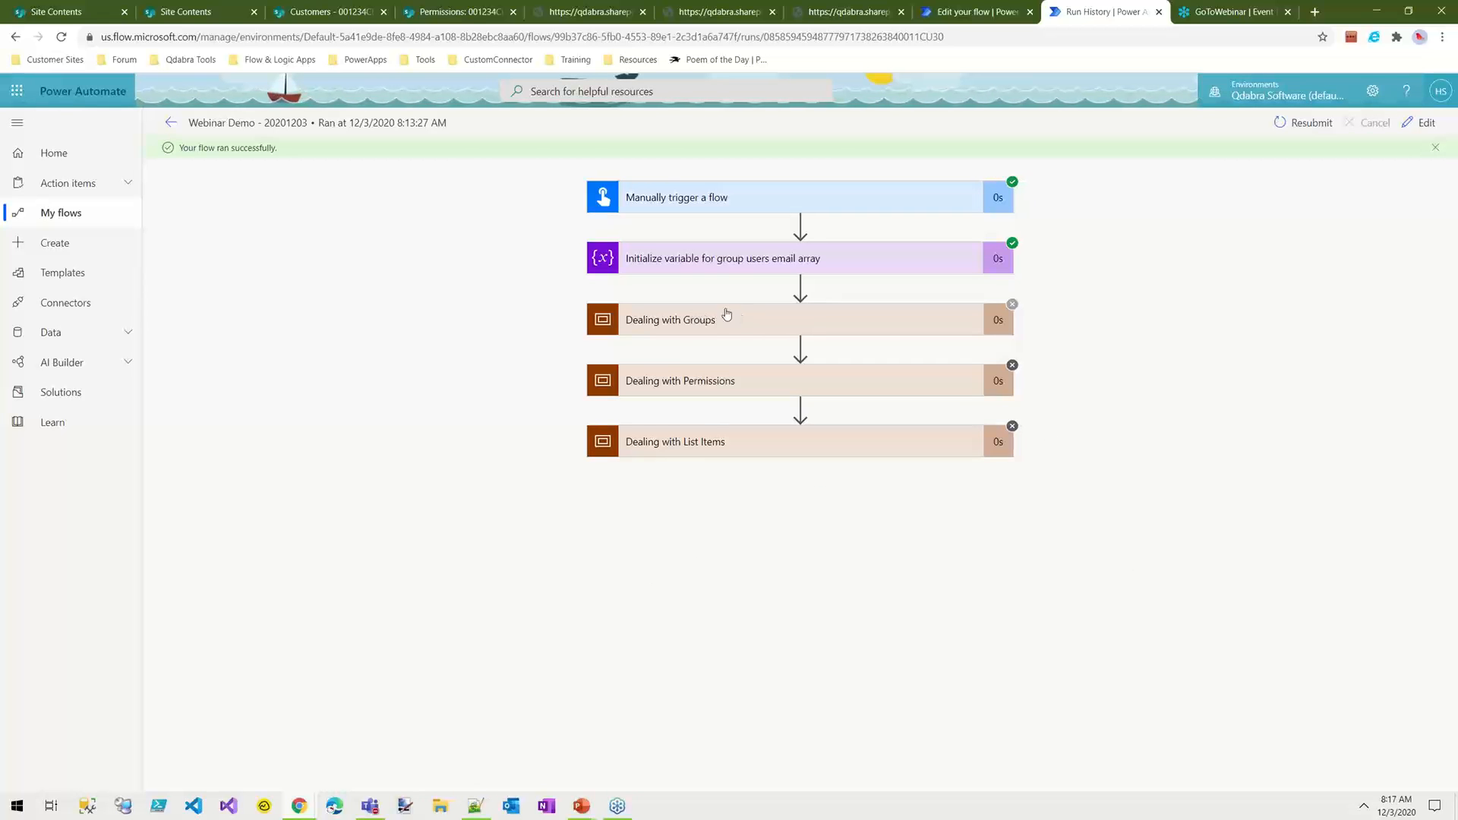
click(701, 318)
click(705, 486)
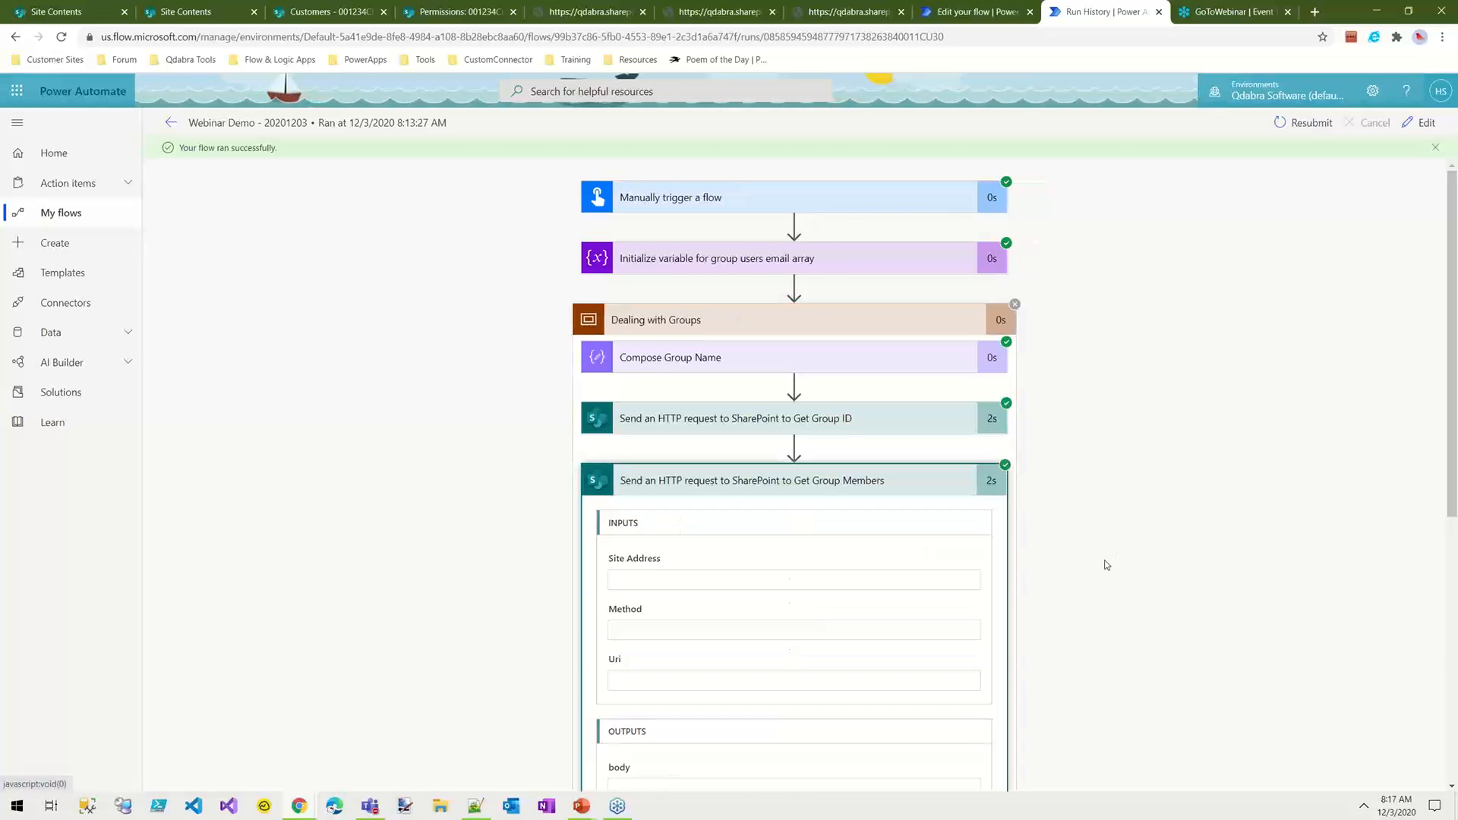
scroll(1101, 566, down, 6)
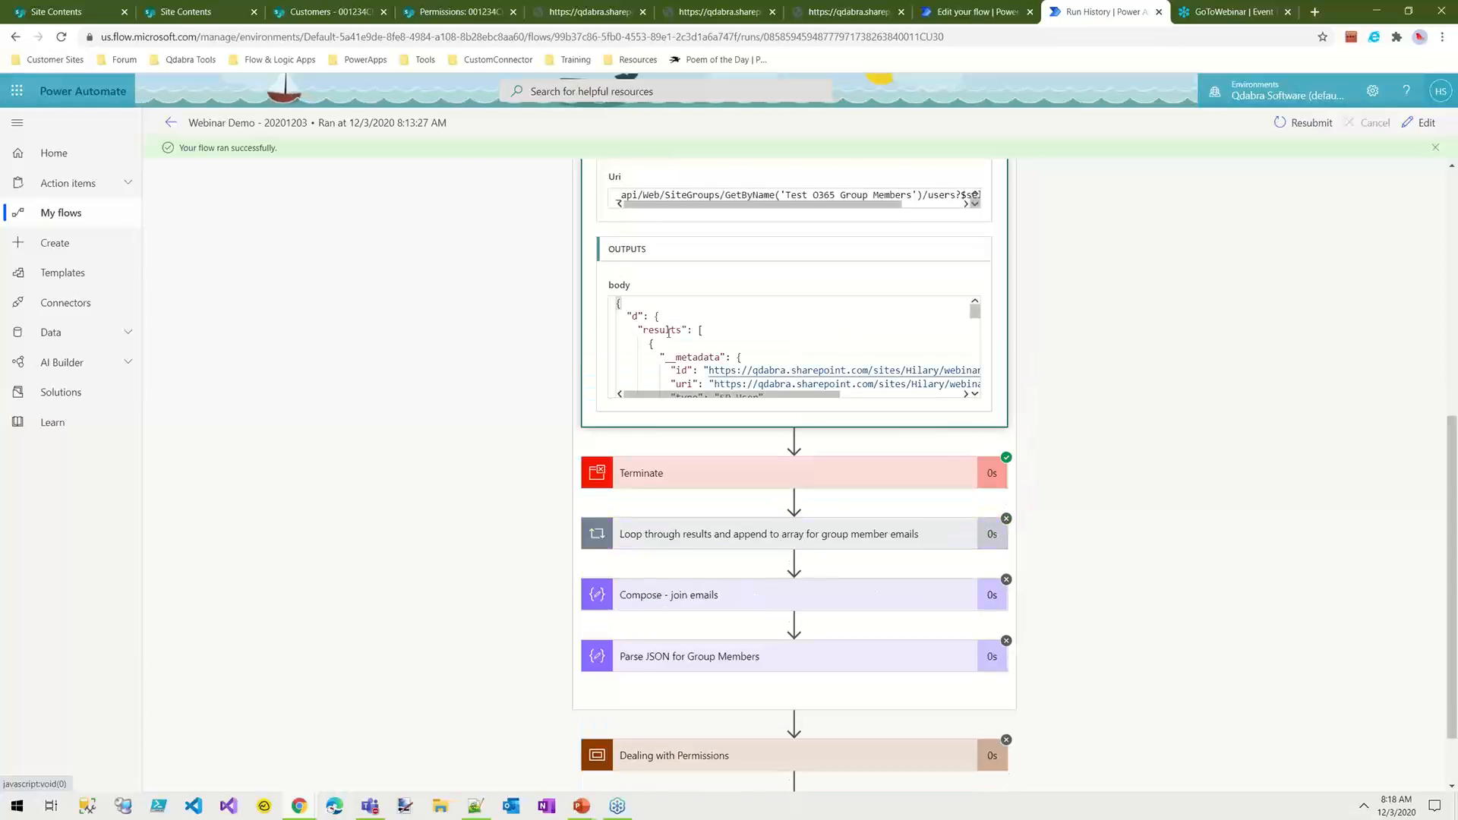
Step: Examine the d and results nodes and the member entries in the Get Group Members output body
click(628, 315)
double_click(667, 332)
click(694, 331)
scroll(819, 341, down, 3)
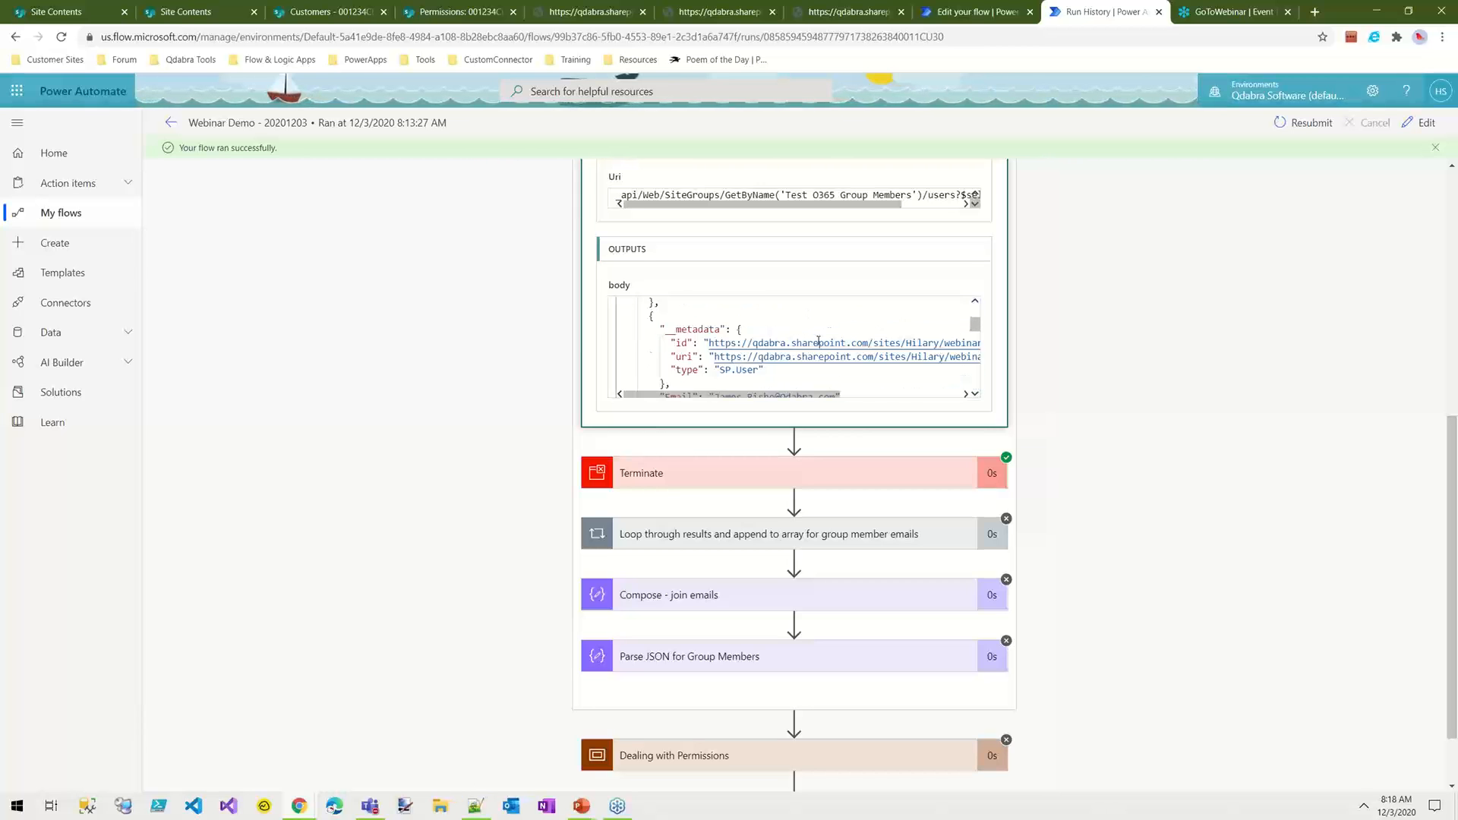
scroll(818, 342, up, 4)
click(661, 352)
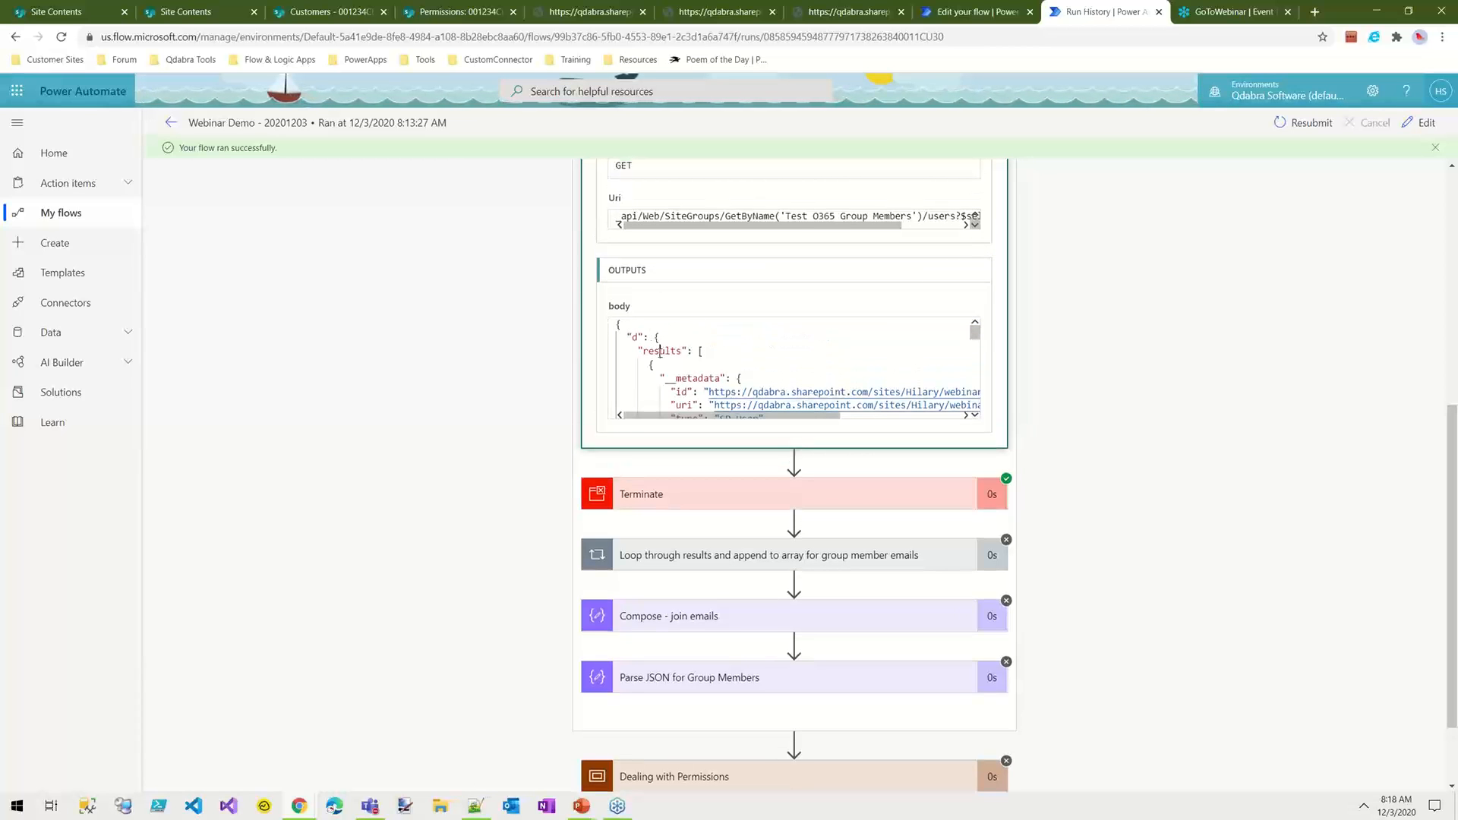
Step: Return to the flow editor and expand Parse JSON for Group Members to examine its content and schema
click(972, 15)
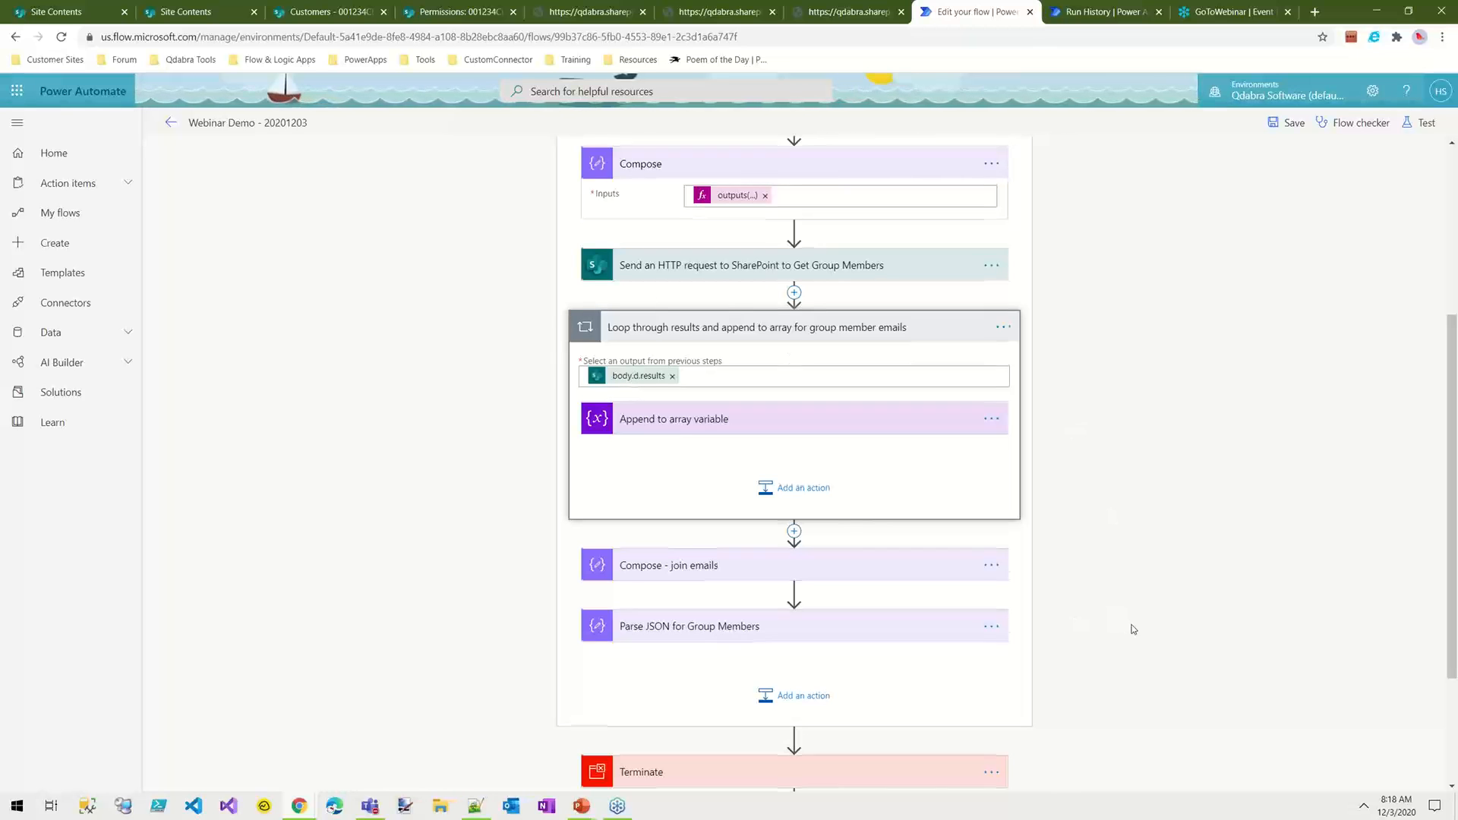
scroll(1085, 537, down, 2)
click(878, 449)
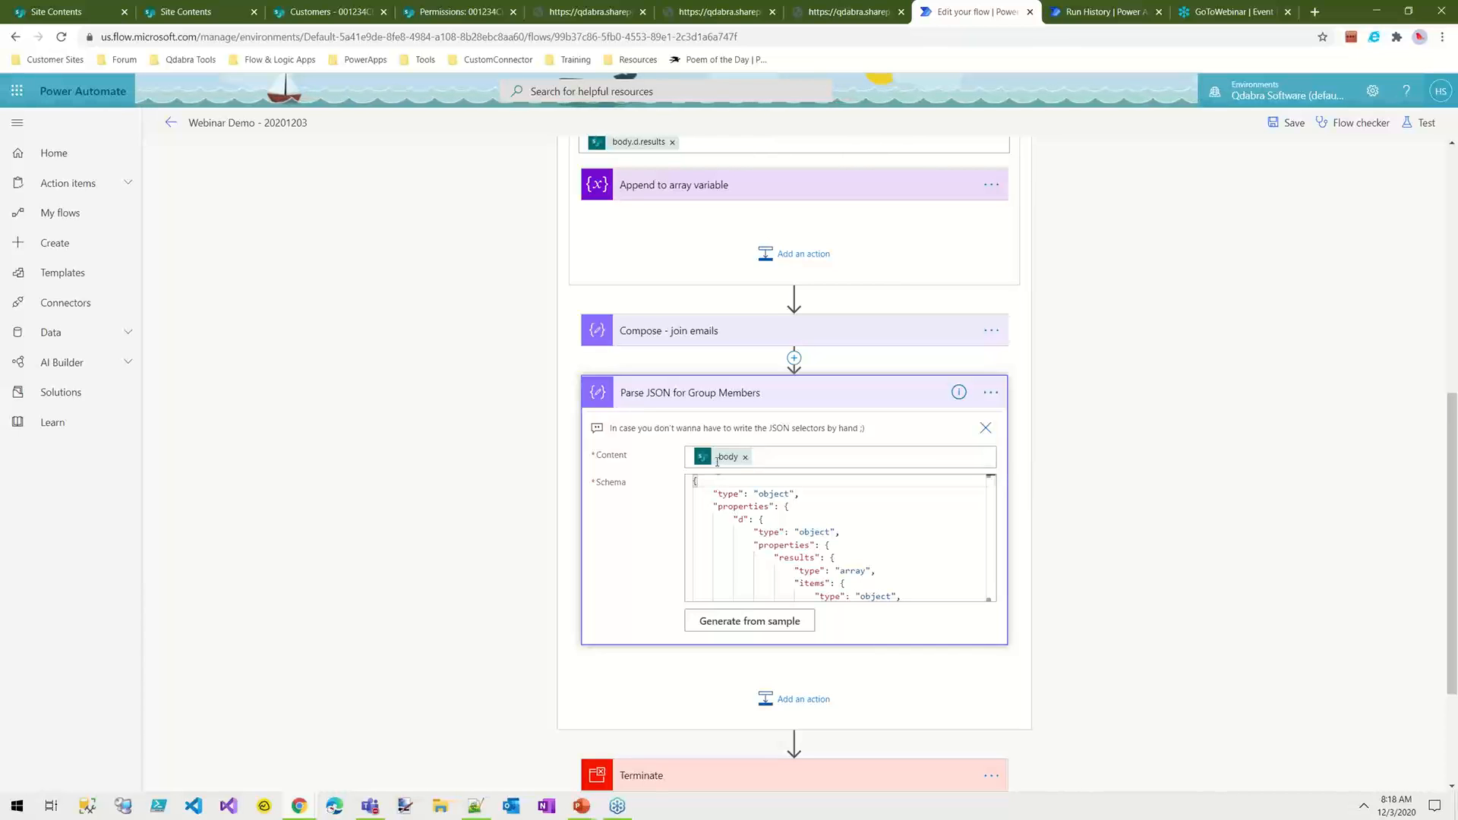
drag(694, 482, 933, 456)
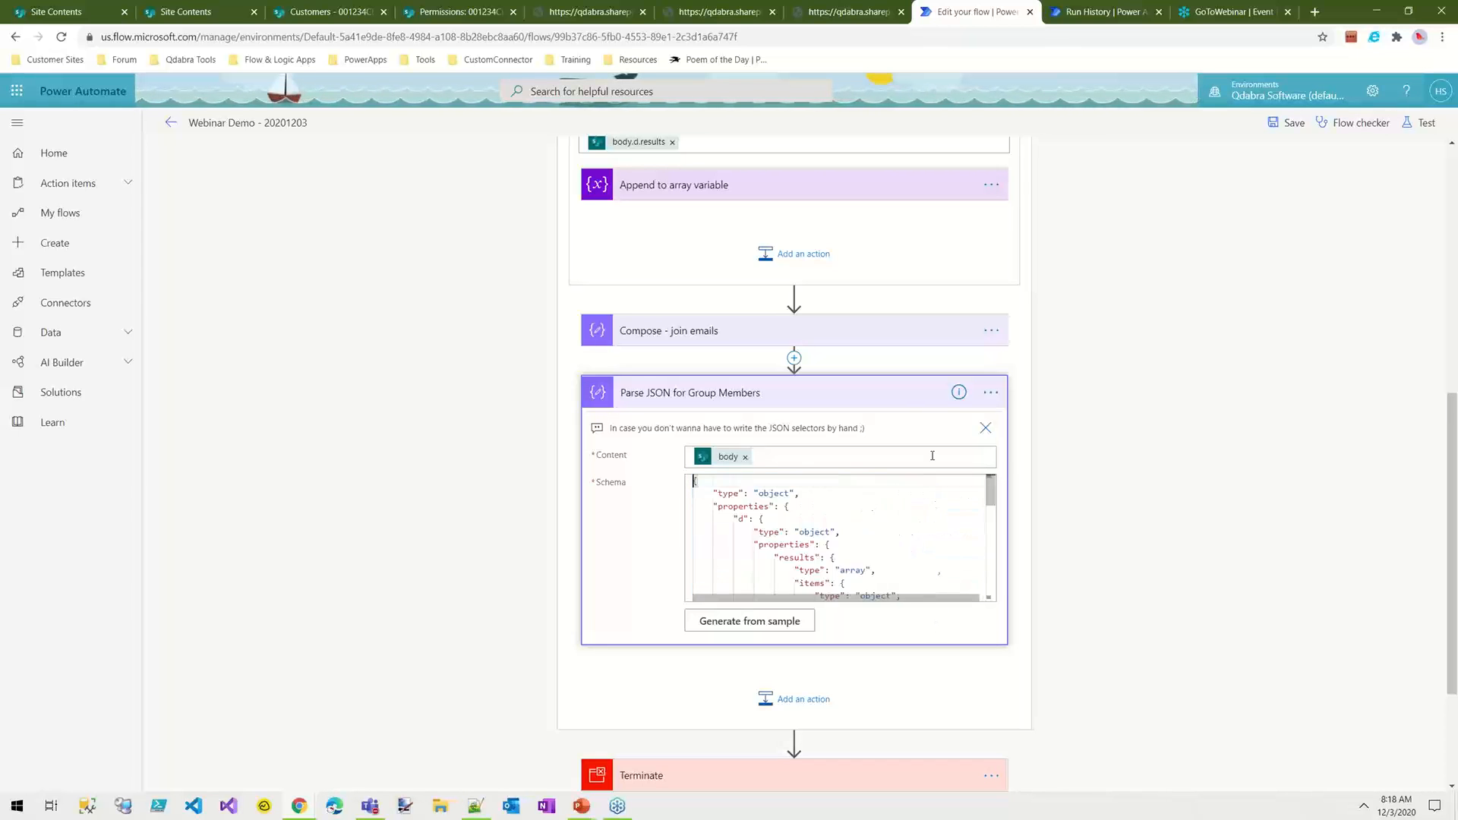
Step: Regenerate the Parse JSON for Group Members schema from the Get Group Members output body as the sample payload
click(1078, 13)
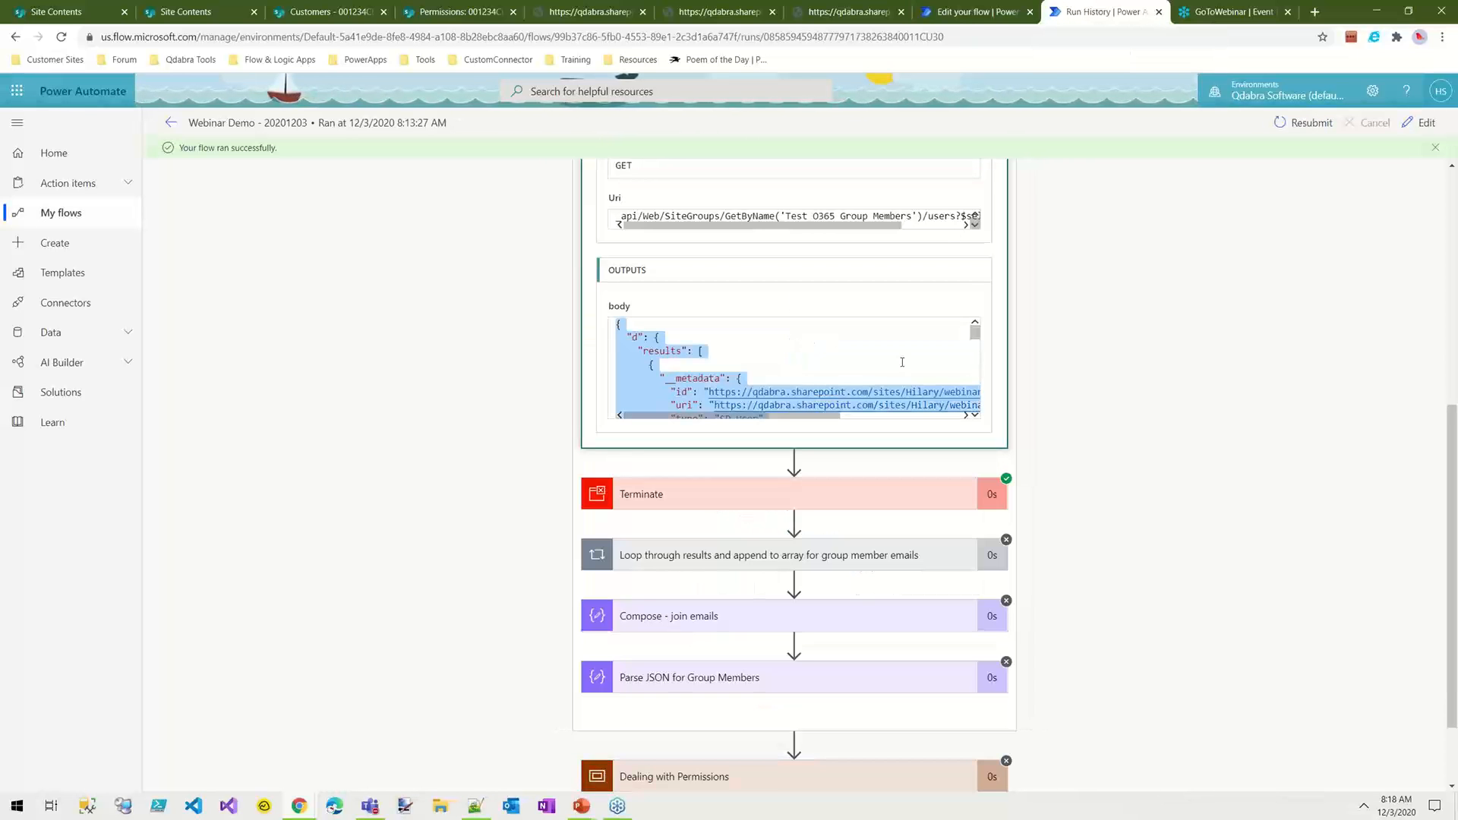
scroll(916, 346, up, 4)
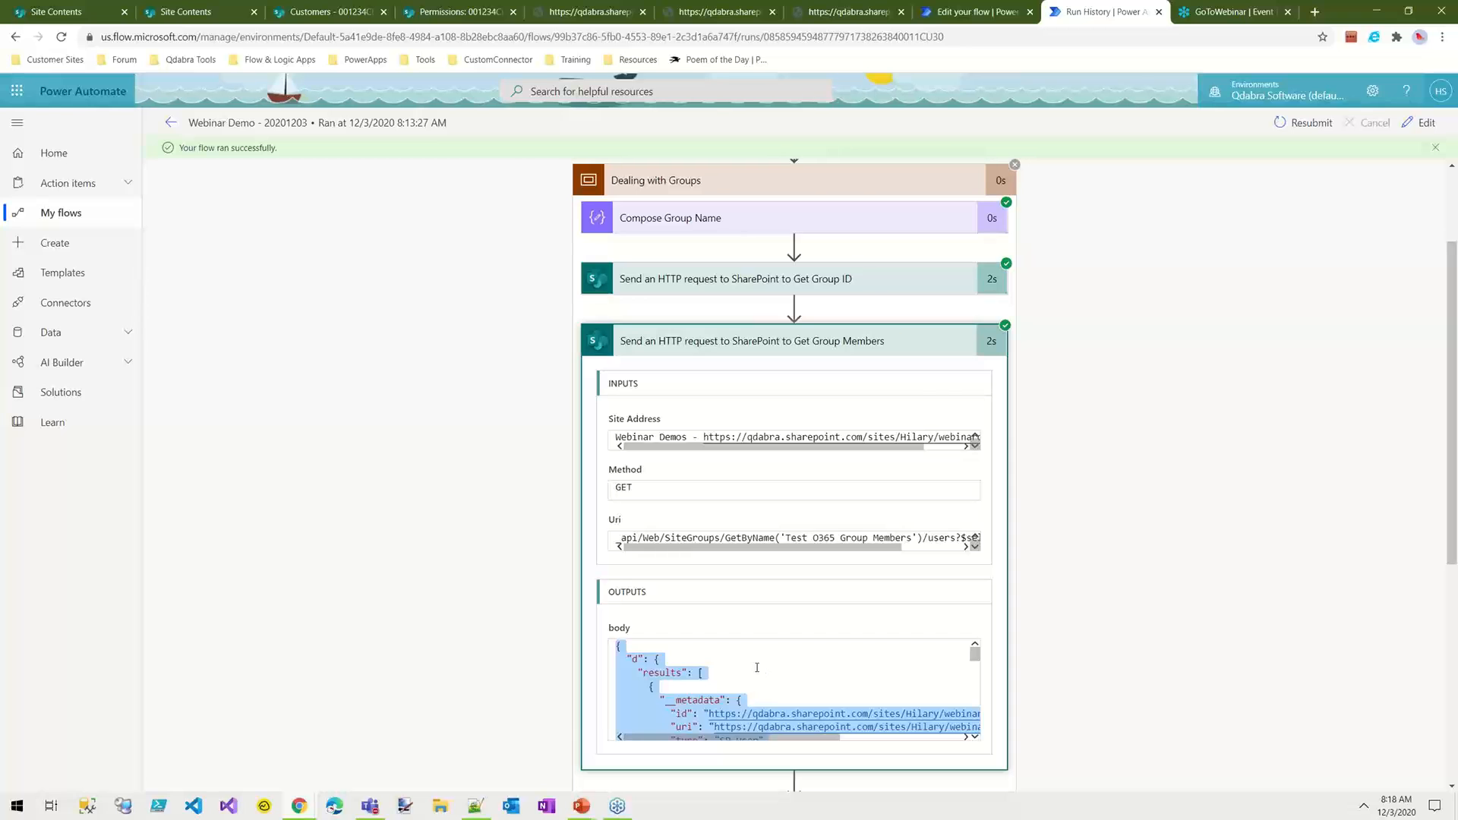
click(970, 11)
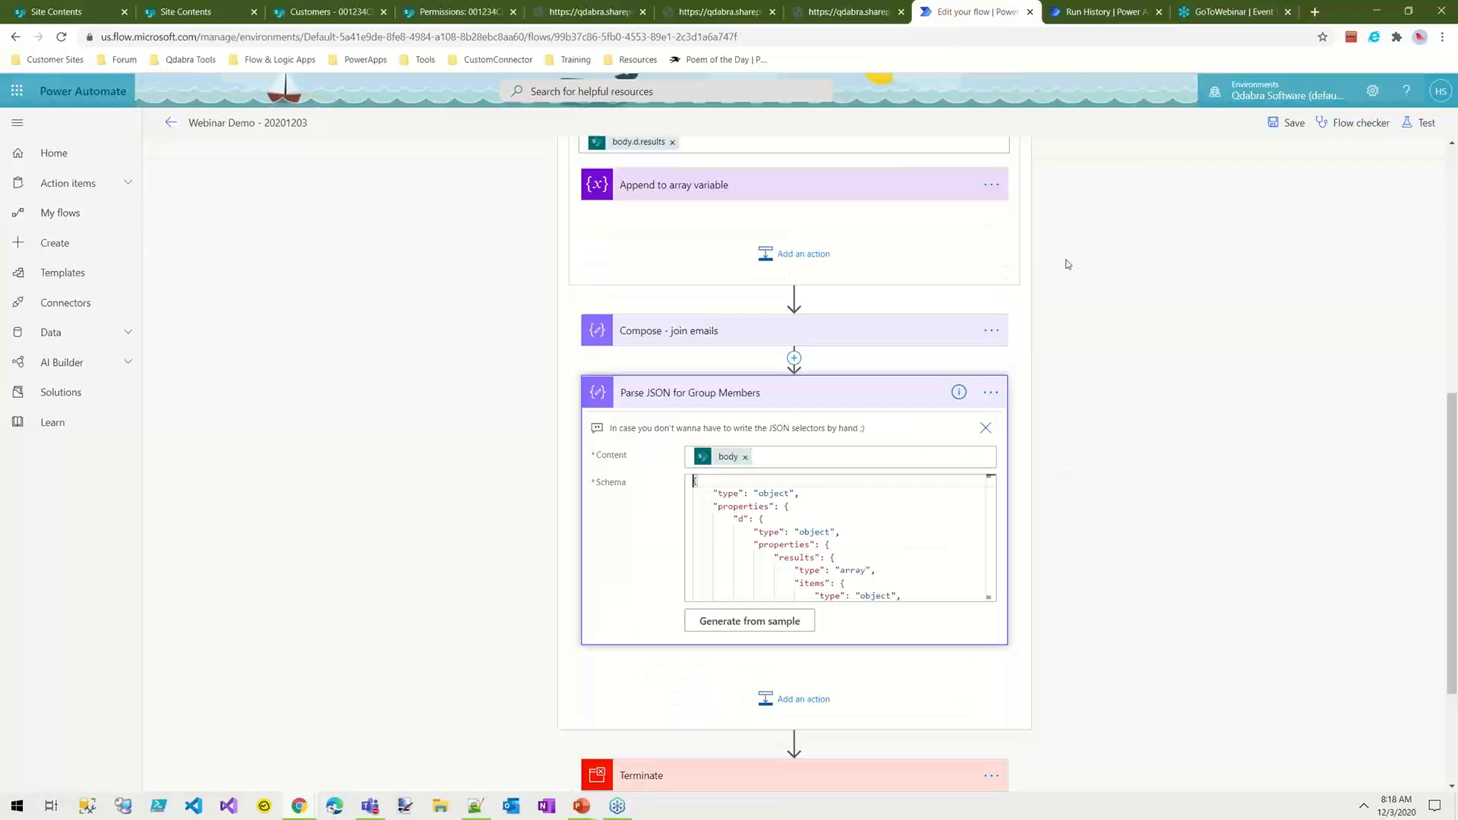
click(752, 621)
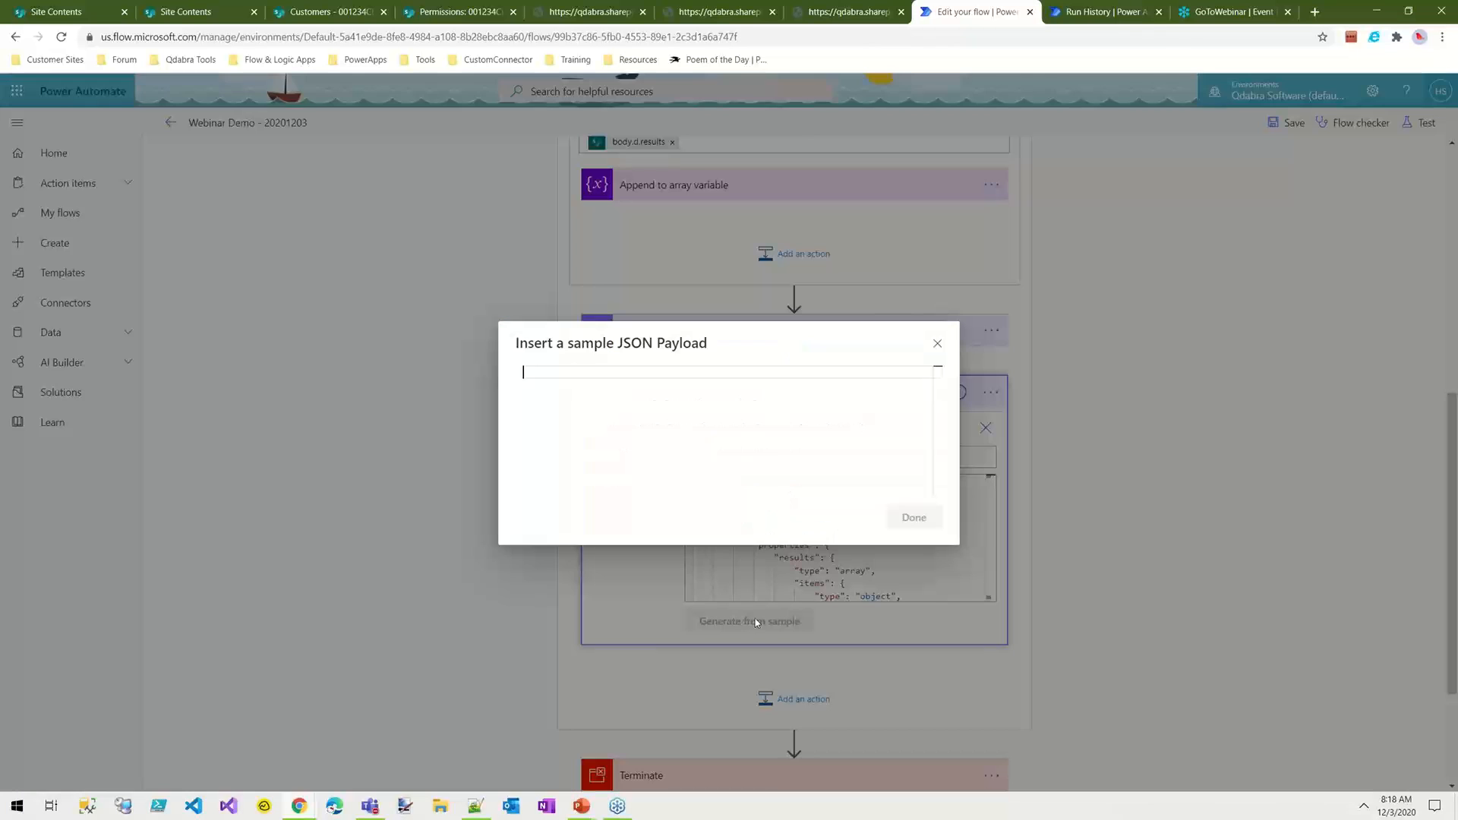
key(ctrl+v)
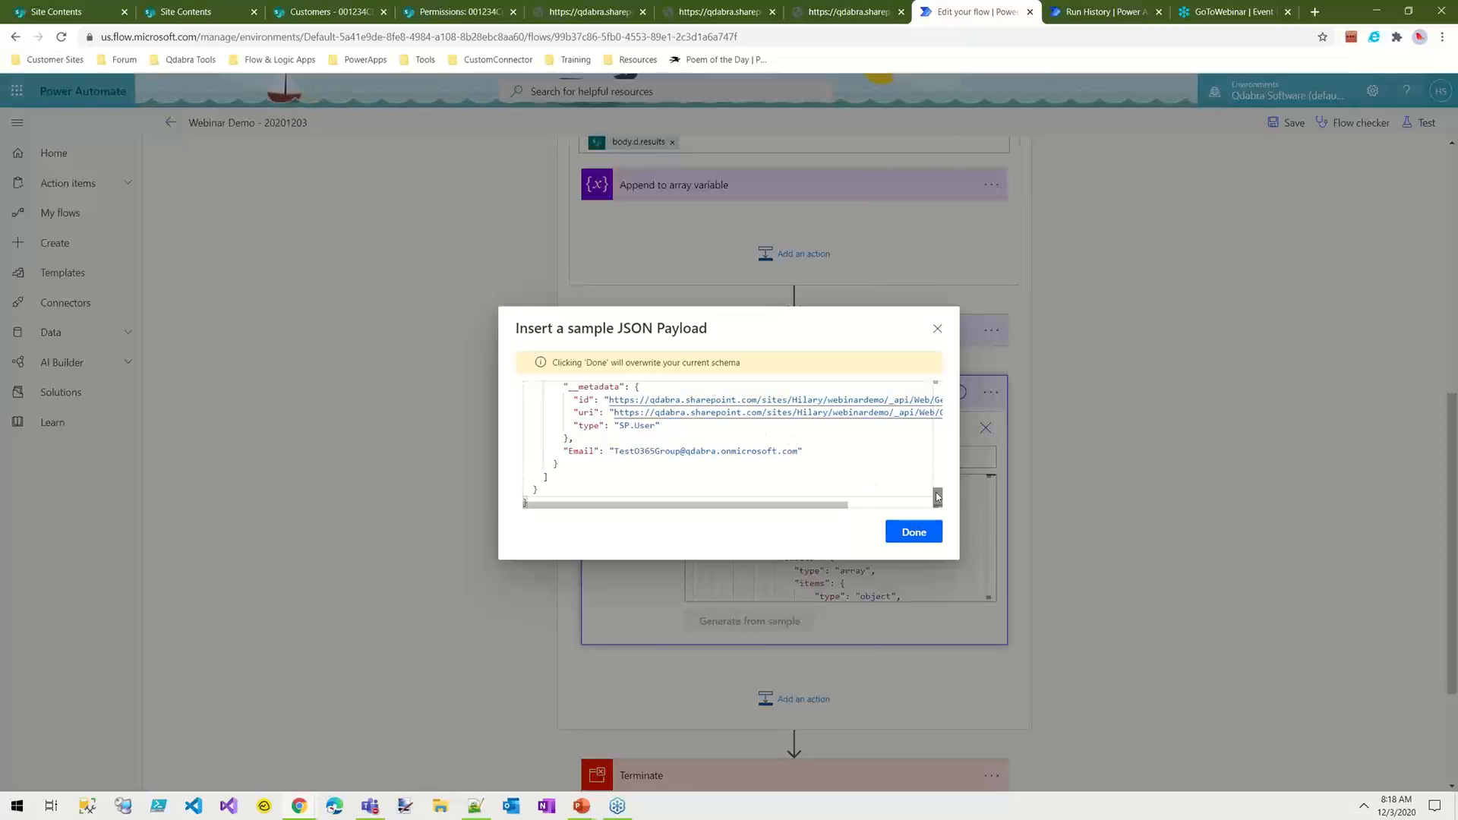
scroll(938, 497, up, 2)
click(910, 536)
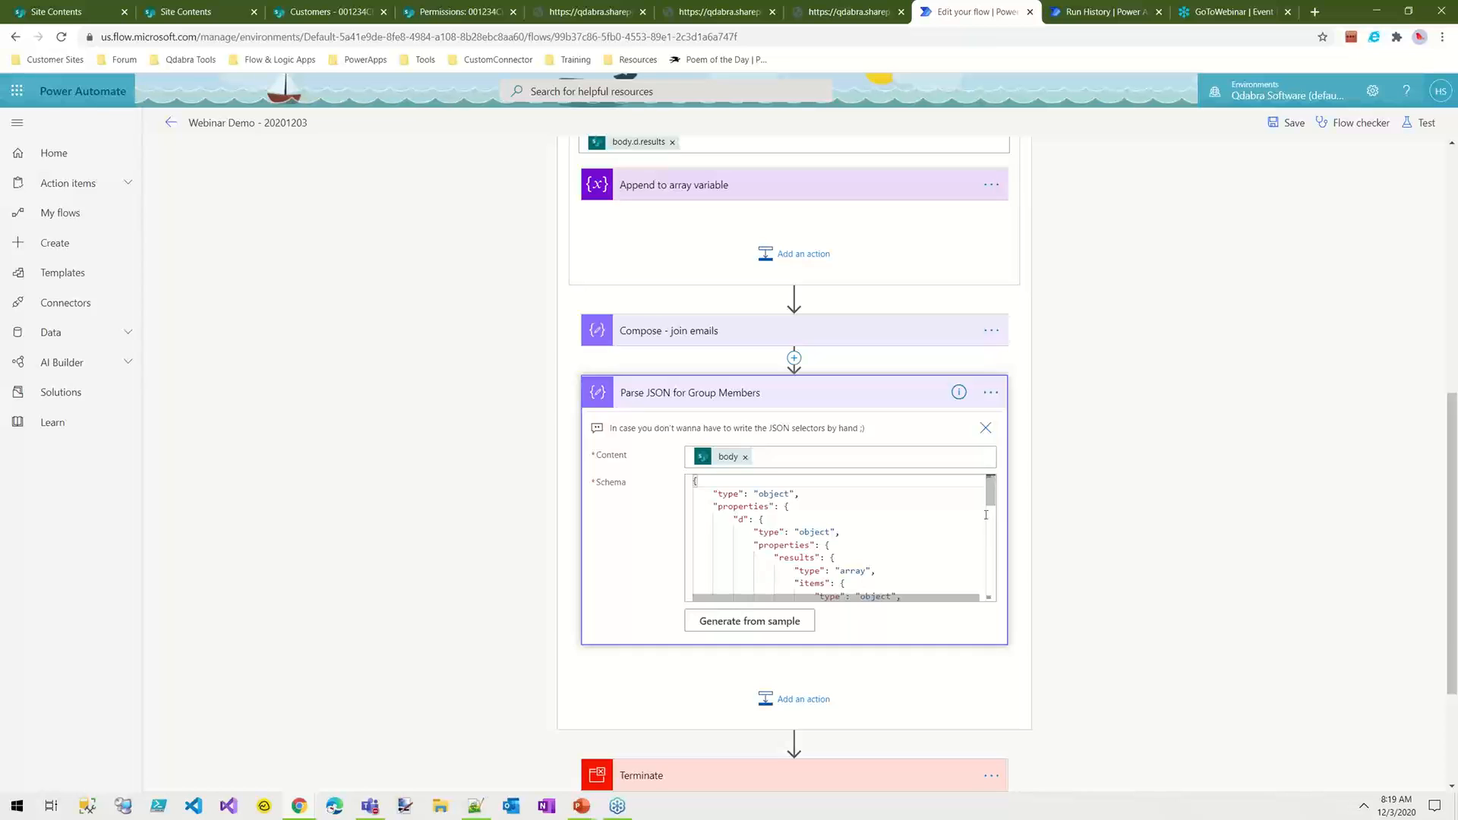
Step: Remove the required block listing __metadata and Email from the Parse JSON for Group Members schema
scroll(979, 532, down, 15)
drag(975, 584, 973, 583)
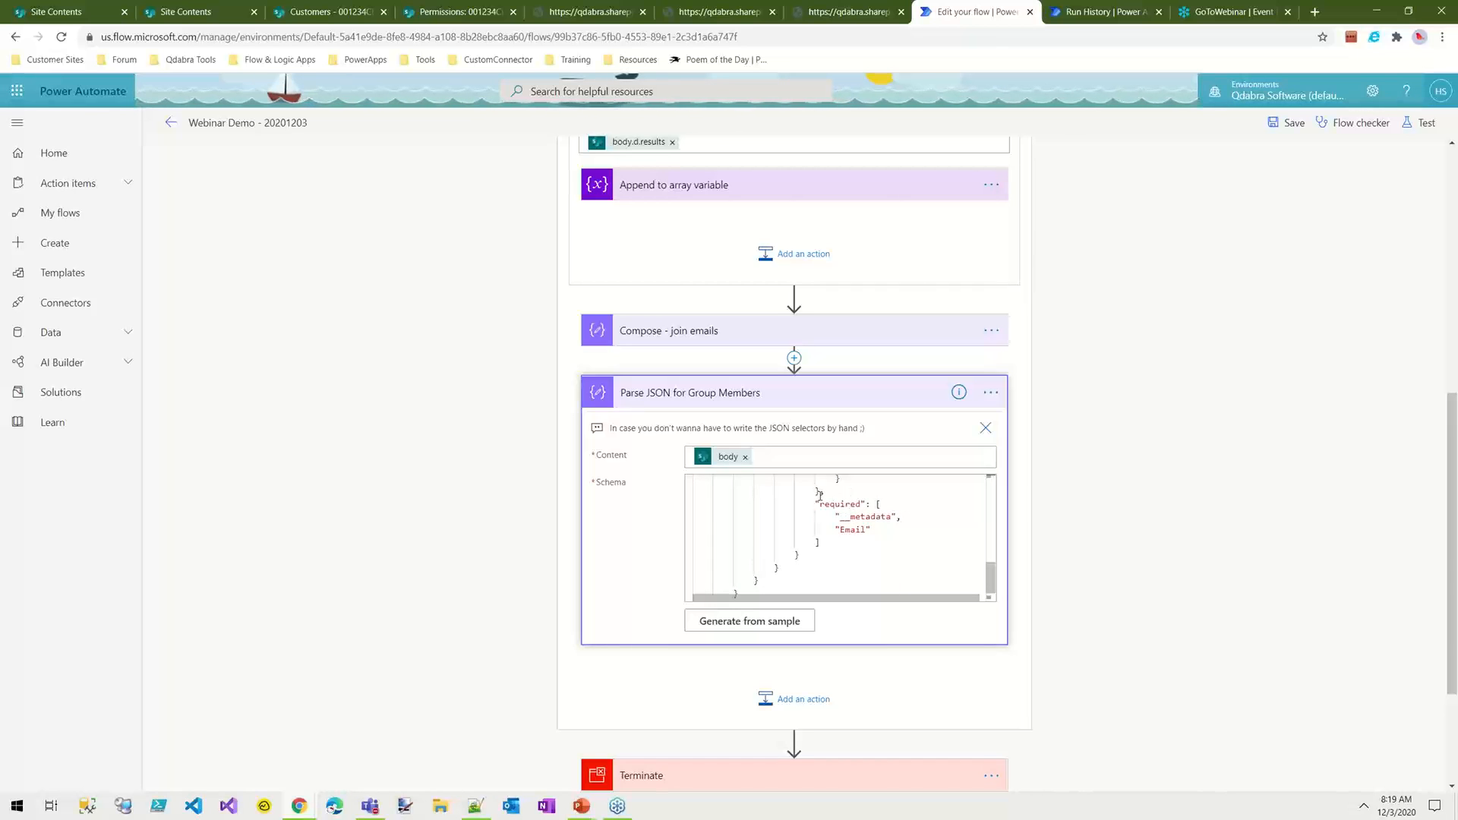
drag(820, 494, 845, 547)
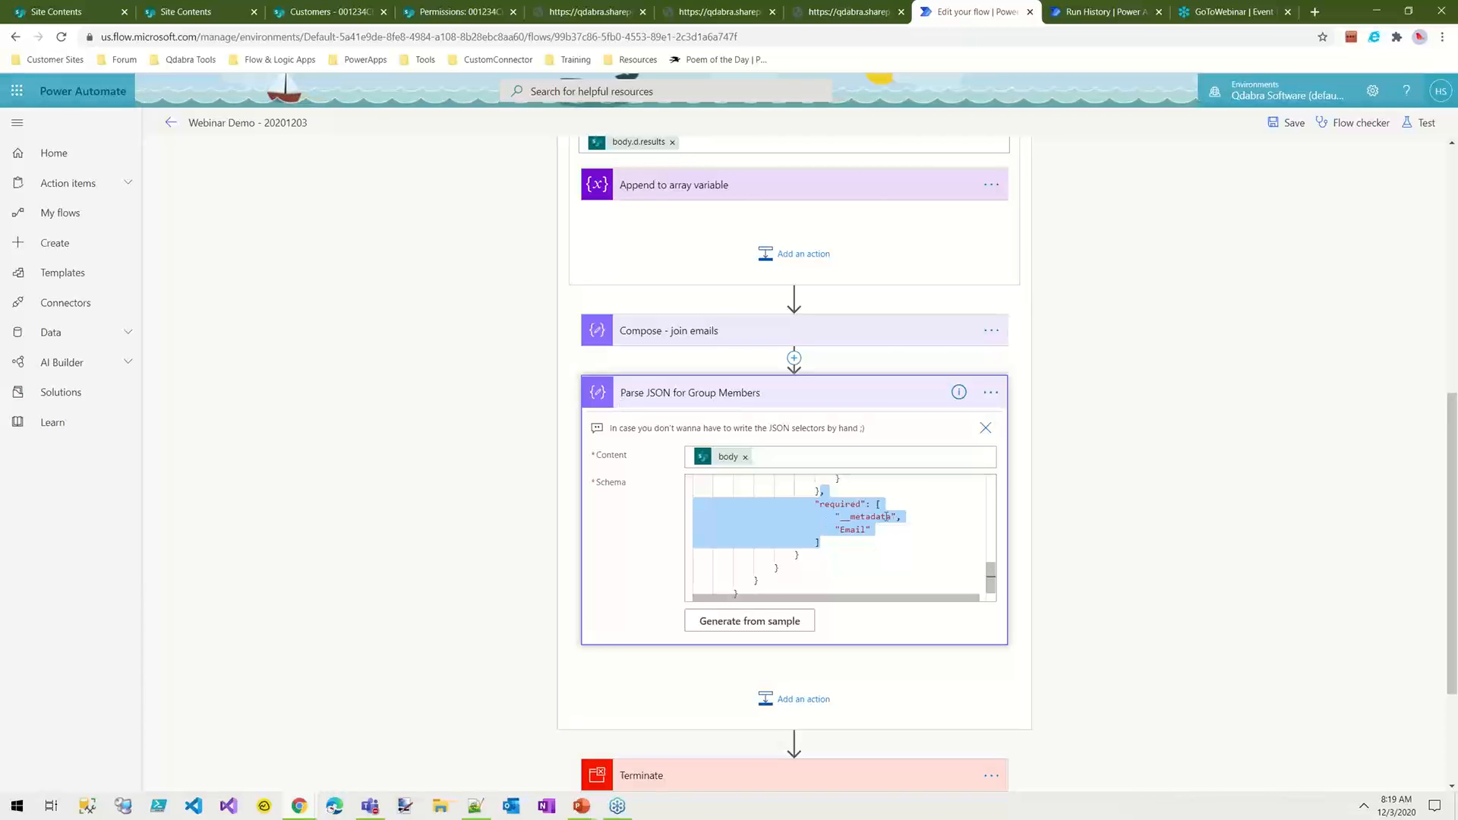
key(Delete)
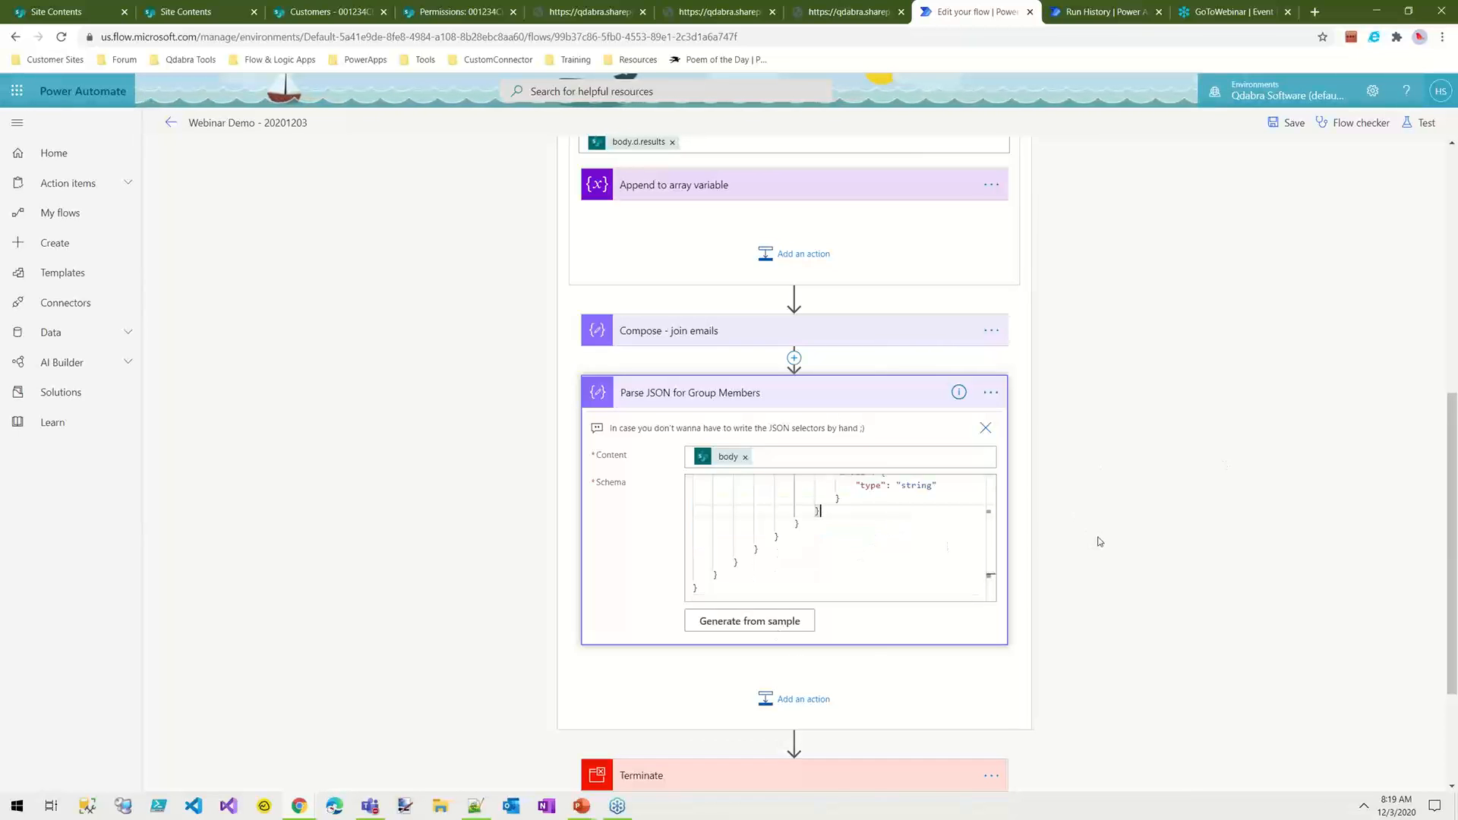
Step: Add an Apply to each loop after Parse JSON for Group Members, with the parsed results array as its input
scroll(1106, 489, up, 2)
scroll(1106, 489, up, 1)
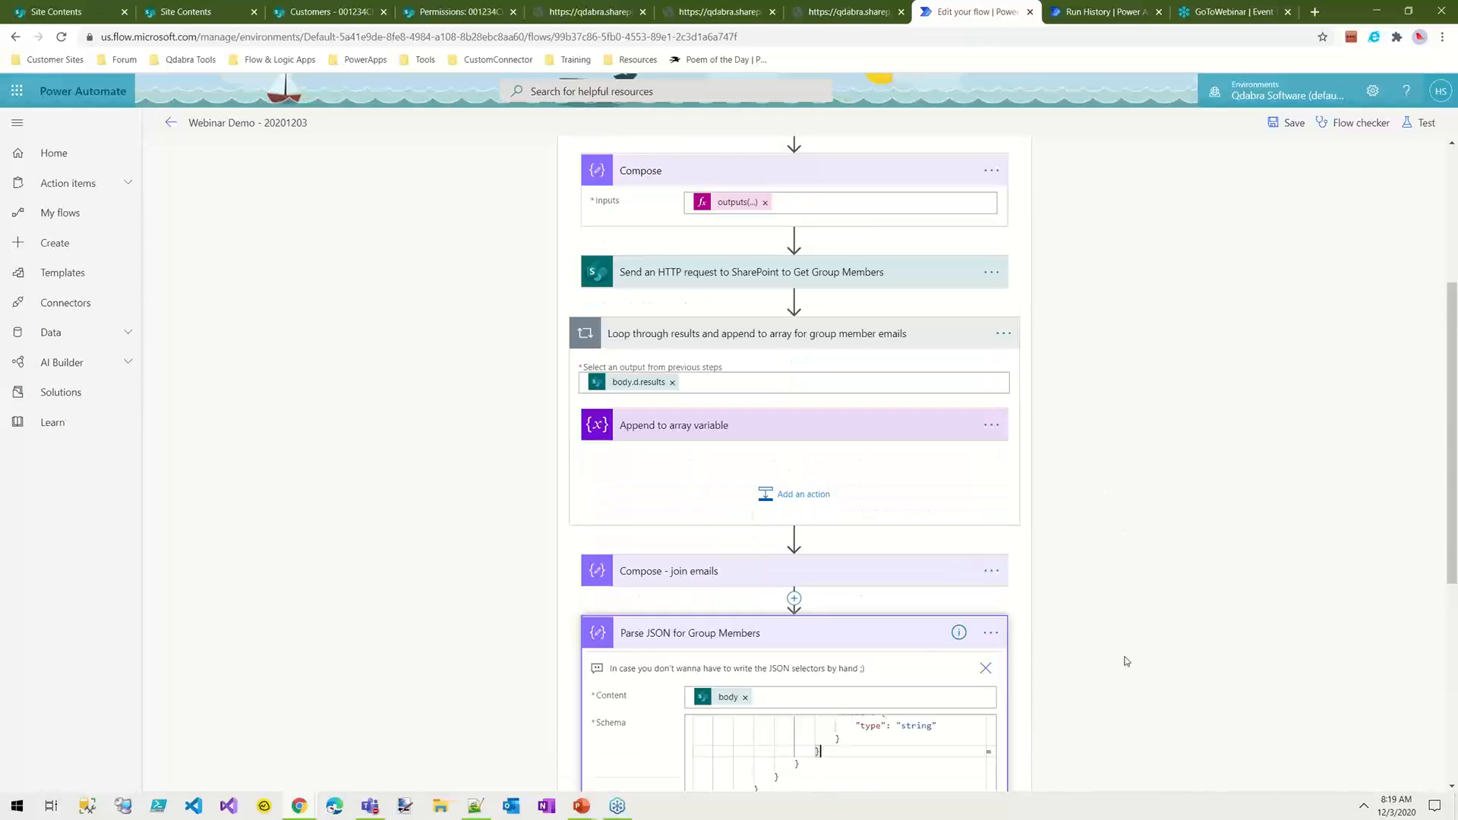
scroll(1122, 660, down, 5)
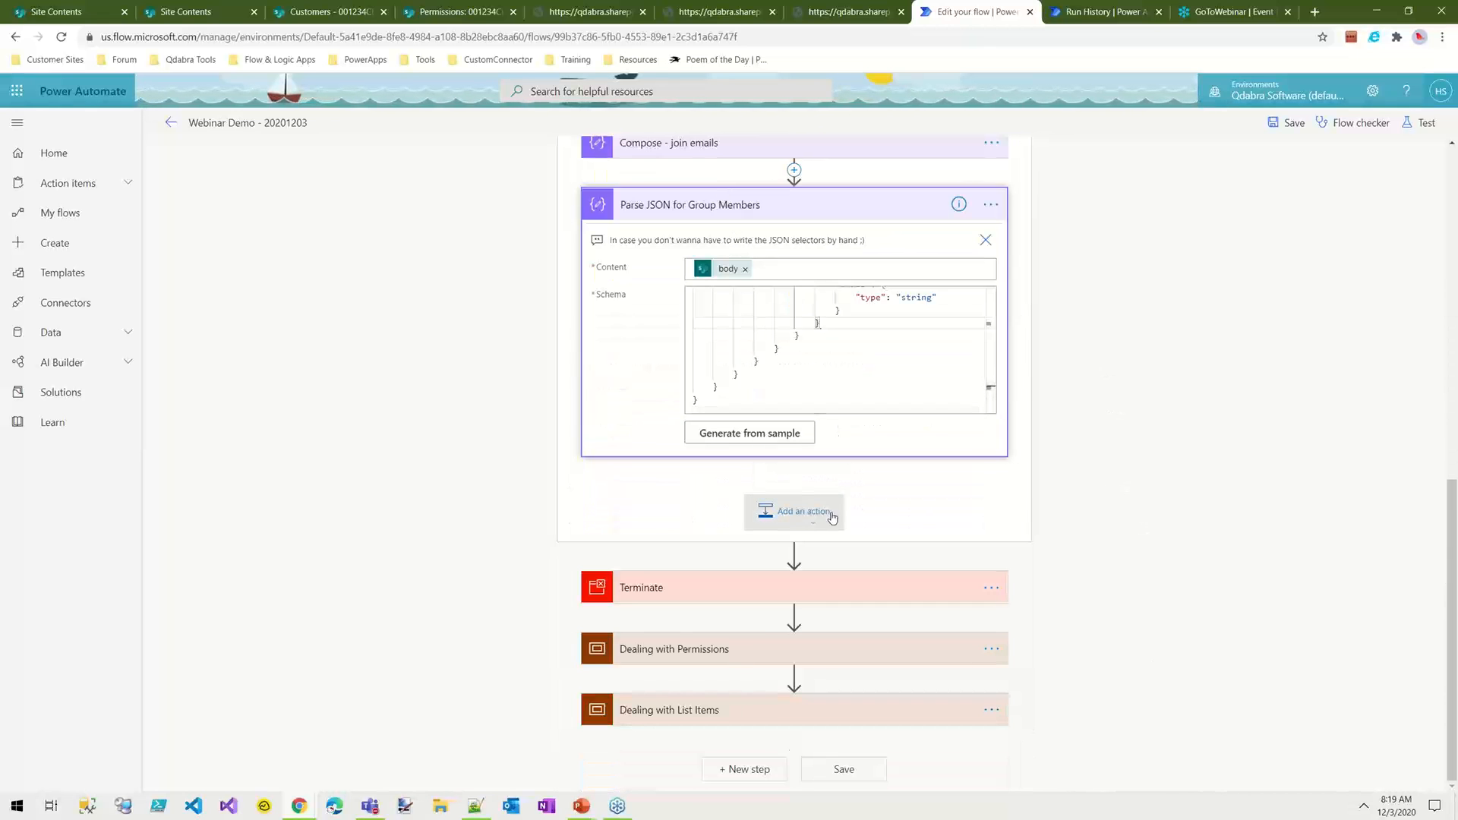
click(807, 514)
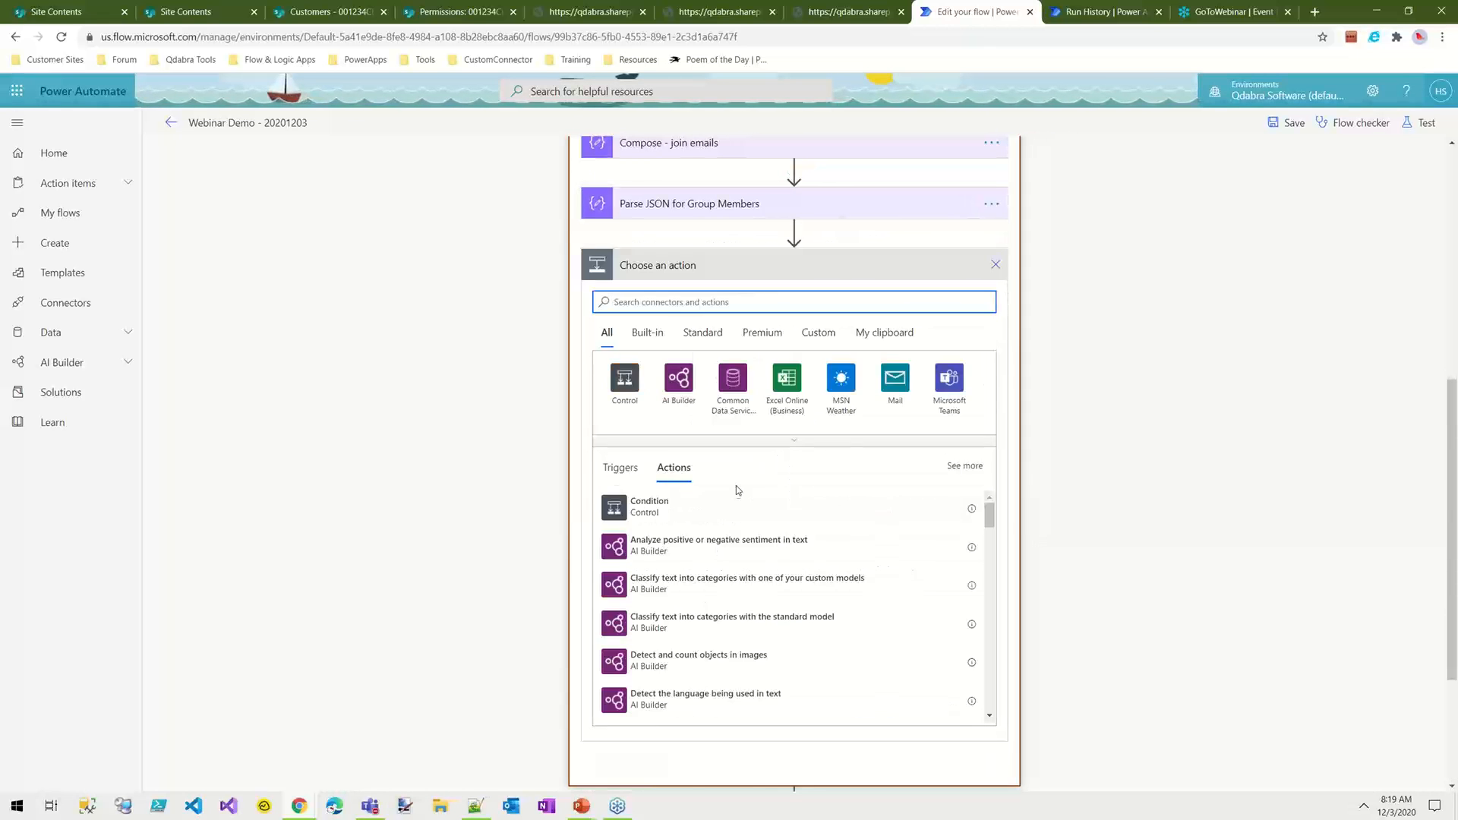
text(apply)
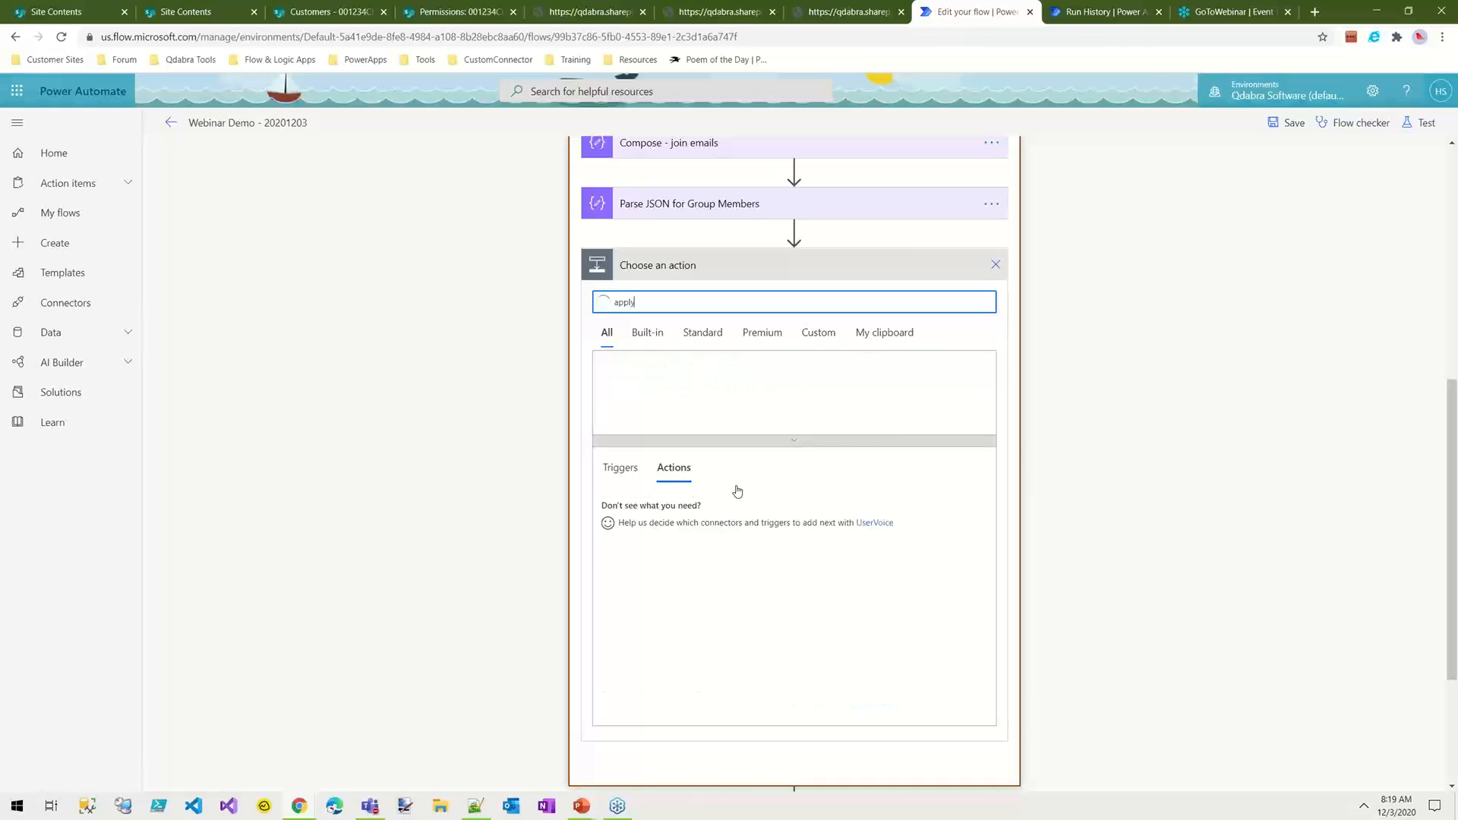
click(643, 506)
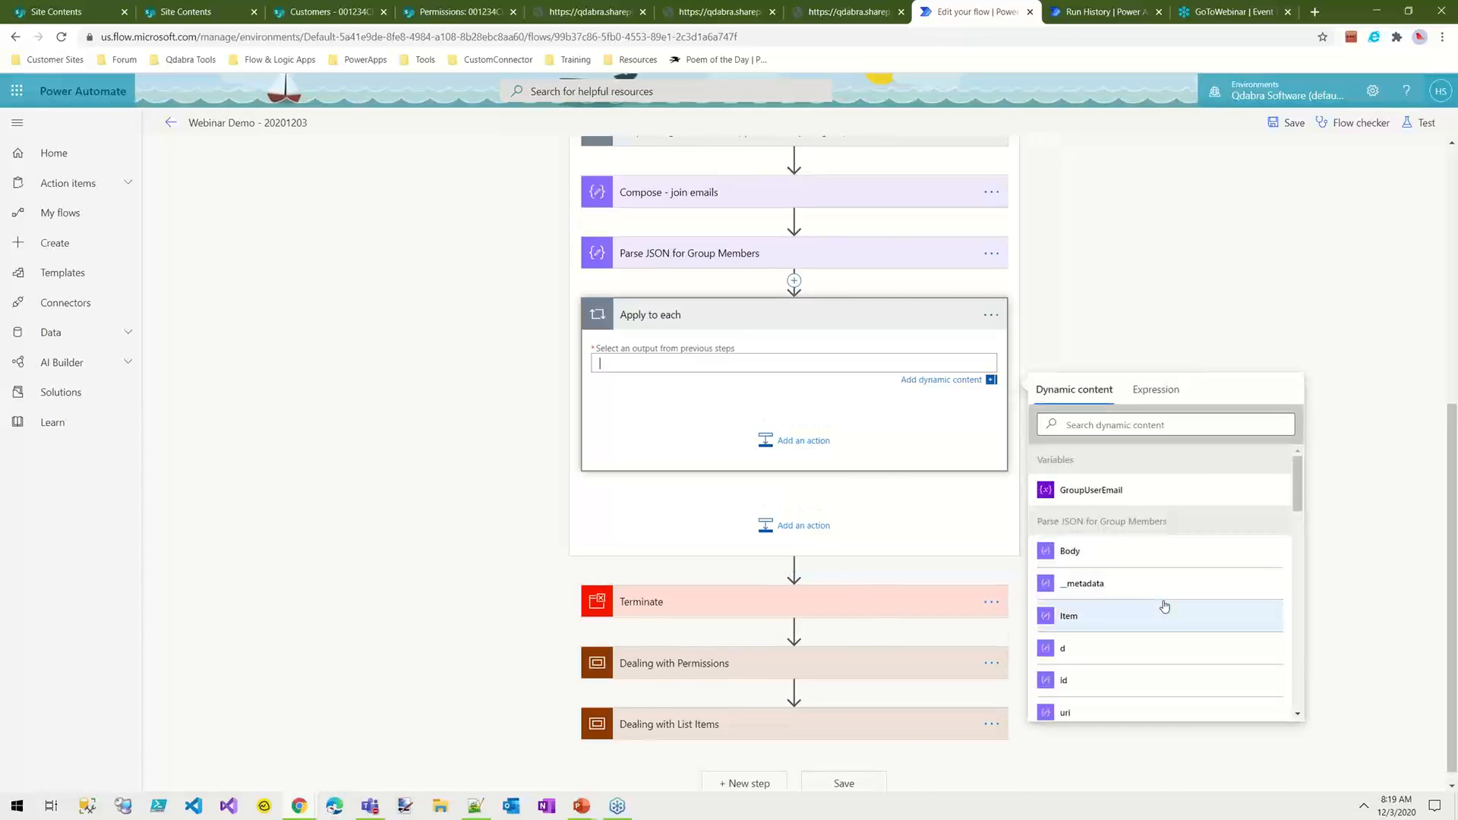
scroll(1161, 600, down, 1)
scroll(1159, 602, down, 2)
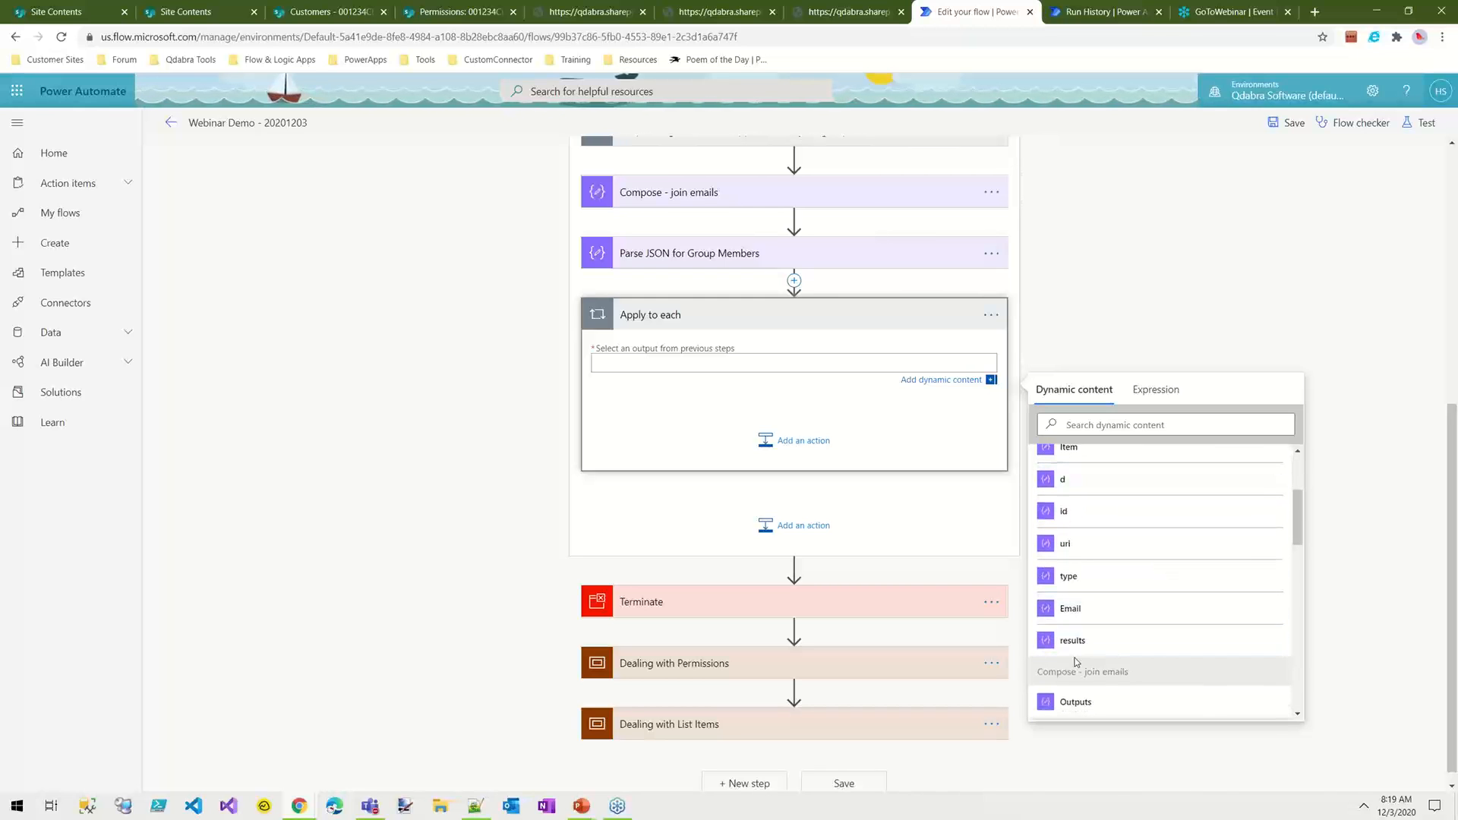
click(1117, 652)
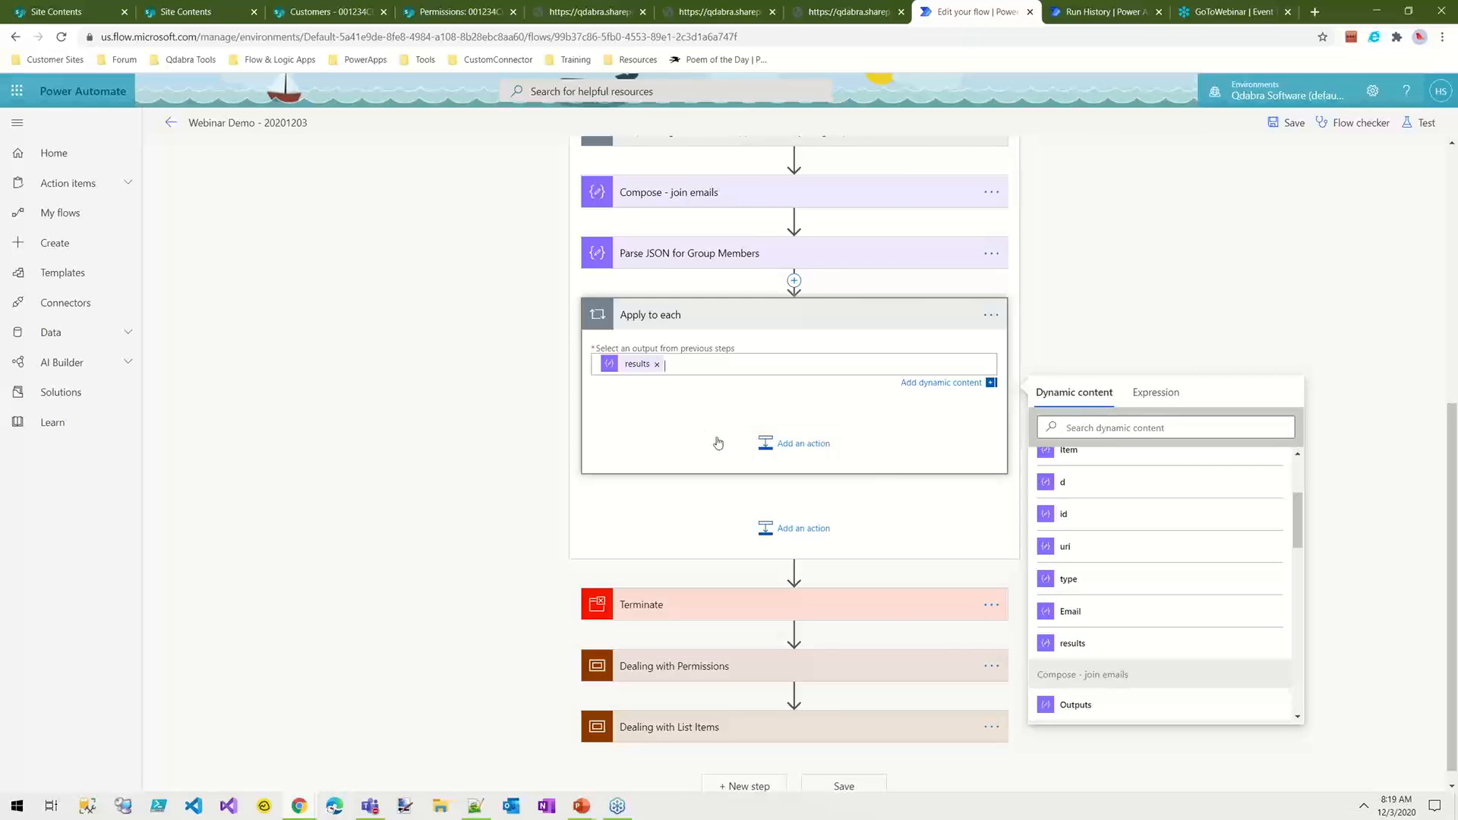
Step: Delete the Apply to each loop that follows Parse JSON for Group Members
click(991, 316)
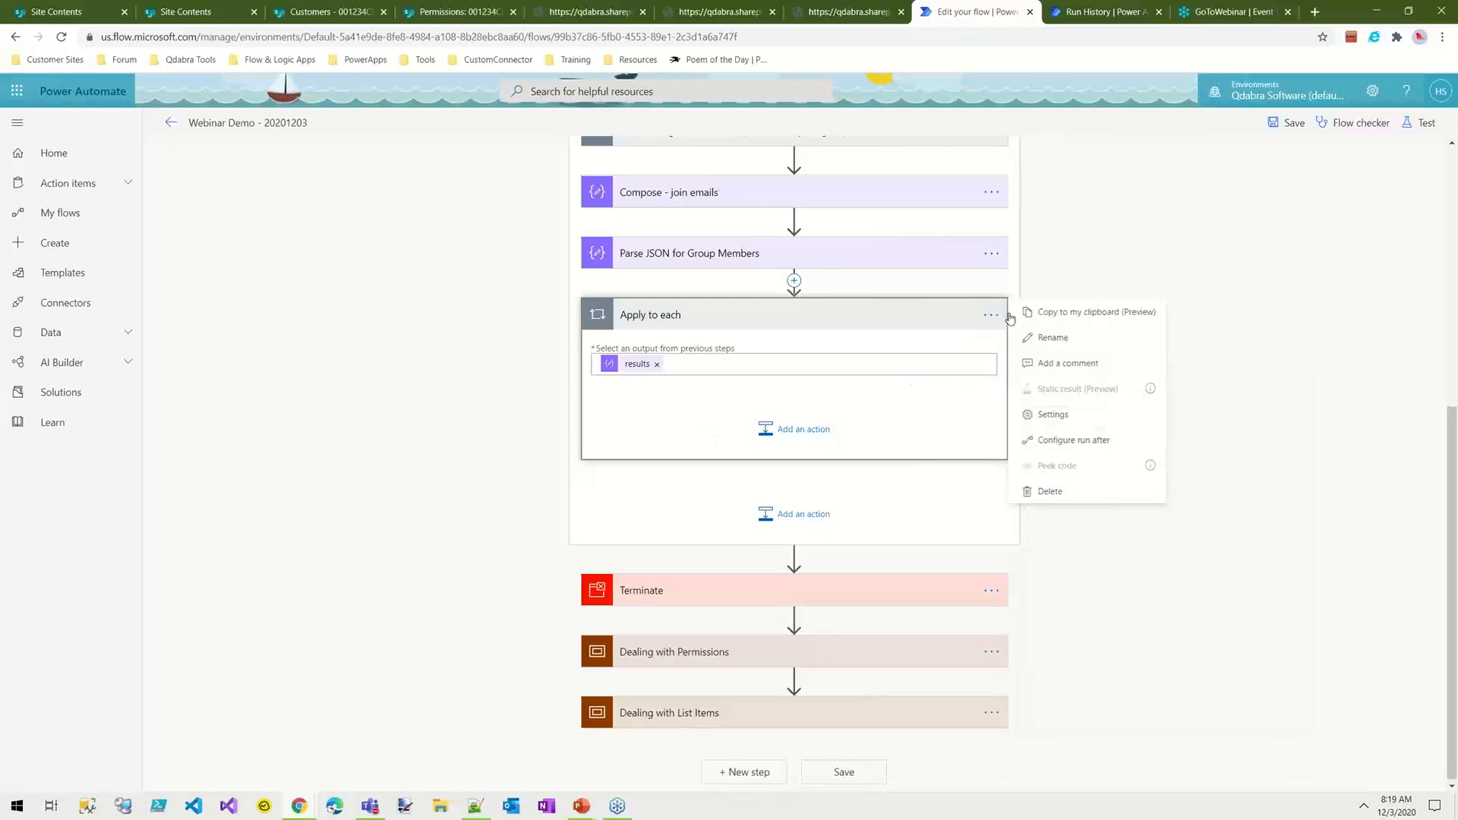
click(1056, 492)
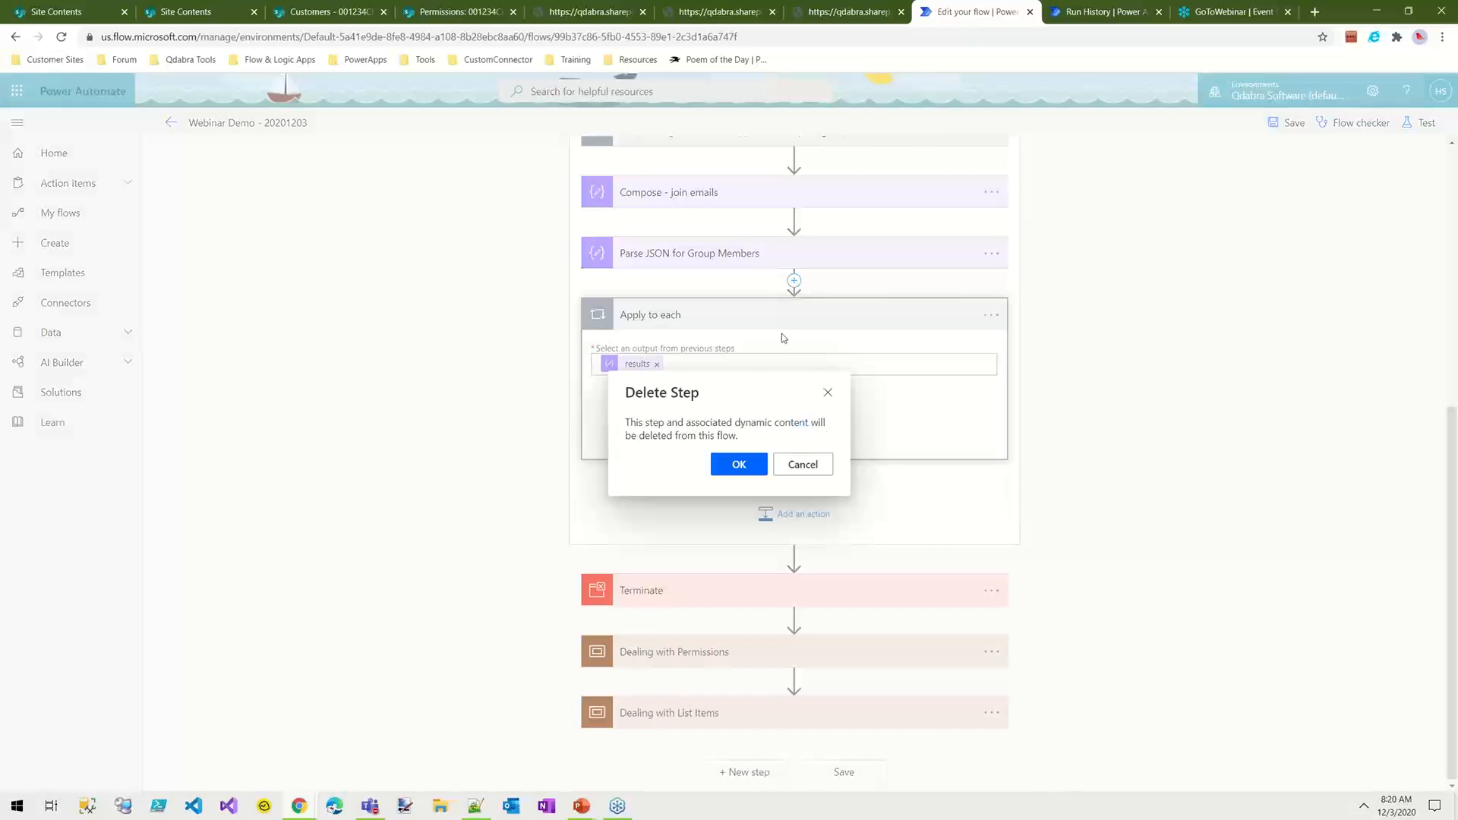
key(Return)
Step: Examine the loop's Append to array variable action and the join expression in Compose - join emails
scroll(1028, 452, up, 4)
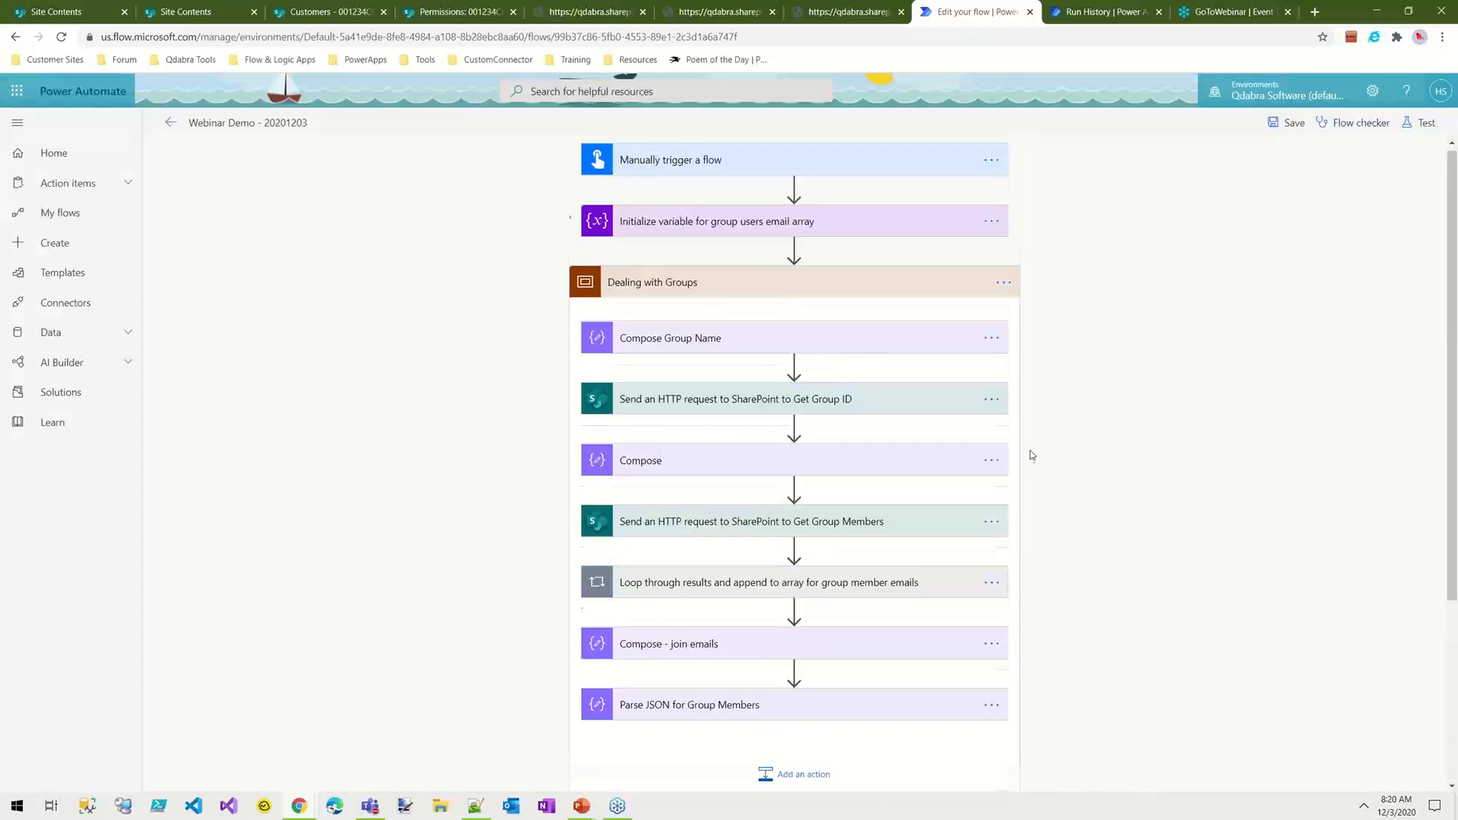
click(695, 591)
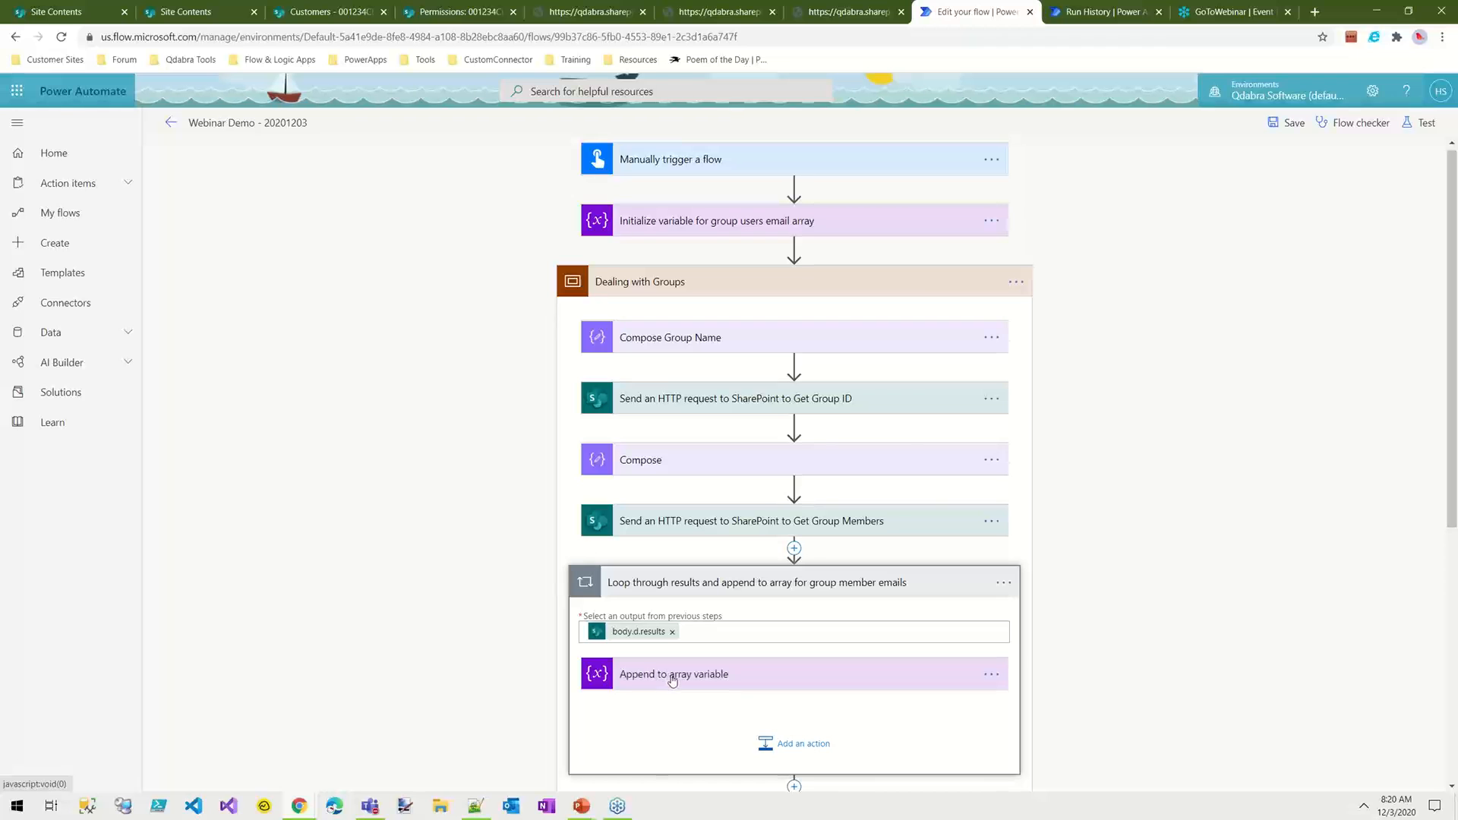
scroll(1105, 664, down, 3)
click(678, 498)
click(739, 707)
scroll(1167, 627, down, 5)
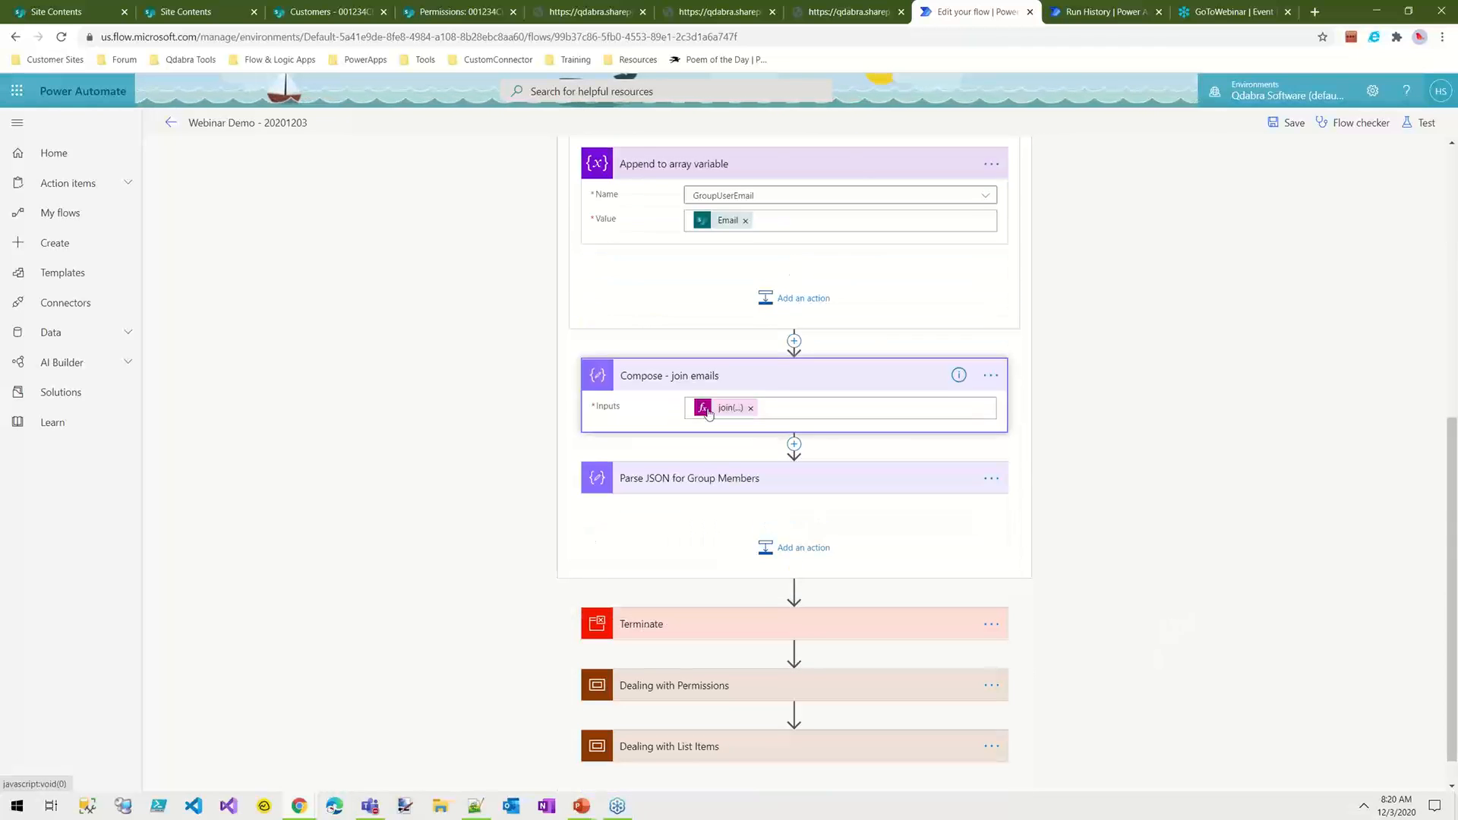
click(731, 408)
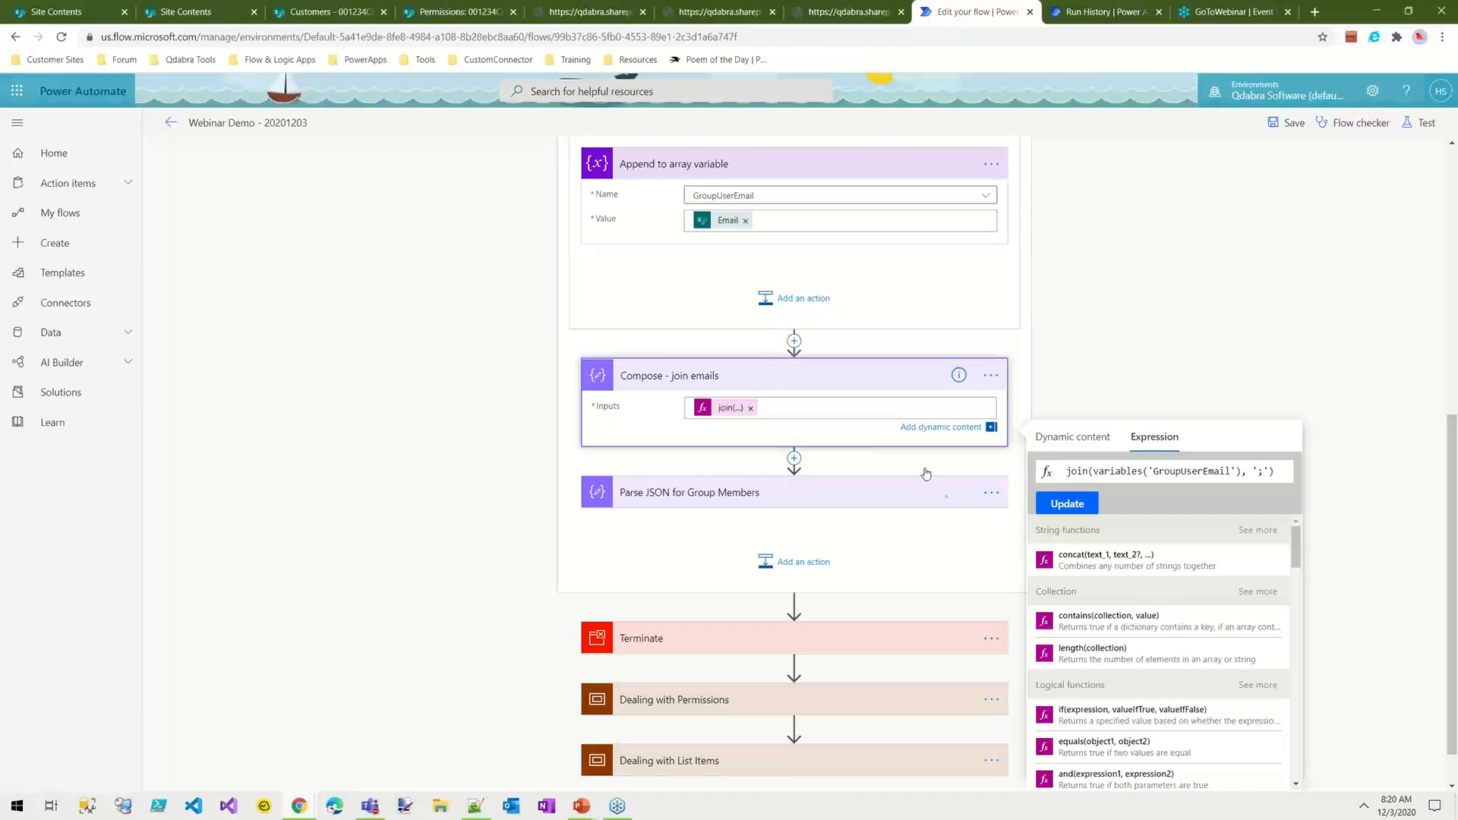
click(1189, 372)
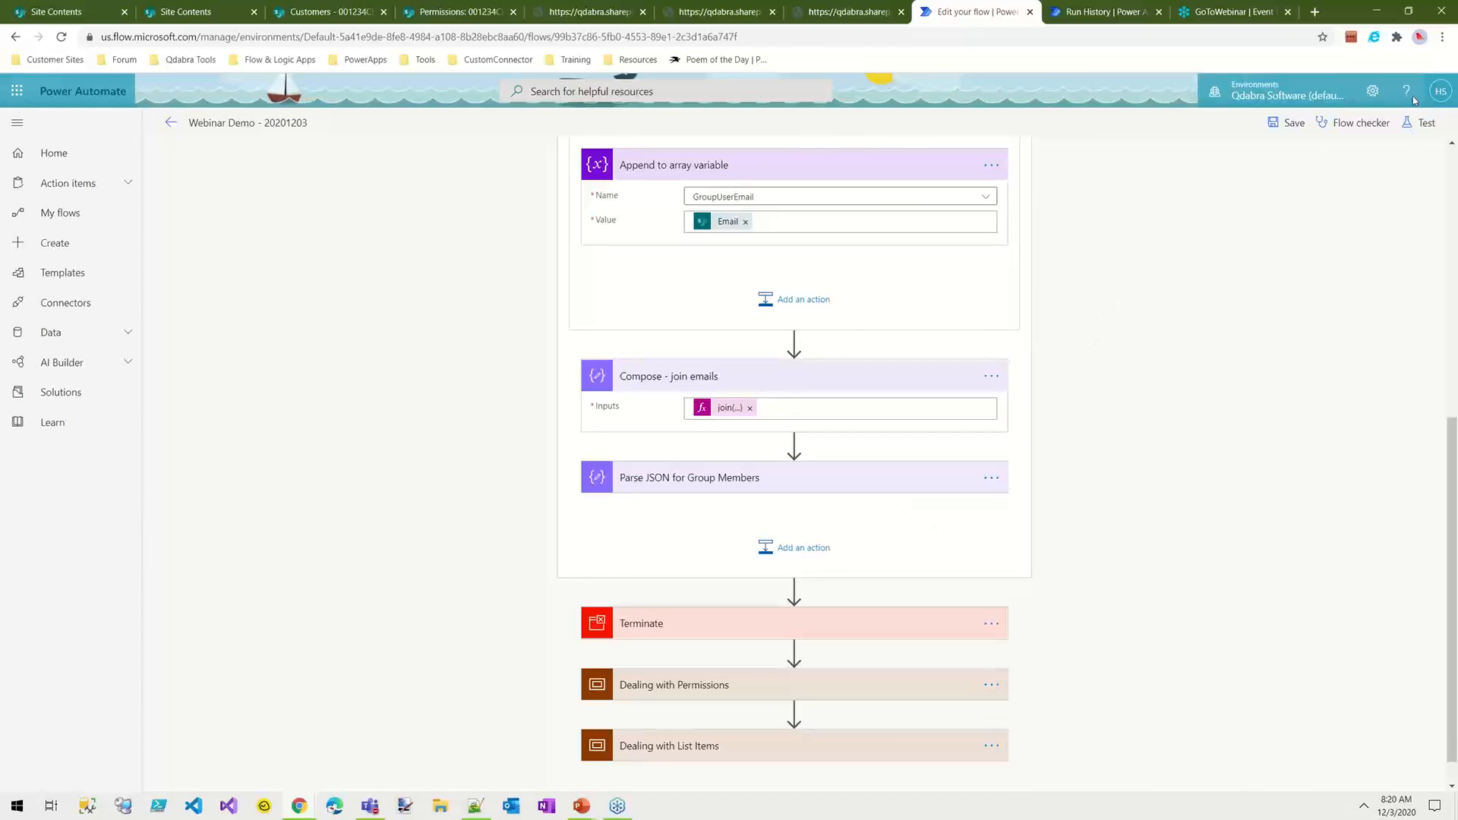
Step: Save the flow and test it using data from a previous run
click(1290, 124)
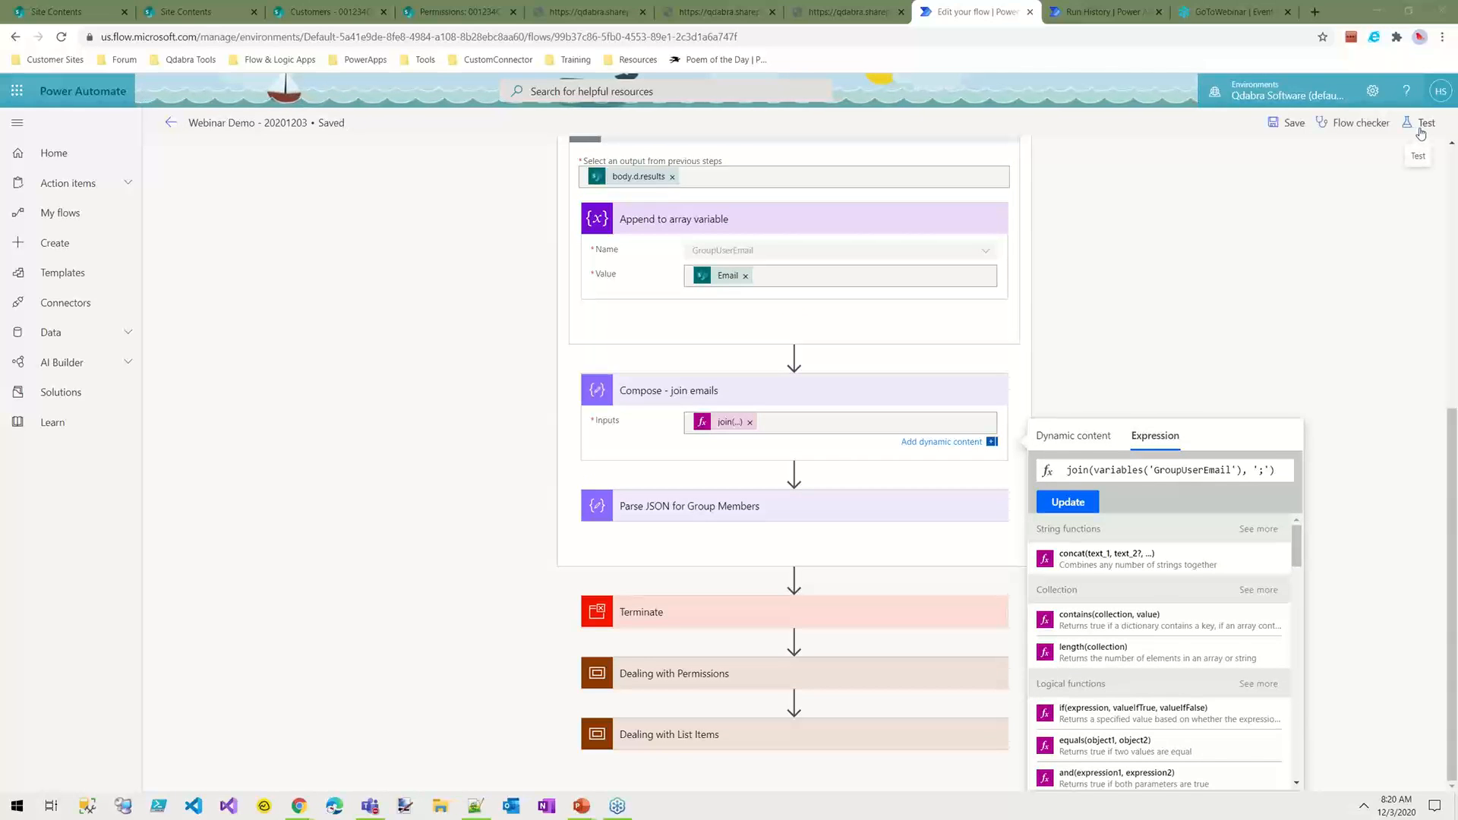
click(1419, 125)
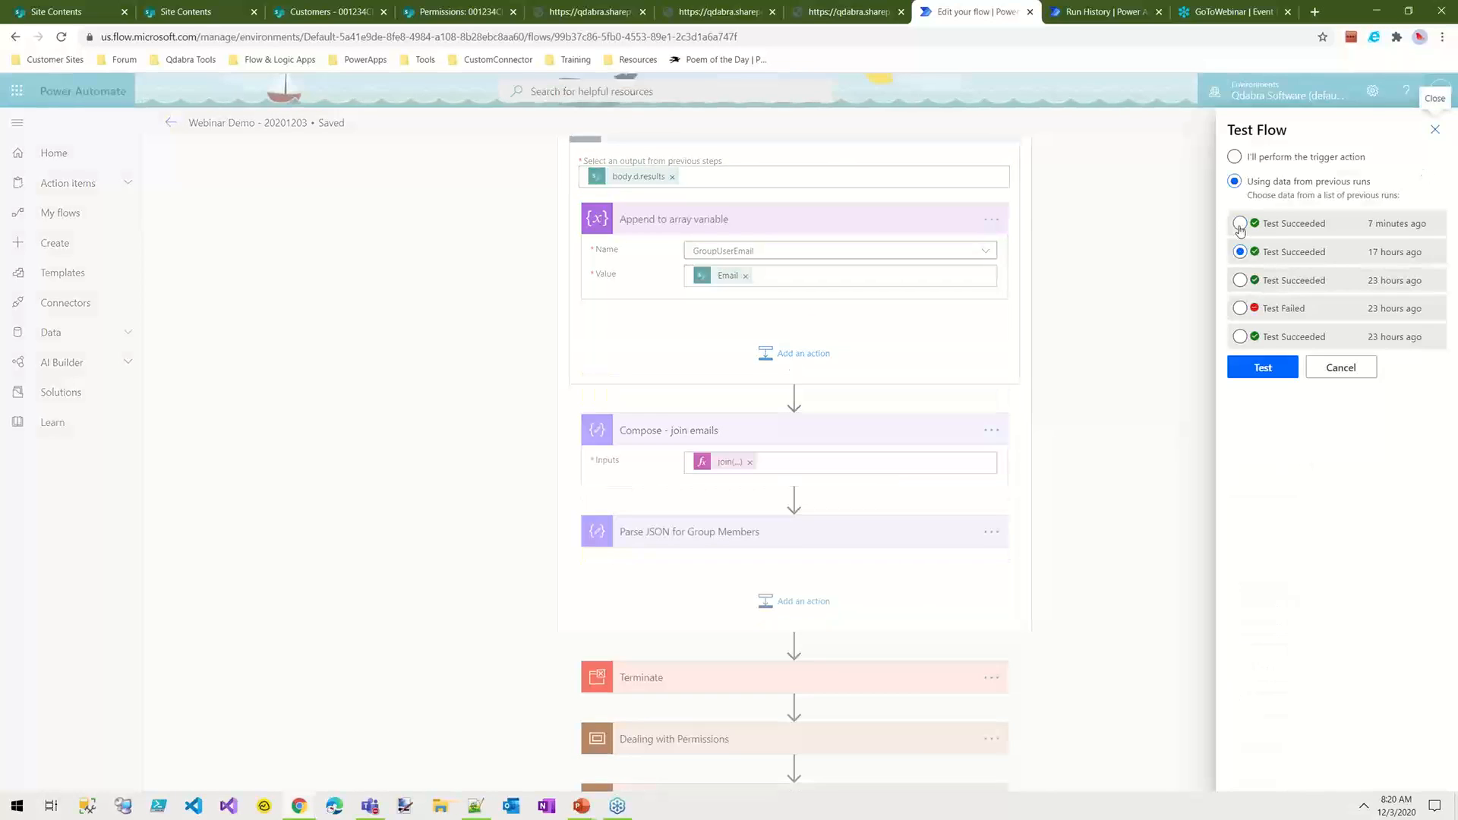
click(1282, 378)
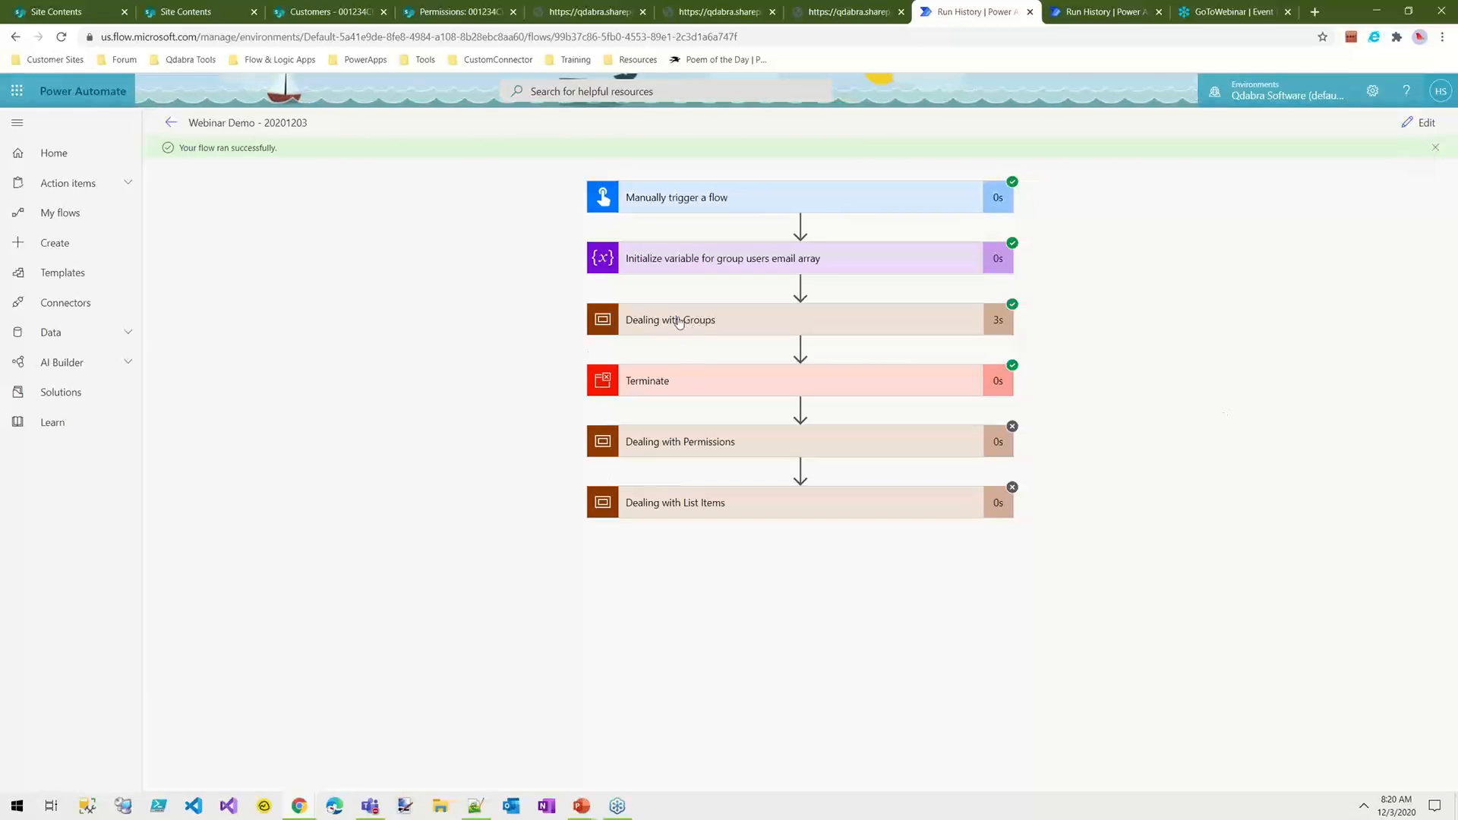
Step: Expand Dealing with Groups in the run results and examine the group ID produced by the Compose action
click(690, 322)
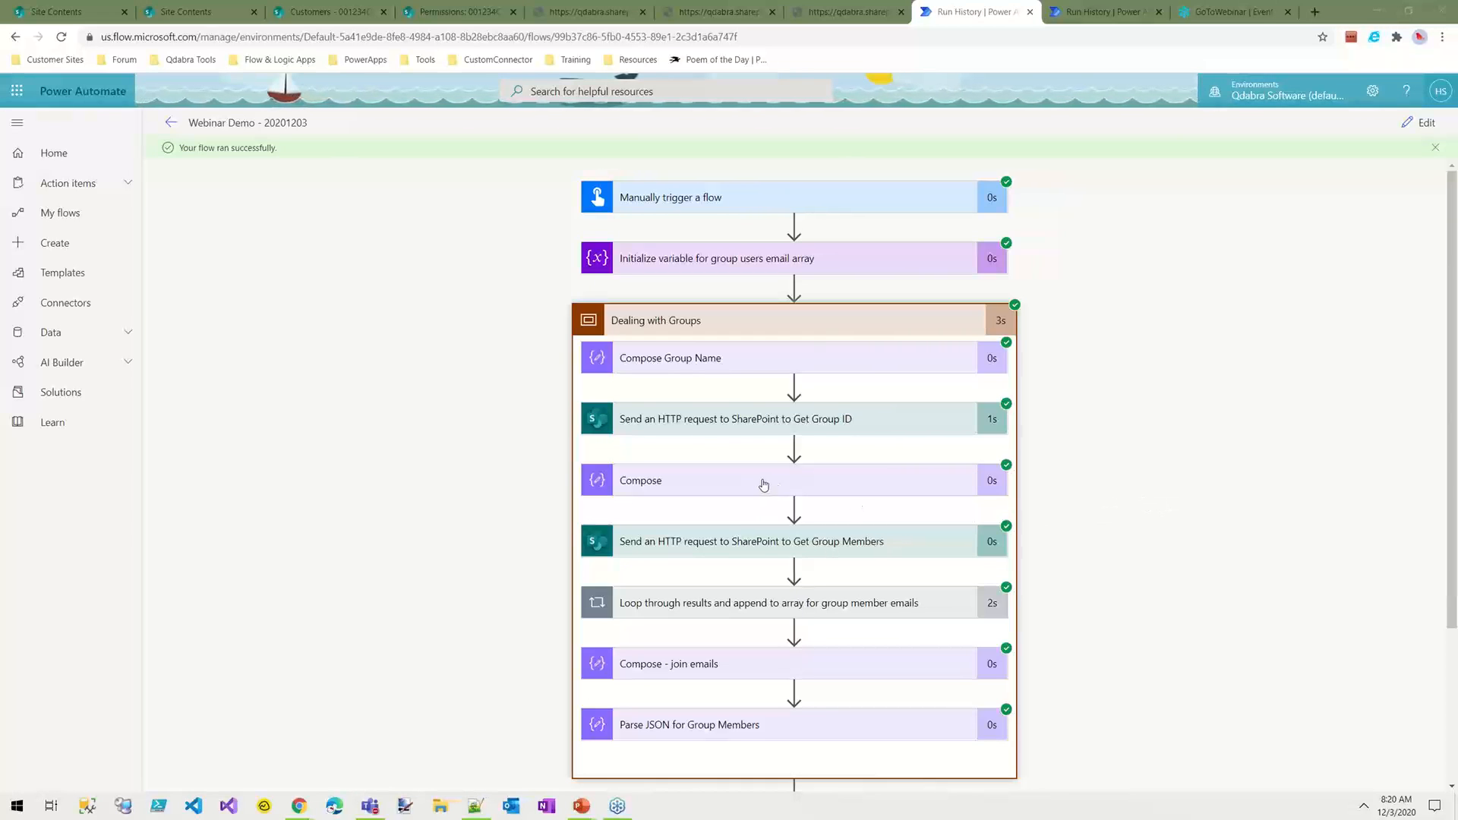
click(808, 488)
drag(638, 581, 618, 578)
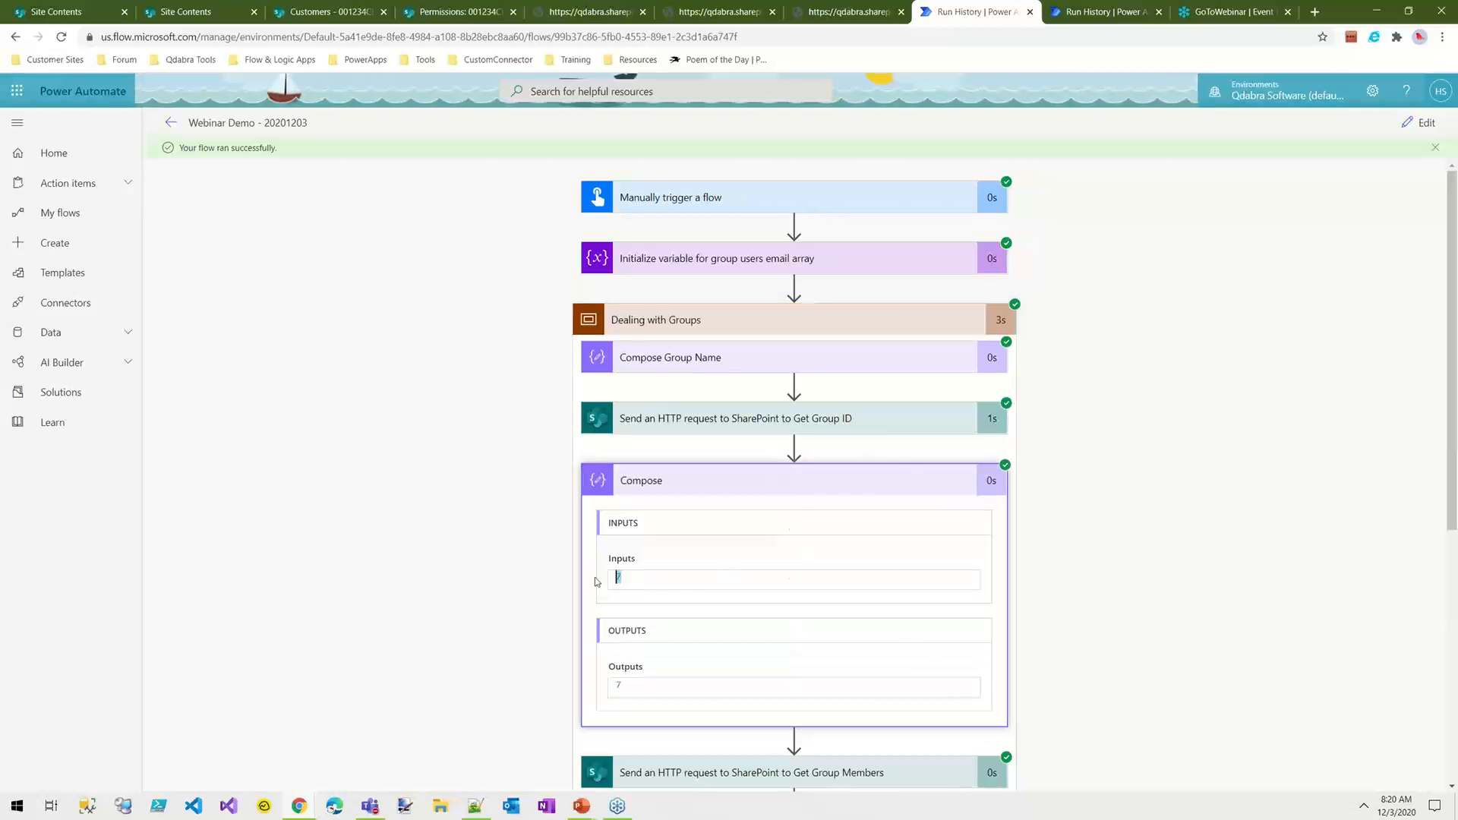
click(699, 481)
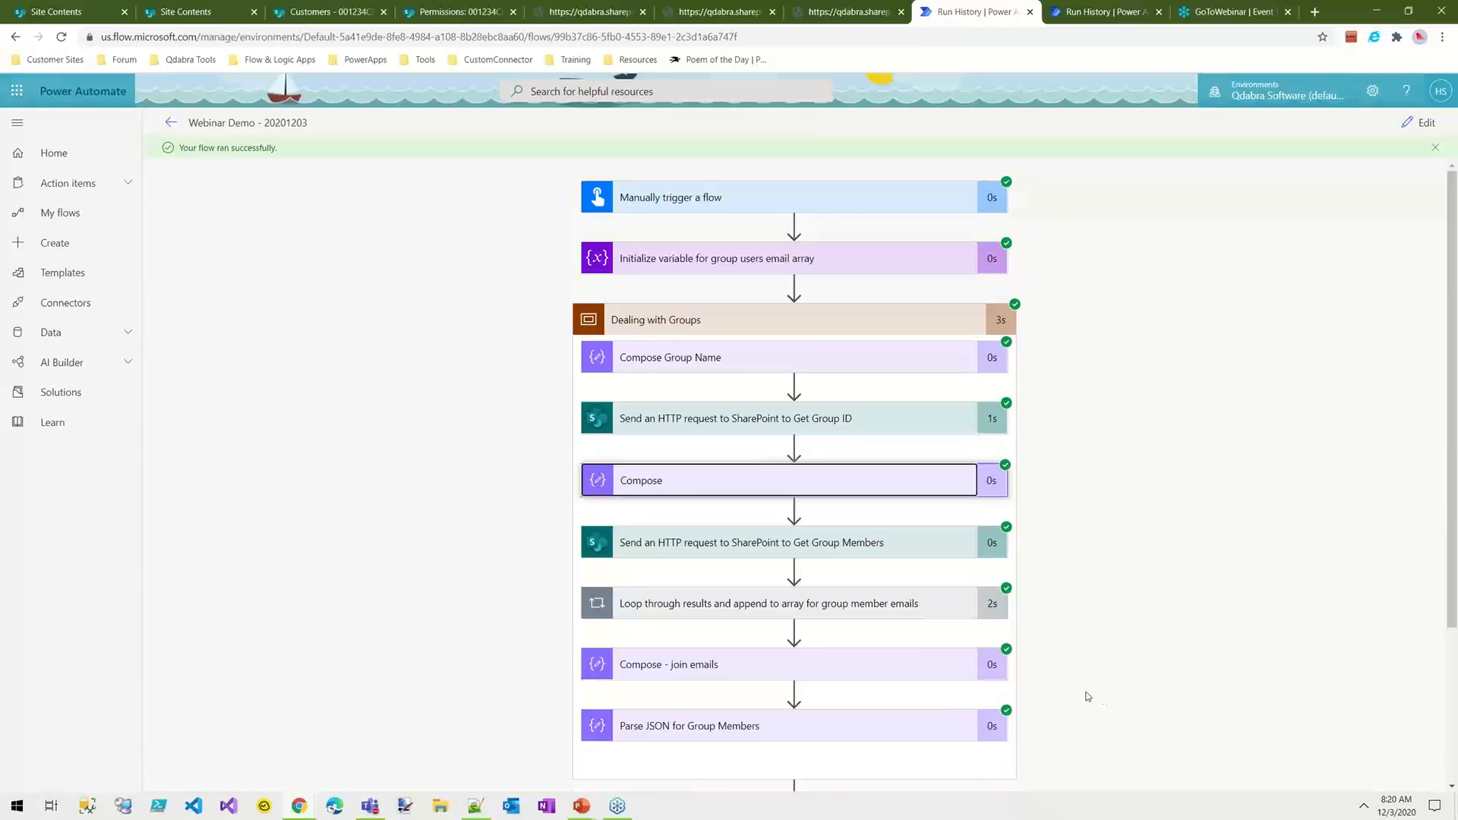
Step: Expand Parse JSON for Group Members in the run results to examine its content, schema and output body
scroll(1081, 689, down, 3)
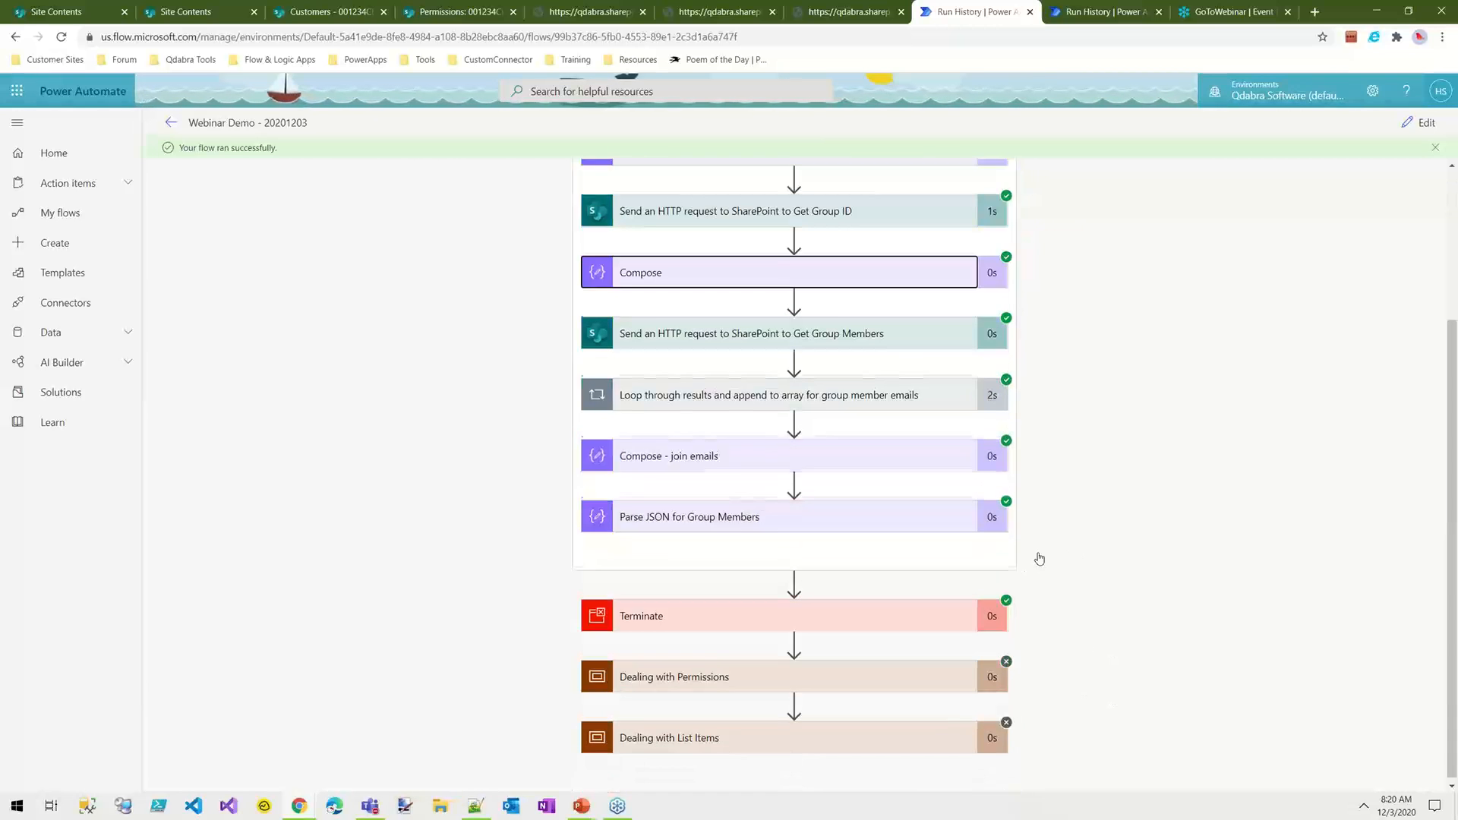
click(714, 516)
scroll(1047, 699, down, 4)
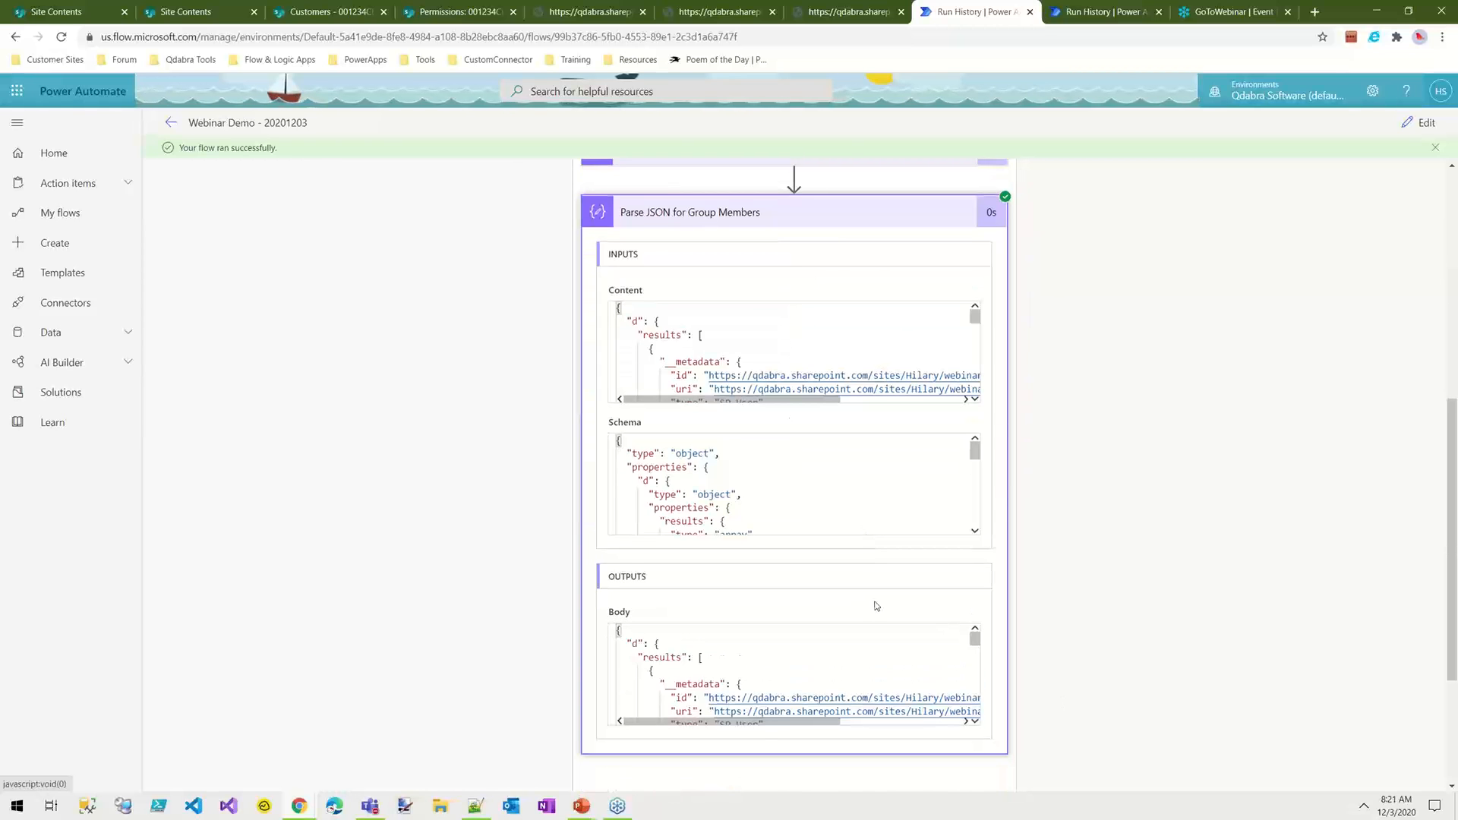
drag(975, 640, 1104, 583)
Step: Expand the group member emails loop and step through to iteration 4, examining the value appended to GroupUserEmail
scroll(1103, 584, up, 7)
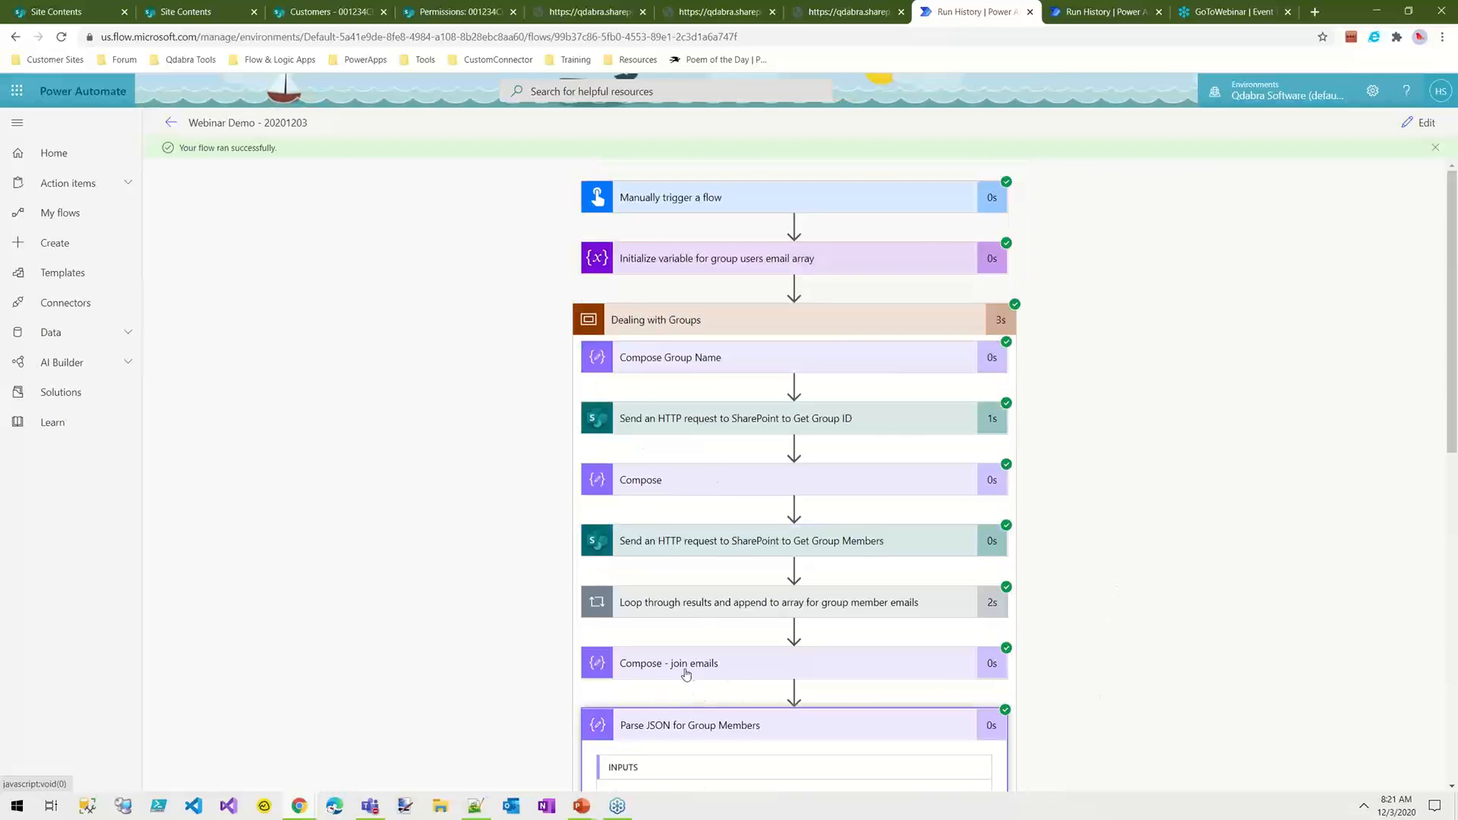
click(703, 612)
click(972, 640)
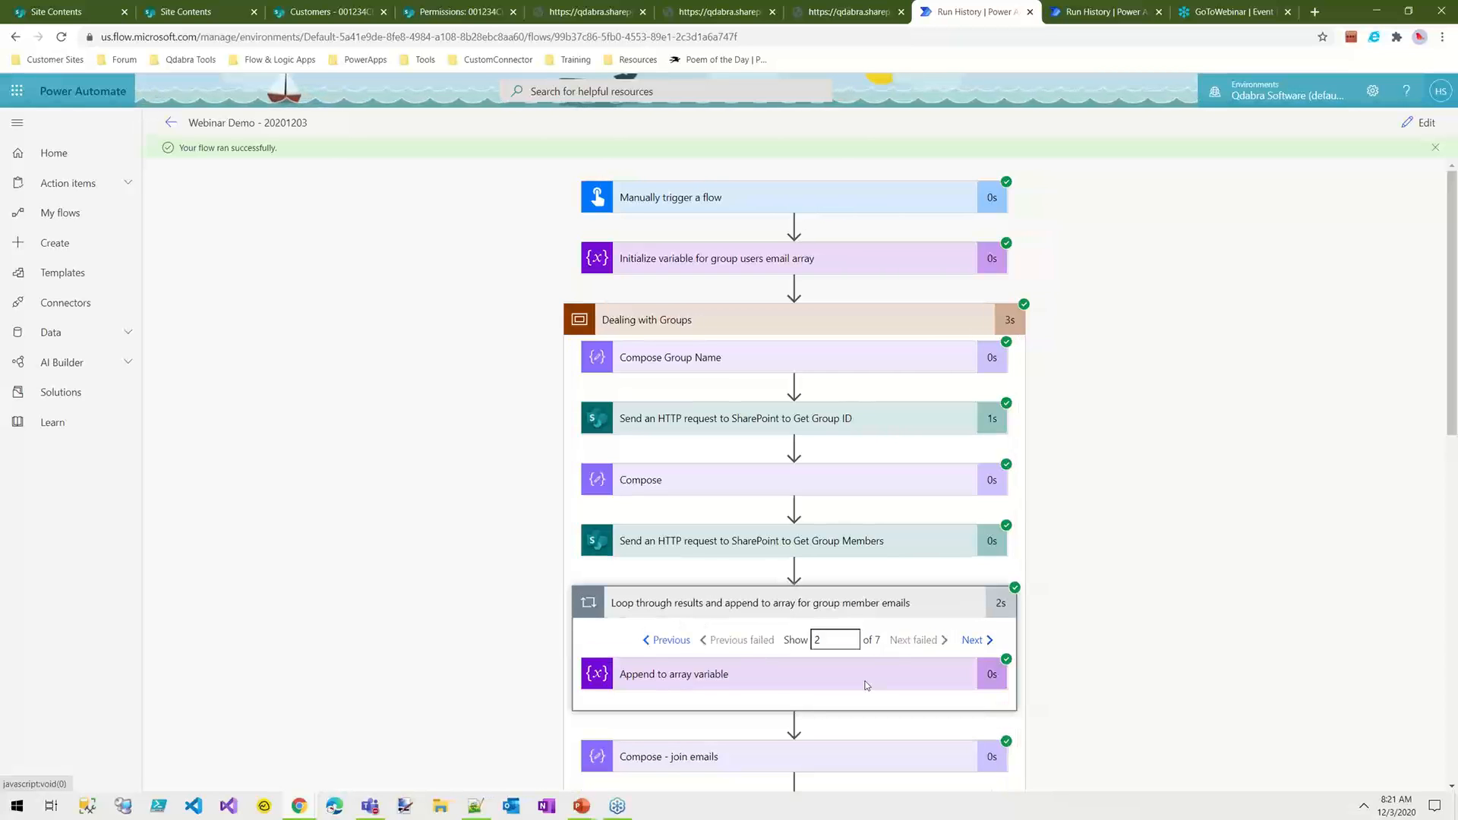
click(721, 687)
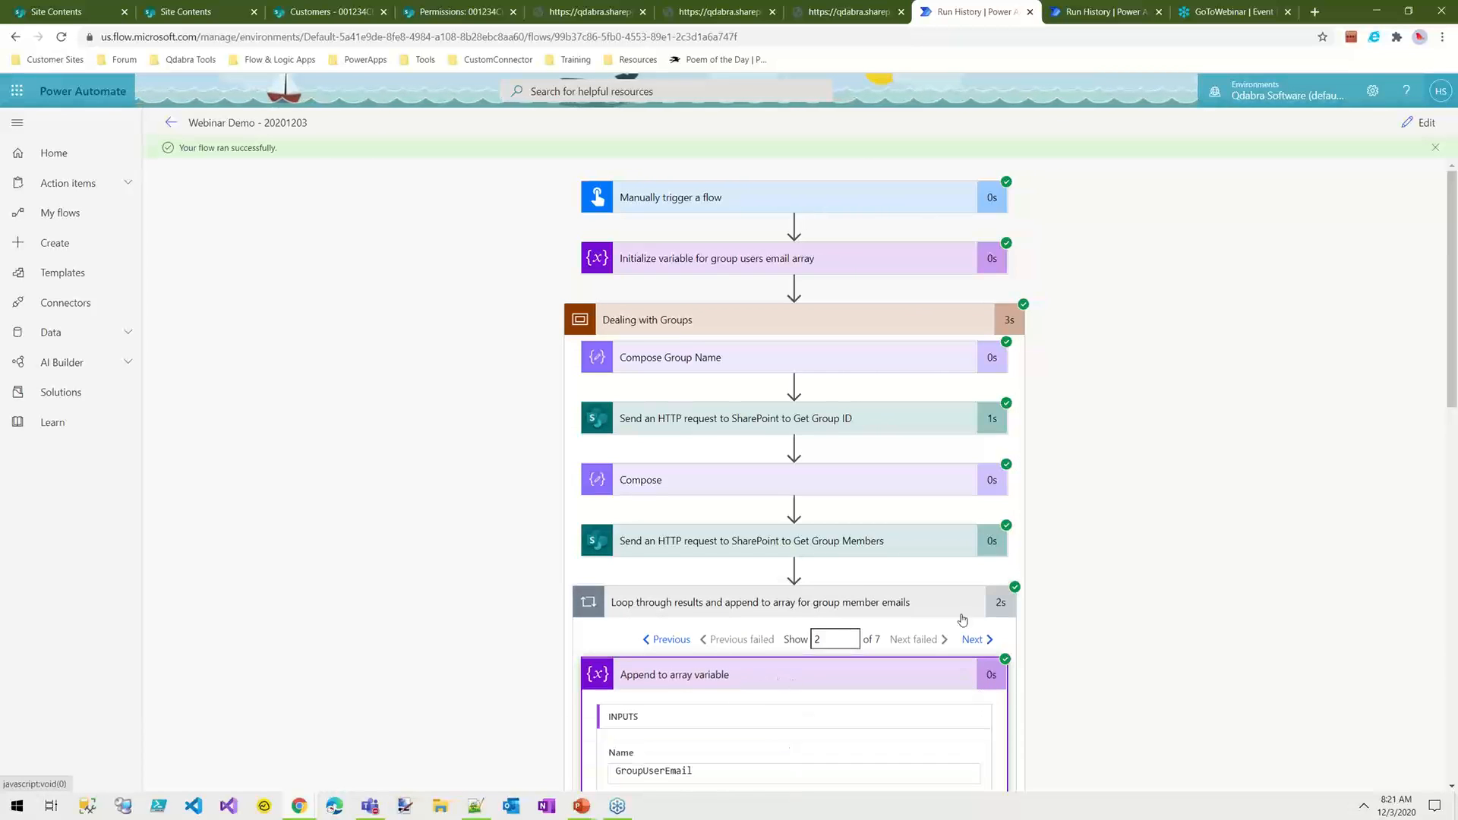
scroll(1124, 654, down, 2)
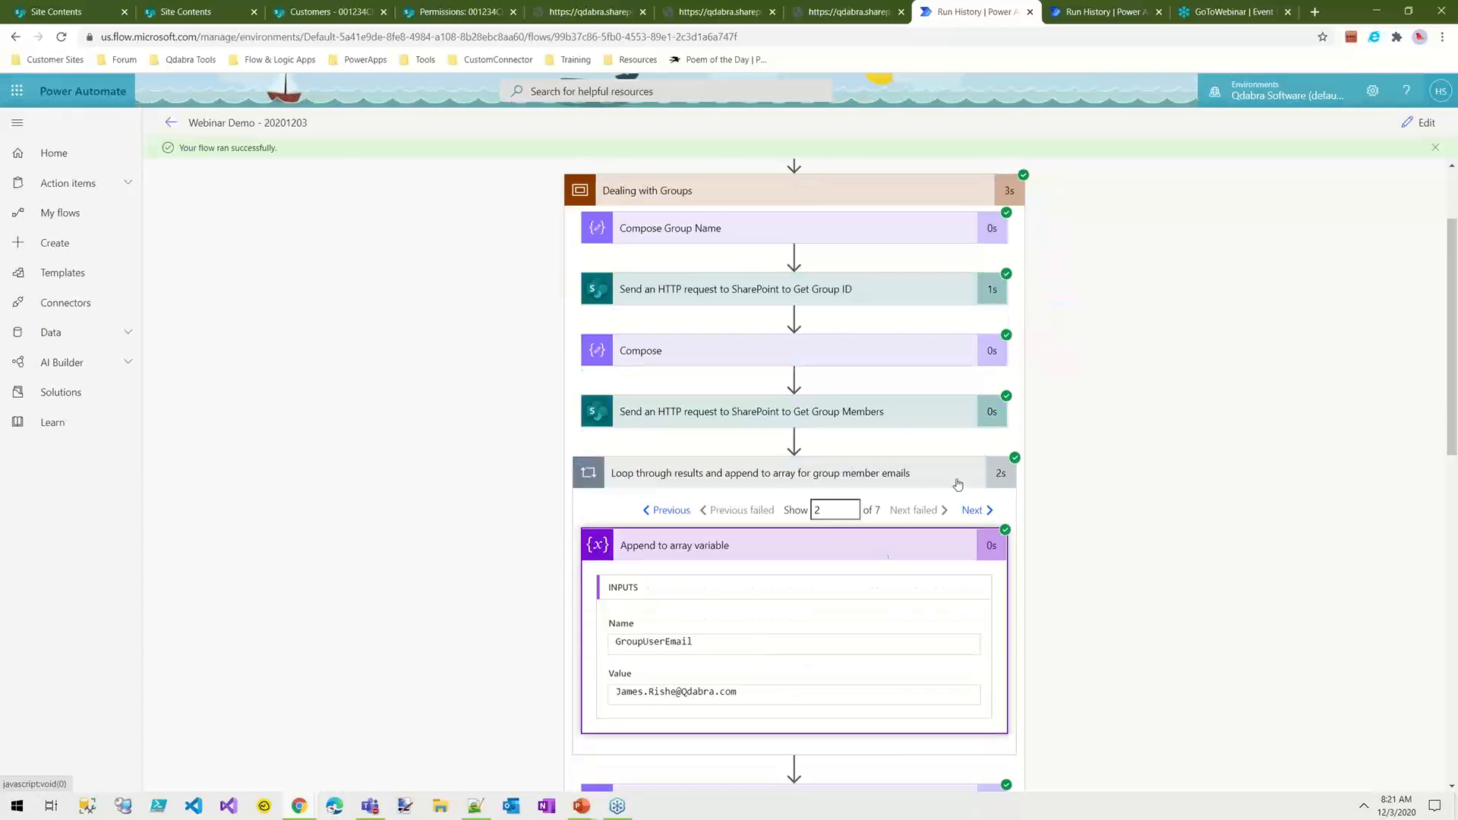
click(986, 512)
click(990, 519)
Step: Expand Compose - join emails in the run results to examine the joined email string
scroll(1049, 472, down, 2)
scroll(1050, 471, down, 6)
click(824, 261)
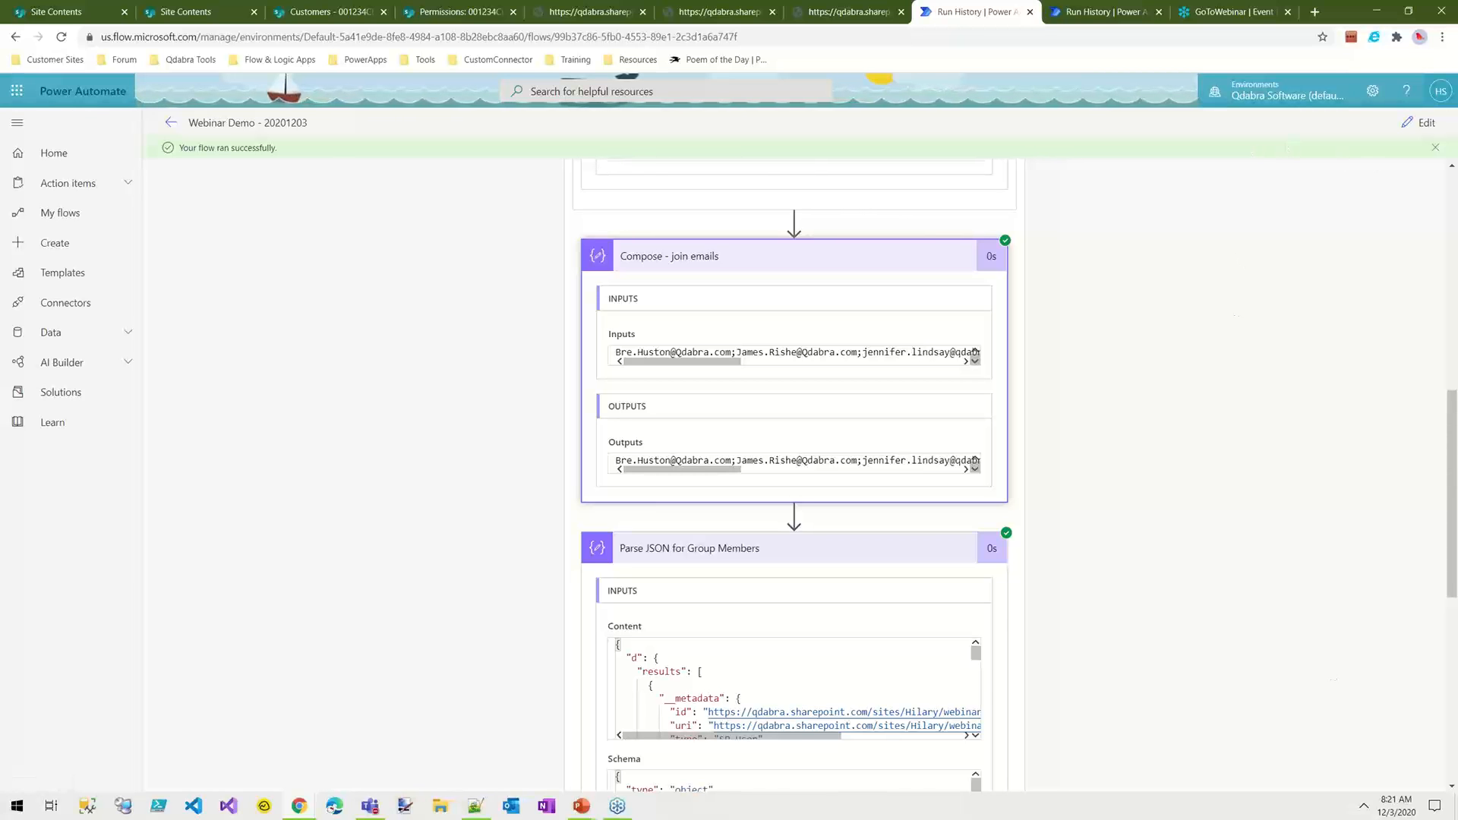
Step: Collapse the Dealing with Groups scope and reopen the flow for editing
scroll(455, 341, up, 10)
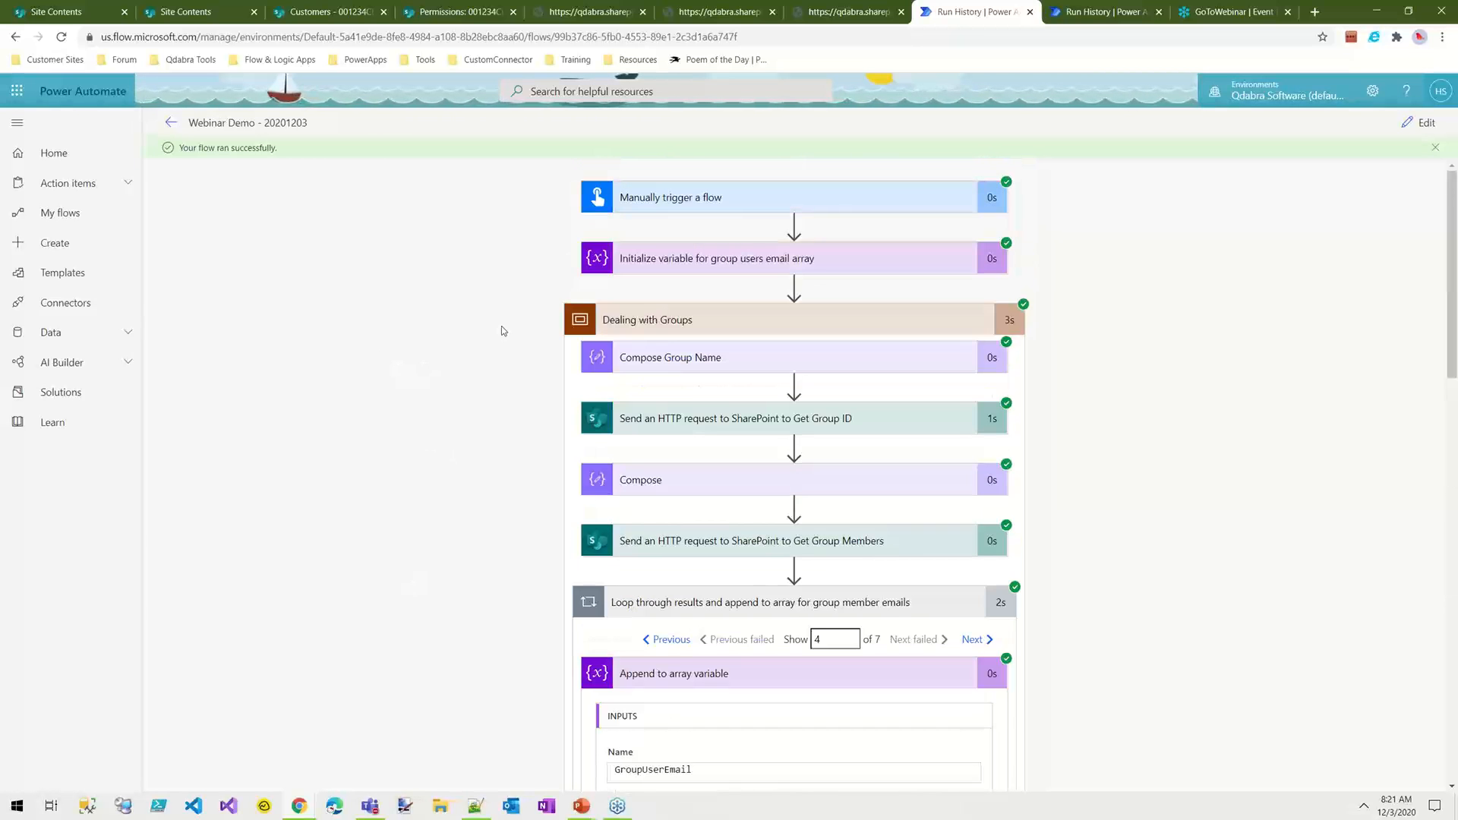
click(718, 317)
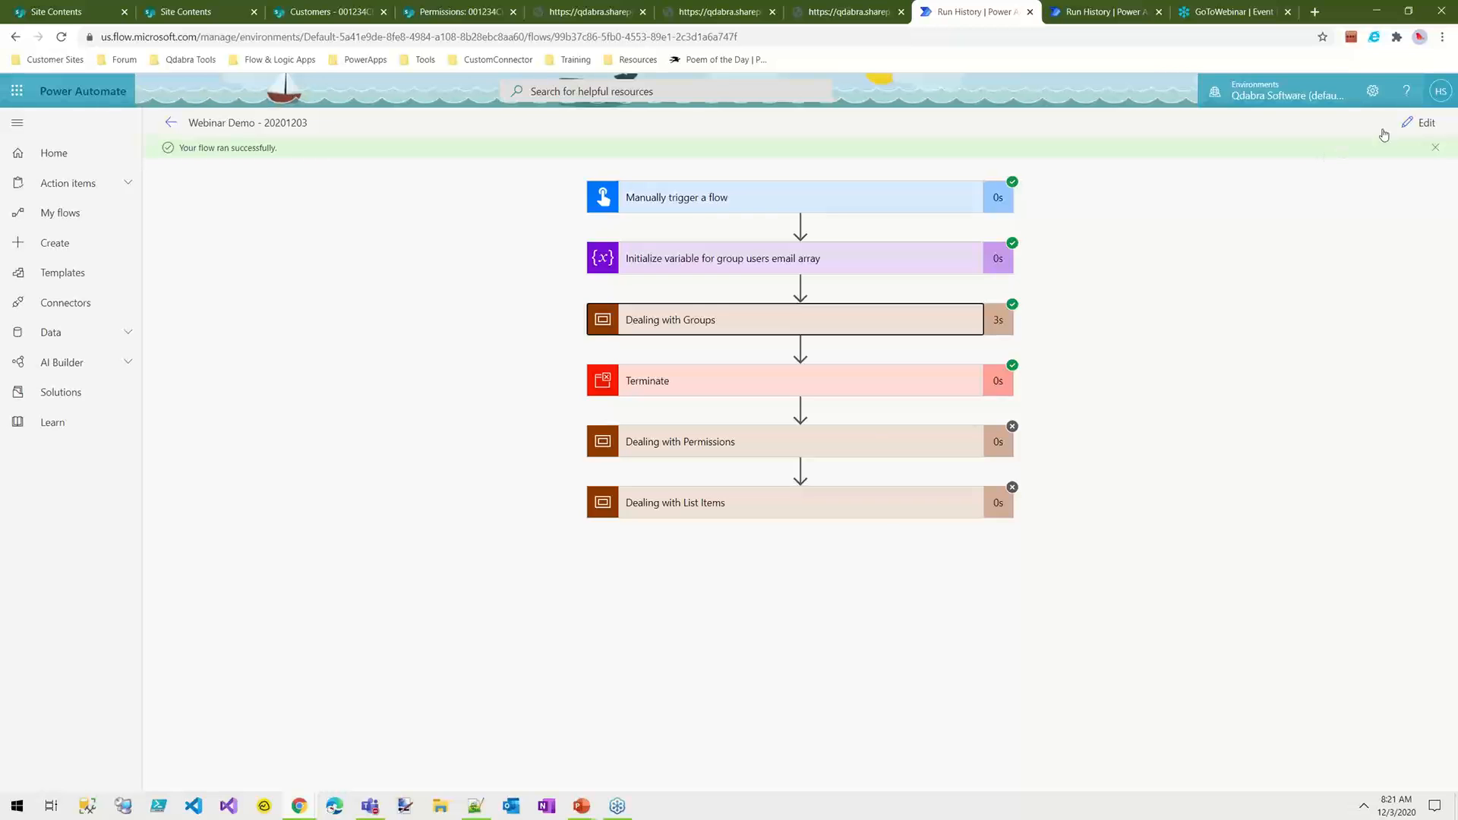
click(1426, 125)
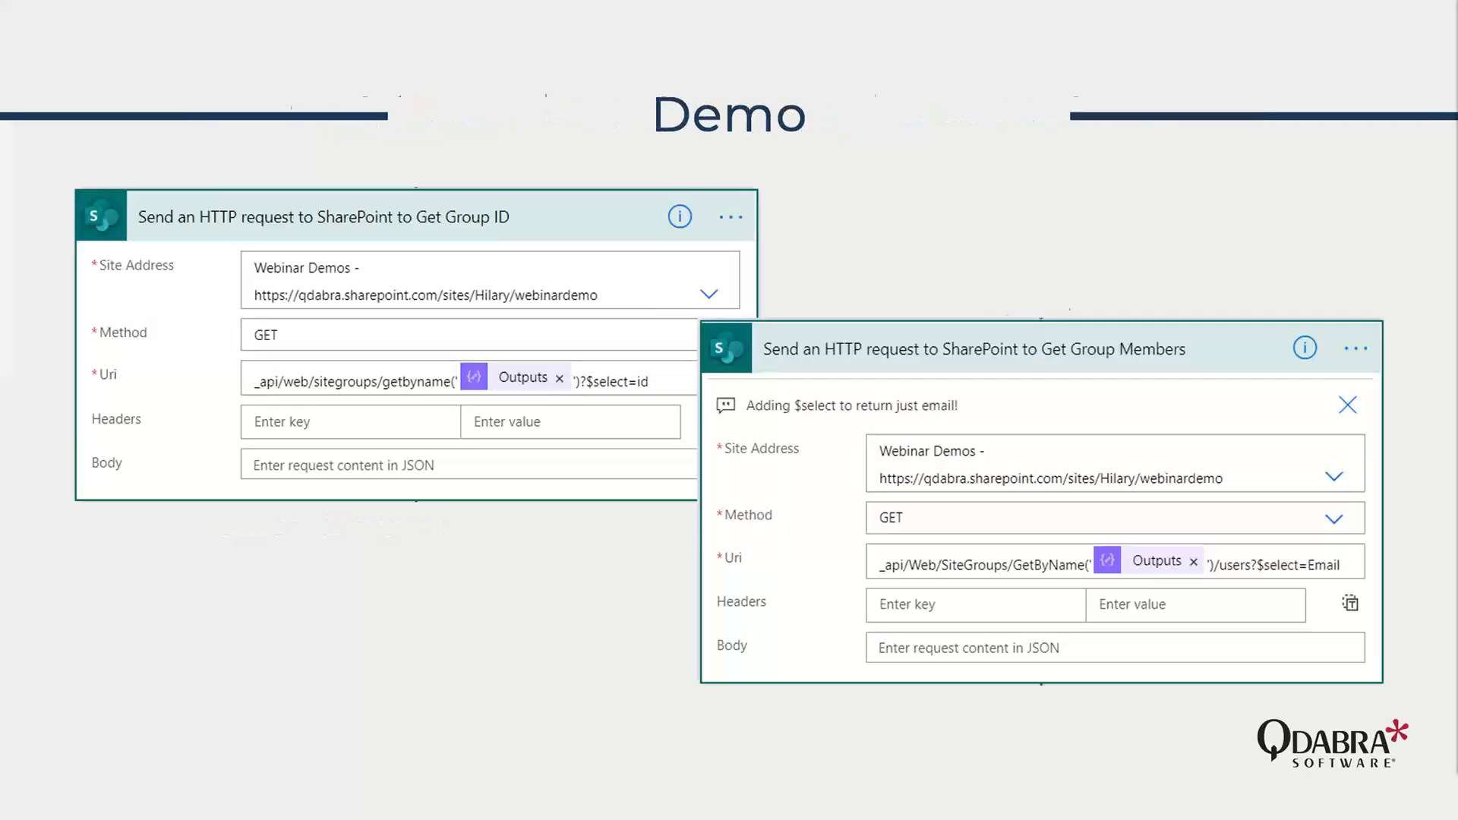
key(Right)
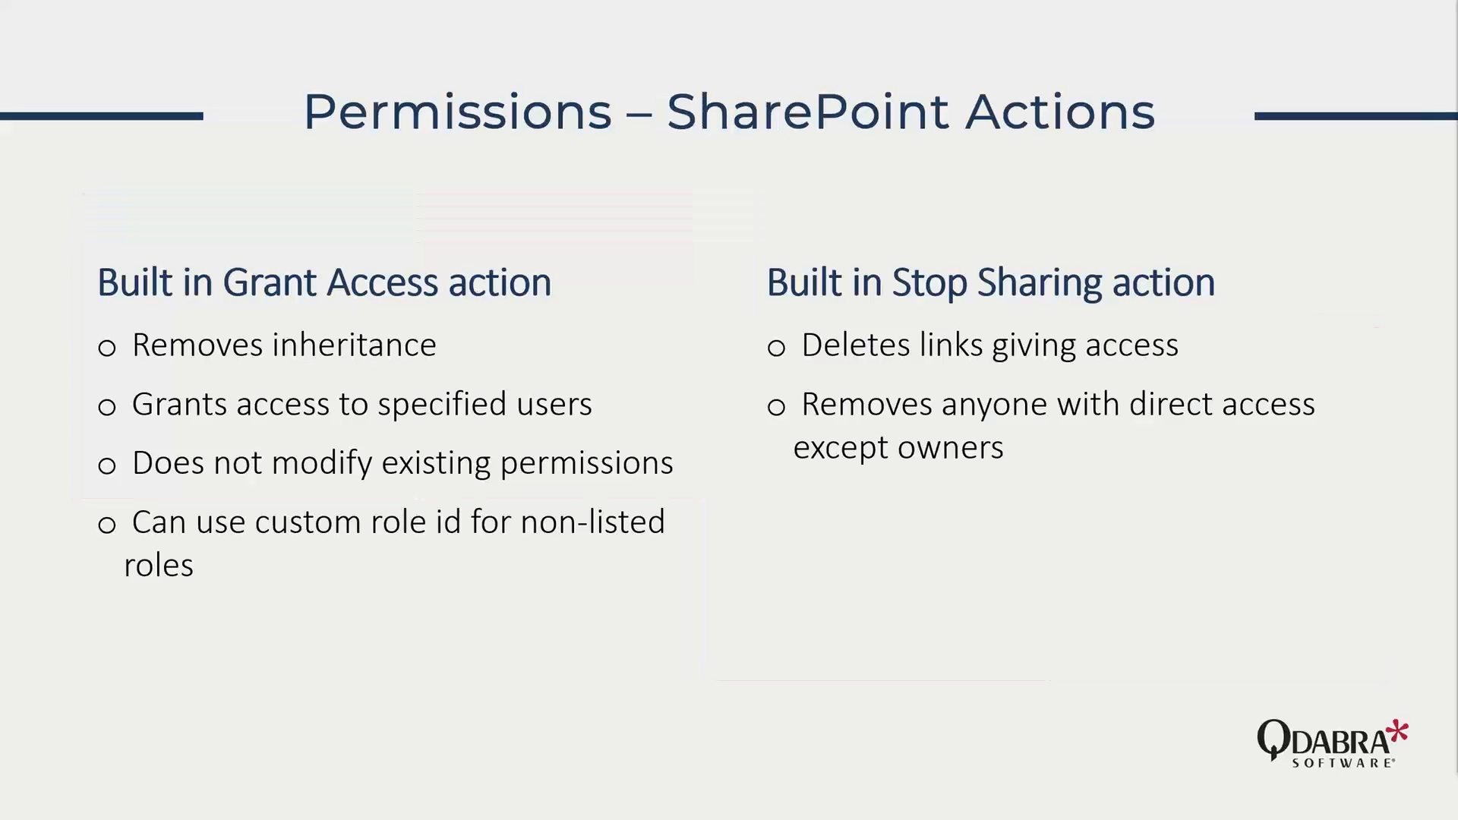
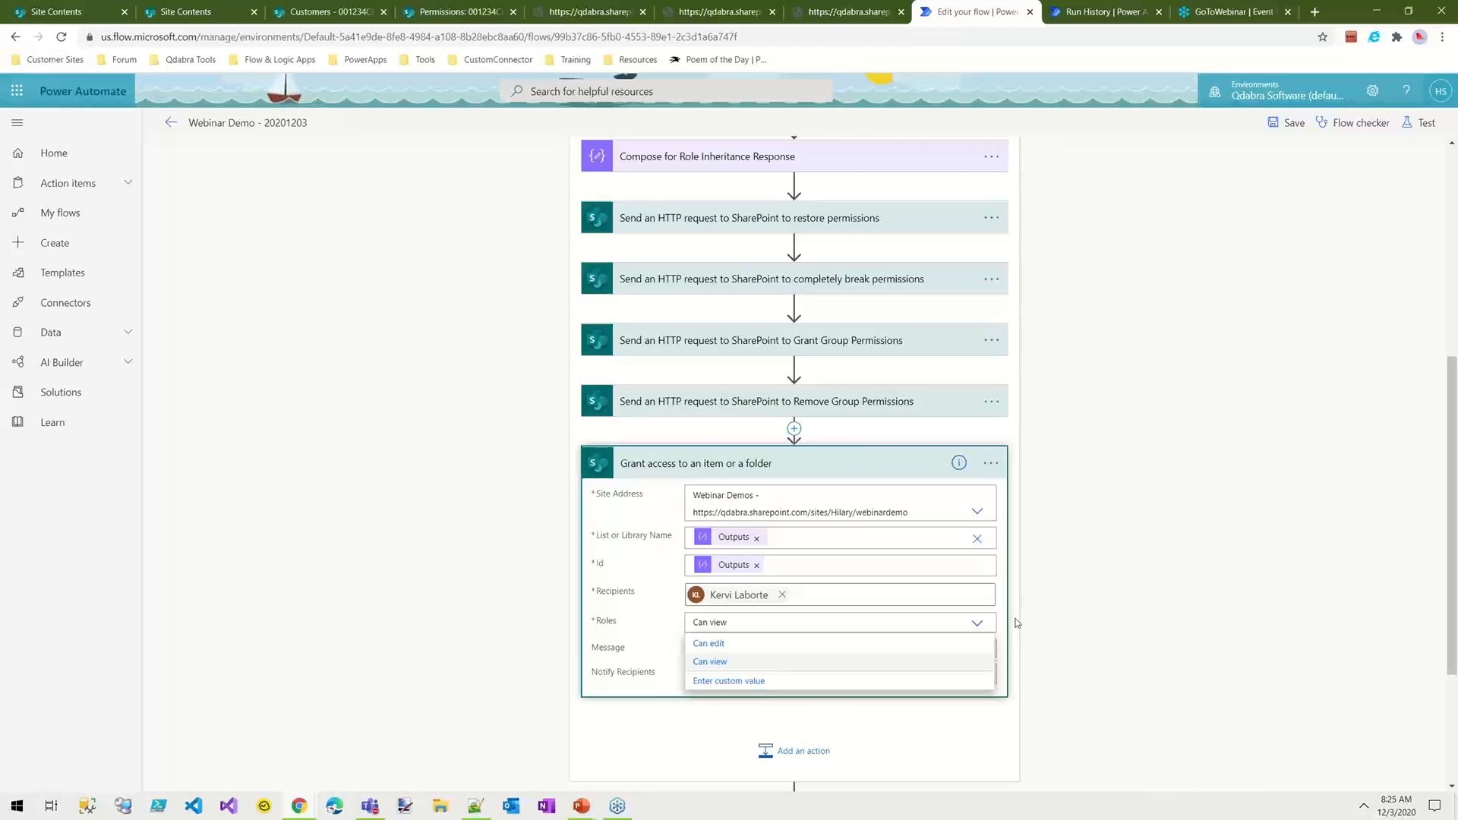
Step: Peek at the code of the Grant access to an item or a folder action and select the number in its roleValue parameter
click(1095, 615)
click(991, 466)
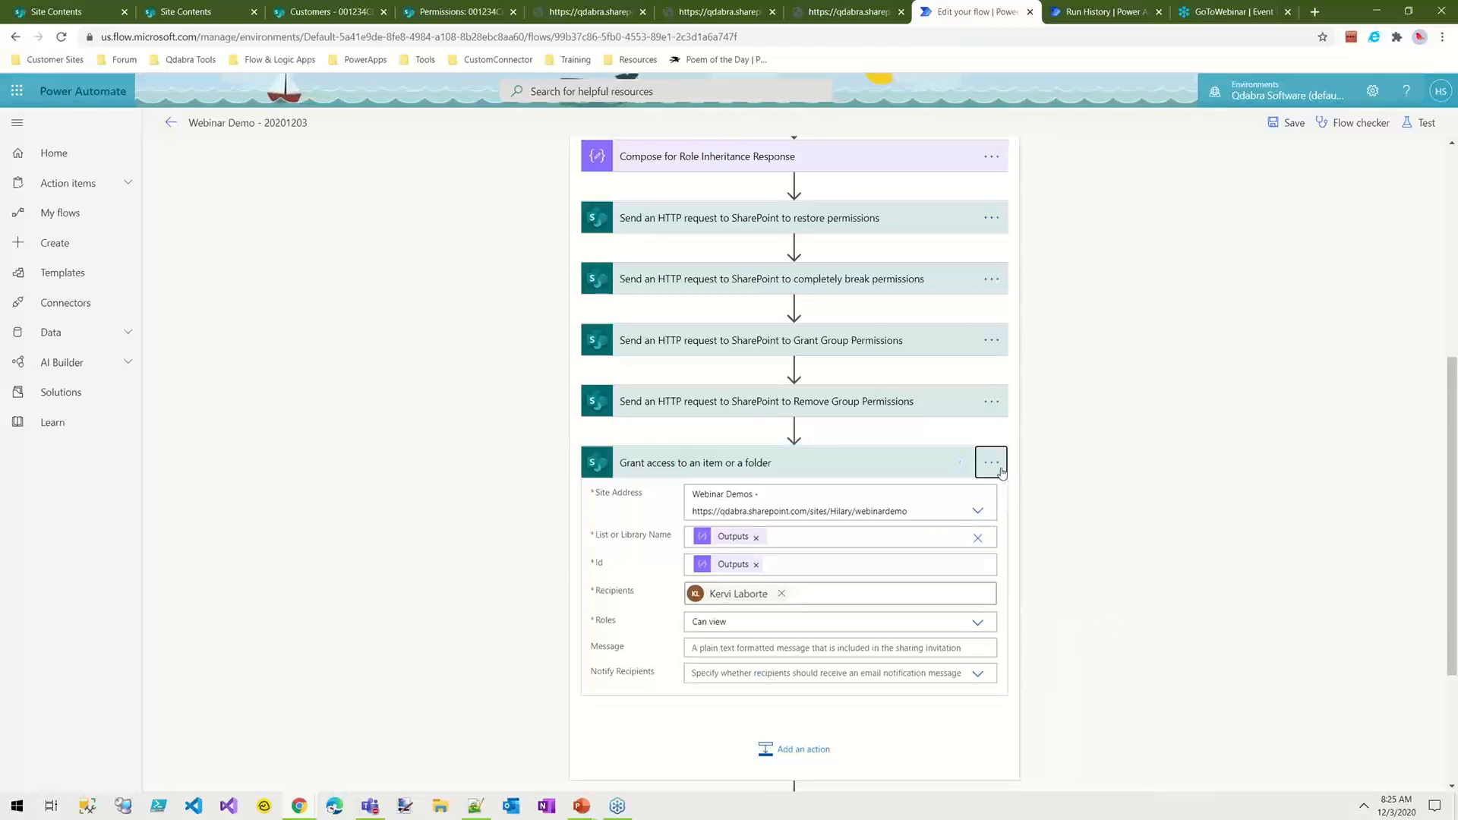
click(992, 464)
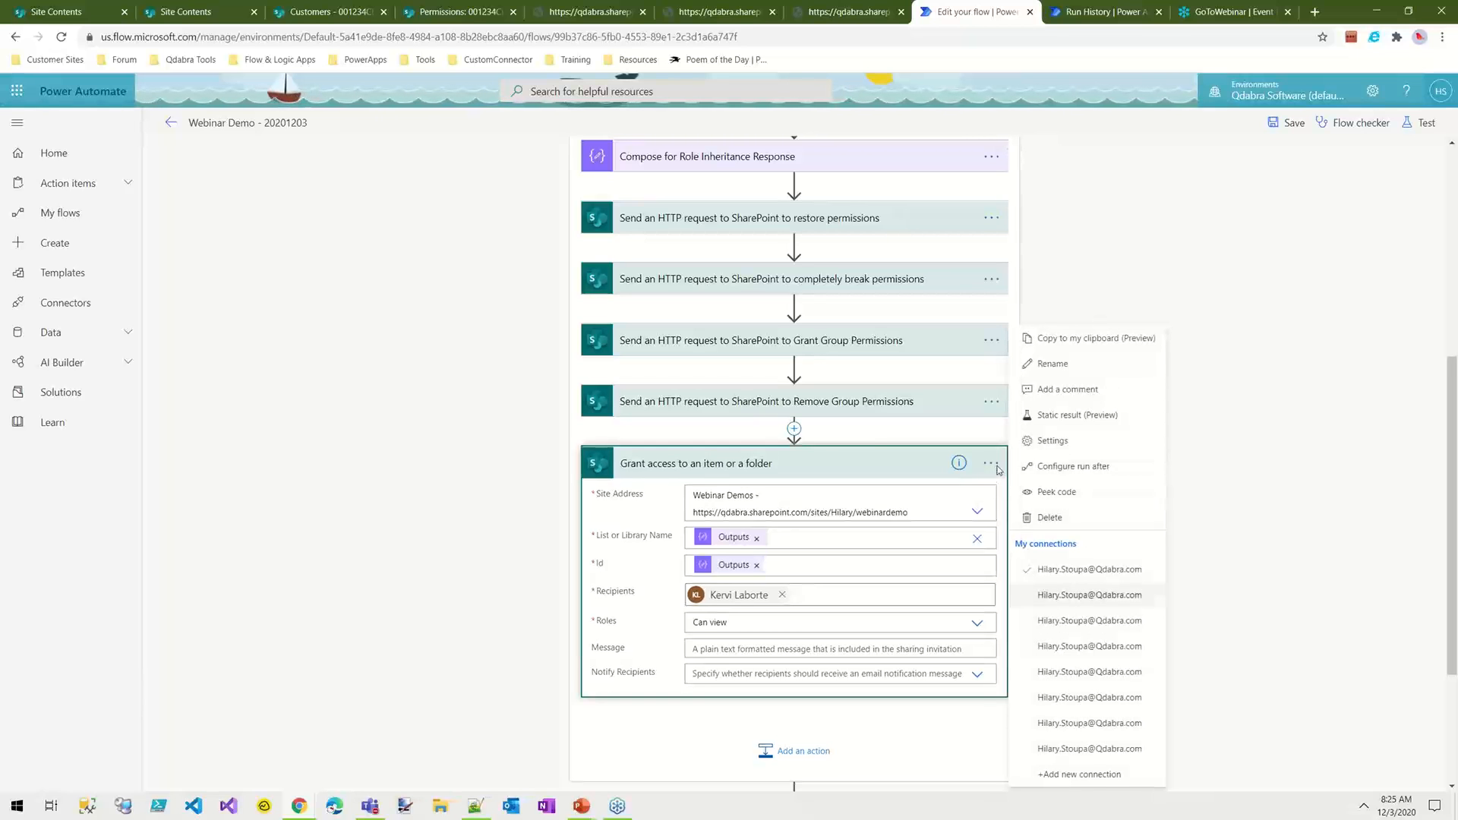
click(1082, 492)
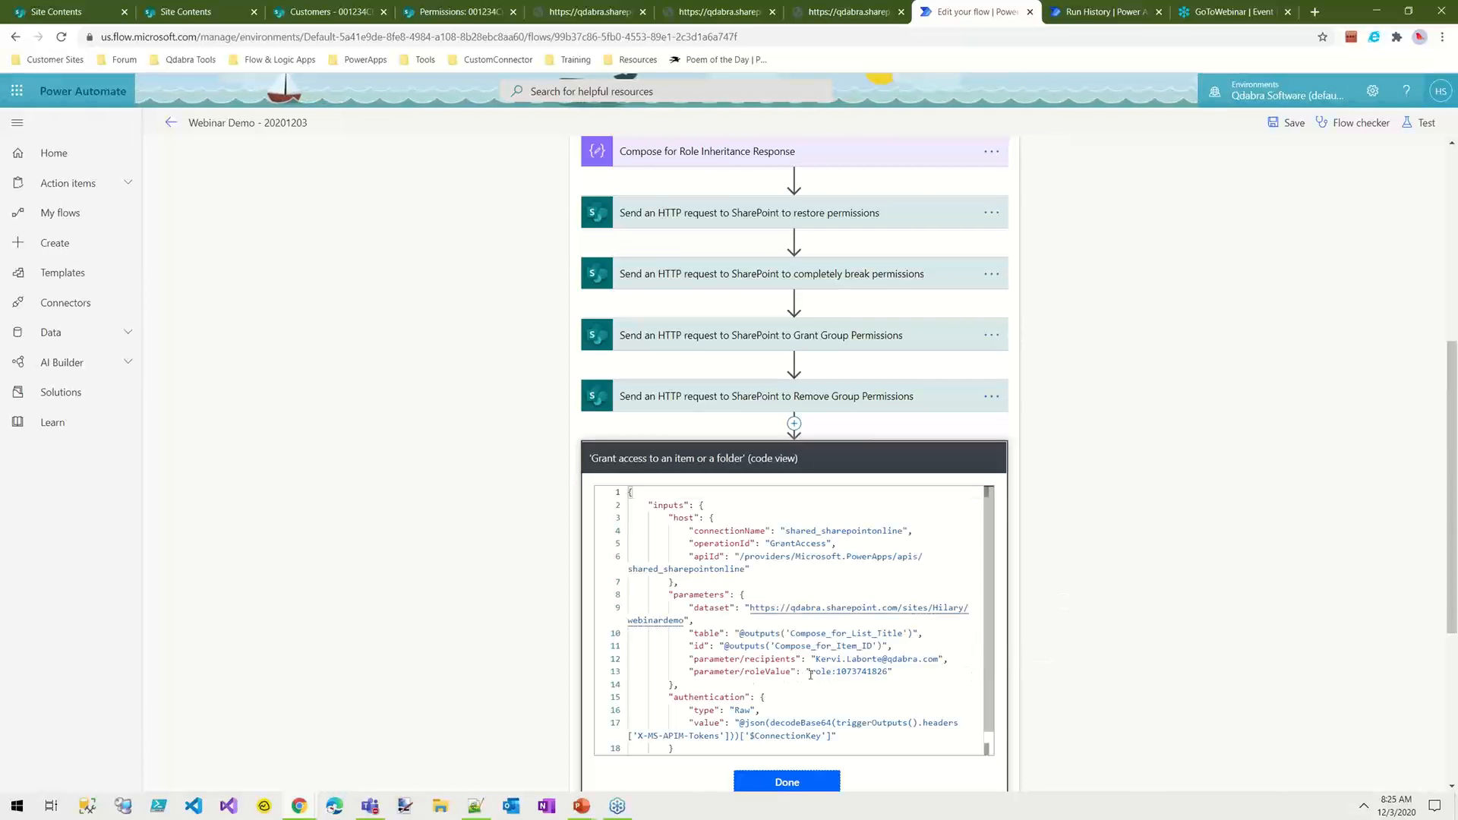
mouse_move(811, 673)
mouse_down()
mouse_move(887, 672)
mouse_move(838, 673)
mouse_up()
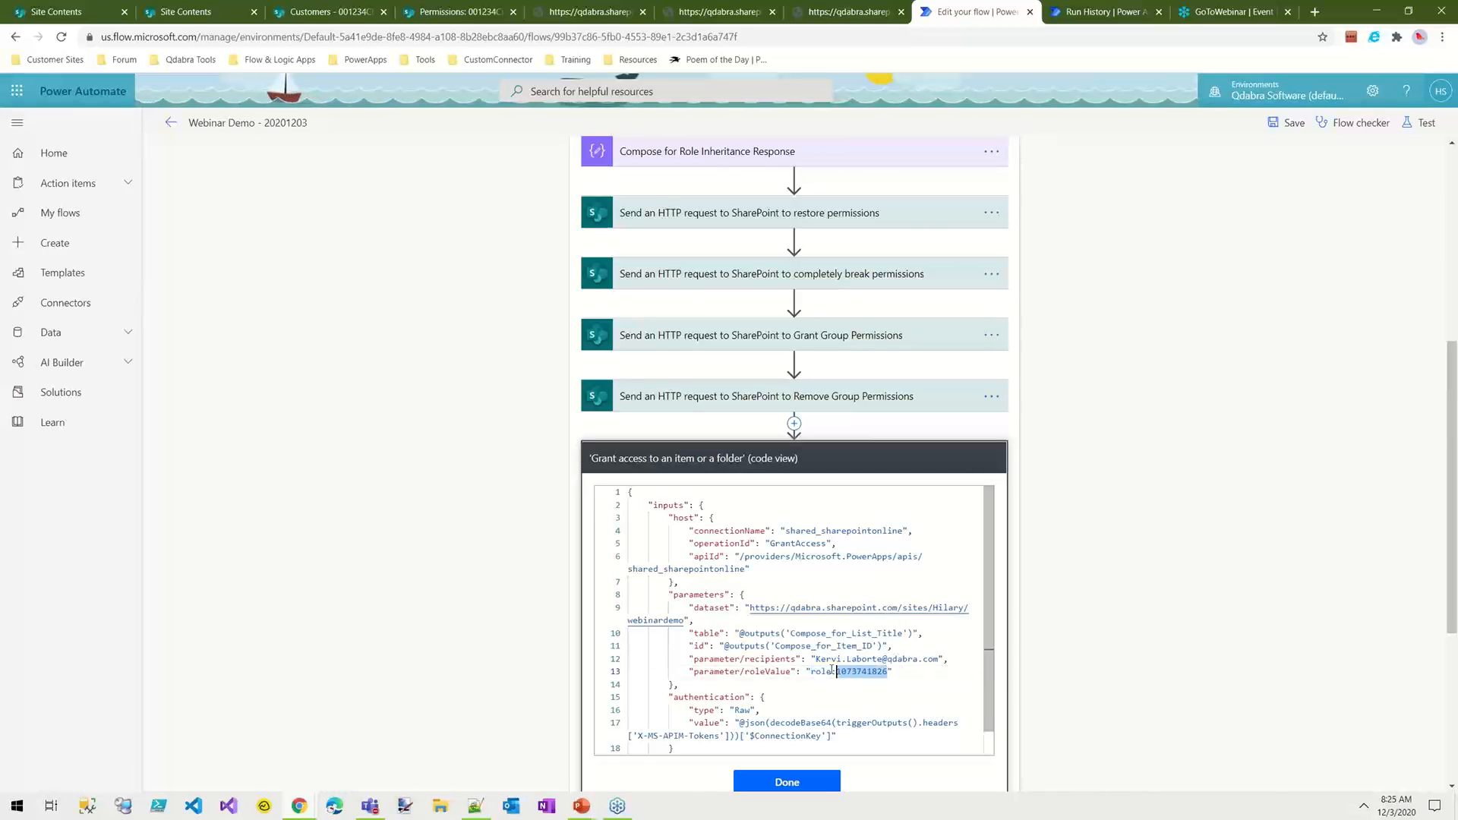
Step: Switch to the browser page listing the site's role definitions and examine the _api/web/roleDefinitions endpoint in its address
click(845, 12)
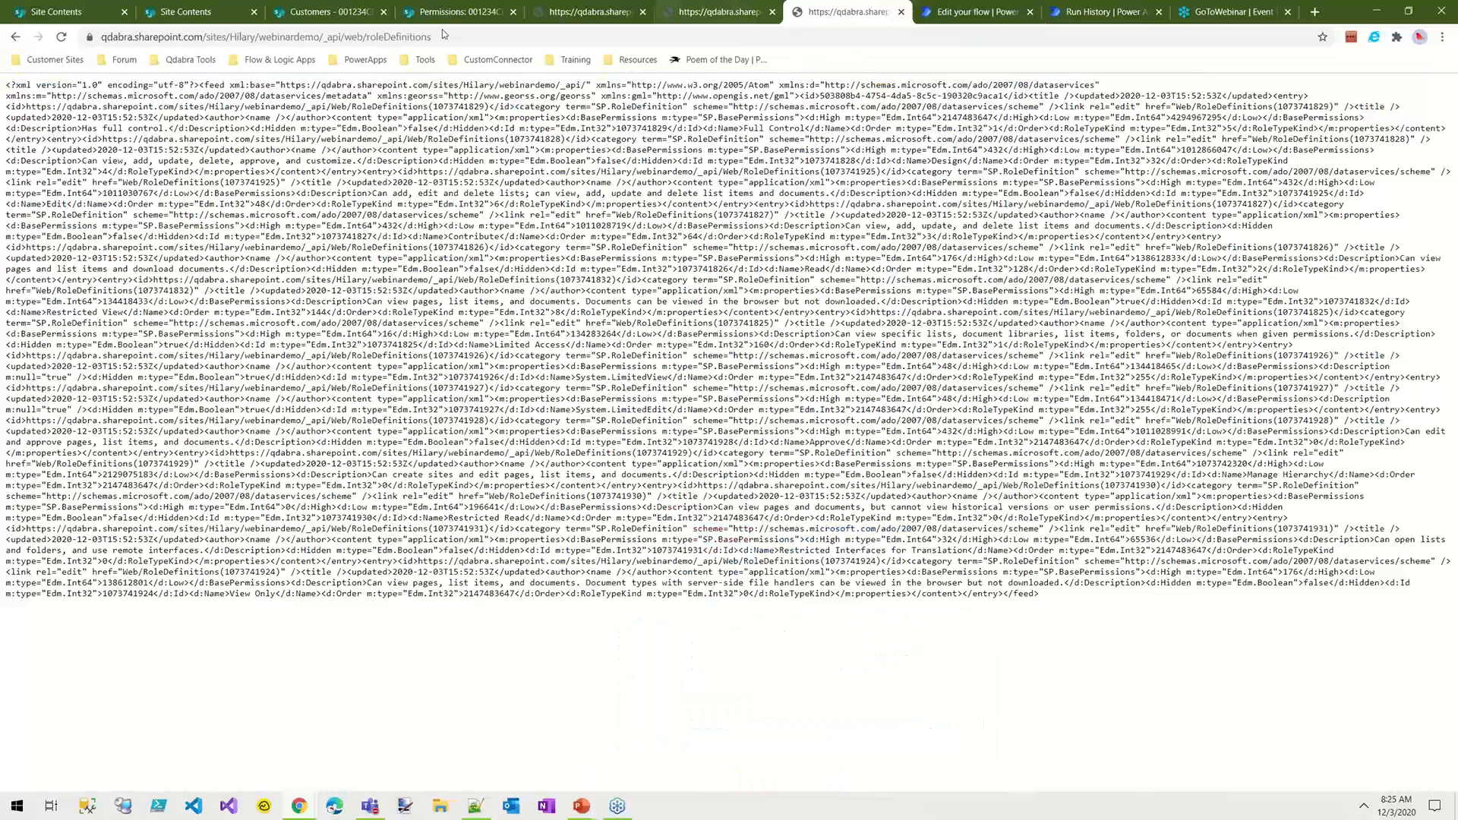
click(415, 38)
drag(415, 40, 335, 39)
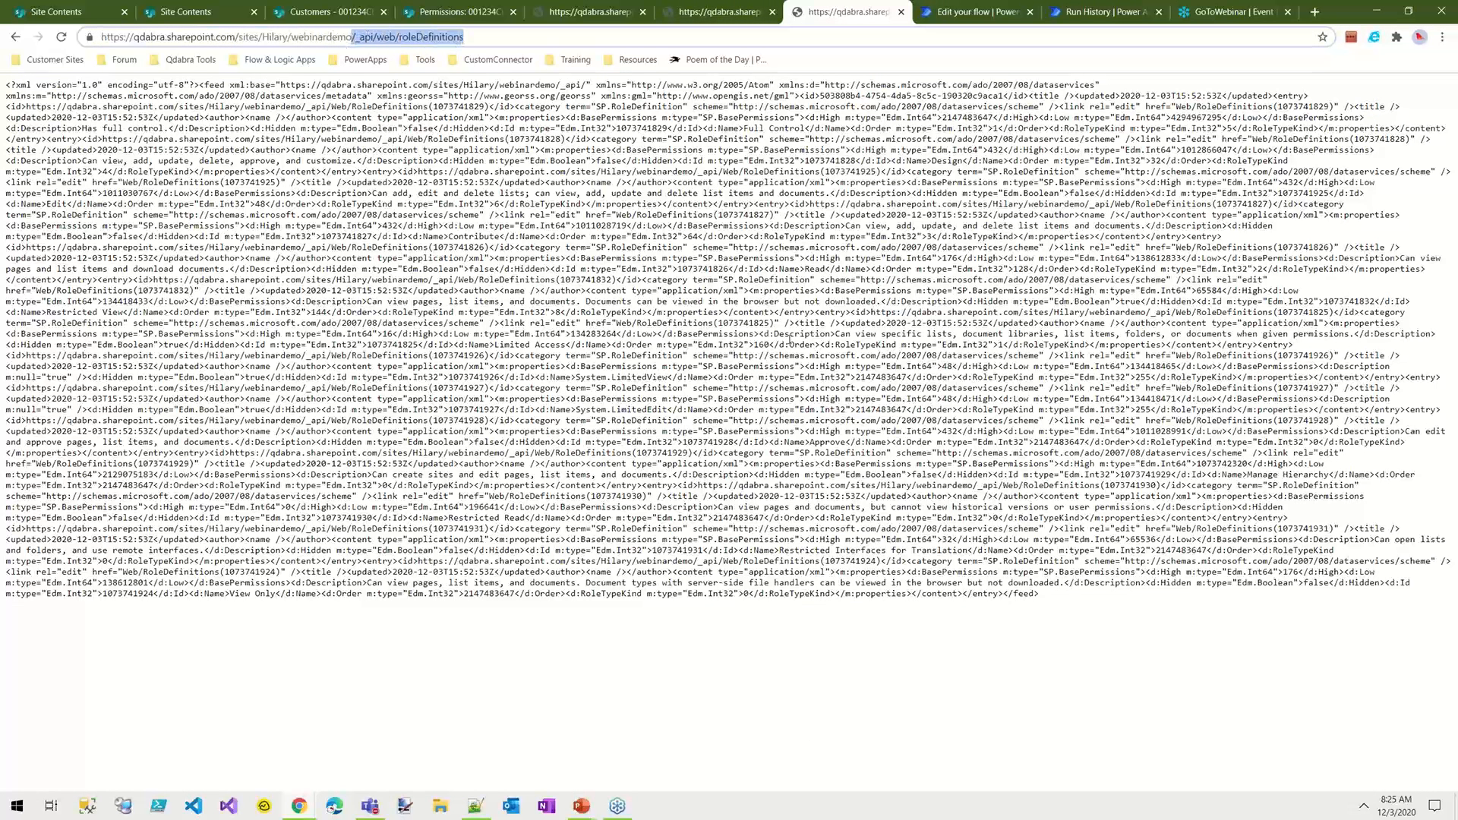
click(1047, 607)
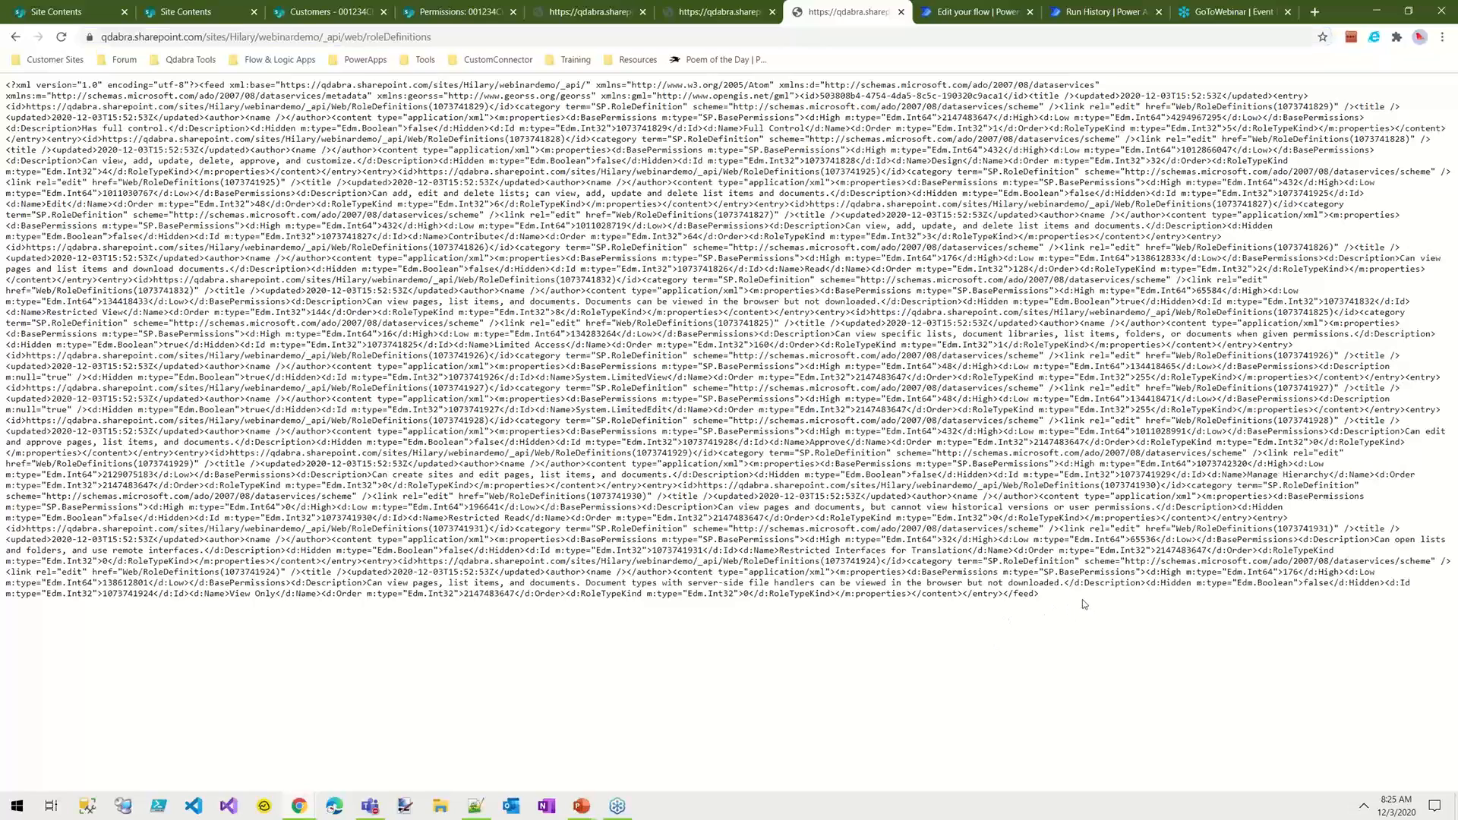
Step: Copy the whole role definitions response over the XML in Notepad++'s new 1 file and pretty-print it
key(ctrl+a)
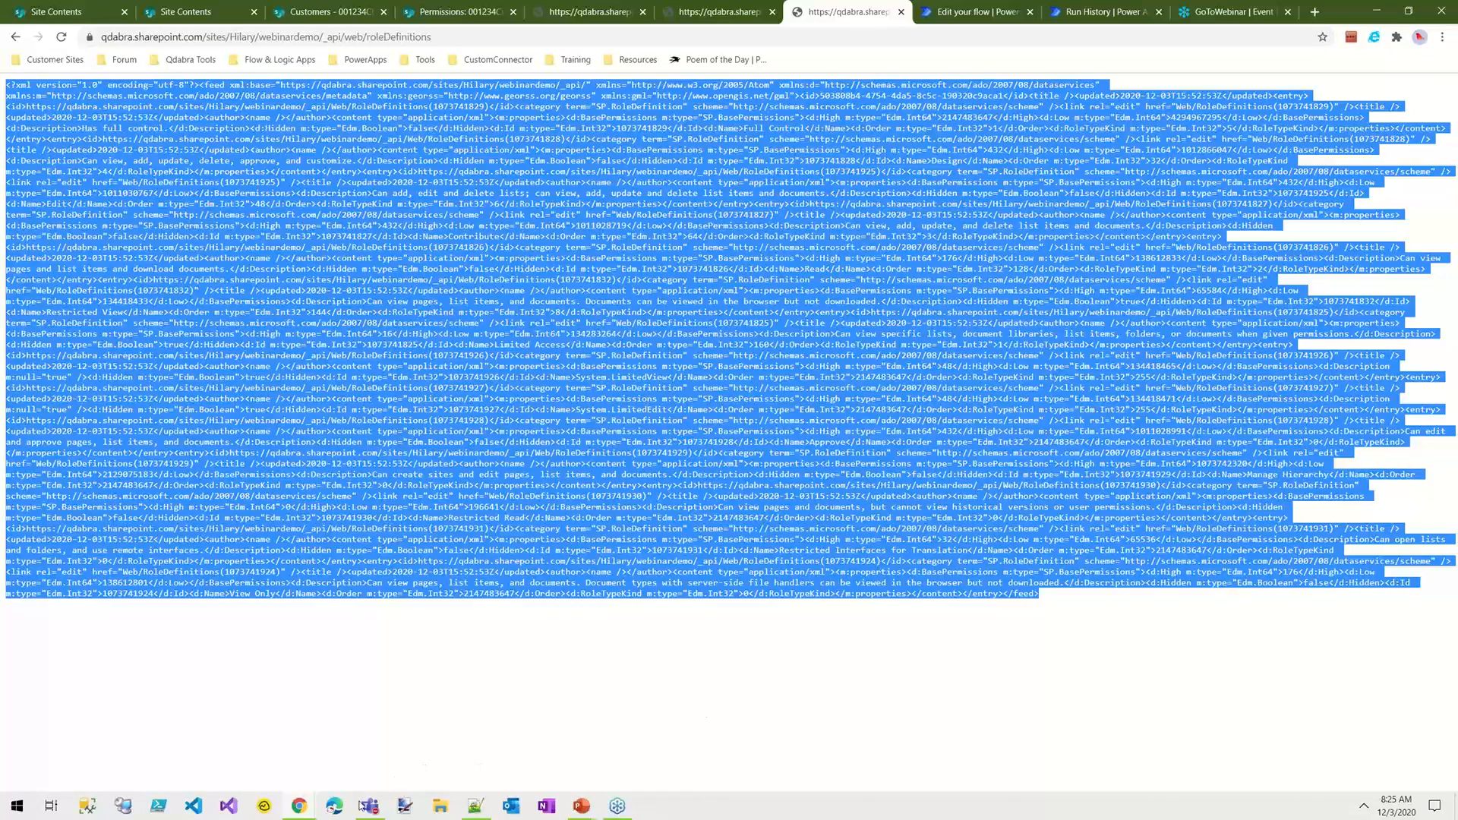
click(475, 806)
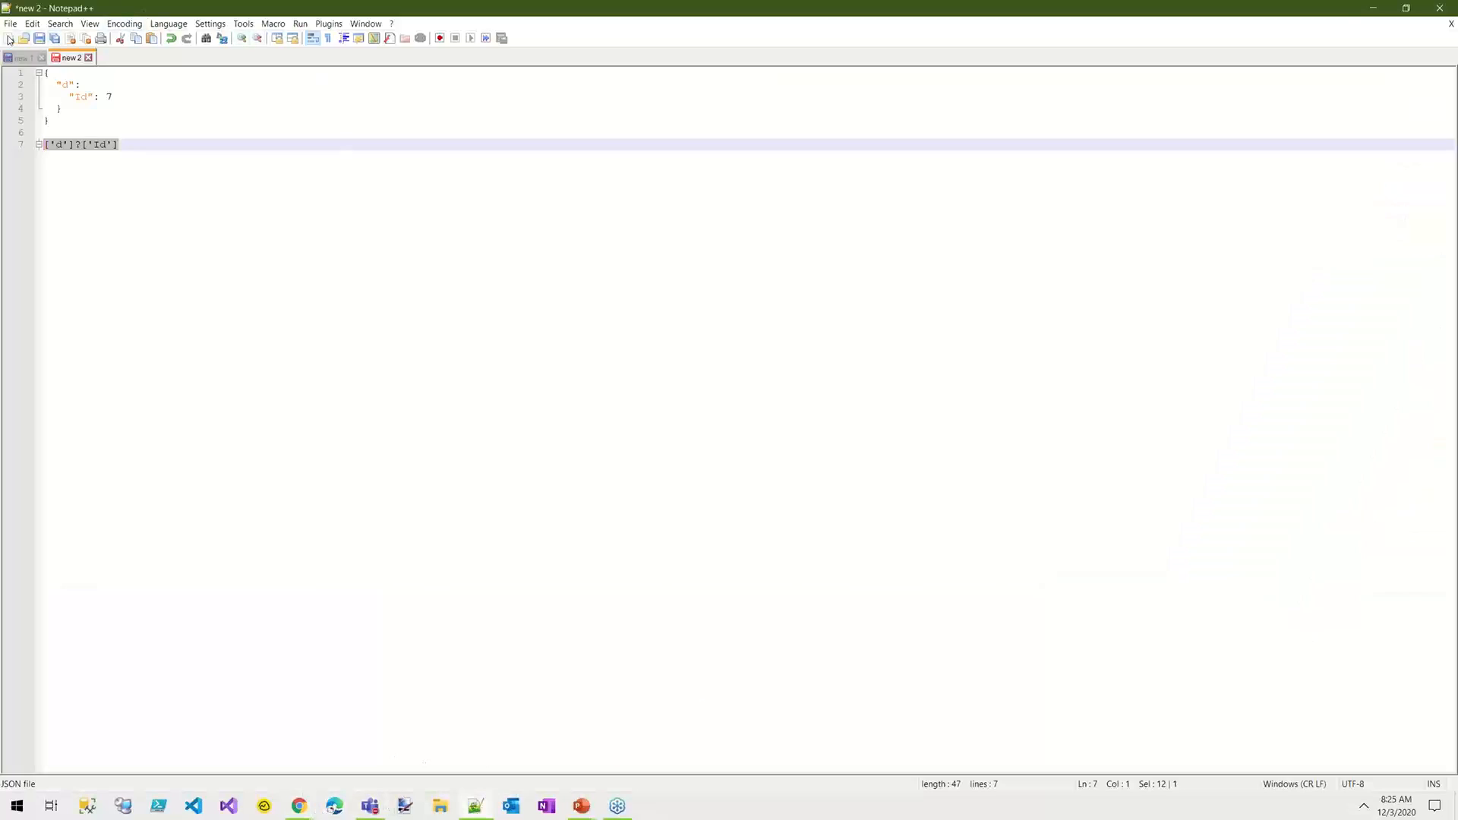
click(14, 57)
key(ctrl+a)
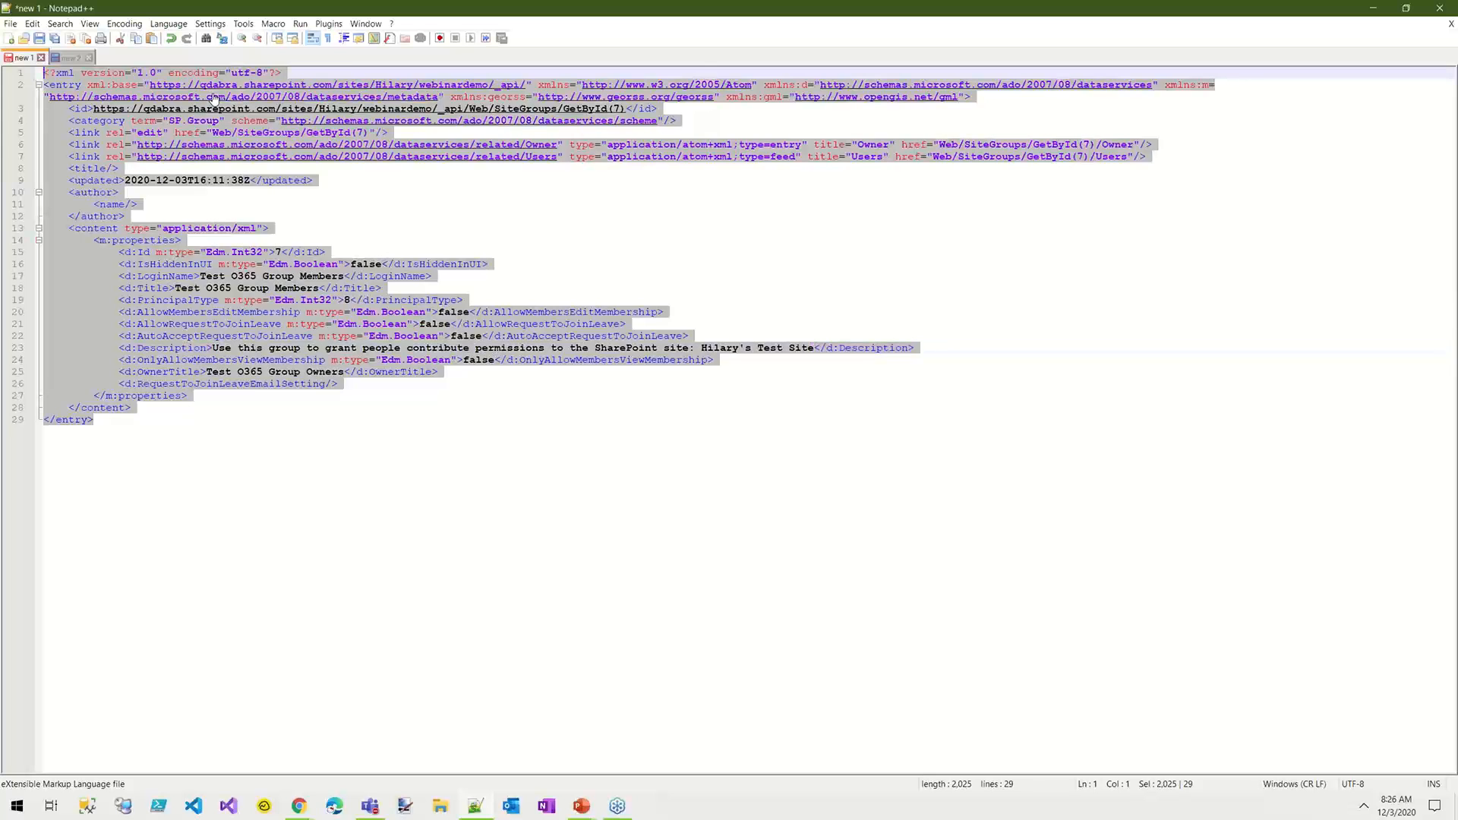
key(ctrl+v)
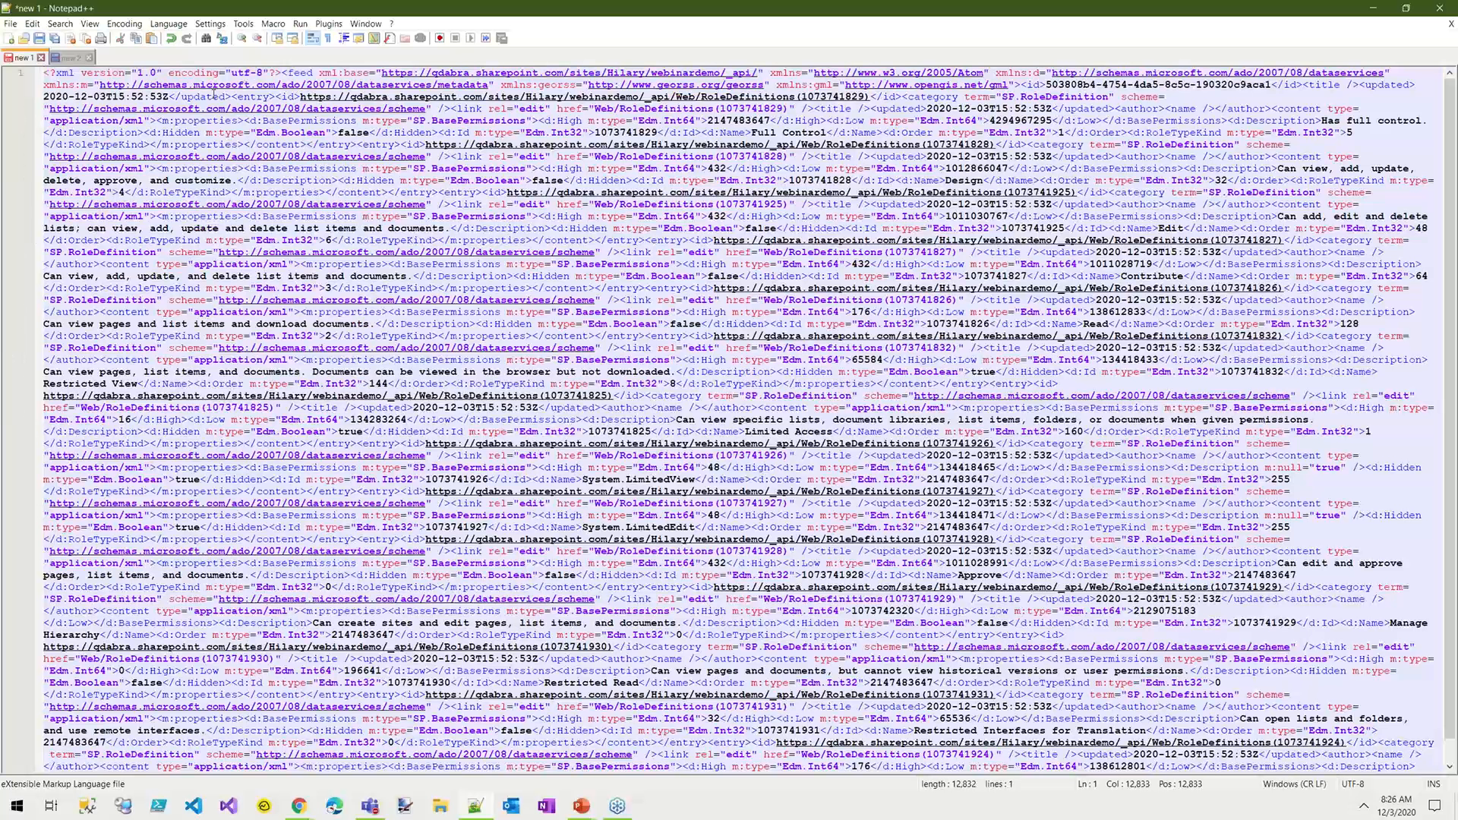
key(ctrl+alt+shift+b)
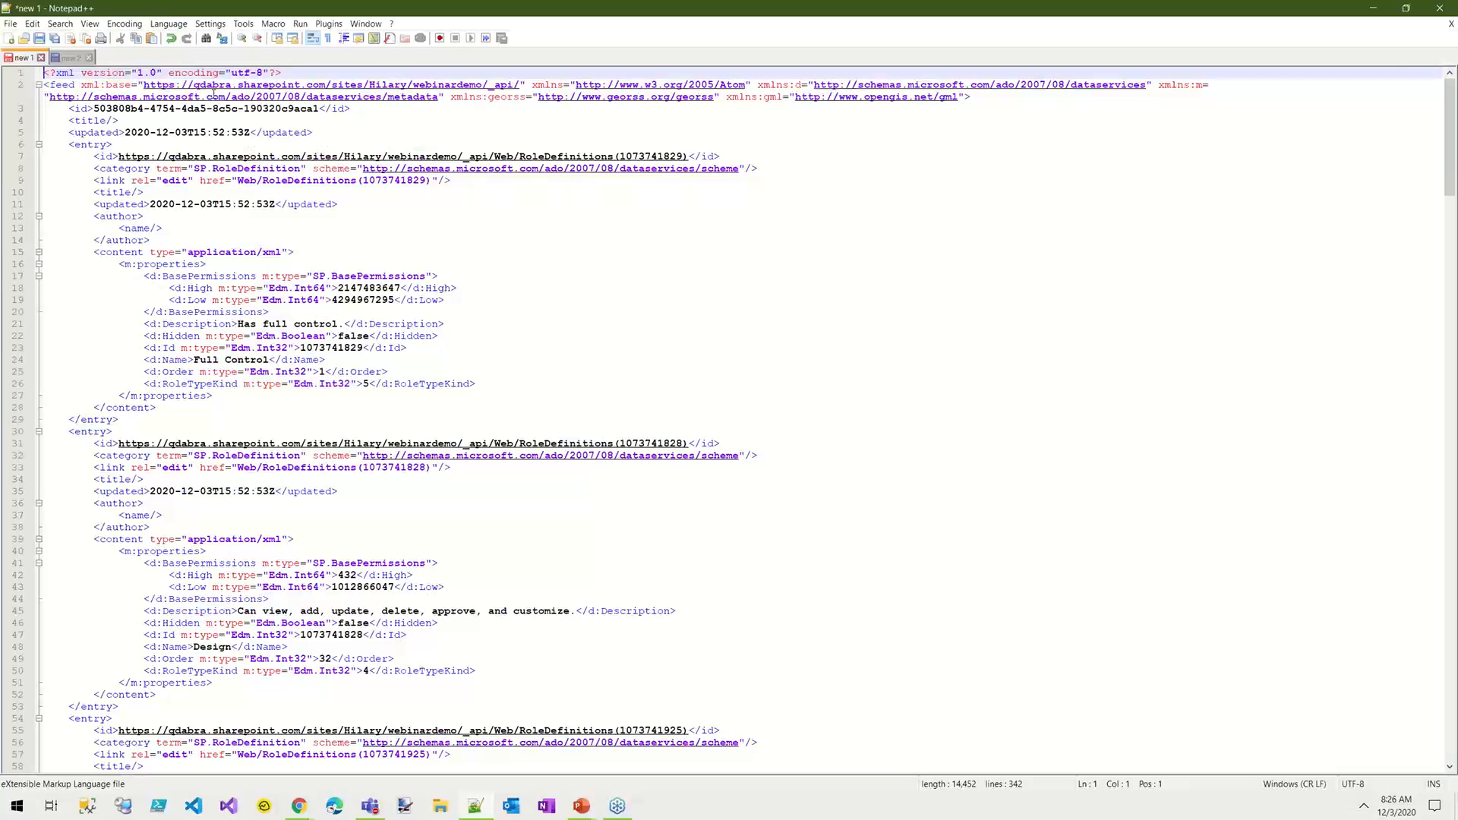
Step: Examine the role IDs of the Full Control, Design and Edit entries in the formatted XML
click(774, 369)
double_click(335, 347)
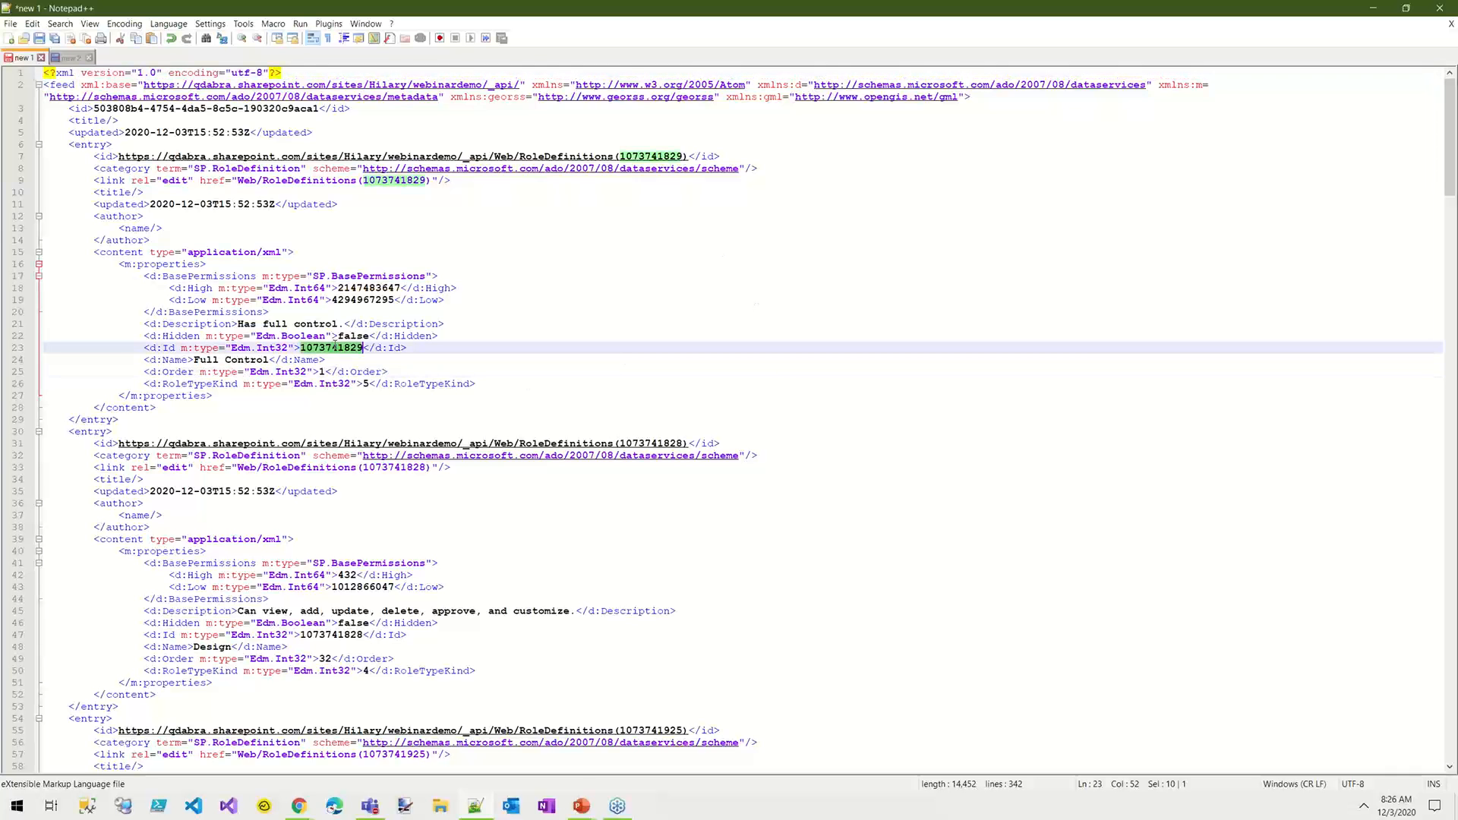
double_click(328, 634)
scroll(760, 654, down, 5)
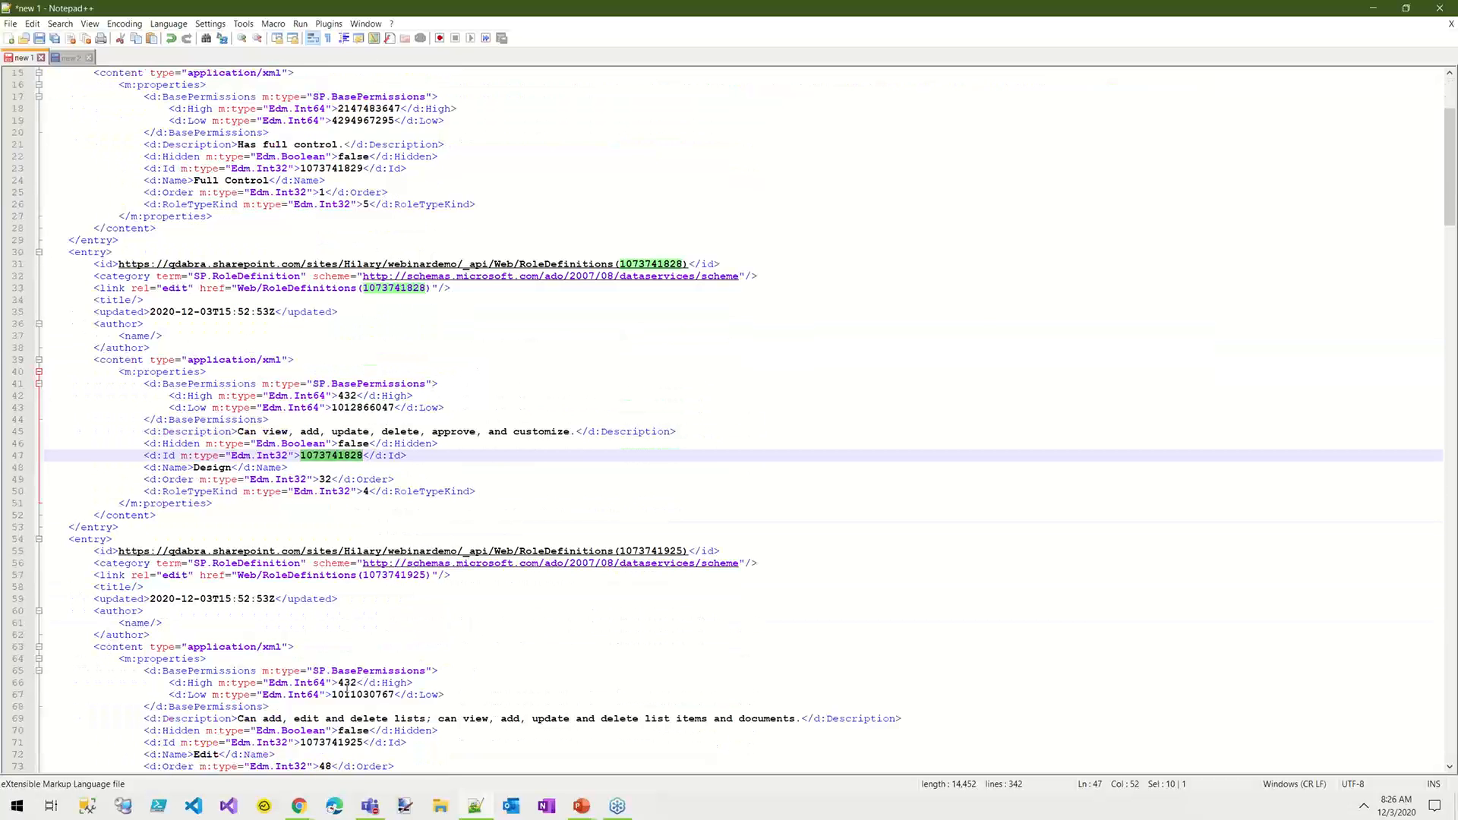
scroll(582, 659, down, 2)
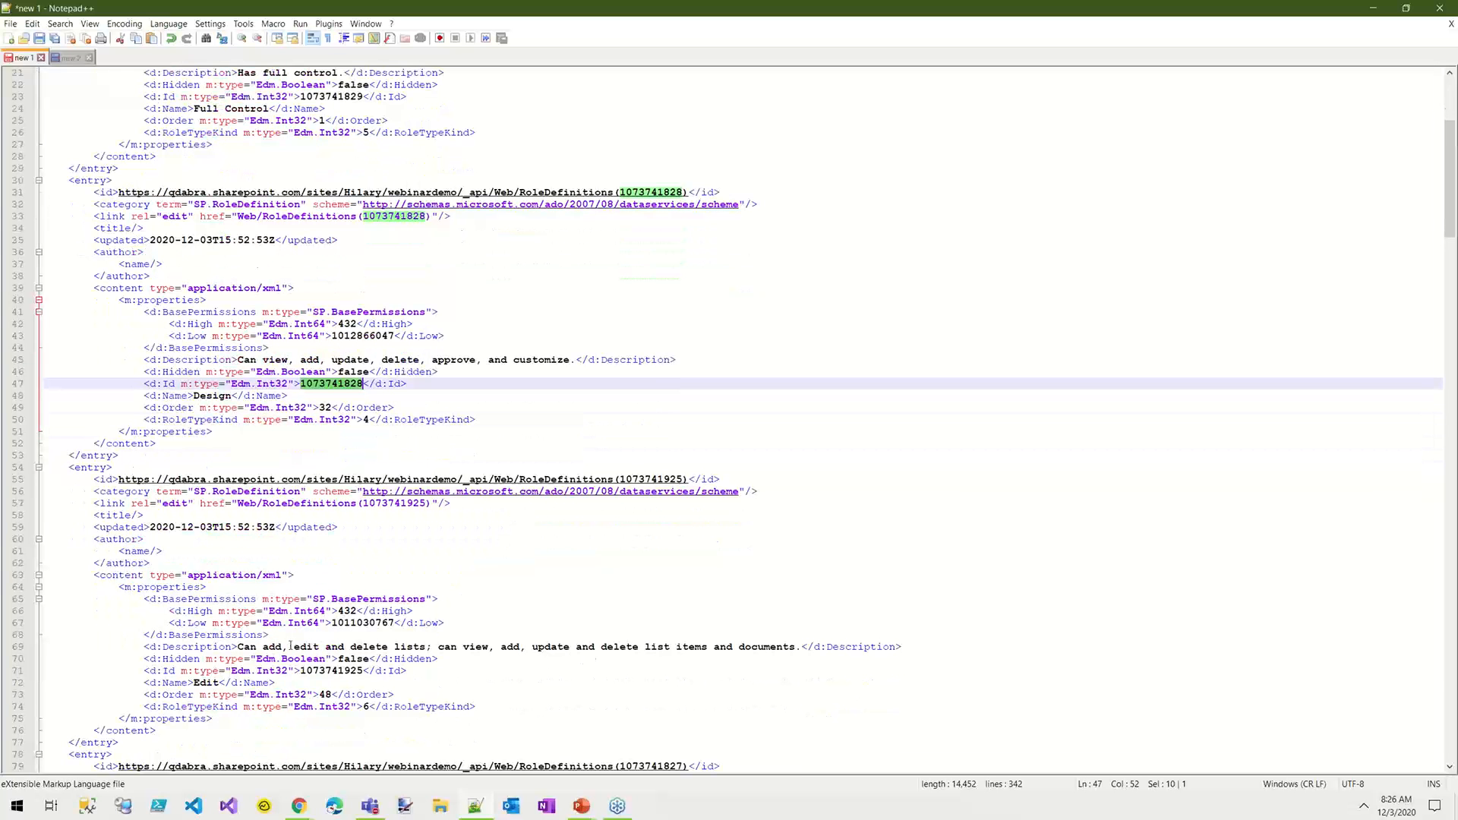
double_click(331, 670)
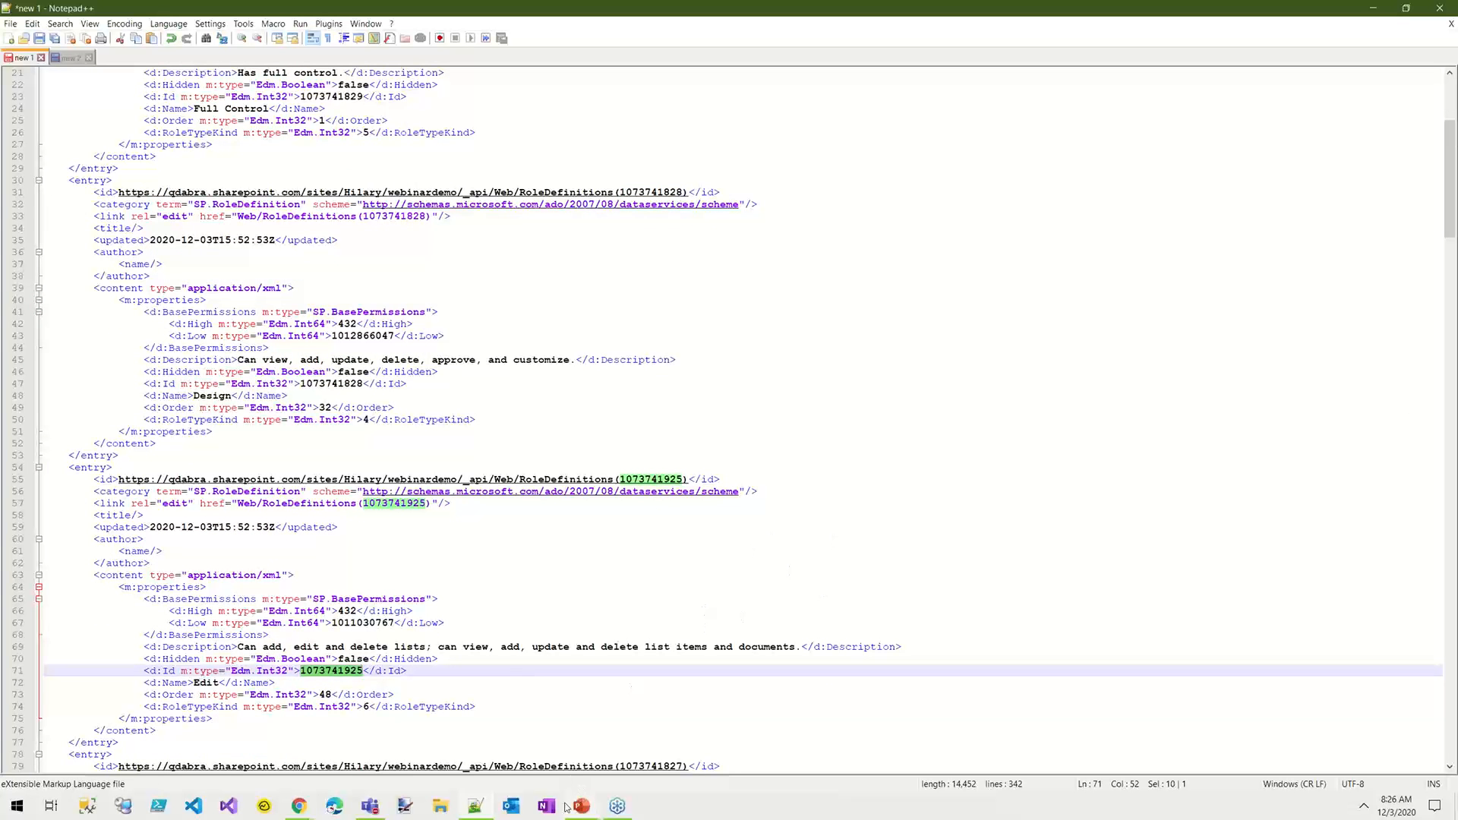
mouse_move(297, 806)
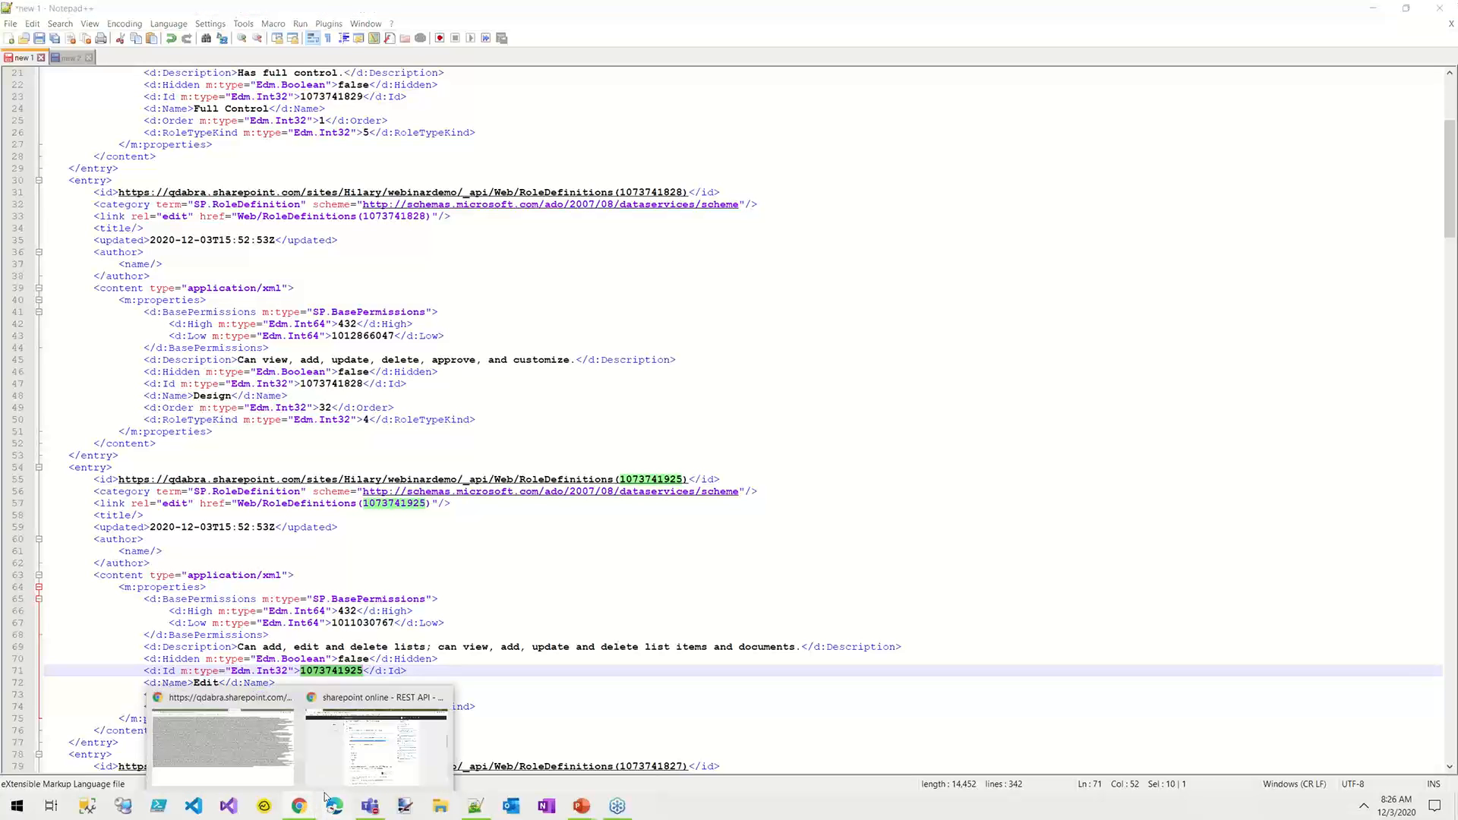
click(331, 755)
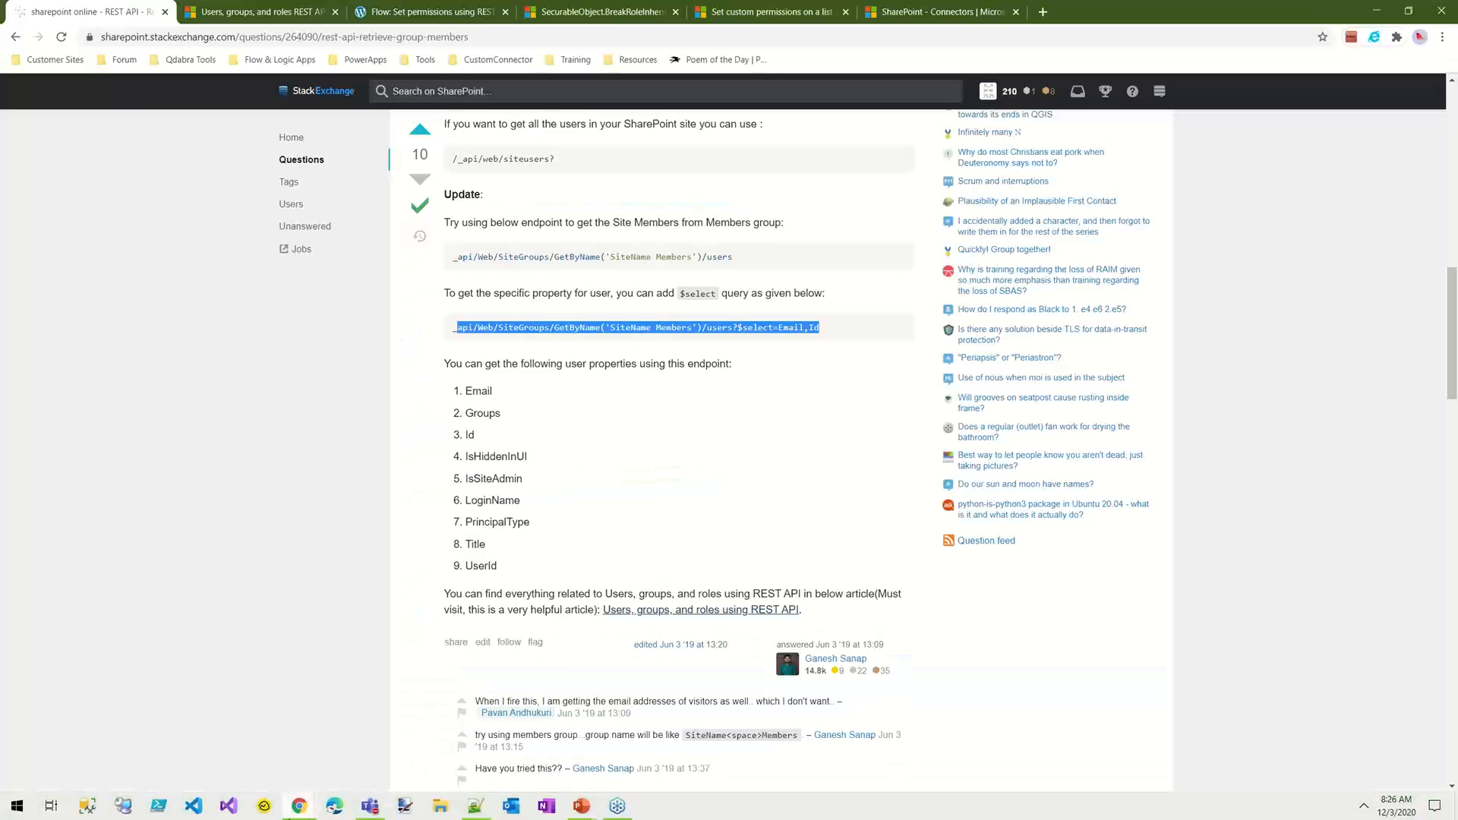
click(297, 806)
click(272, 727)
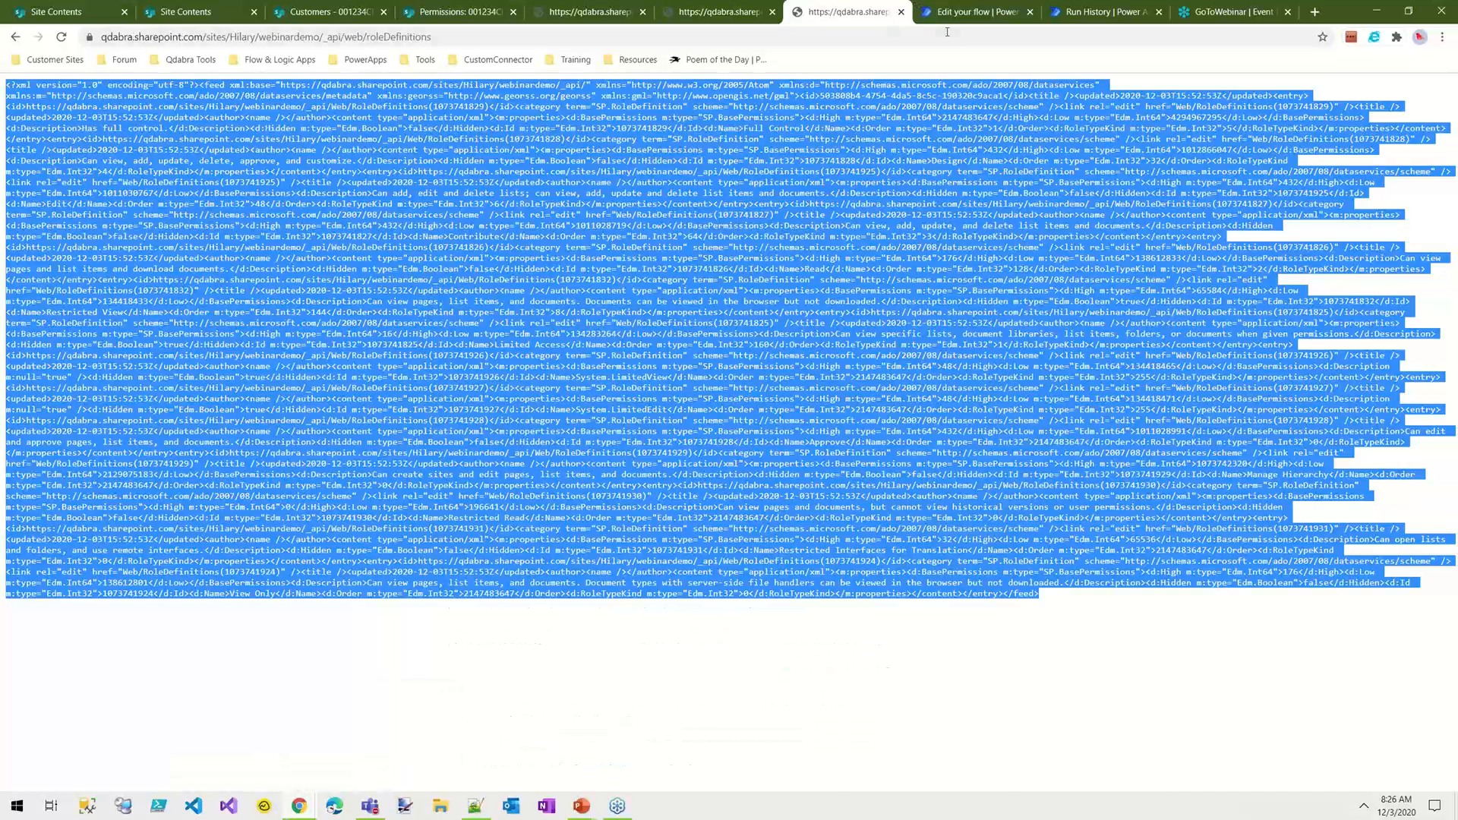
click(975, 12)
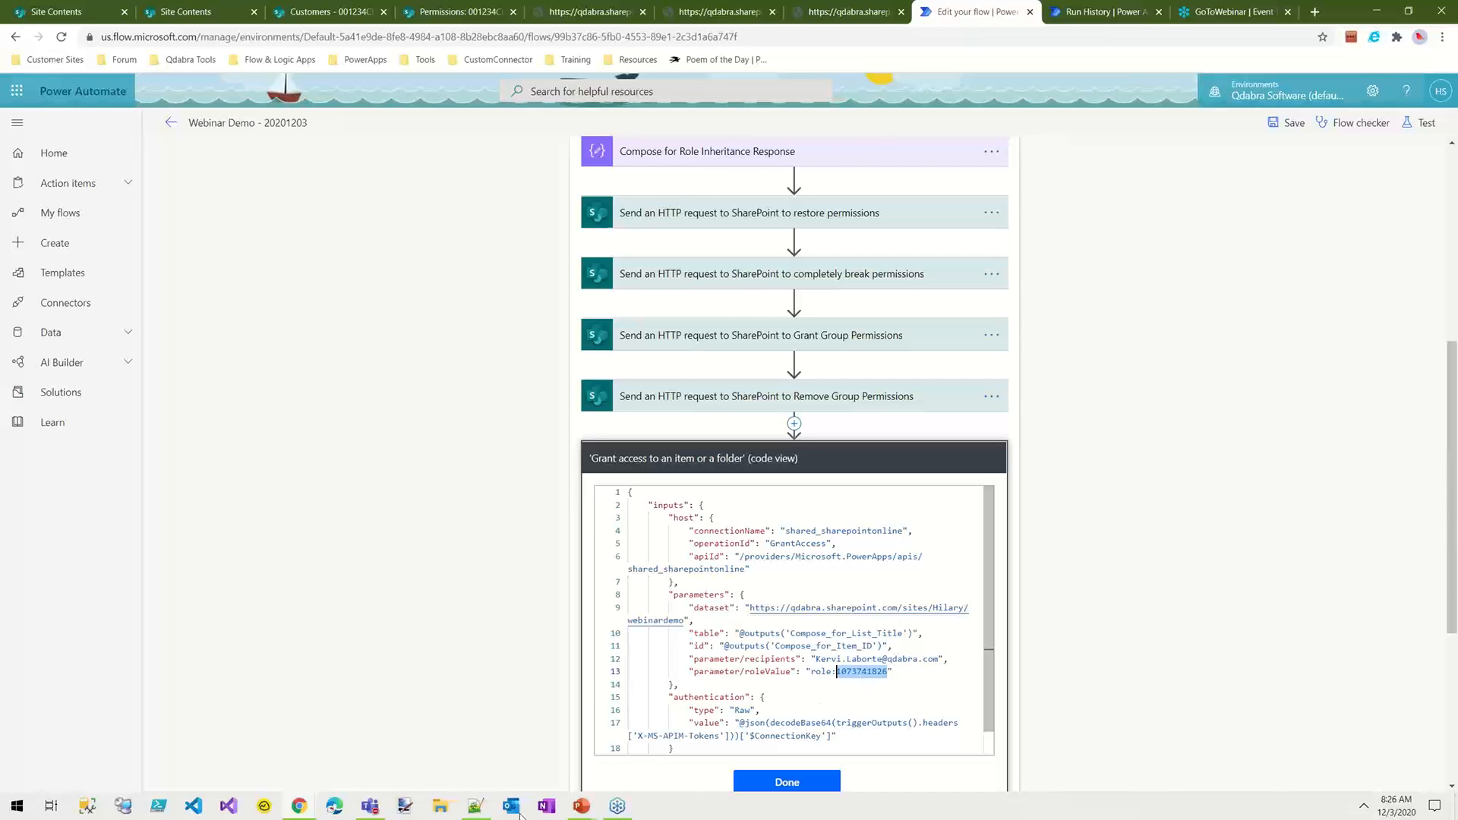
key(alt+Tab)
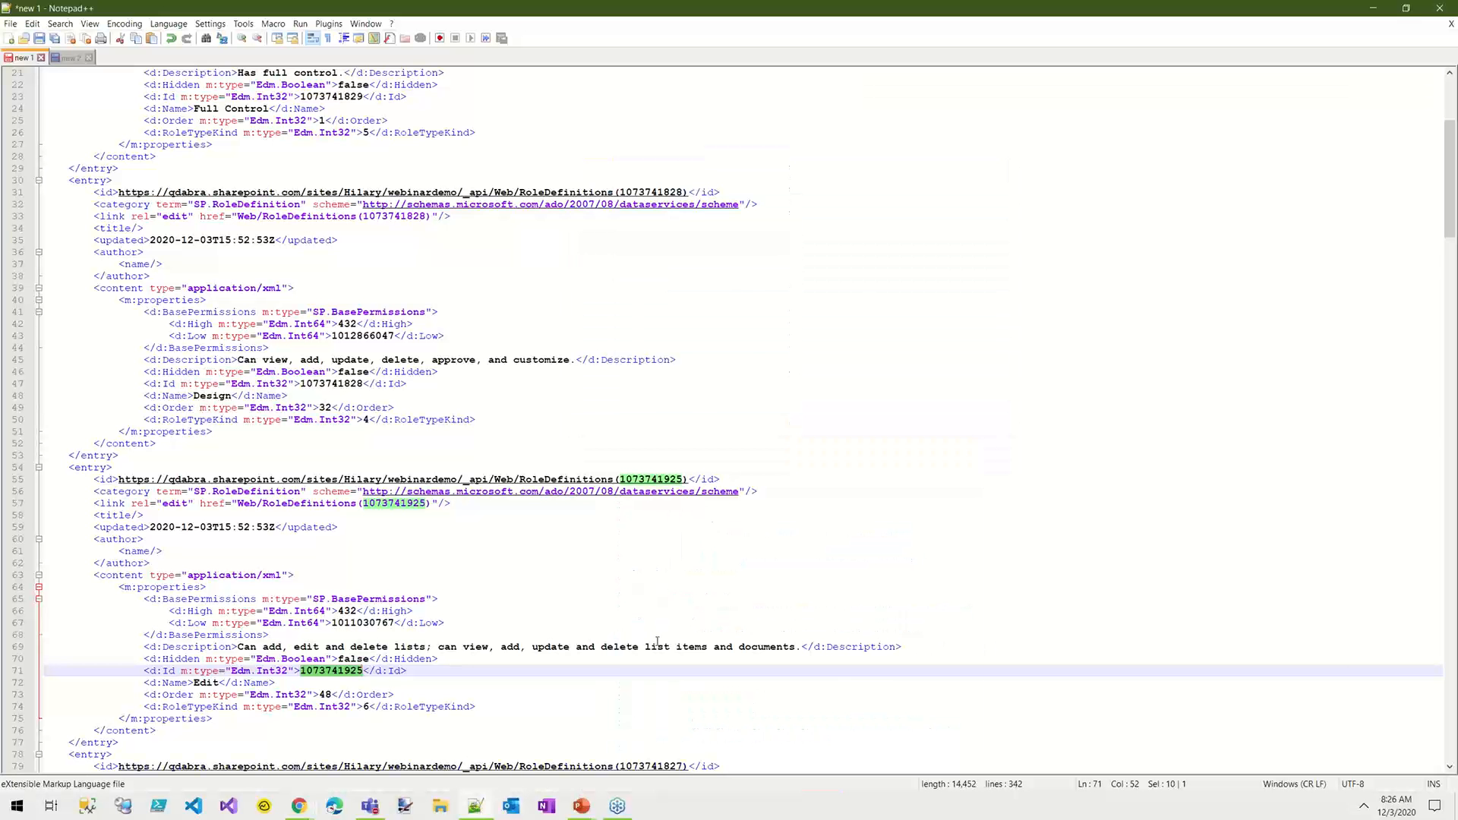
key(ctrl+f)
click(1237, 542)
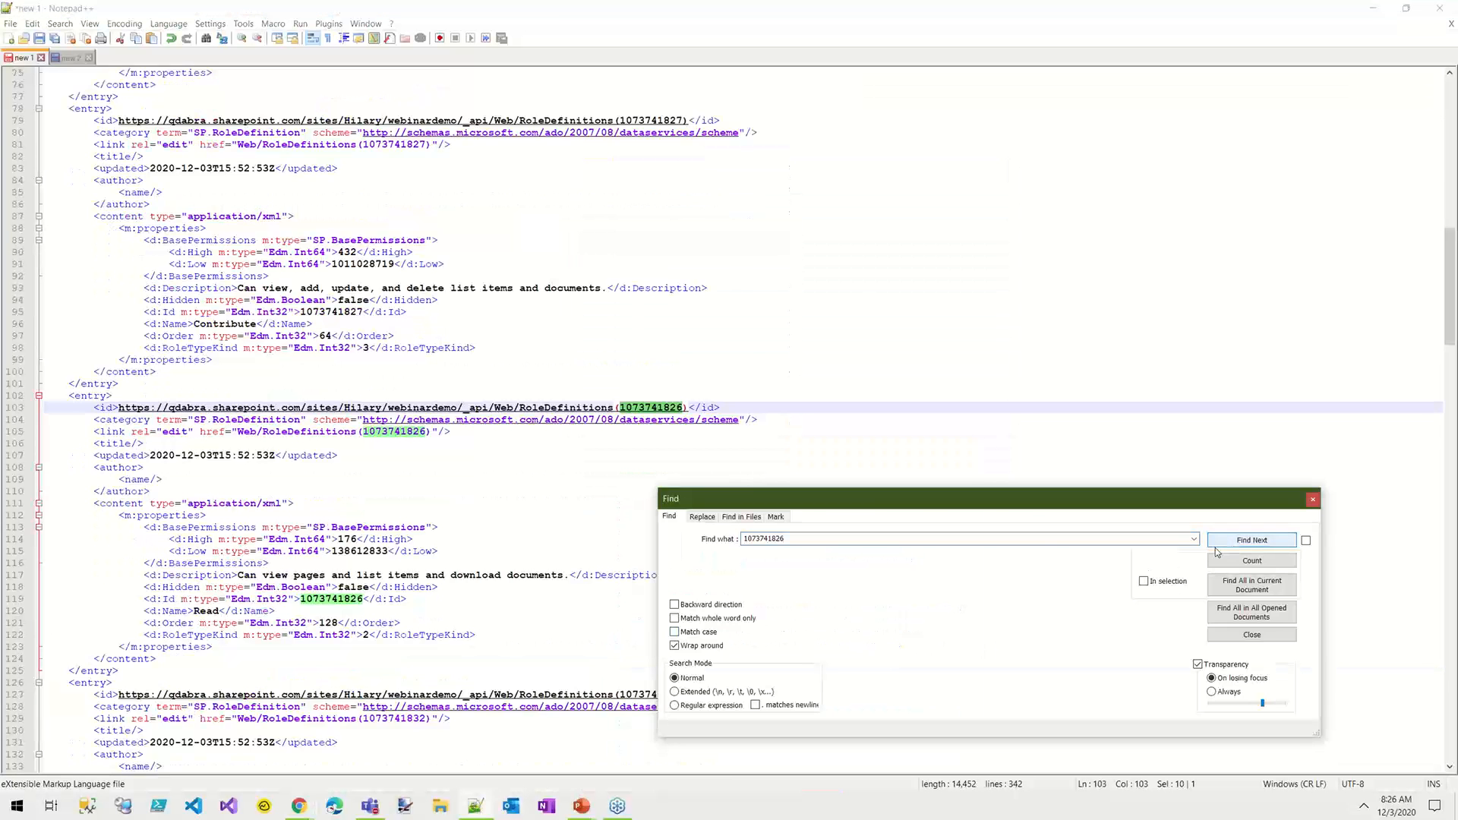
click(219, 610)
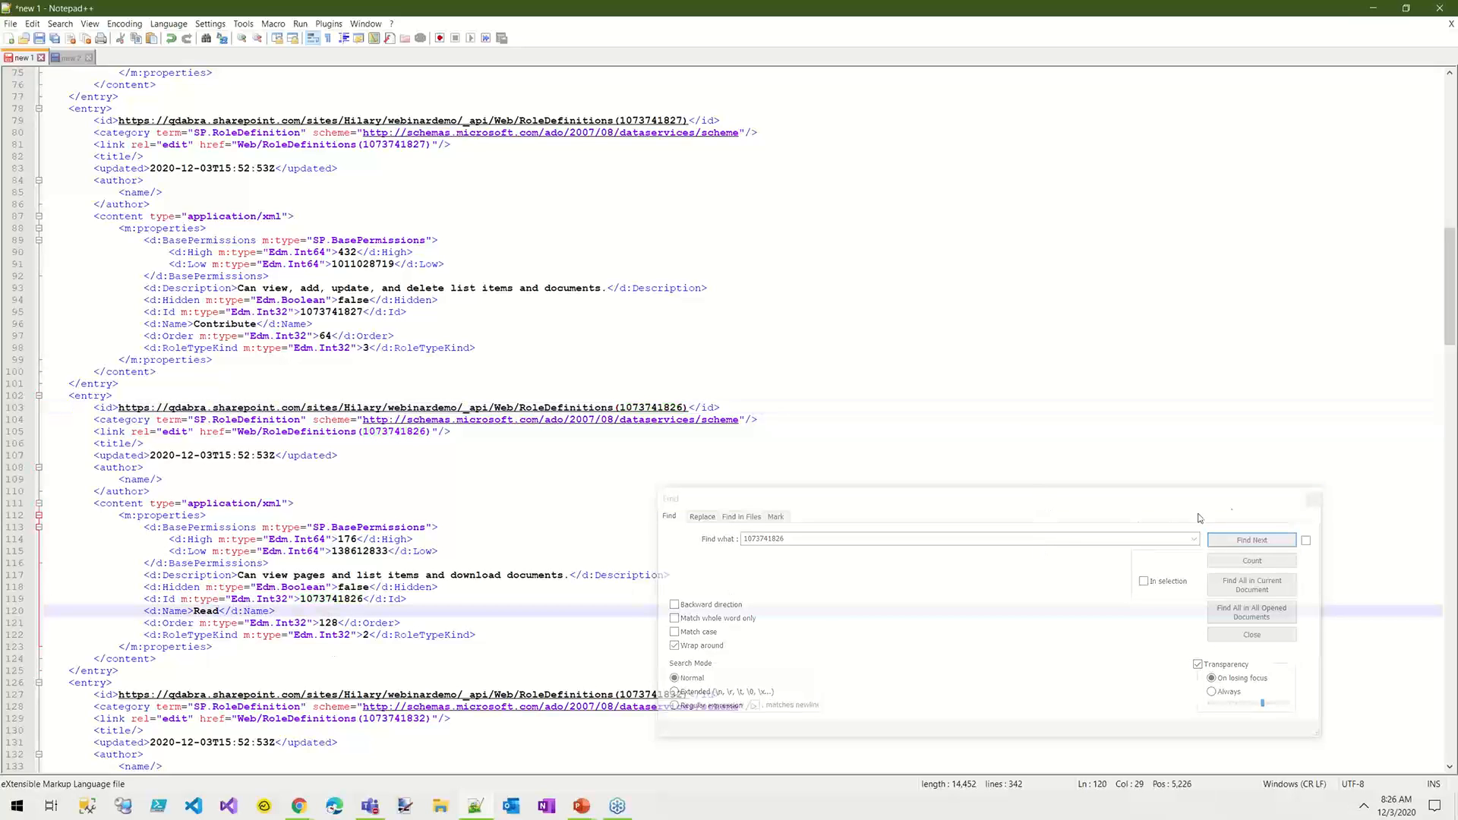
click(1316, 503)
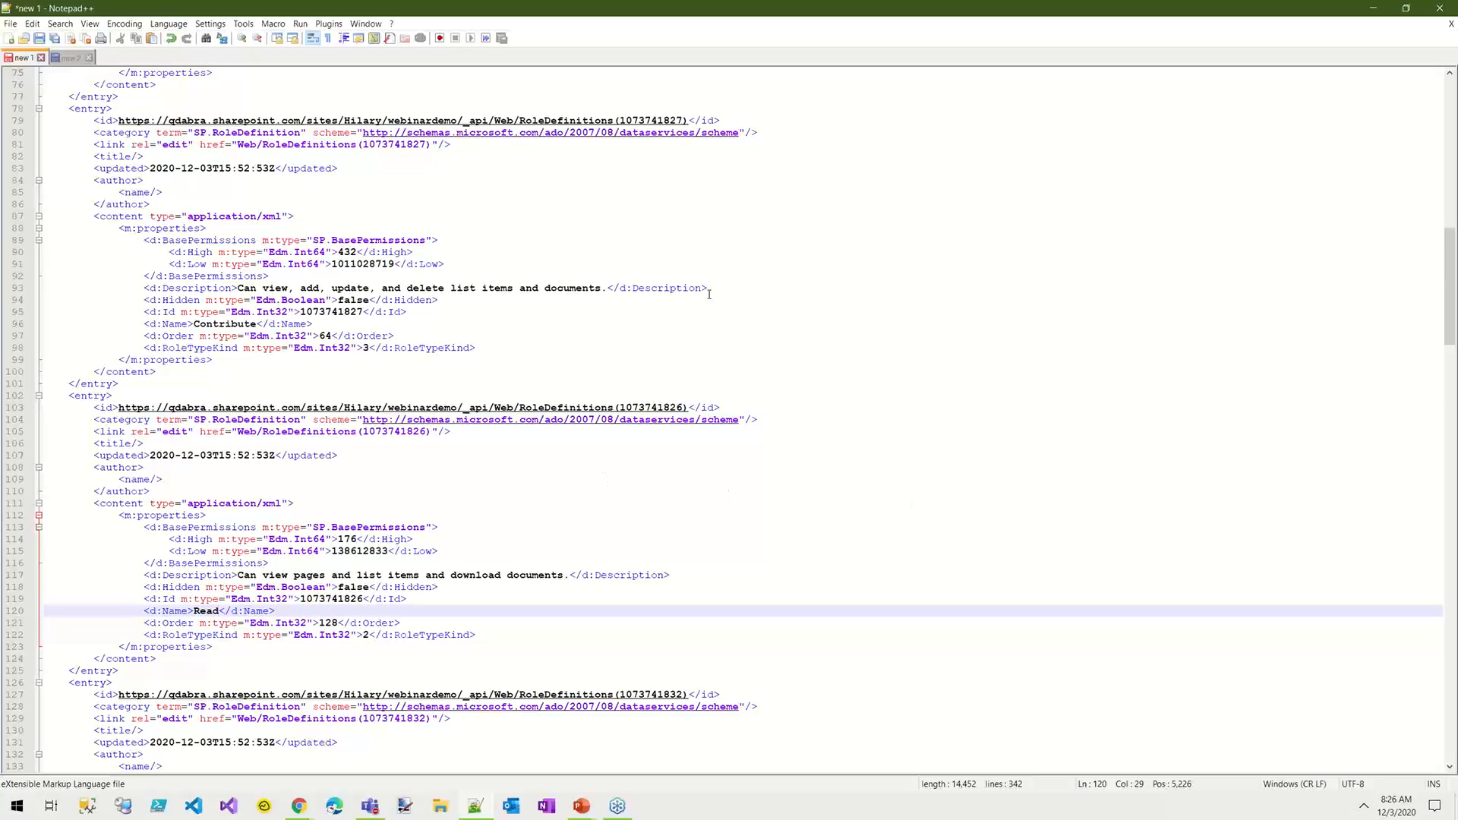
Step: Copy the Contribute role's ID from the XML, switch back to the flow in Chrome and close the action's code view
click(339, 315)
double_click(341, 312)
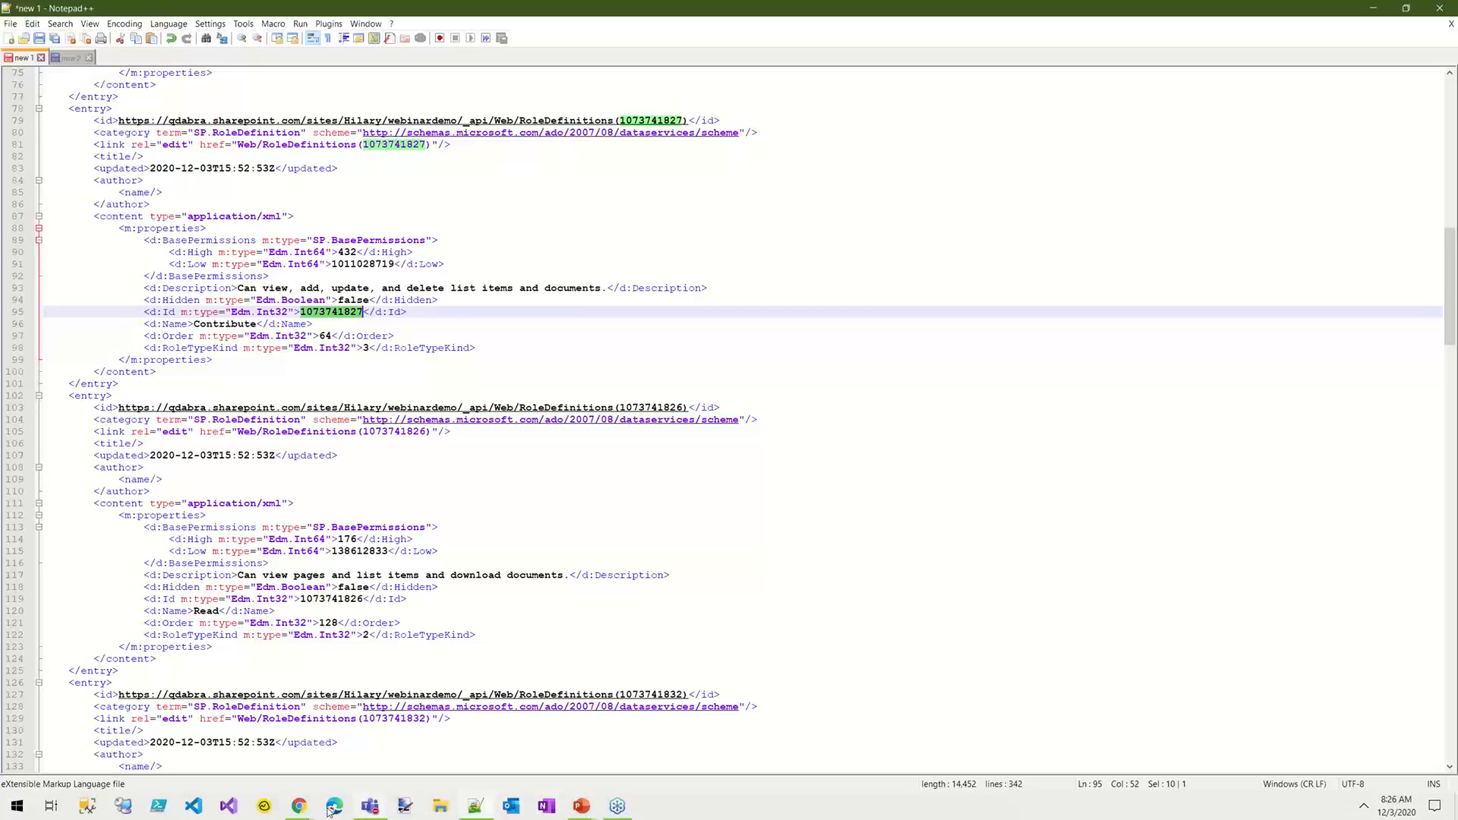
click(299, 805)
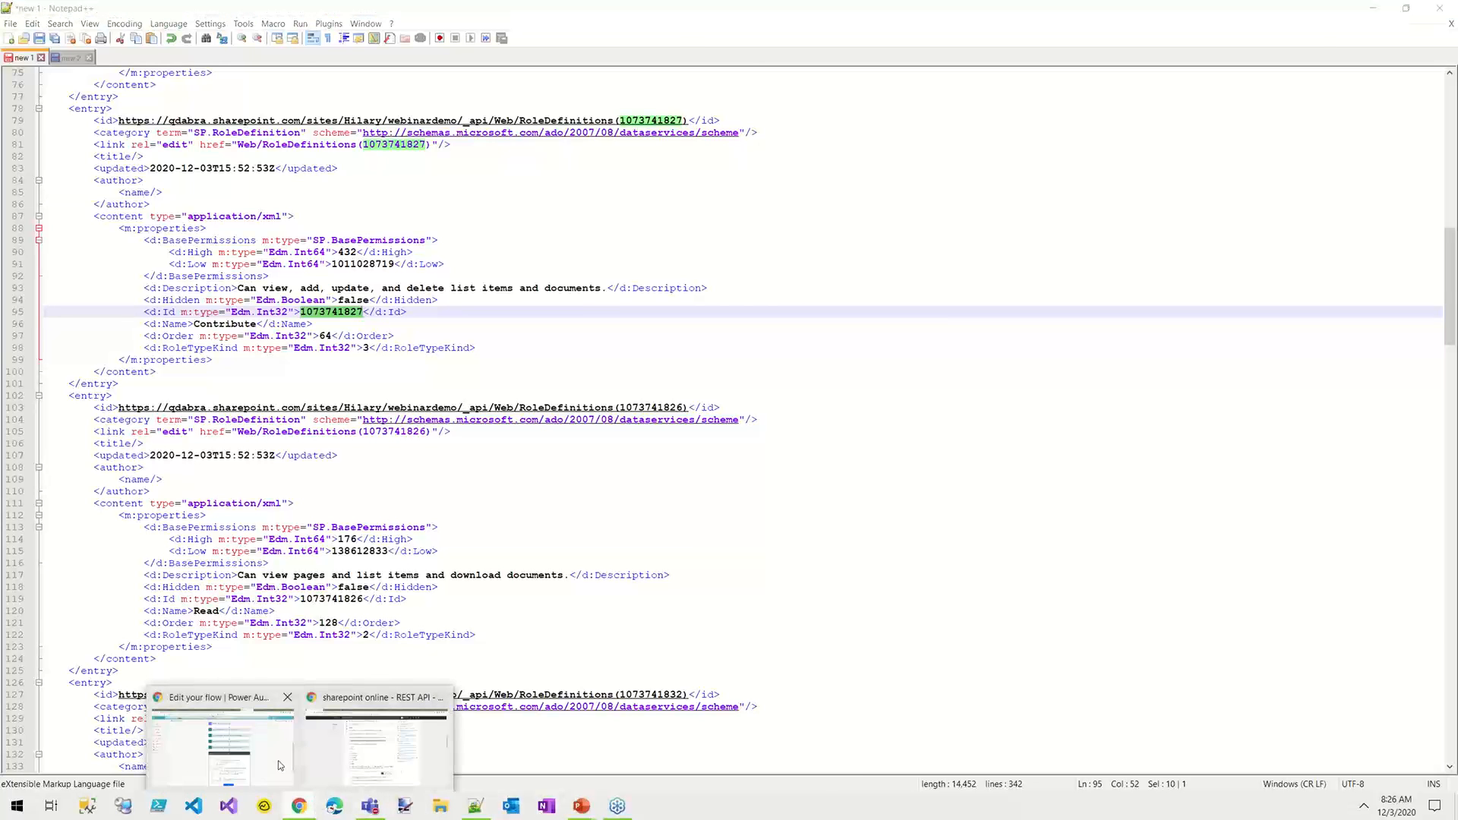
click(223, 748)
click(787, 781)
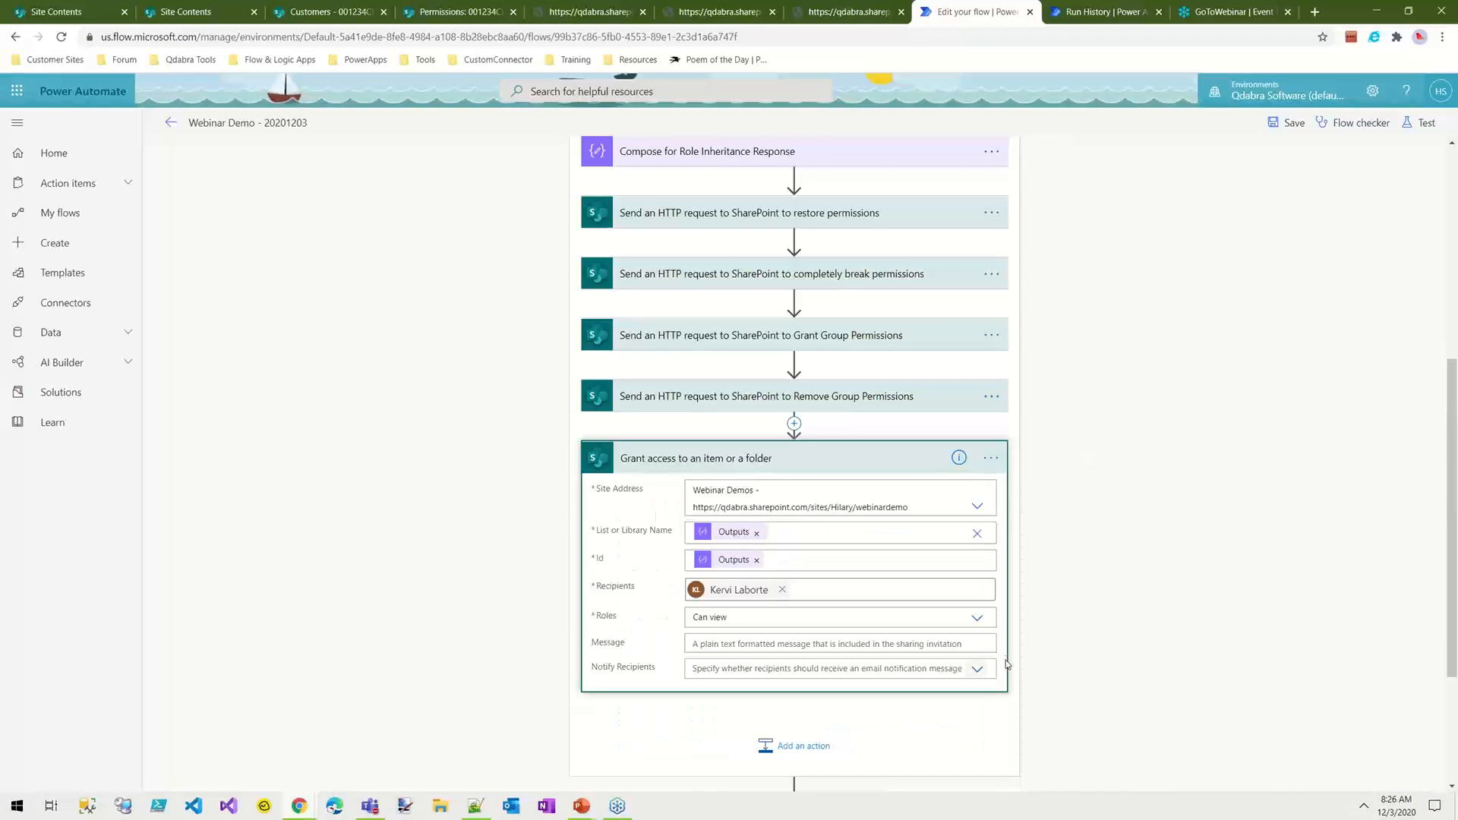
click(977, 617)
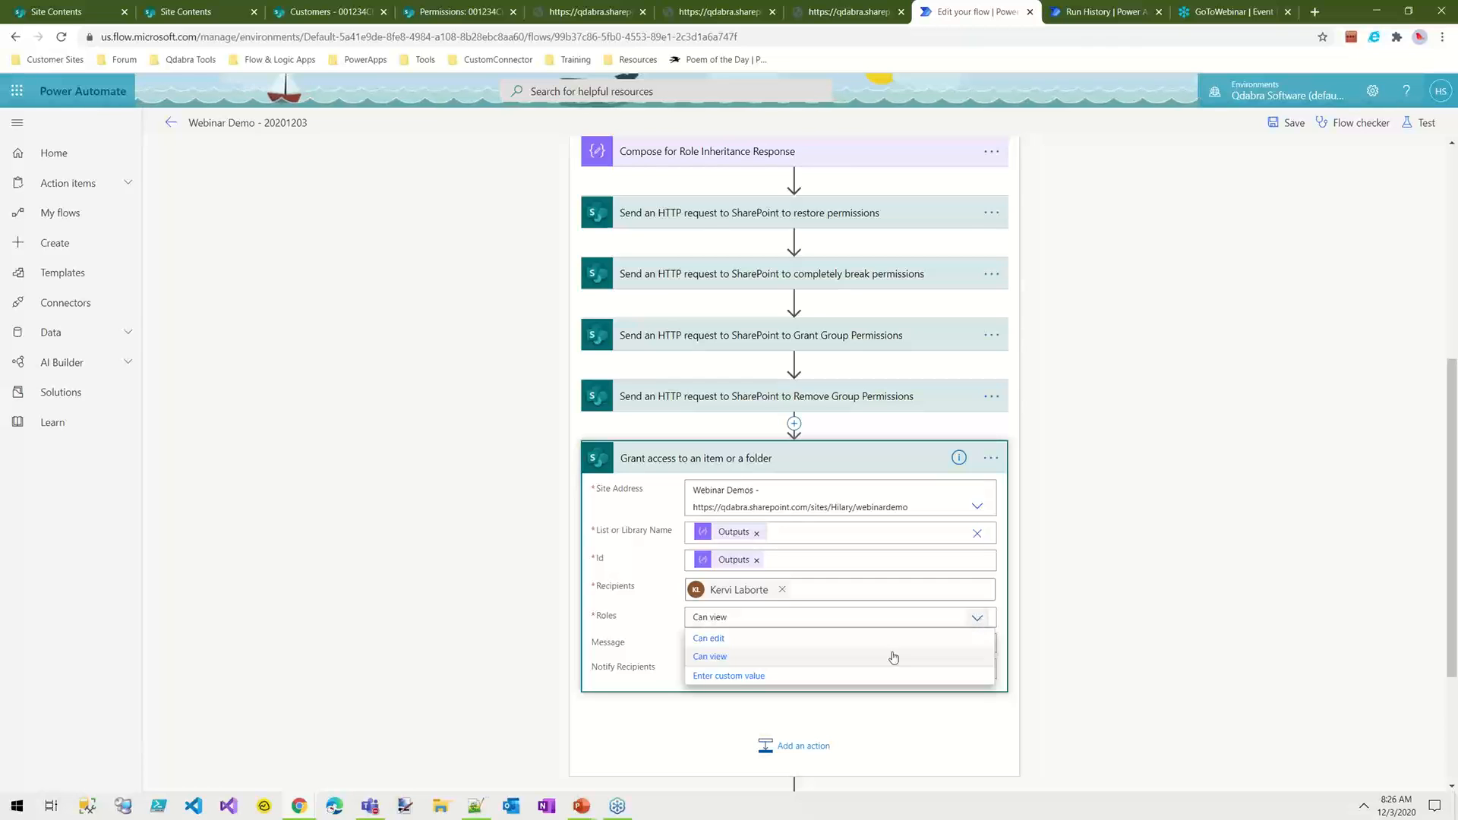
click(735, 676)
text(role)
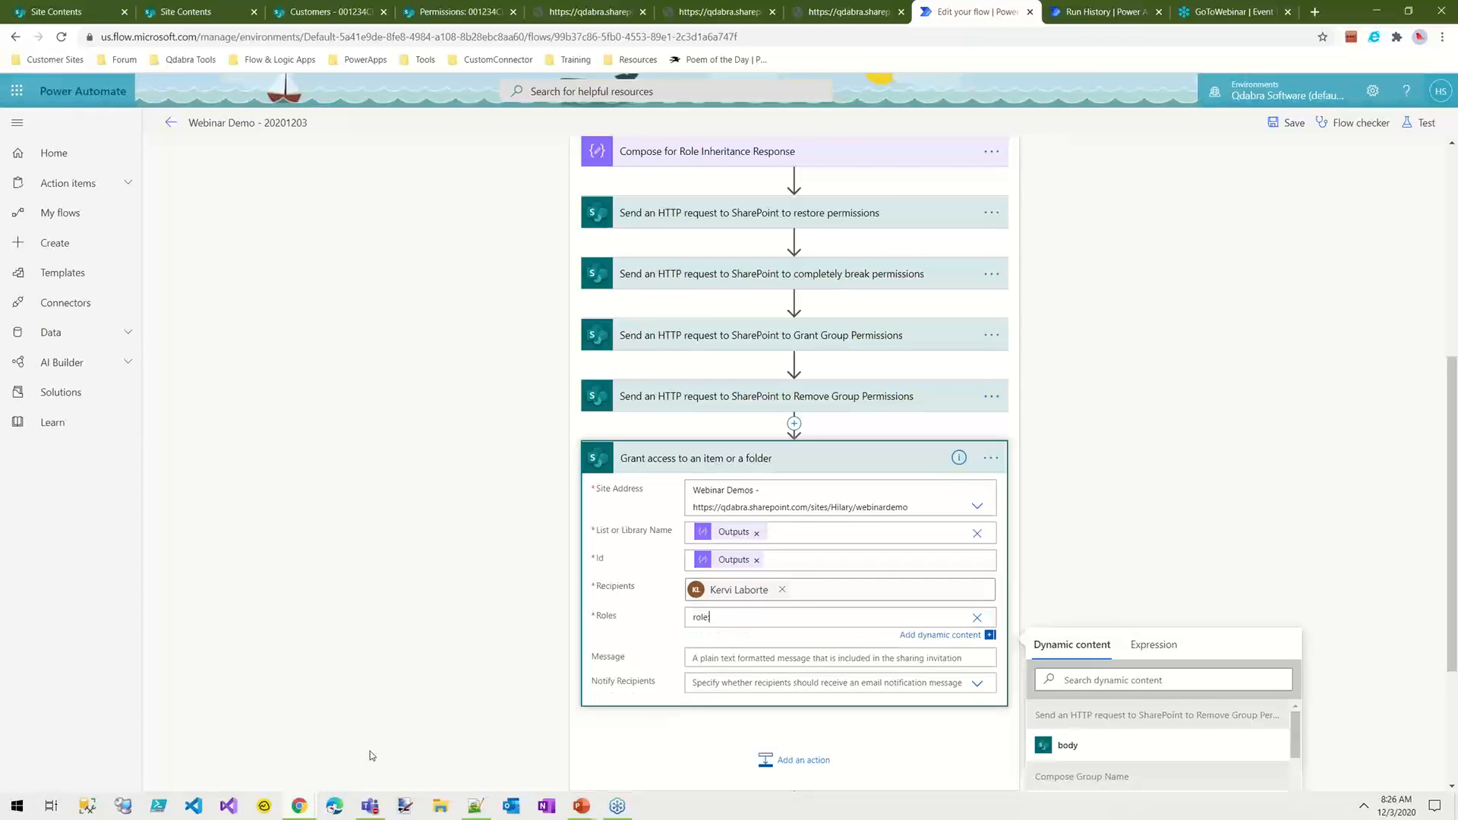
key(ctrl+v)
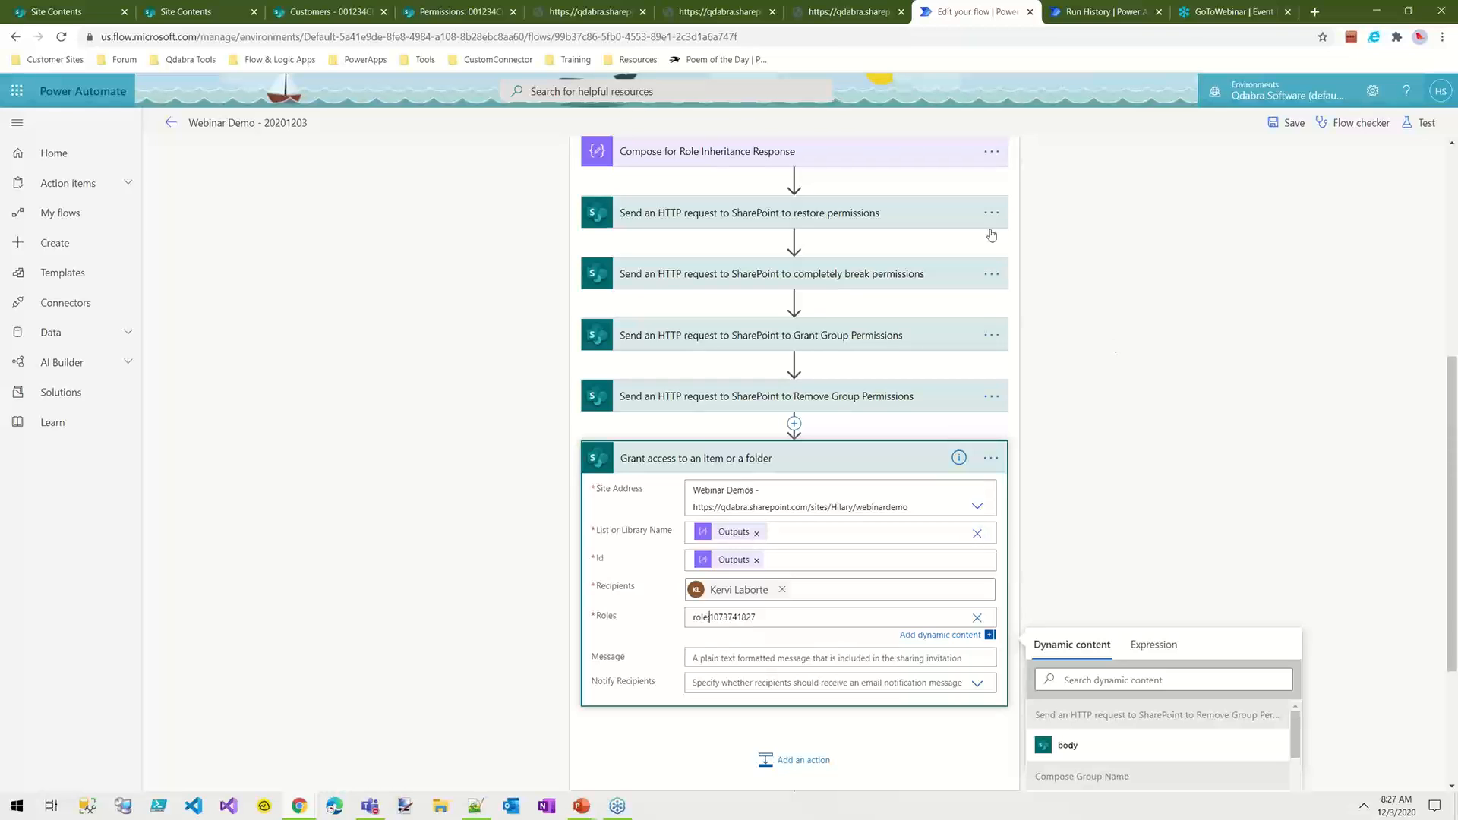
click(1285, 214)
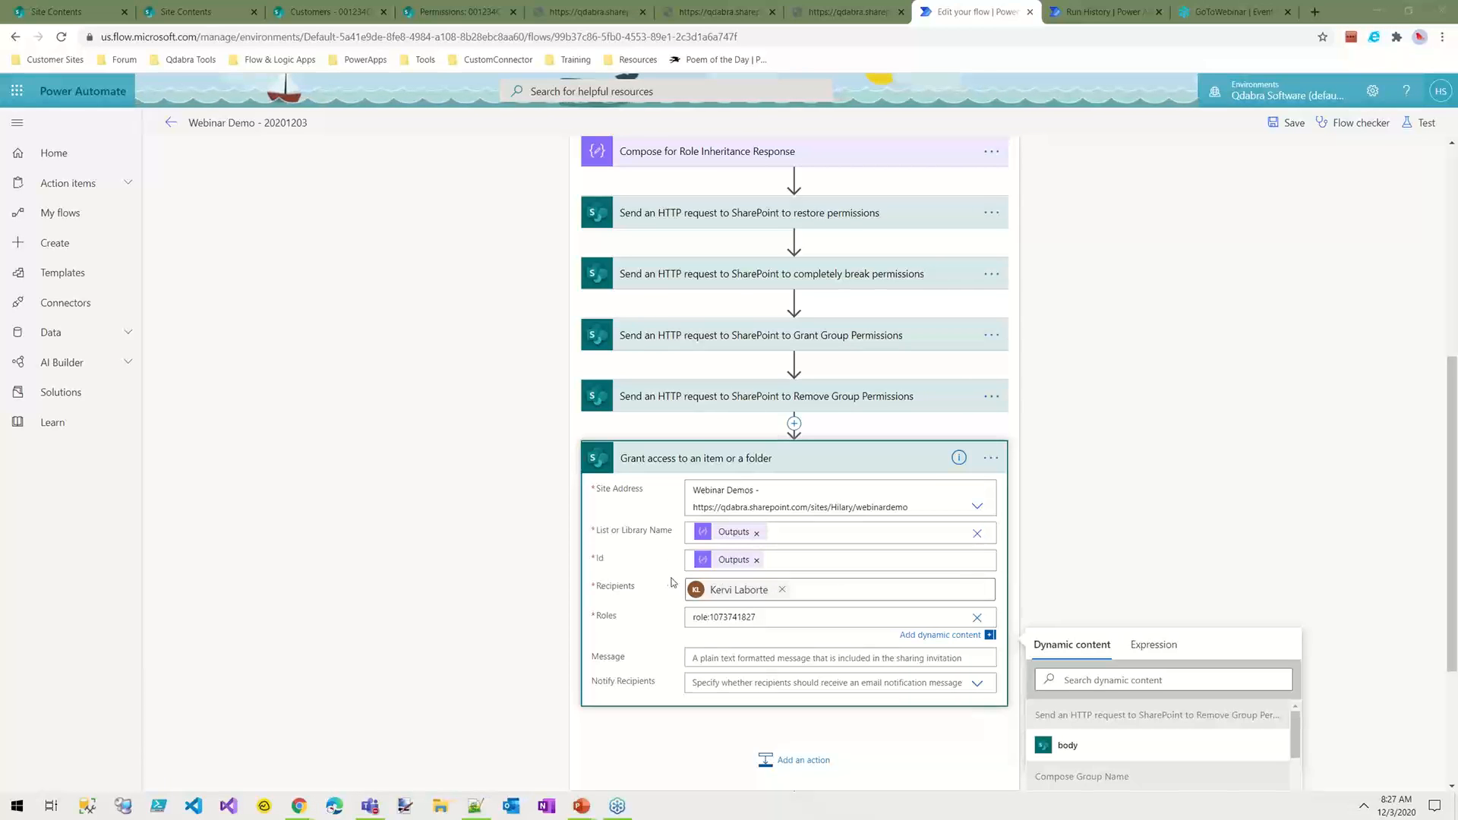
click(1268, 126)
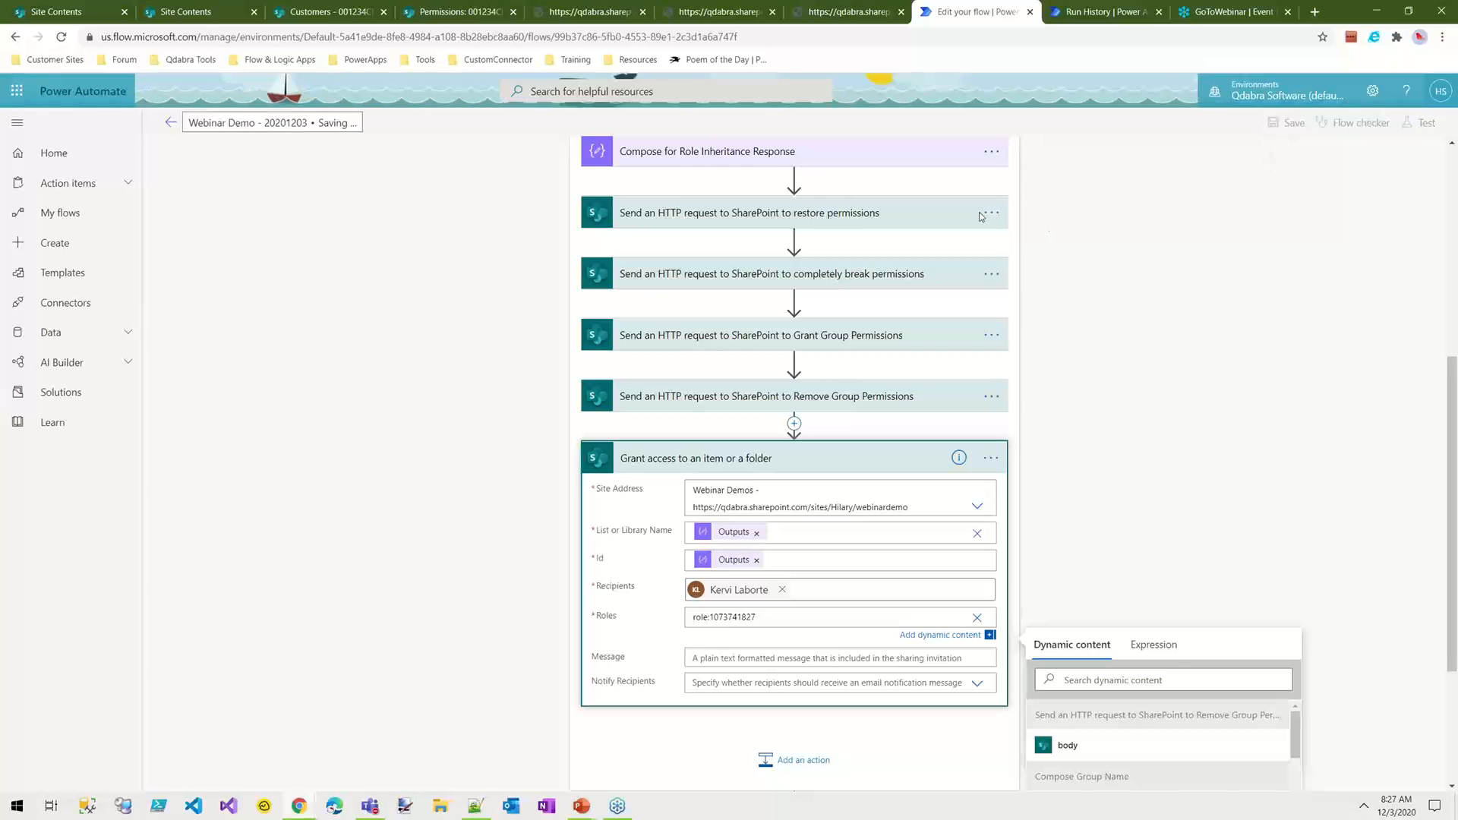
Step: Collapse the Grant access action and expand the Check Role Inheritance on an Item request to examine its Uri and hasuniqueroleassignments selection
click(785, 453)
scroll(1053, 286, up, 3)
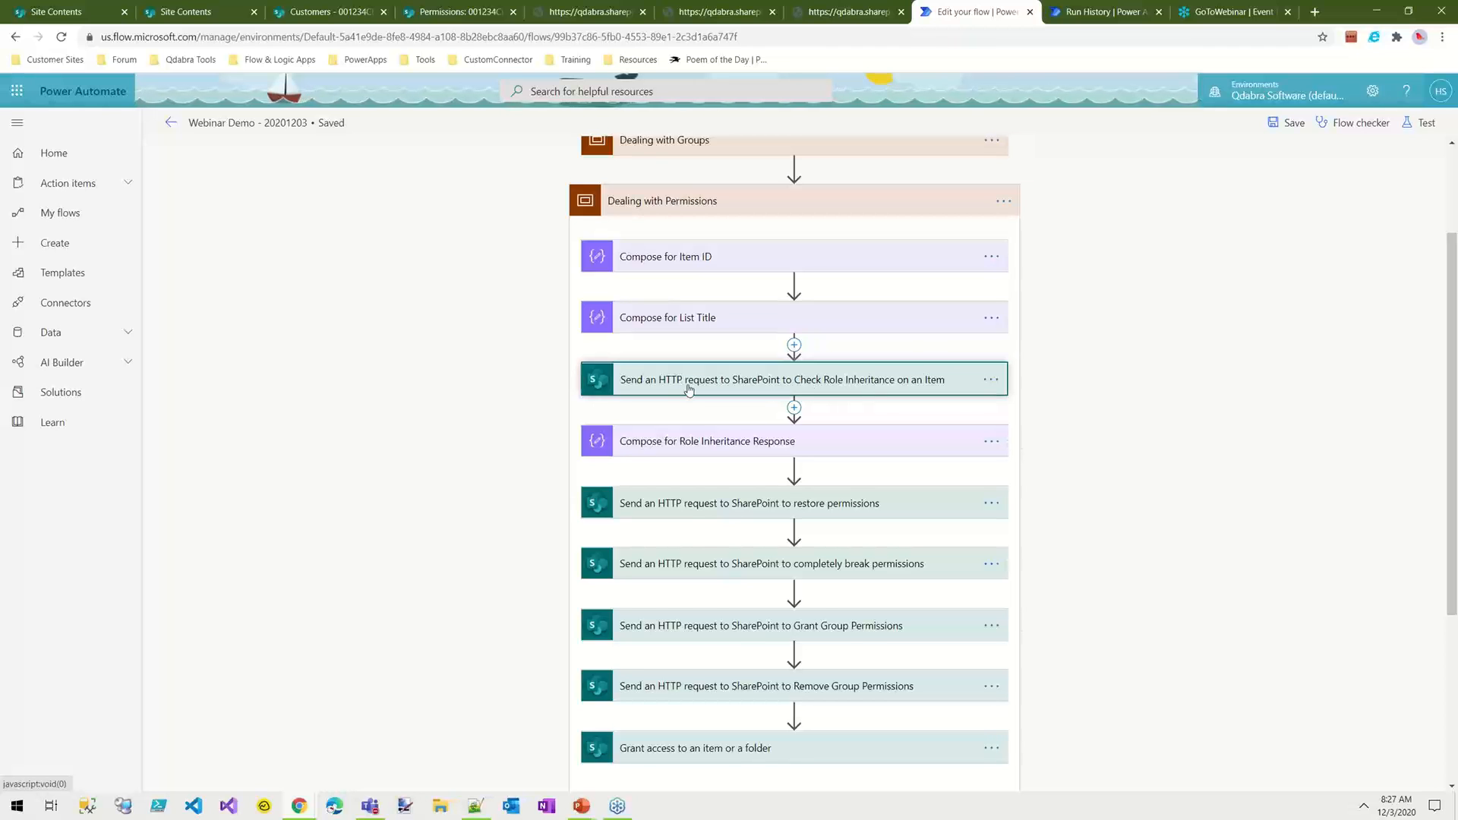
click(731, 388)
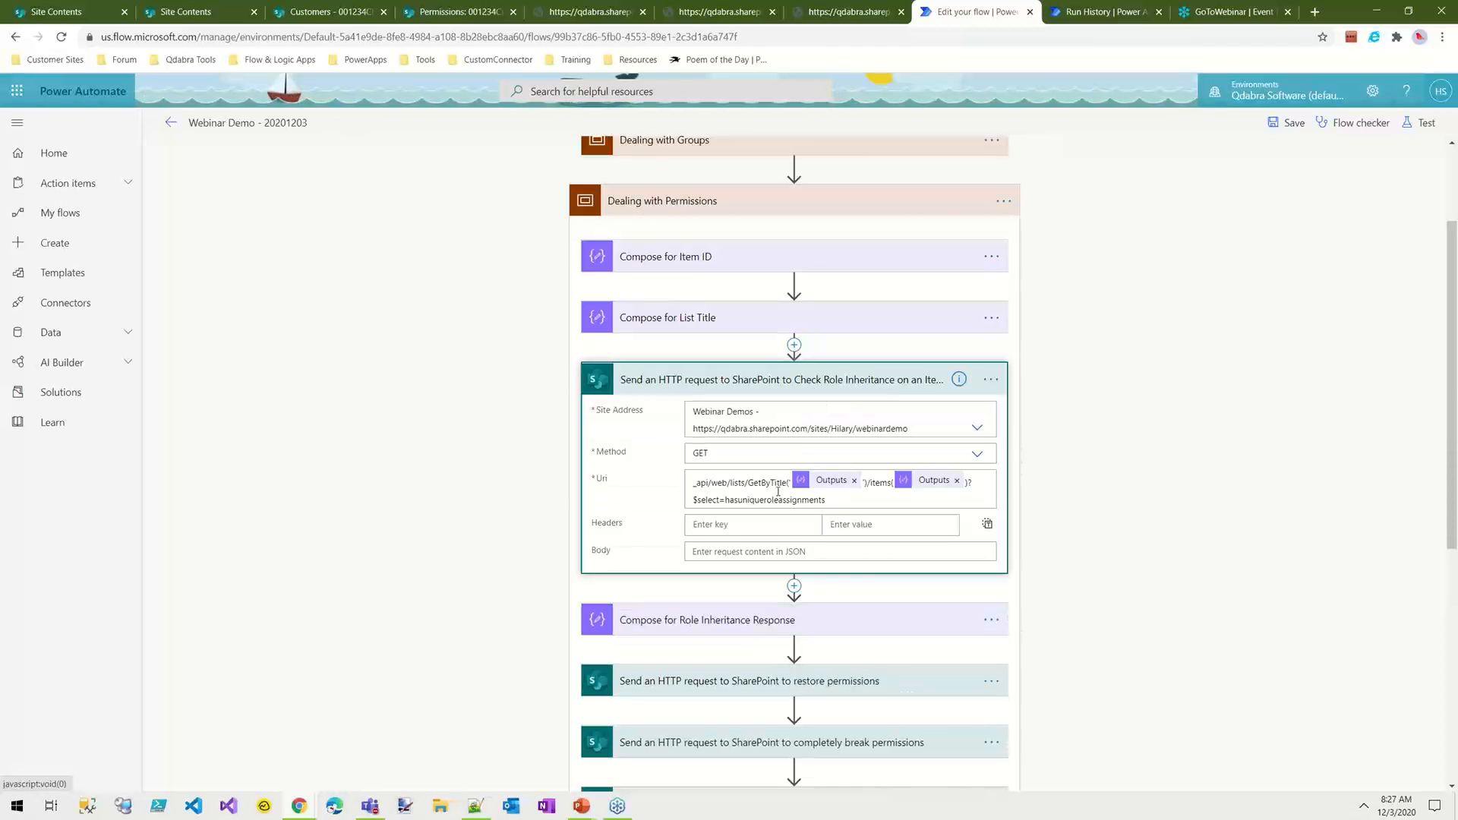
drag(837, 499, 691, 499)
click(879, 483)
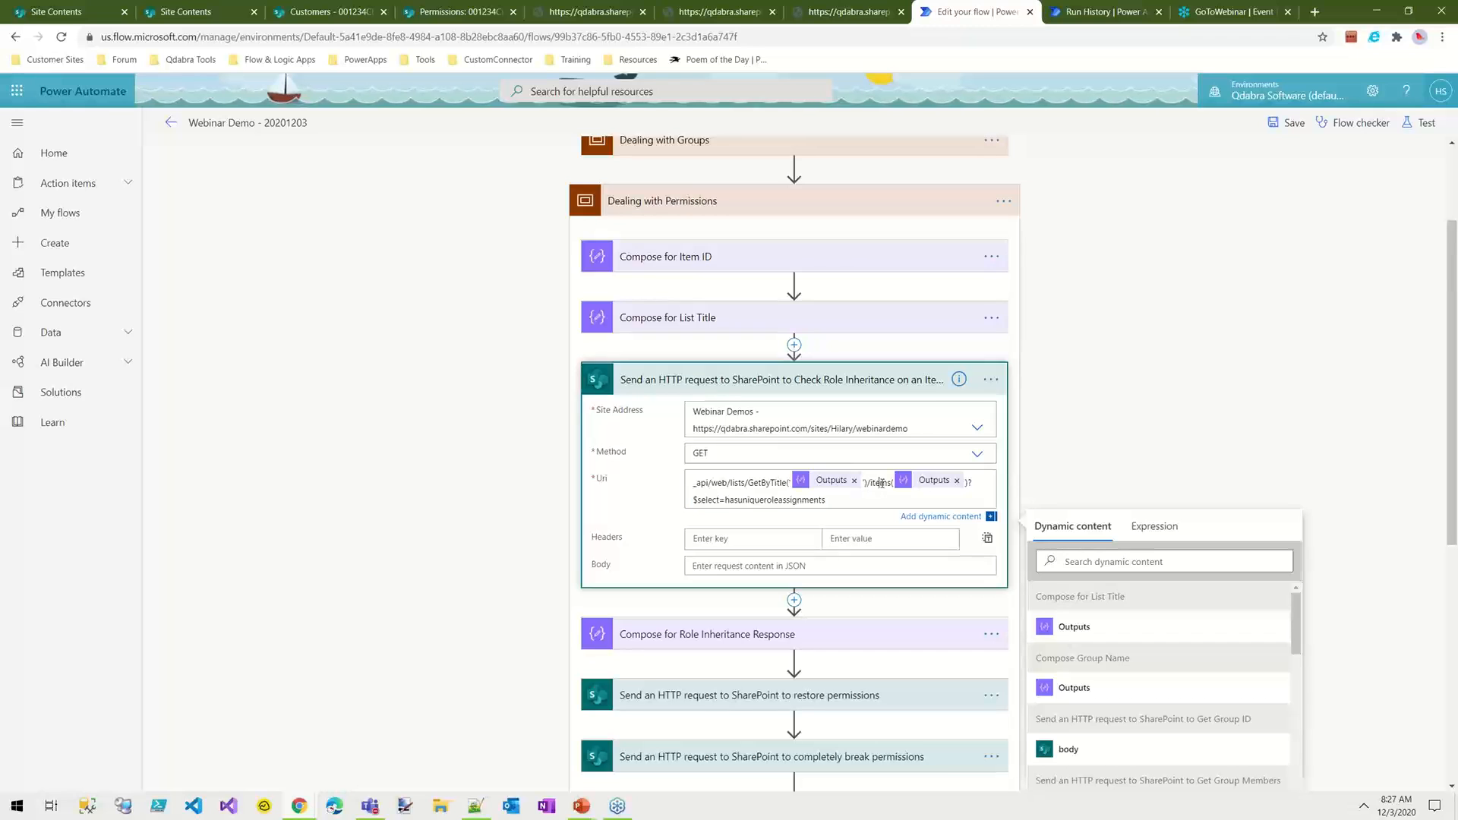
Step: Highlight the $select=hasuniqueroleassignments query, then expand Compose for Role Inheritance Response, view its code and collapse it again
drag(822, 498, 687, 501)
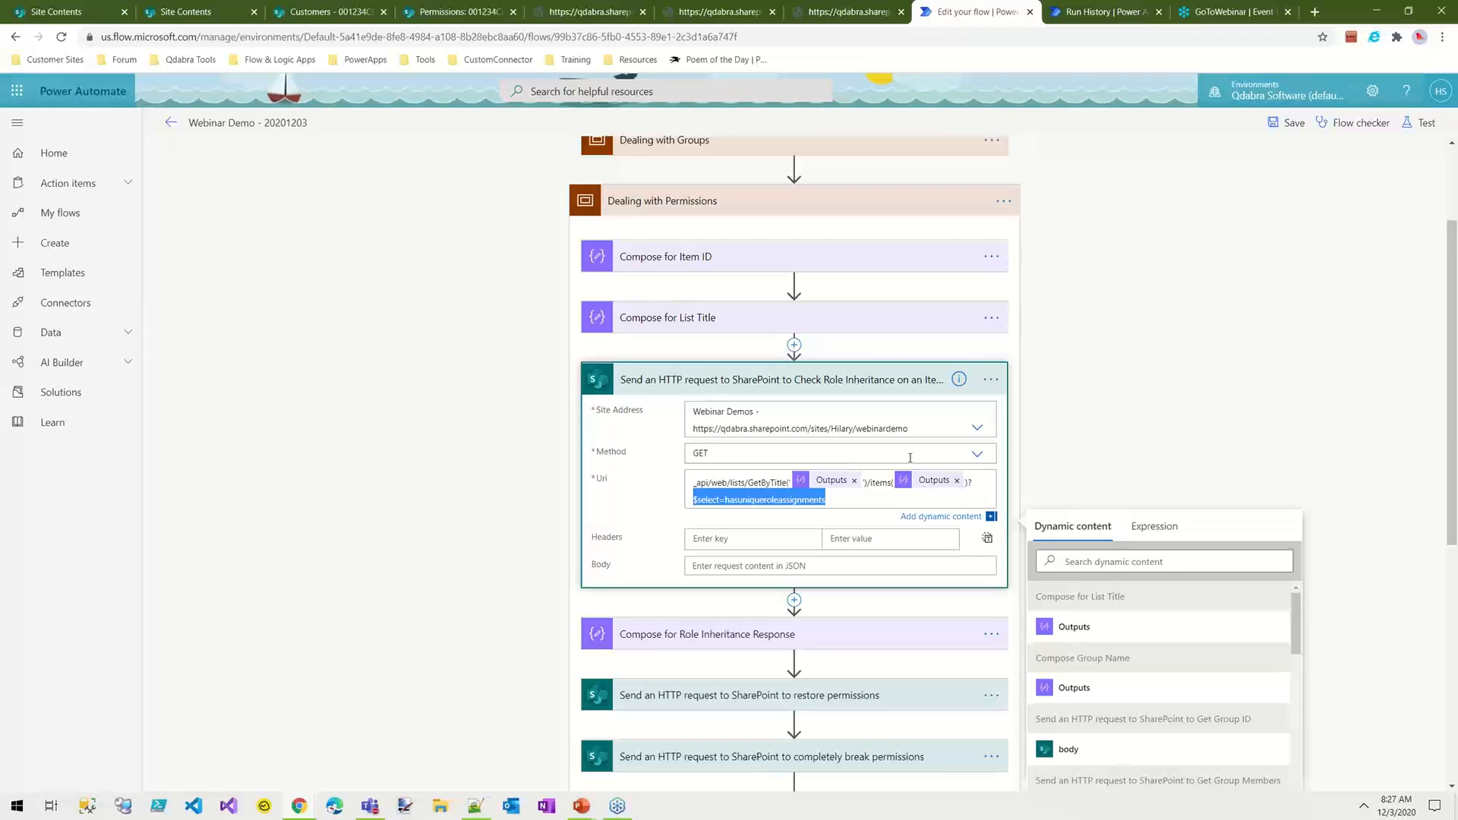
click(832, 635)
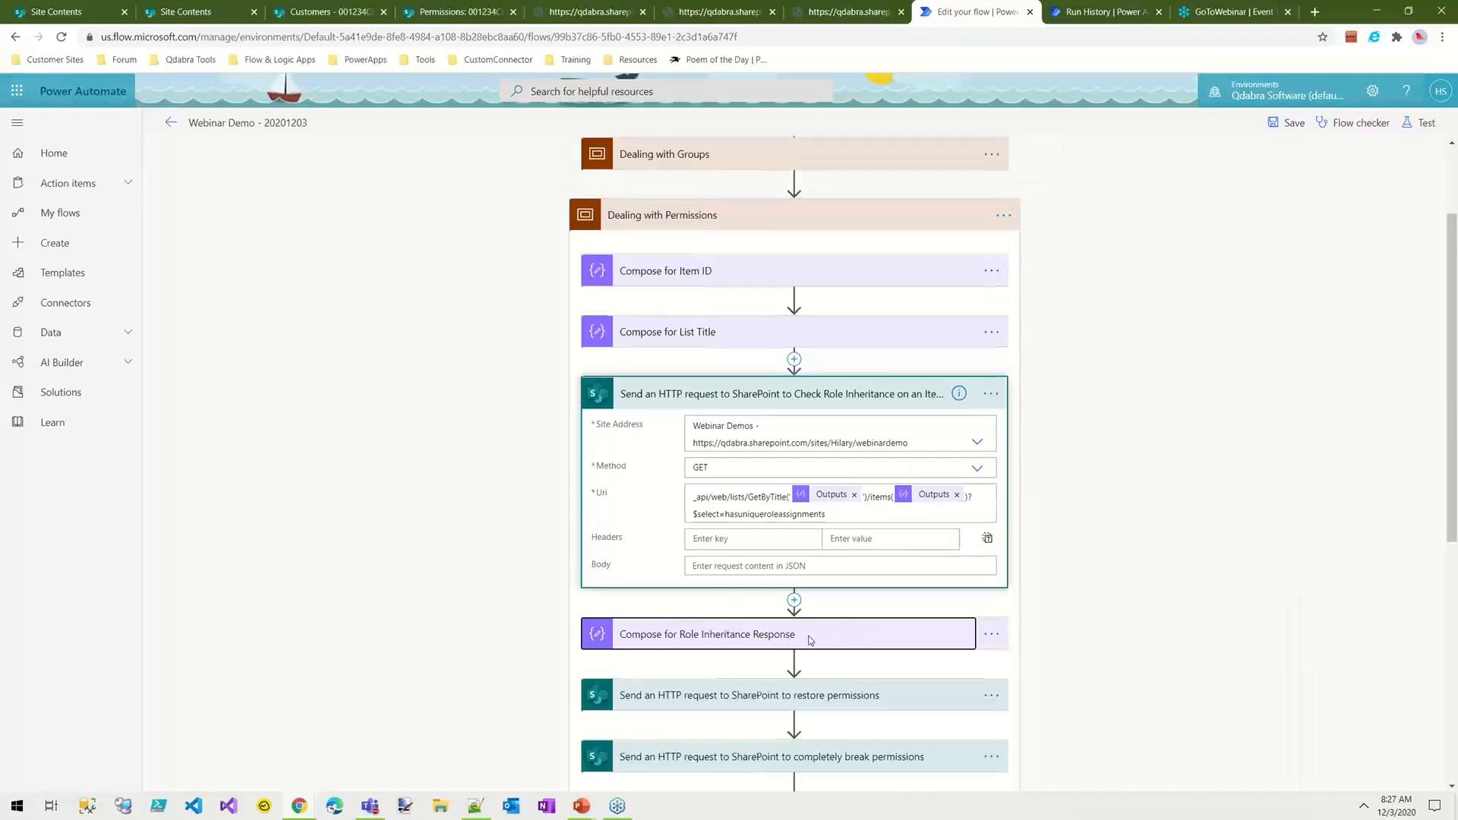
click(683, 648)
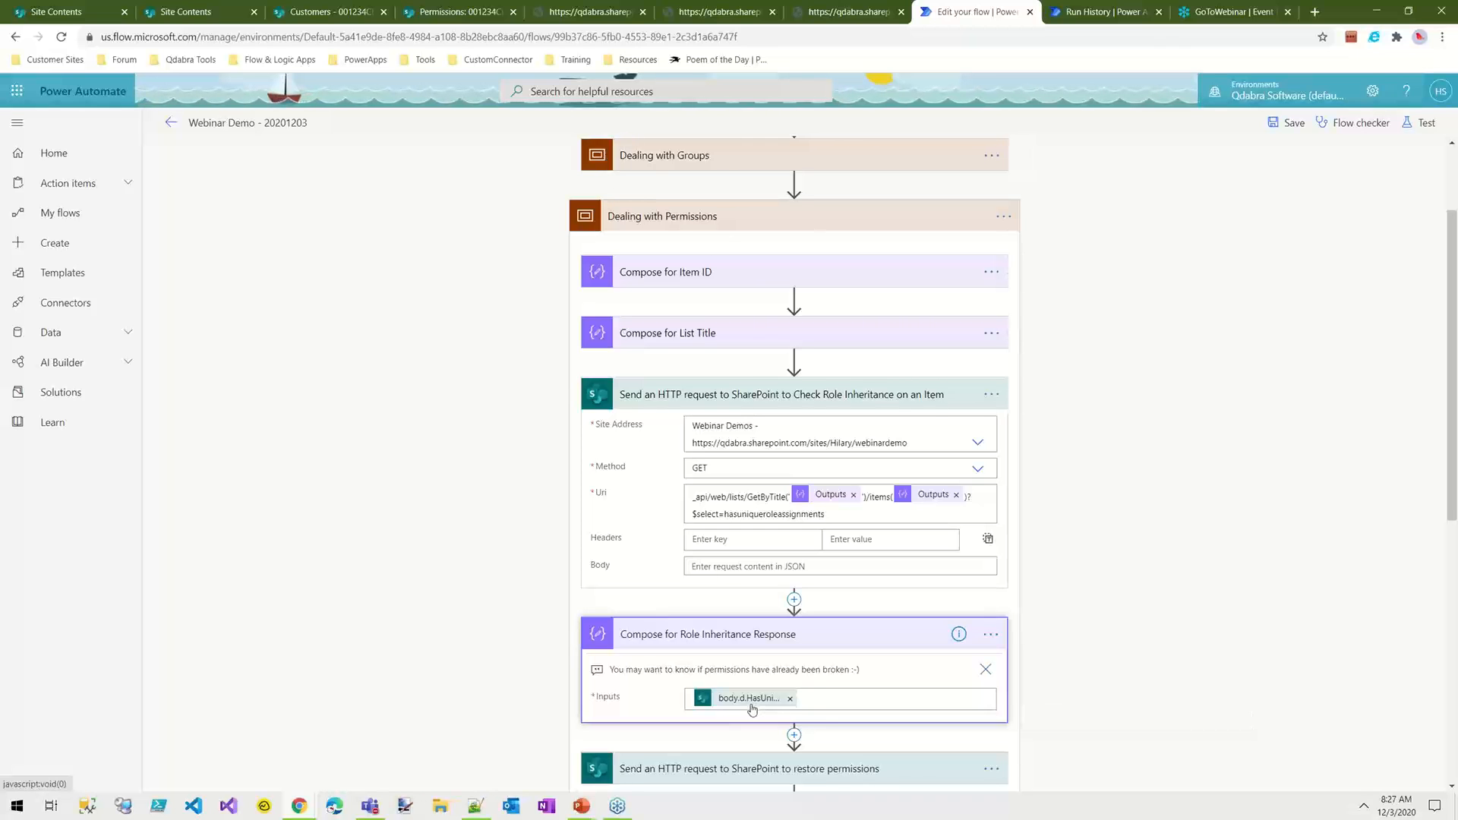
click(991, 636)
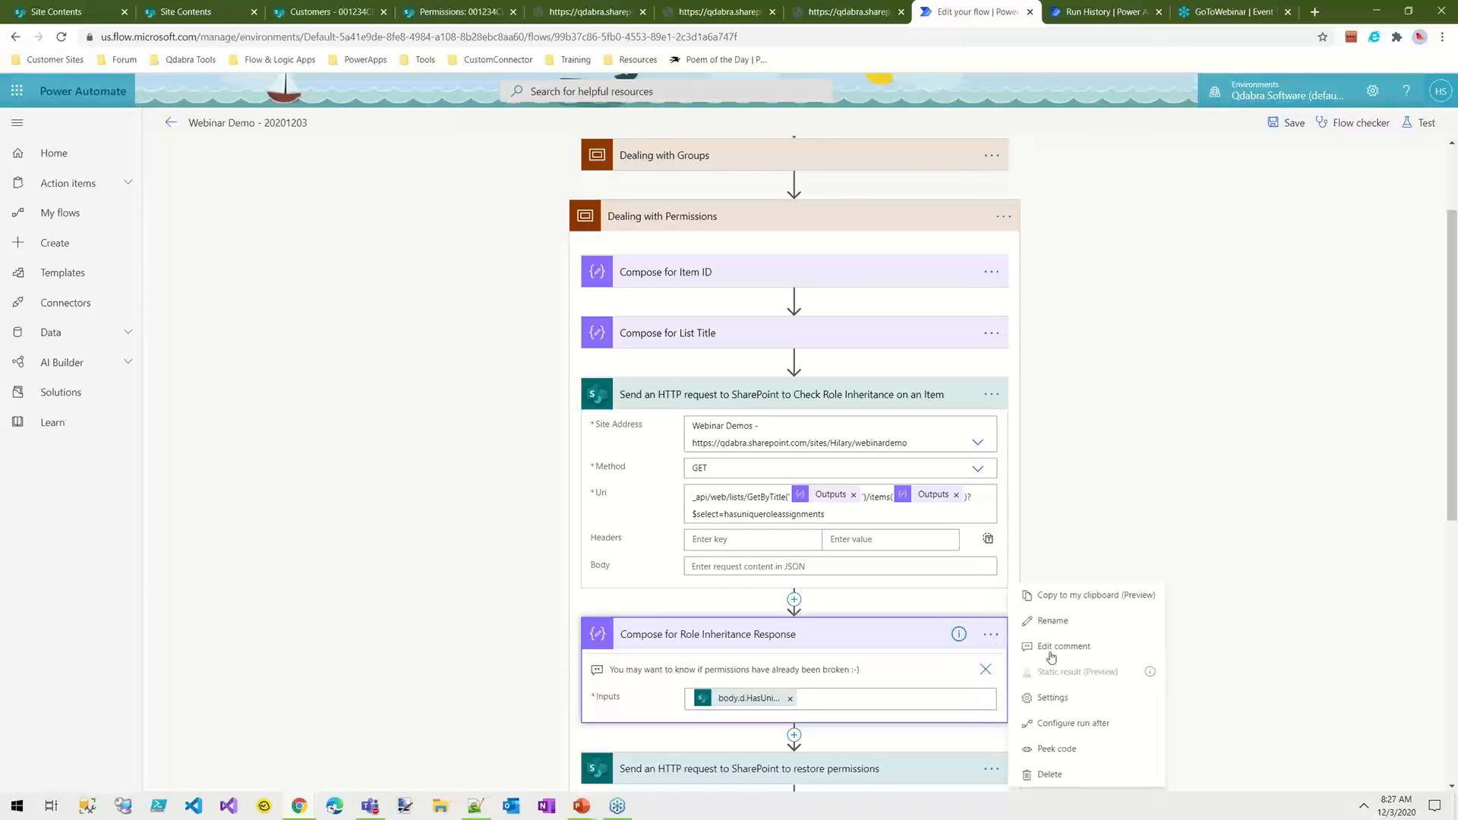
click(1052, 750)
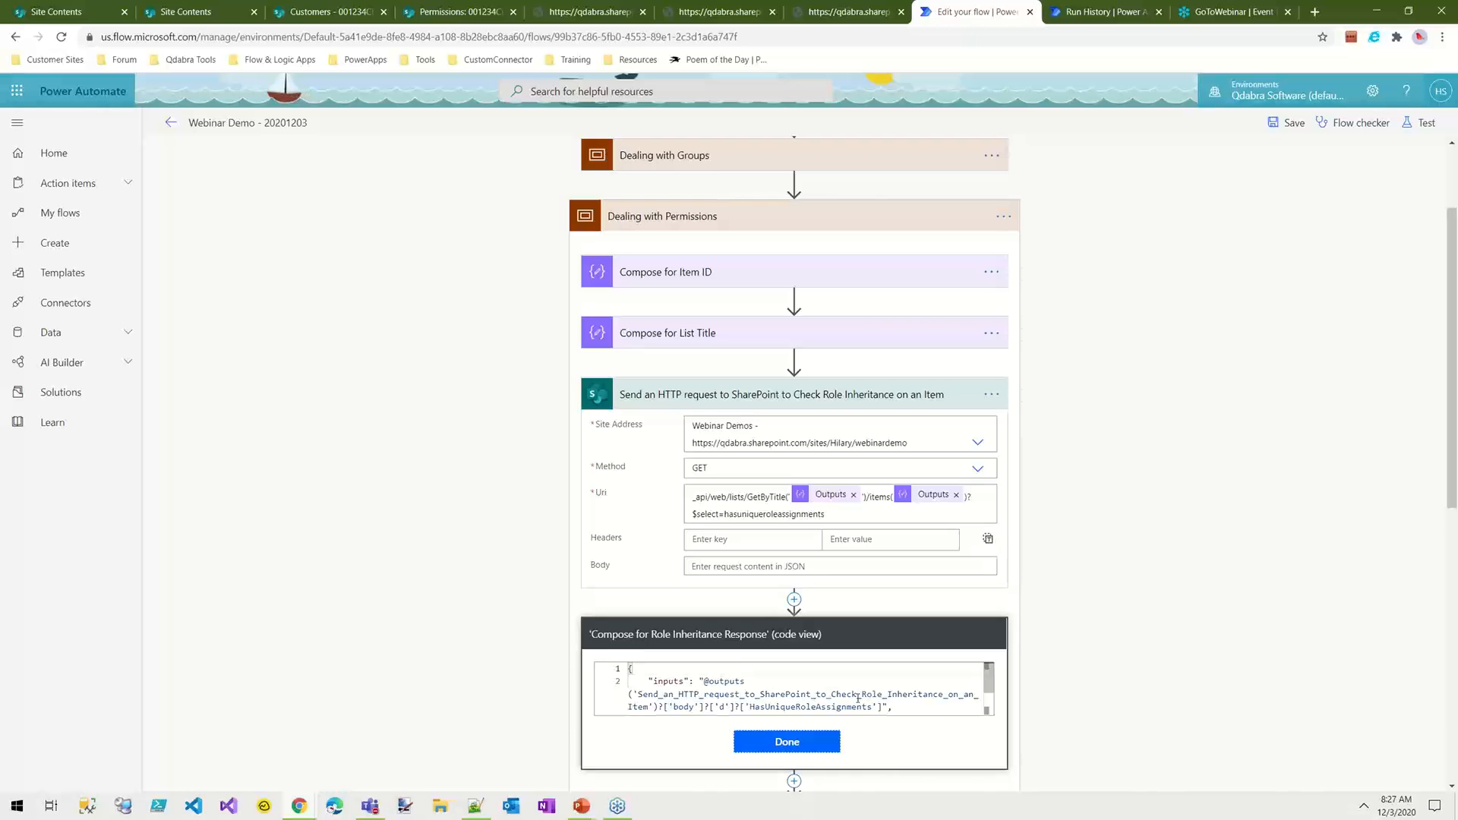
click(808, 749)
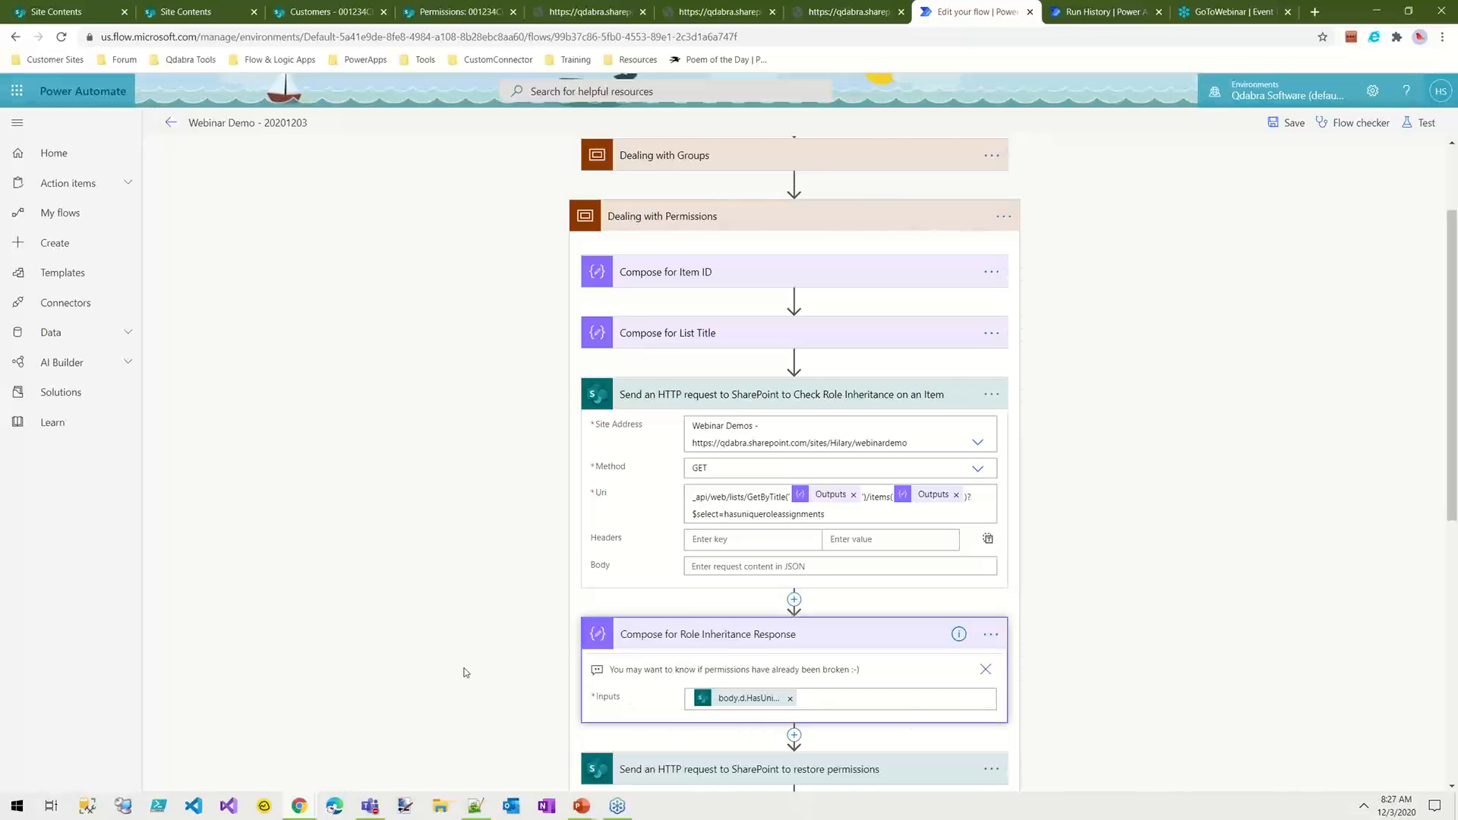
scroll(463, 668, down, 5)
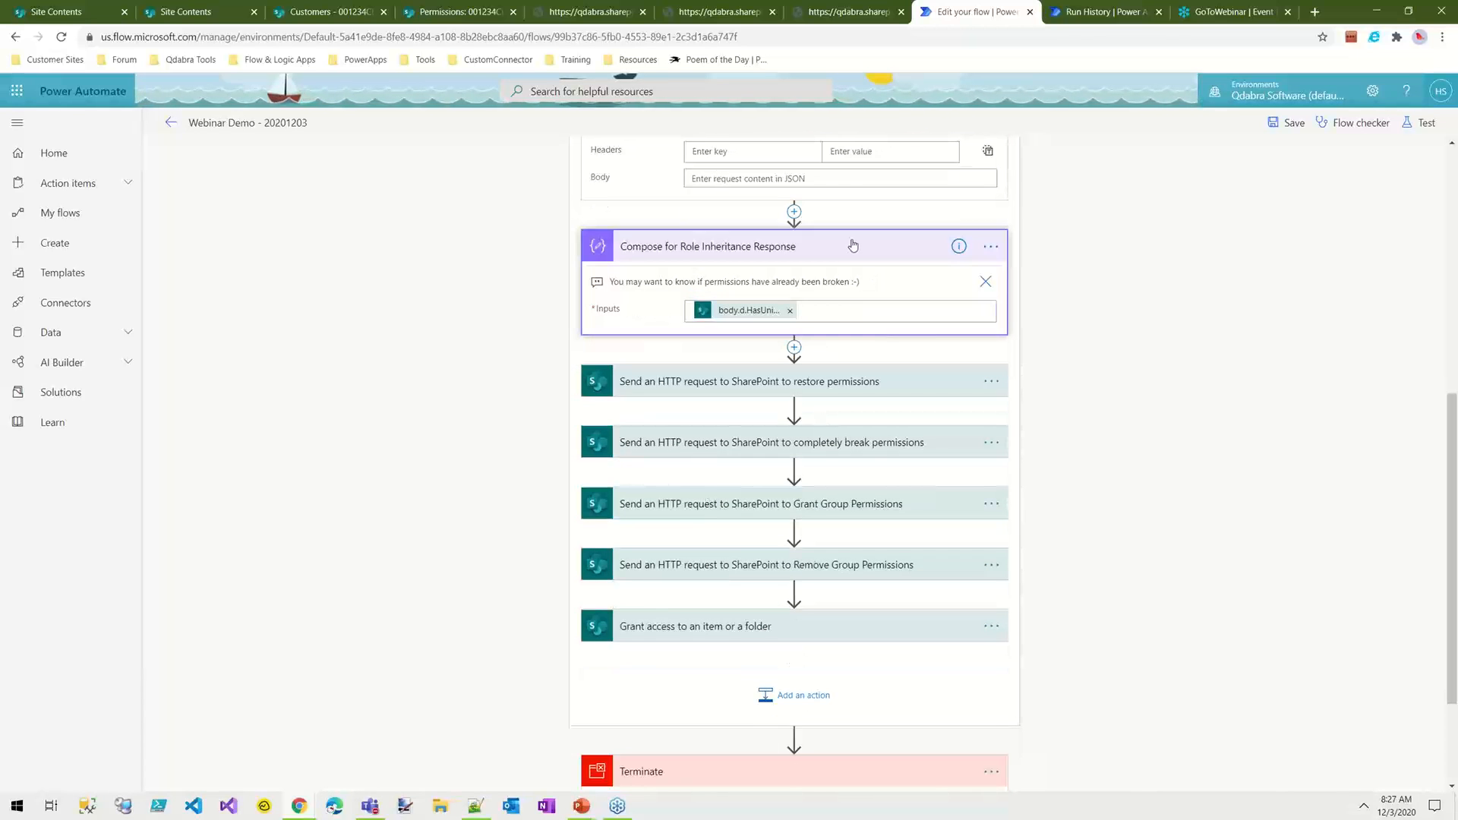
click(853, 245)
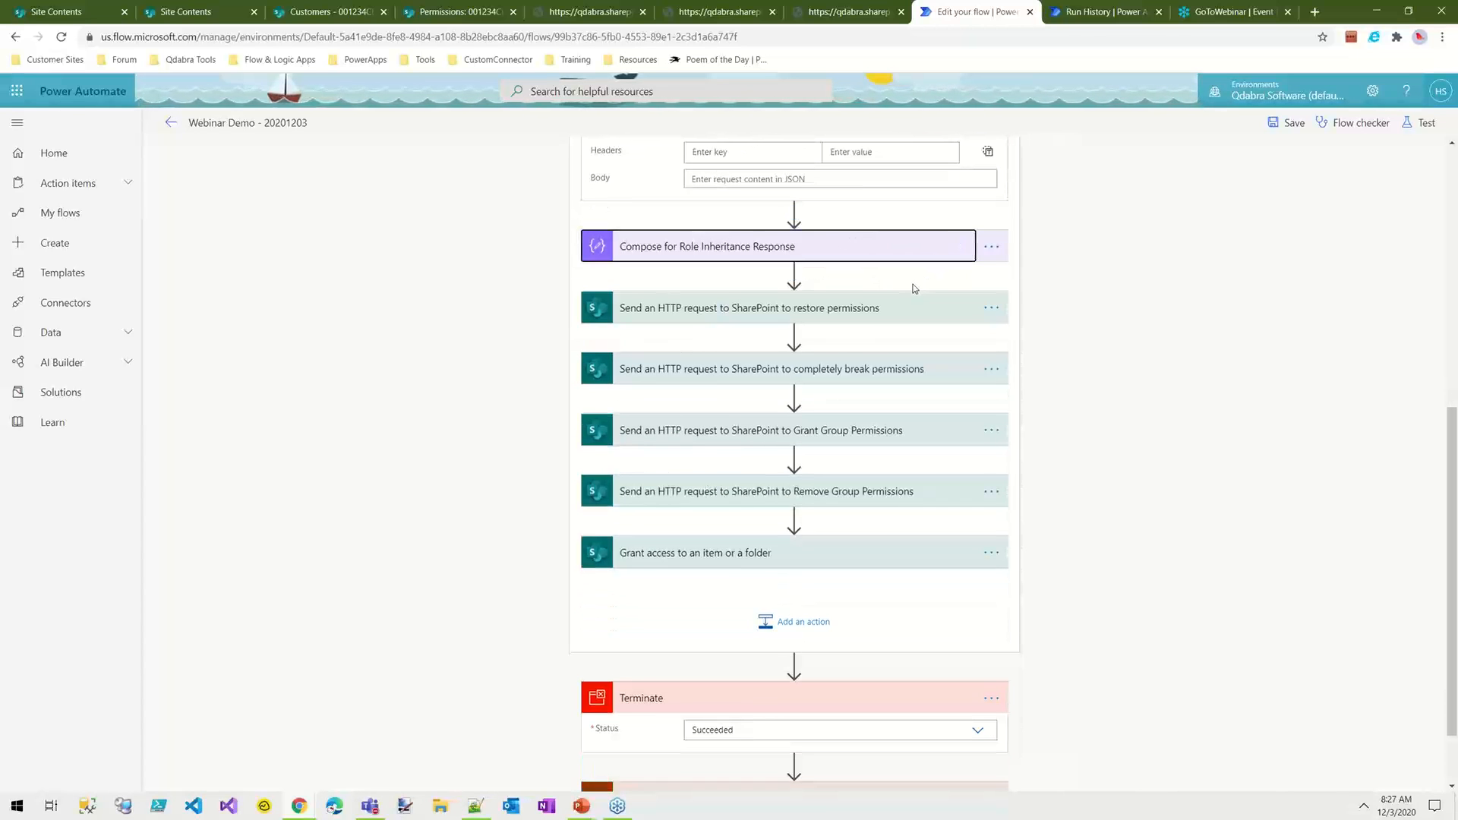
Step: Expand the restore permissions request, examine resetroleinheritance in its Uri, and collapse the action
click(903, 314)
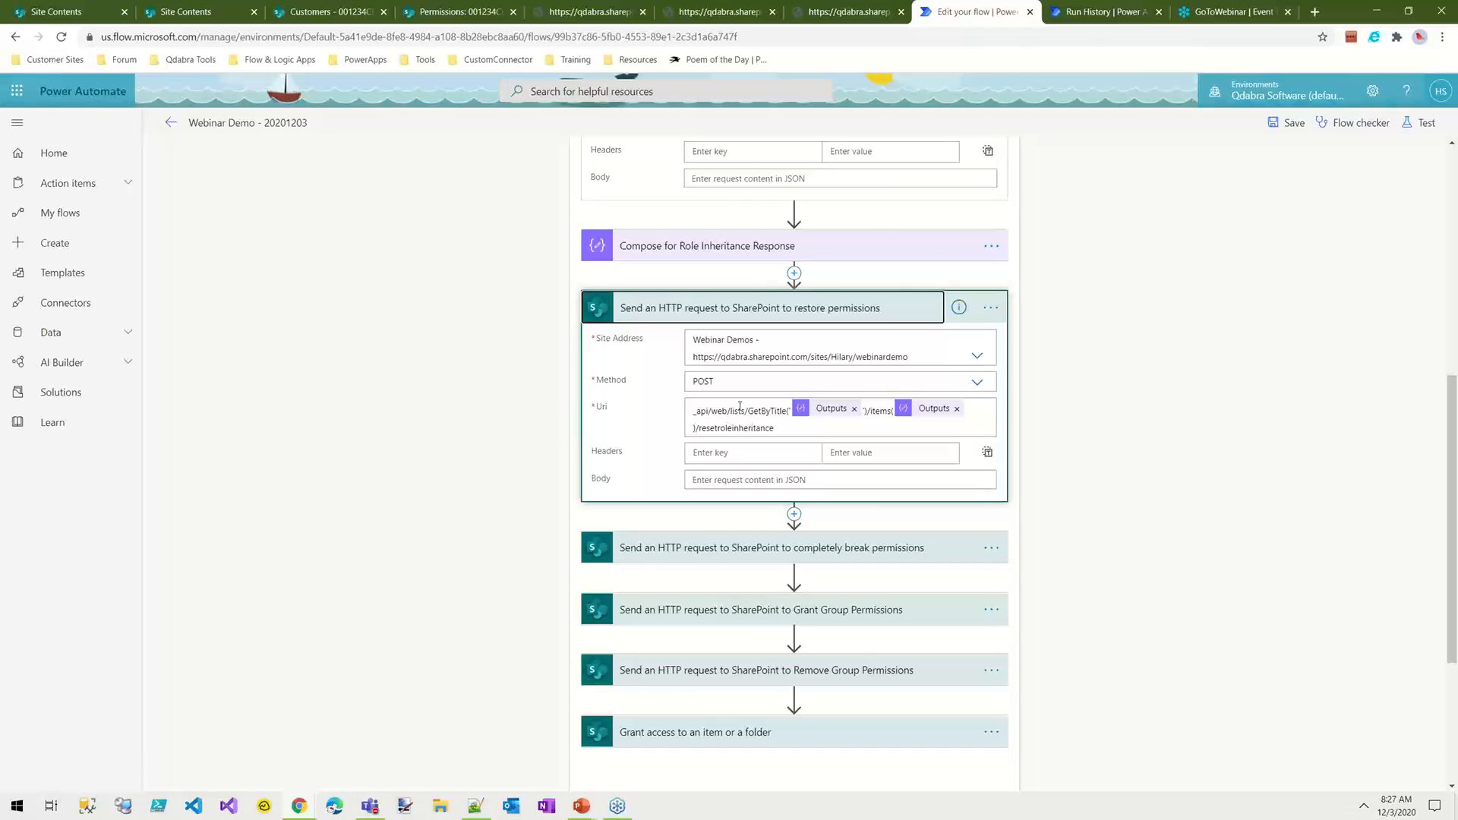
click(748, 431)
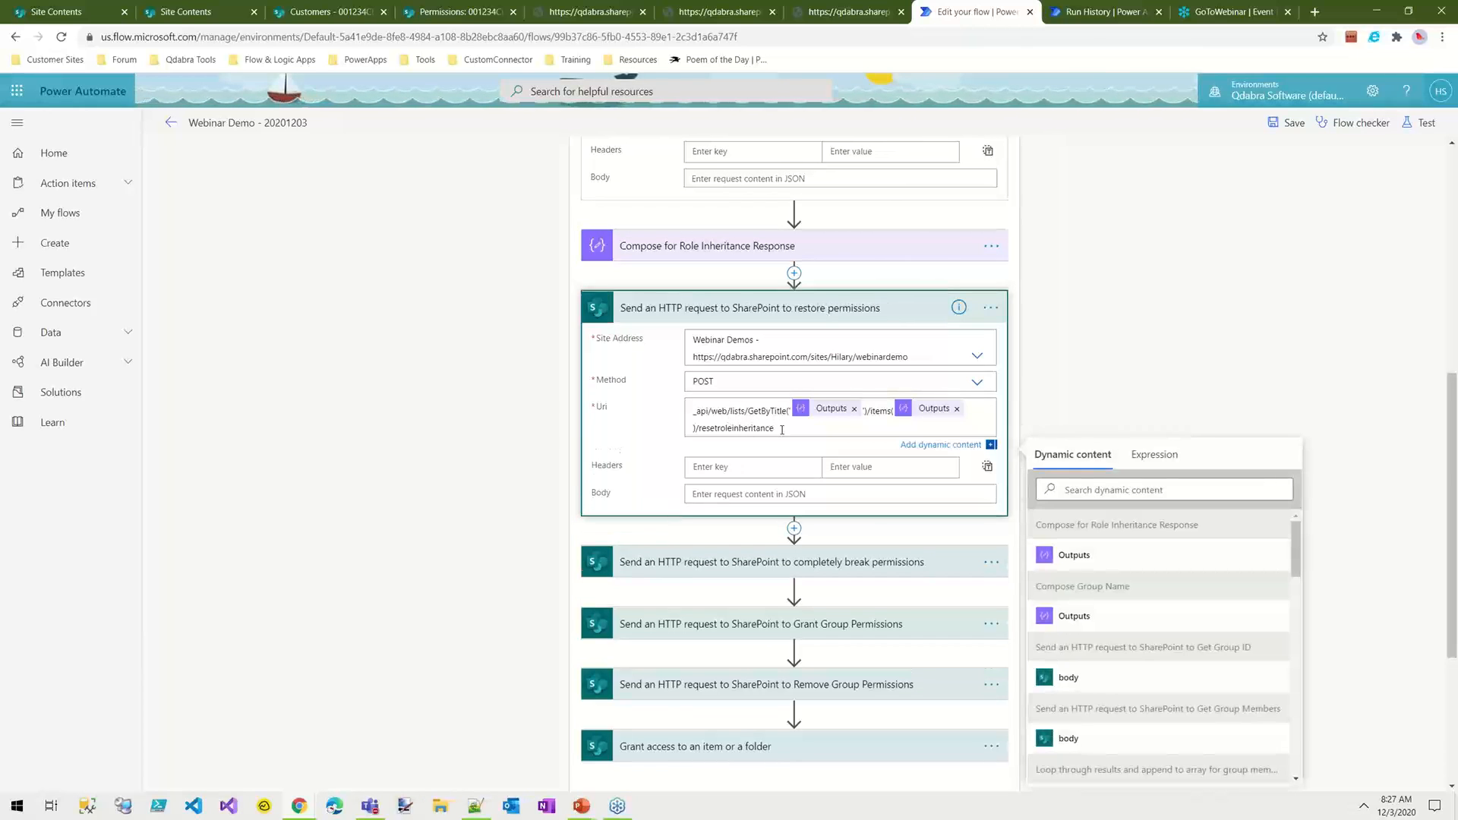
drag(774, 429, 694, 430)
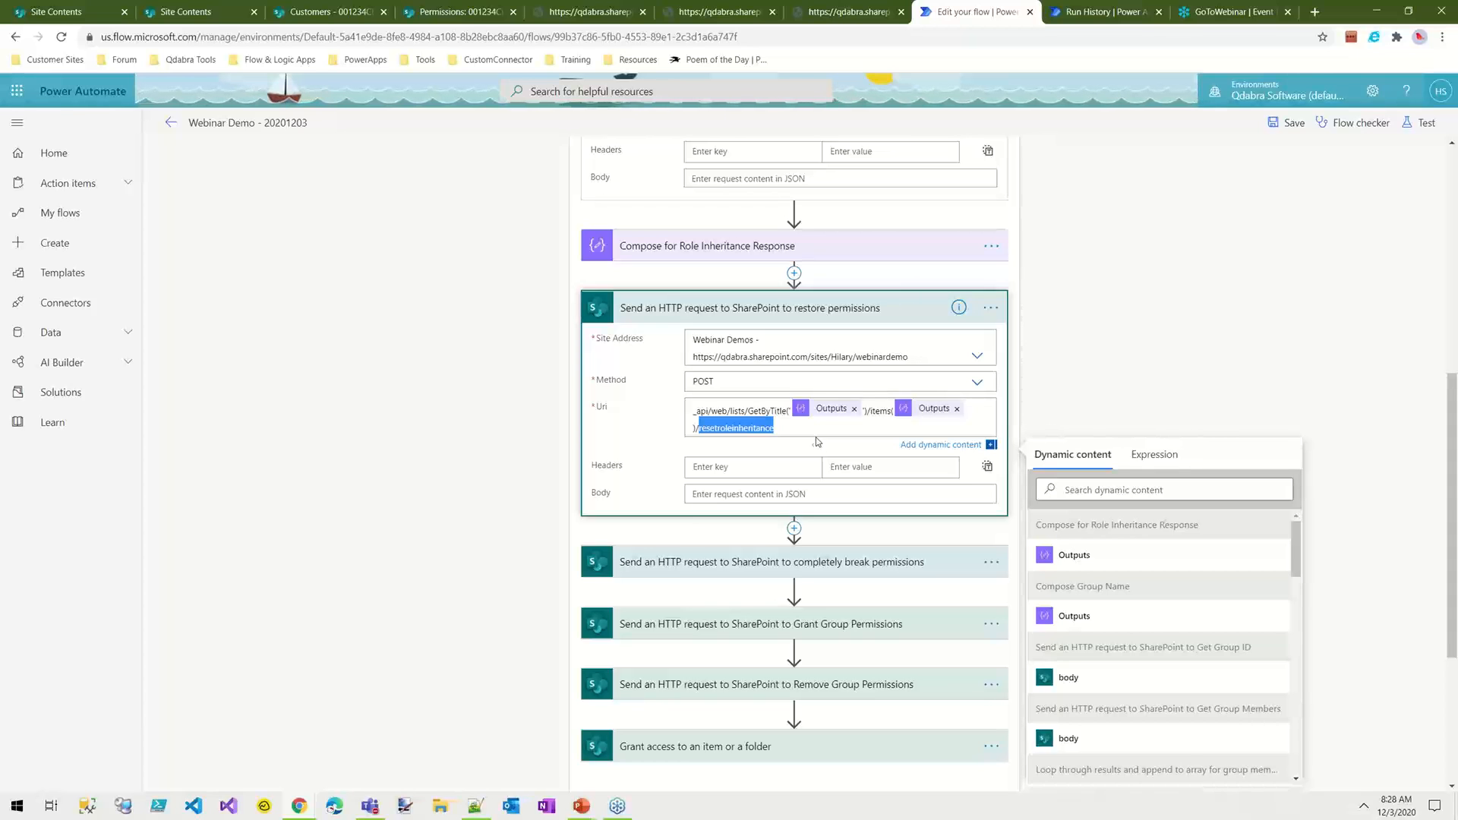
click(715, 308)
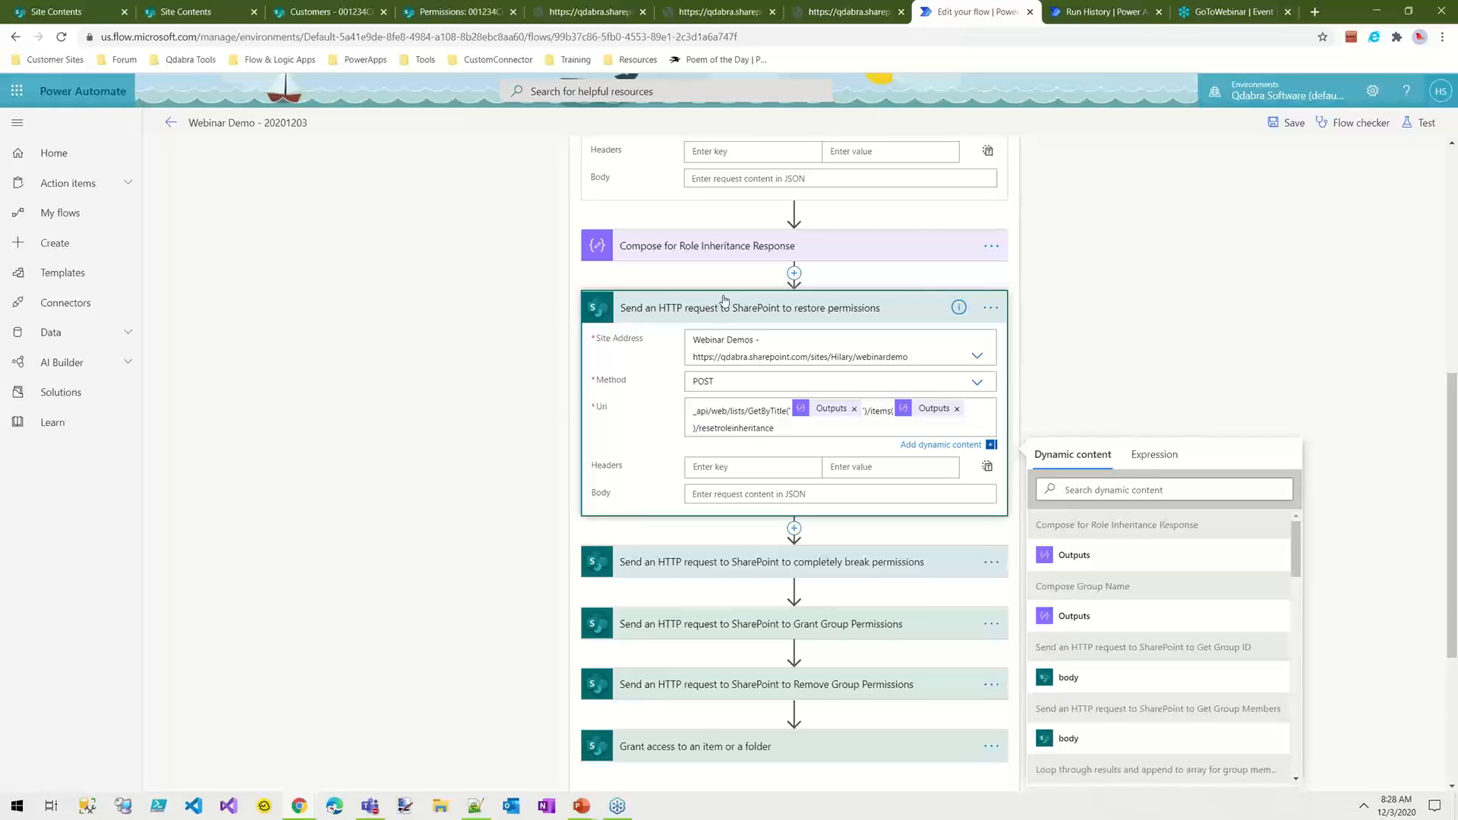
click(812, 307)
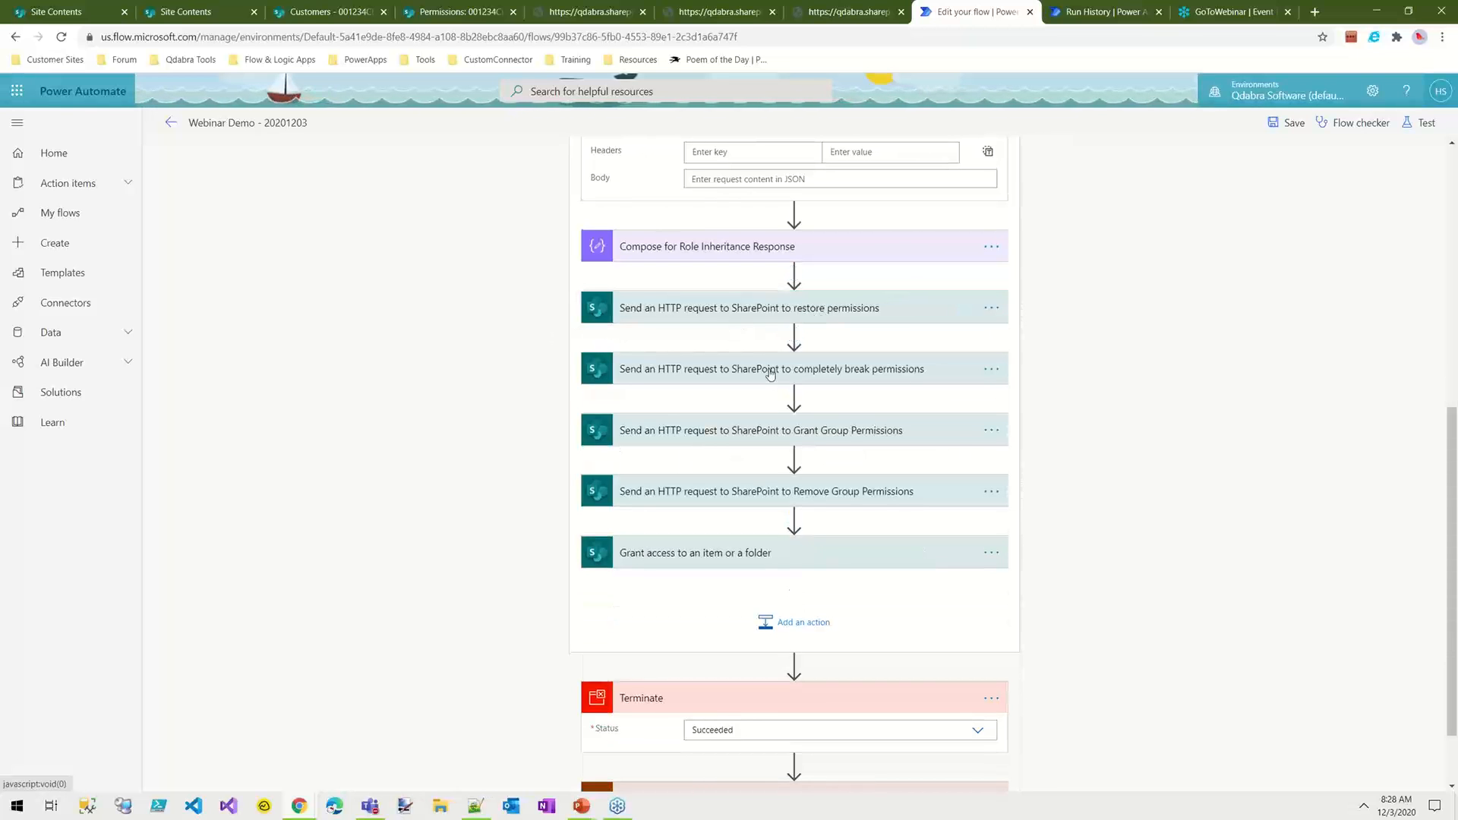
Step: Expand the completely break permissions request and compare the breakroleinheritance parameter copyRoleAssignments in its Uri with the action's comment
click(935, 370)
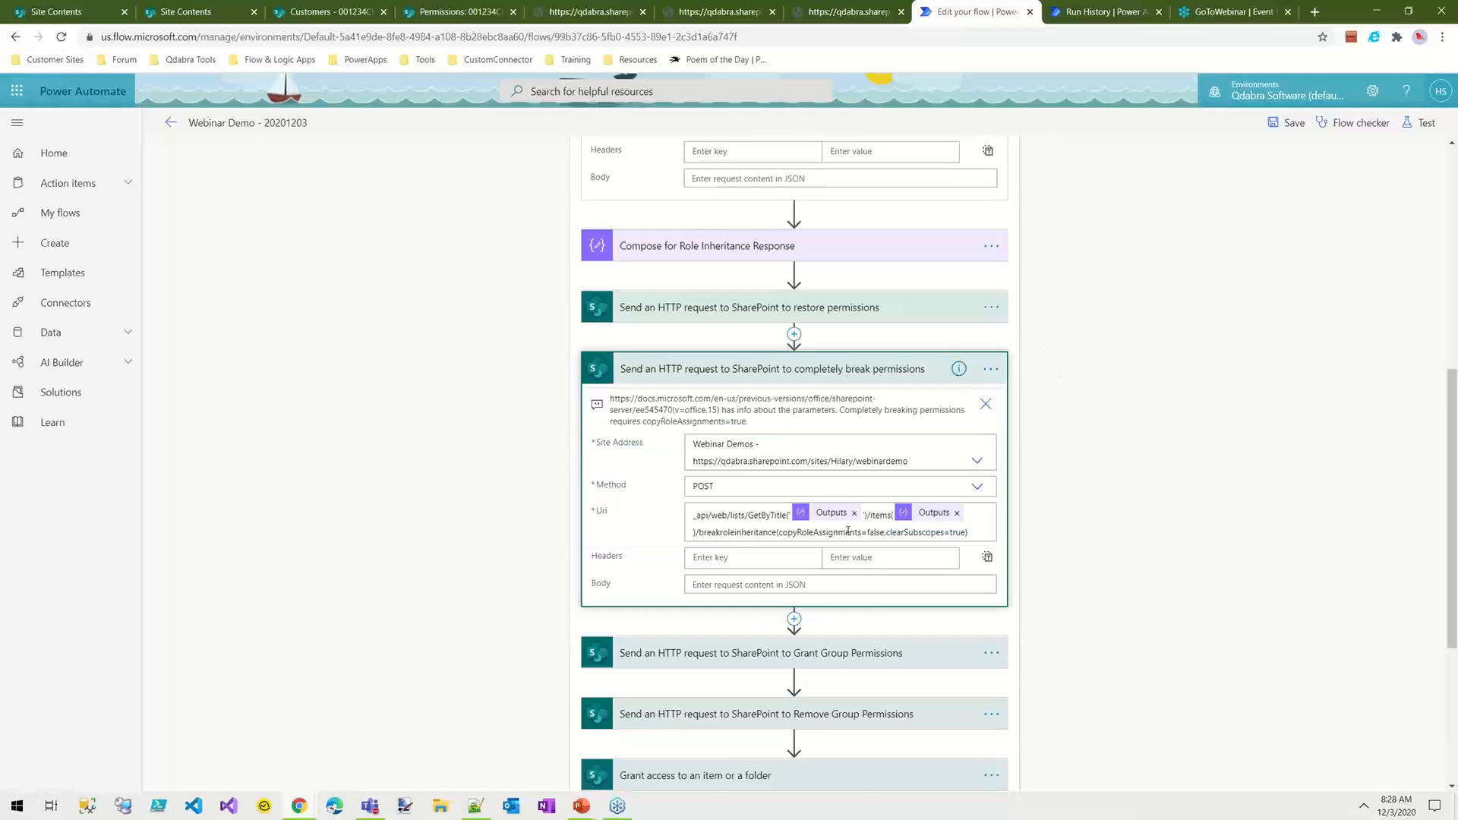
double_click(742, 534)
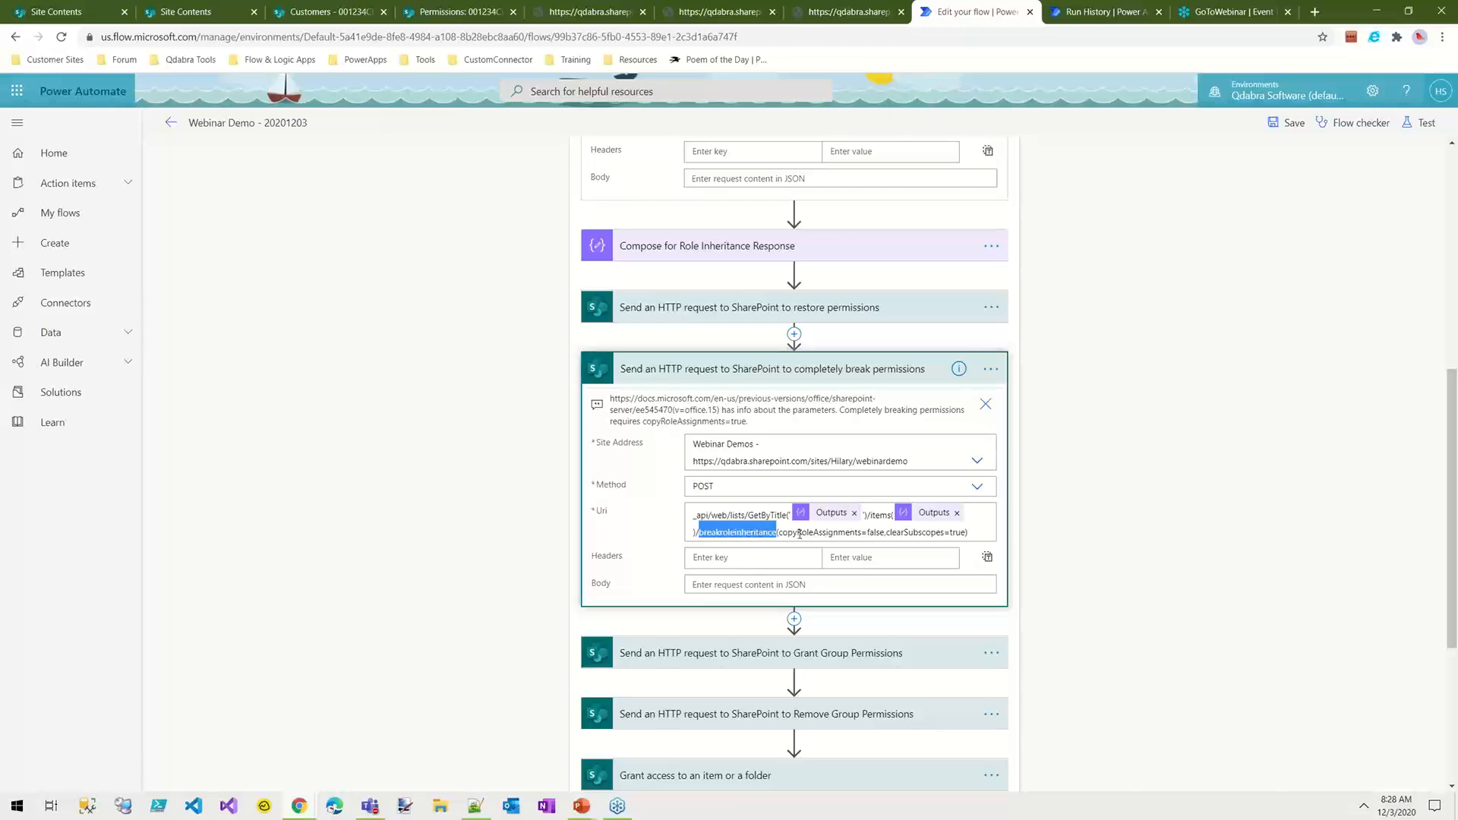
click(810, 532)
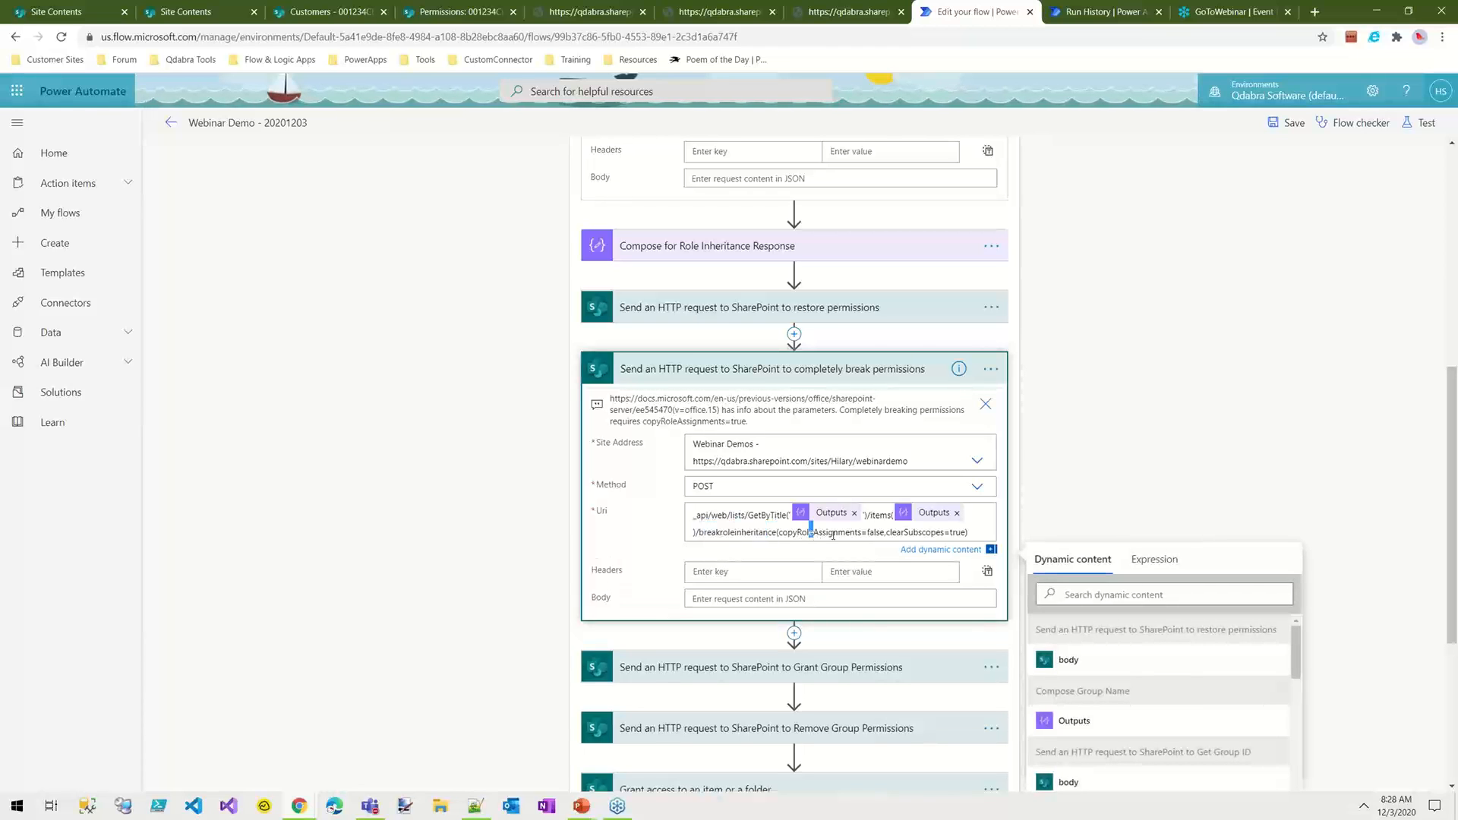
double_click(875, 533)
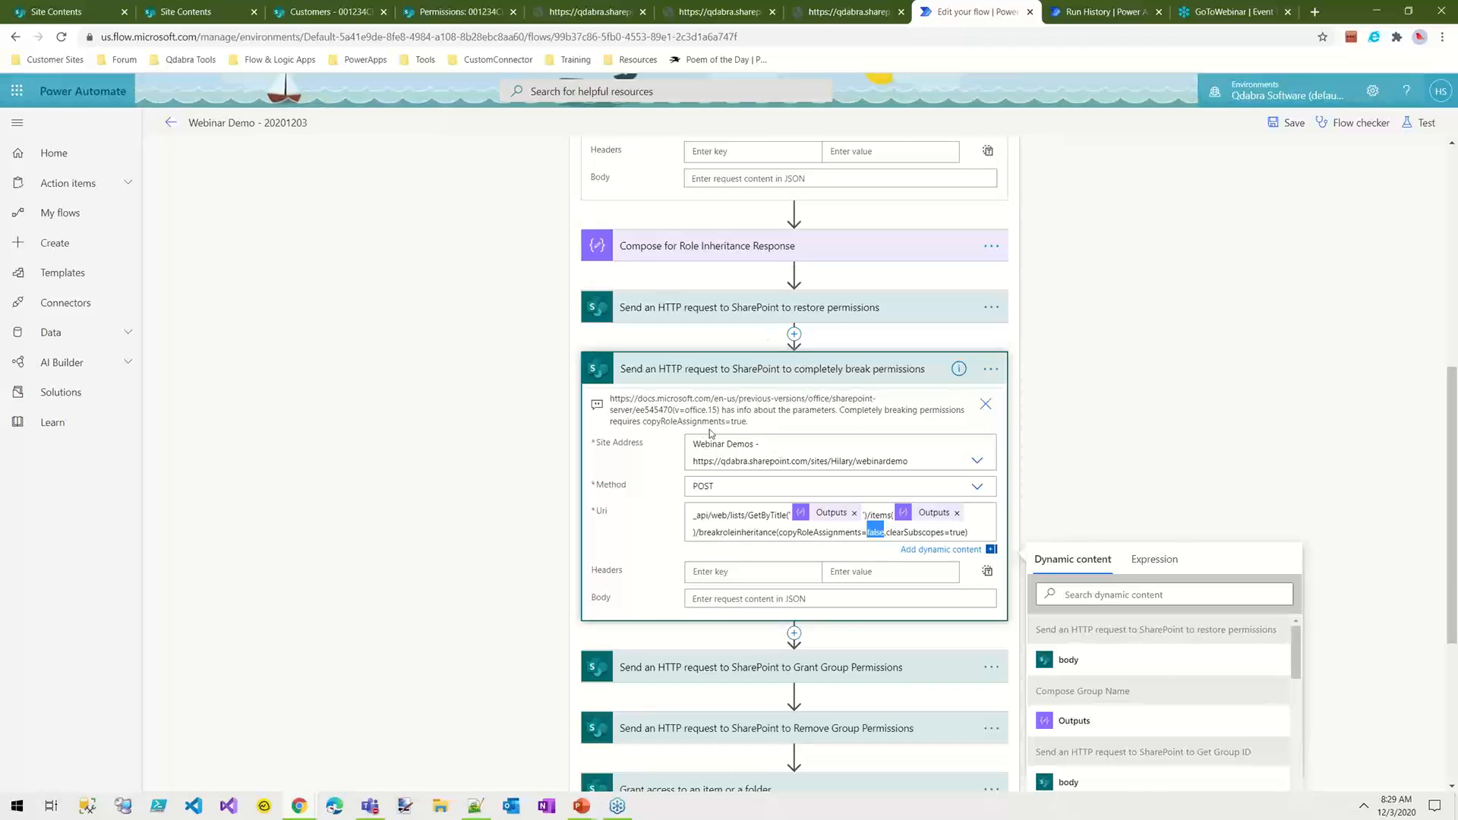
double_click(737, 422)
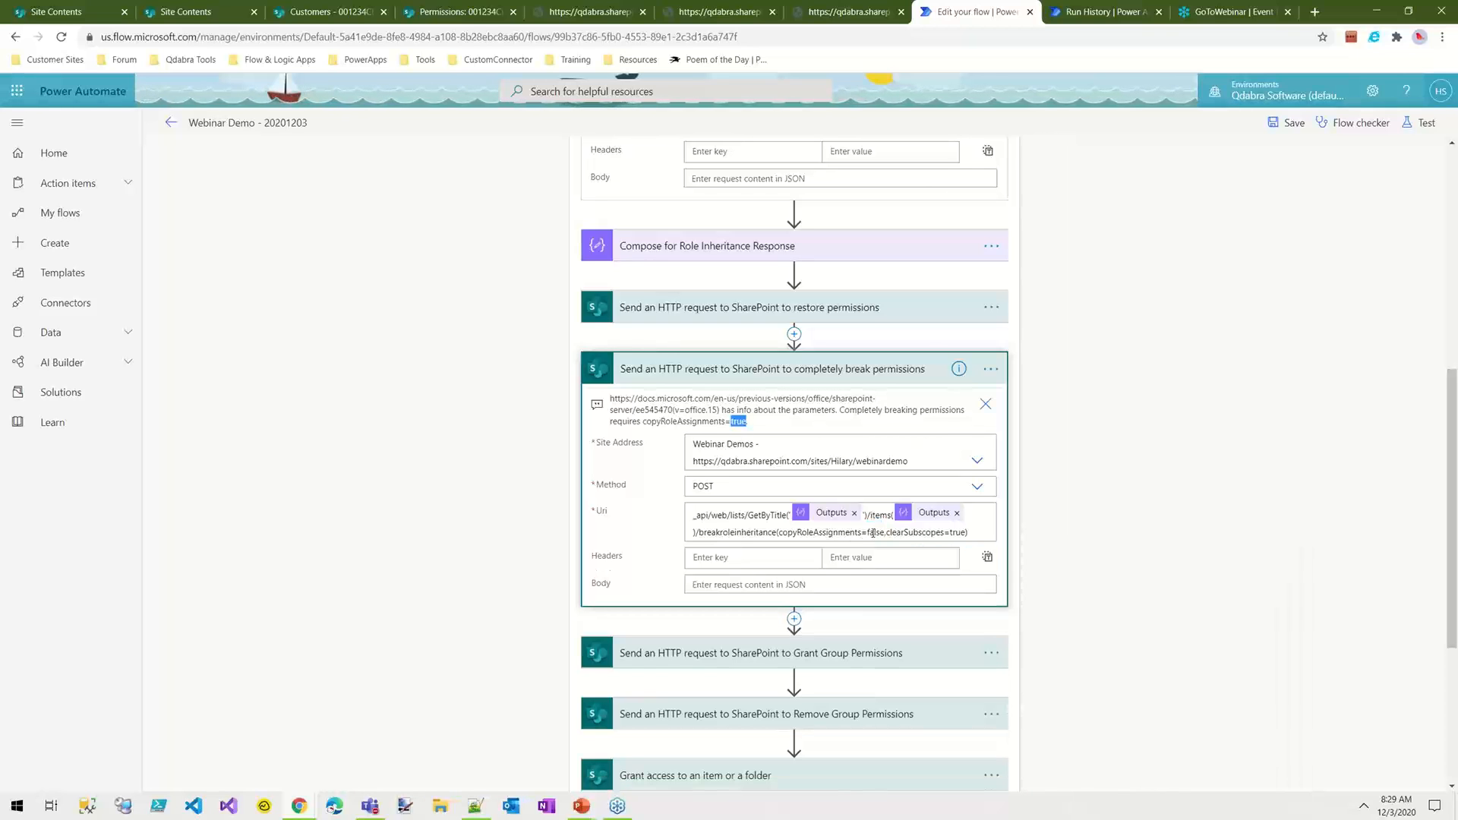
Step: Edit the comment on the completely break permissions request so that it says copyRoleAssignments=false
click(991, 369)
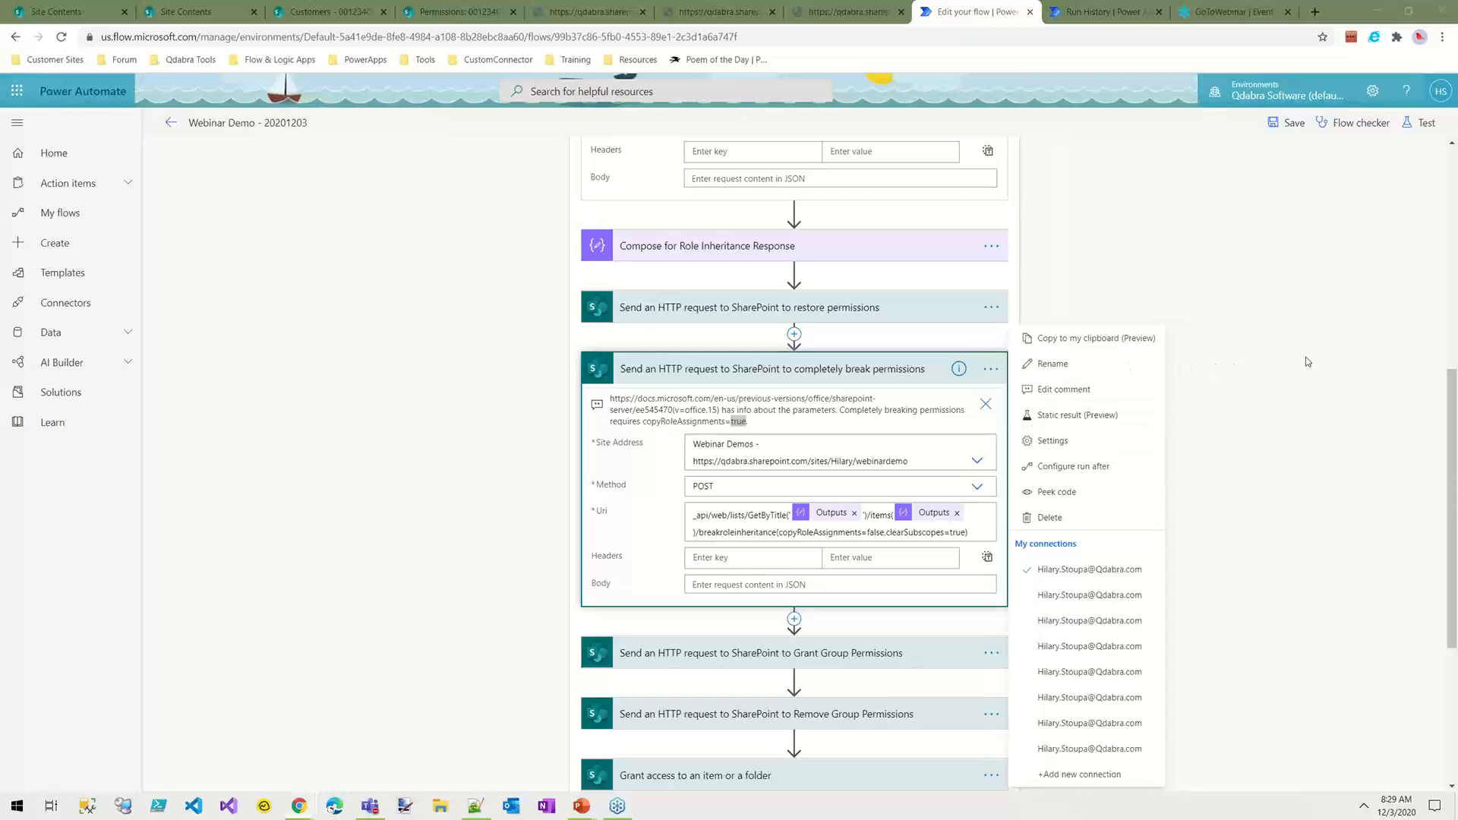
click(1063, 389)
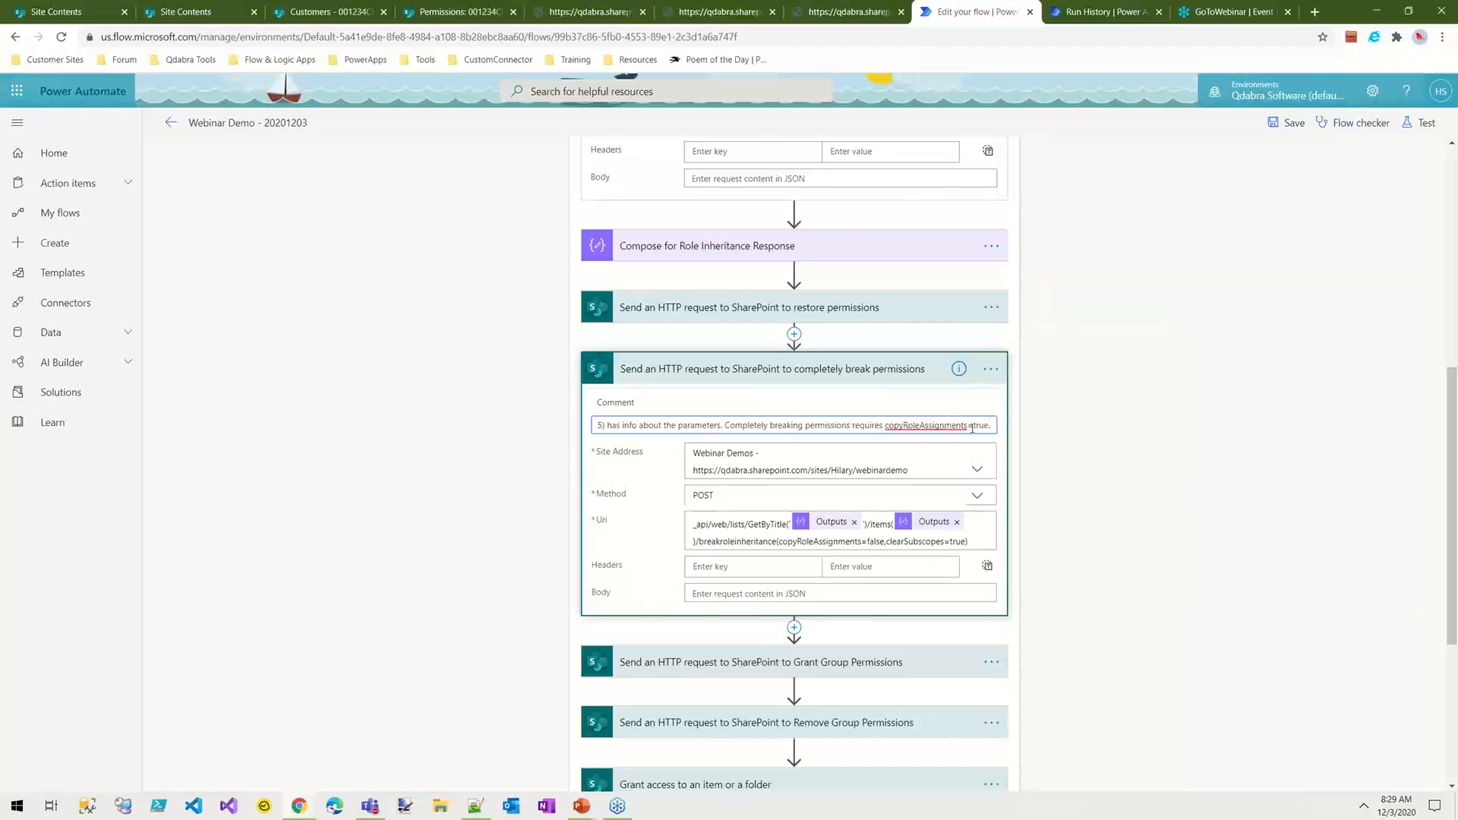
drag(988, 427, 1000, 428)
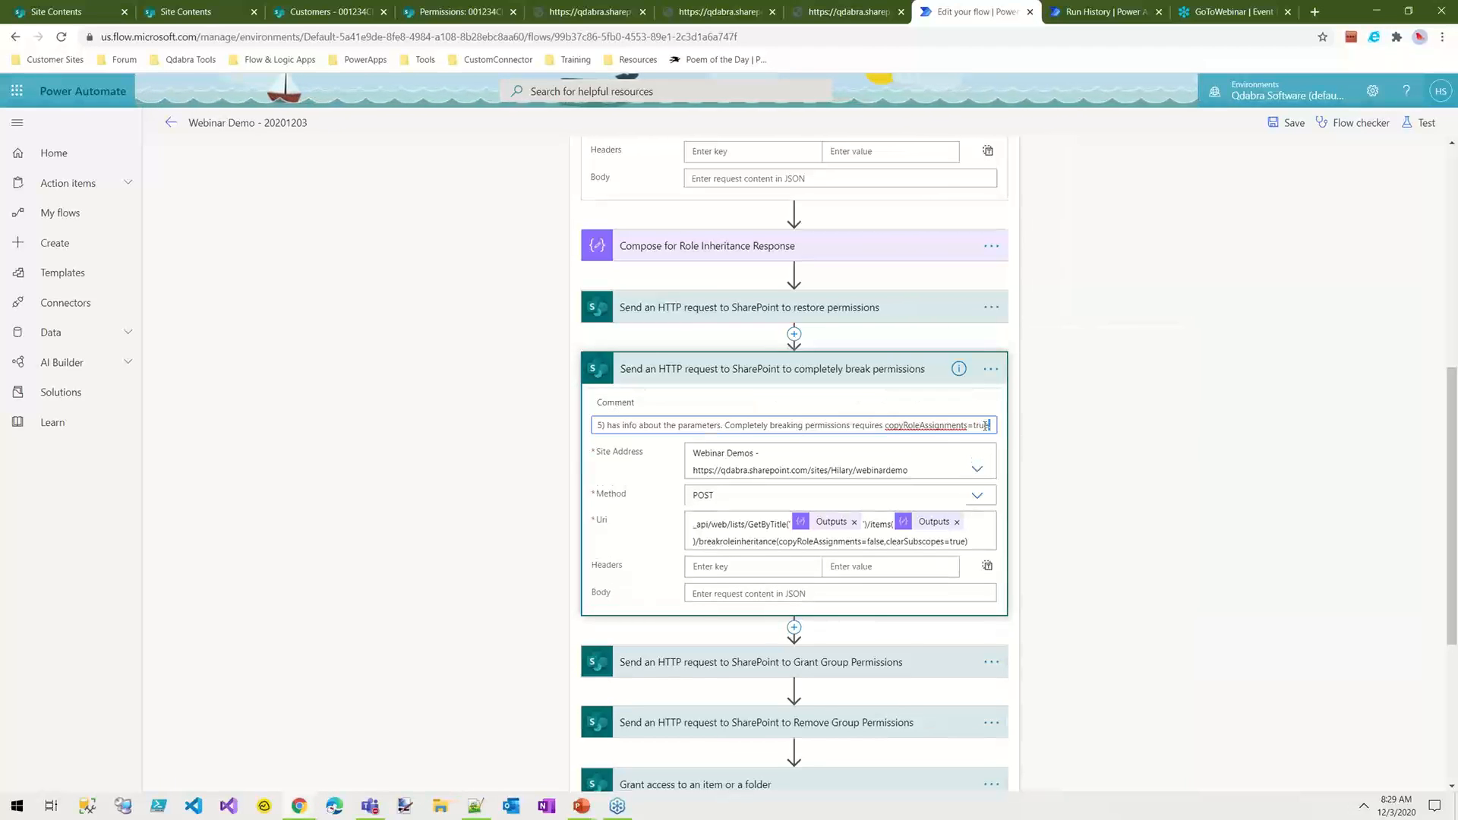
double_click(994, 424)
text(false)
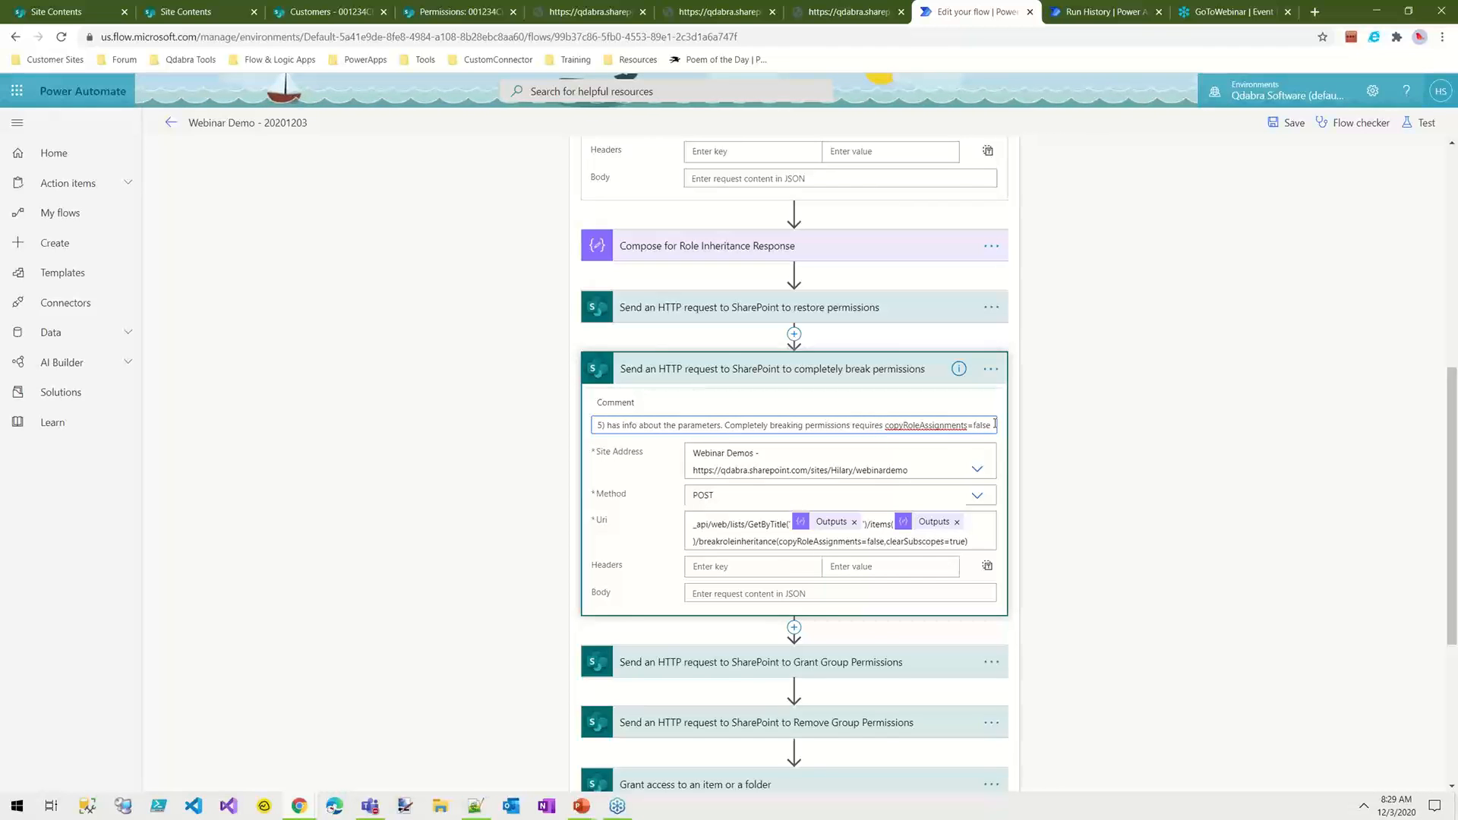
click(893, 589)
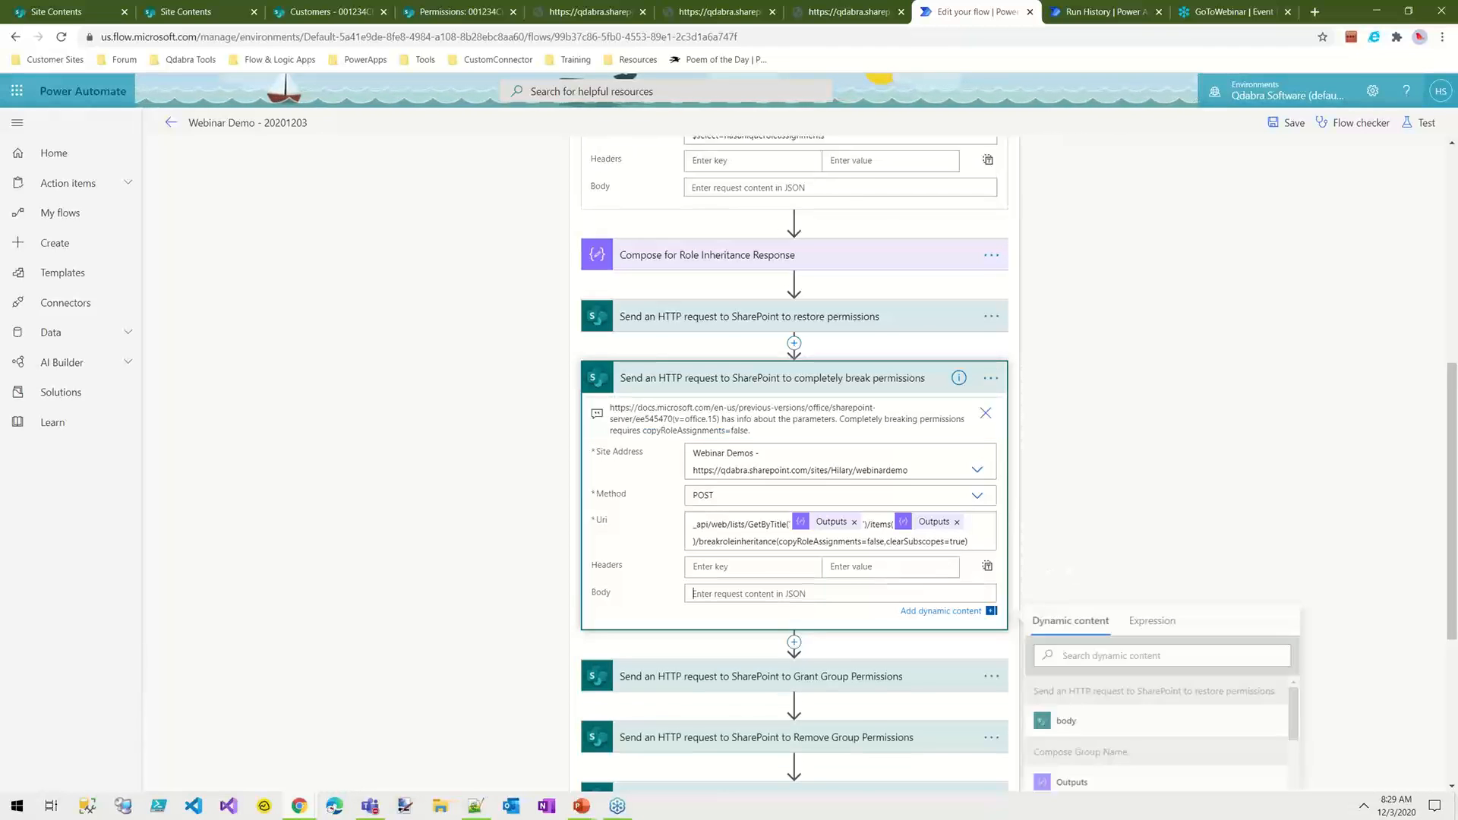
Step: Switch to the Chrome window with the SecurableObject.BreakRoleInheritance documentation and read what copyRoleAssignments does when its value is false
click(295, 811)
click(358, 693)
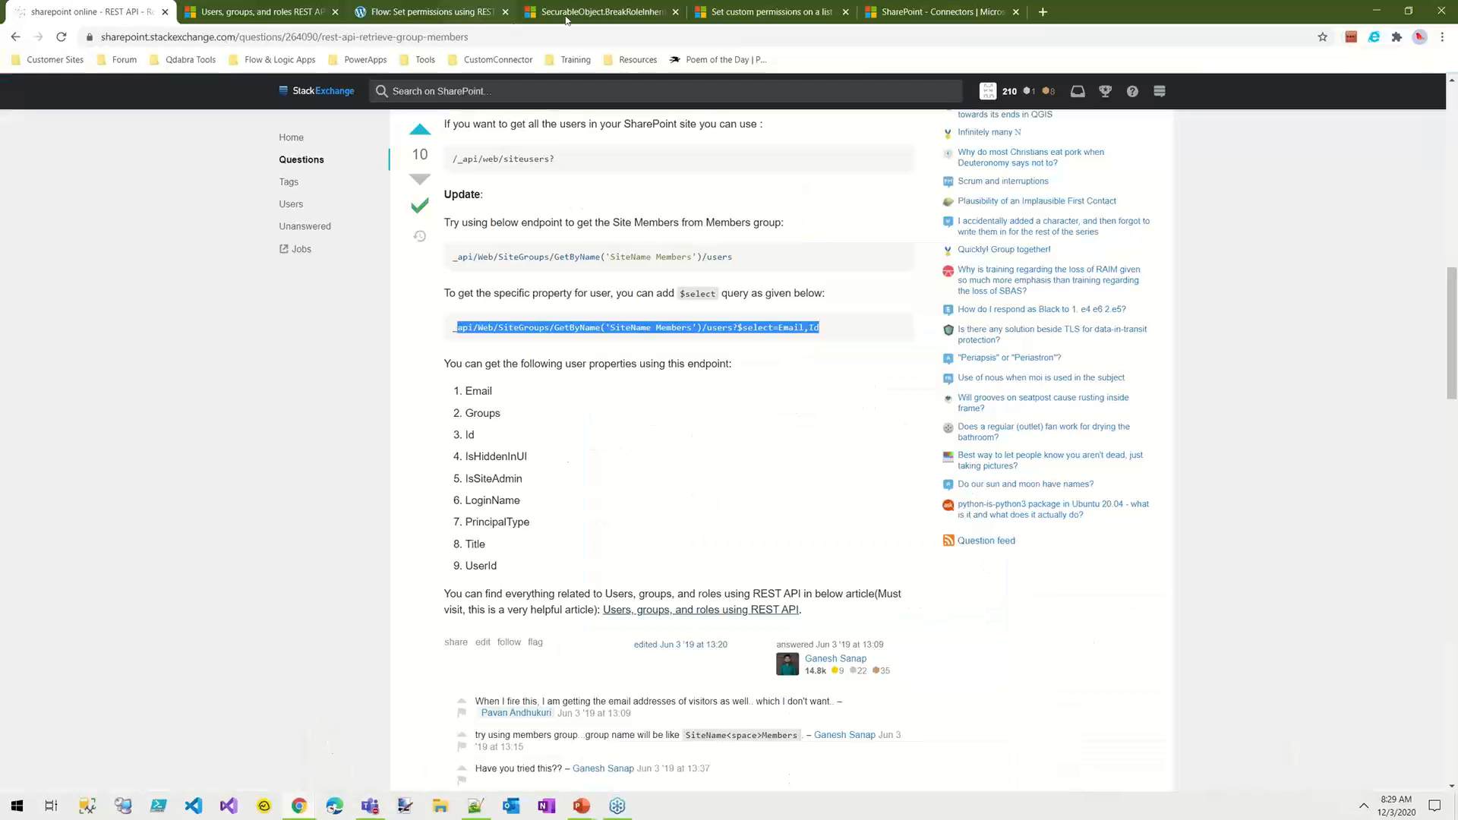
click(585, 11)
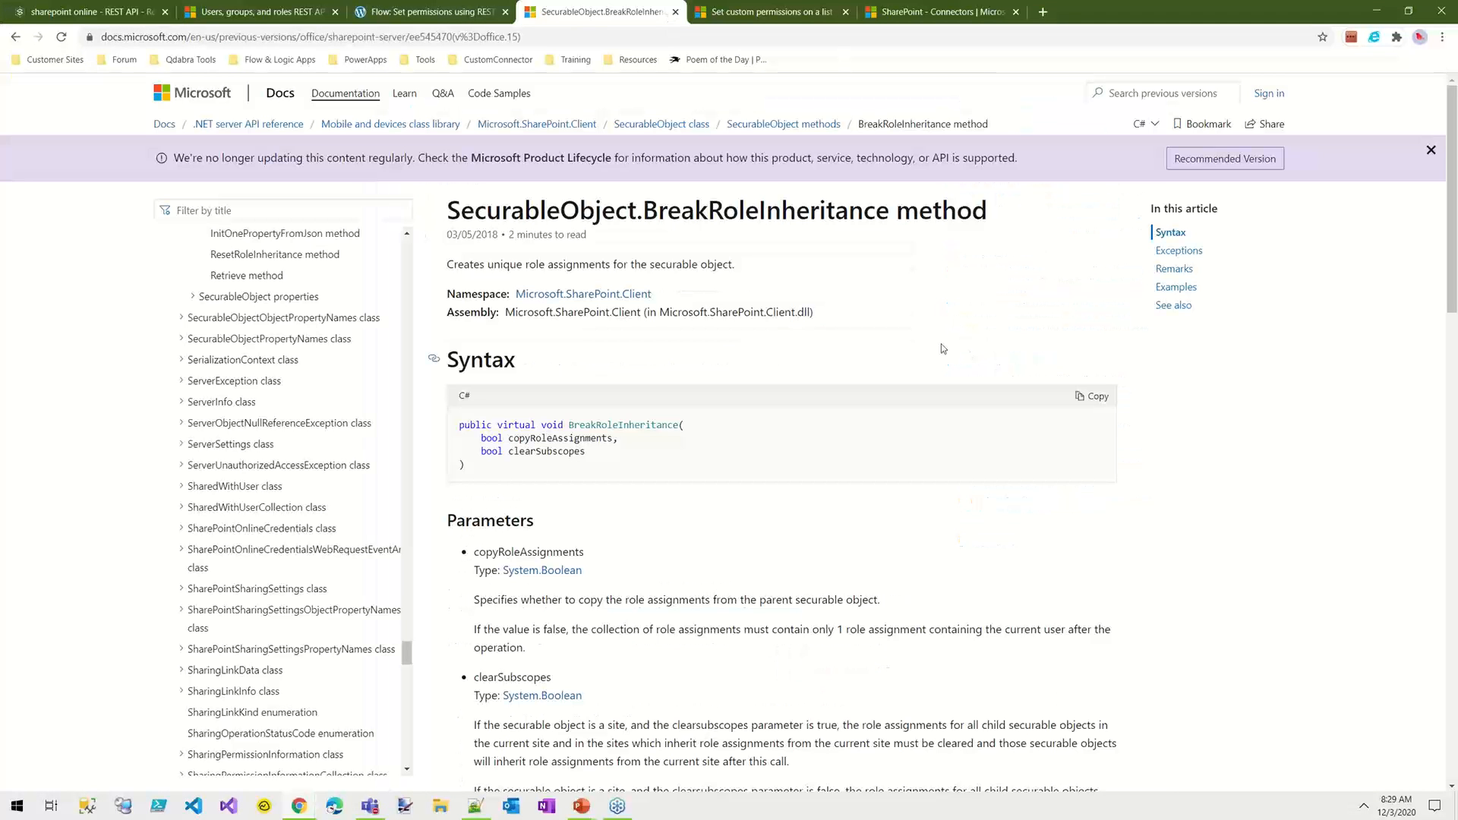
scroll(530, 514, down, 2)
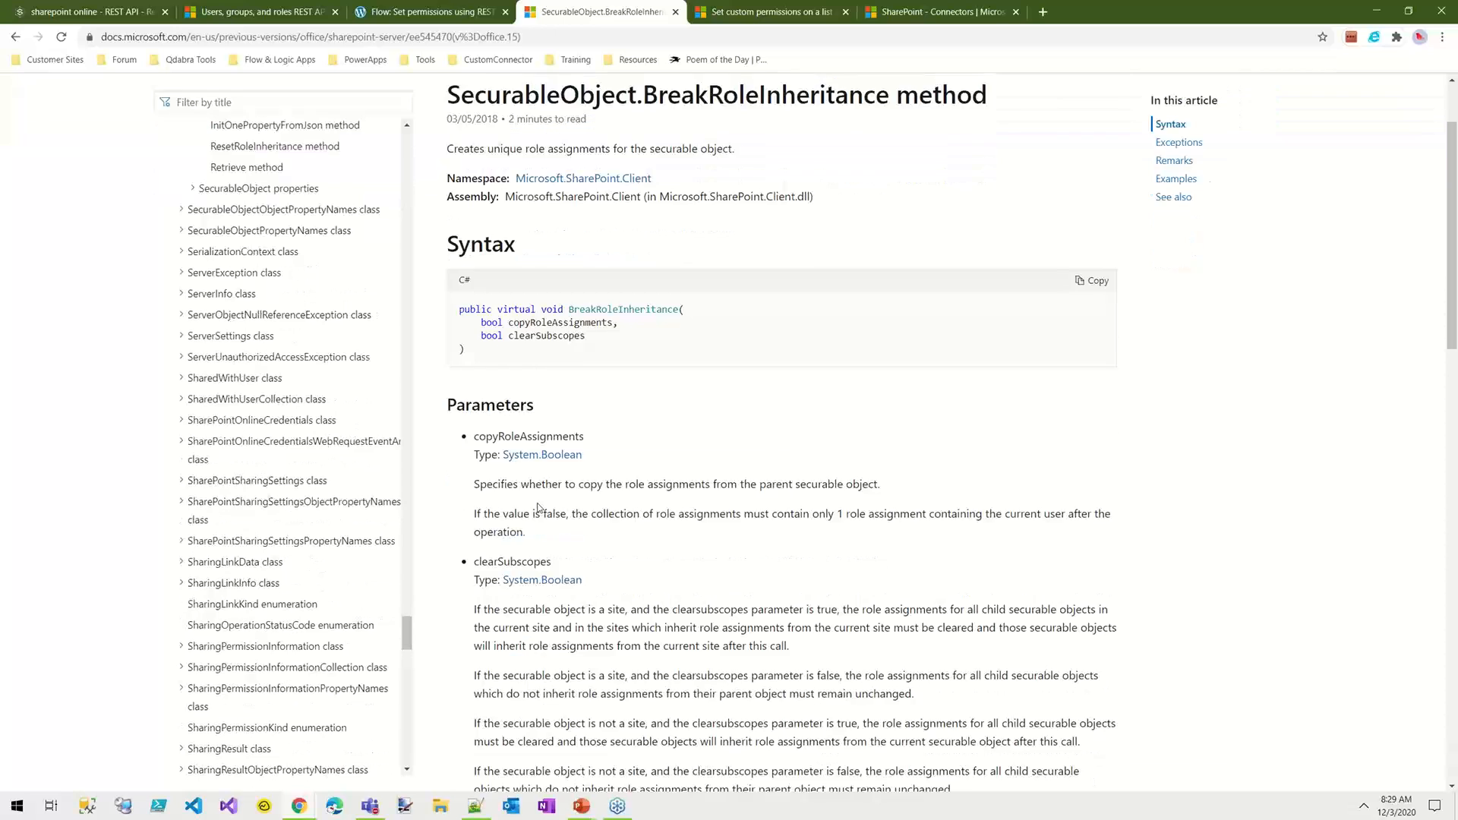
drag(503, 486, 509, 486)
click(787, 487)
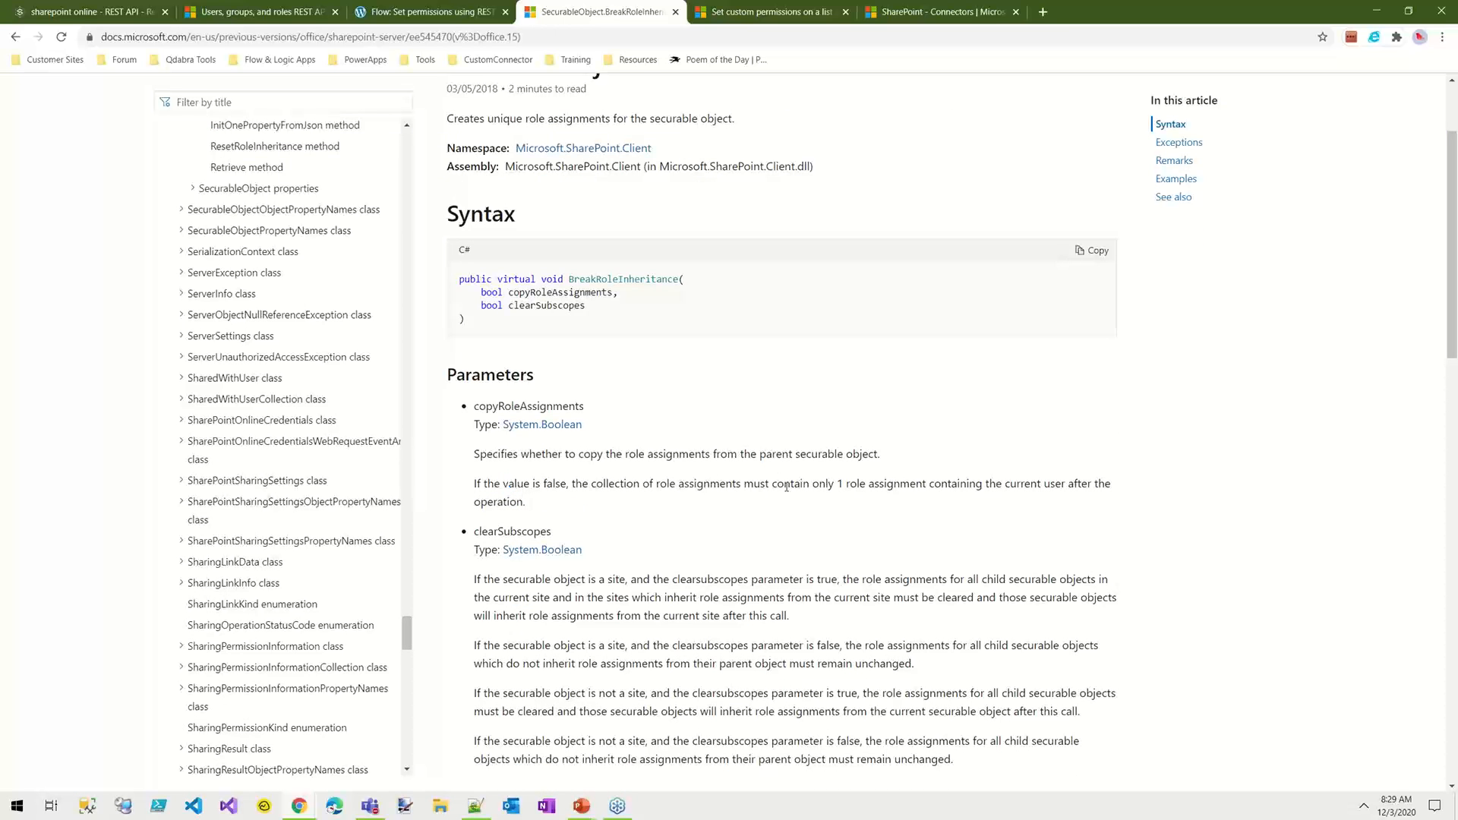
drag(838, 484, 1095, 514)
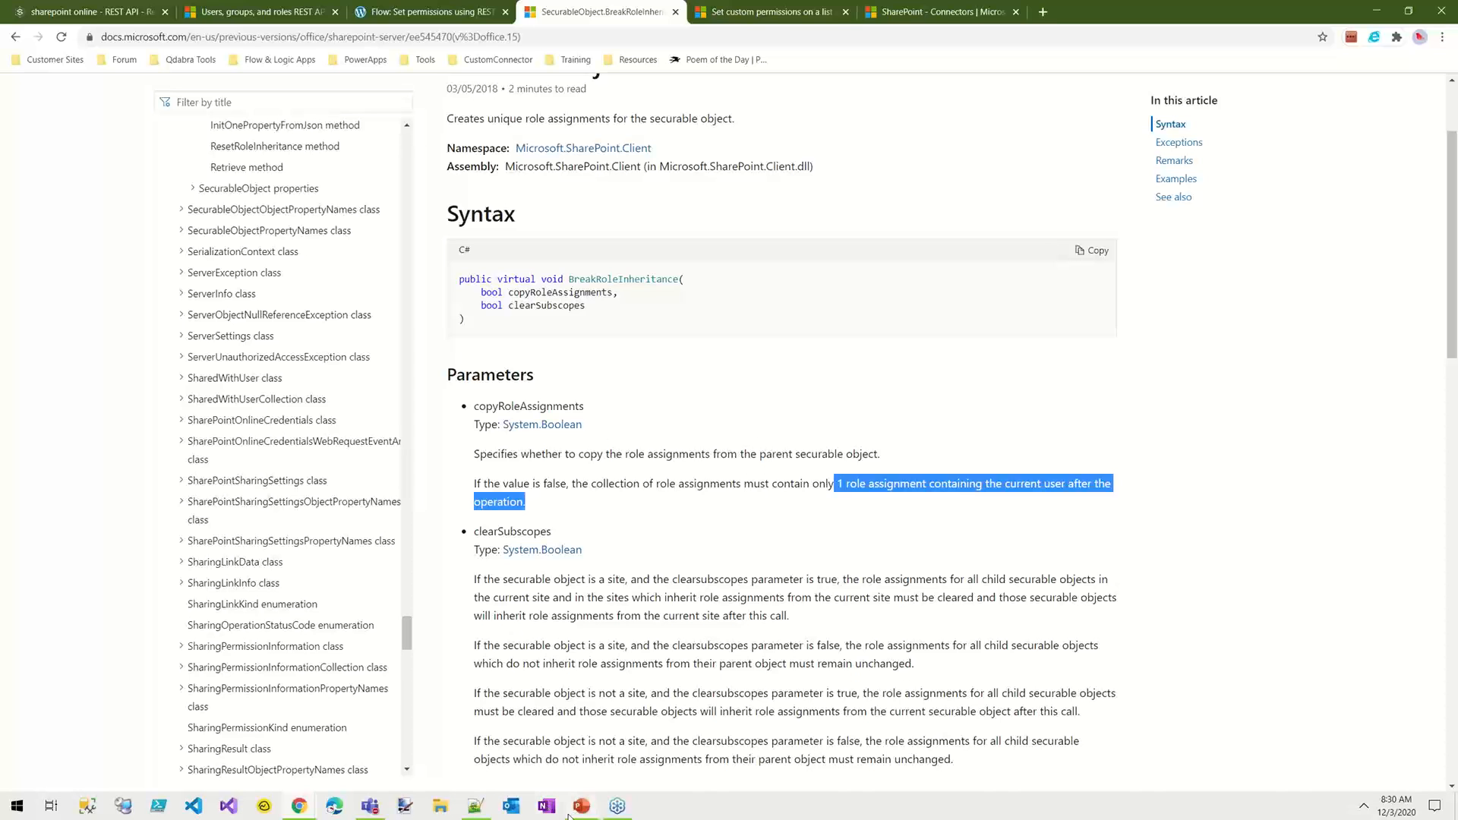
Step: Return to the flow to check clearSubscopes=true in the break permissions Uri, and preview the BreakRoleInheritance documentation on that parameter
click(301, 809)
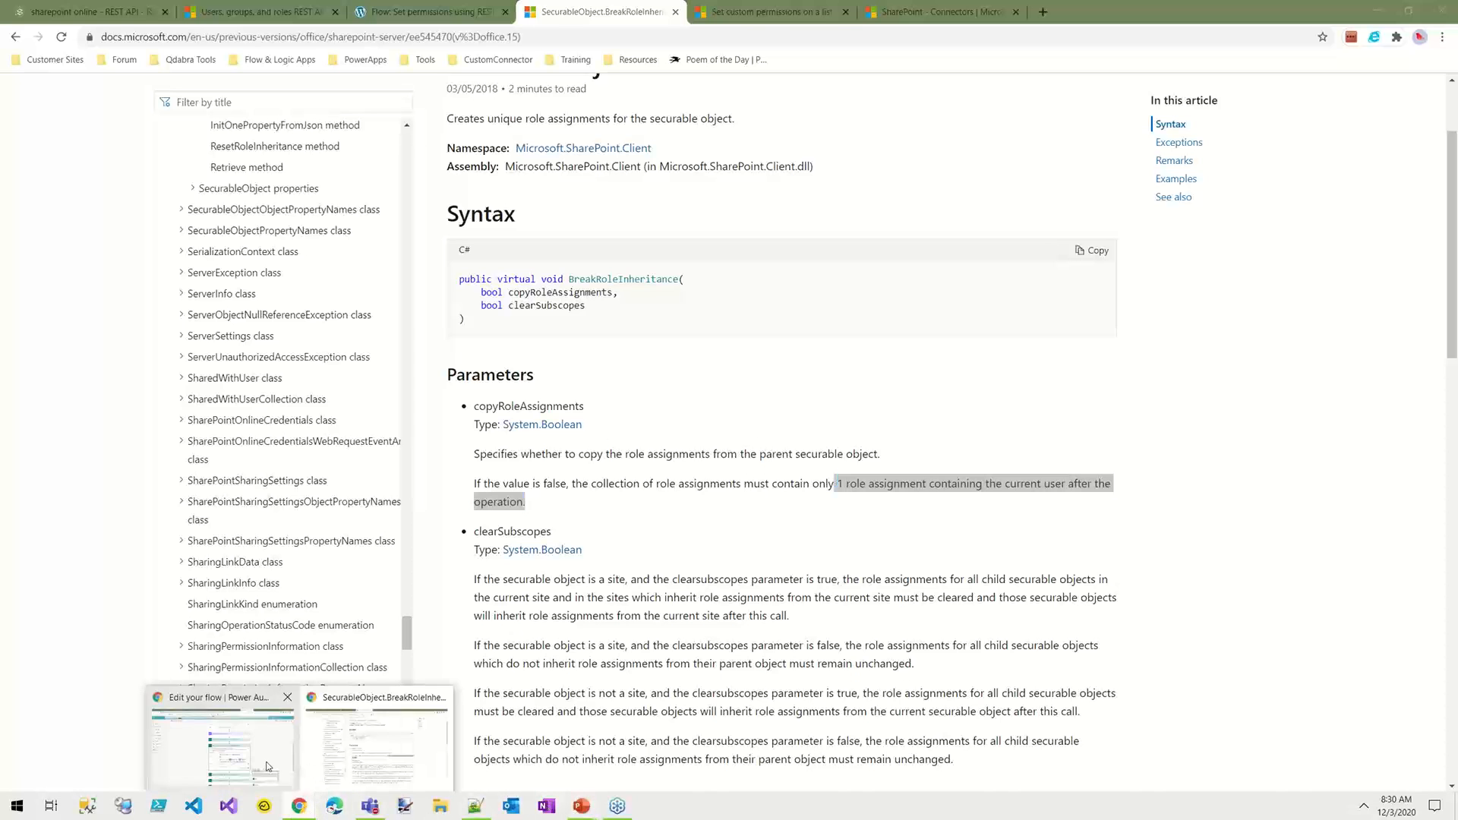
click(245, 706)
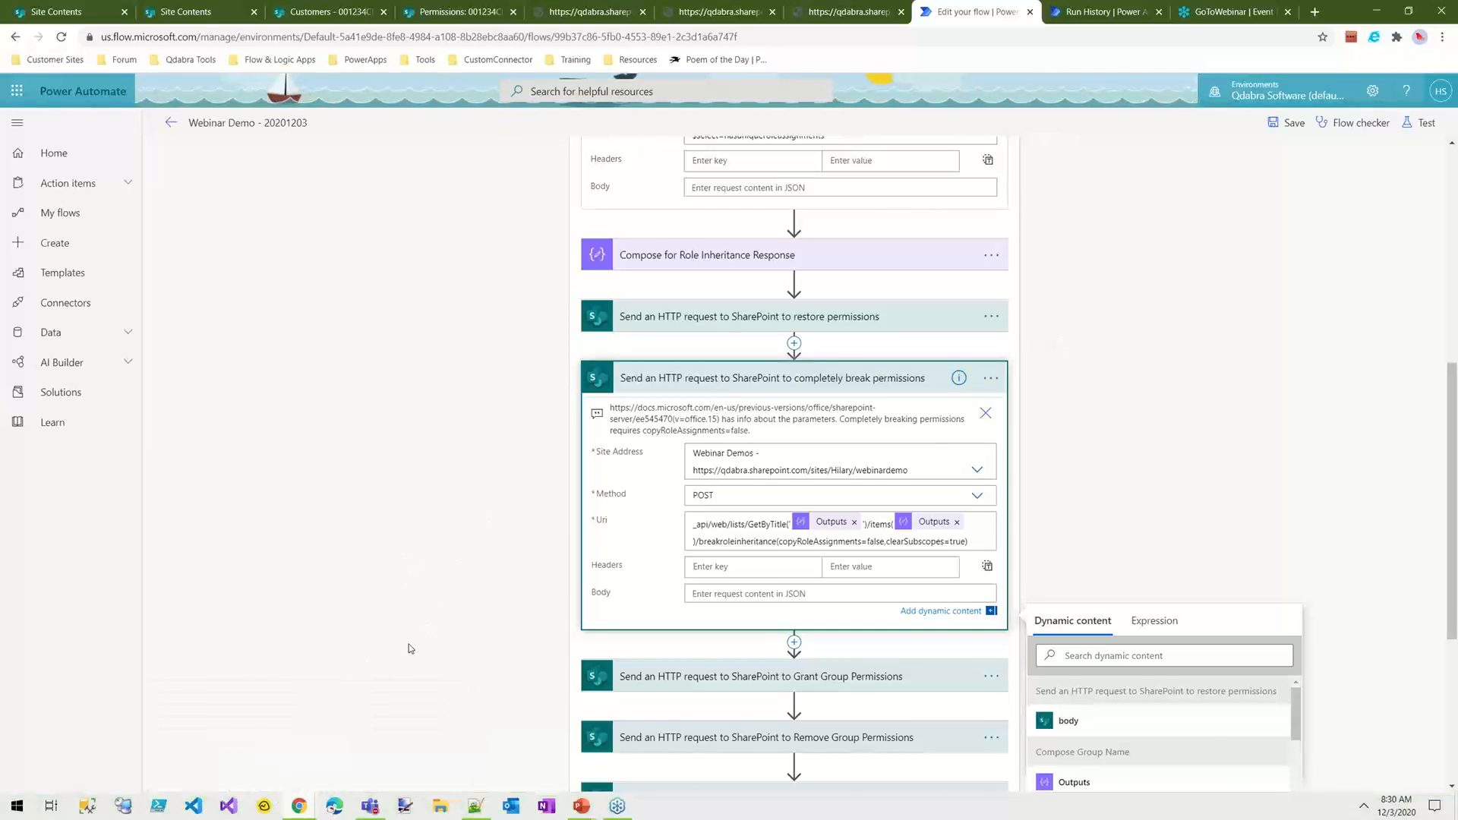
scroll(642, 553, down, 2)
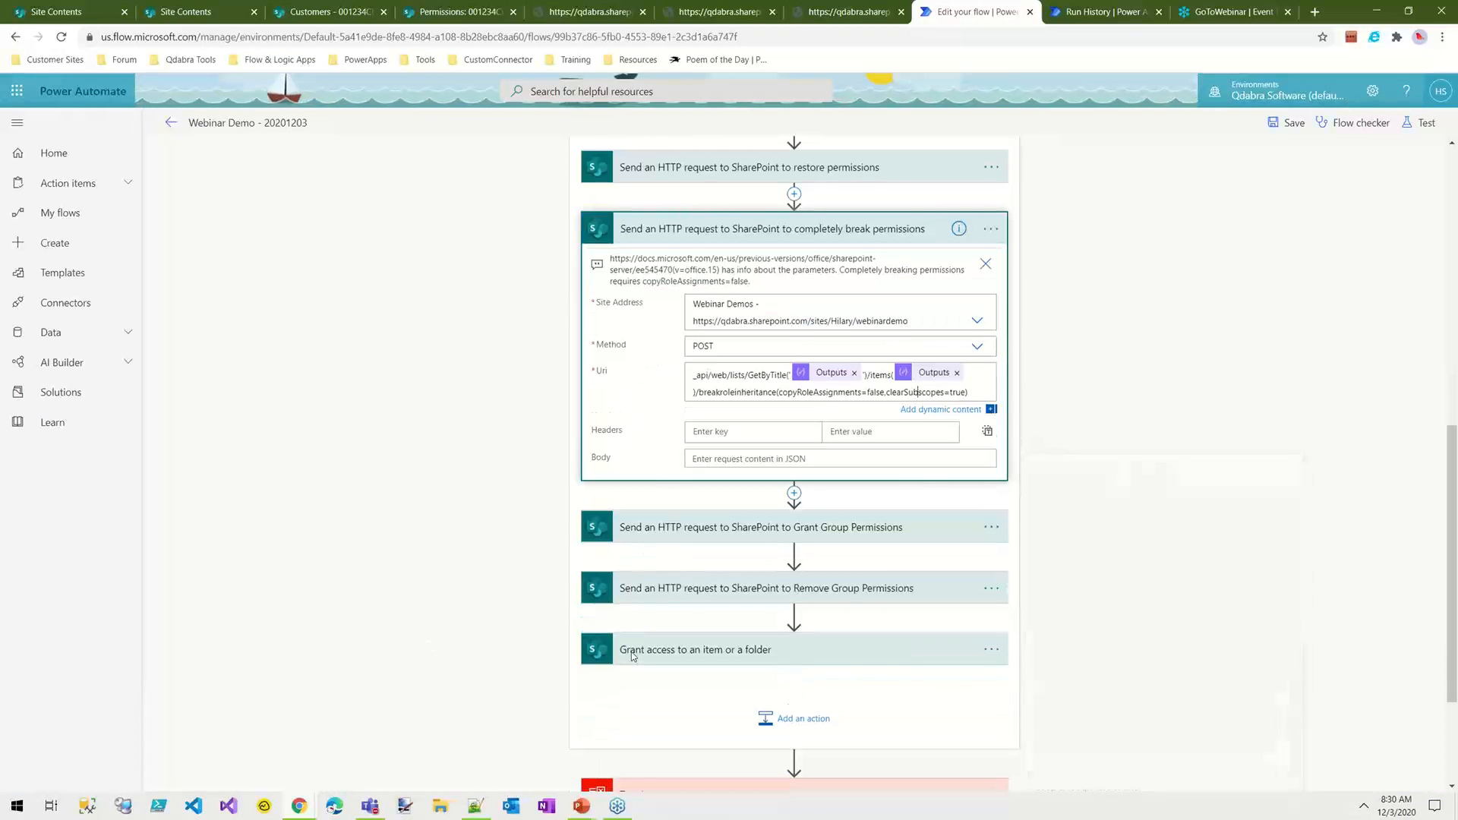
click(311, 804)
mouse_move(373, 699)
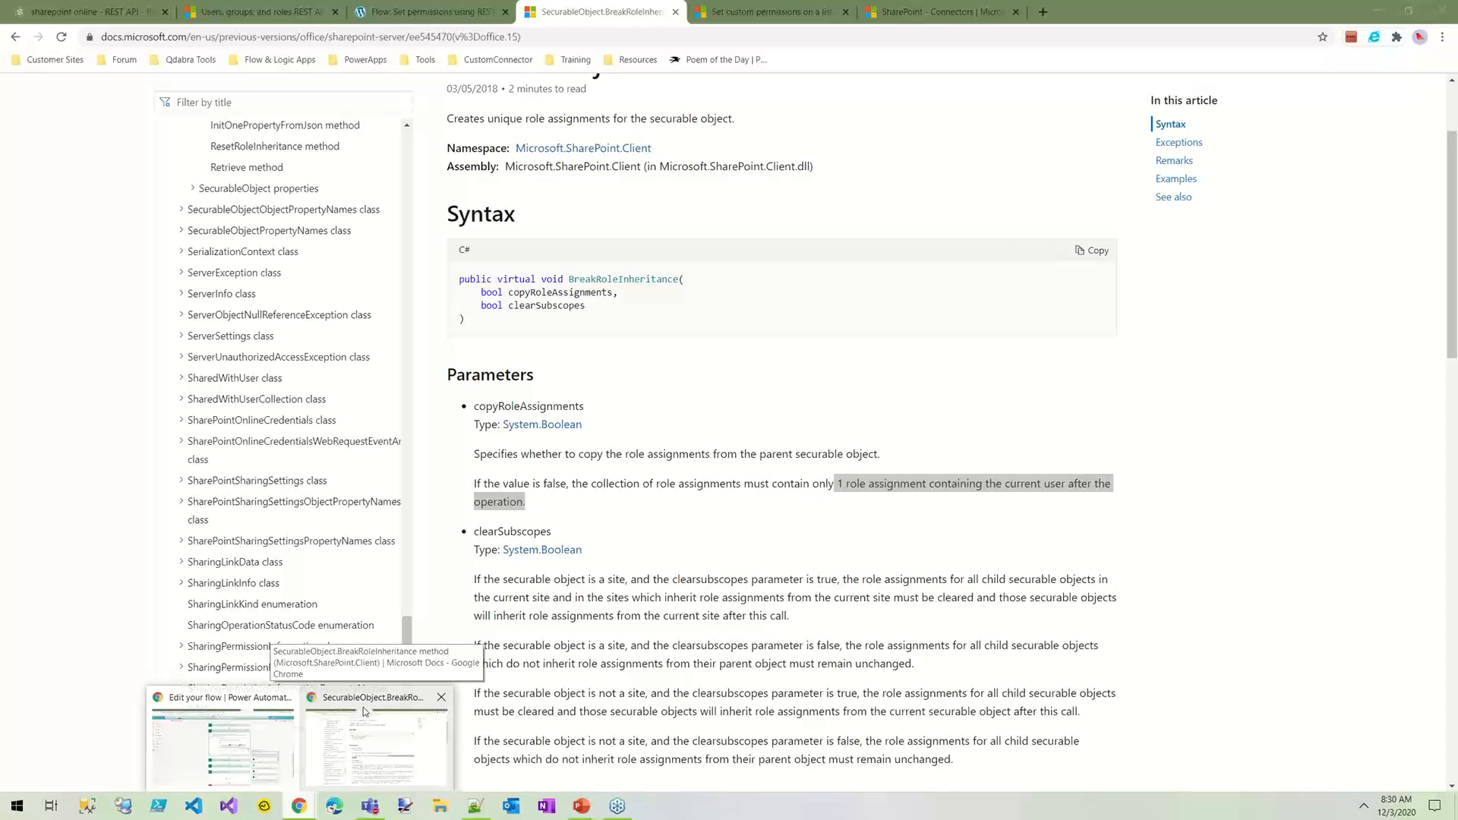
mouse_move(287, 752)
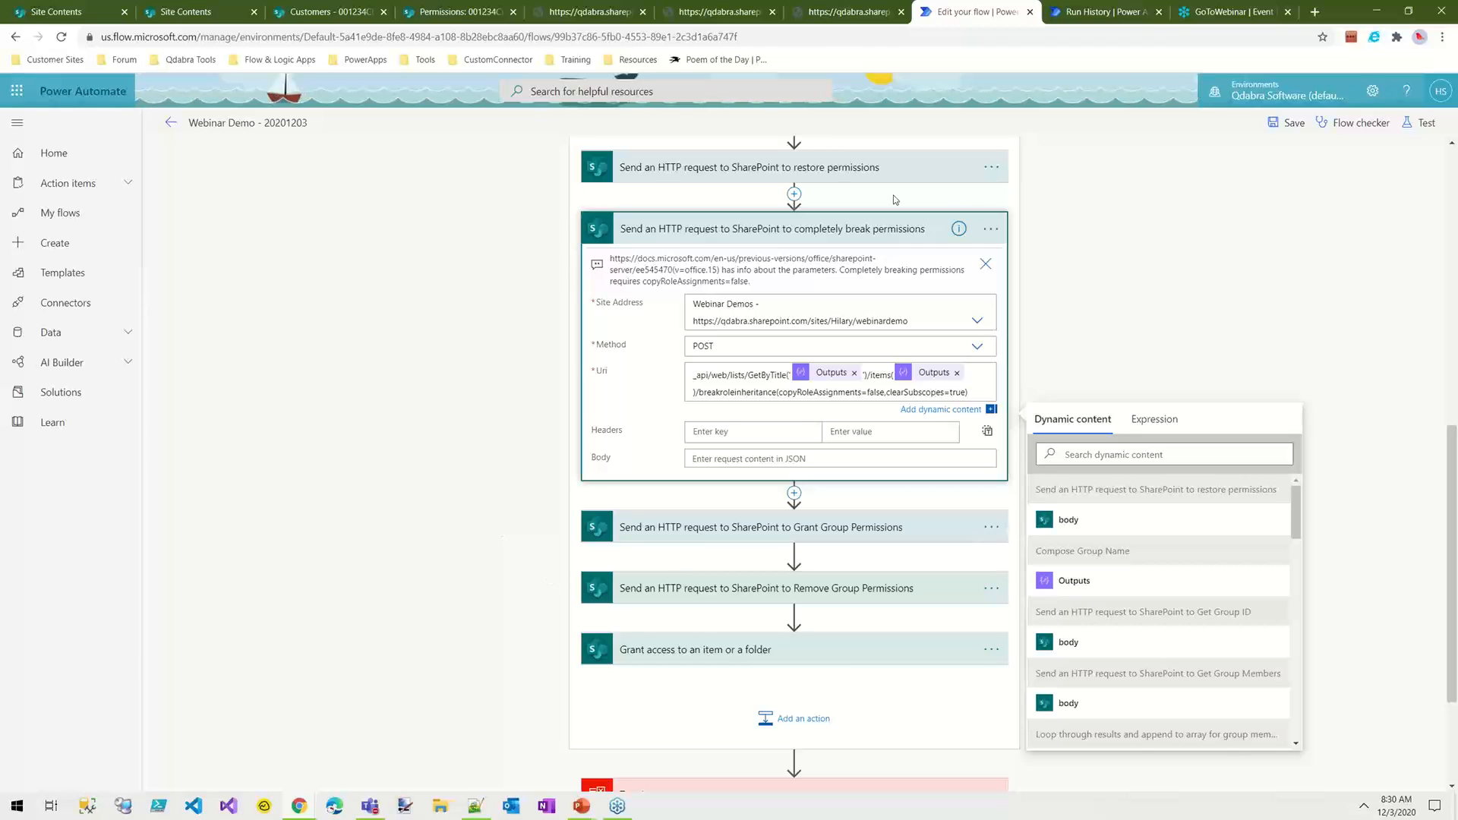
Step: Expand the Grant Group Permissions request and examine addroleassignment, principalid and roleDefId in its Uri
click(727, 539)
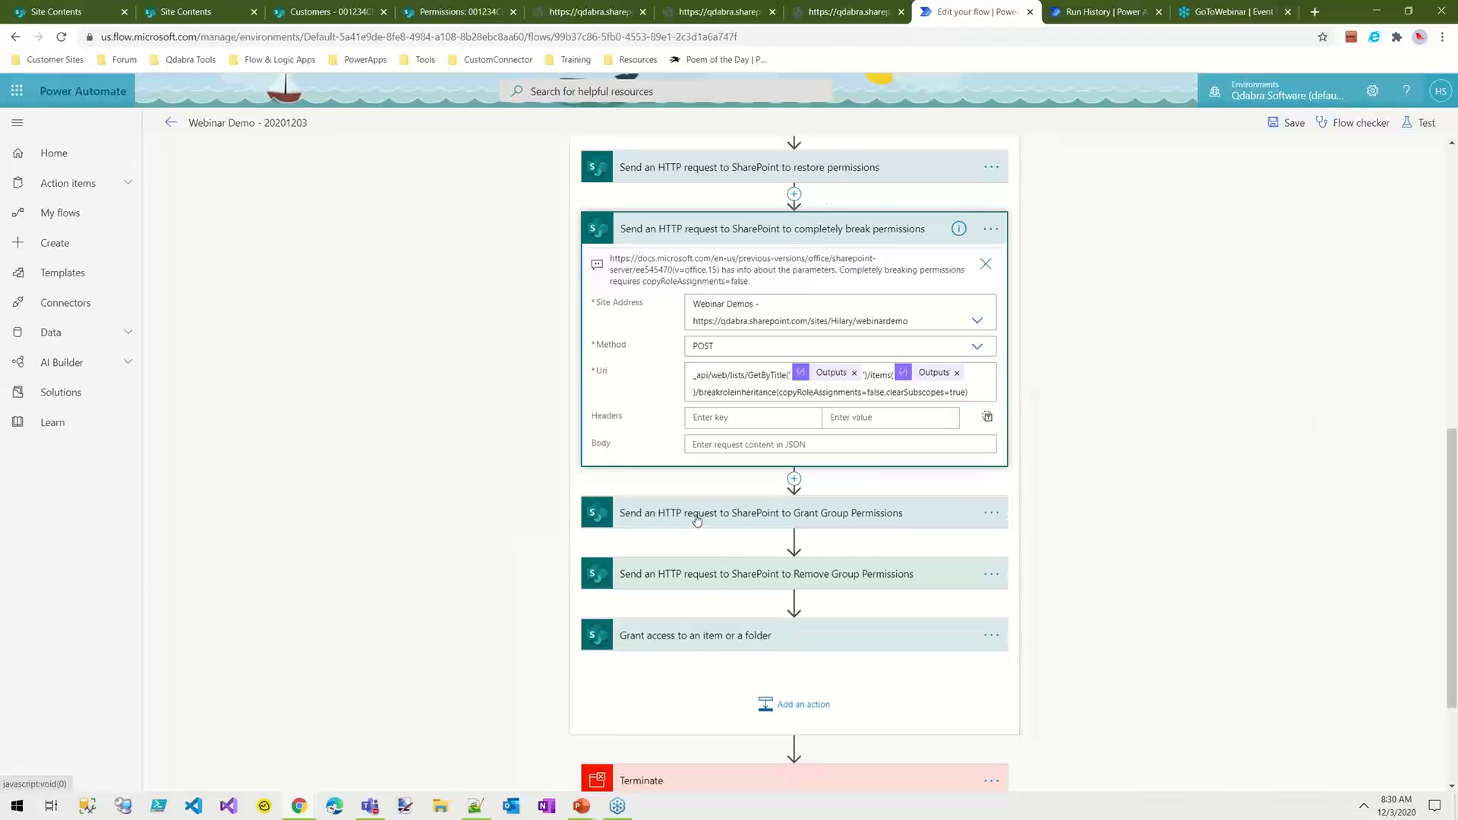
click(766, 524)
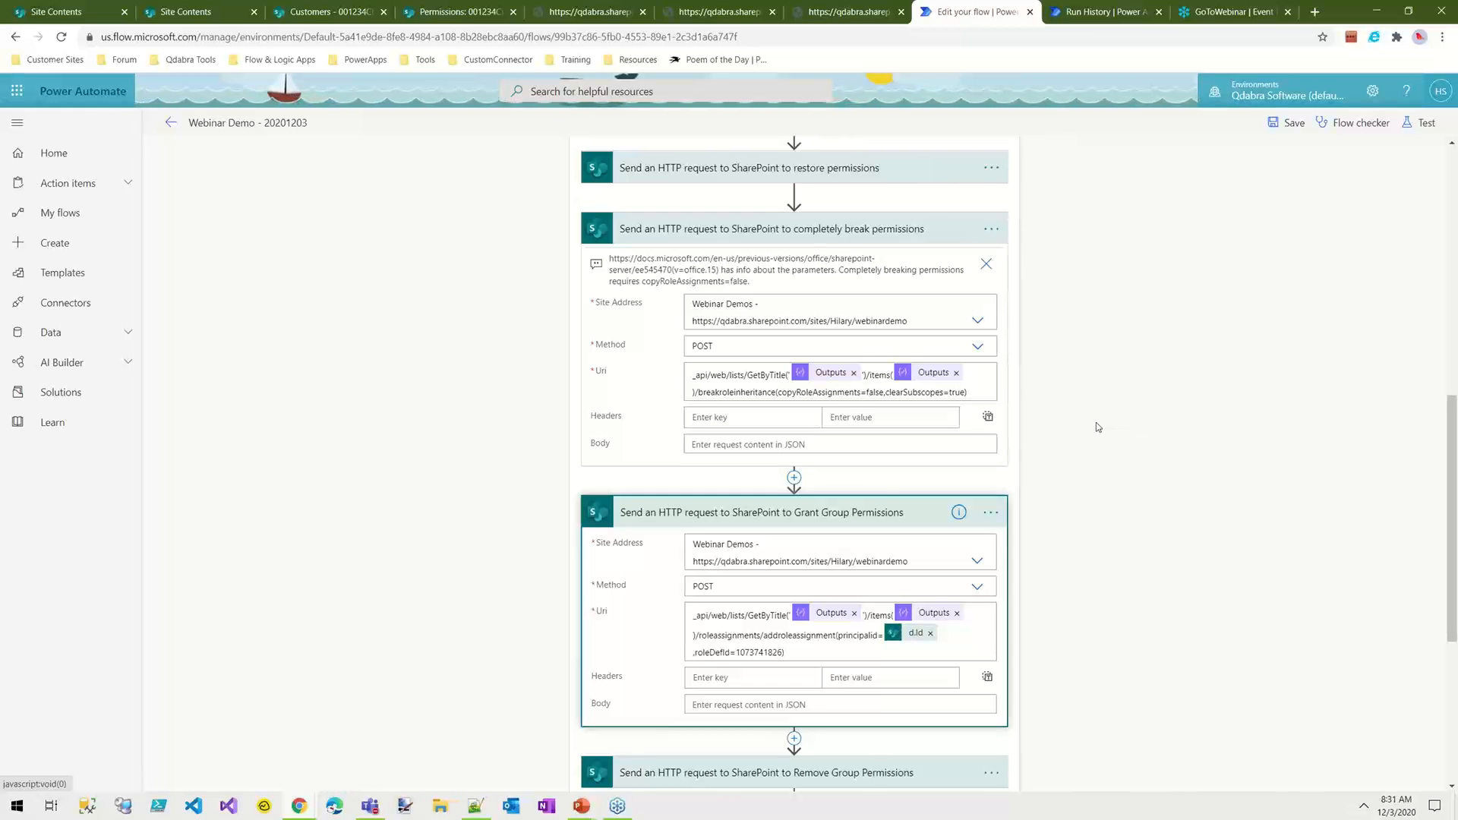
click(741, 637)
drag(763, 635, 838, 637)
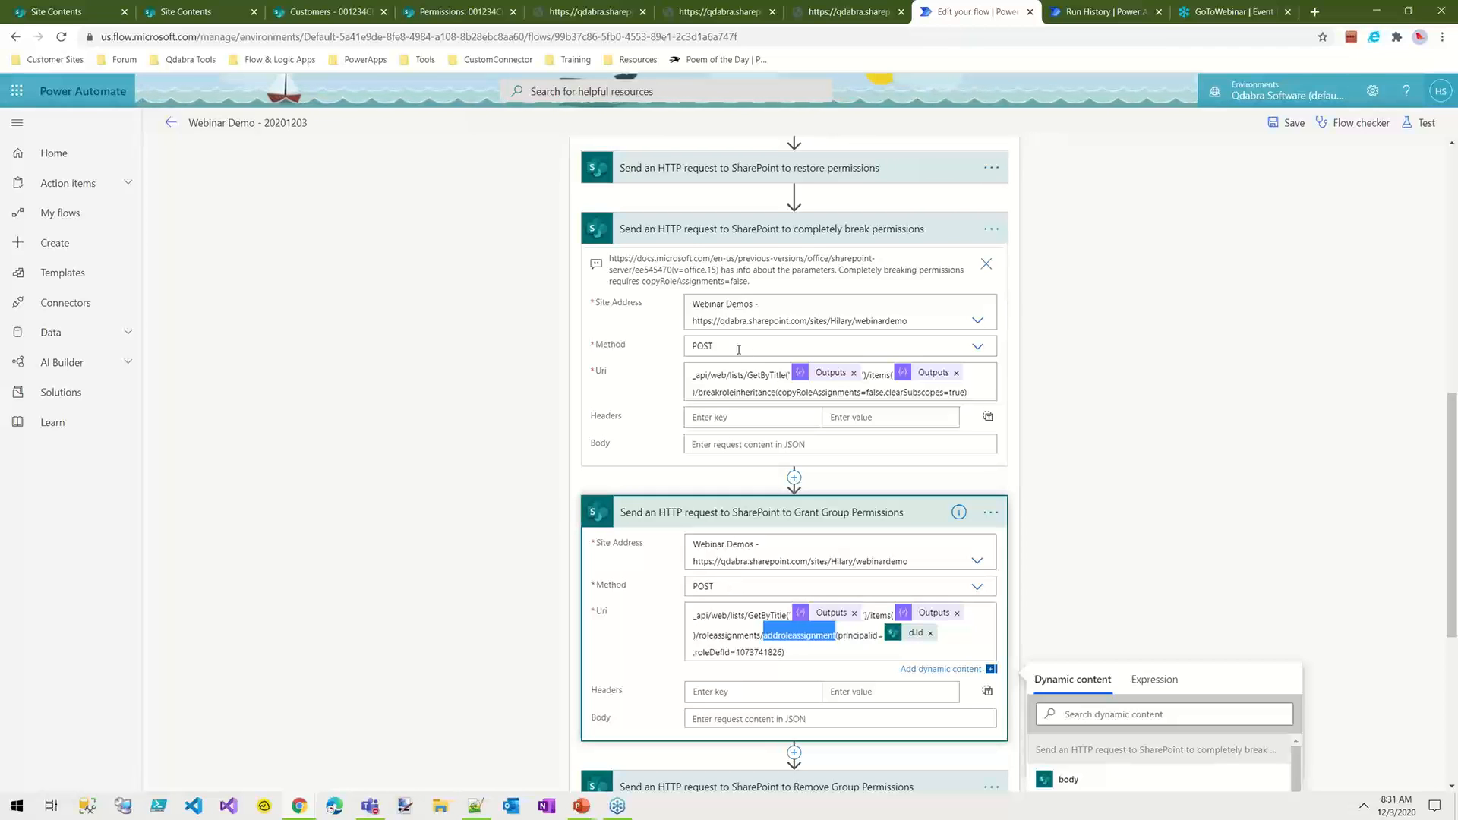
double_click(860, 634)
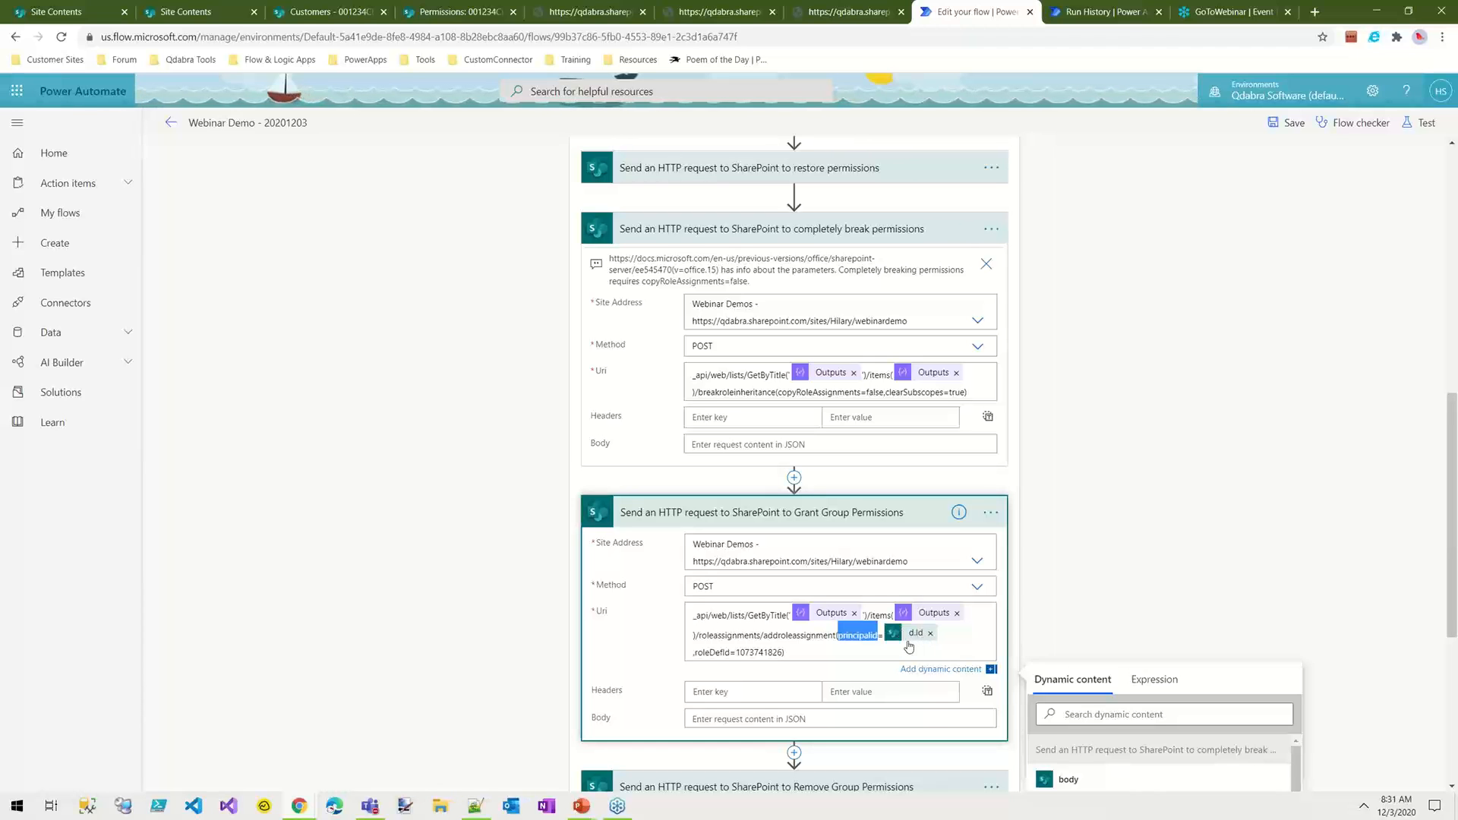
click(694, 653)
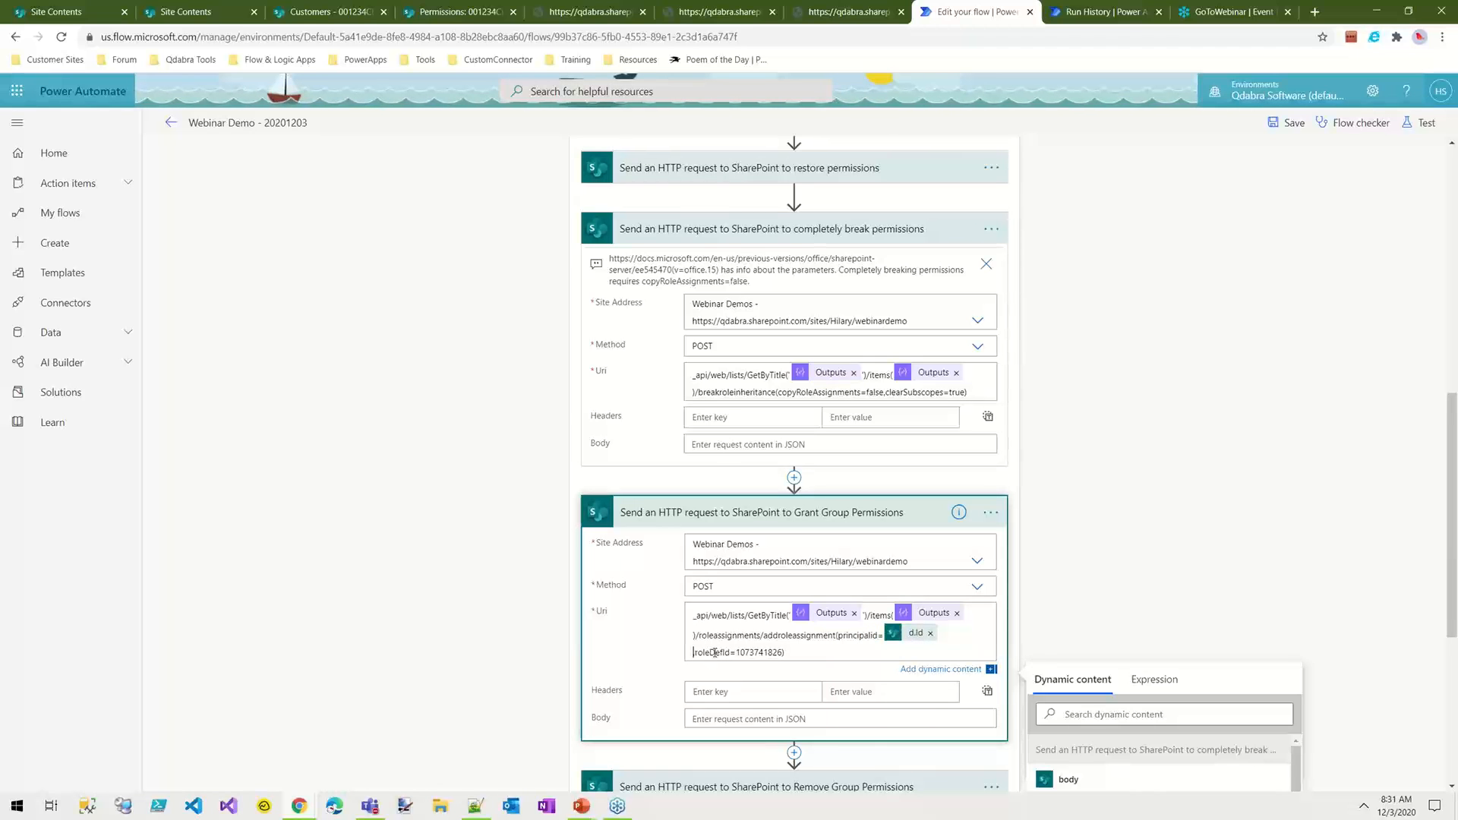
double_click(756, 653)
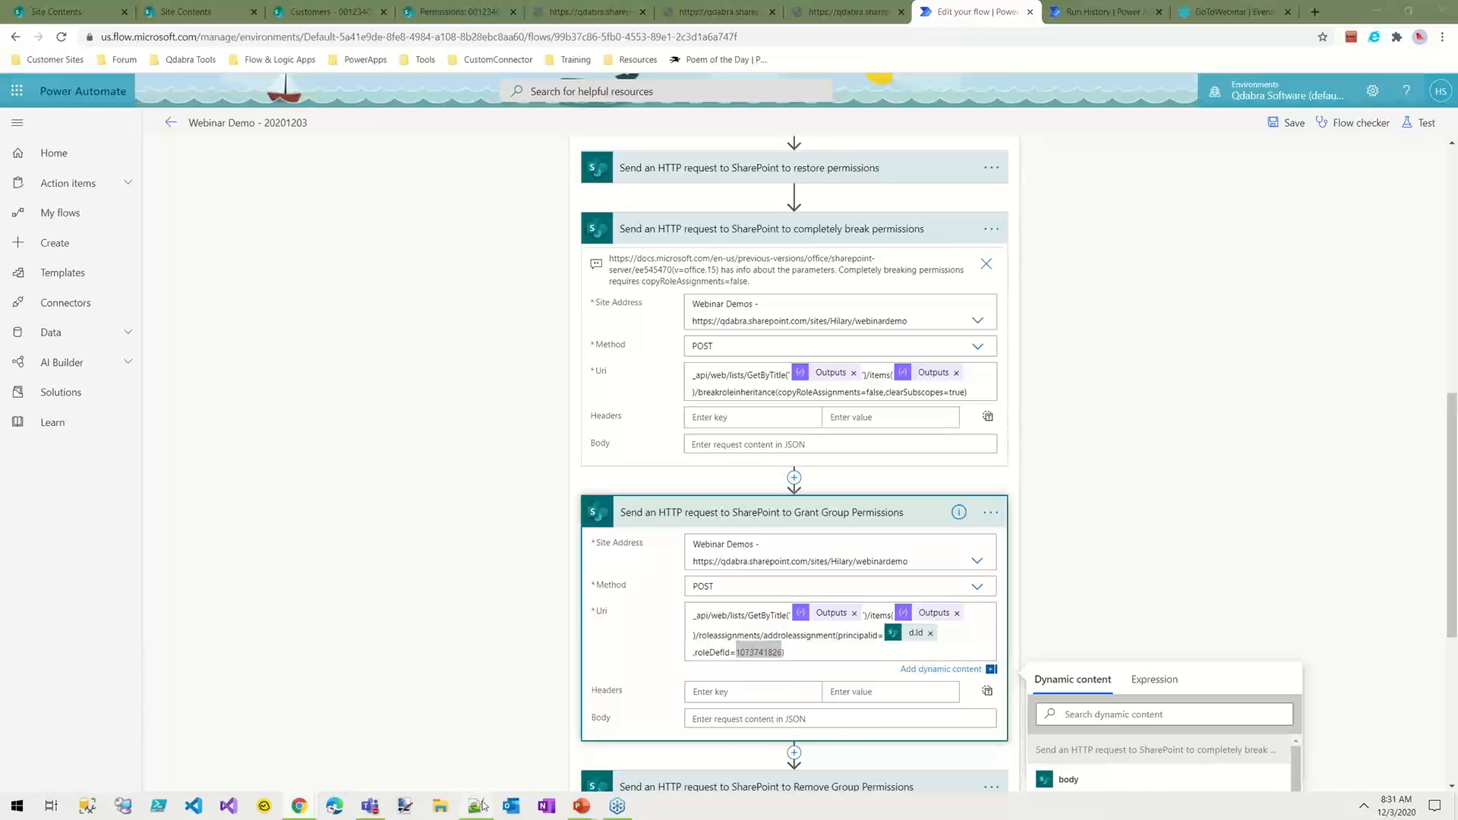
Step: Look up the role definition IDs in the Notepad++ XML, check the _api/web/roleDefinitions address in Chrome, and return to the flow
click(476, 805)
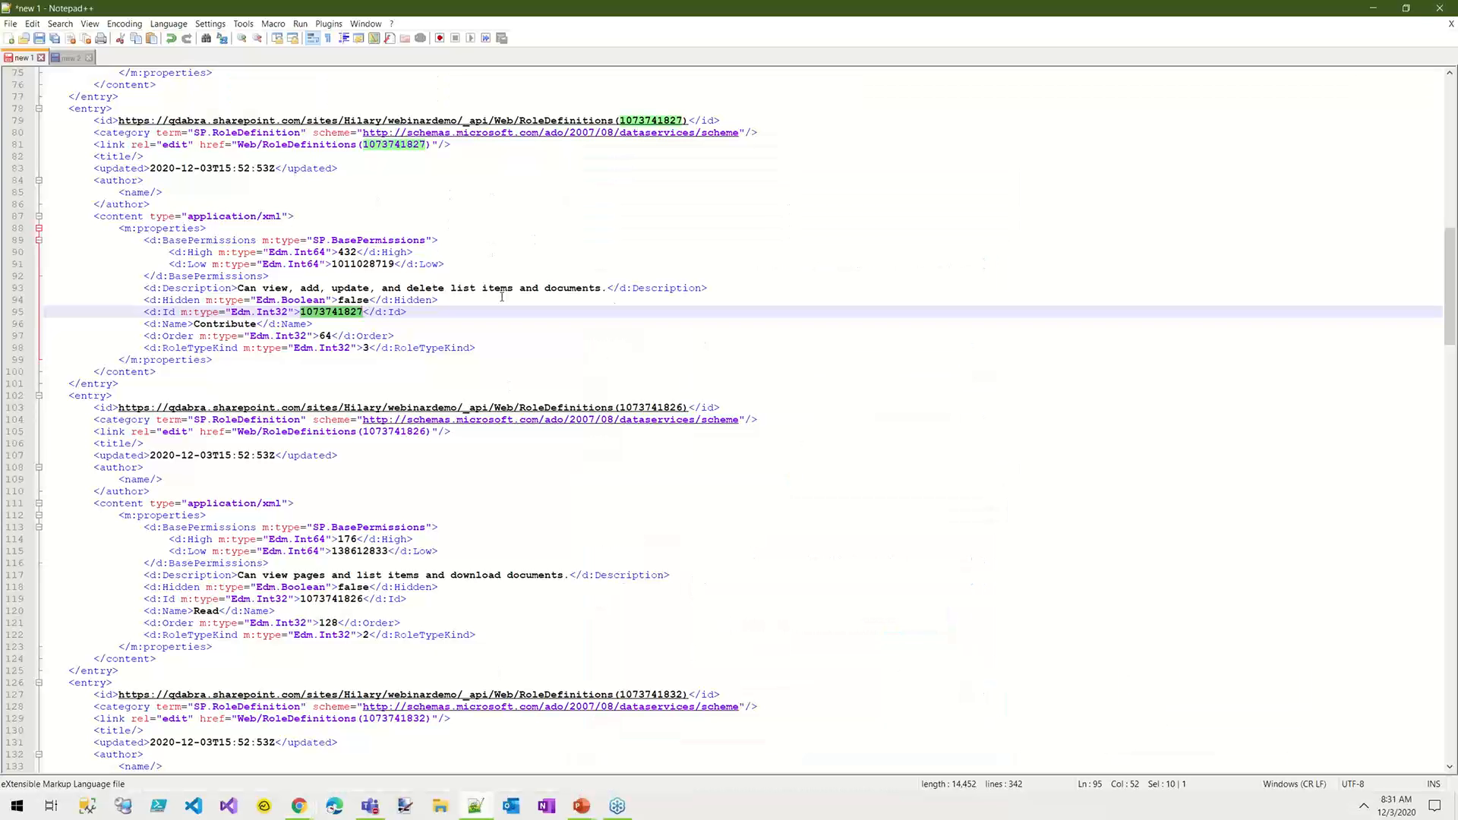
click(299, 805)
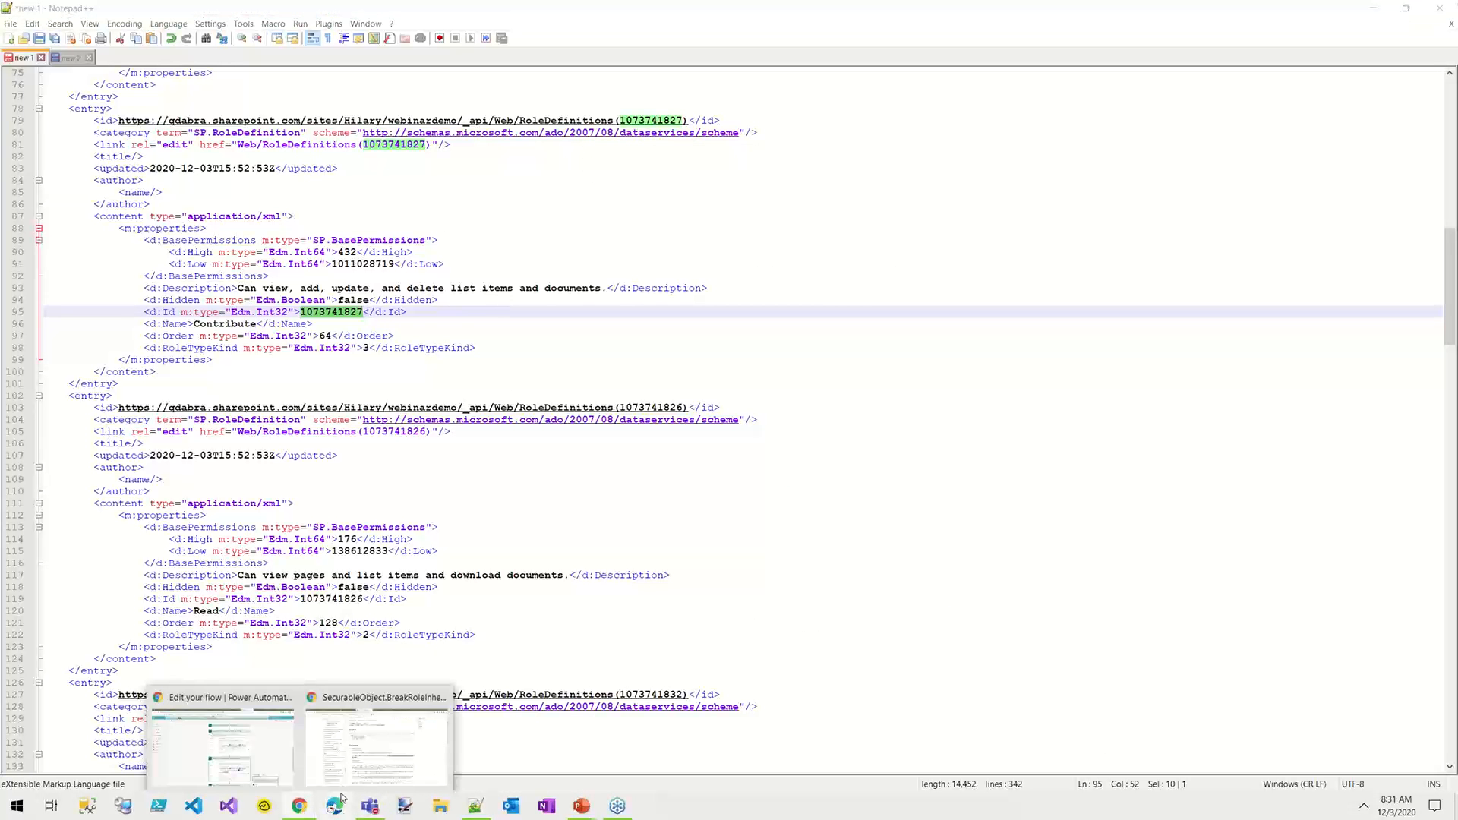
click(260, 751)
click(849, 11)
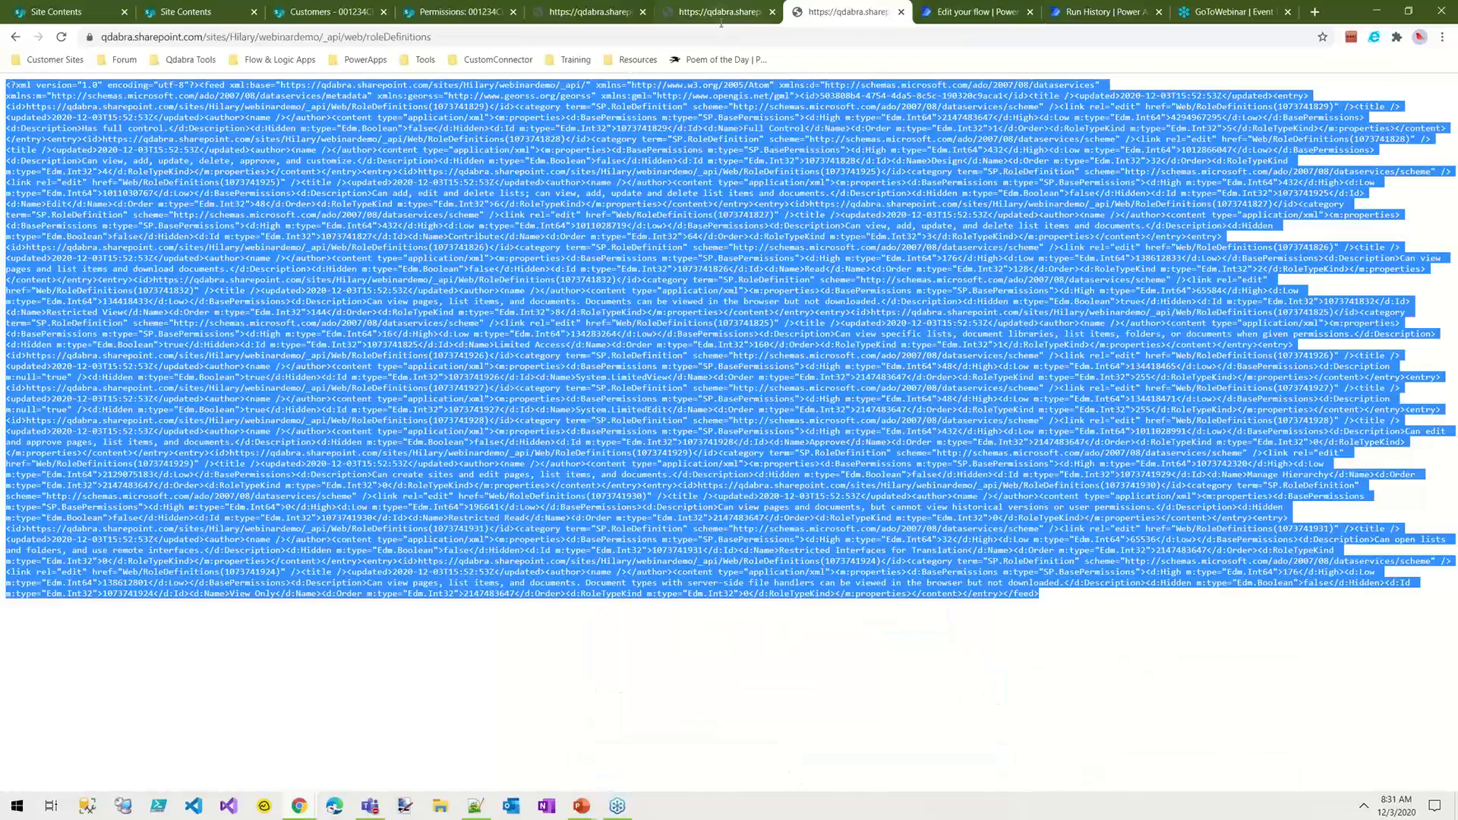
drag(311, 36, 433, 37)
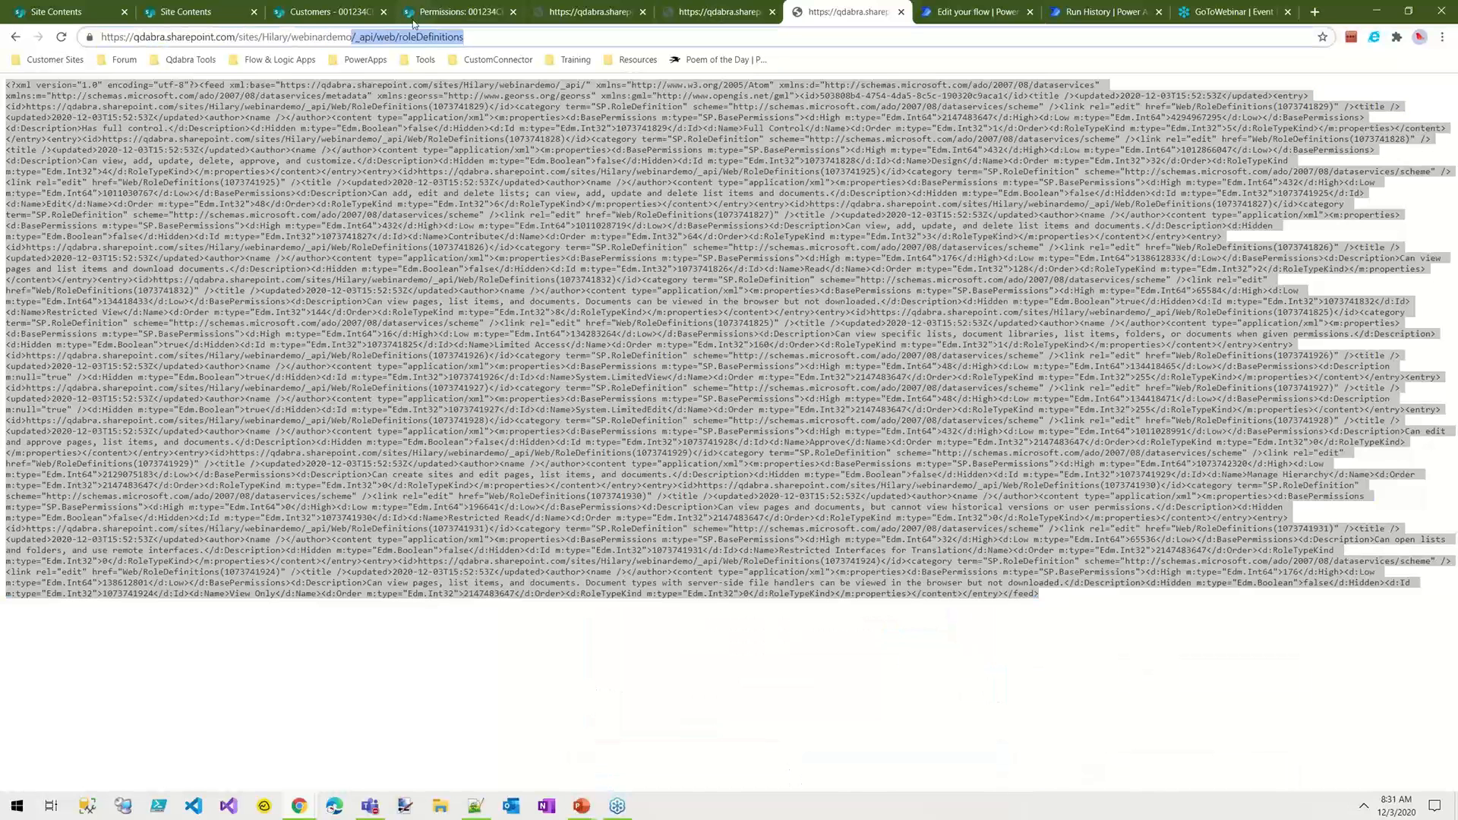
click(983, 11)
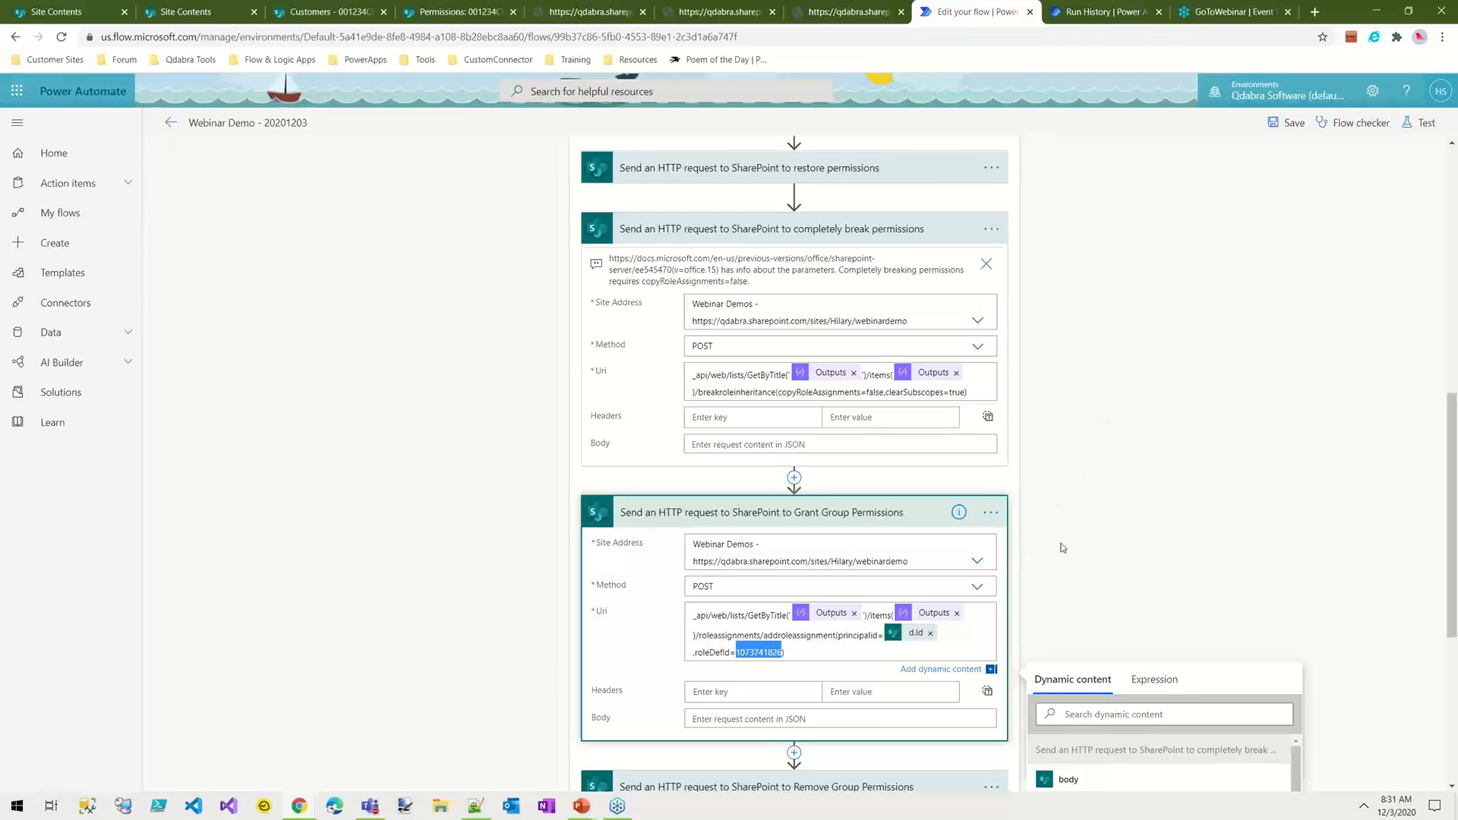
Step: Expand the Remove Group Permissions request and examine removeroleassignment, principalid and roleDefId in its Uri
scroll(1215, 543, down, 1)
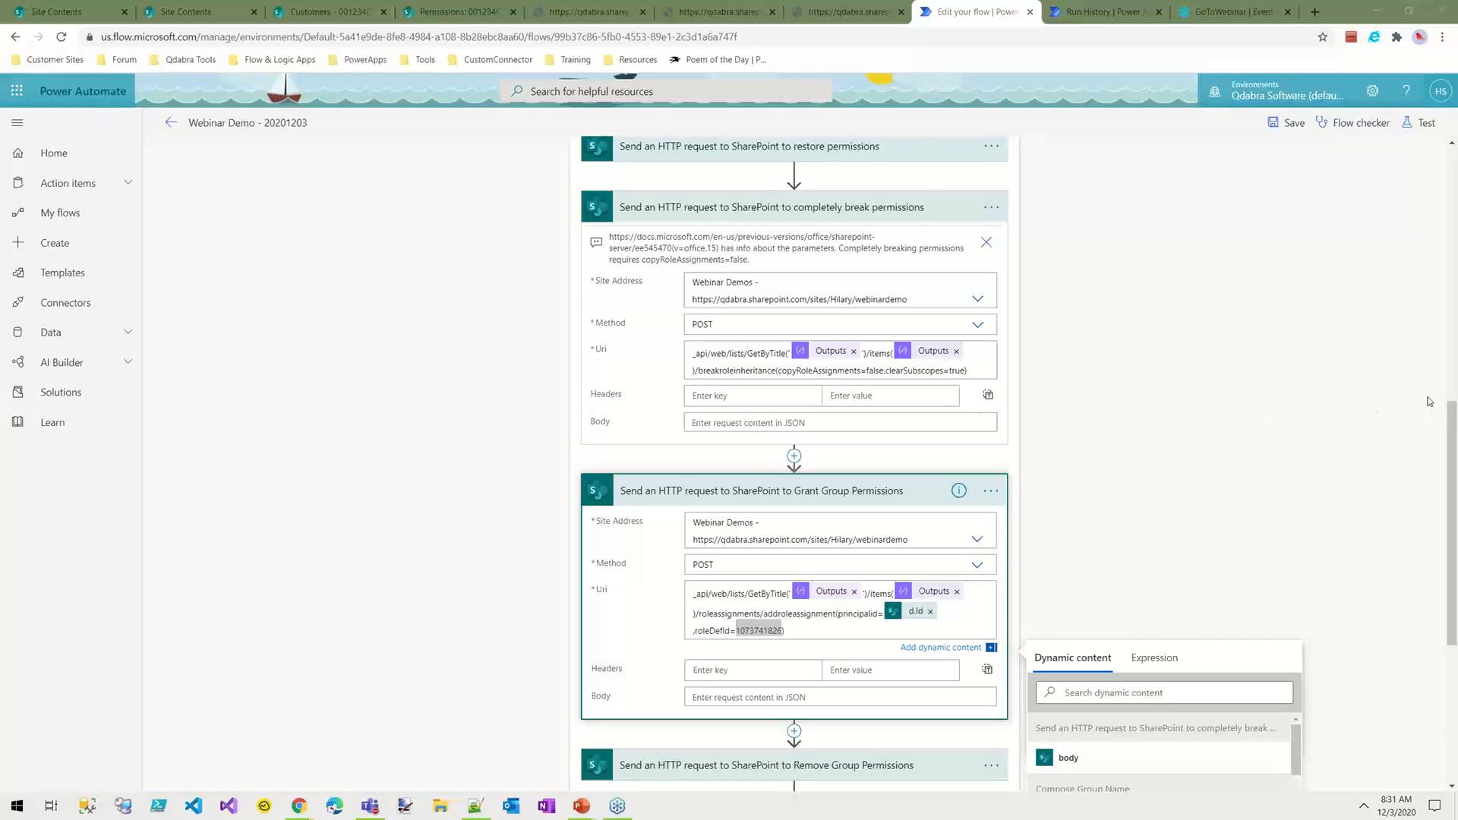
scroll(868, 388, down, 1)
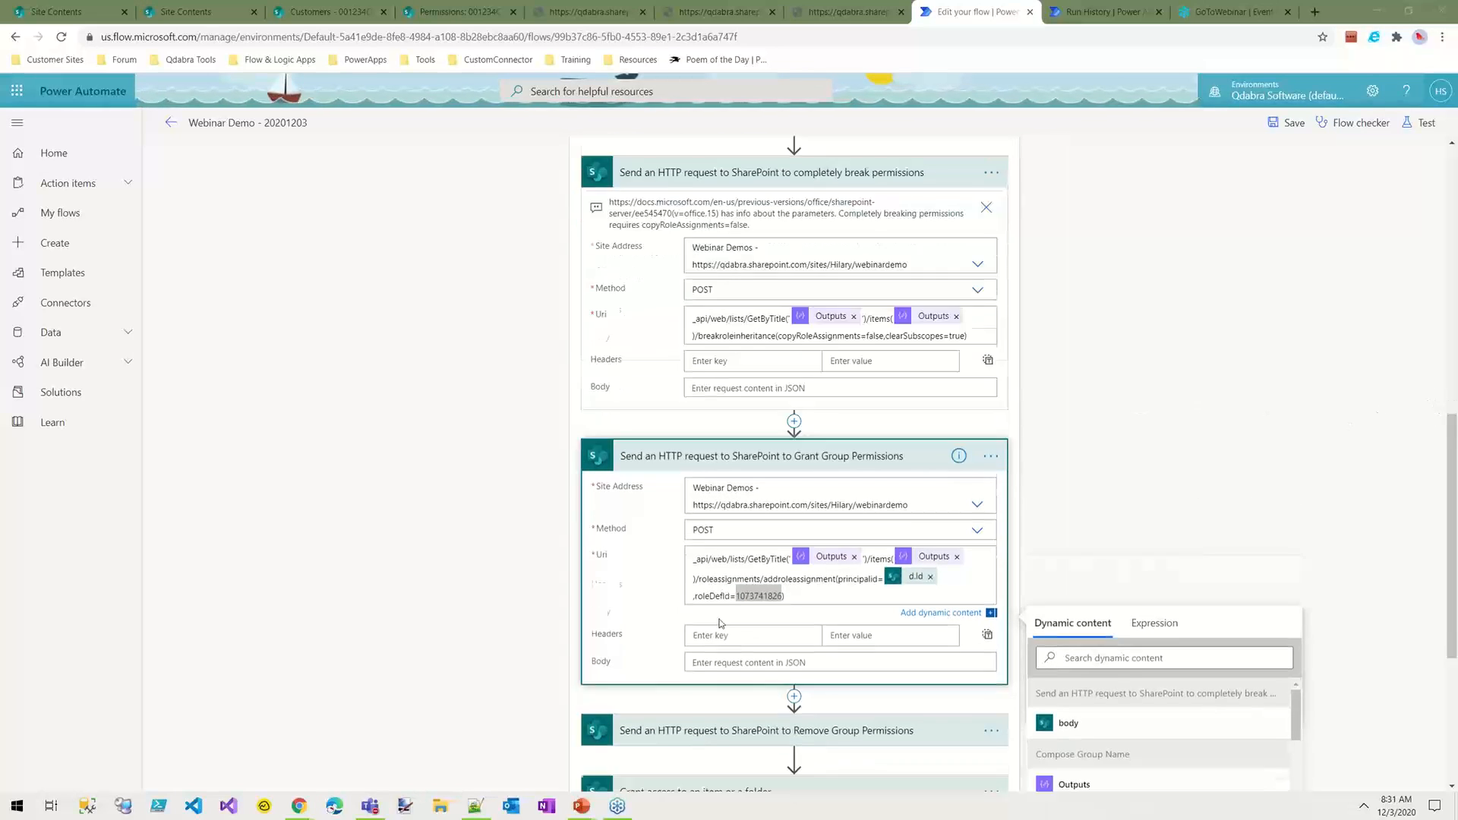
click(759, 678)
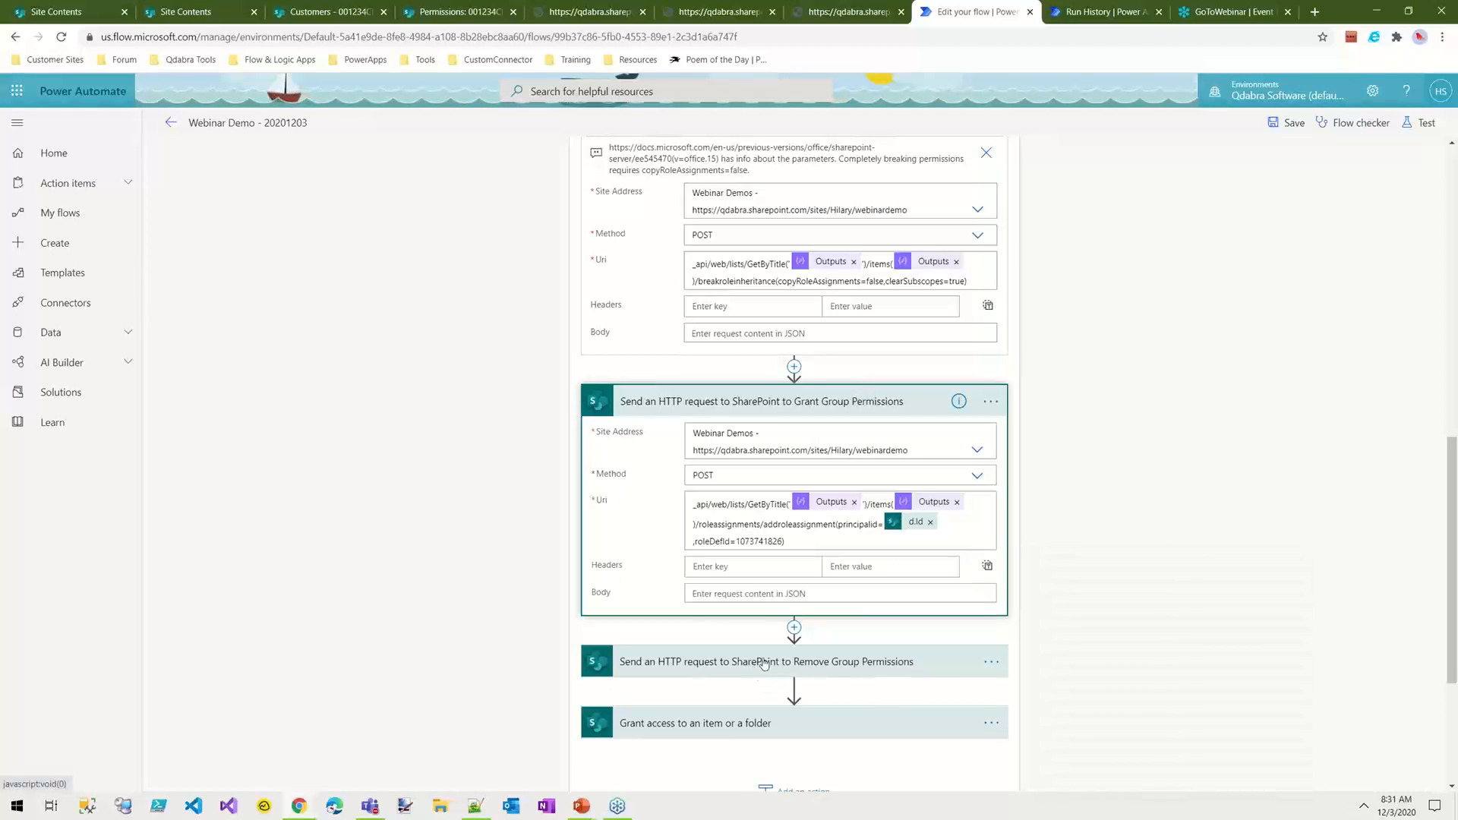
scroll(1052, 617, down, 5)
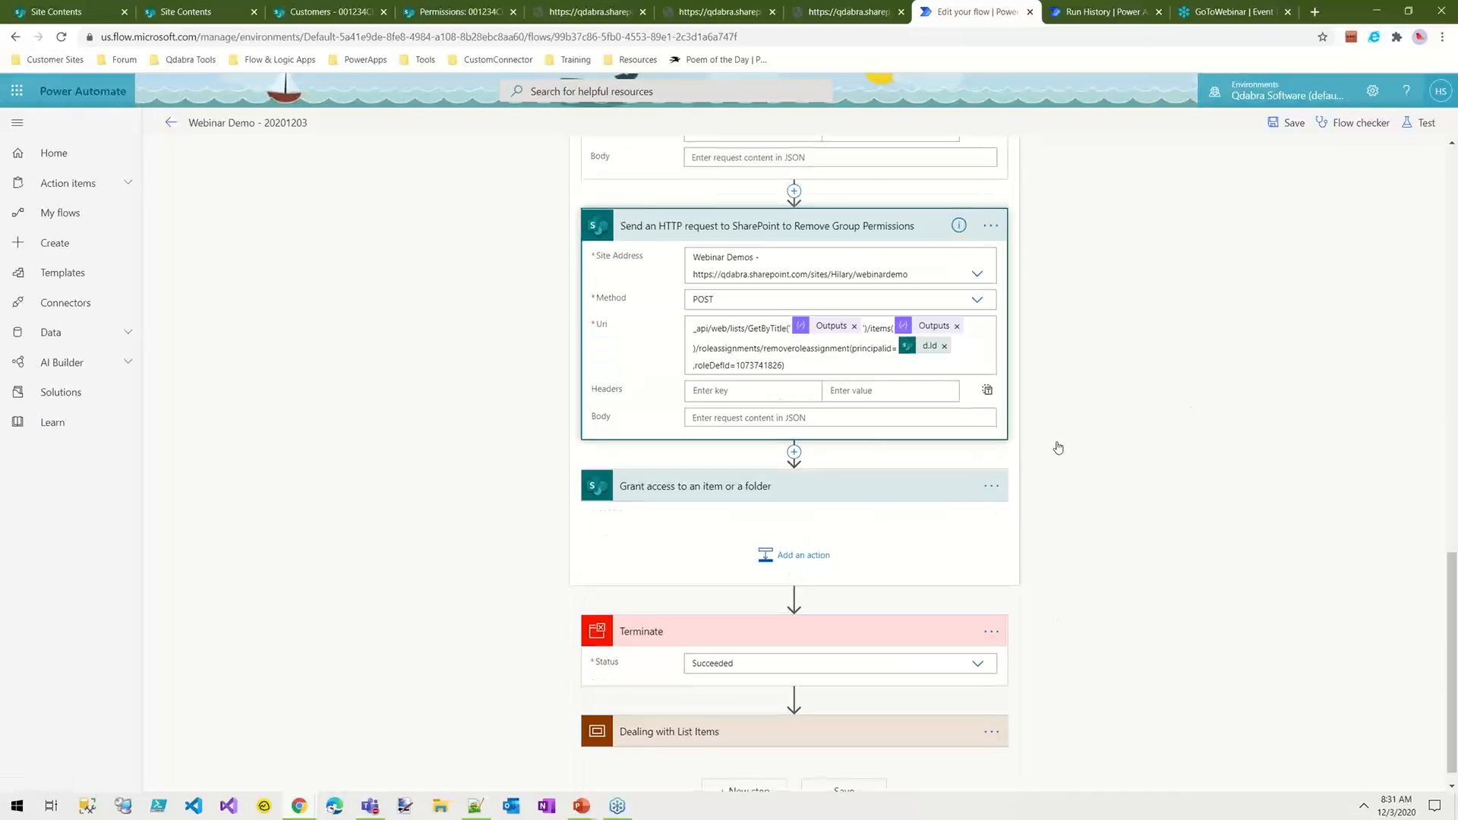
click(792, 349)
mouse_move(919, 353)
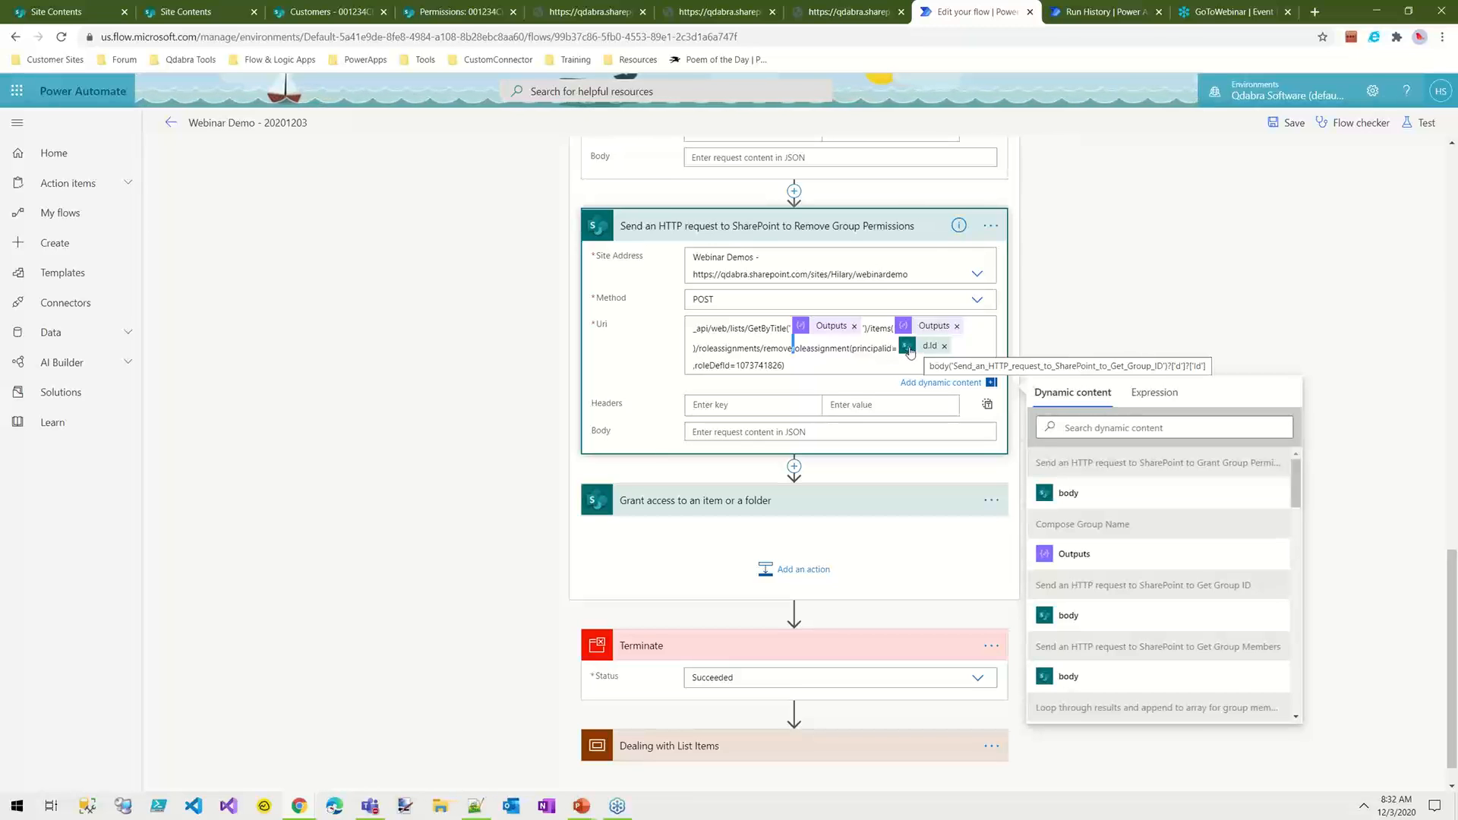
double_click(893, 346)
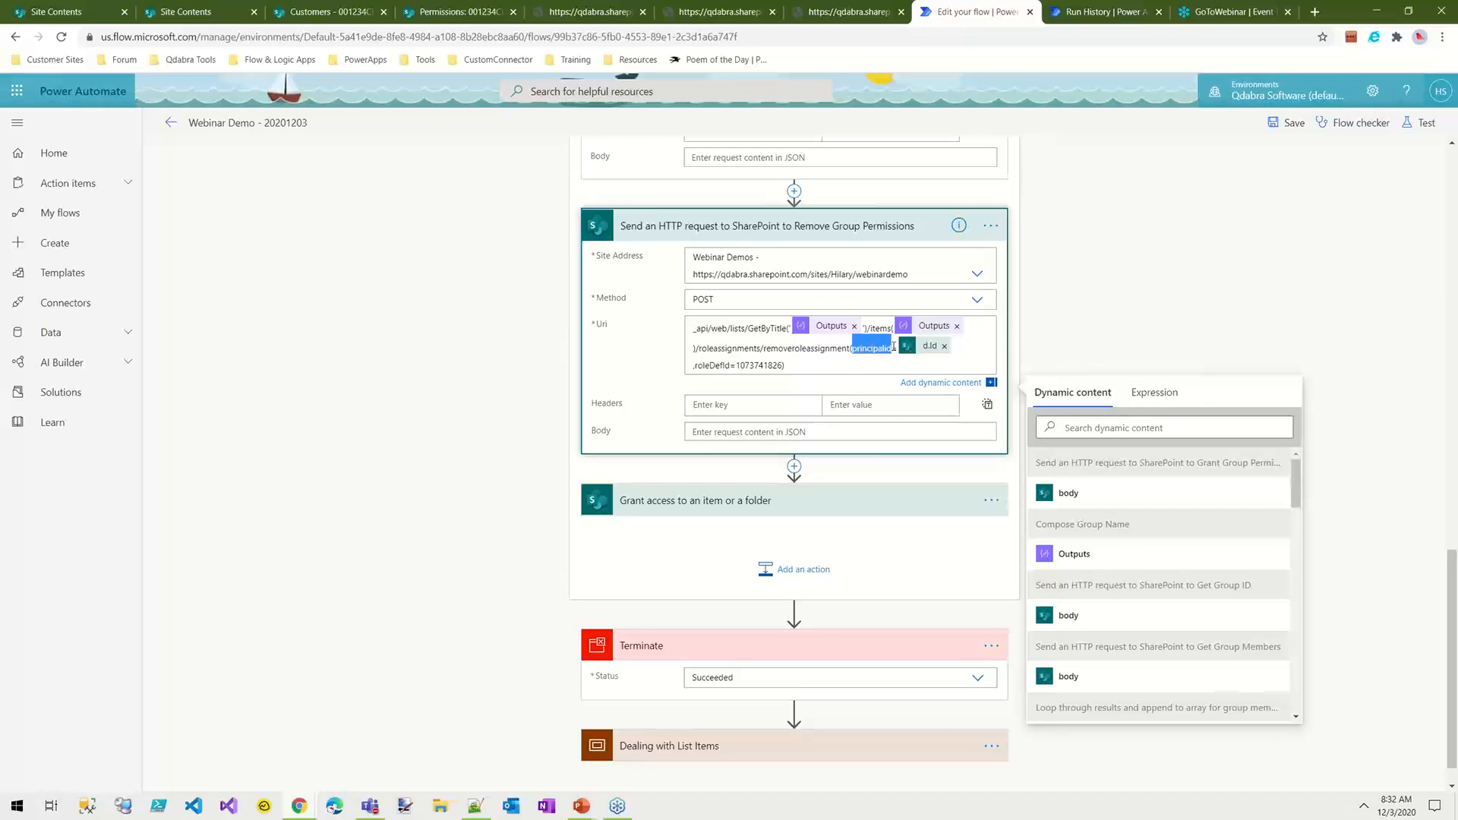
click(772, 366)
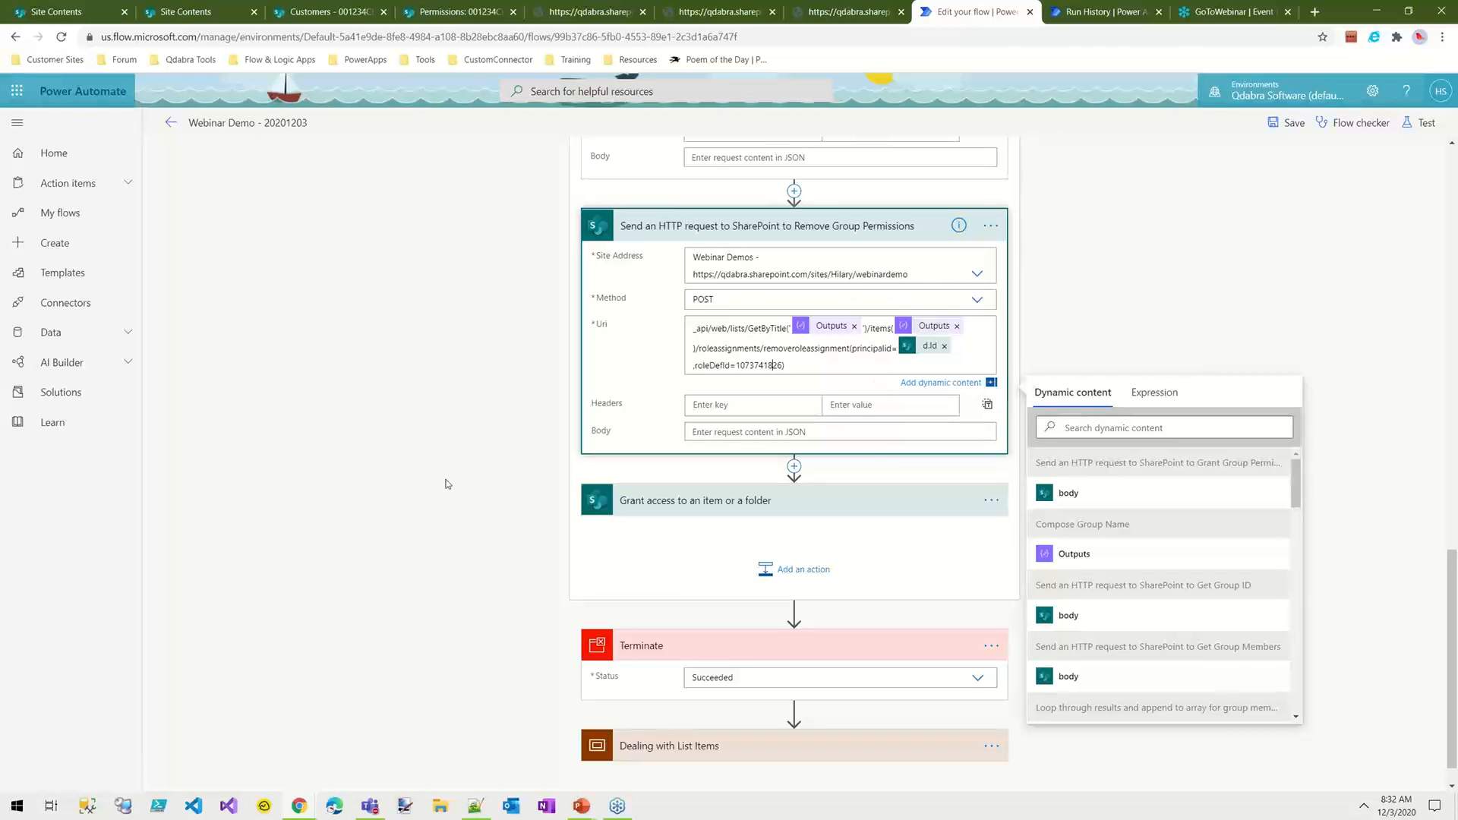
Step: Collapse the expanded permission requests and move the Terminate action directly after the completely break permissions request
scroll(425, 463, up, 4)
click(799, 526)
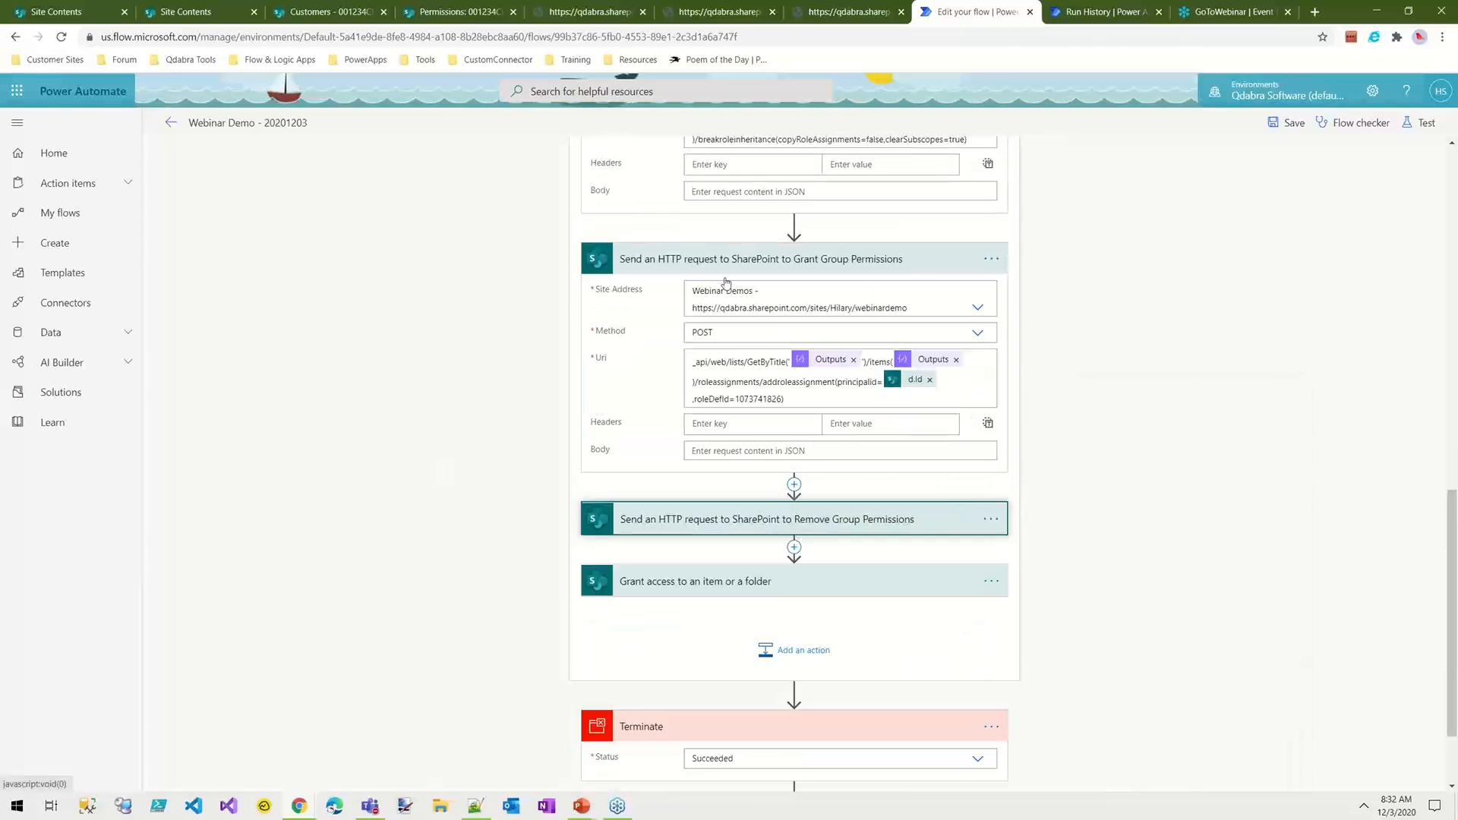
scroll(1037, 300, up, 5)
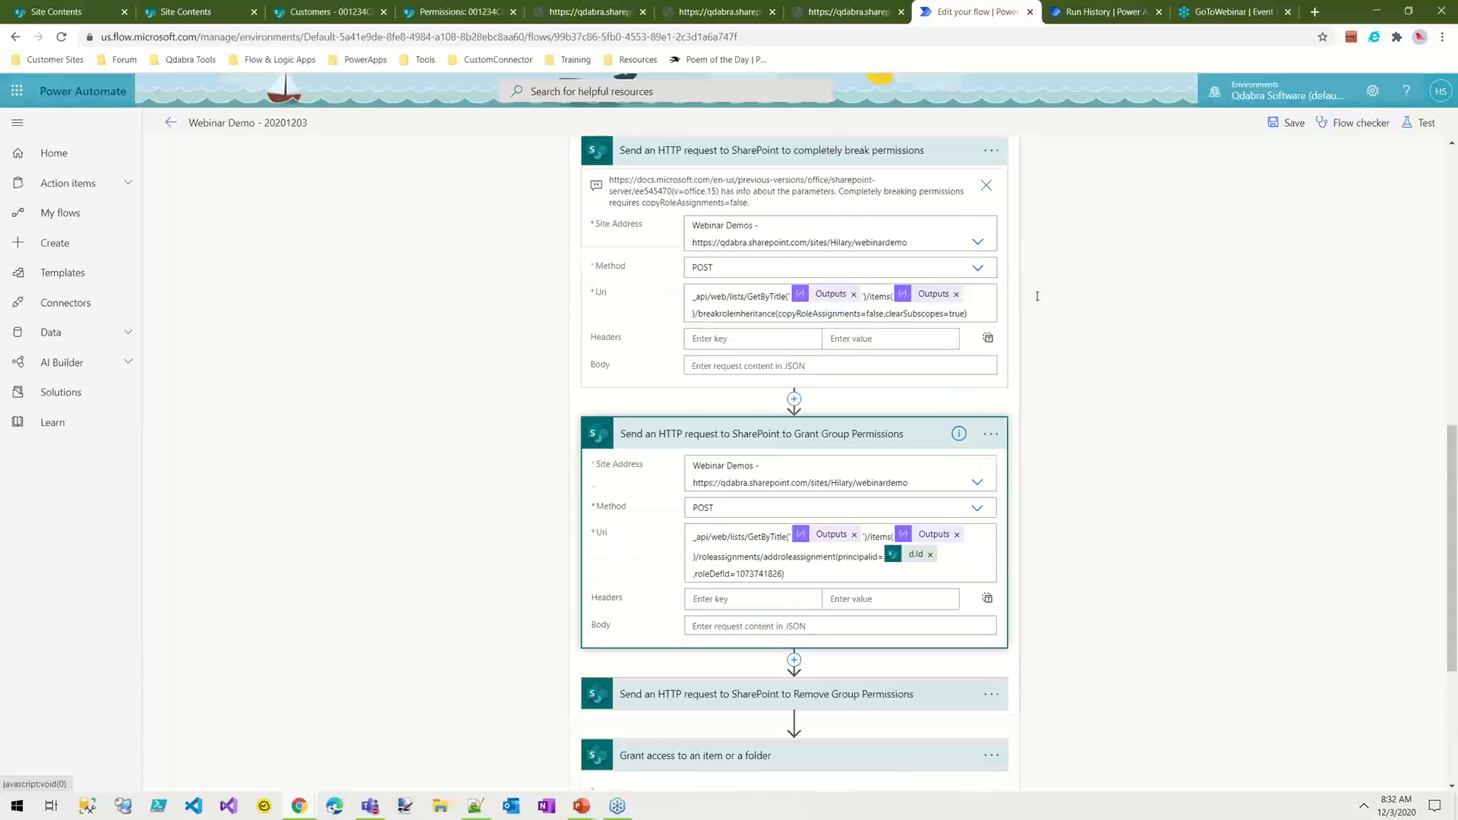
click(776, 404)
click(789, 377)
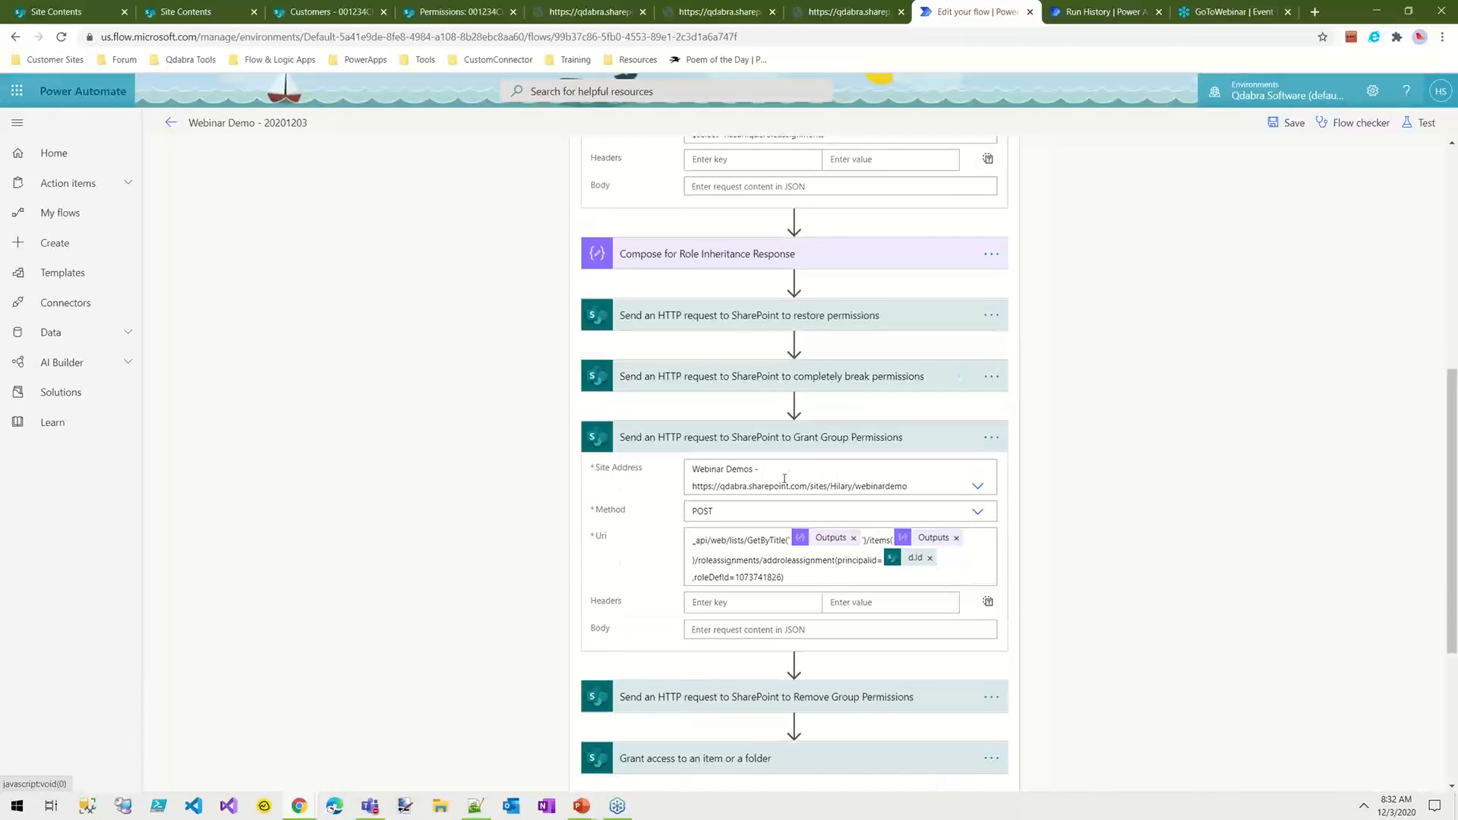
click(814, 453)
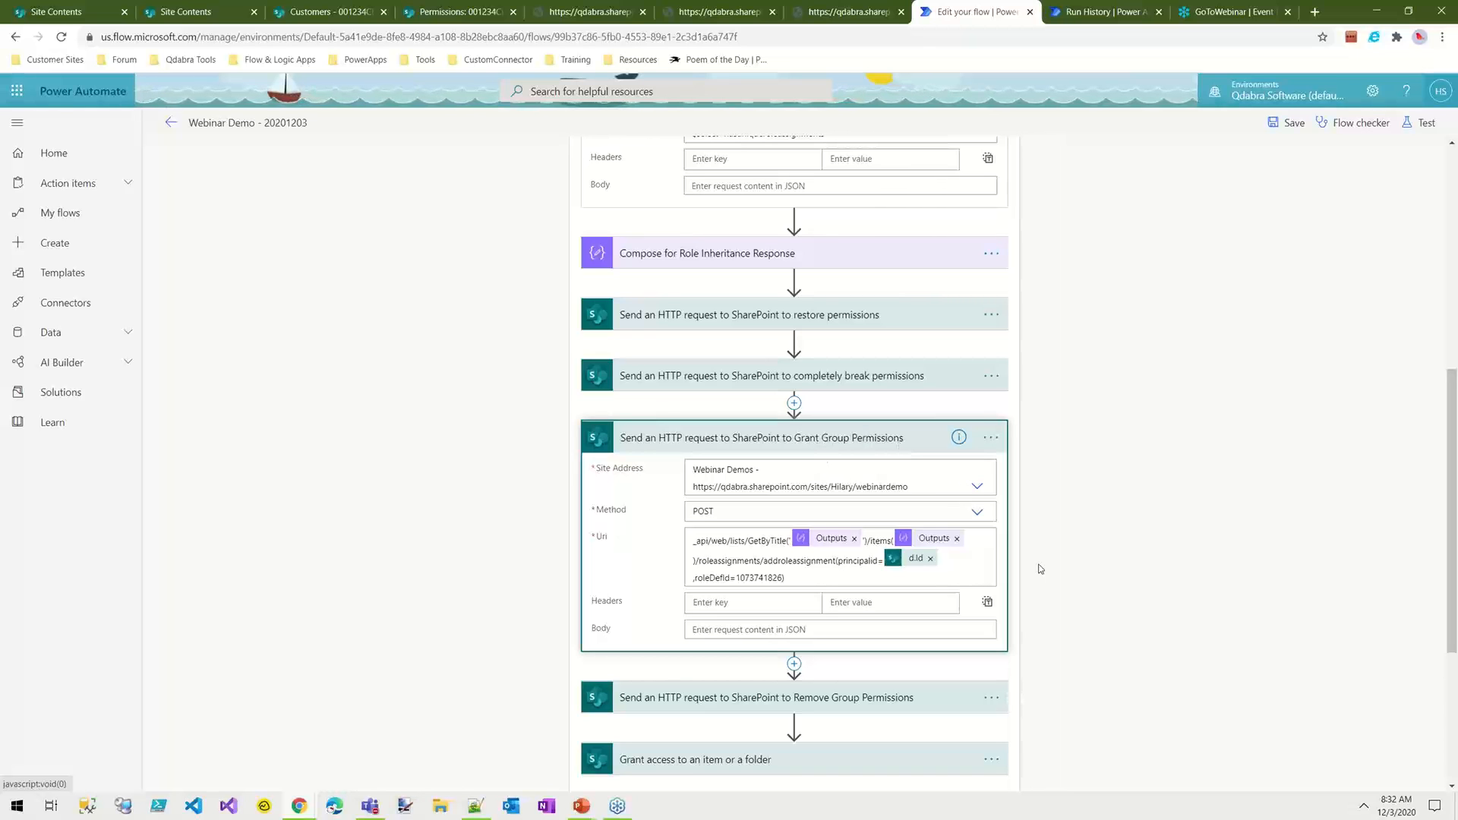
click(860, 447)
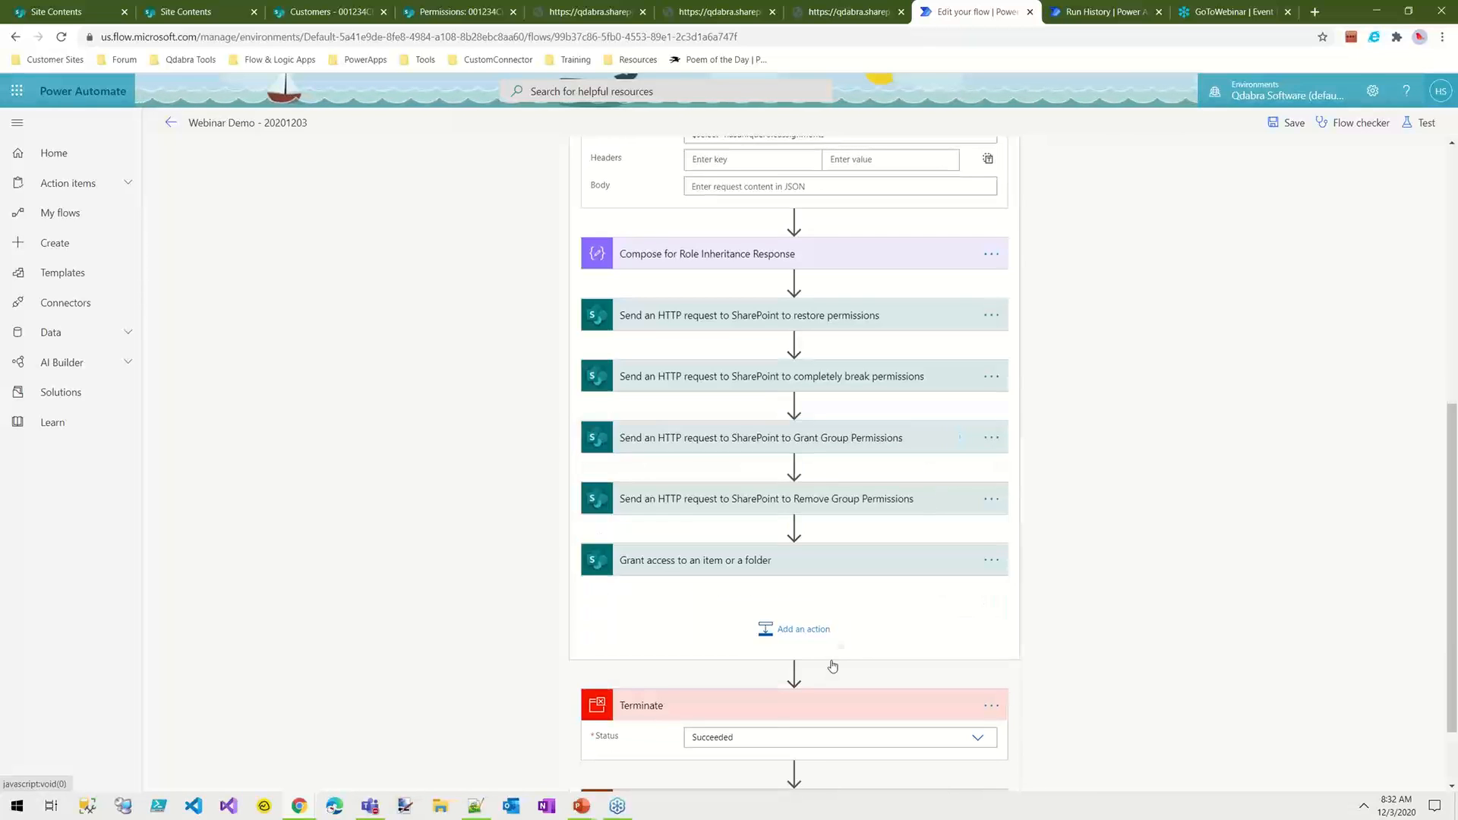
drag(773, 705, 738, 416)
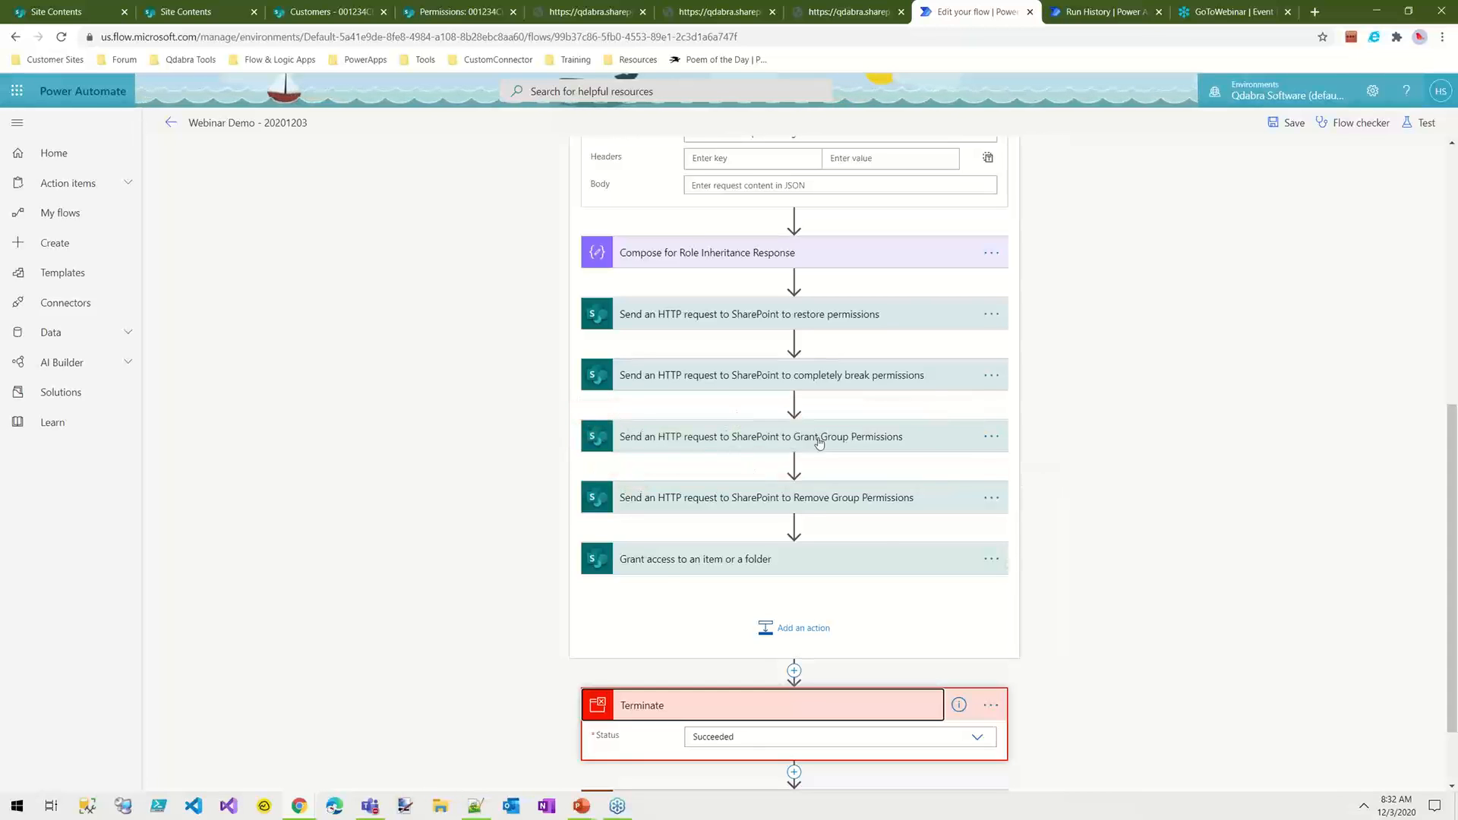
Step: Reload the permissions page of Customers item 001234CD and delete its unique permissions so that it inherits from its parent
click(312, 7)
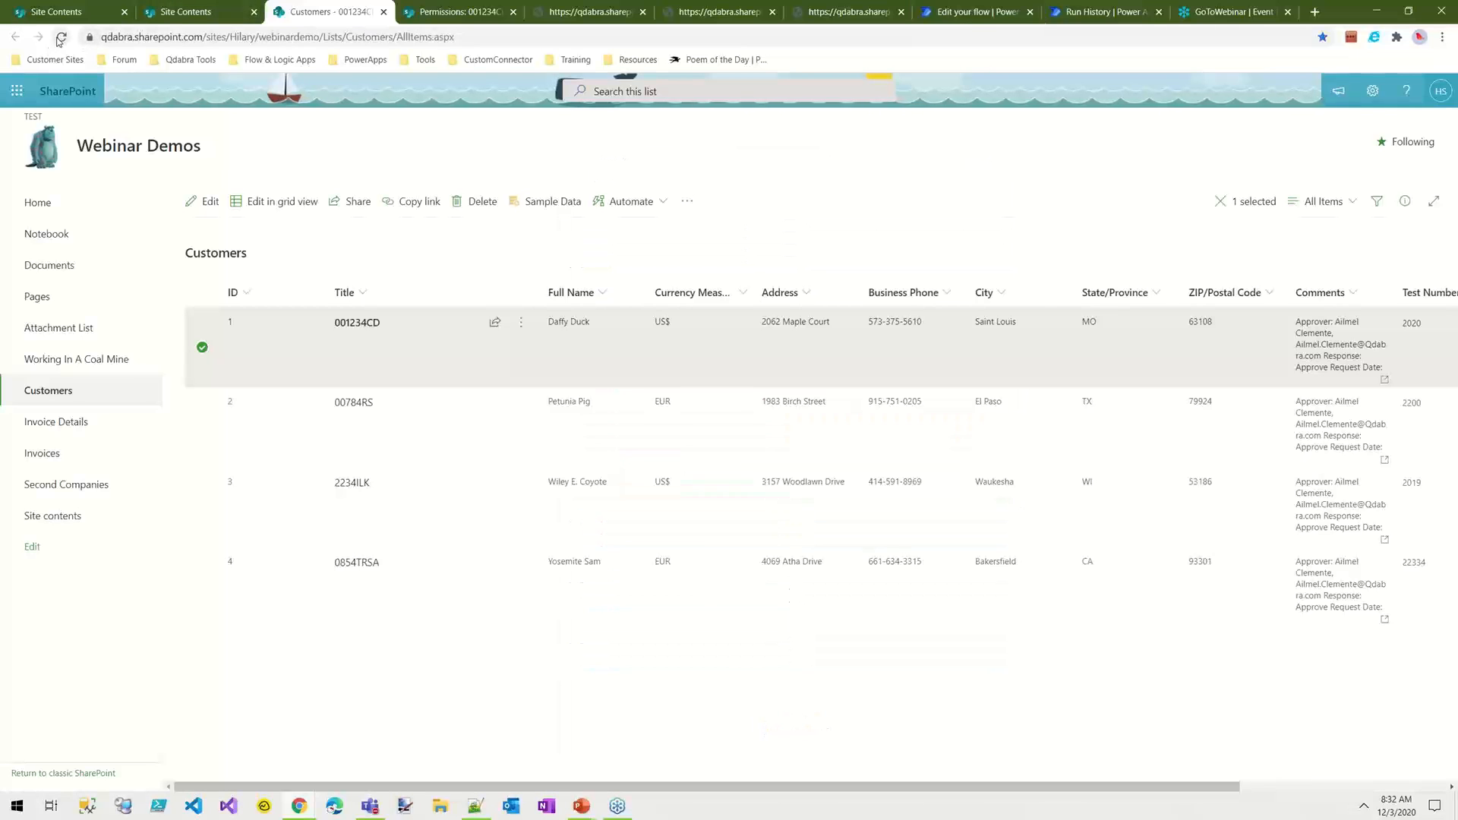
key(ctrl+Tab)
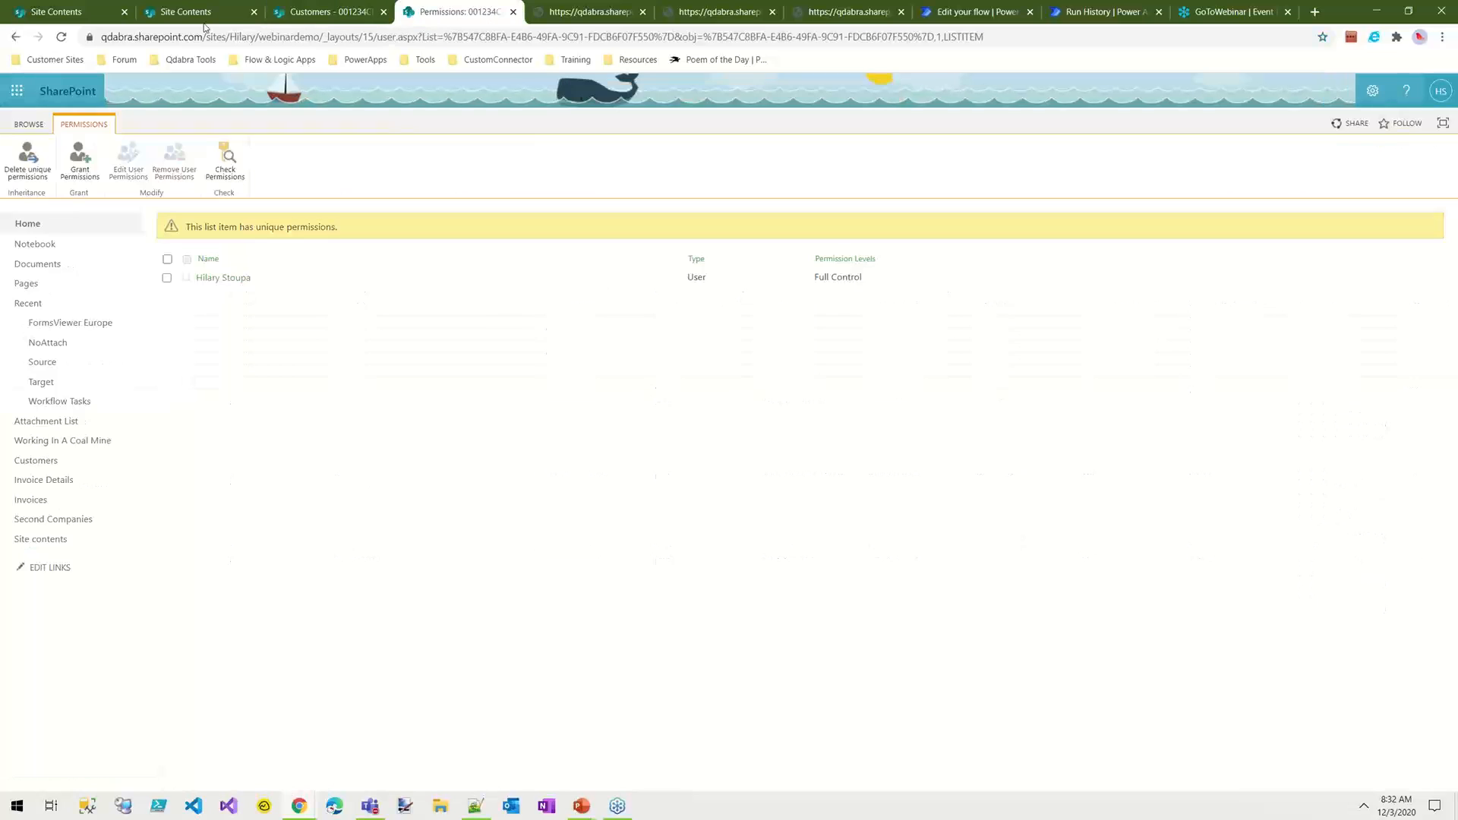
click(60, 37)
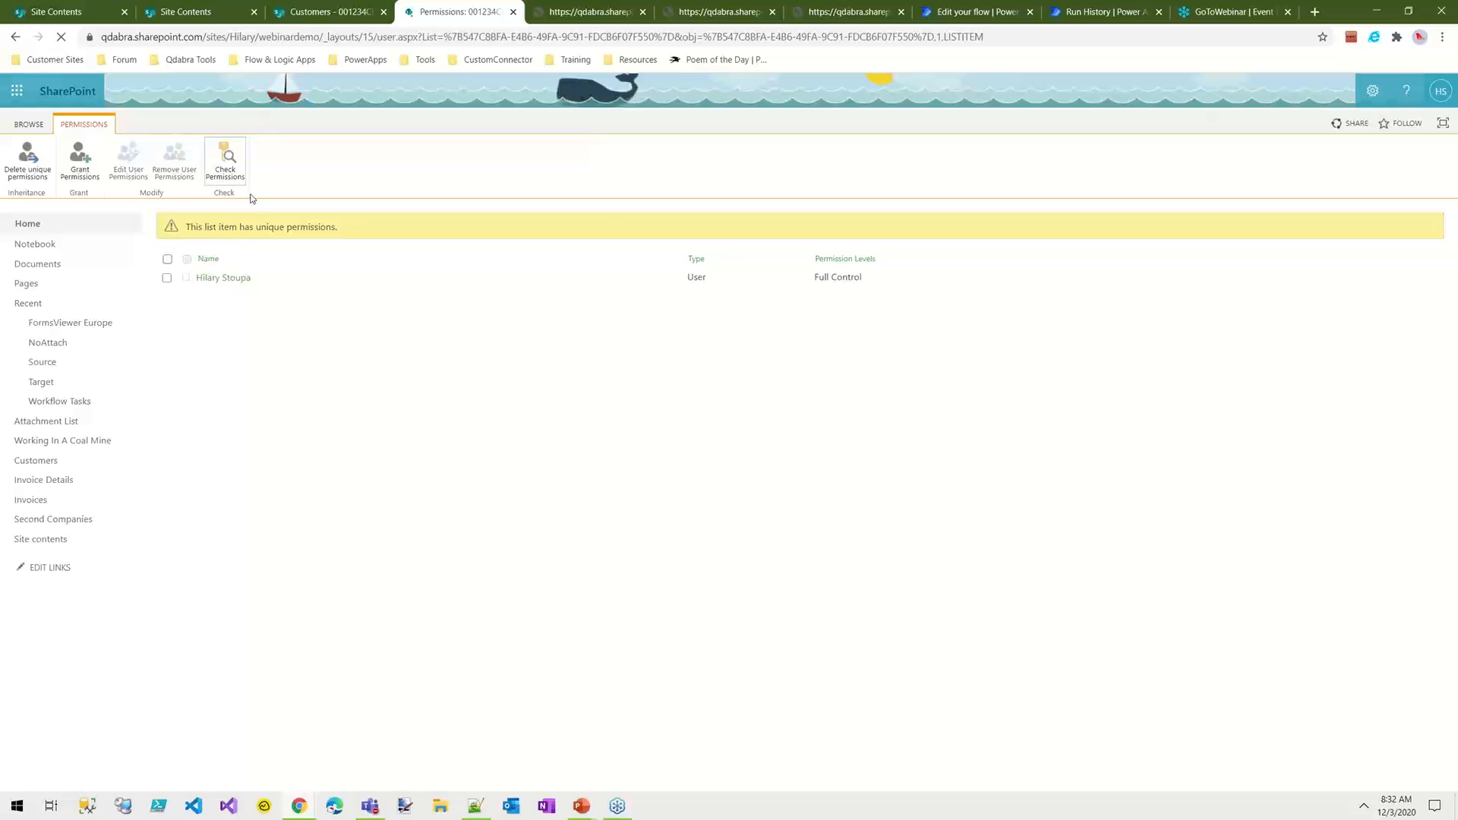
click(27, 161)
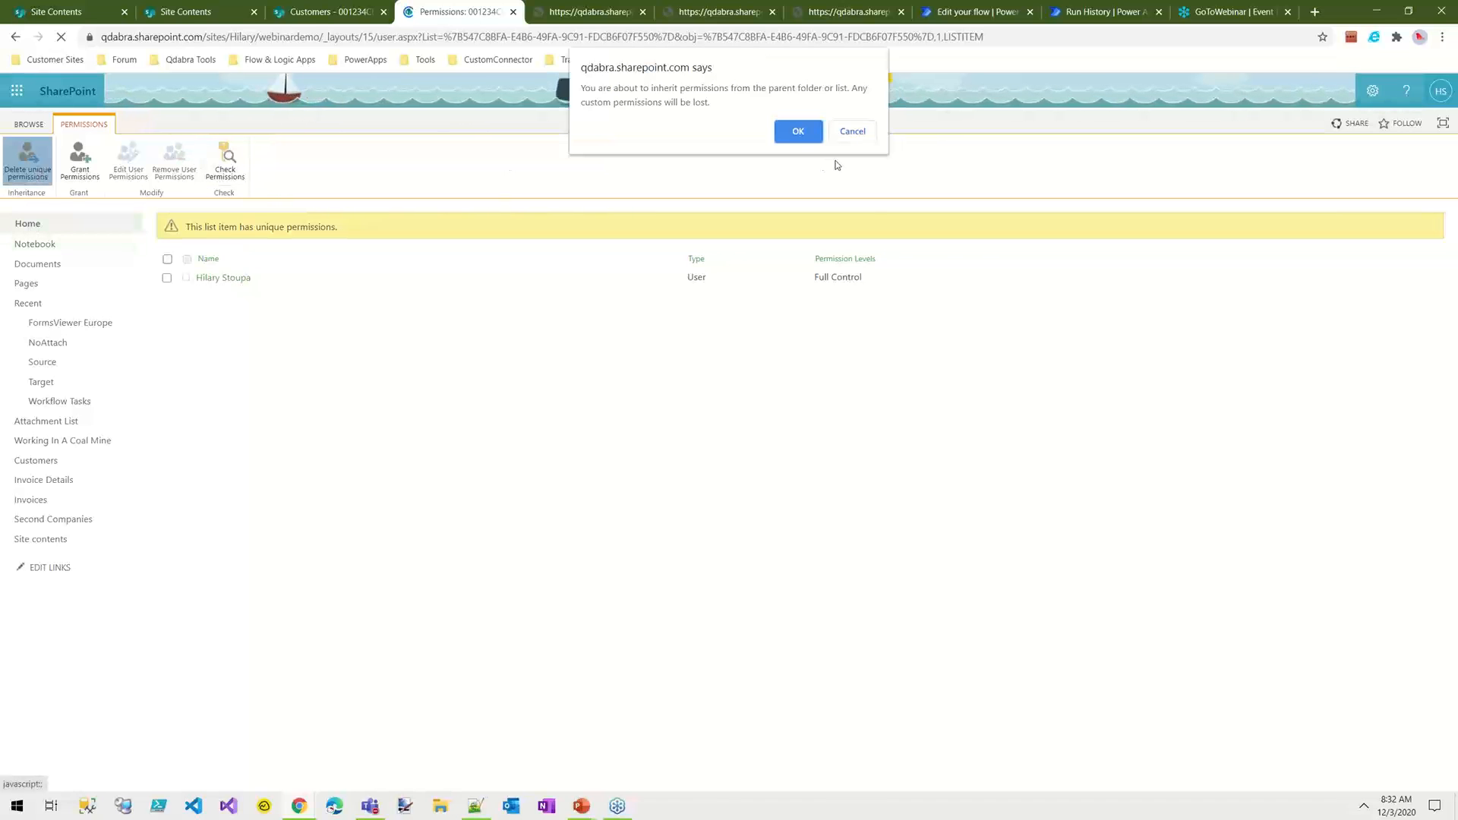
click(799, 132)
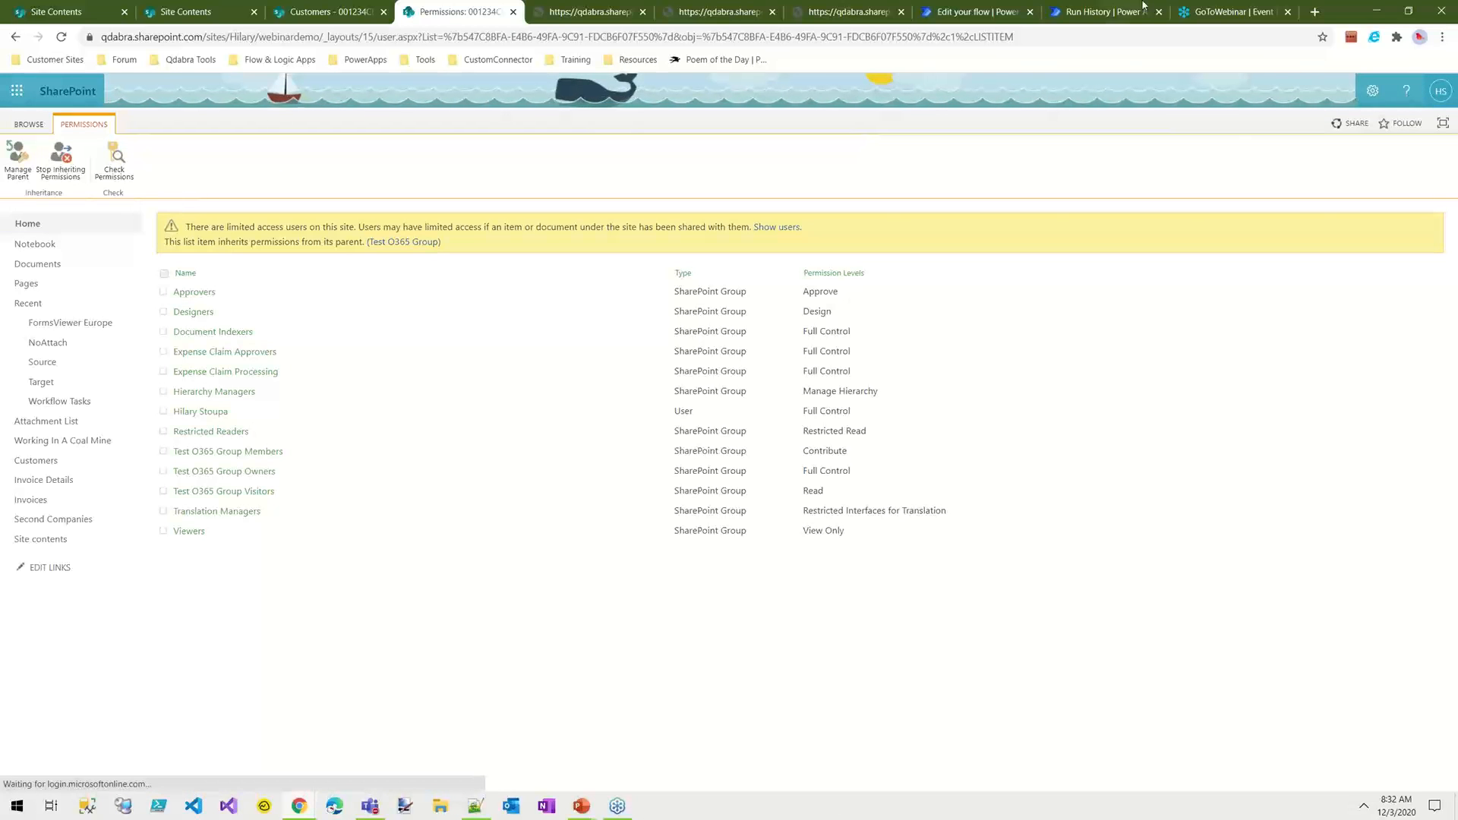
Step: Return to the flow, then save and test it with data from the most recent previous run
click(1003, 12)
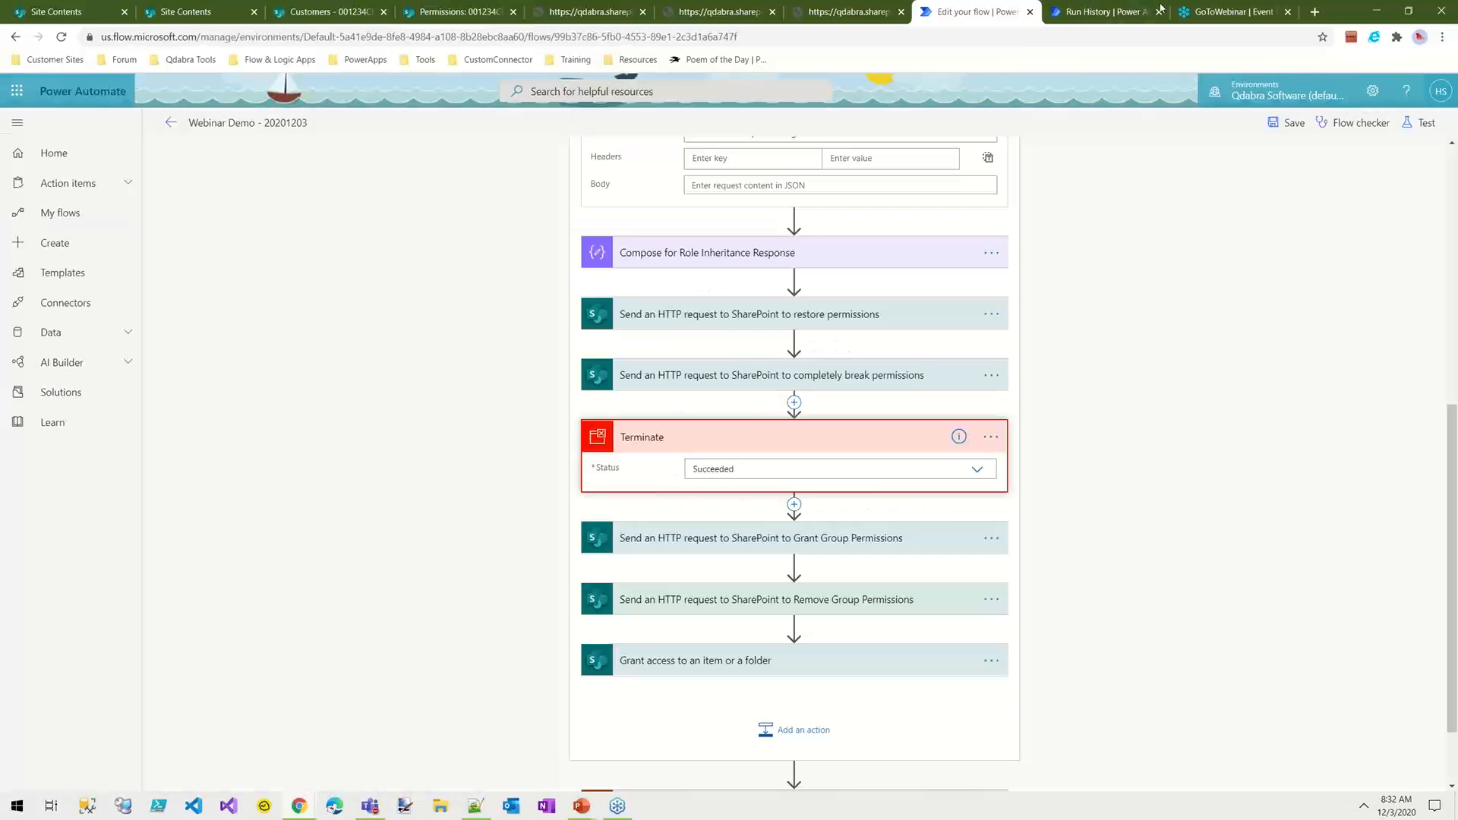
click(1426, 125)
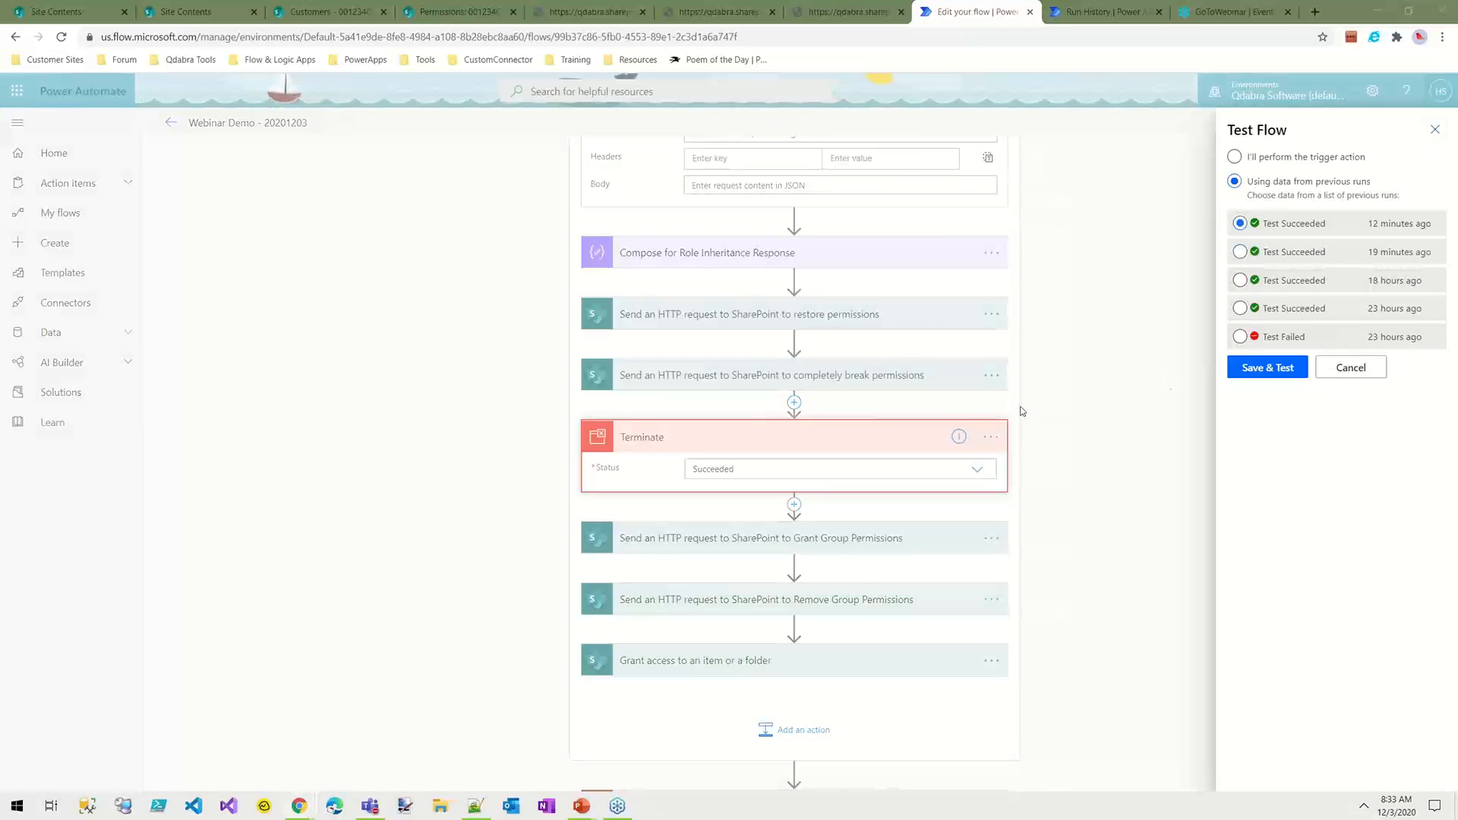
click(1267, 367)
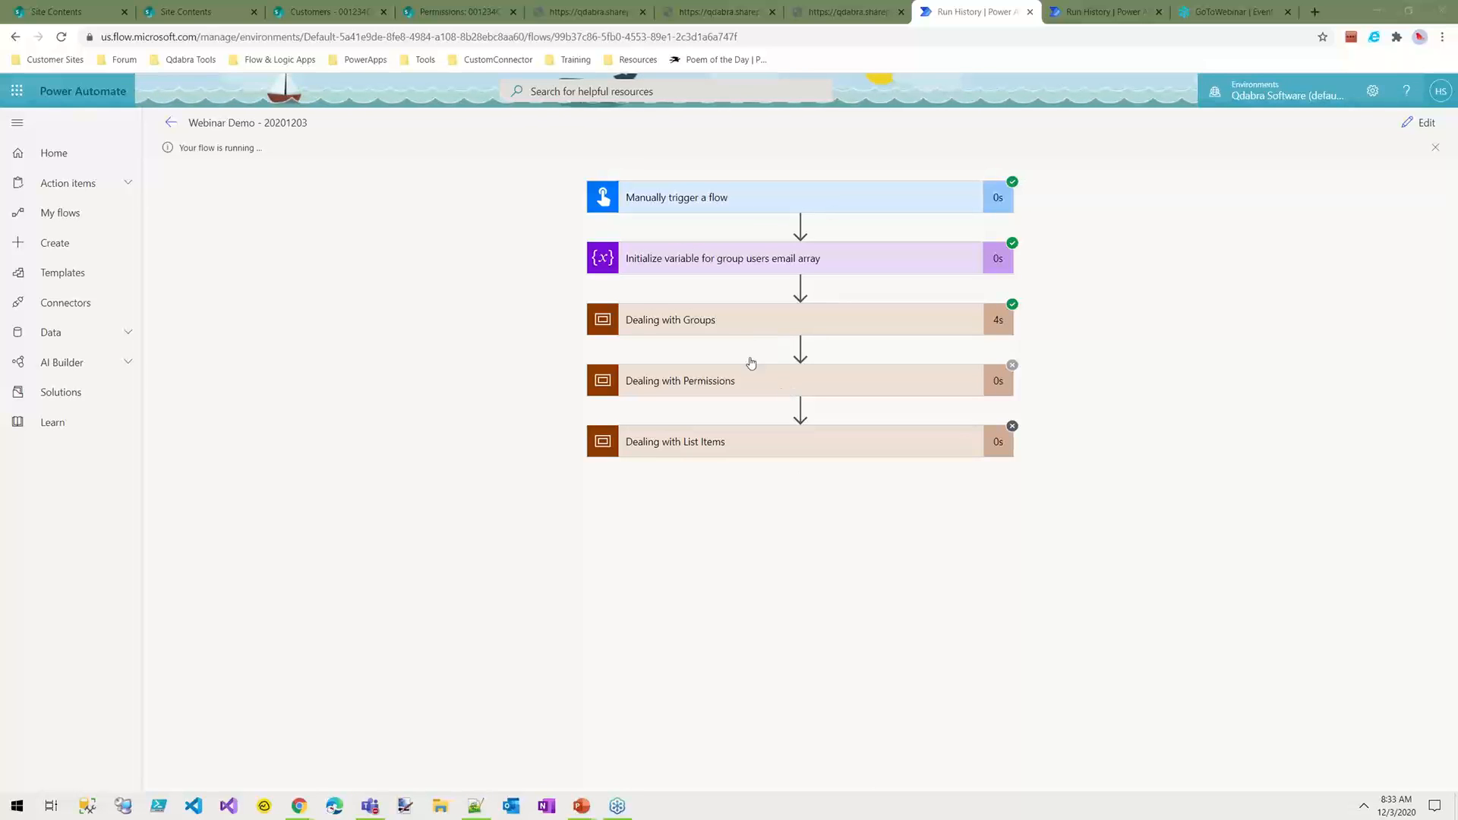
Step: Expand Dealing with Permissions in the run results and open the Check Role Inheritance on an Item request to inspect its output
click(759, 380)
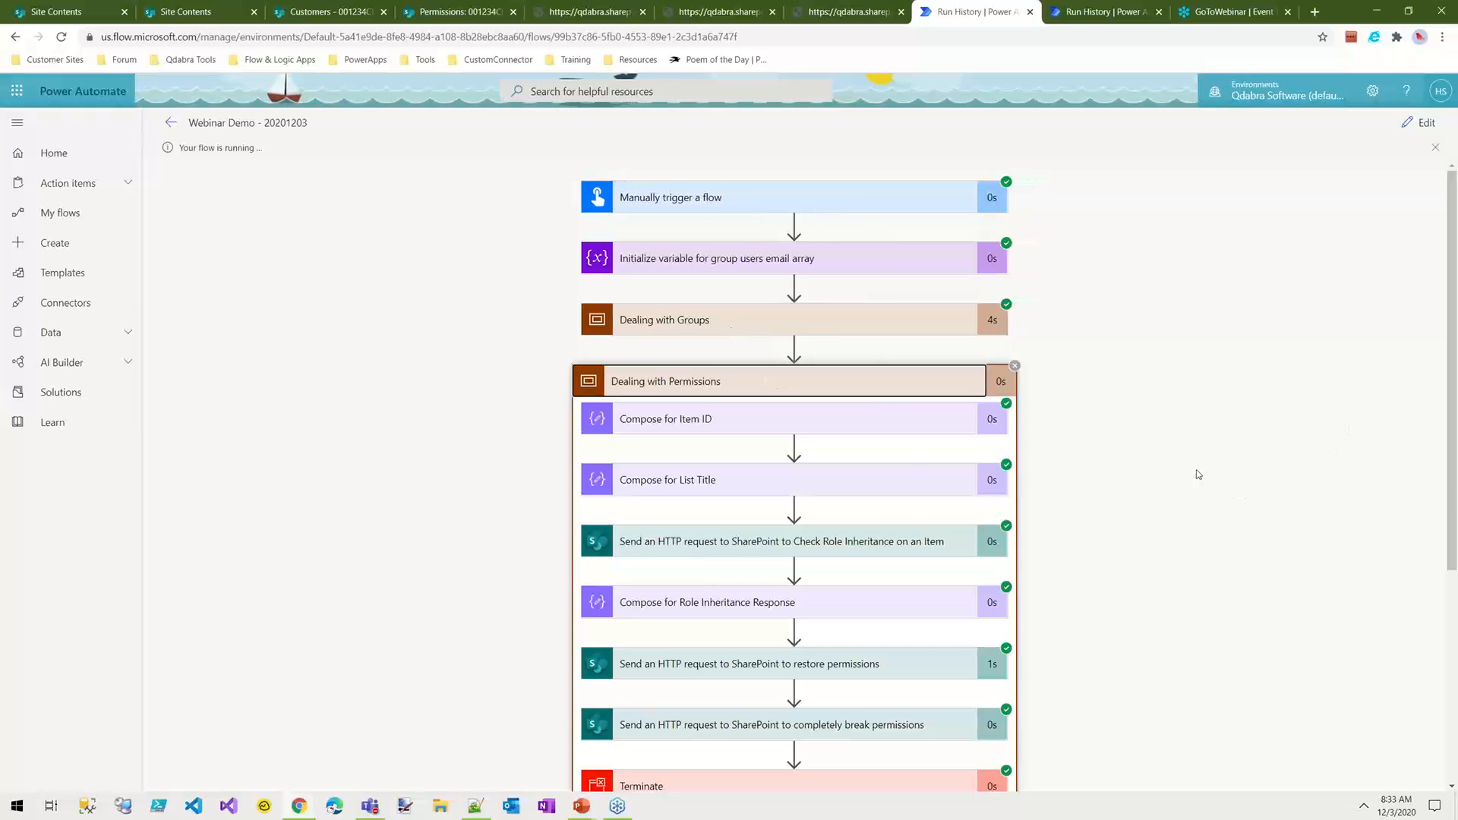
scroll(804, 560, down, 3)
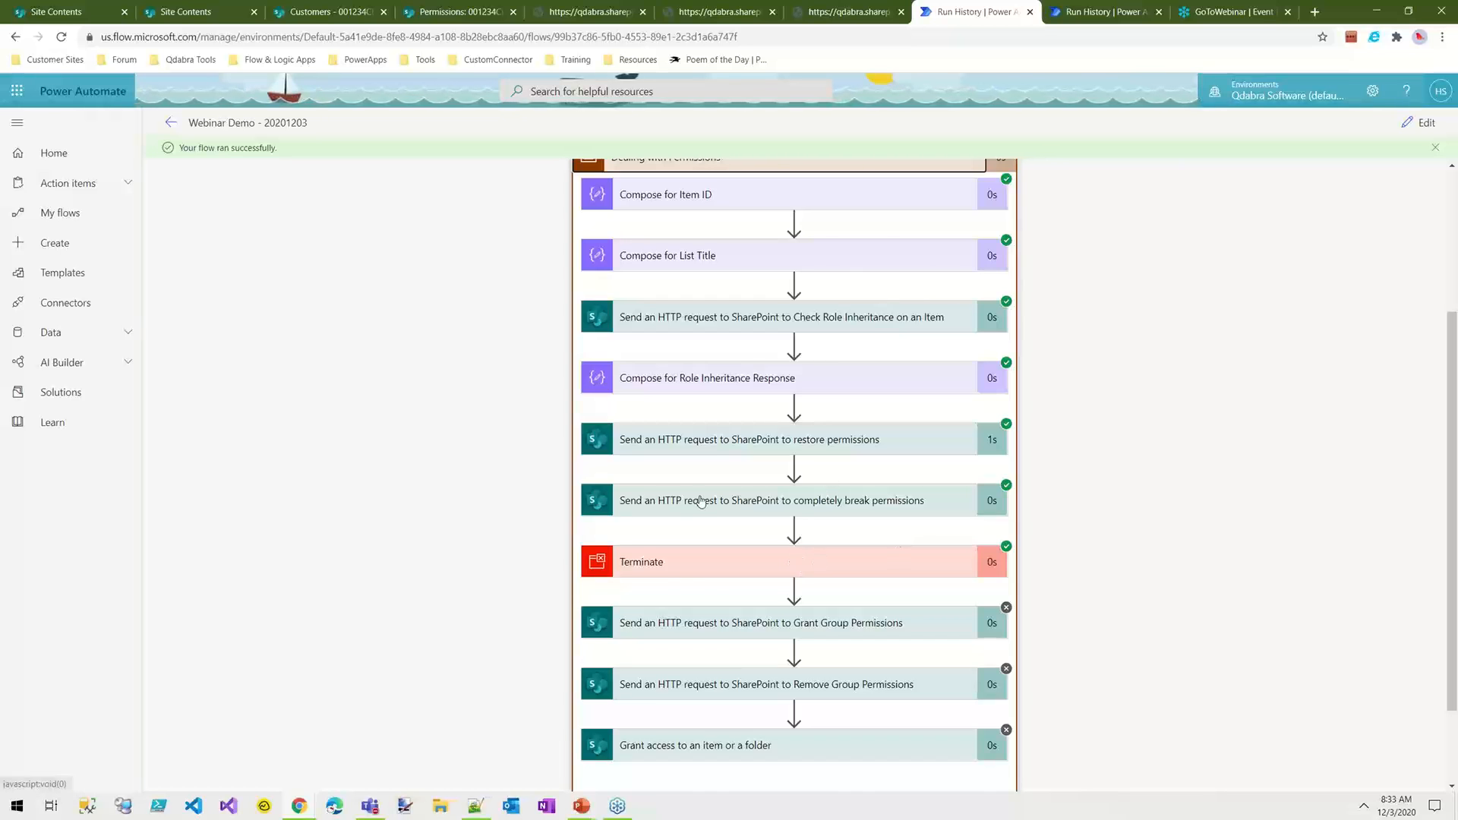
click(728, 319)
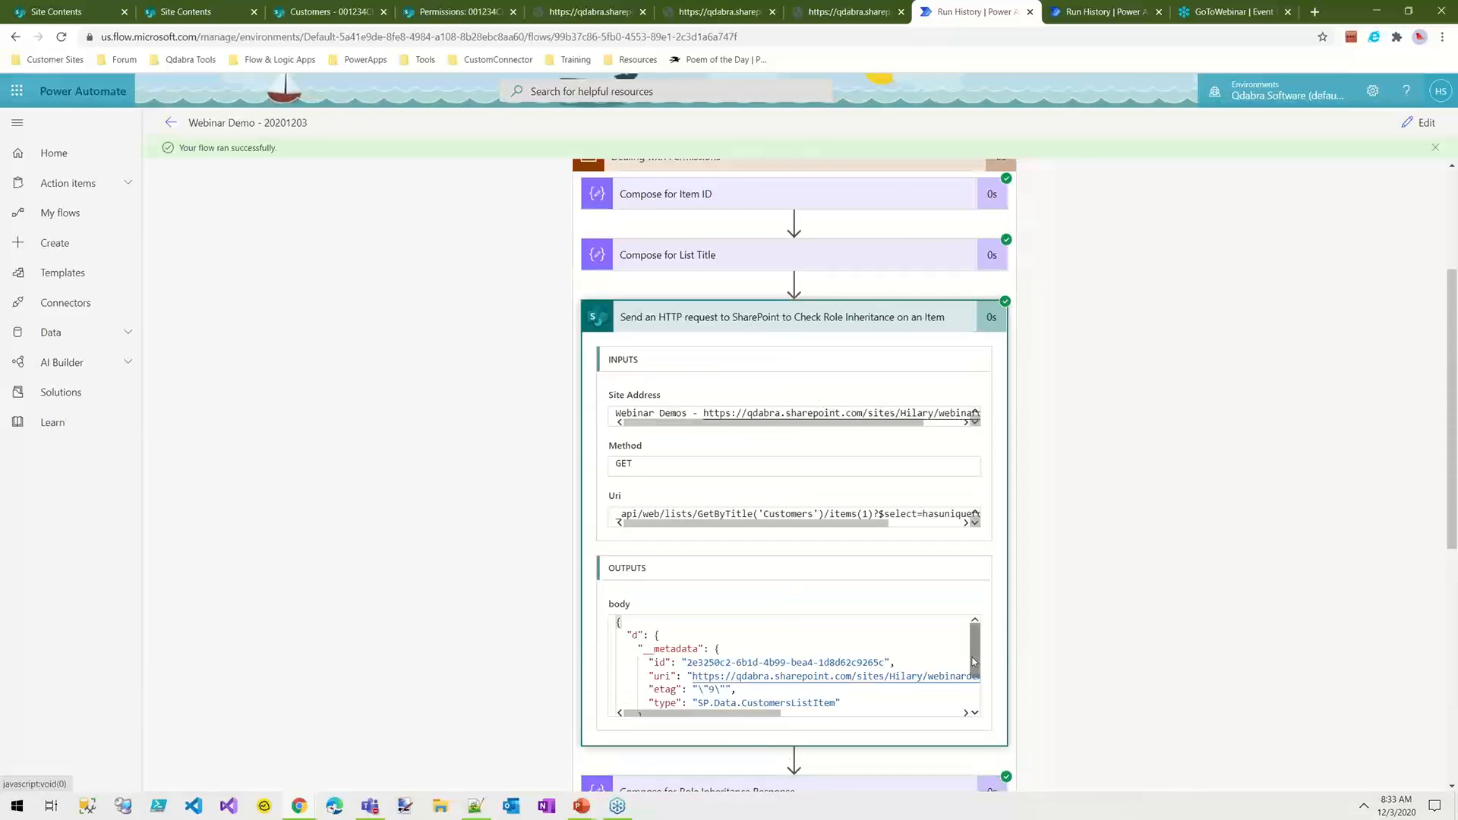
Step: Examine the HasUniqueRoleAssignments value in the output body of the Check Role Inheritance on an Item request
scroll(709, 680, down, 2)
click(714, 677)
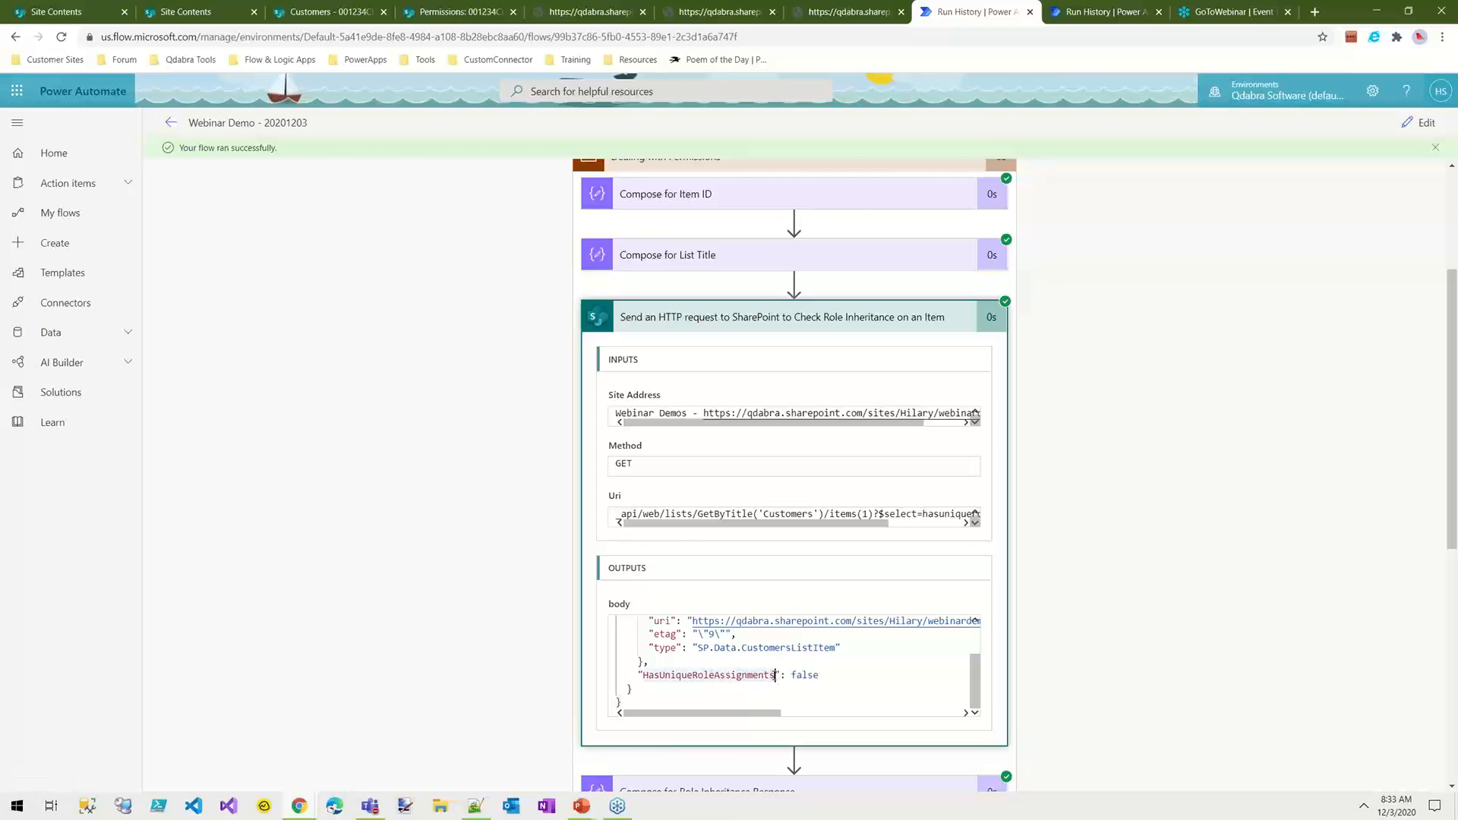
drag(775, 675, 643, 675)
double_click(803, 674)
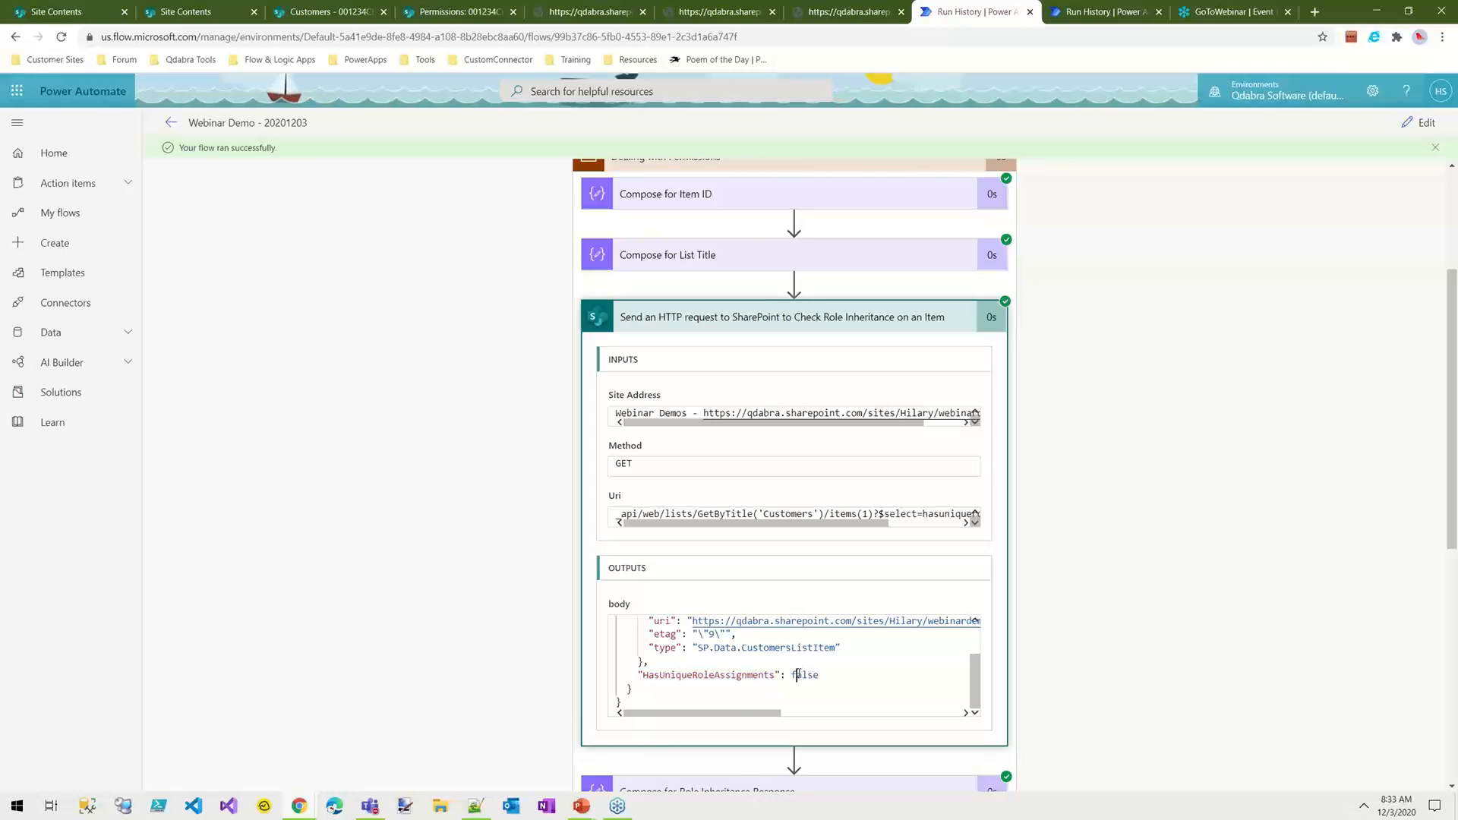
Step: Inspect the inputs and outputs of Compose for Role Inheritance Response in the run results, then collapse it
scroll(1145, 542, down, 6)
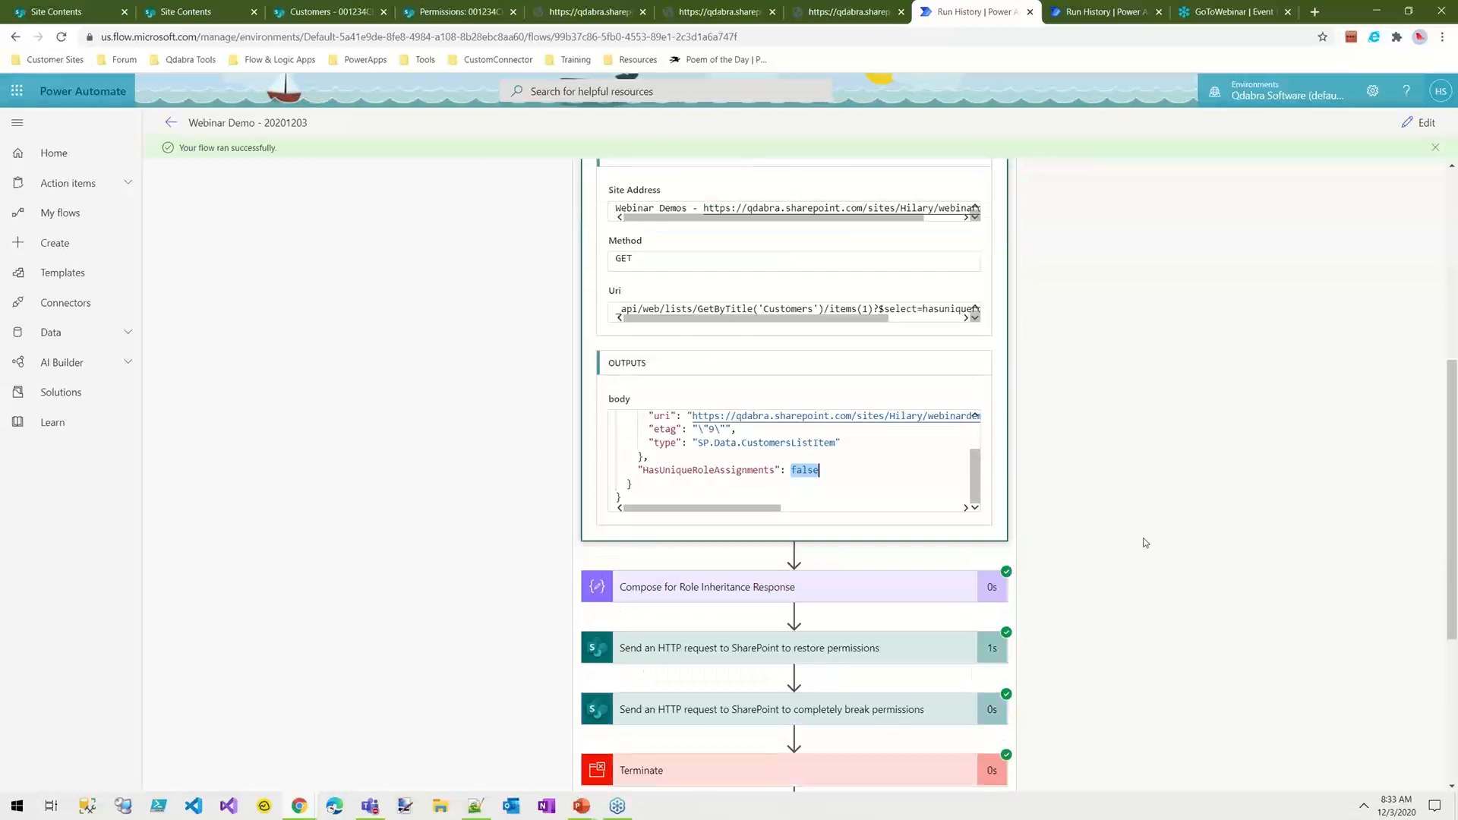
click(676, 339)
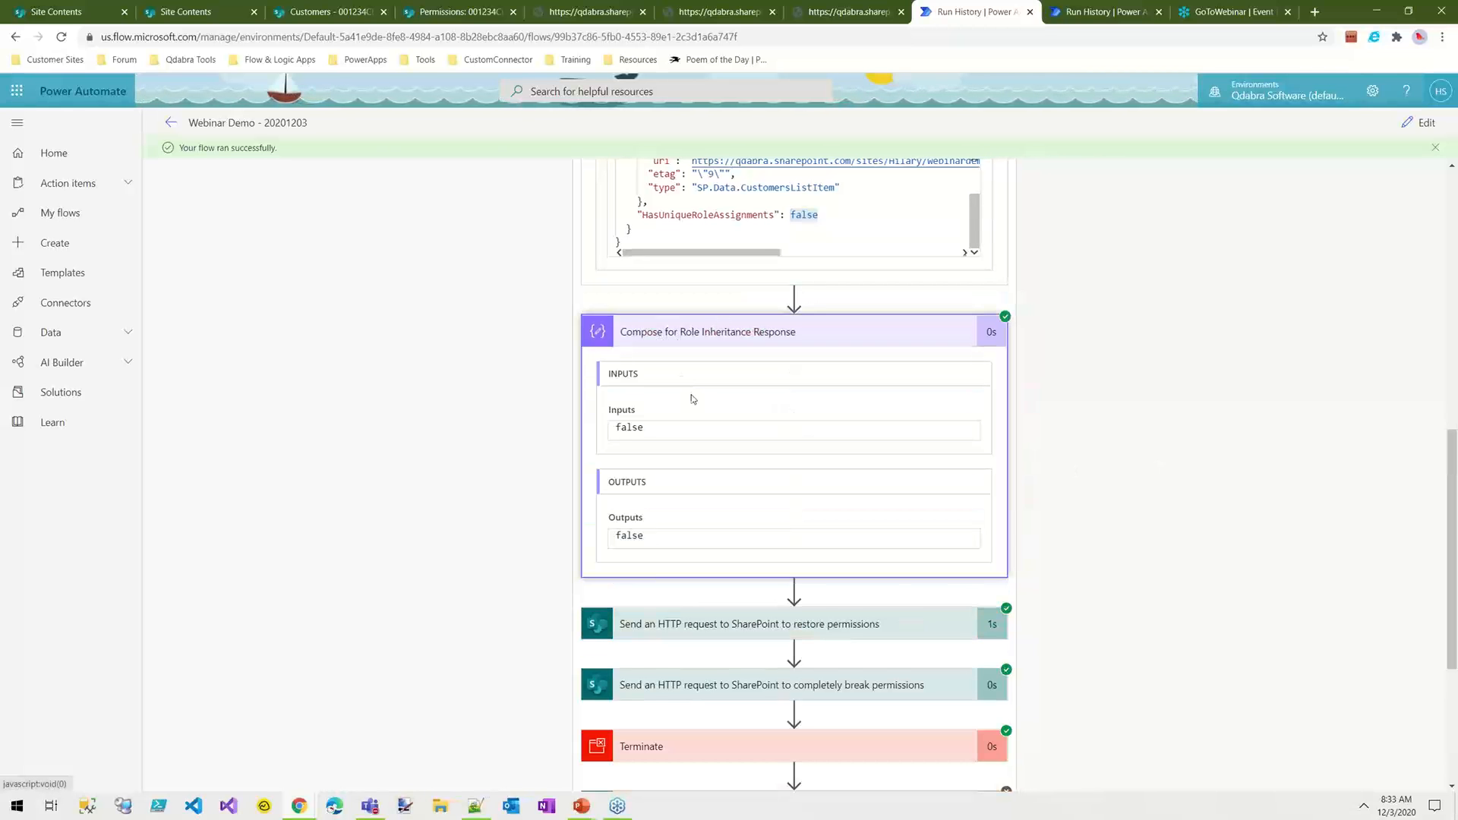
click(780, 344)
Step: Inspect the run details of the restore permissions request, then those of the completely break permissions request
click(924, 400)
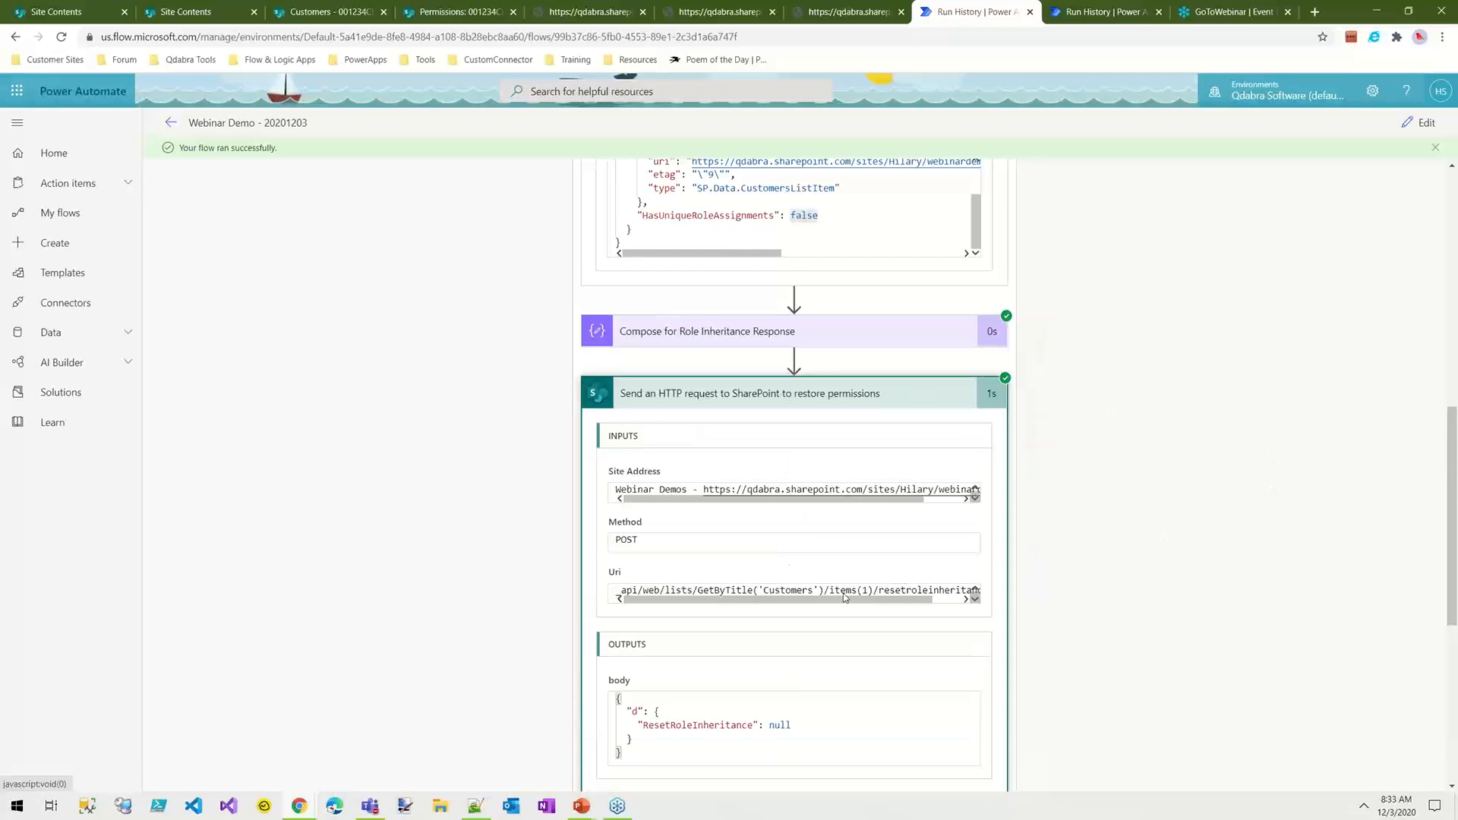
click(890, 395)
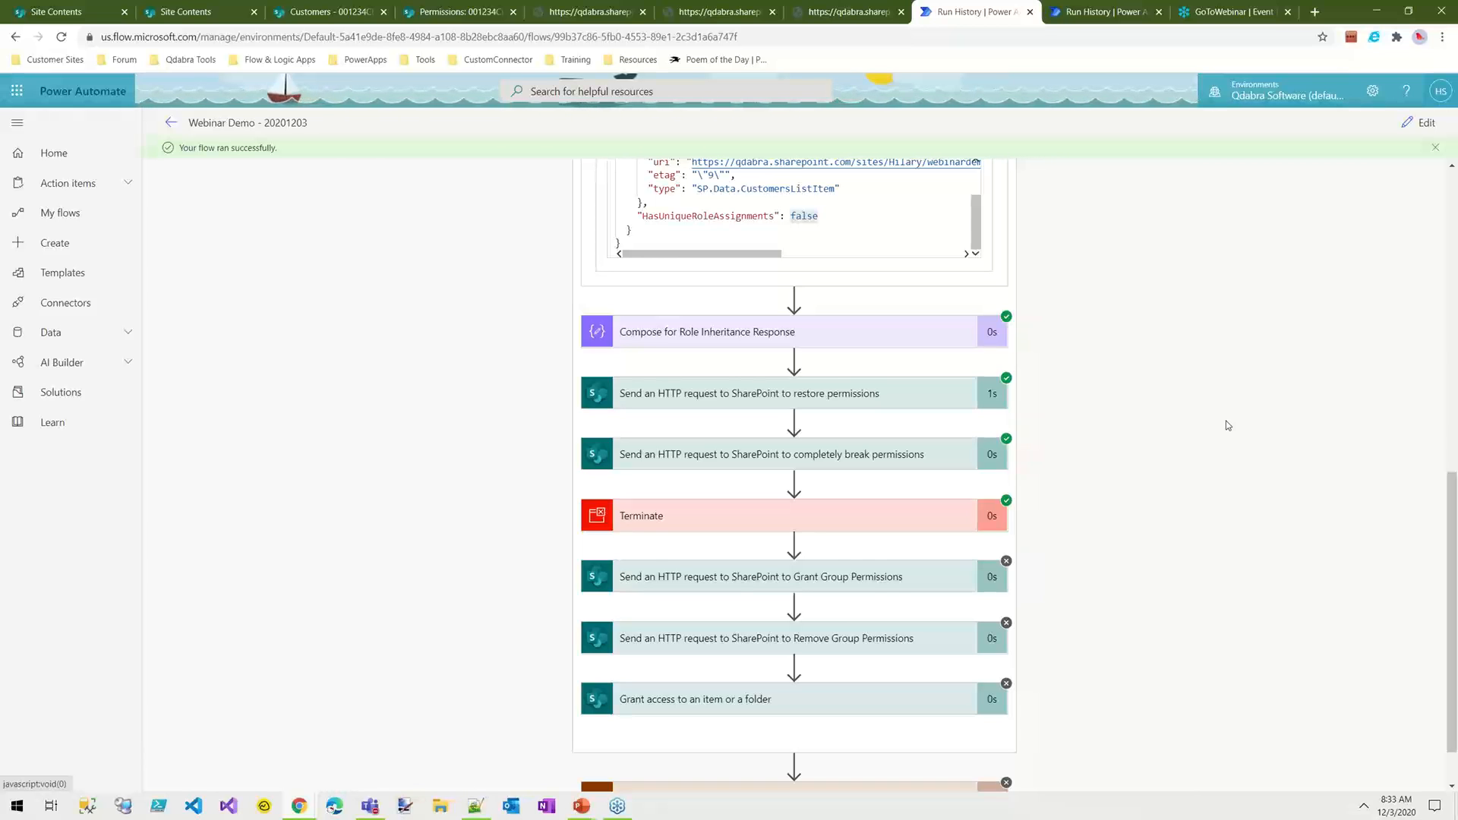
click(808, 459)
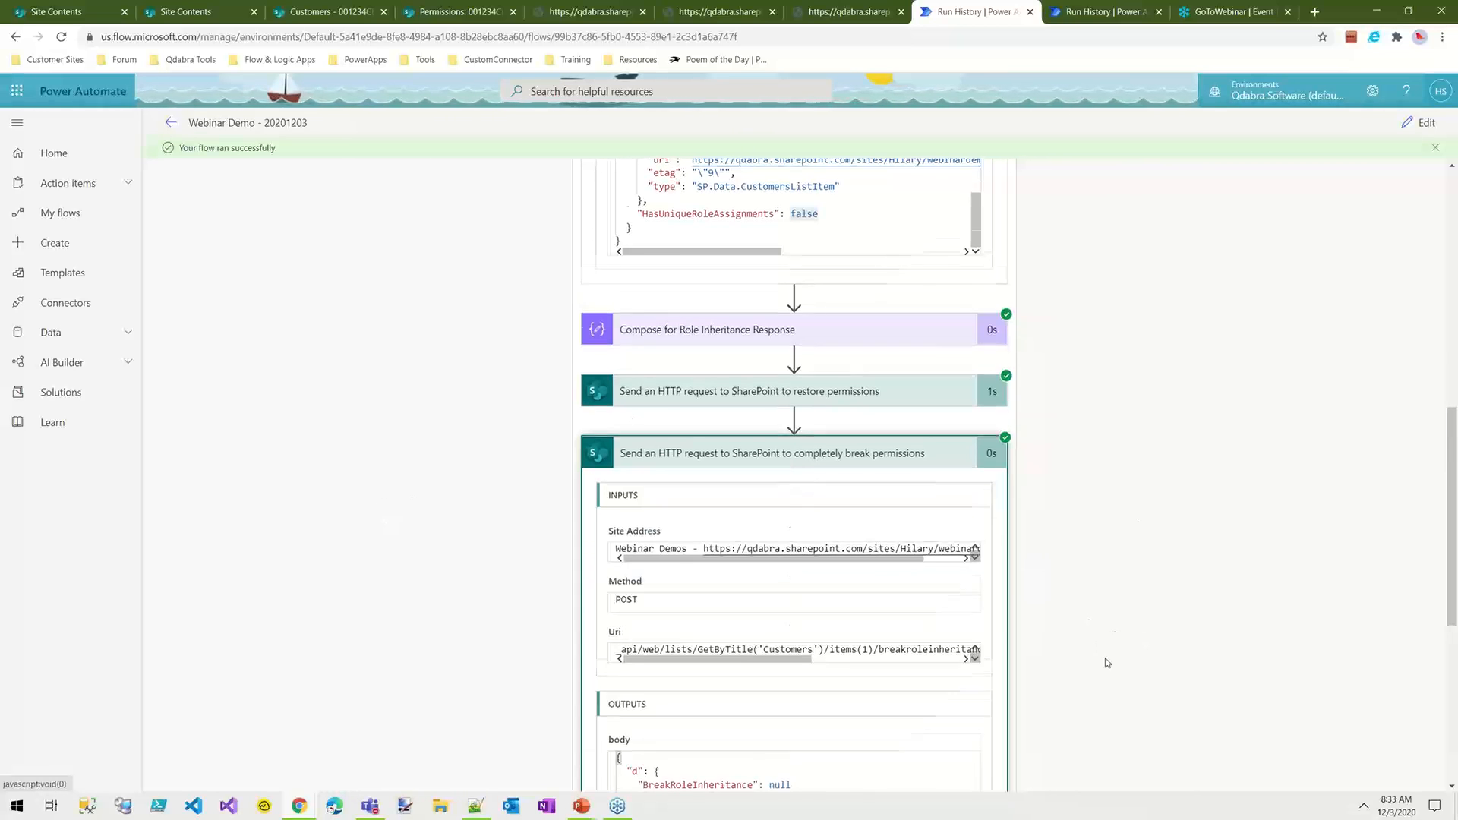
scroll(1094, 661, down, 3)
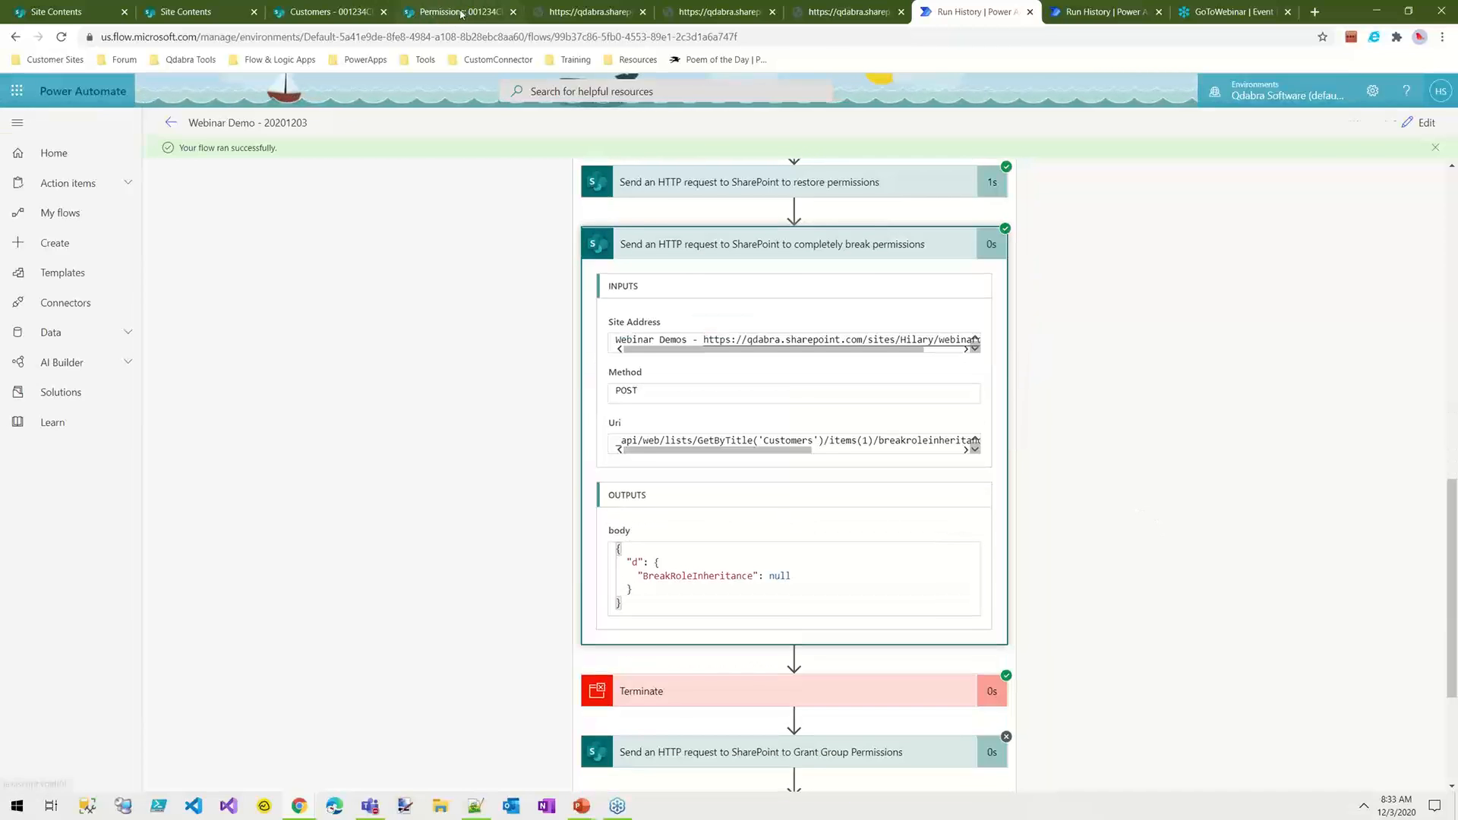
Step: Reload the permissions page of Customers item 001234CD to check its unique permissions, then return to the flow run
click(434, 13)
click(63, 38)
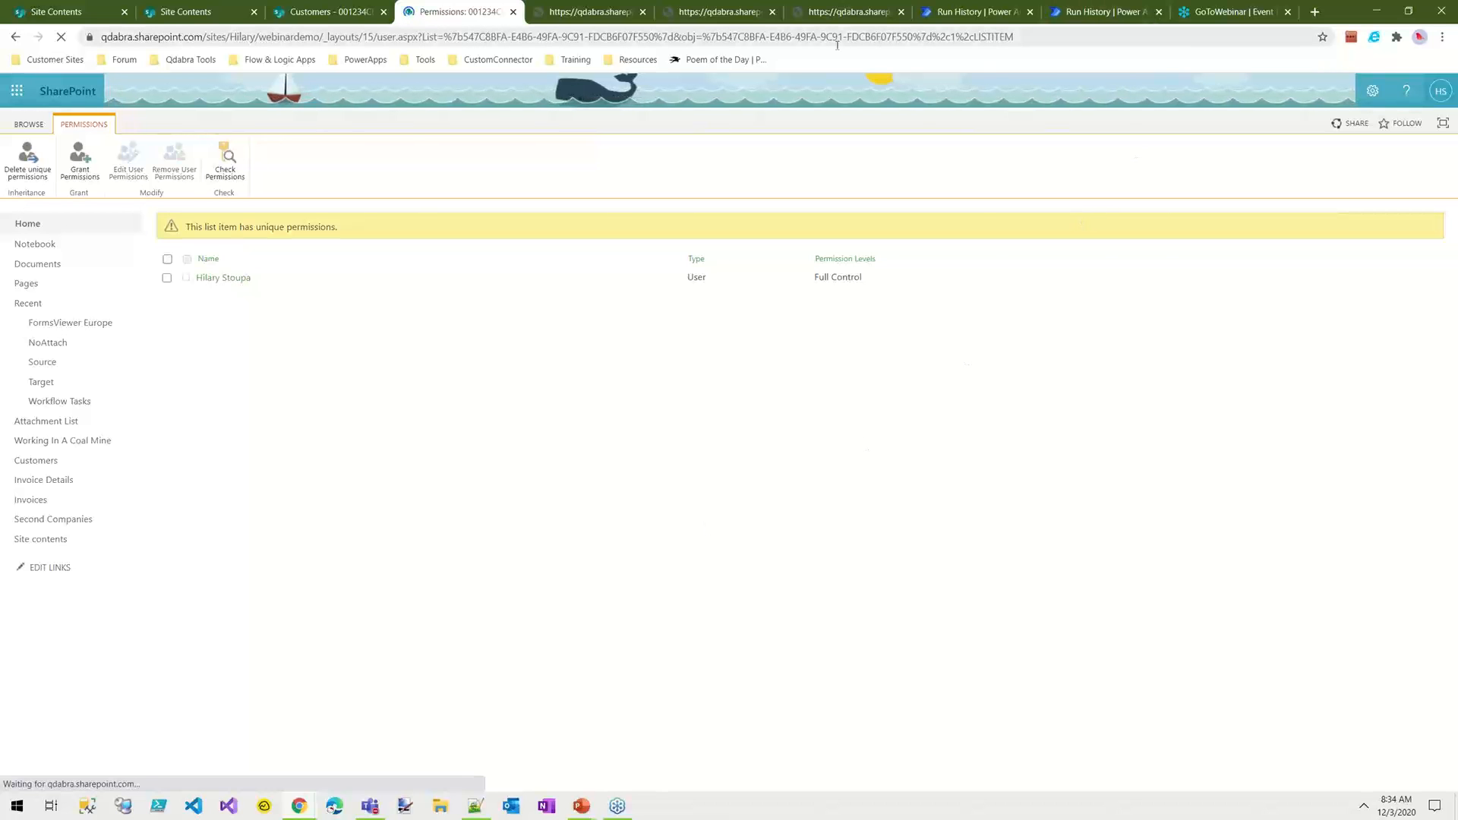
click(980, 11)
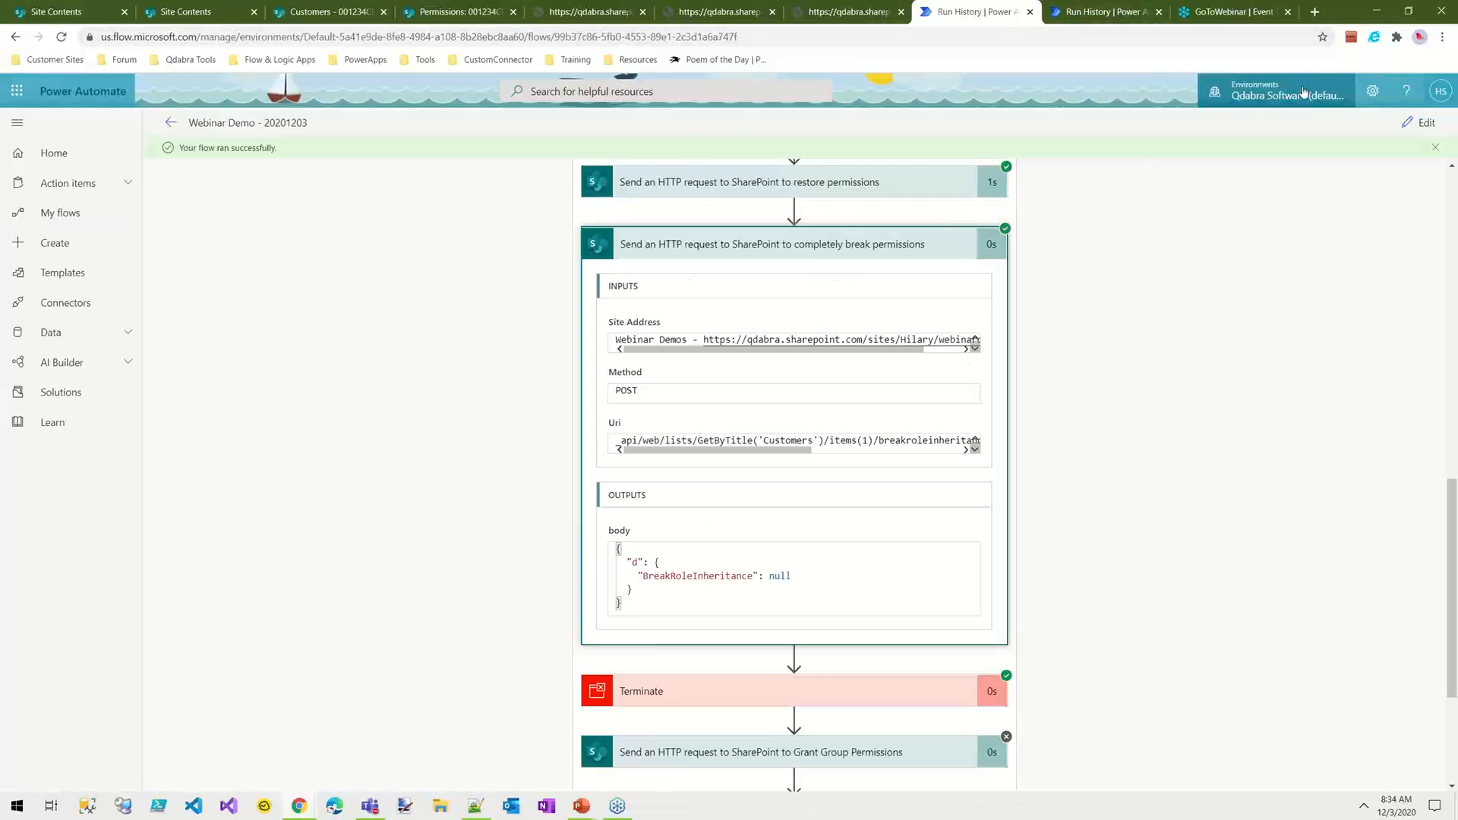
Step: Open the flow for editing and move the Terminate action directly after the Grant Group Permissions request
click(1420, 123)
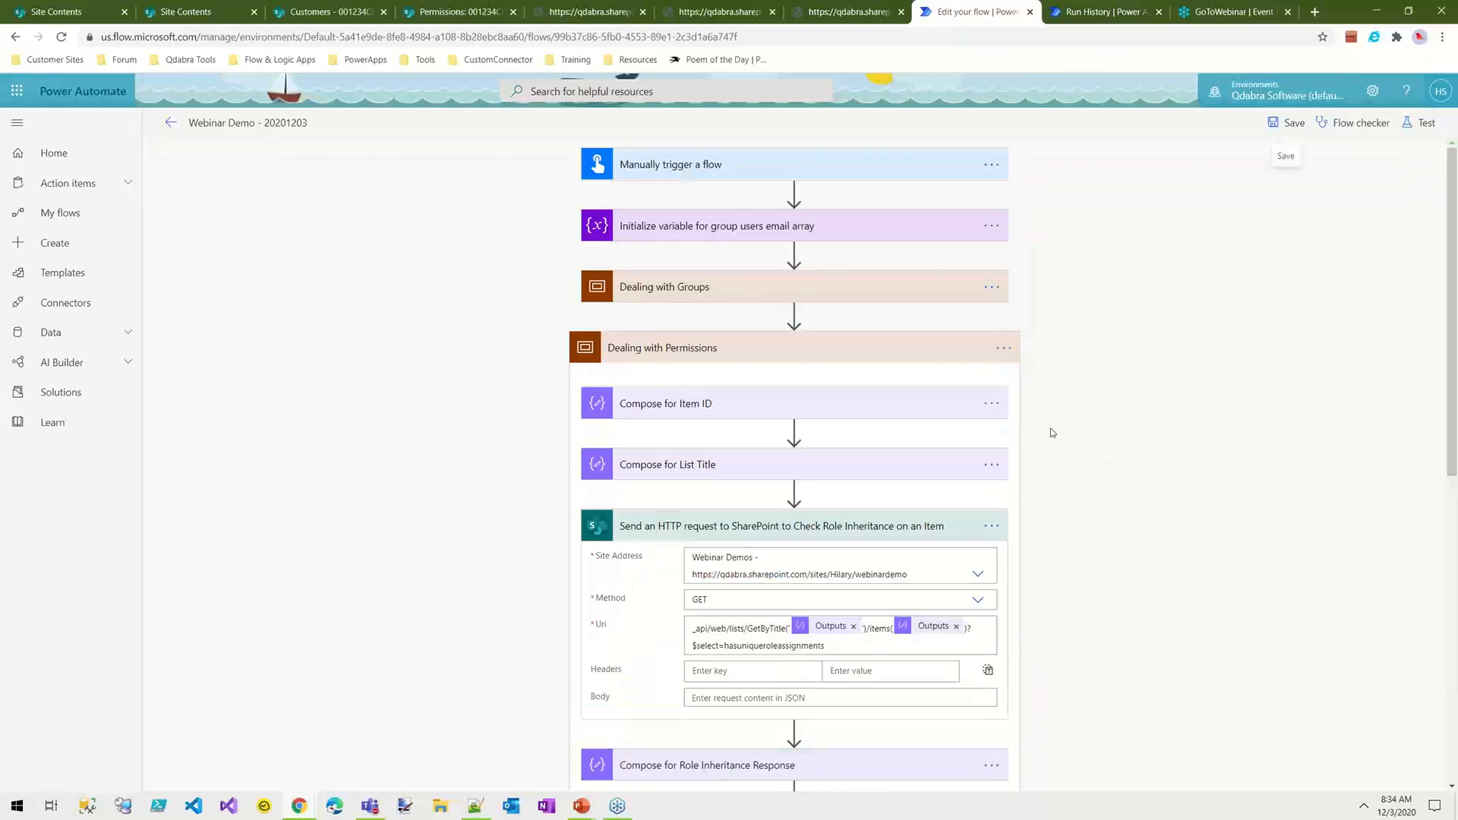
scroll(1235, 530, down, 8)
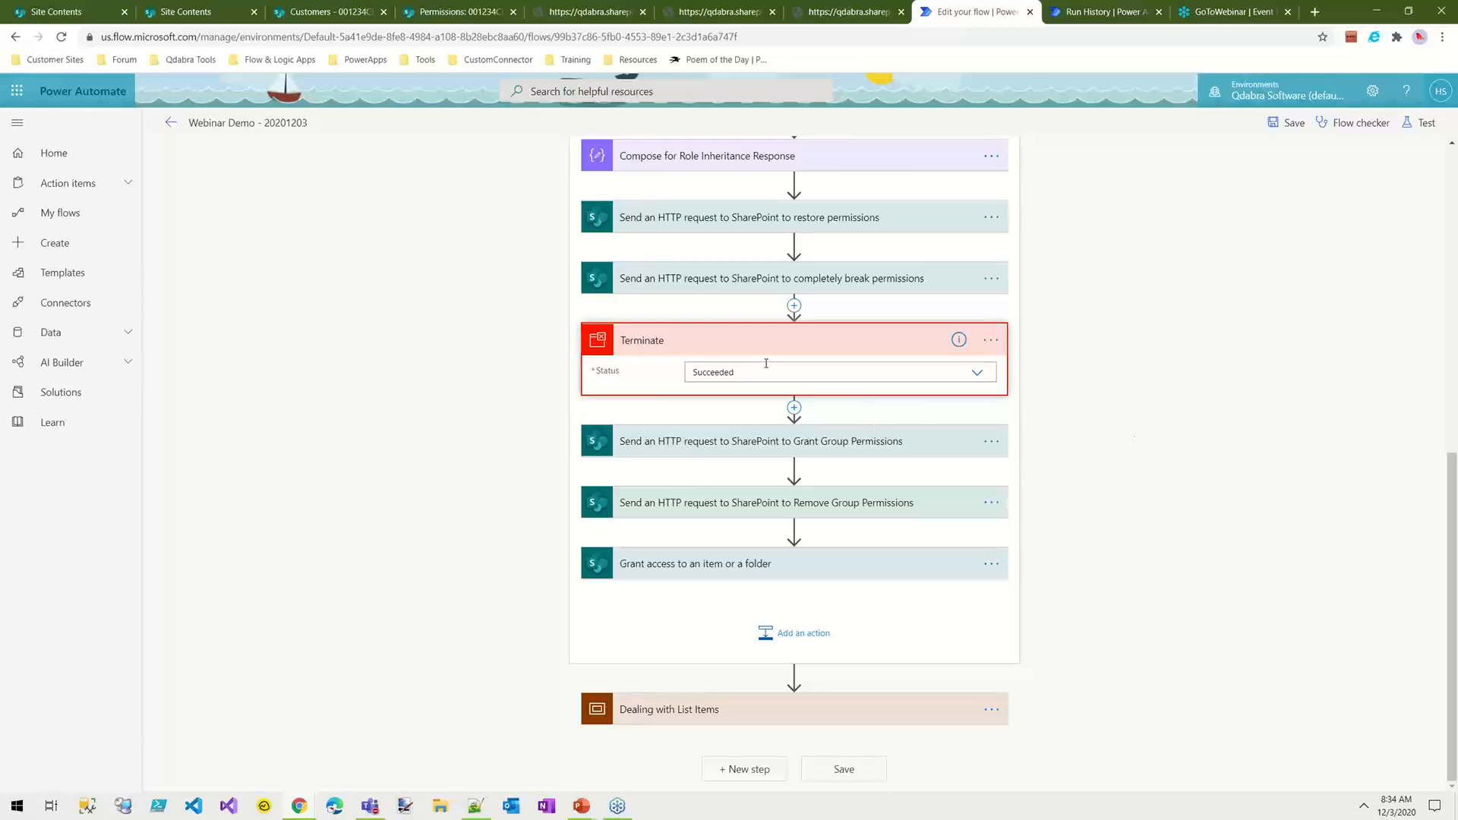
drag(772, 339, 787, 680)
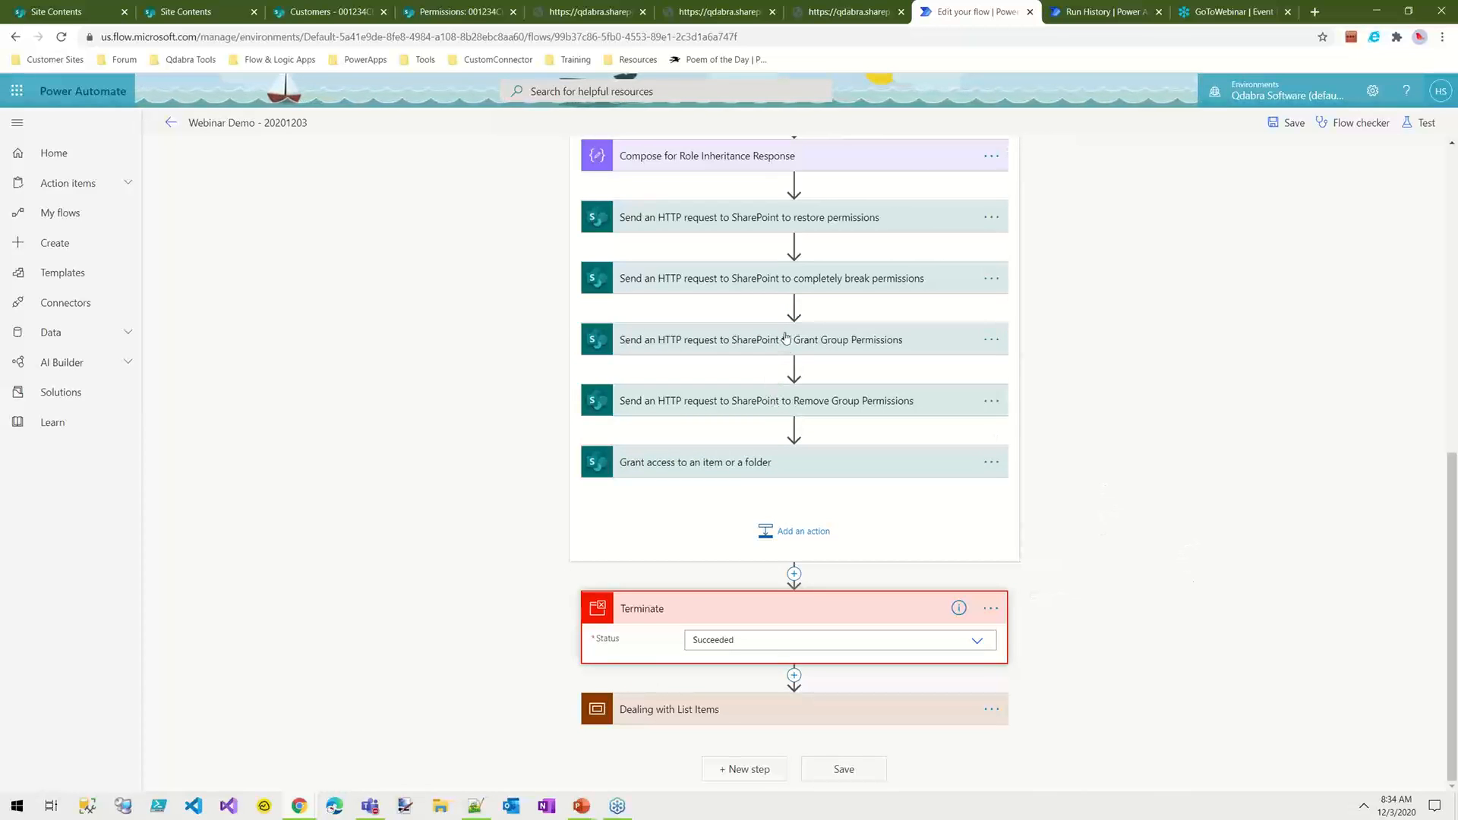
drag(757, 614, 744, 384)
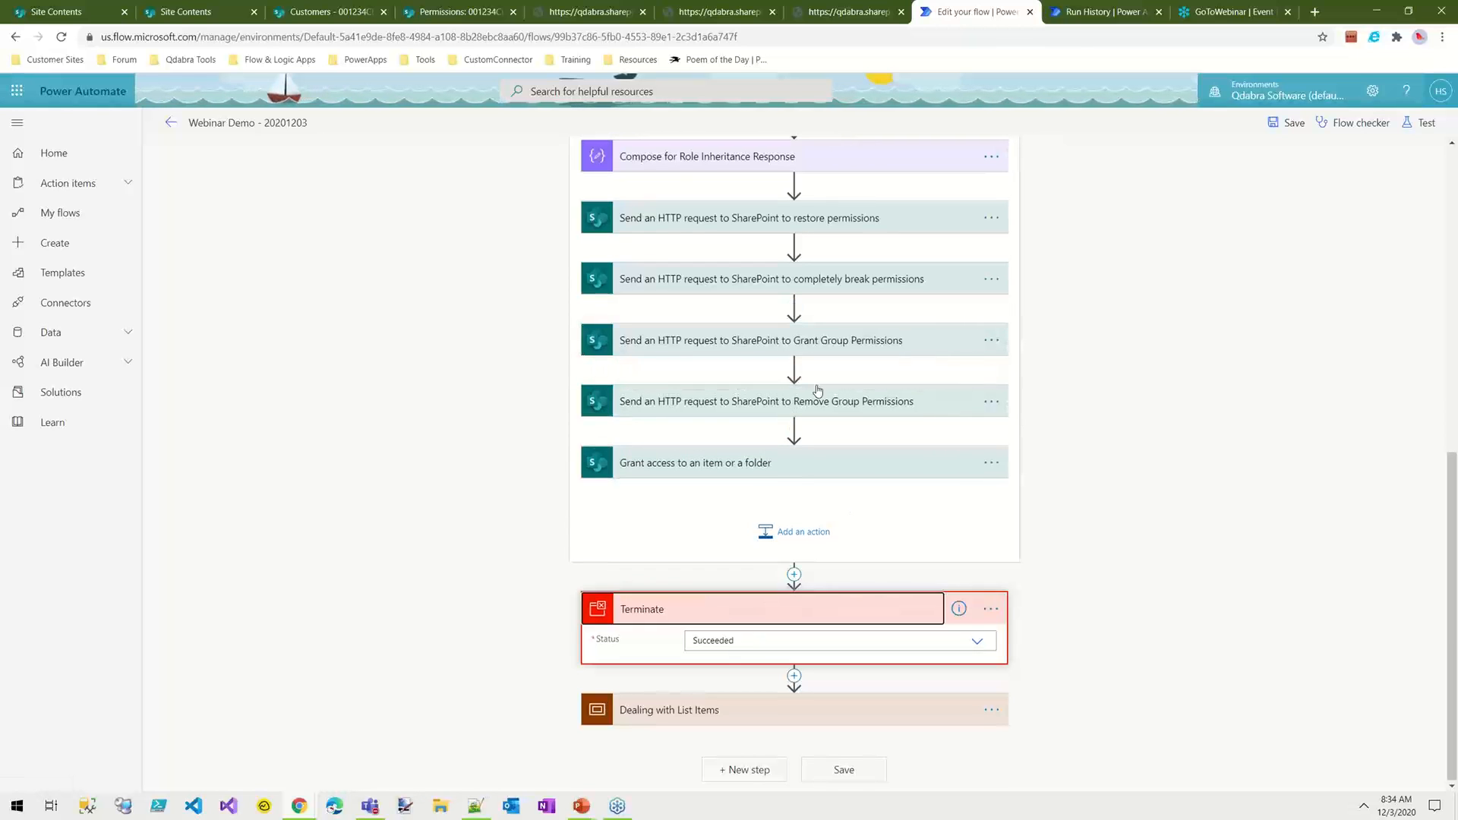
Step: Save the flow and test it using data from a previous run
click(1291, 122)
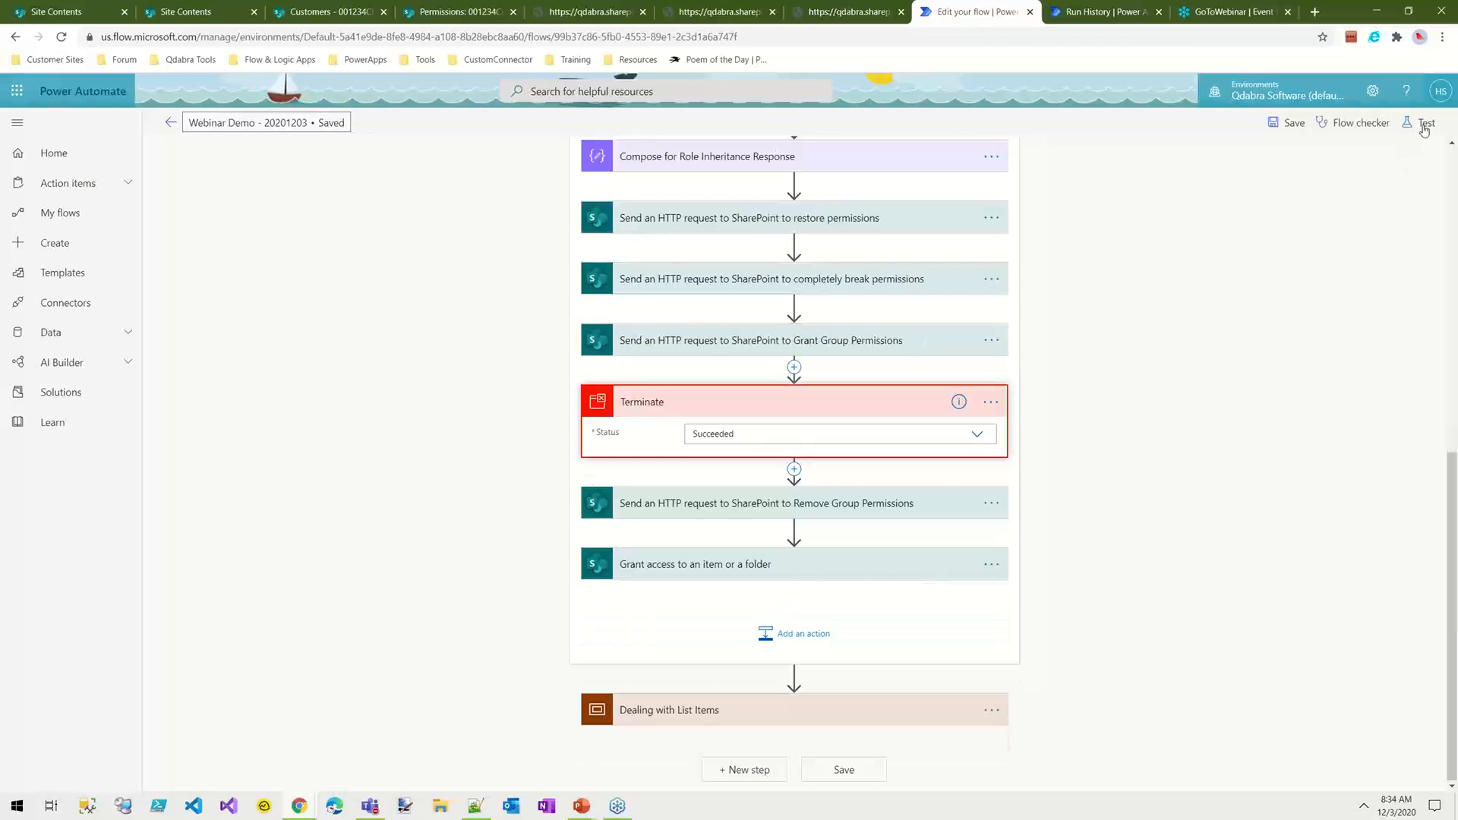
click(1421, 123)
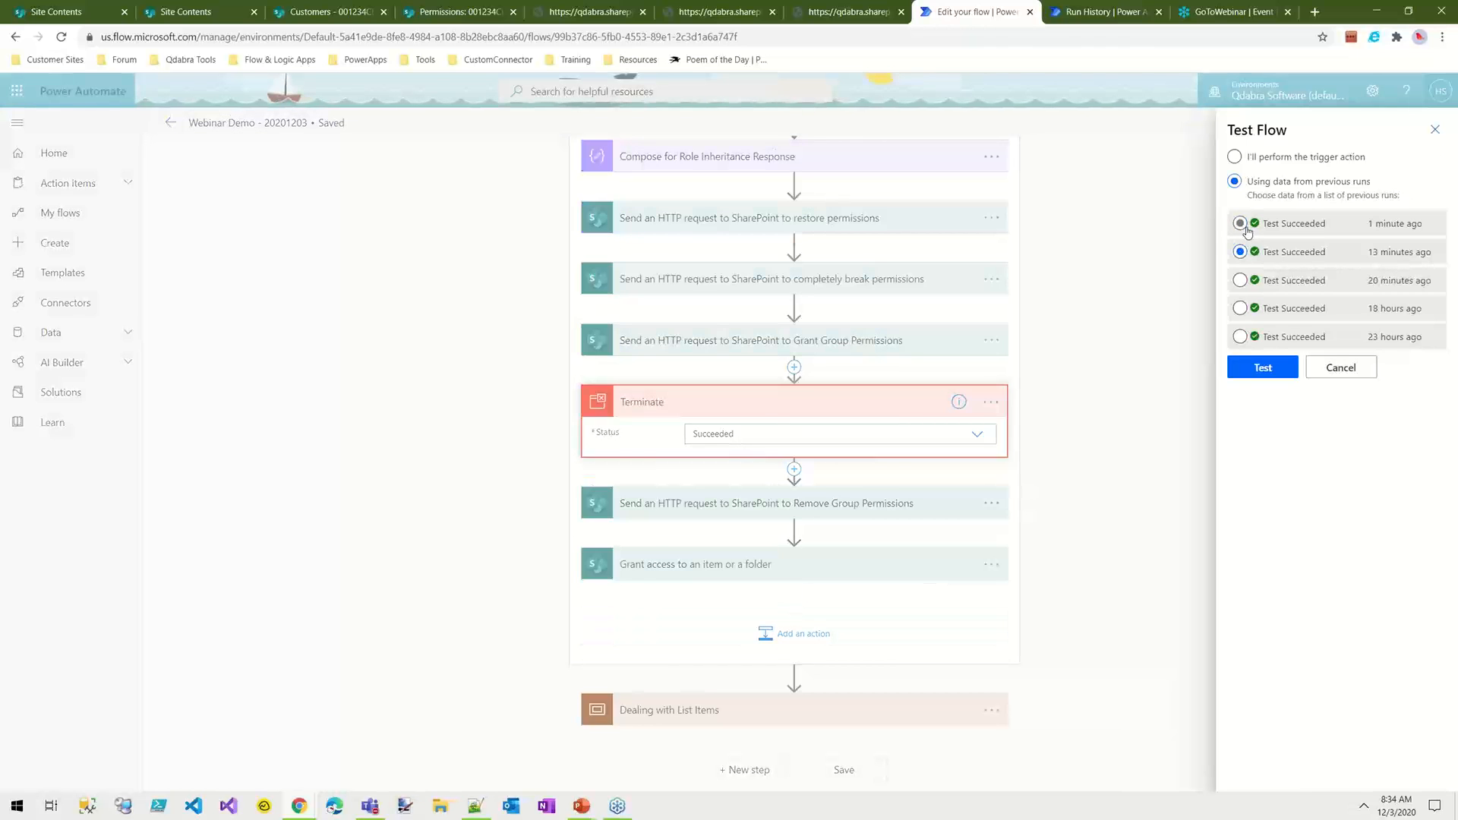
click(1245, 368)
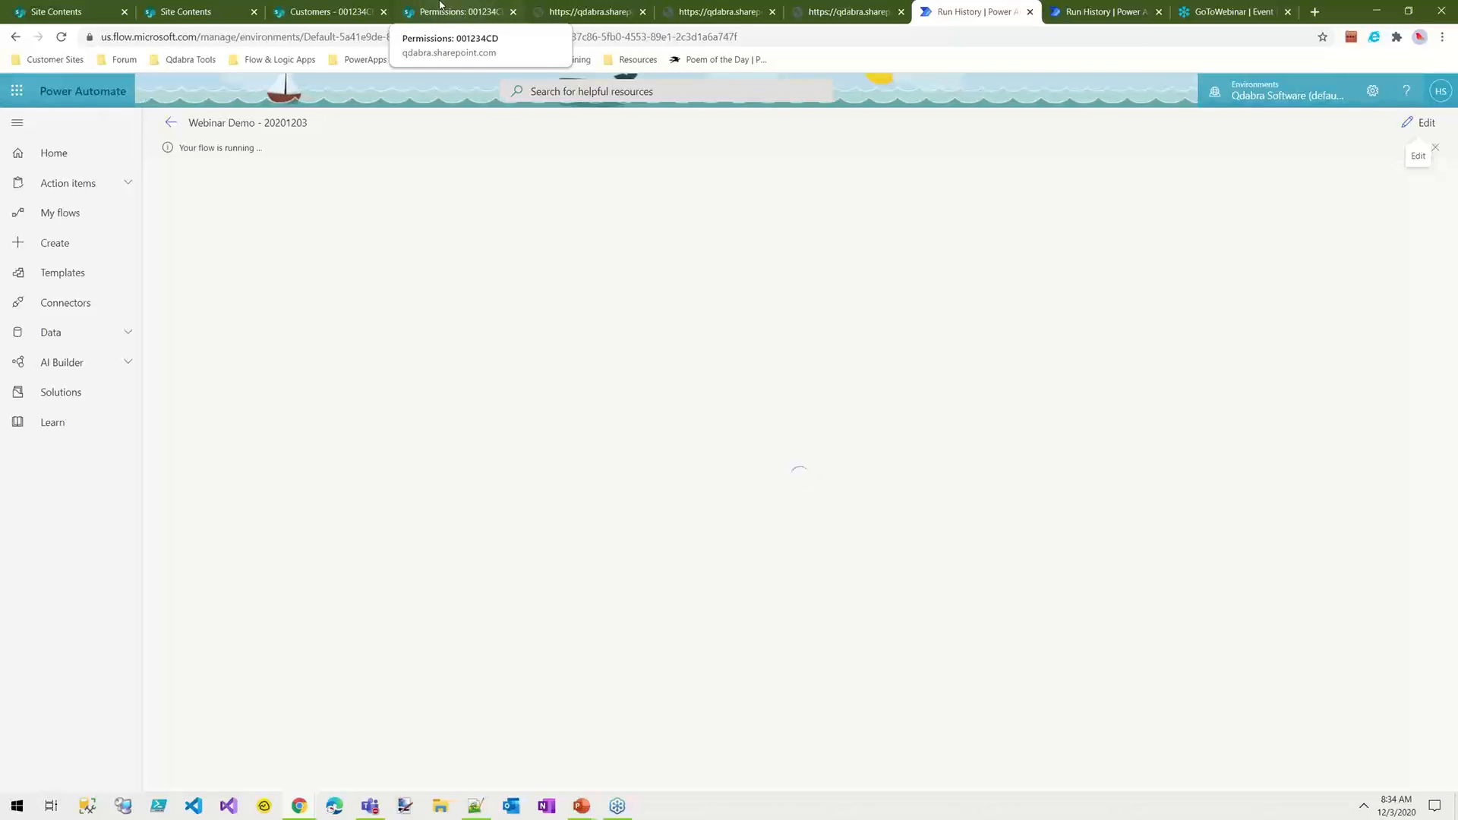
Step: Reload the permissions page of item 001234CD to check which groups have access, then go back to the flow run
click(441, 9)
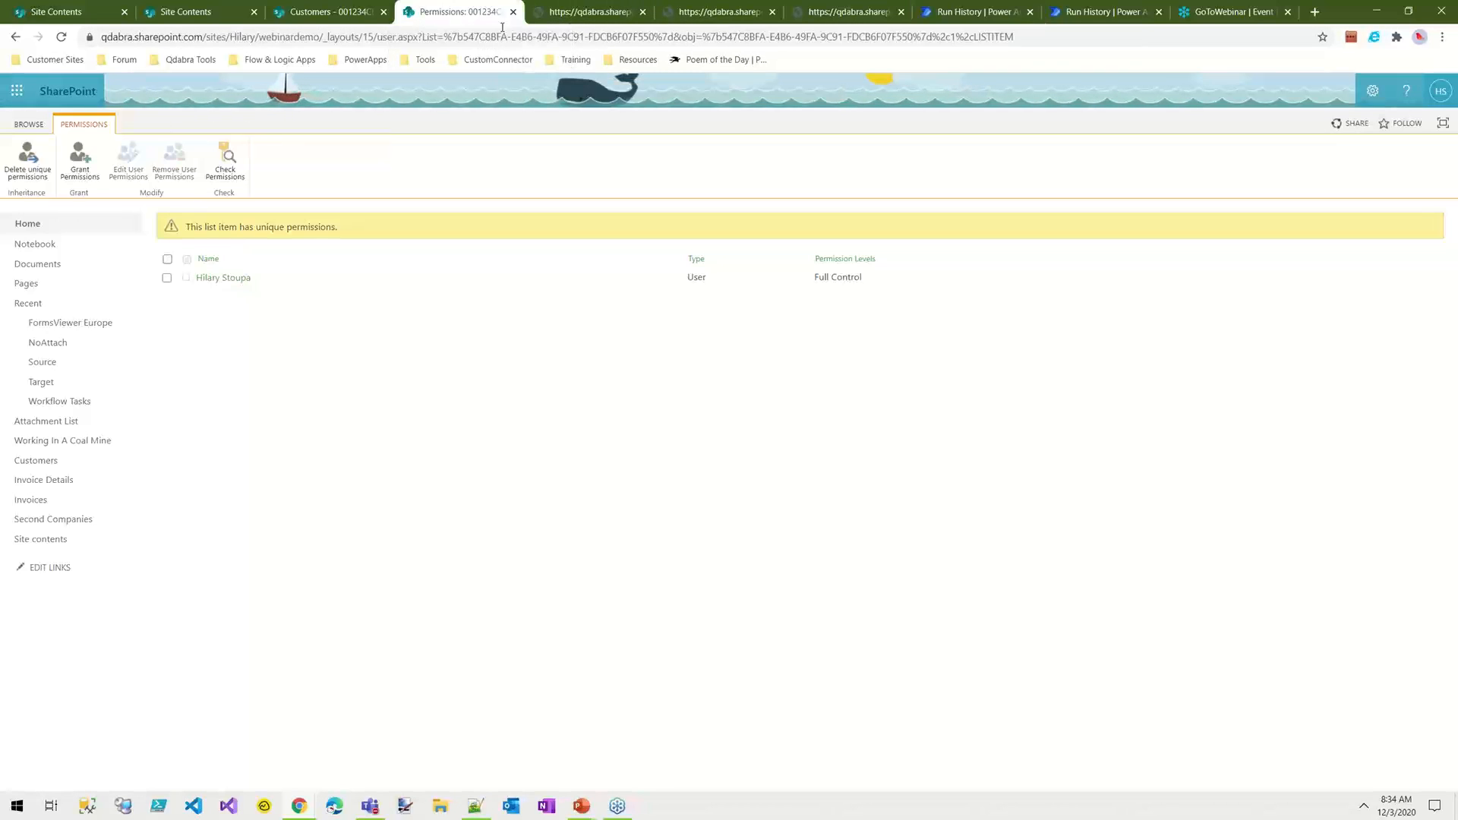
click(61, 38)
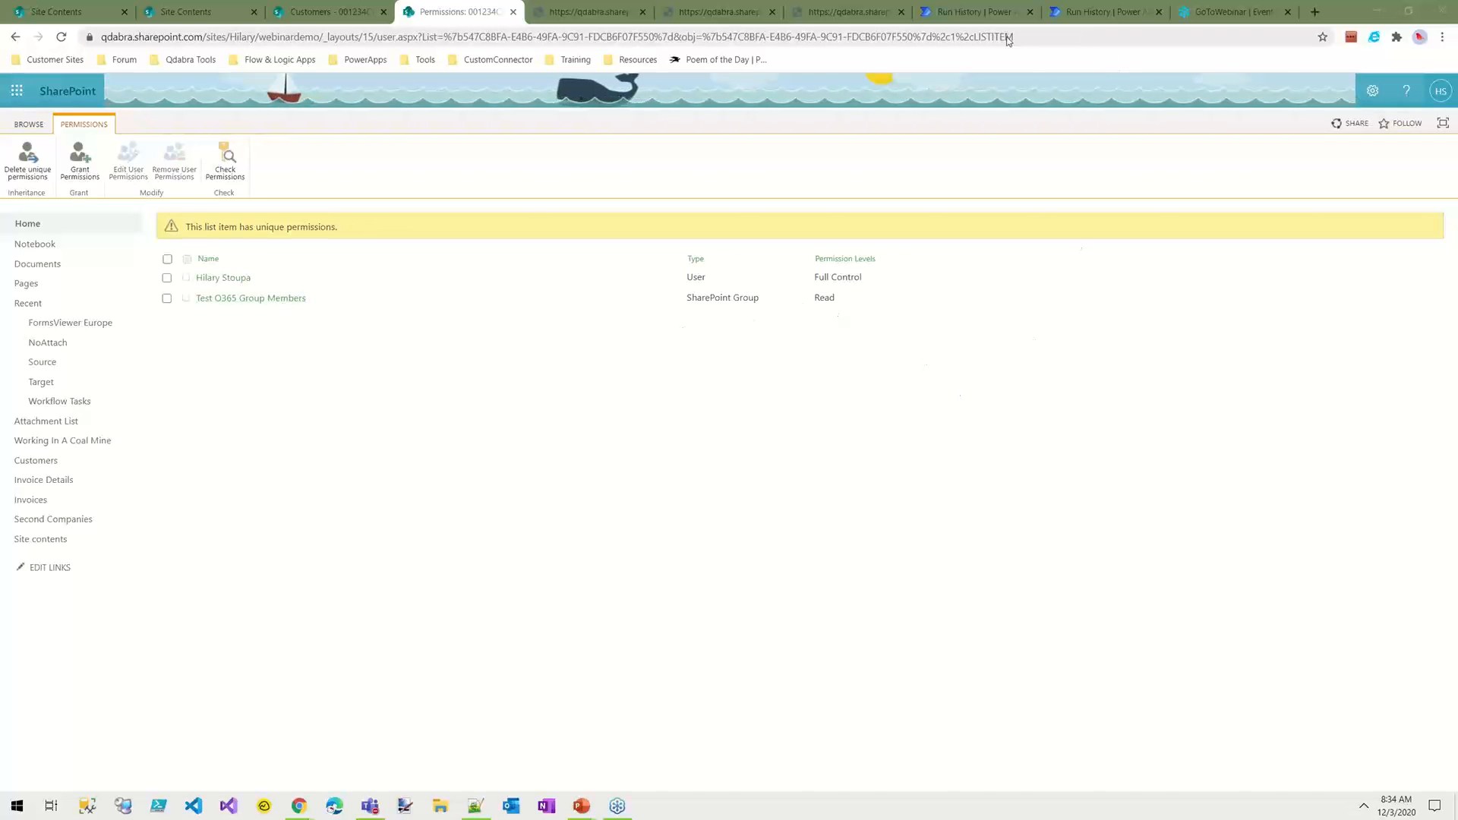
click(987, 11)
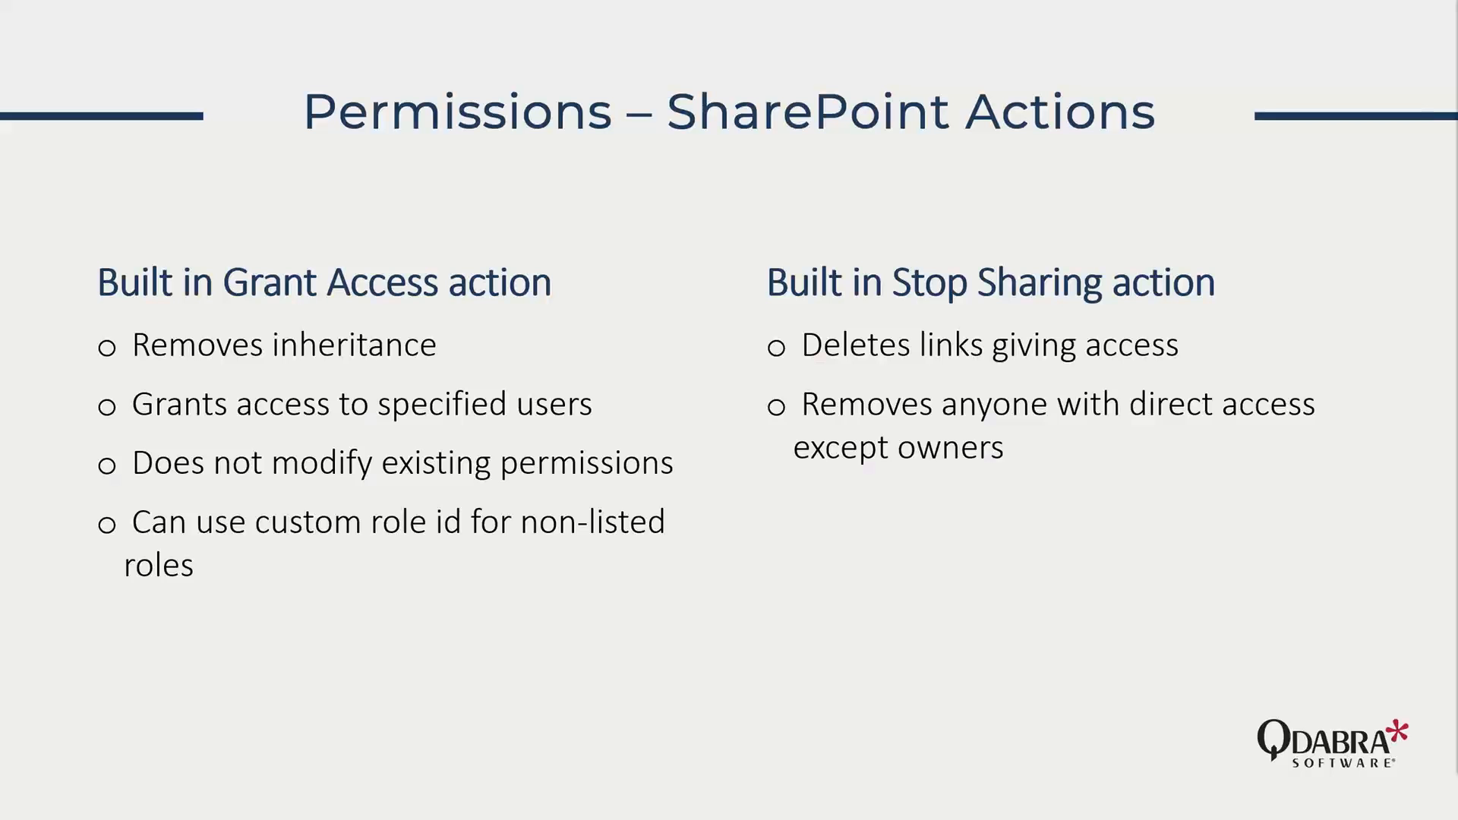
key(Right)
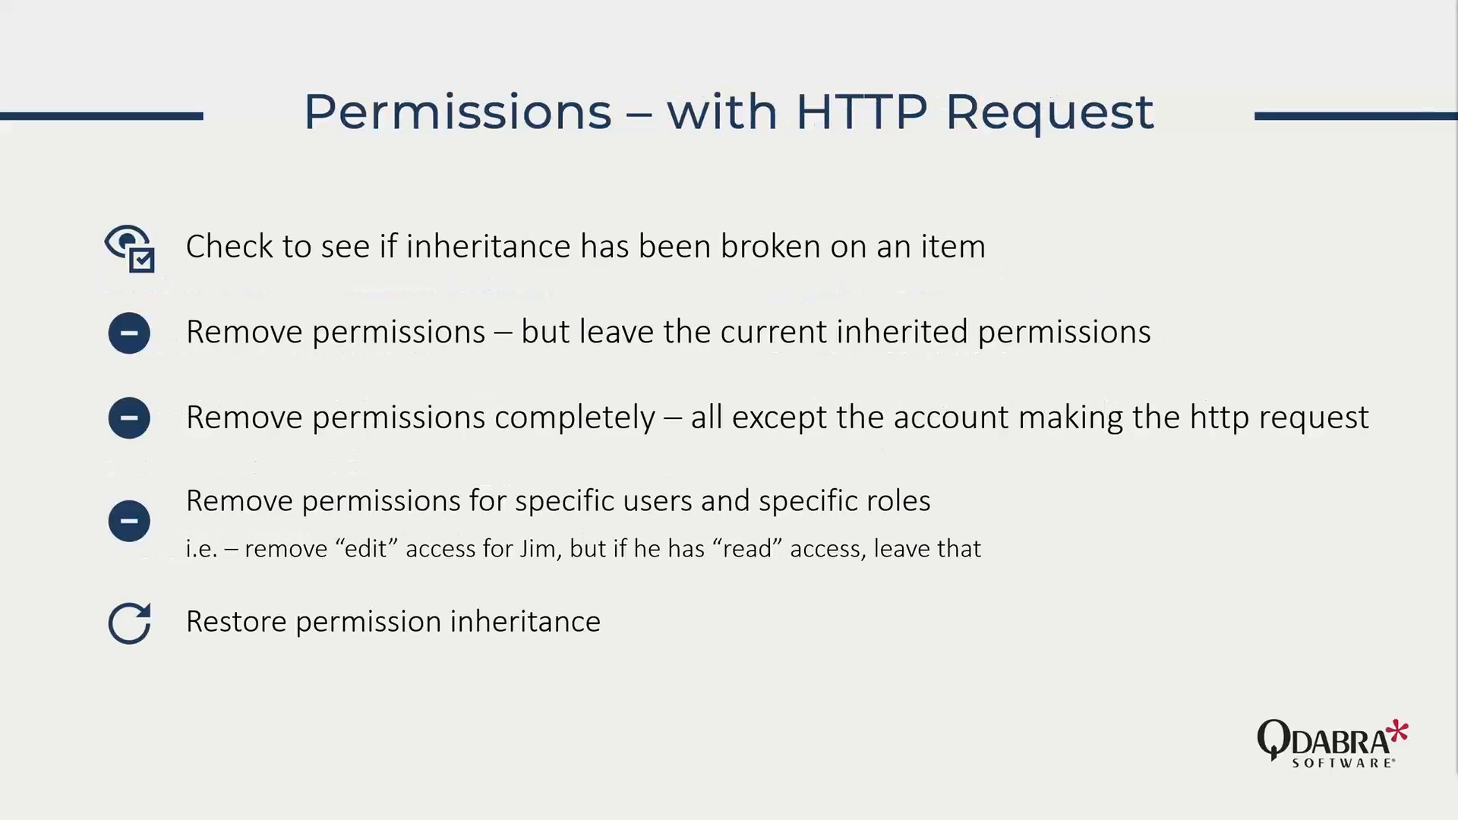
key(Right)
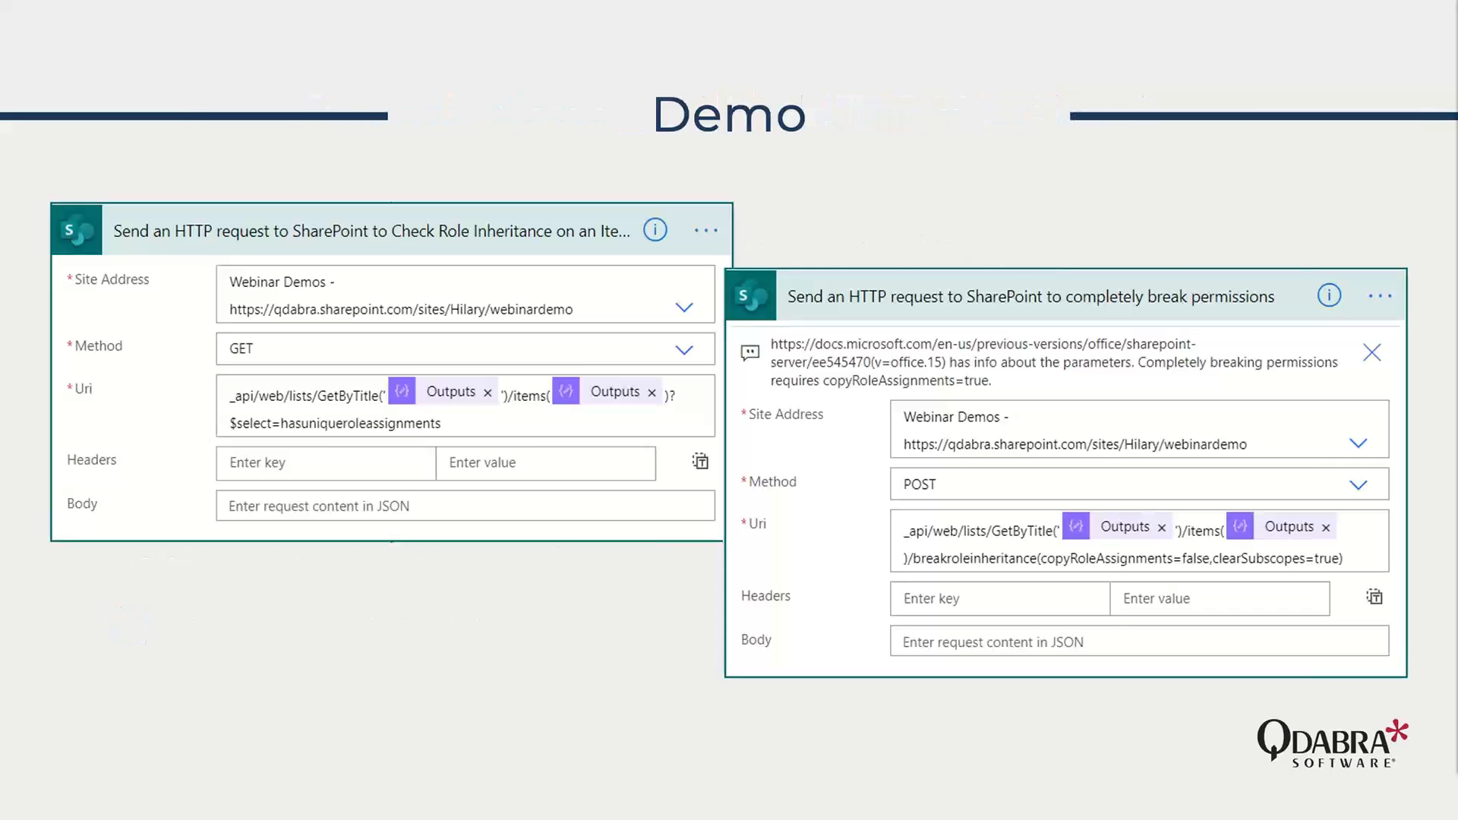
key(Right)
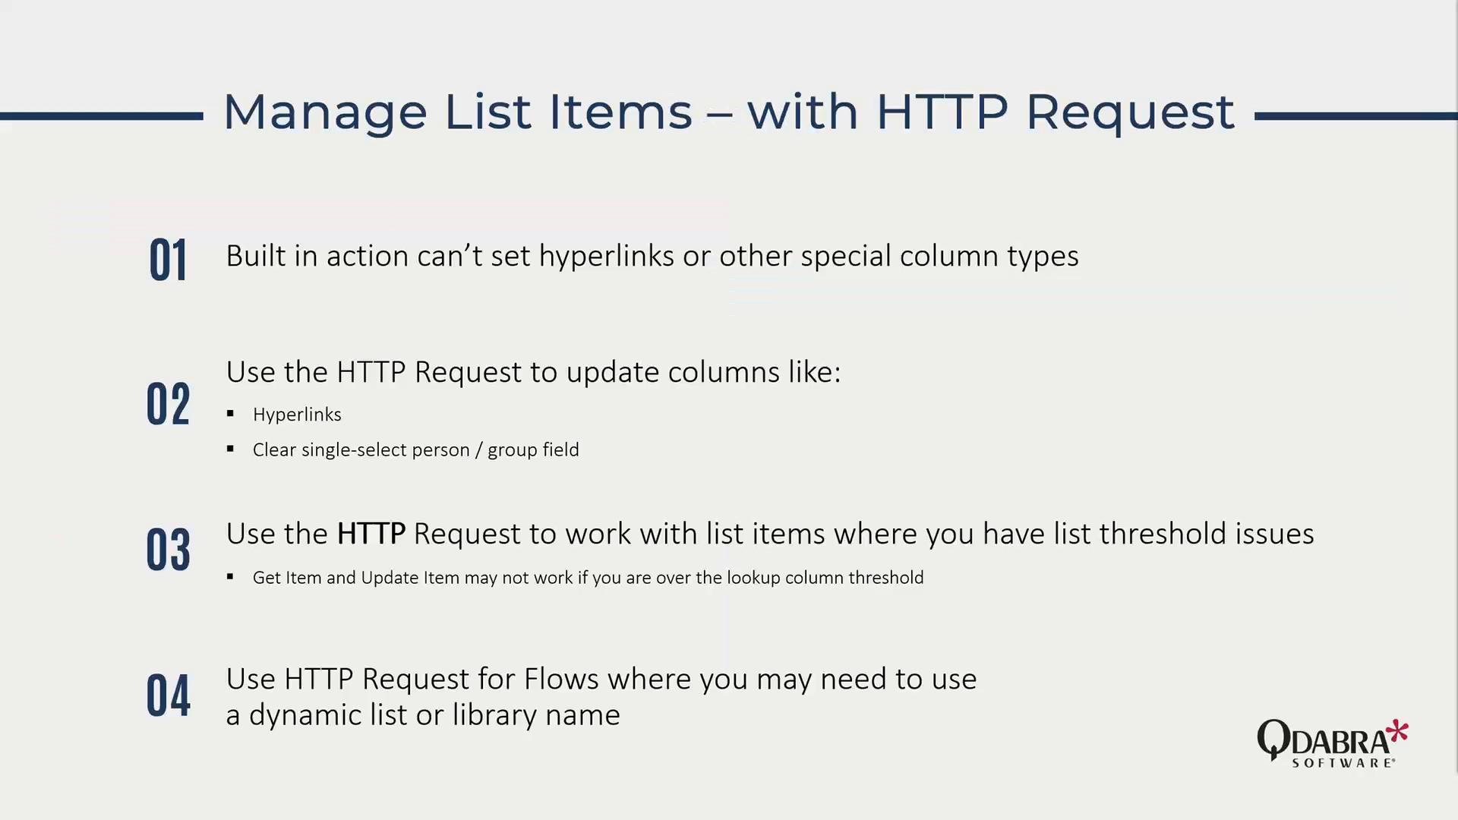
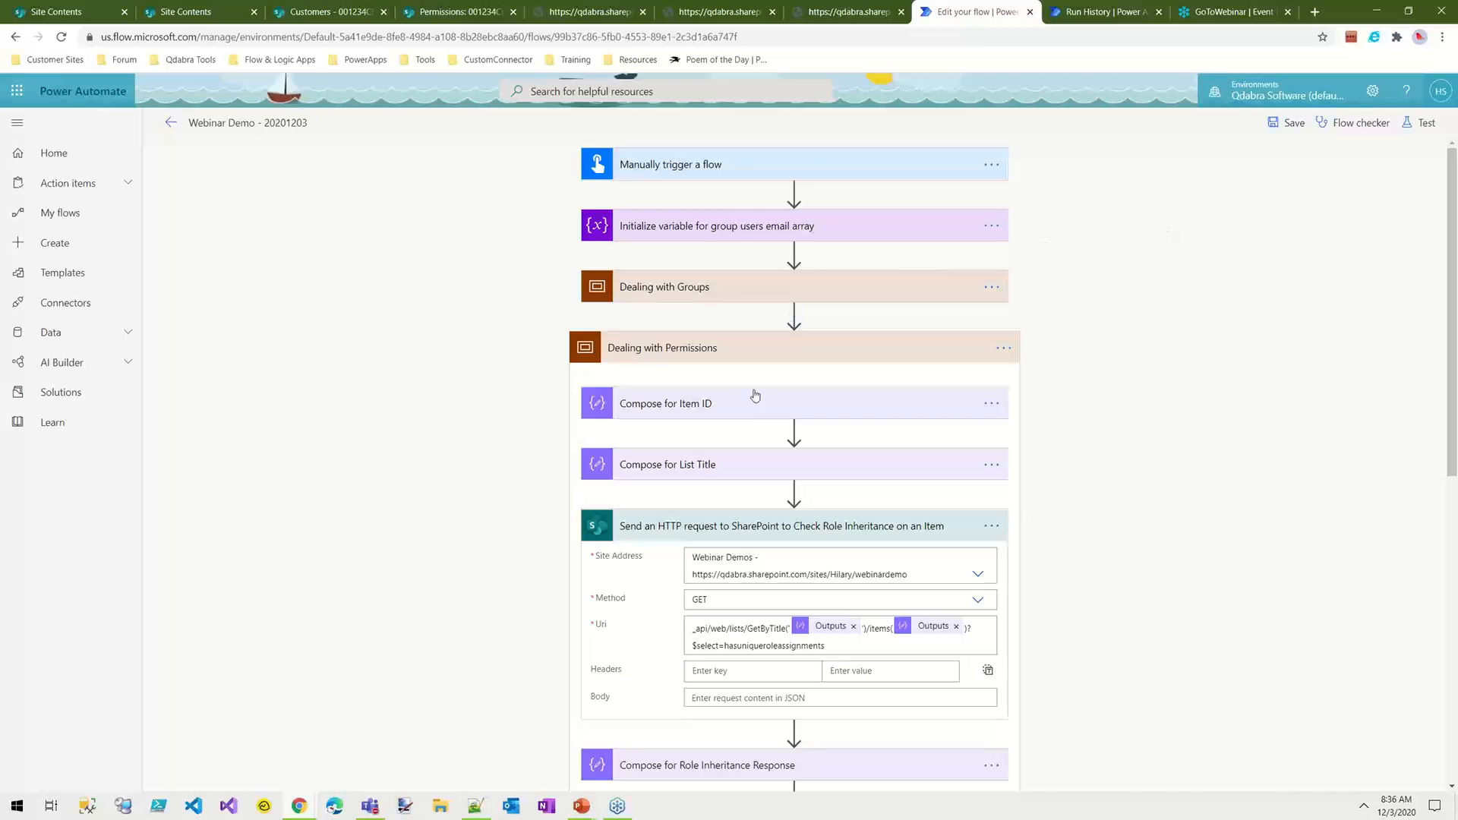
Step: Place the Dealing with List Items scope directly after the variable initialization, followed by the Terminate action, ahead of the Groups and Permissions scopes
click(740, 350)
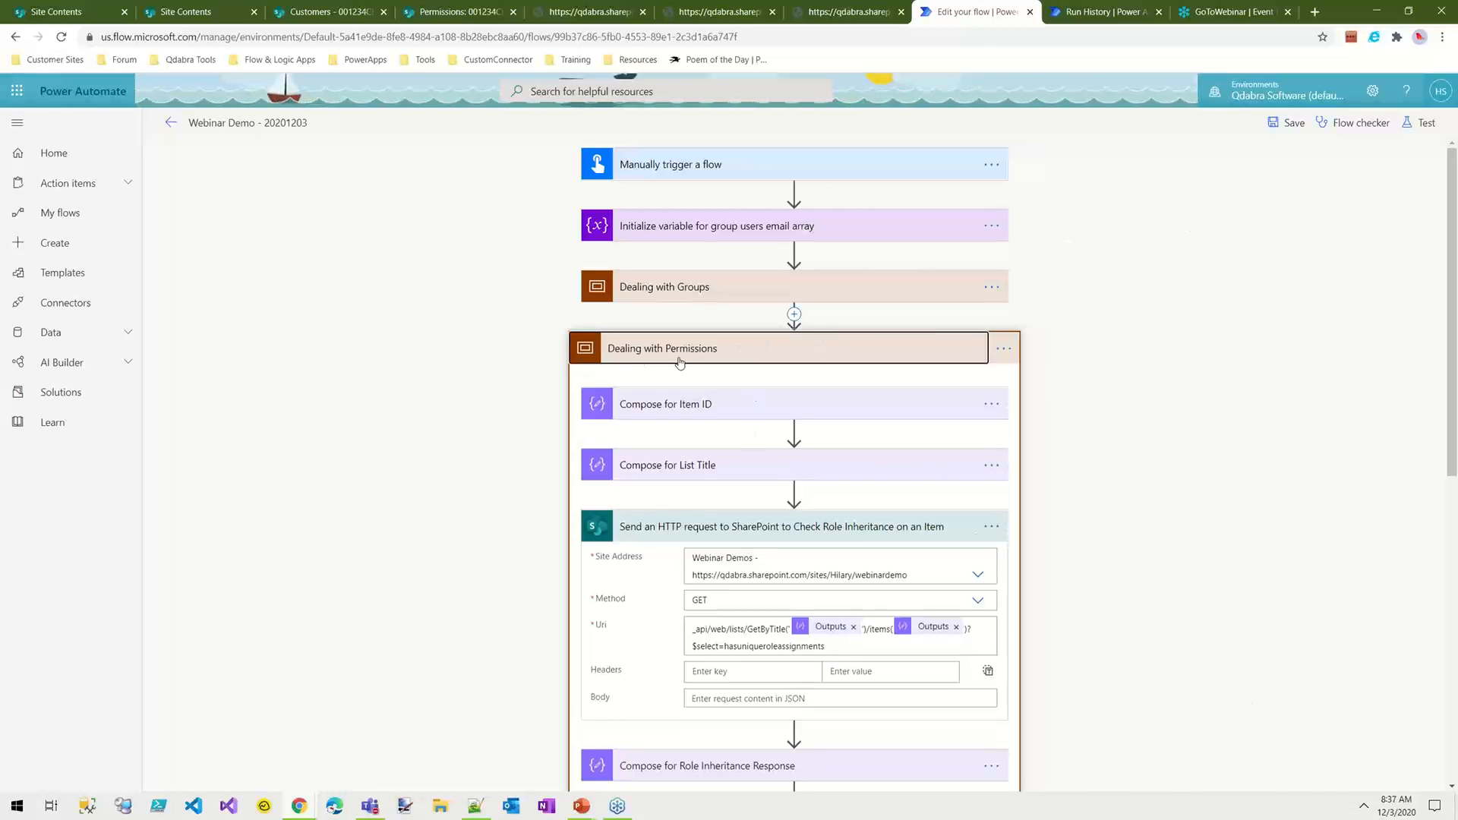
scroll(1394, 510, down, 8)
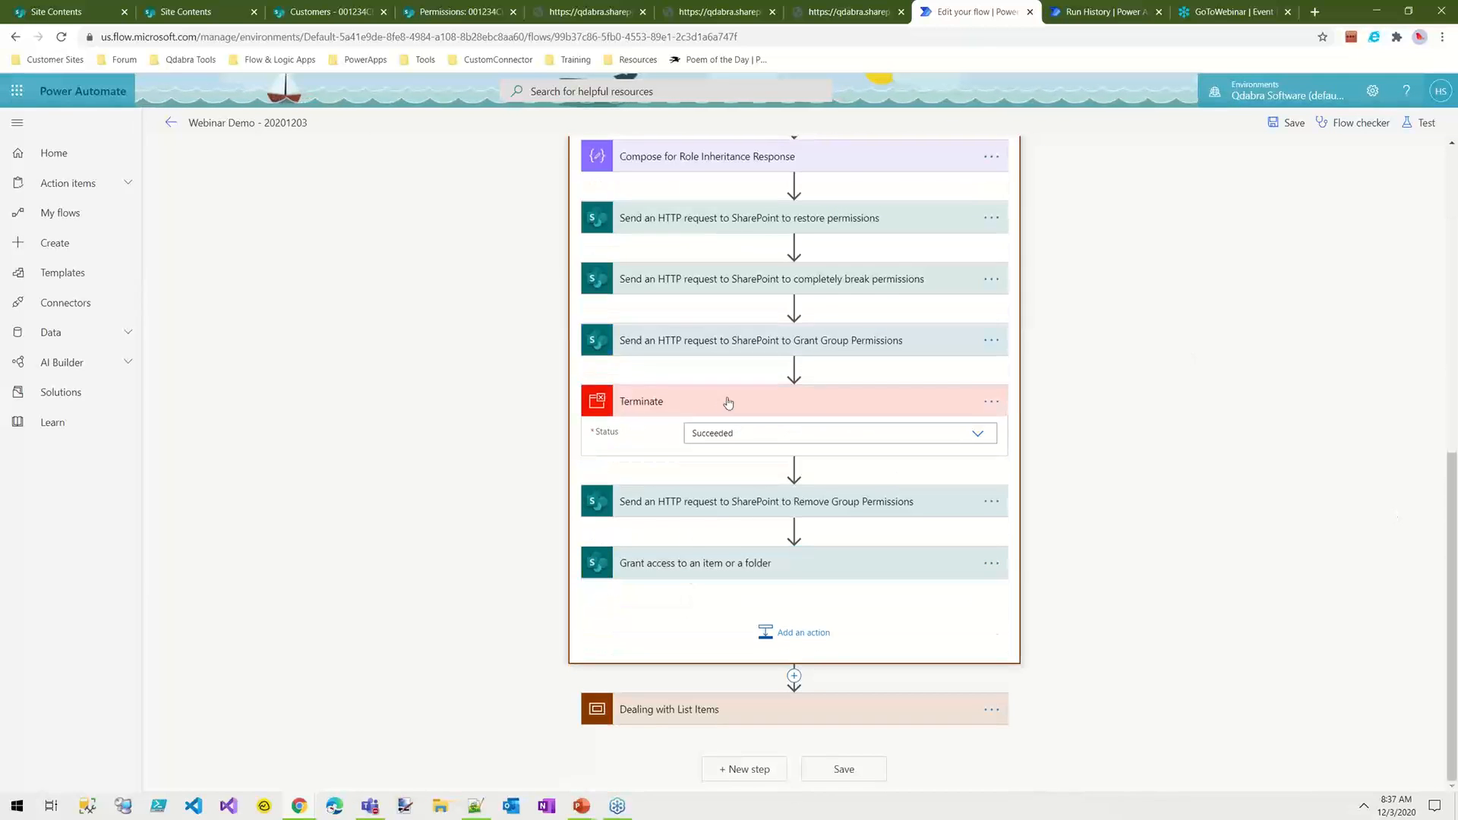
drag(726, 401, 823, 710)
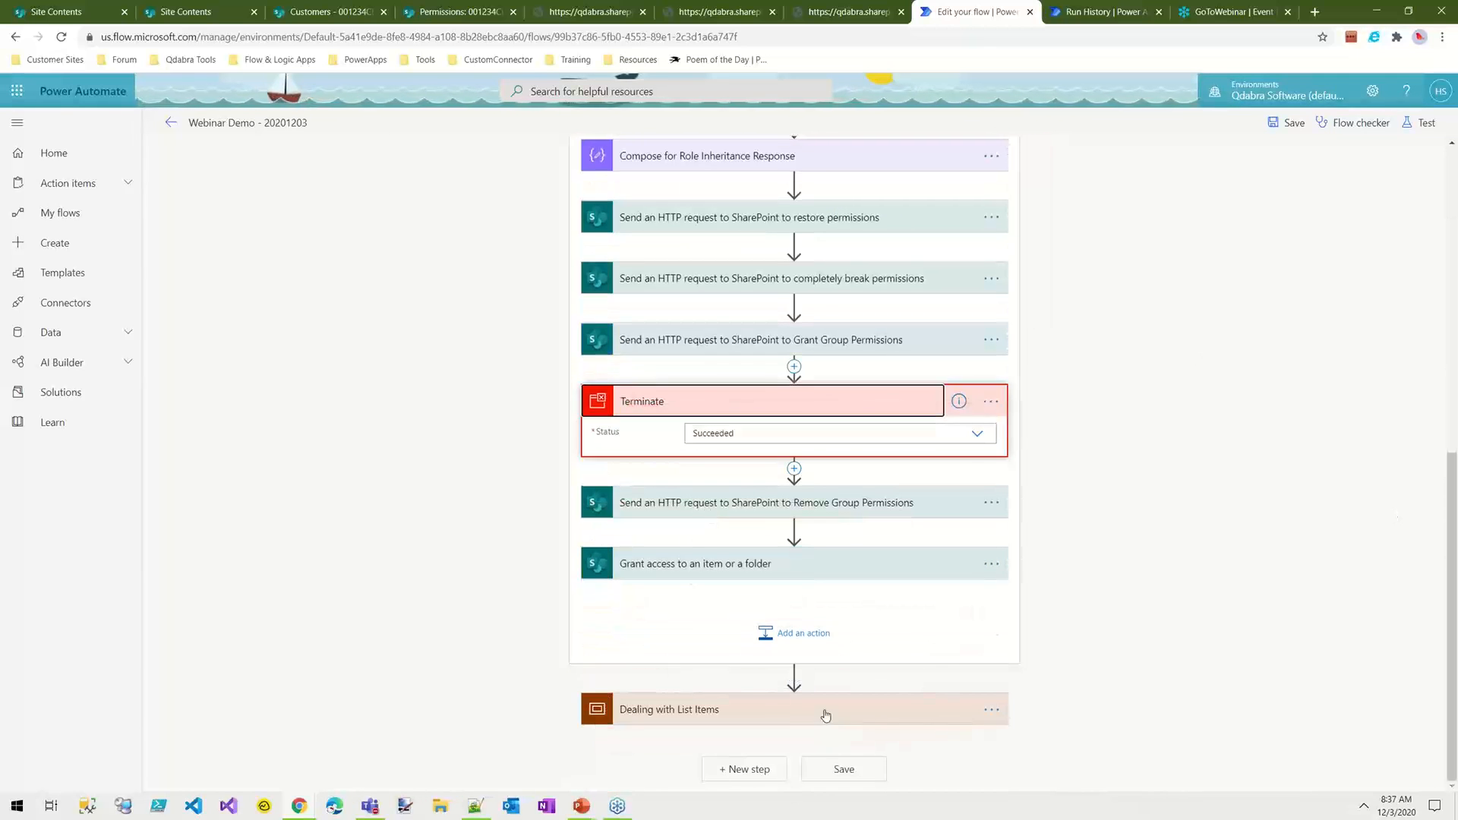
scroll(1149, 316, up, 6)
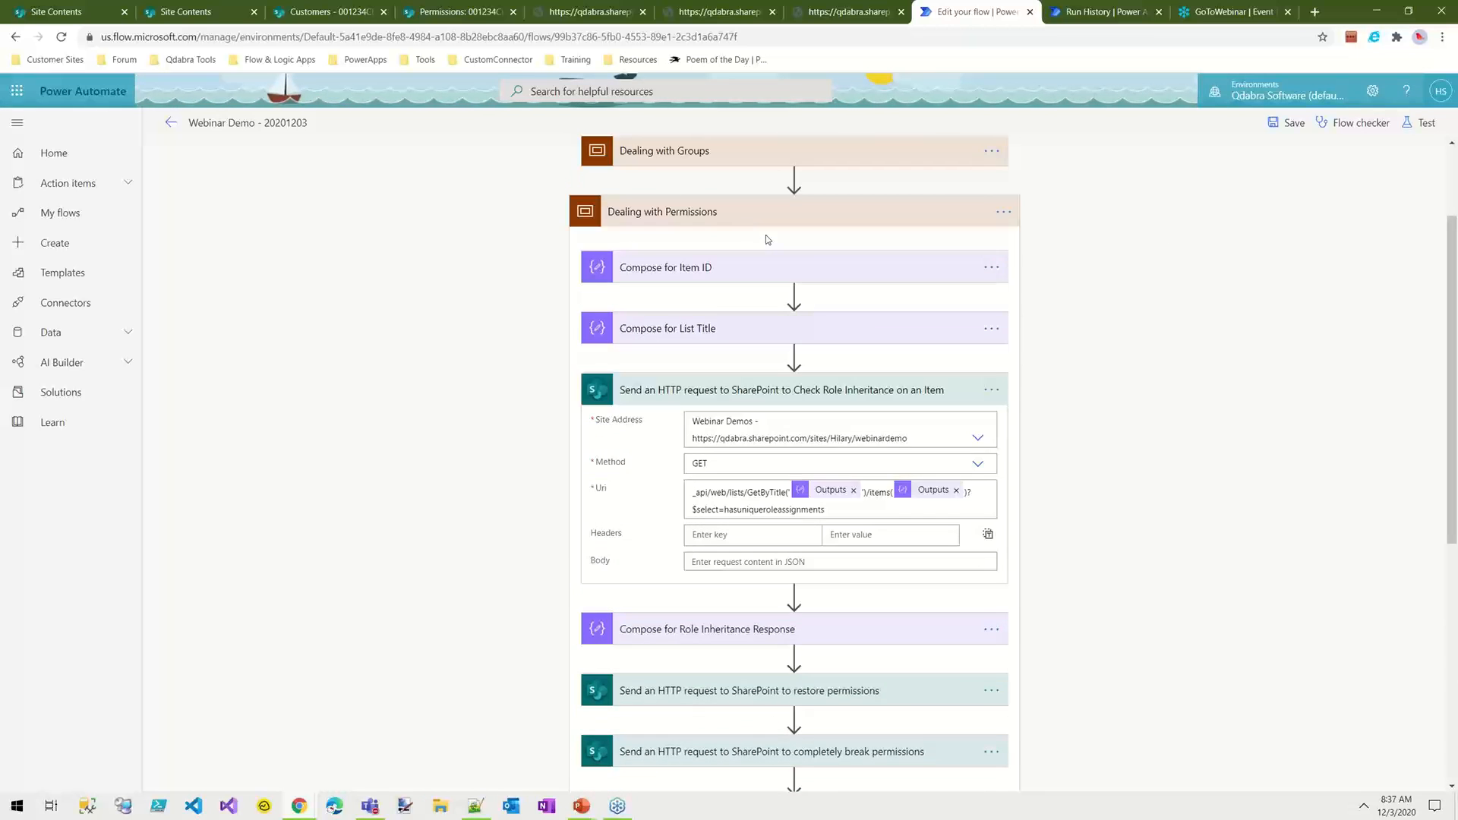
click(807, 212)
drag(736, 411, 731, 283)
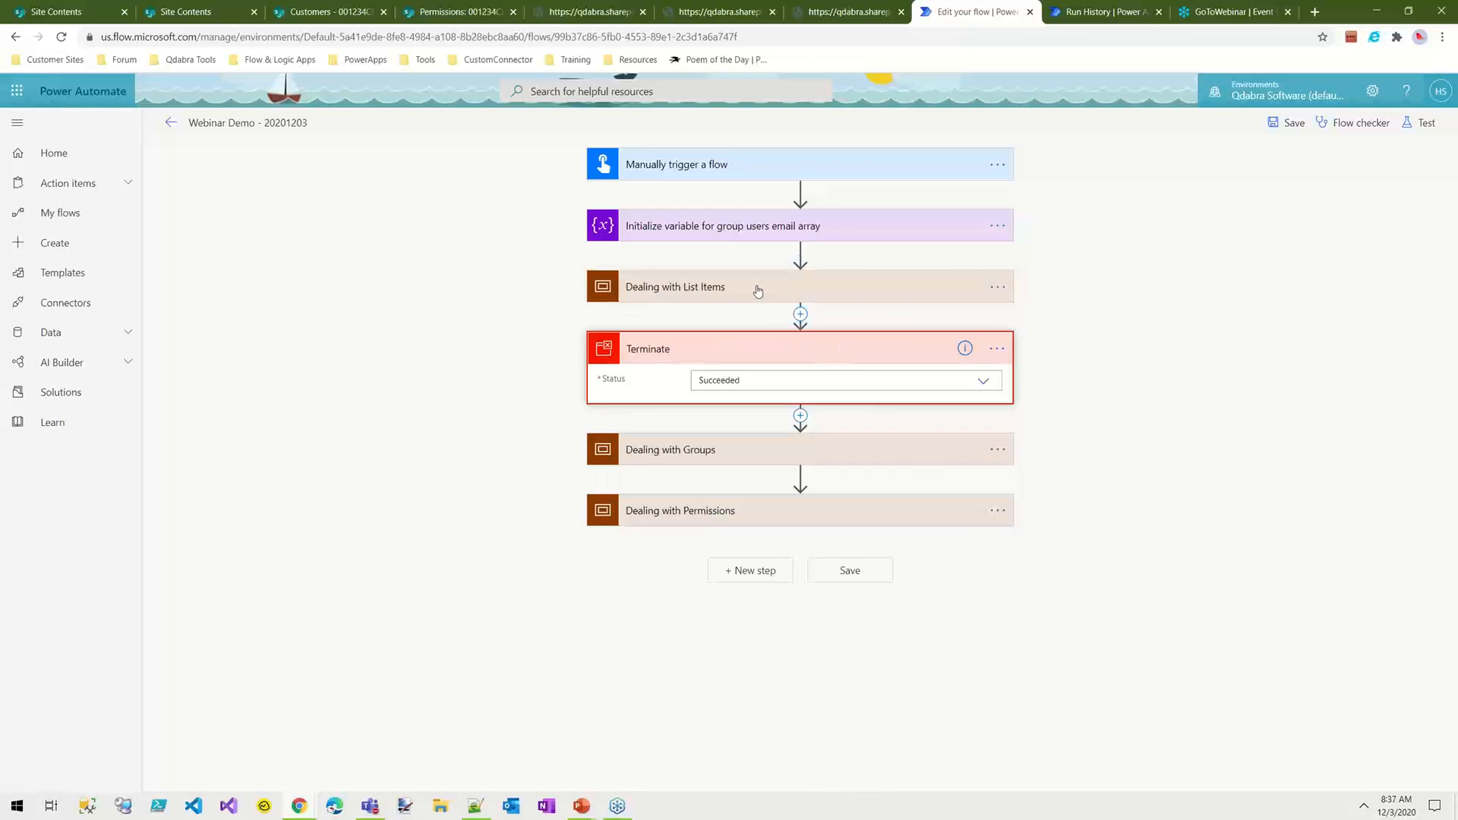
Step: Expand the Dealing with List Items scope and examine its Content Type ID request and the Update Item action's content type field
click(759, 287)
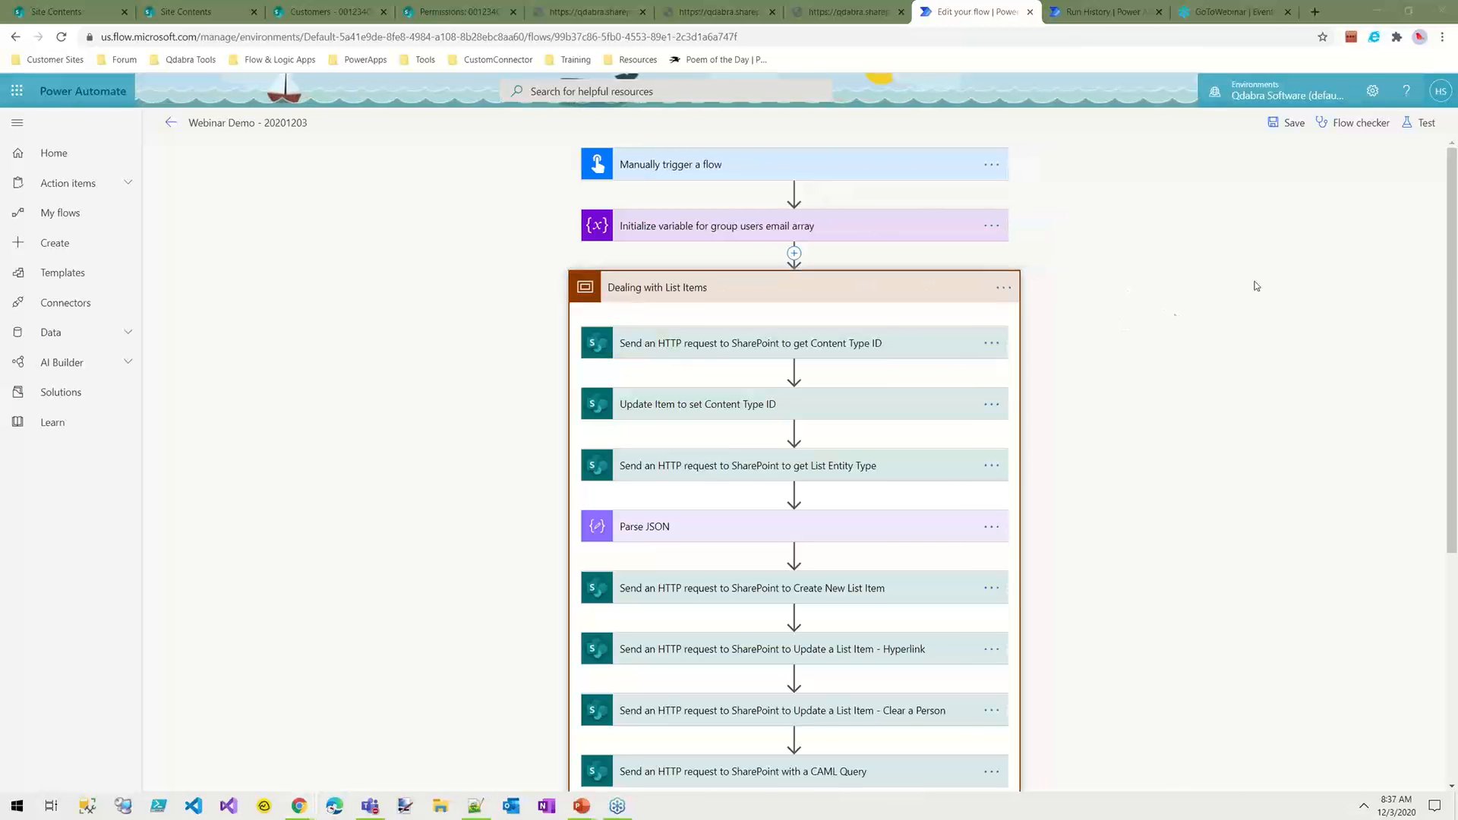
click(828, 348)
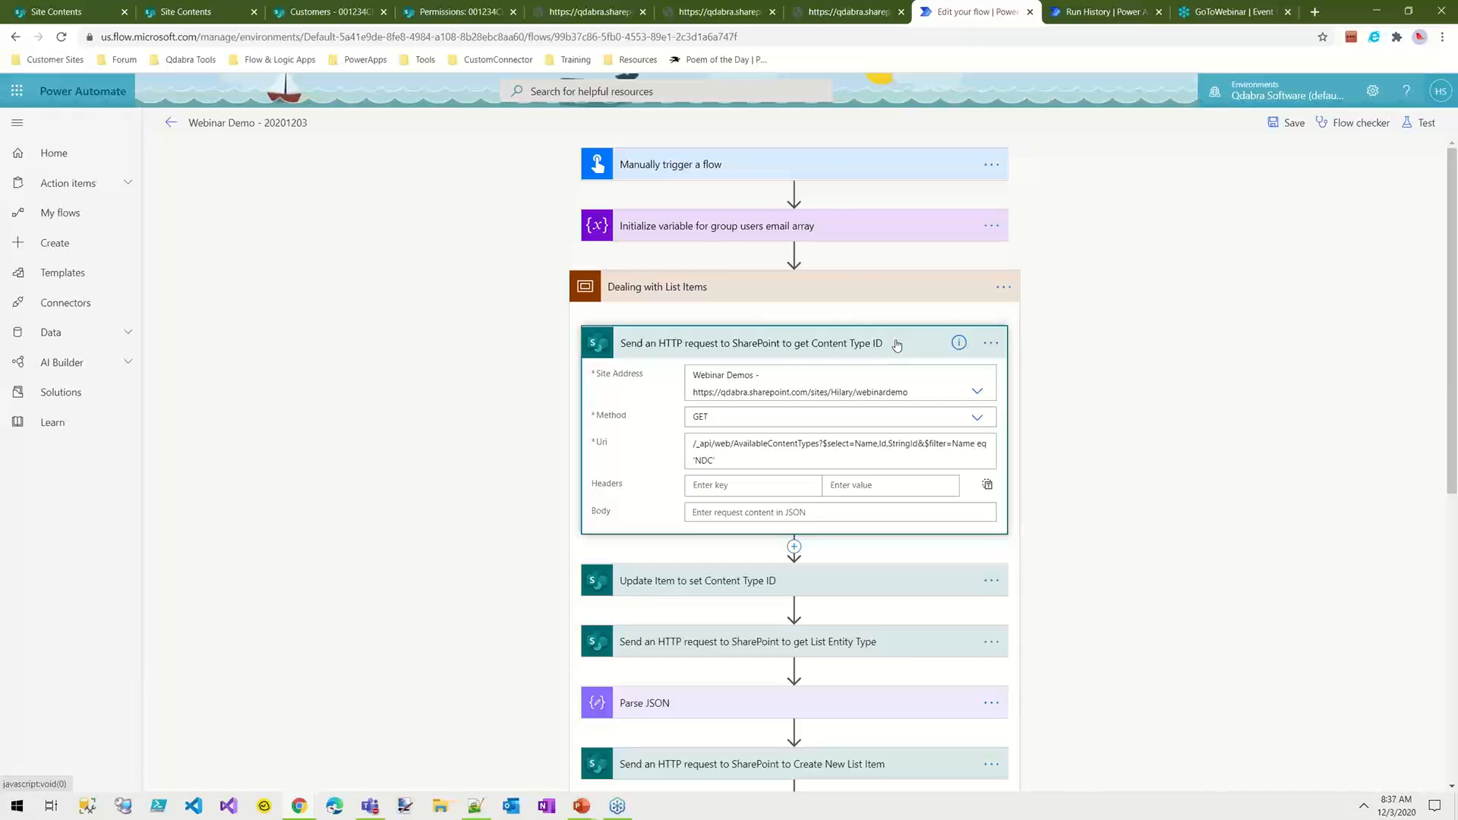
click(841, 582)
scroll(681, 593, down, 4)
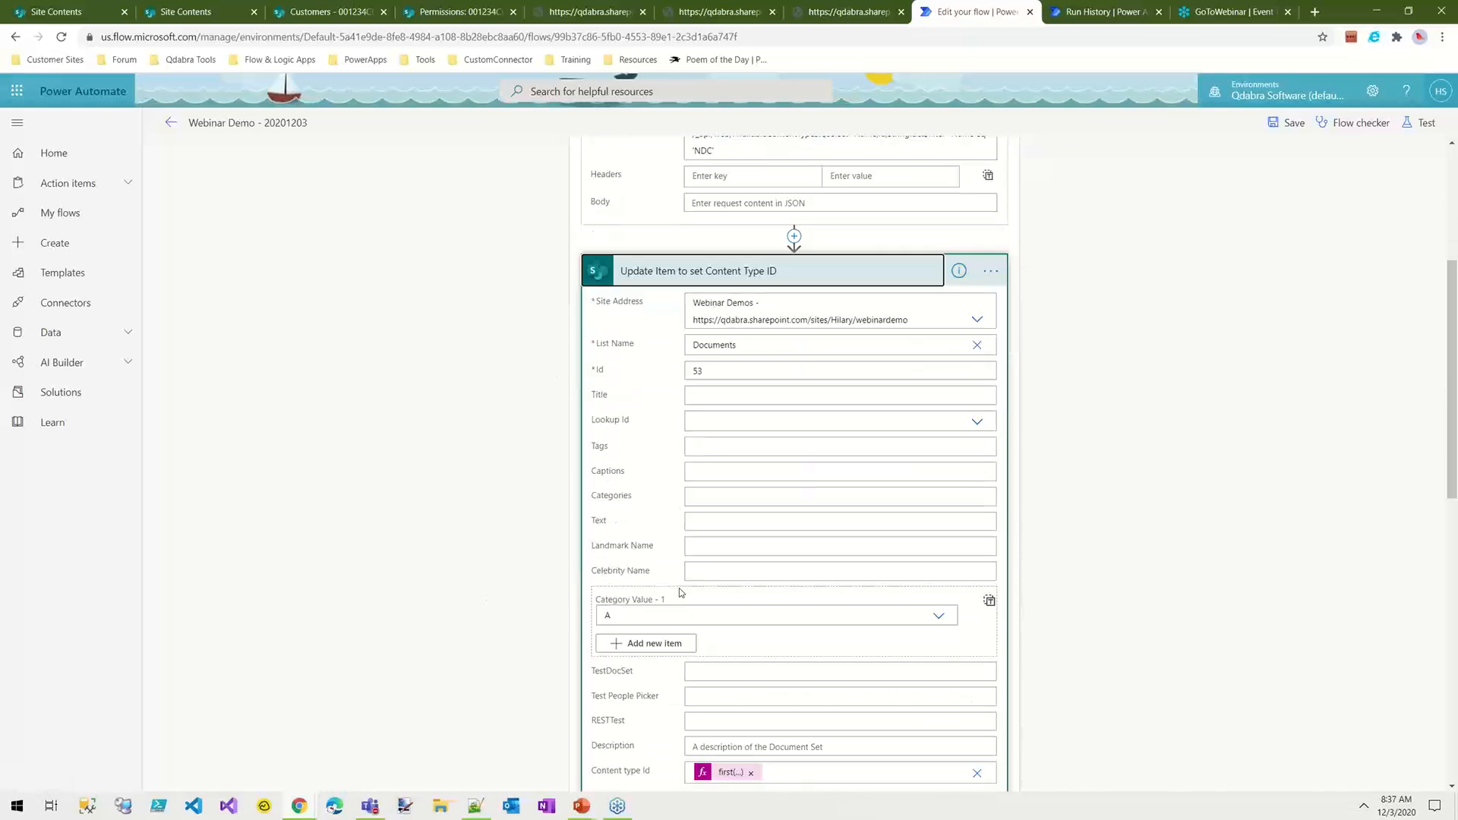
scroll(844, 689, down, 3)
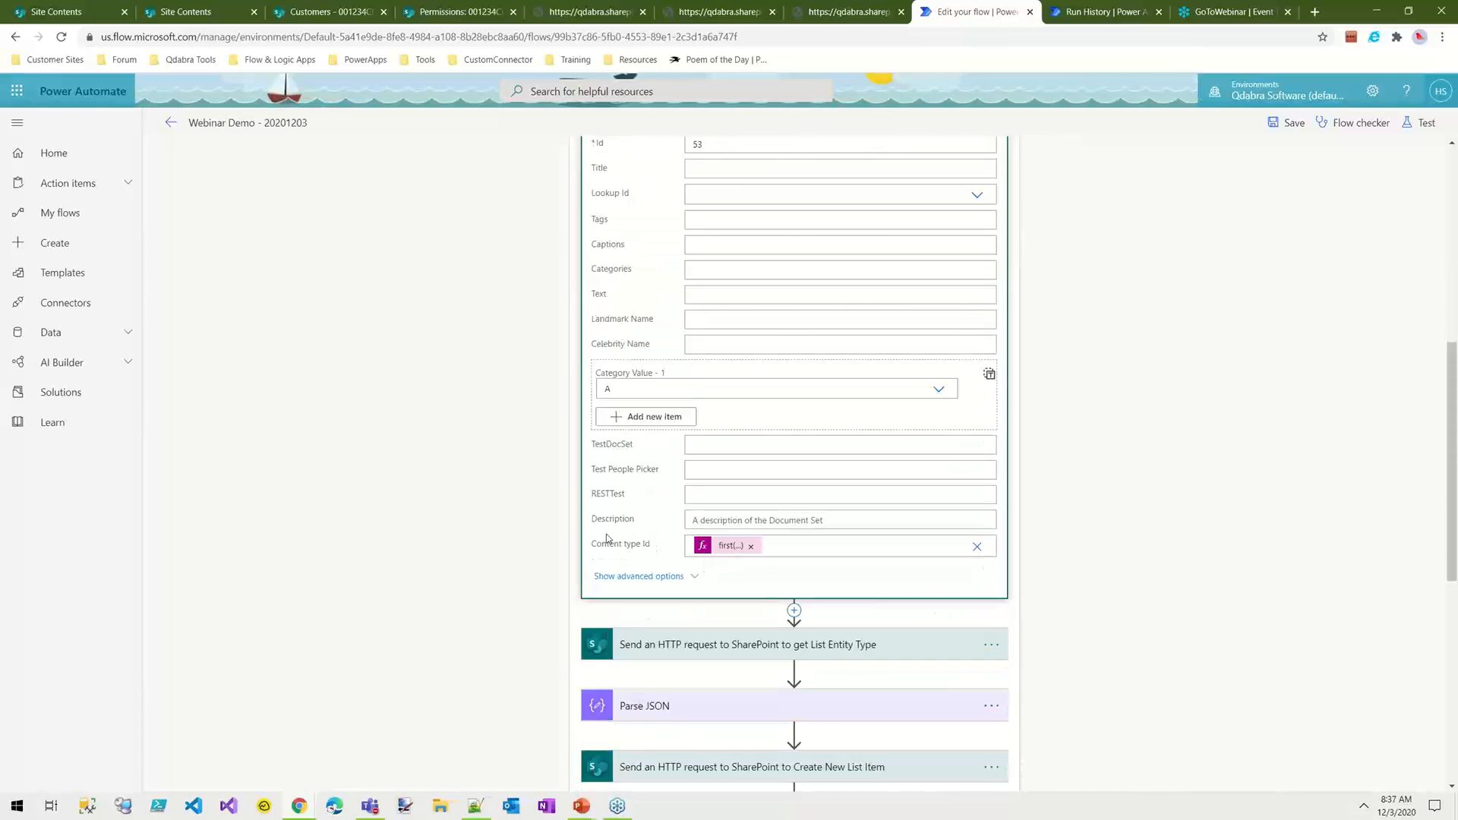
scroll(823, 572, up, 7)
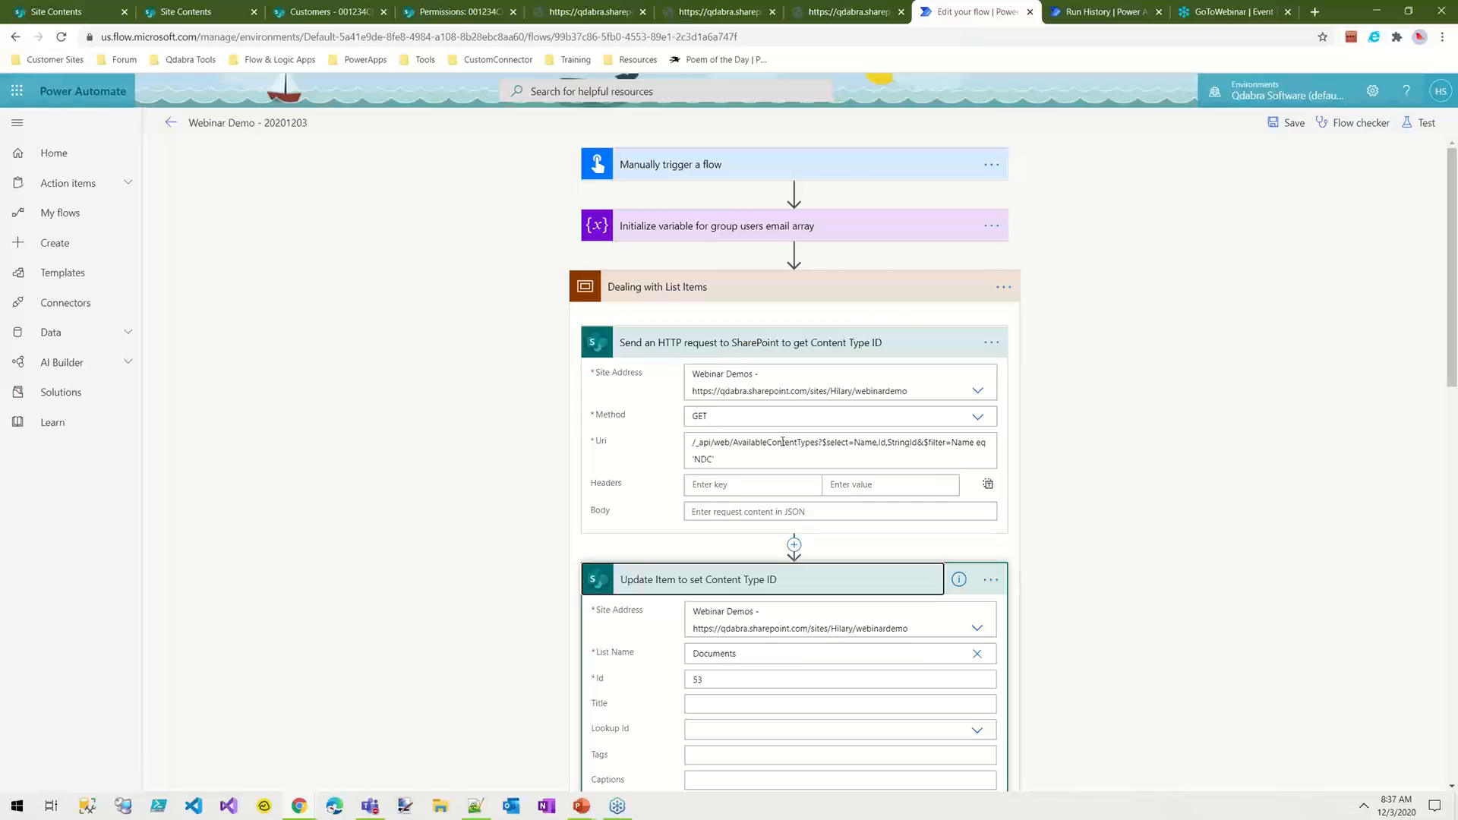
Step: Inspect the AvailableContentTypes Uri filtered by name 'NDC', then collapse the Content Type ID request and the Update Item action
click(815, 444)
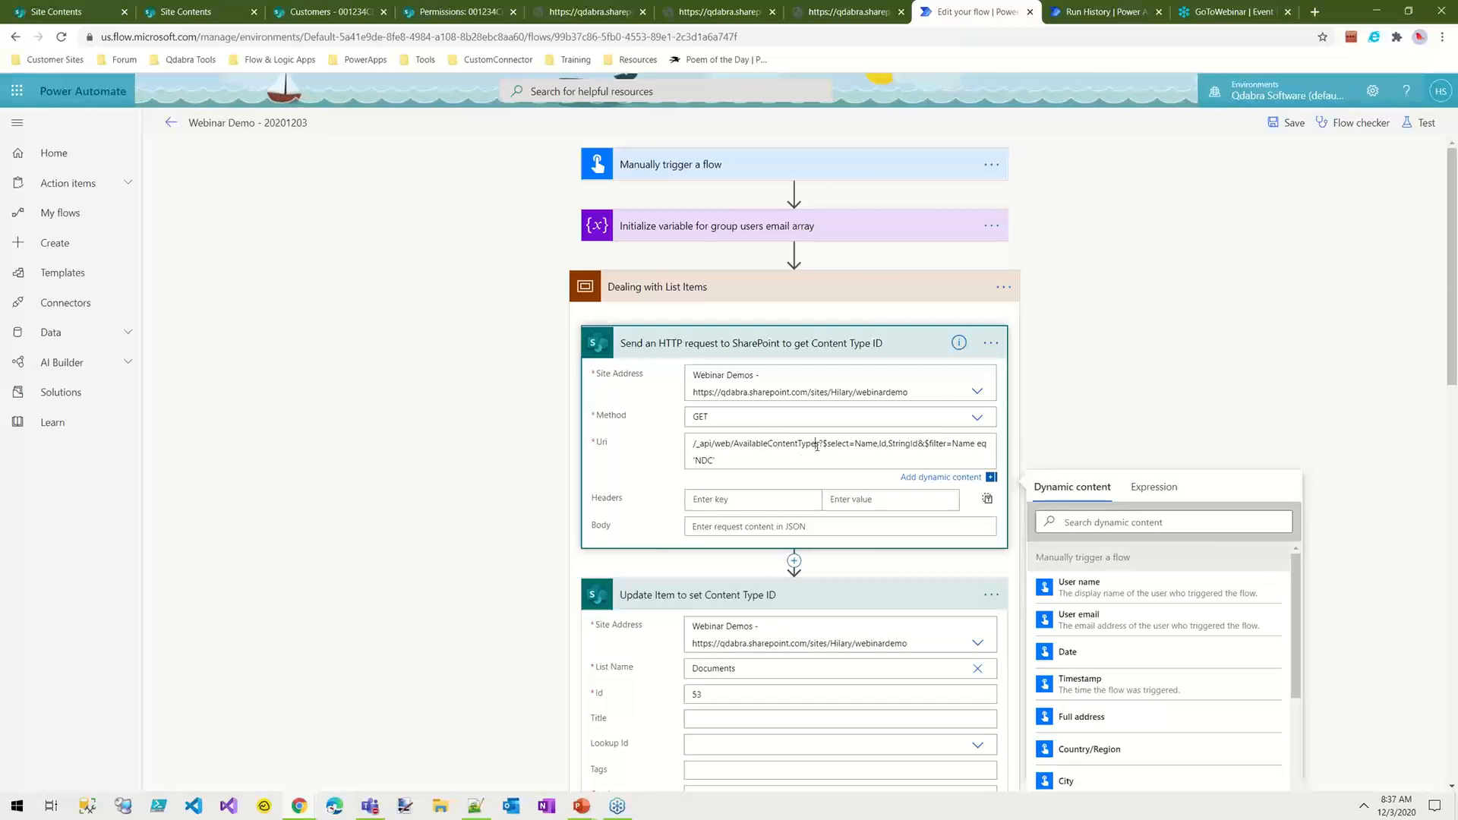
drag(816, 446, 774, 453)
click(713, 453)
click(781, 454)
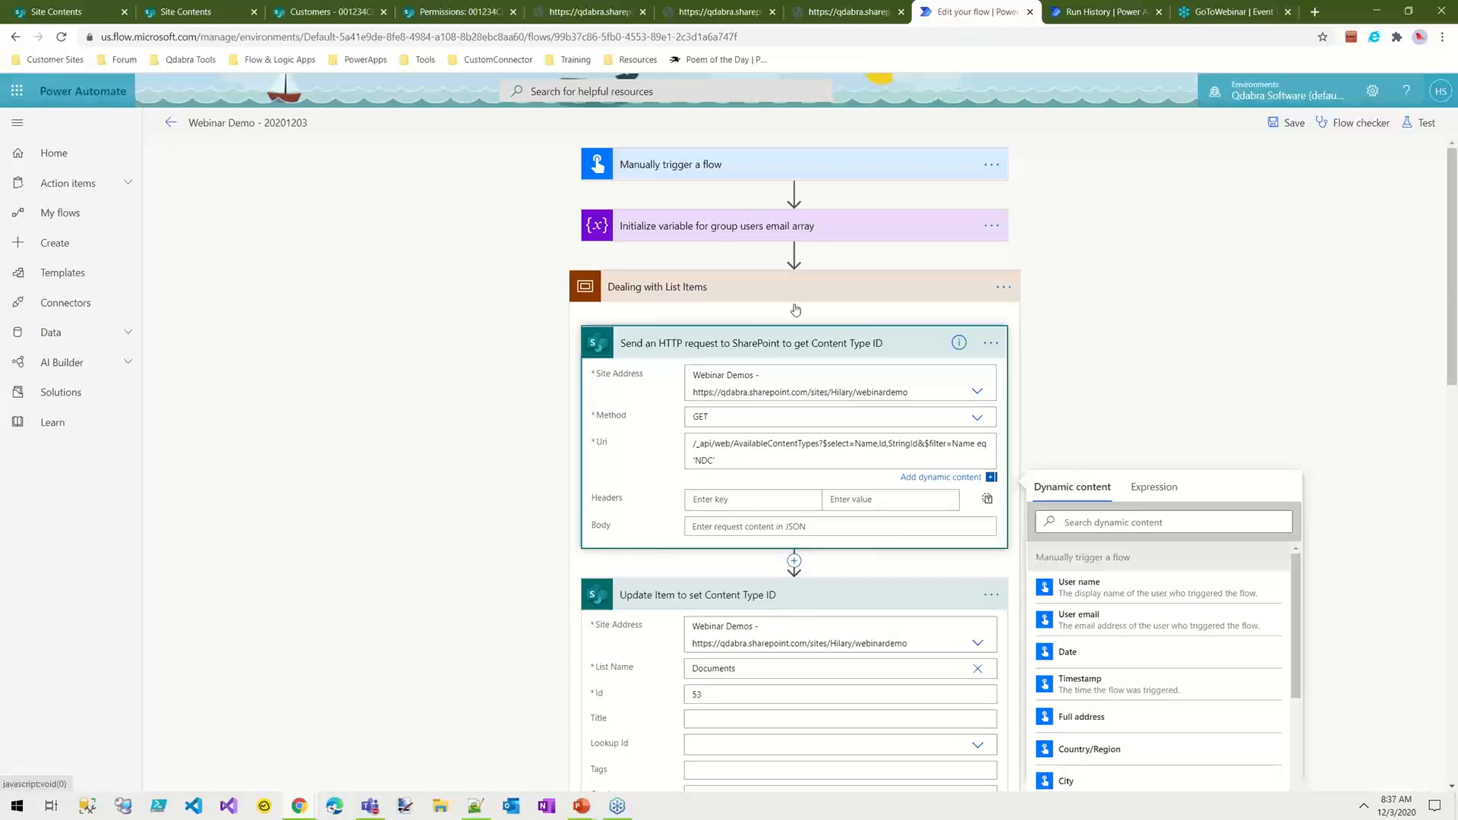
click(779, 595)
click(896, 343)
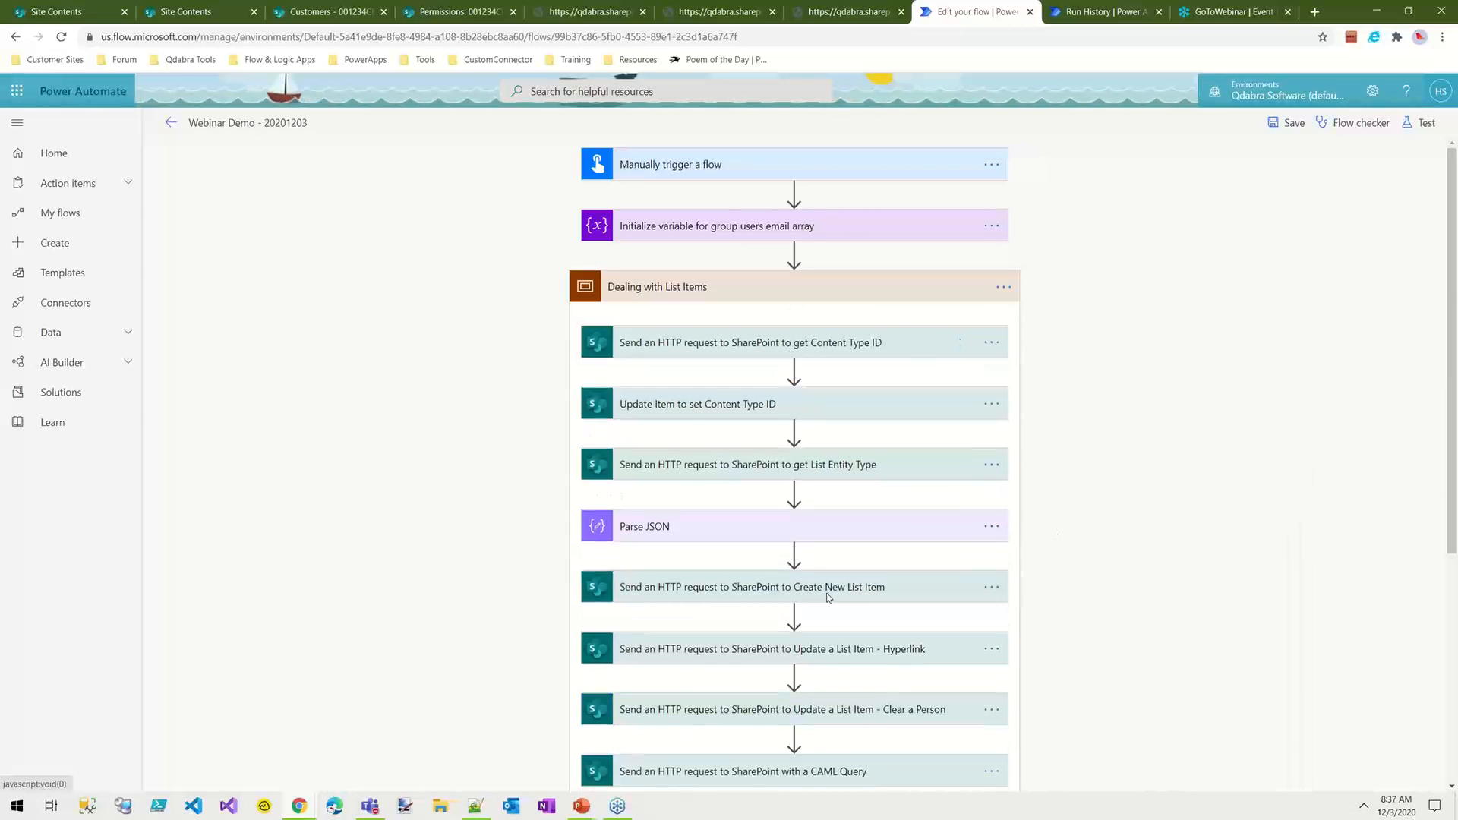
Step: Expand the get List Entity Type and Create New List Item requests to review their Uri, headers and body
click(725, 472)
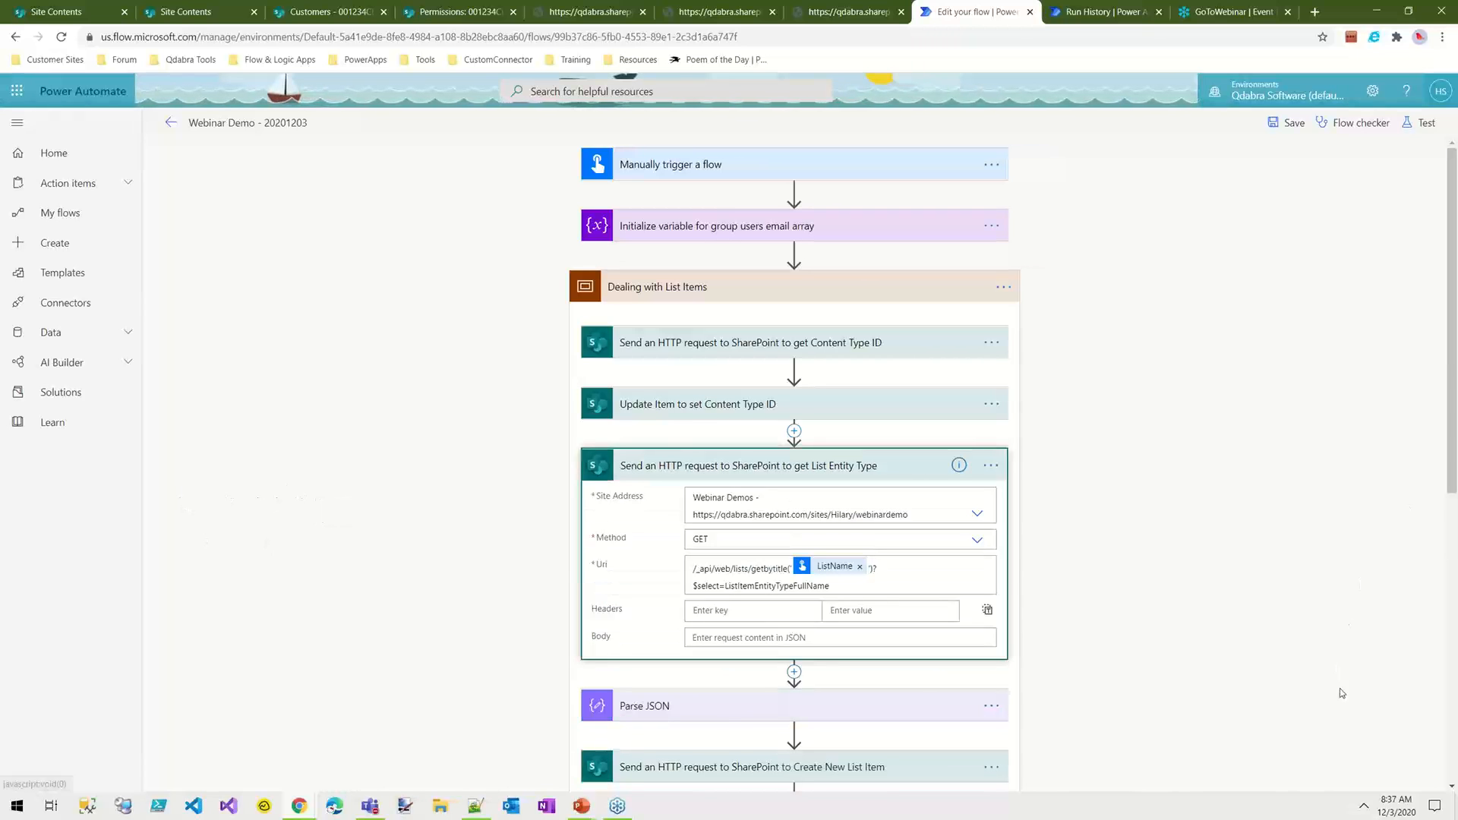
scroll(1157, 679, down, 2)
scroll(642, 489, down, 1)
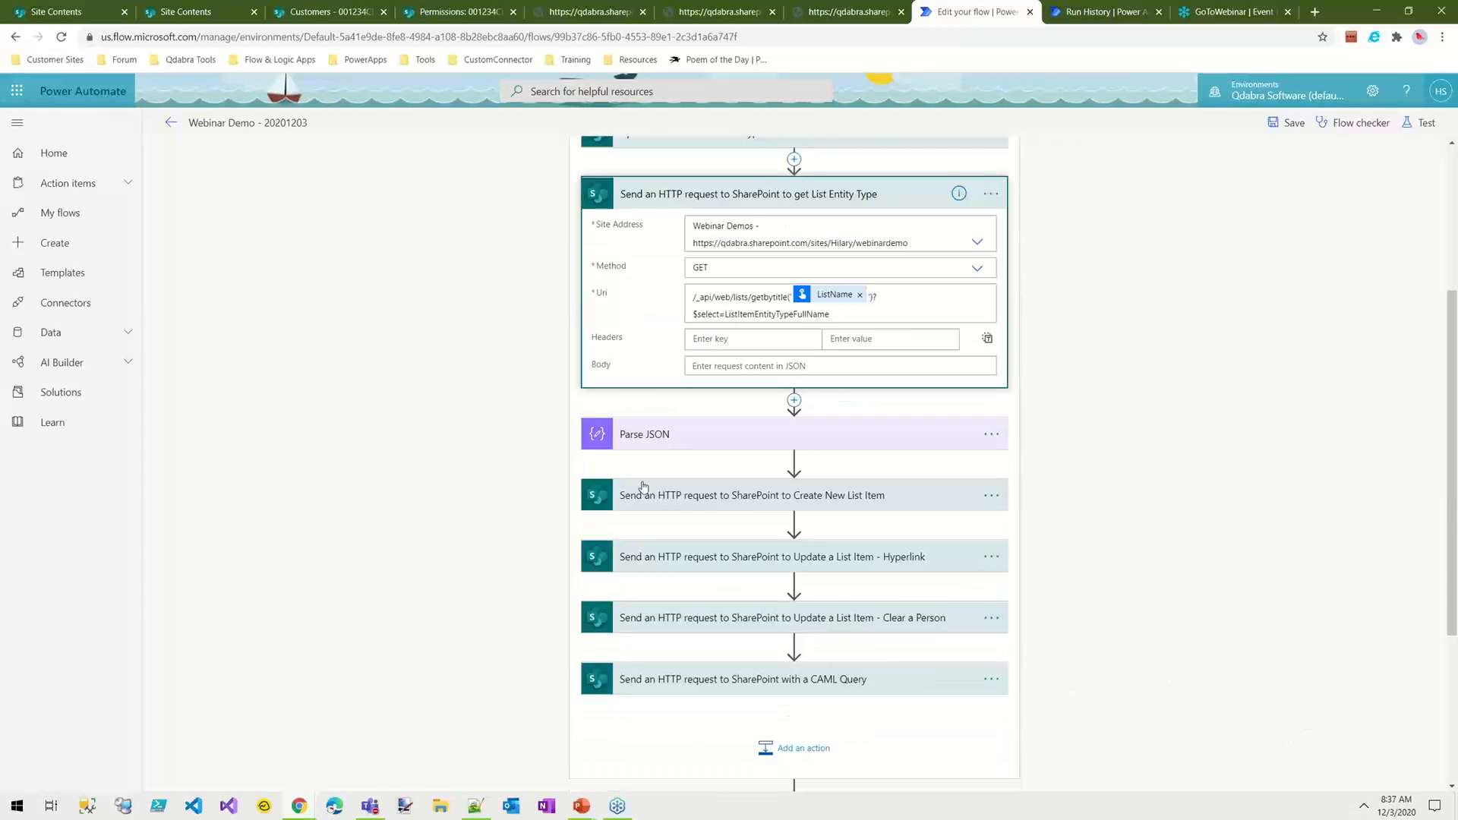
click(722, 504)
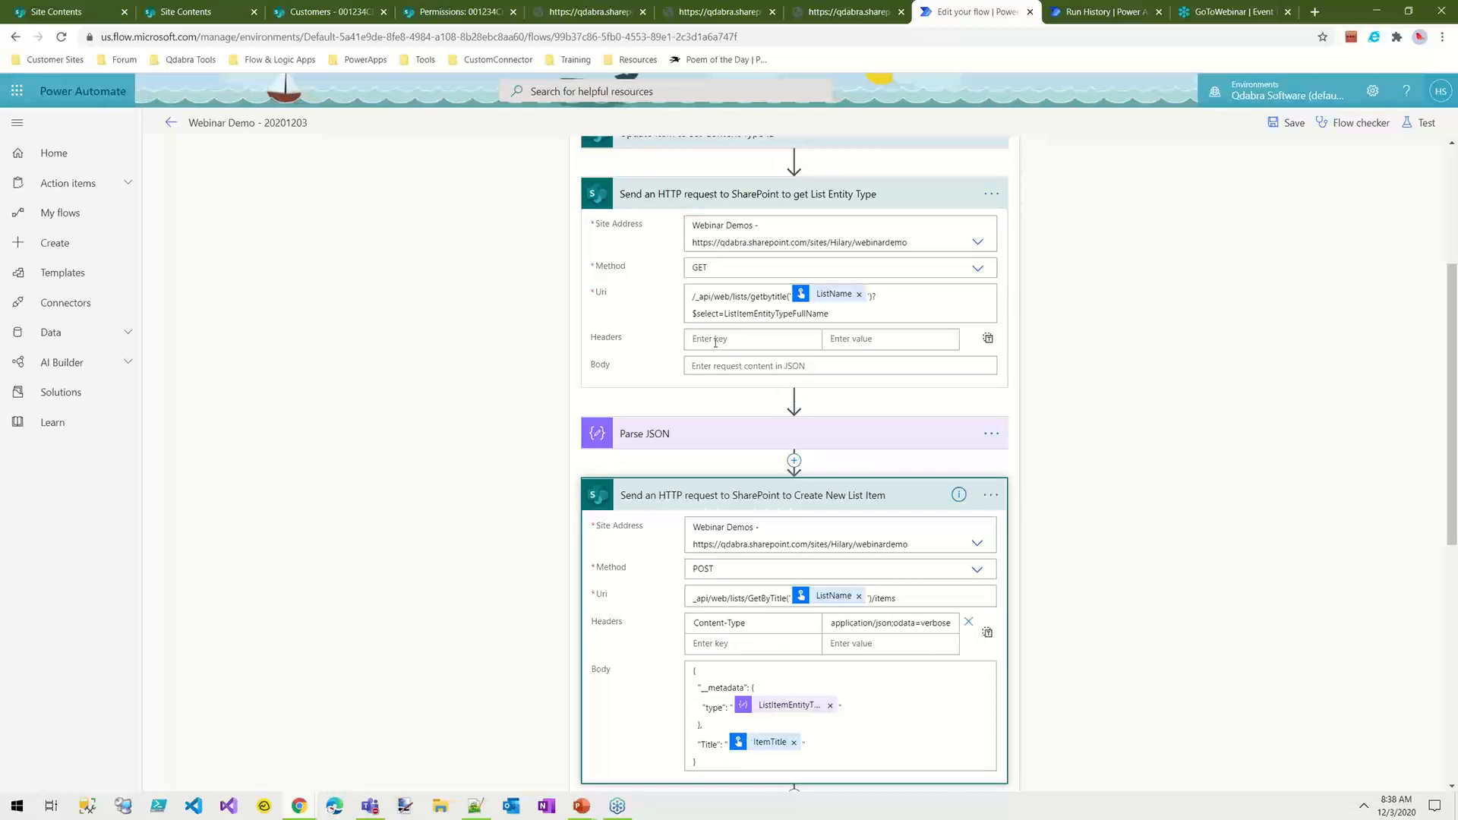
Step: Copy the Uri of the get List Entity Type request into a new Notepad++ document
click(747, 314)
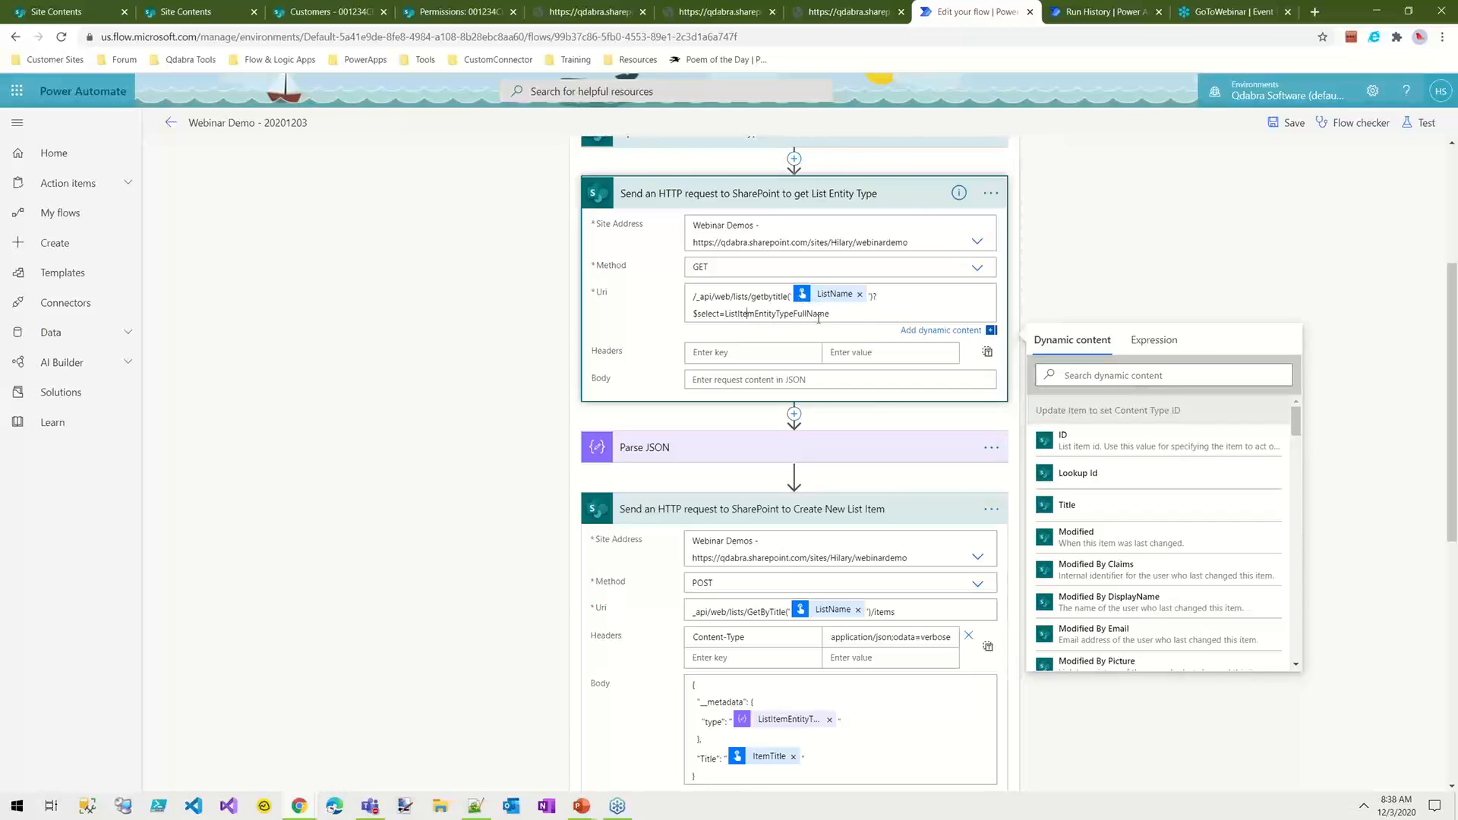
drag(861, 315, 690, 297)
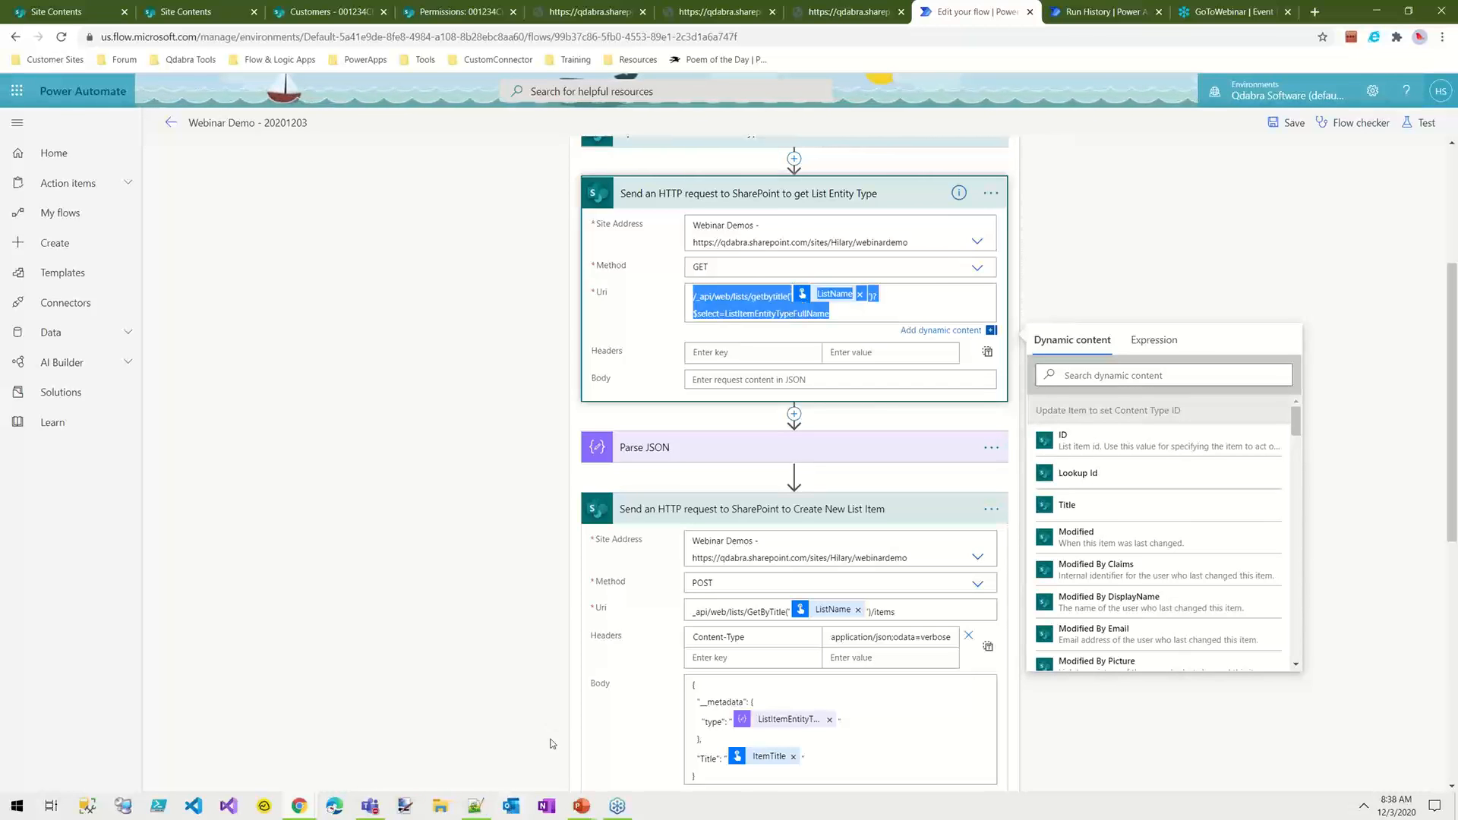
click(475, 806)
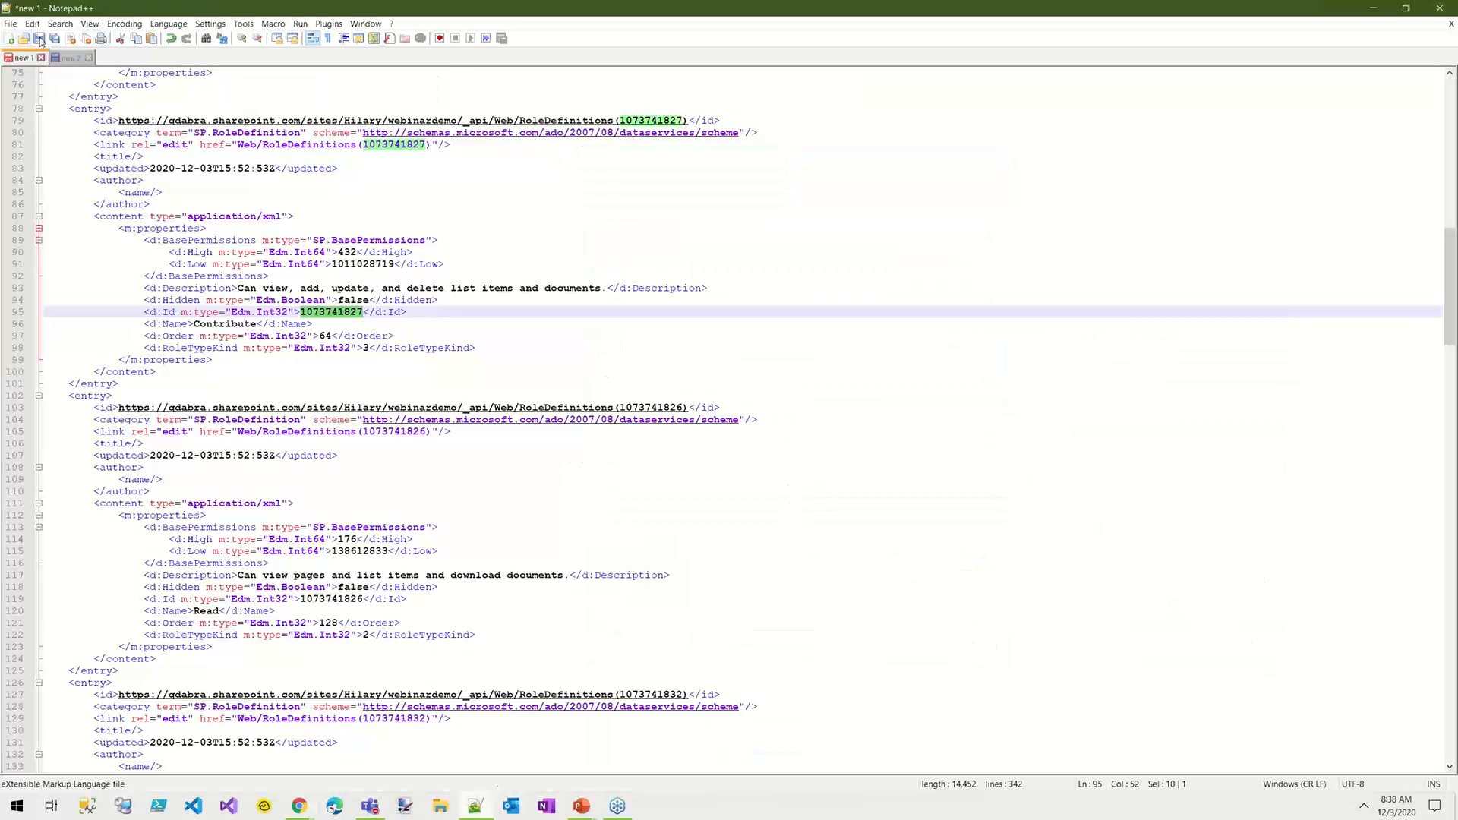
click(11, 38)
text(/_api/web/lists/getbytitle('@{triggerBody()['text']}')?$select=ListItemEntityTypeFullName)
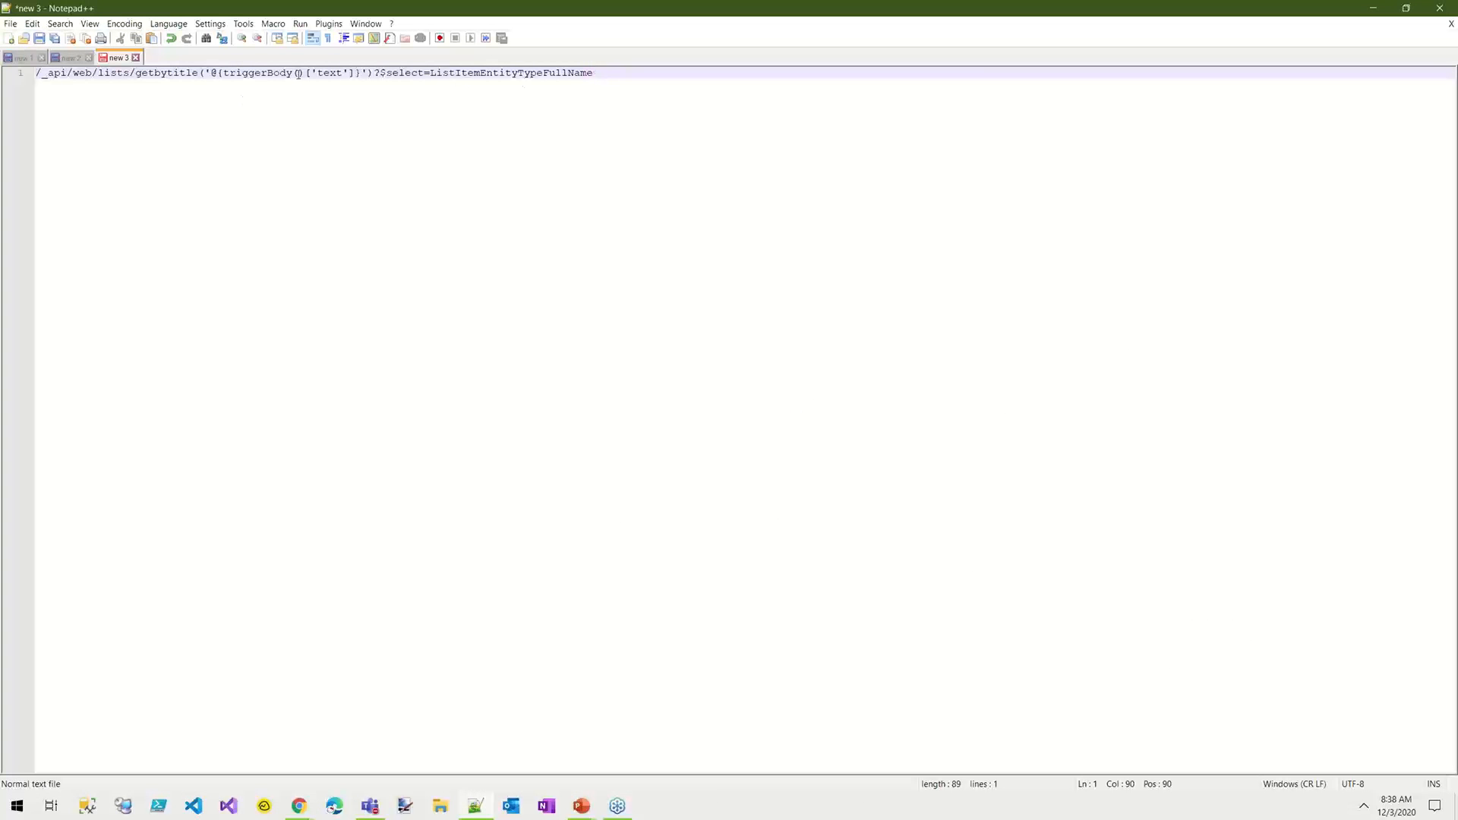
Step: Replace the triggerBody expression in the copied Uri with Customers, copy the whole line and switch back to Chrome
drag(360, 75, 212, 70)
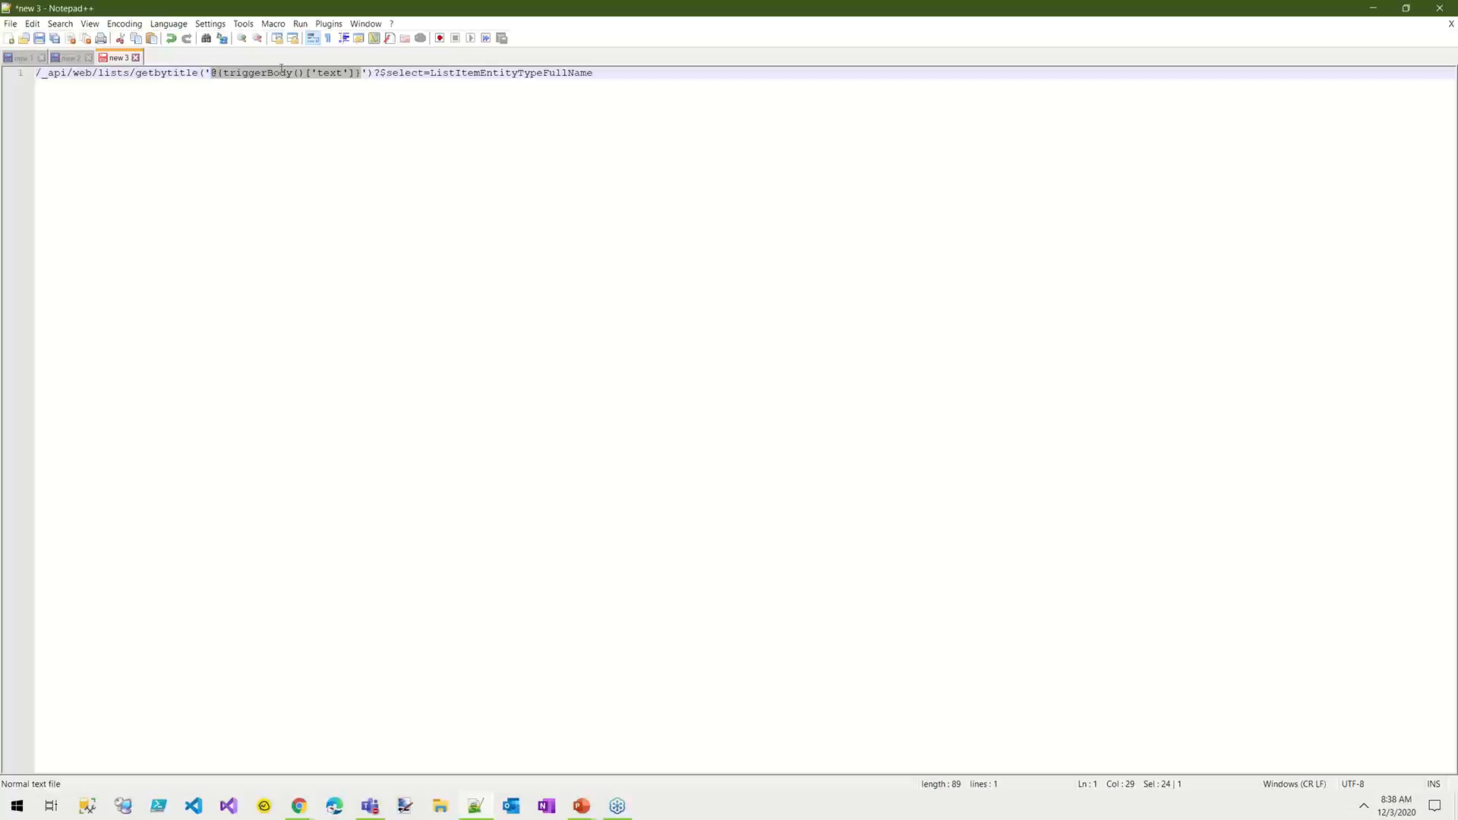
text(Customers)
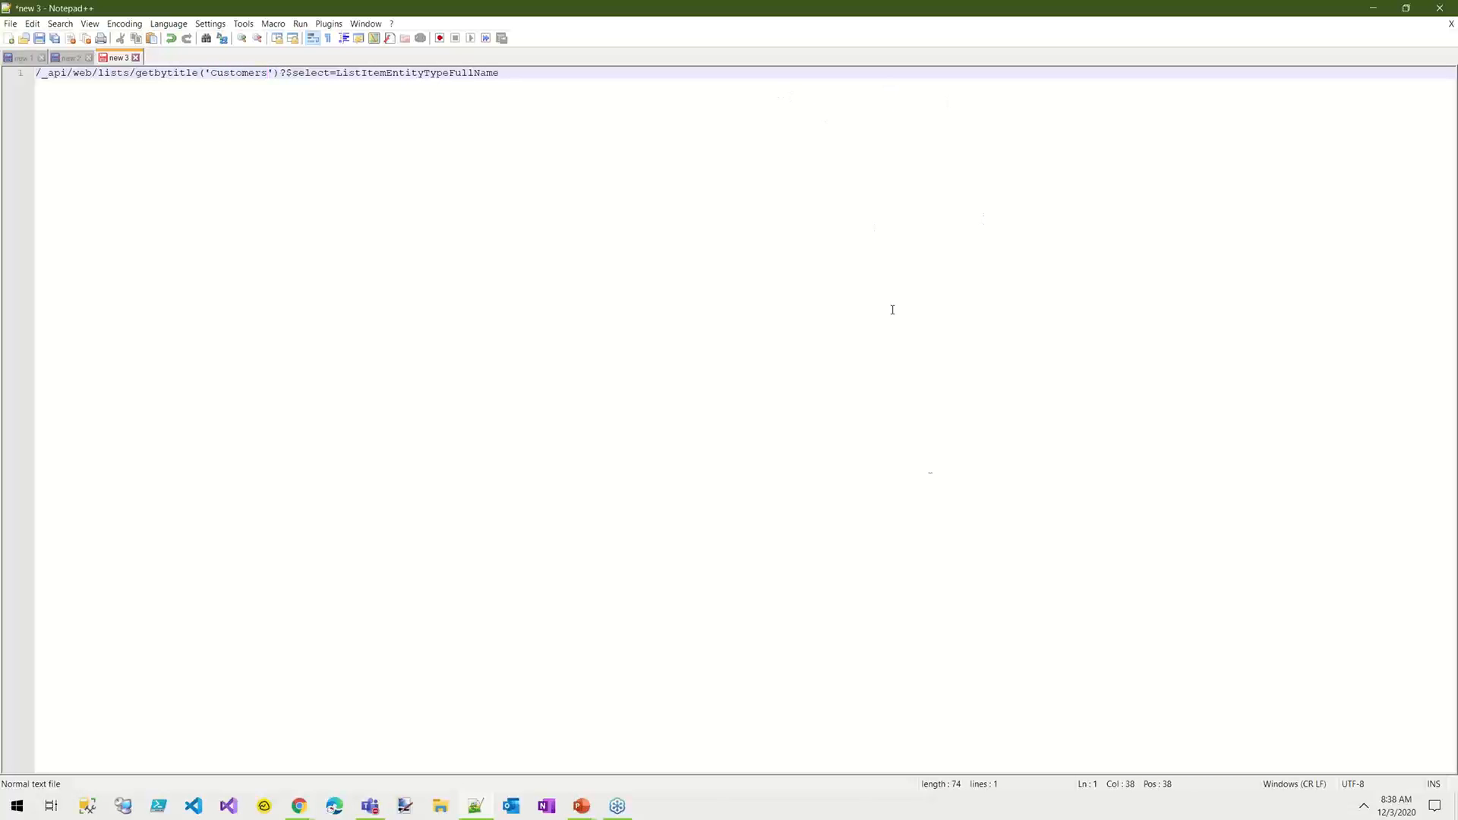
key(ctrl+a)
key(ctrl+c)
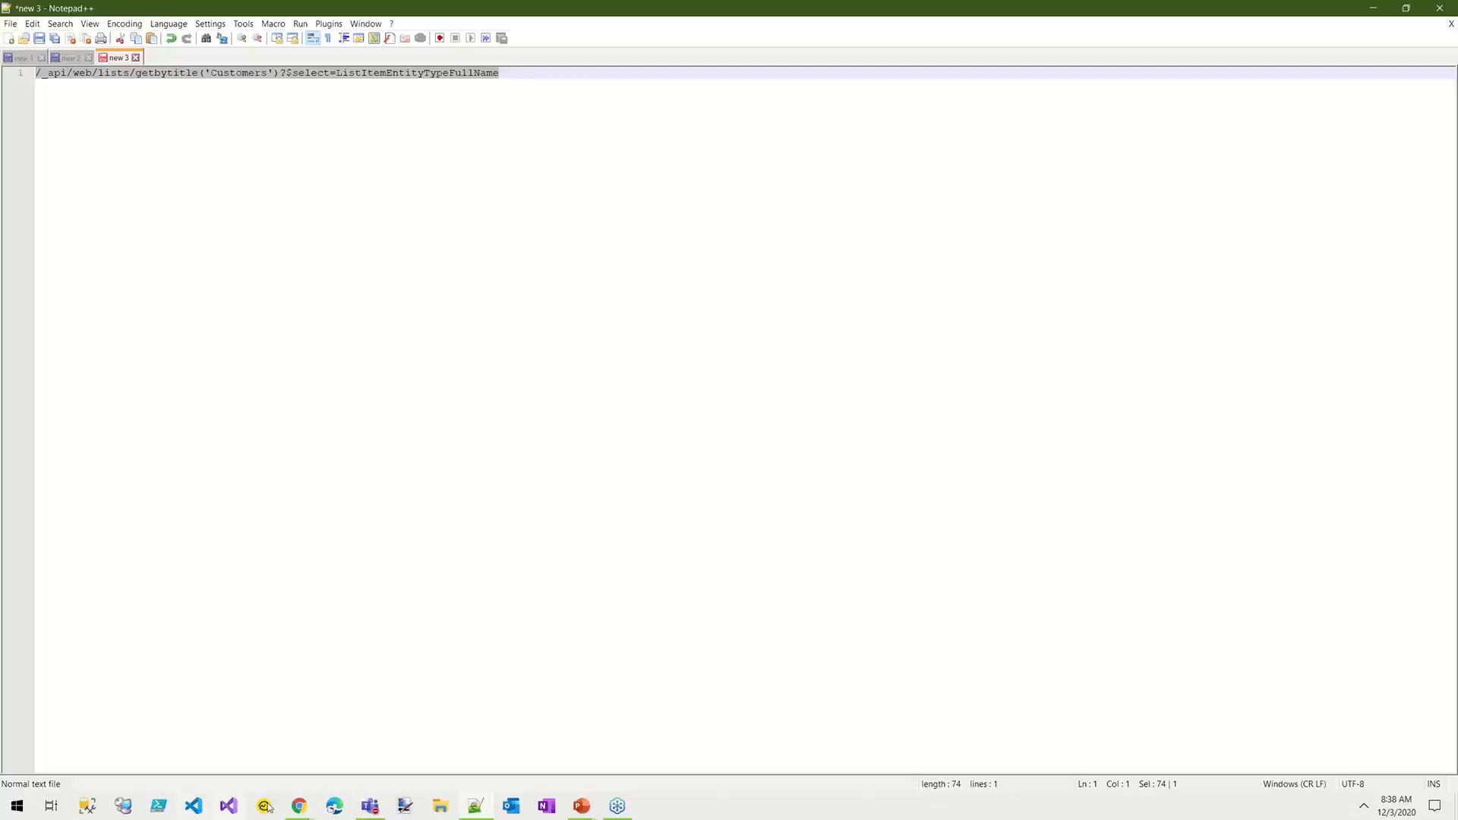
mouse_move(299, 815)
click(313, 723)
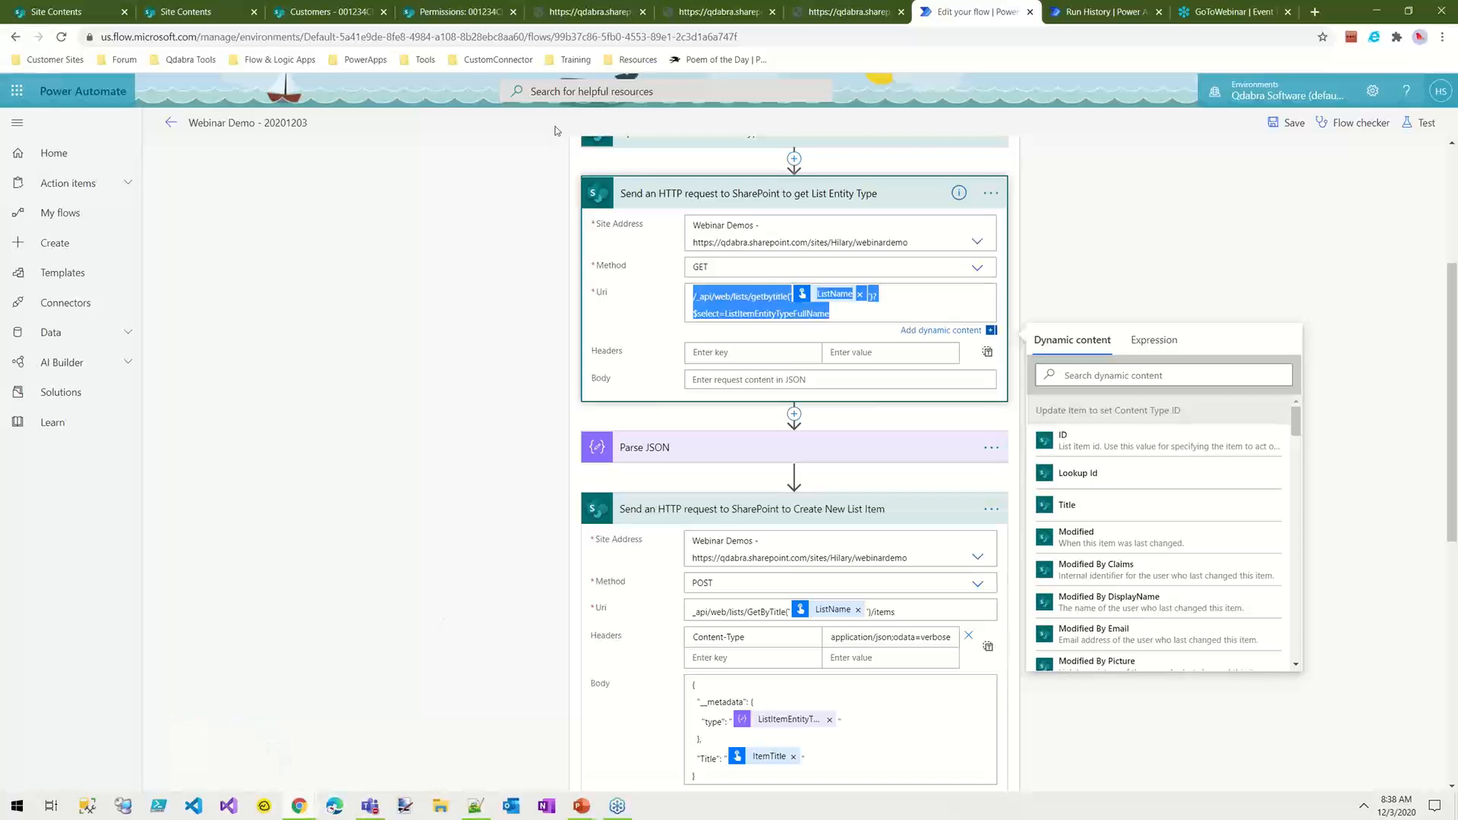
click(839, 12)
click(820, 33)
click(490, 38)
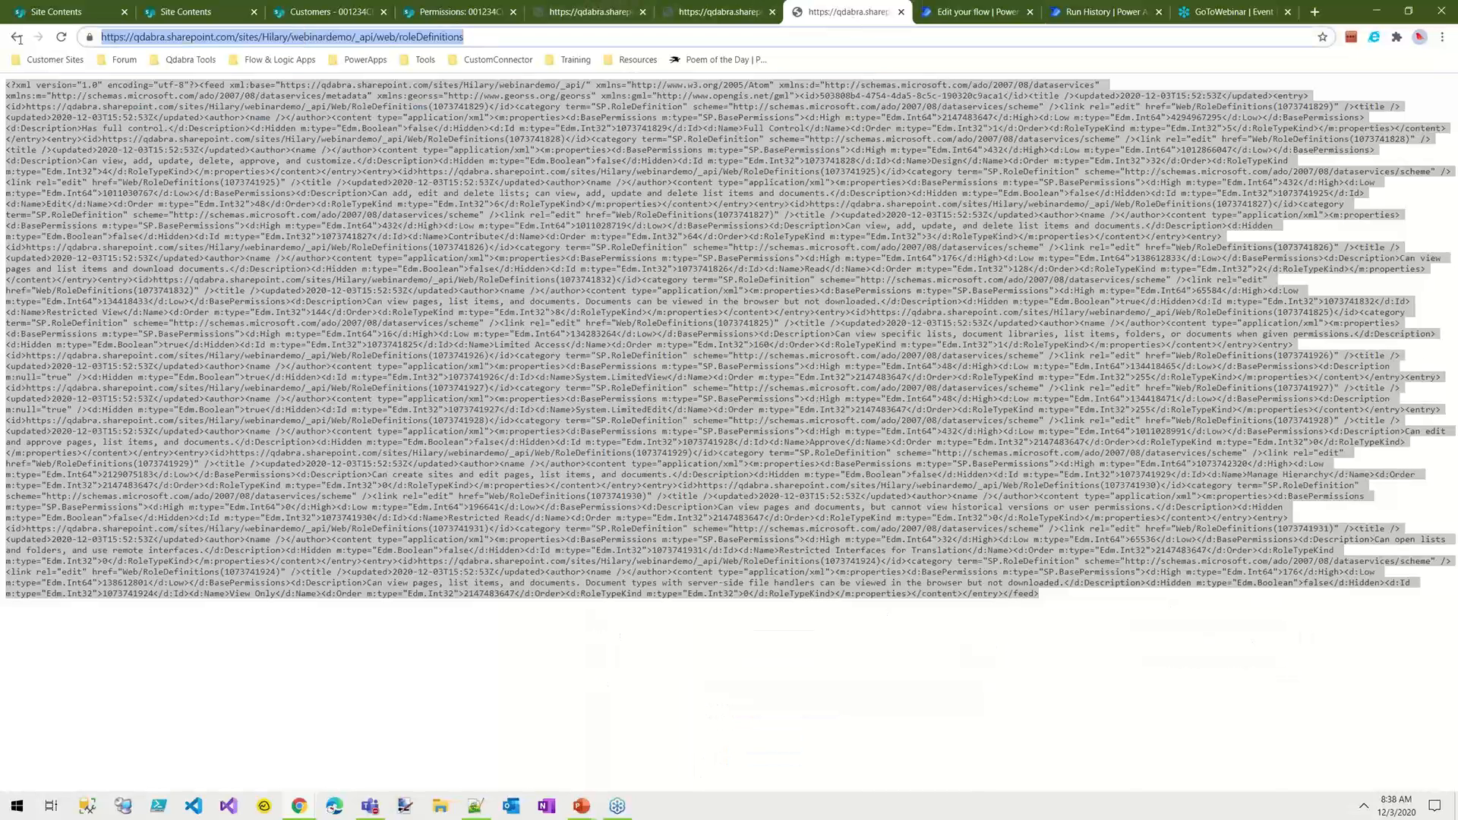
key(ctrl+v)
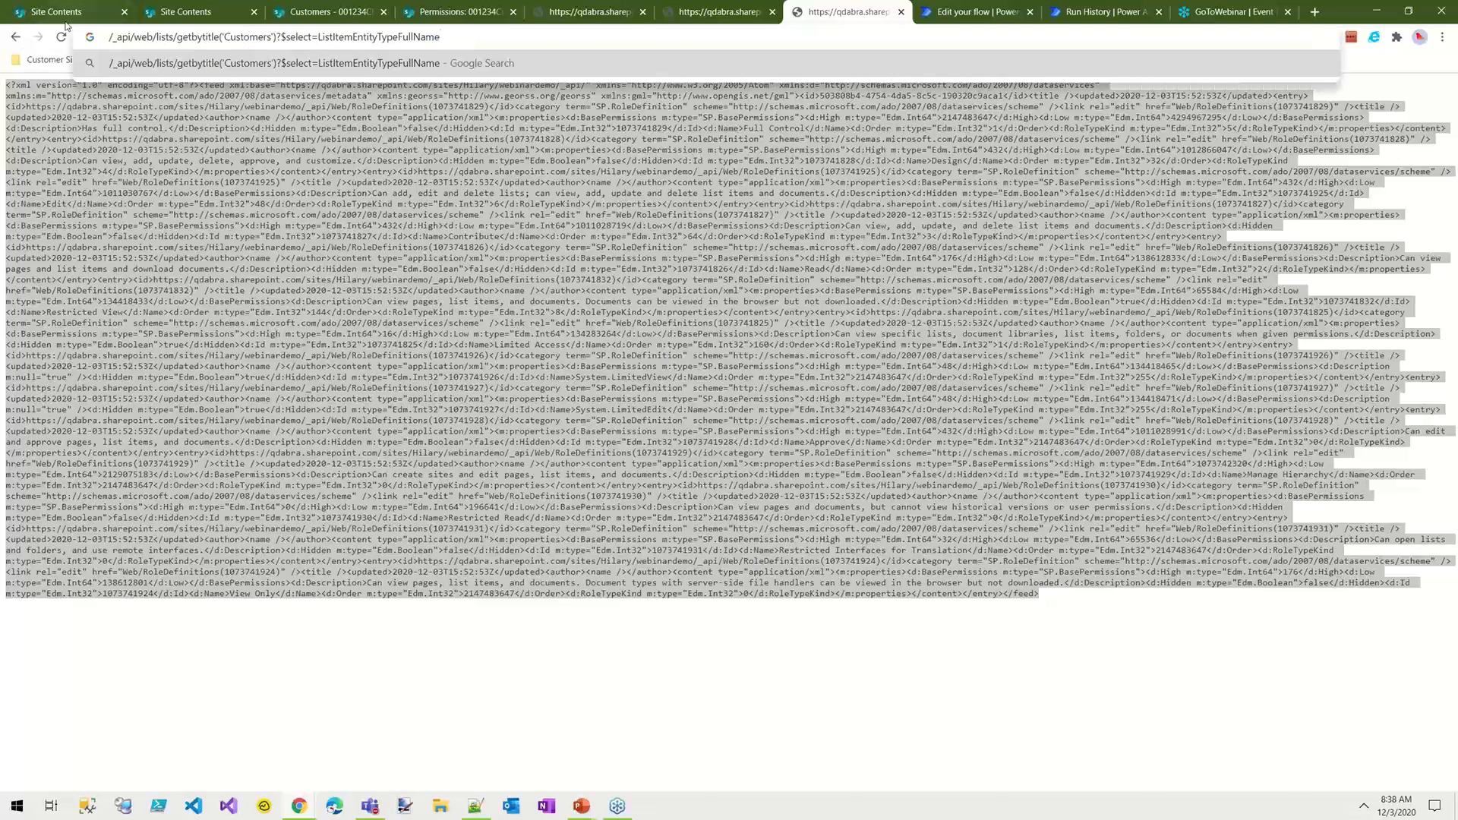
key(Return)
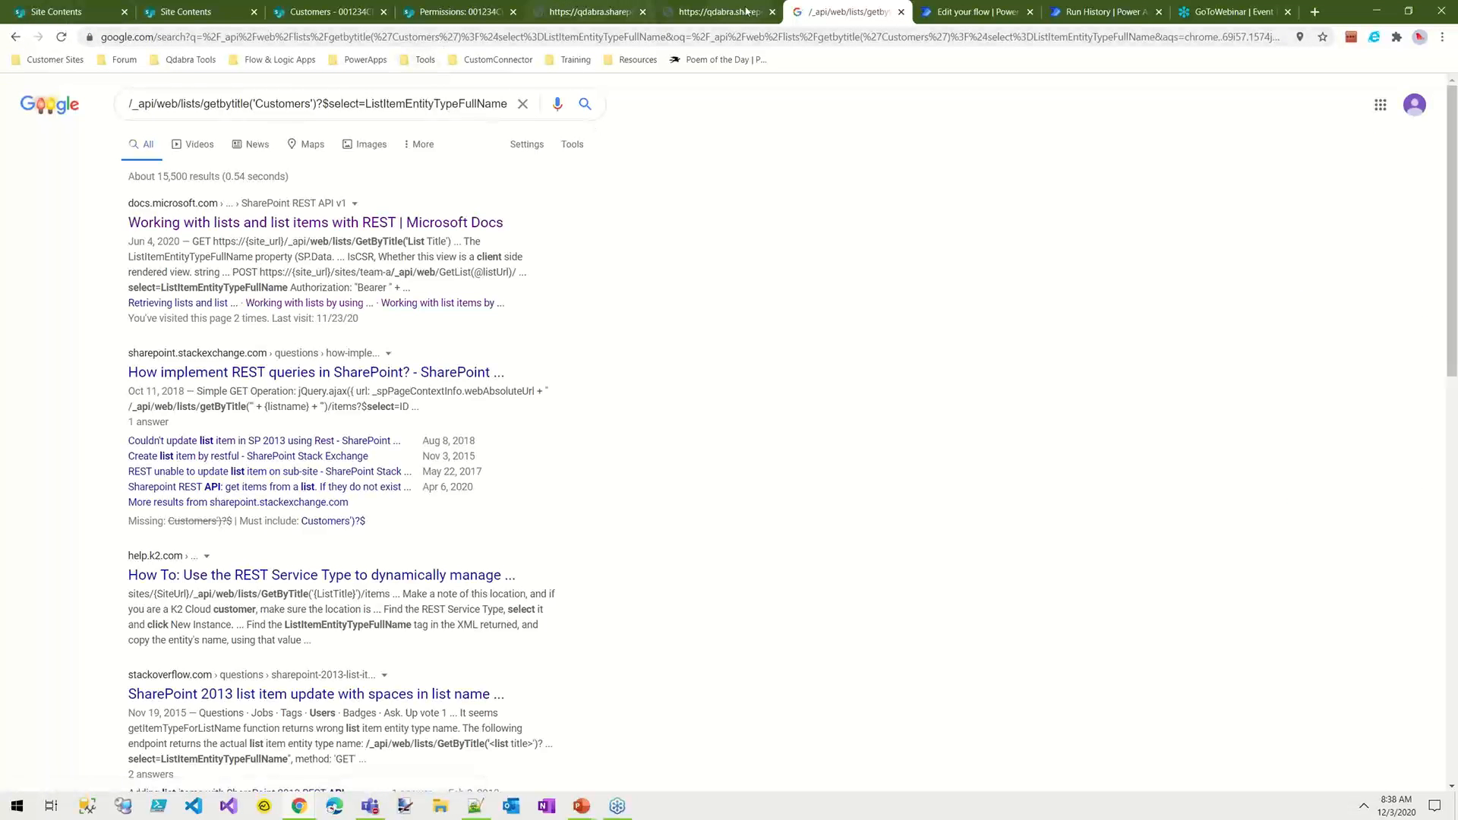
click(904, 13)
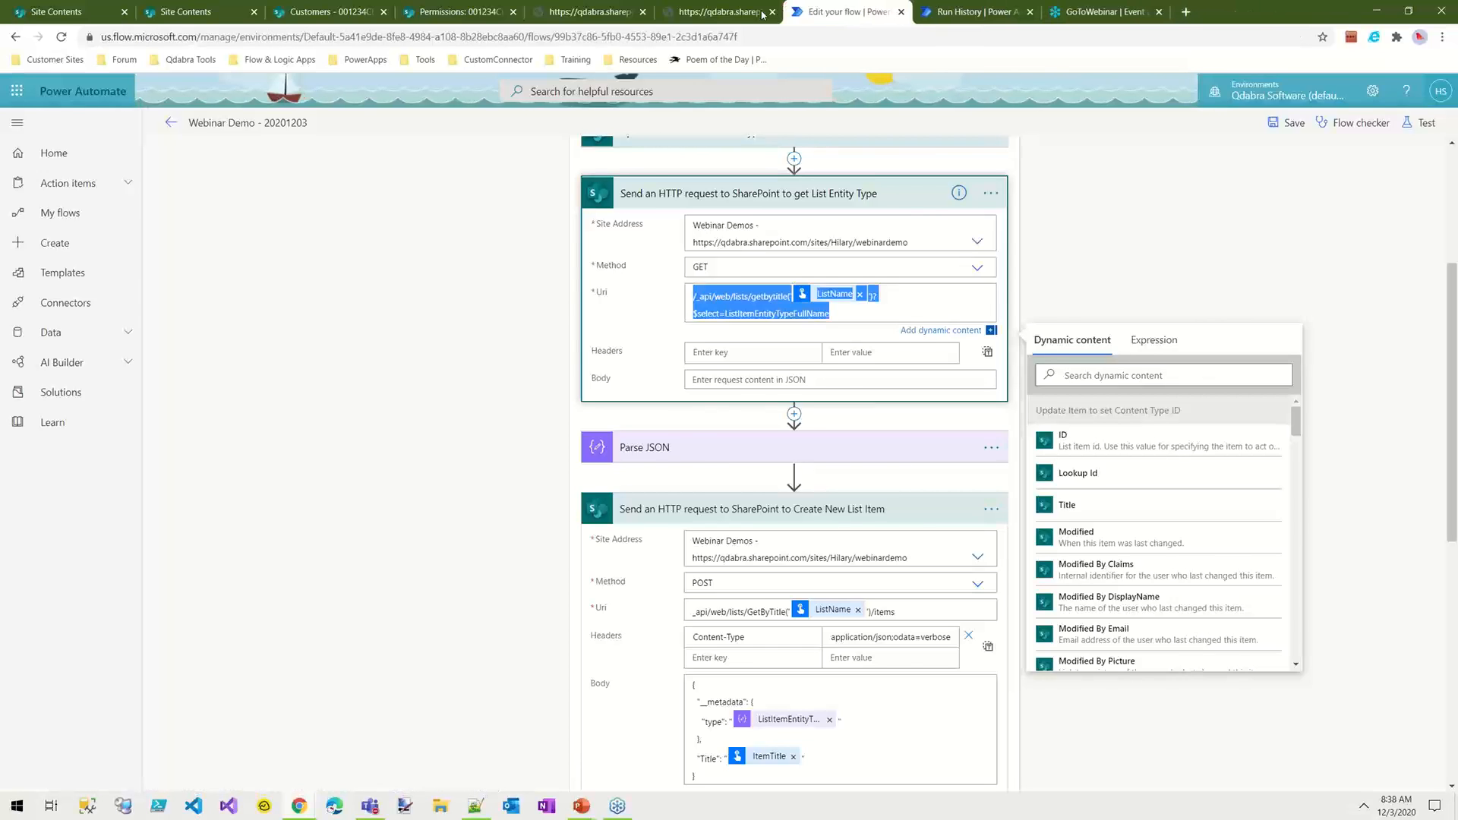
Step: In the site groups API tab, load the webinardemo site's _api/web/lists/getbytitle('Customers')?$select=ListItemEntityTypeFullName address and highlight the returned entity type name
click(728, 7)
drag(671, 37, 341, 34)
text(/)
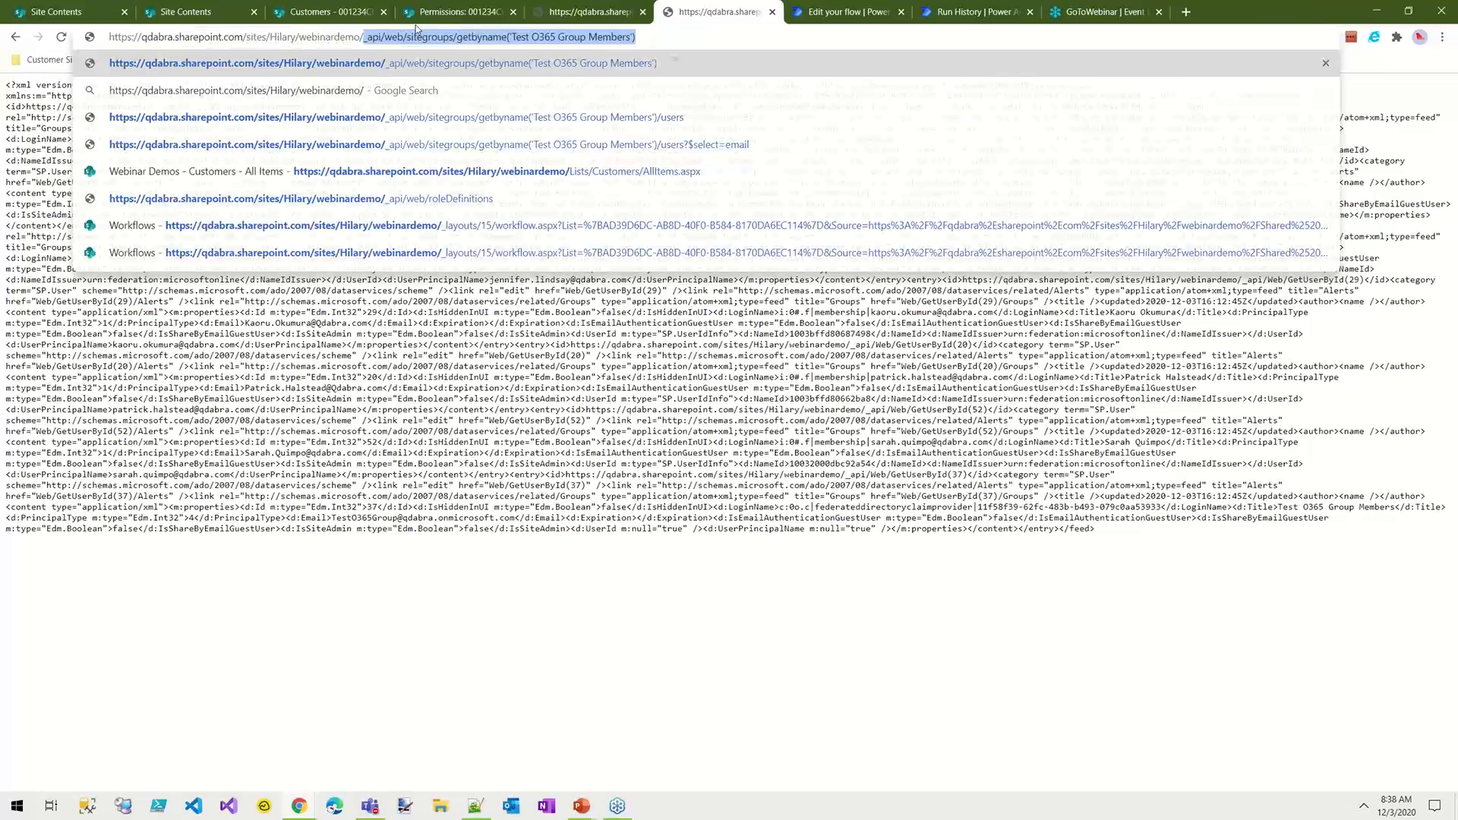
key(ctrl+v)
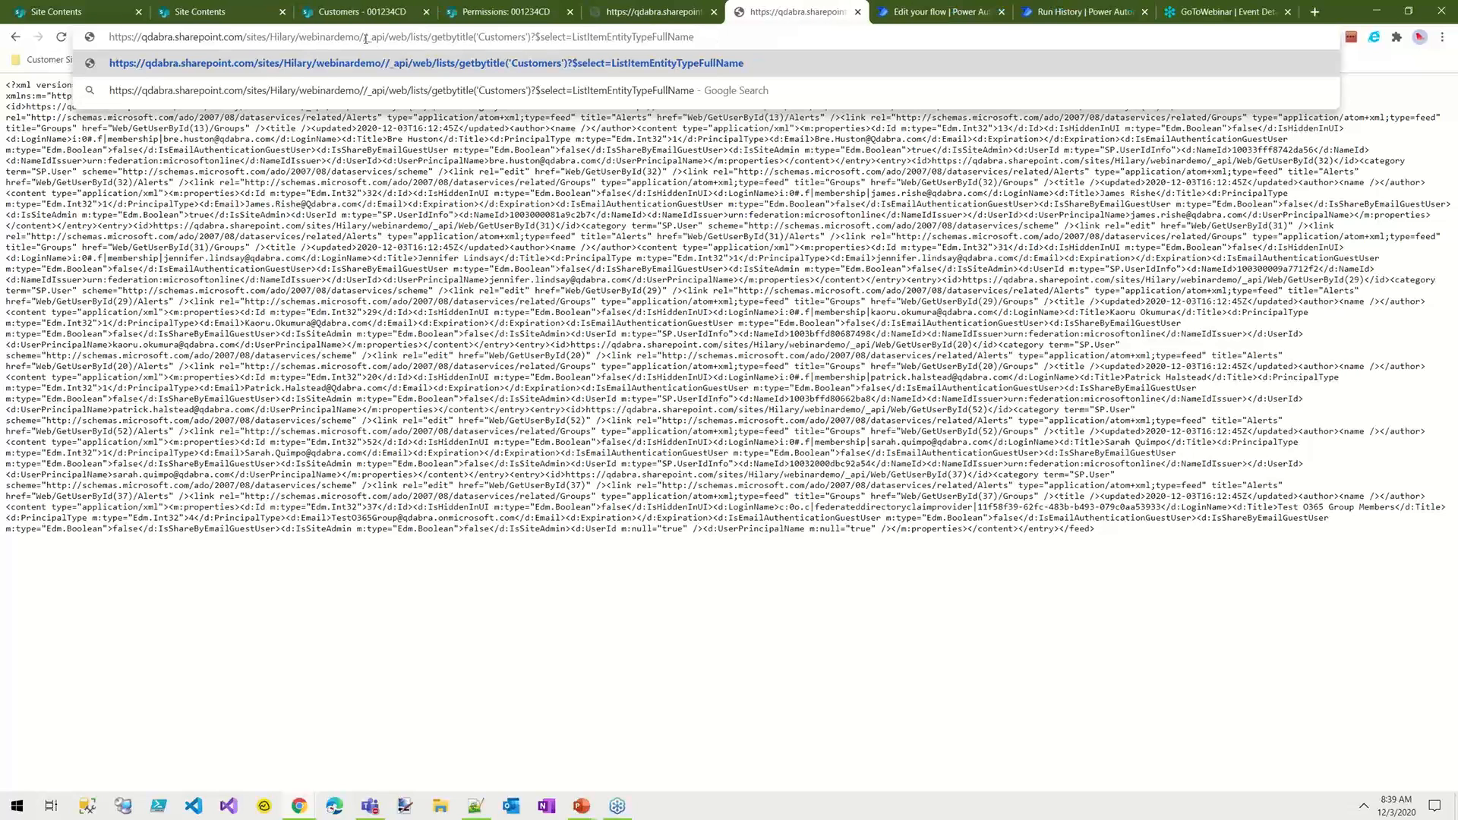
key(BackSpace)
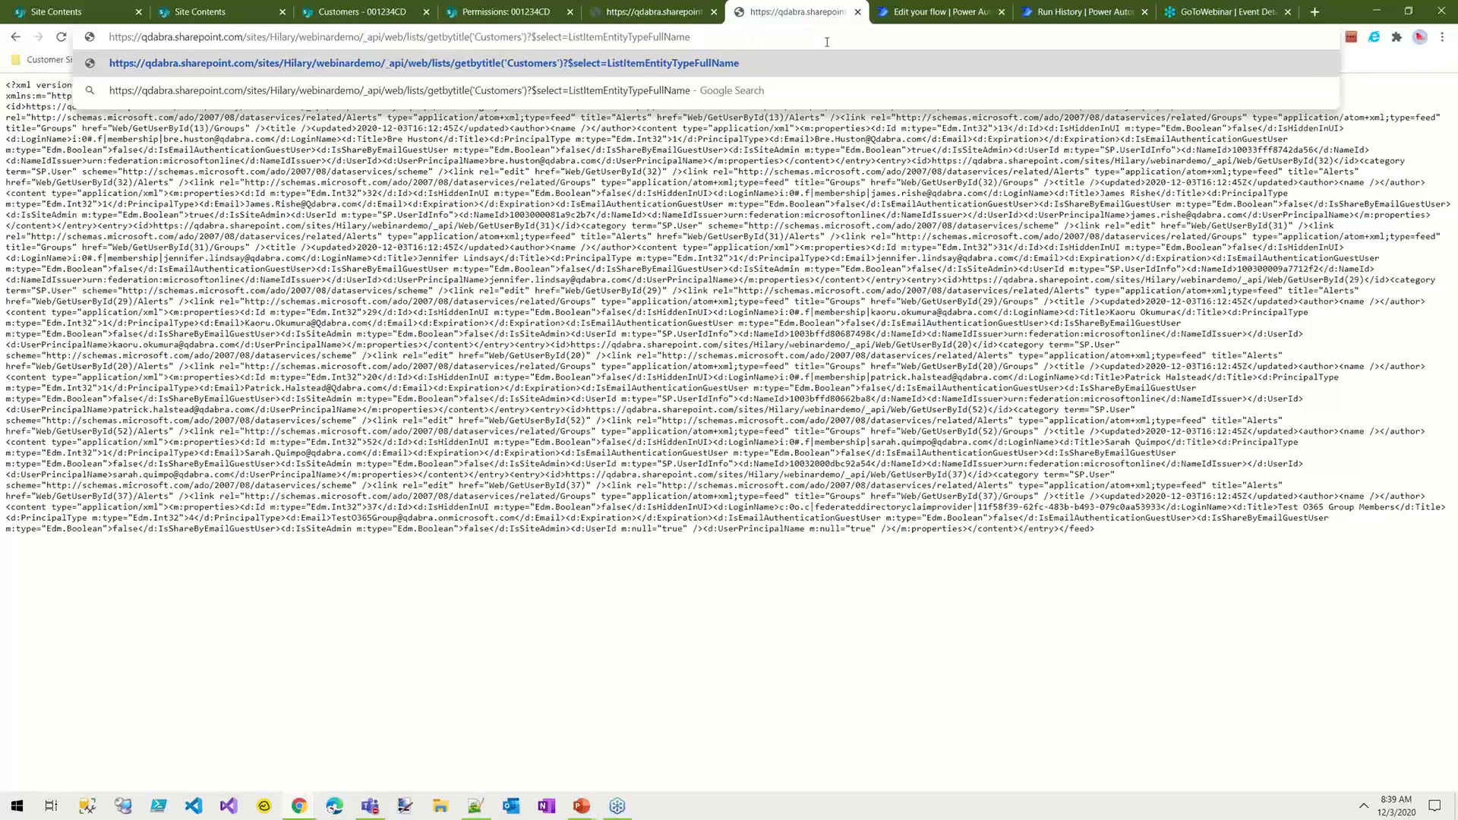
key(Return)
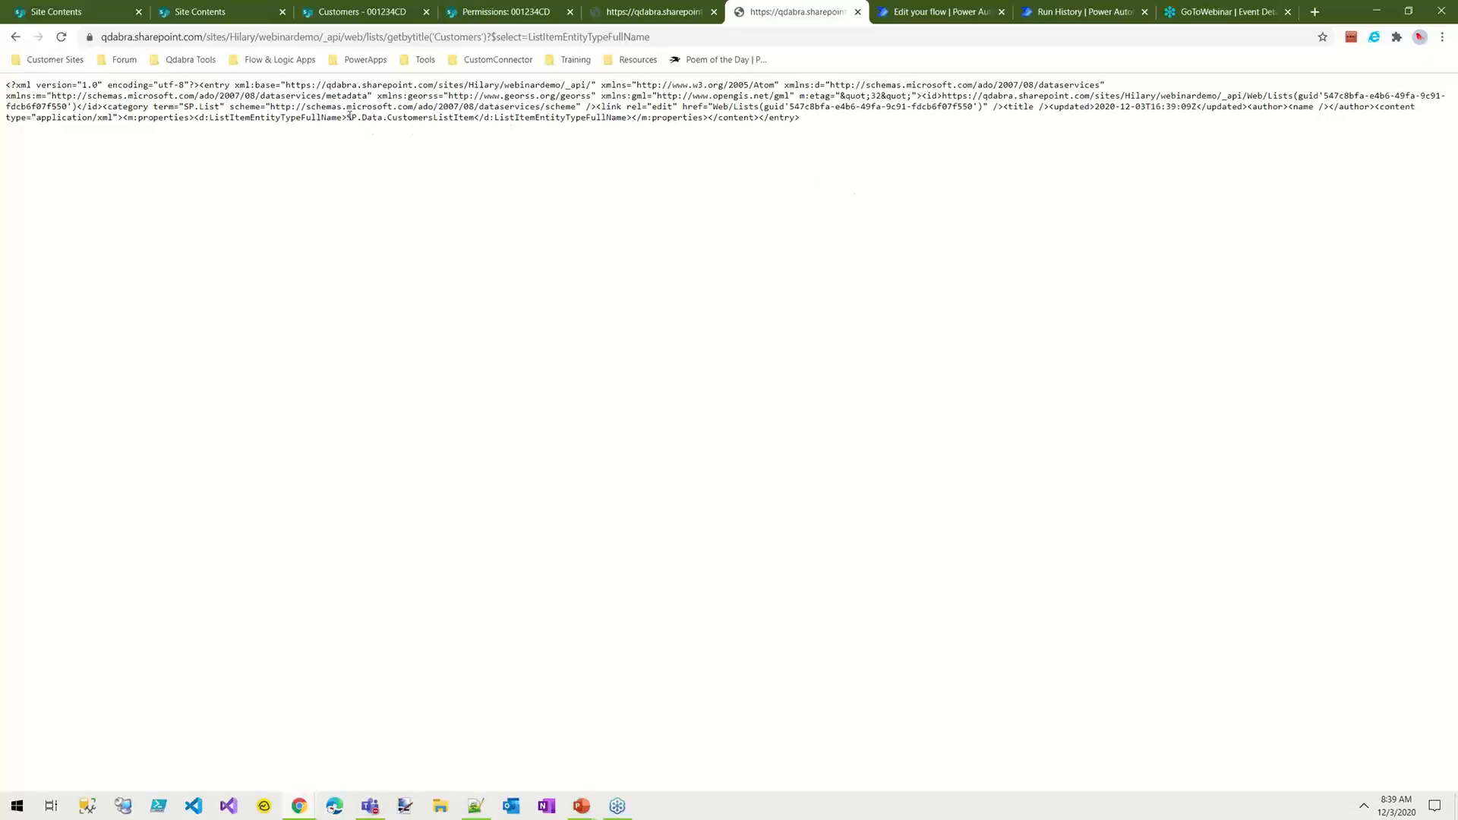
drag(349, 118, 473, 128)
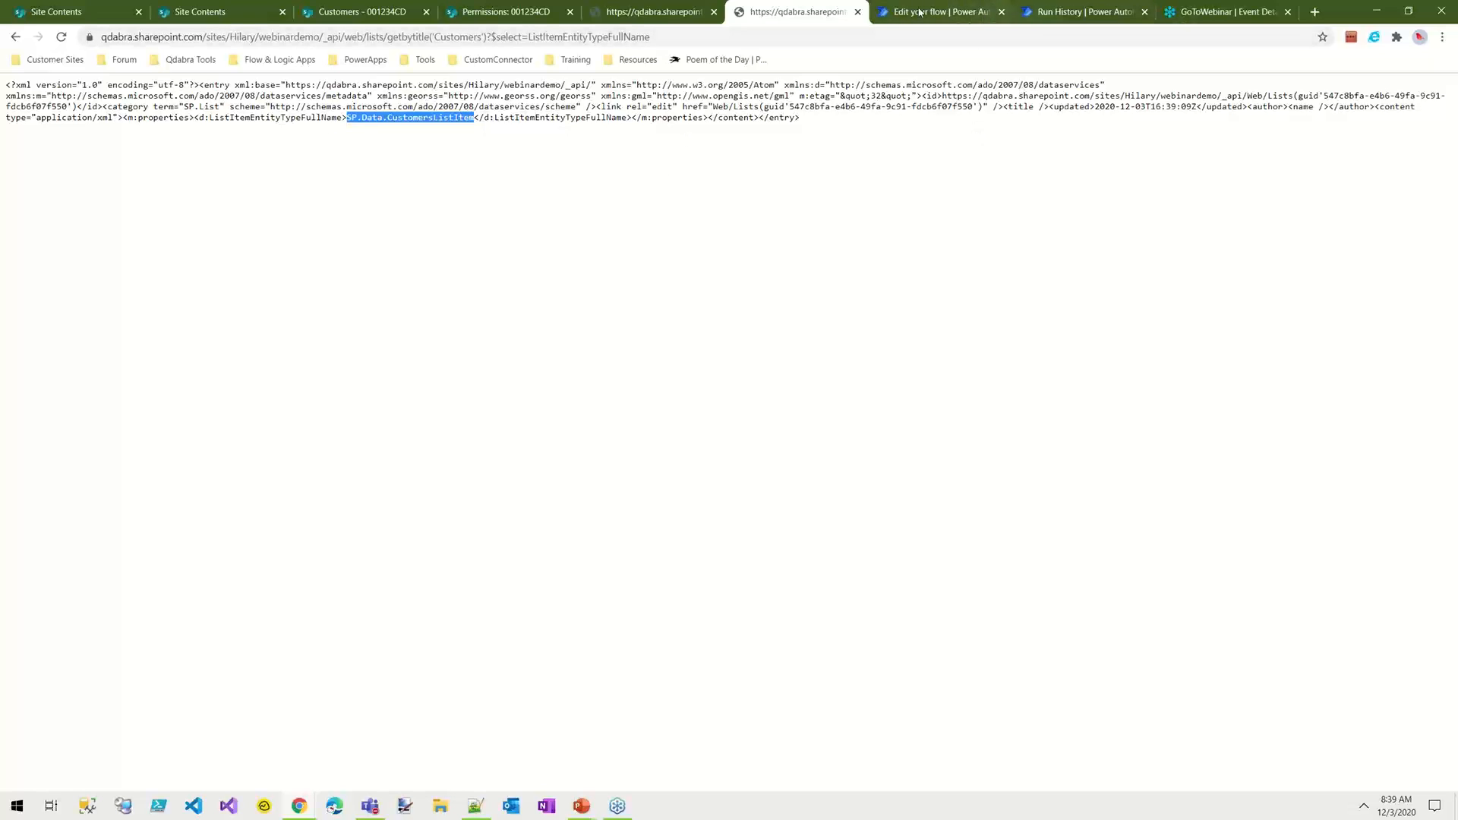
Step: Return to the flow editor and expand the Parse JSON action to inspect its content and schema
click(966, 18)
click(323, 428)
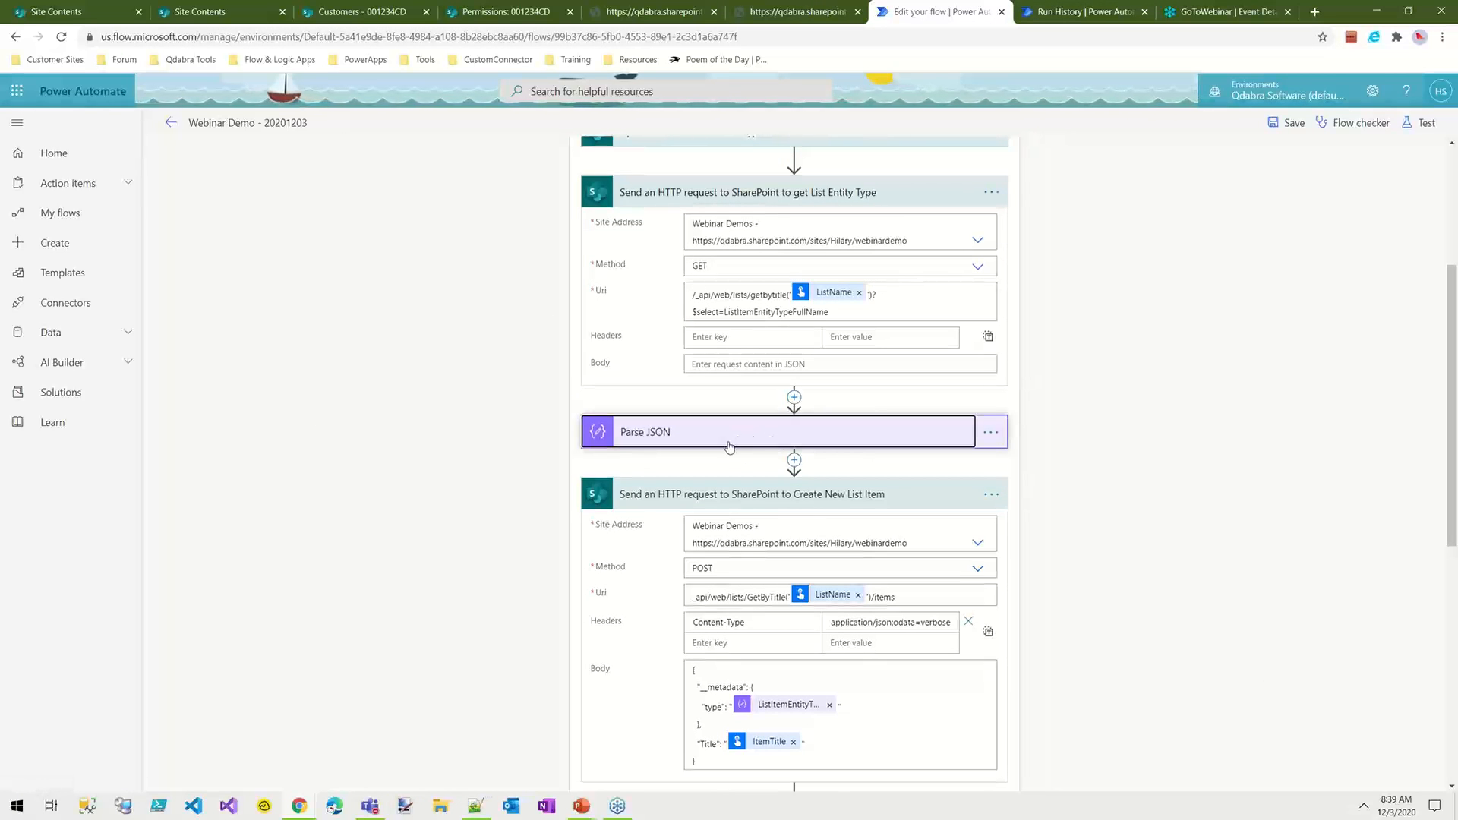
click(790, 442)
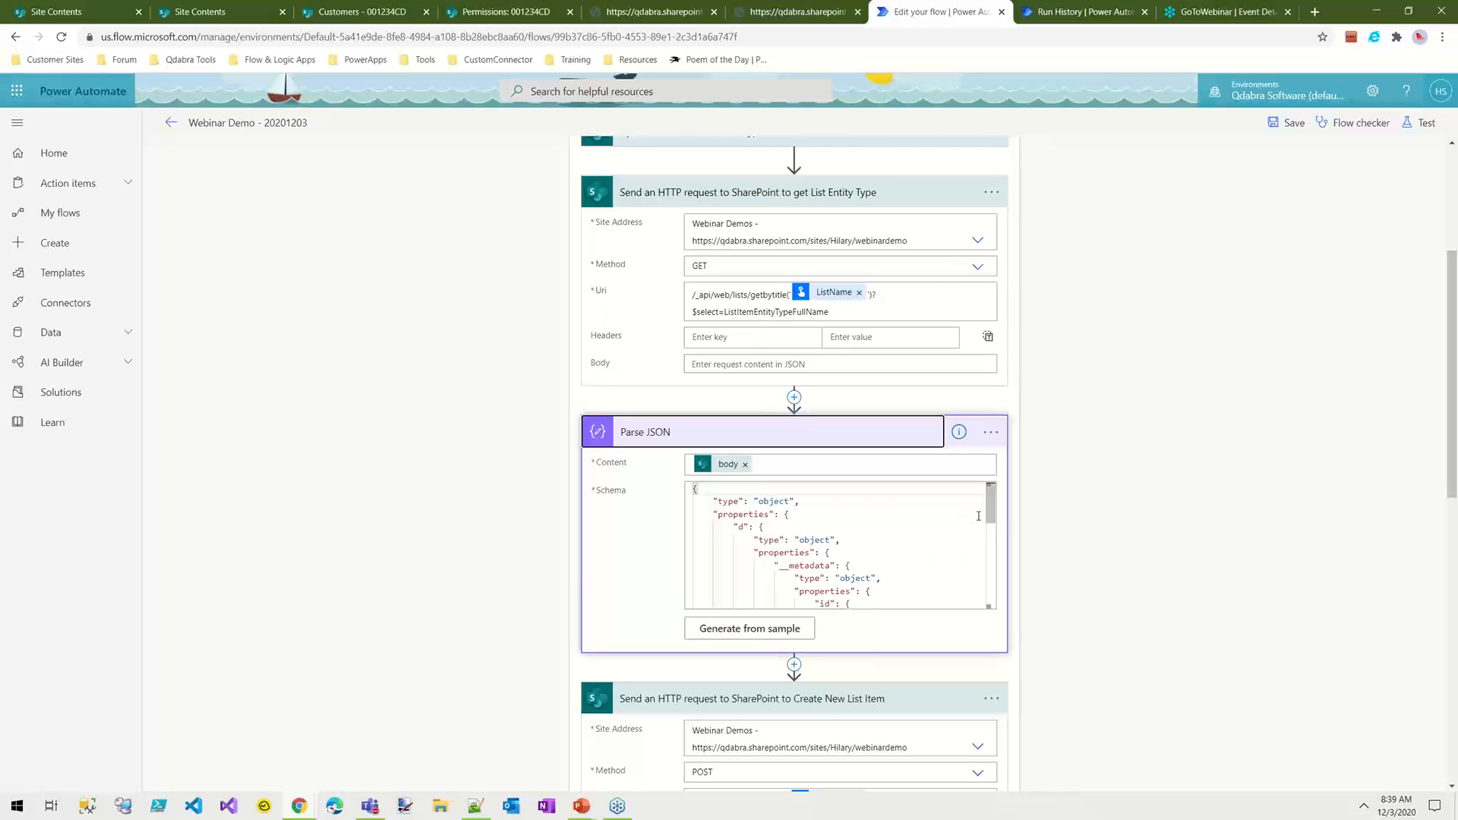
Step: Locate the ListItemEntityTypeFullName property at the end of the Parse JSON schema and collapse that action
drag(991, 505, 986, 596)
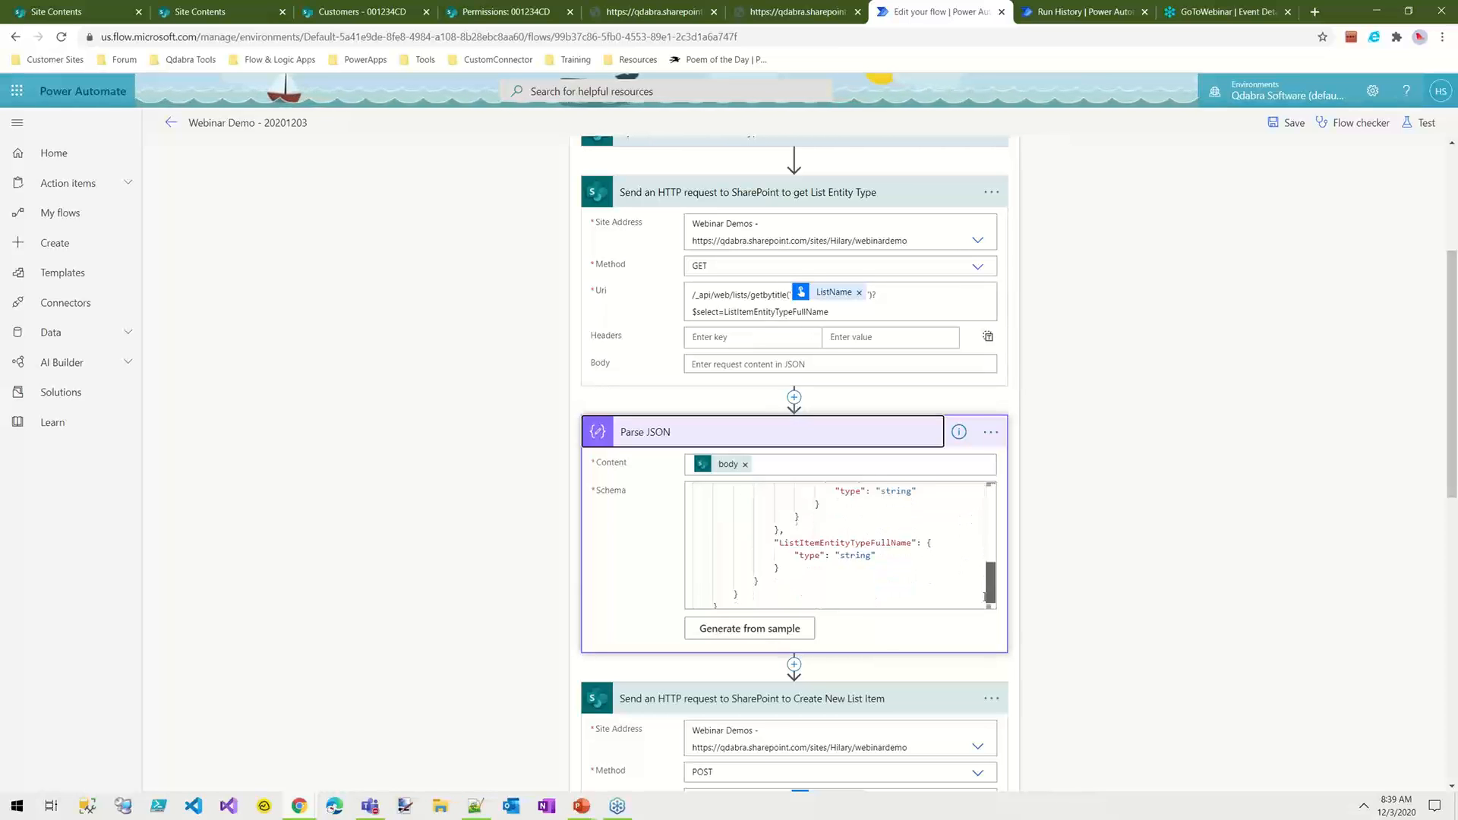
click(820, 536)
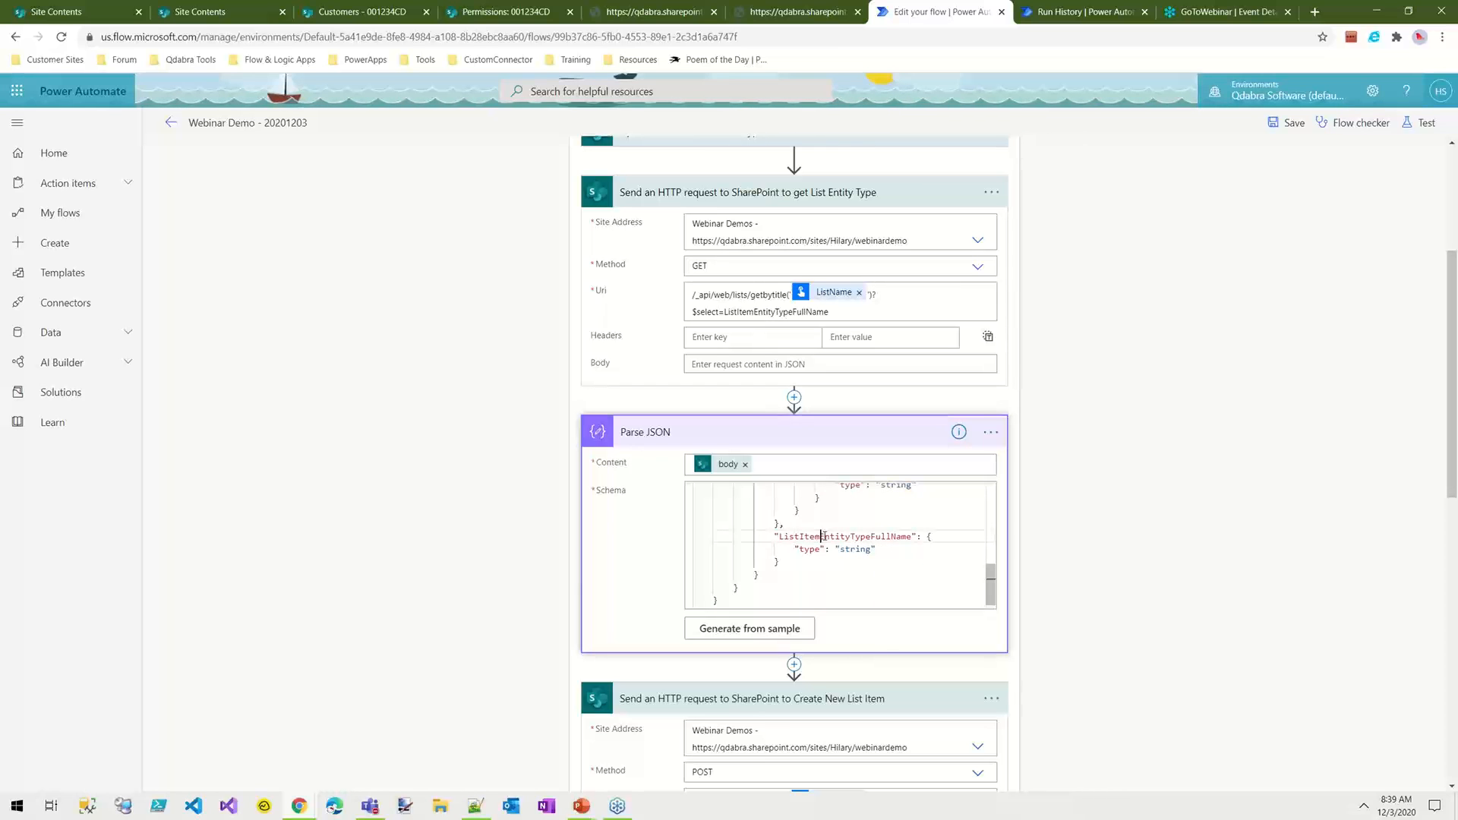
click(747, 430)
Step: Expand the Update a List Item - Hyperlink request and examine the Company_x0020_Website object in its body, including the SP.FieldUrlValue type
scroll(716, 614, down, 2)
scroll(716, 614, down, 1)
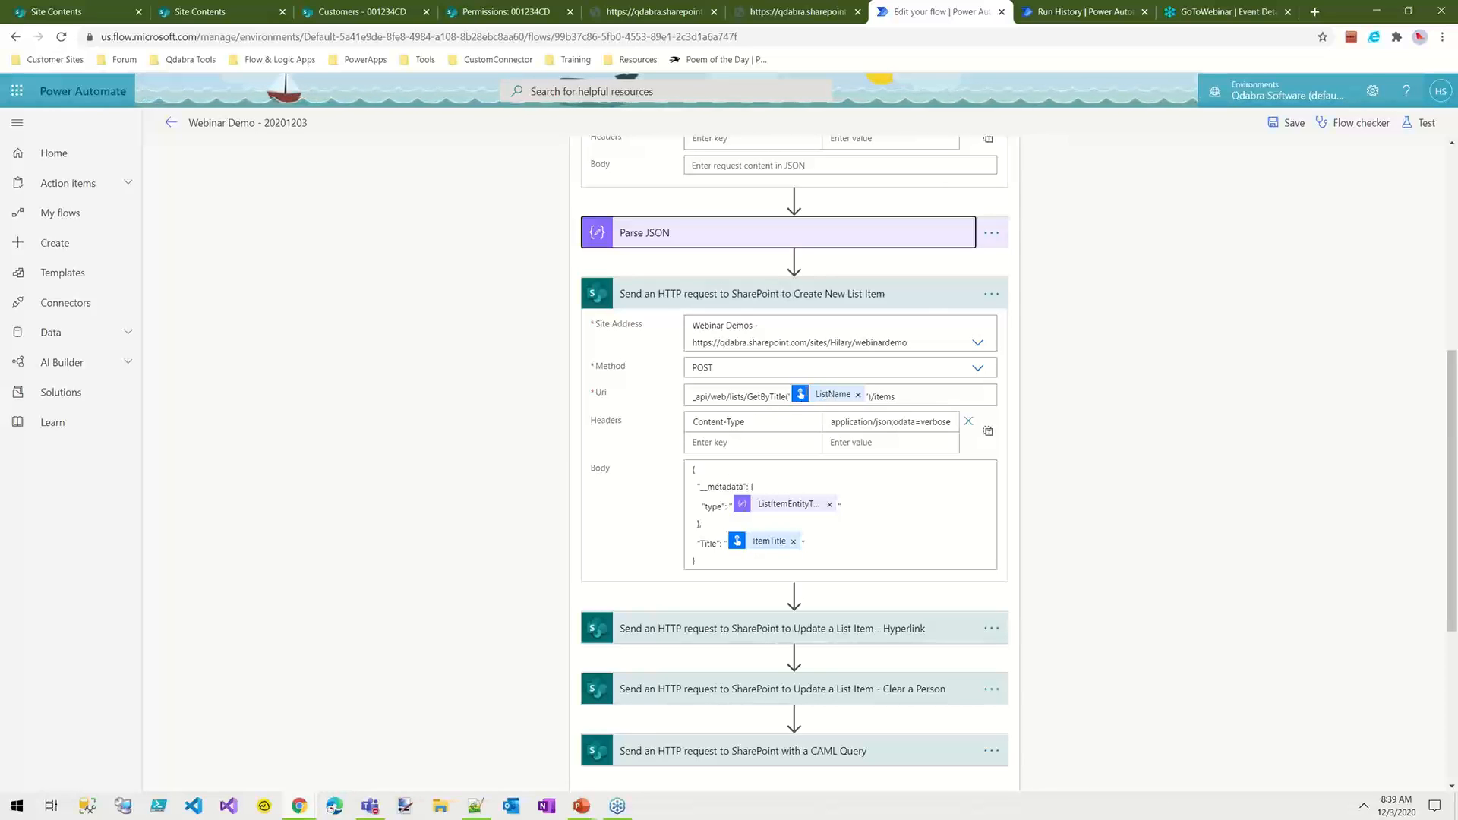
click(733, 293)
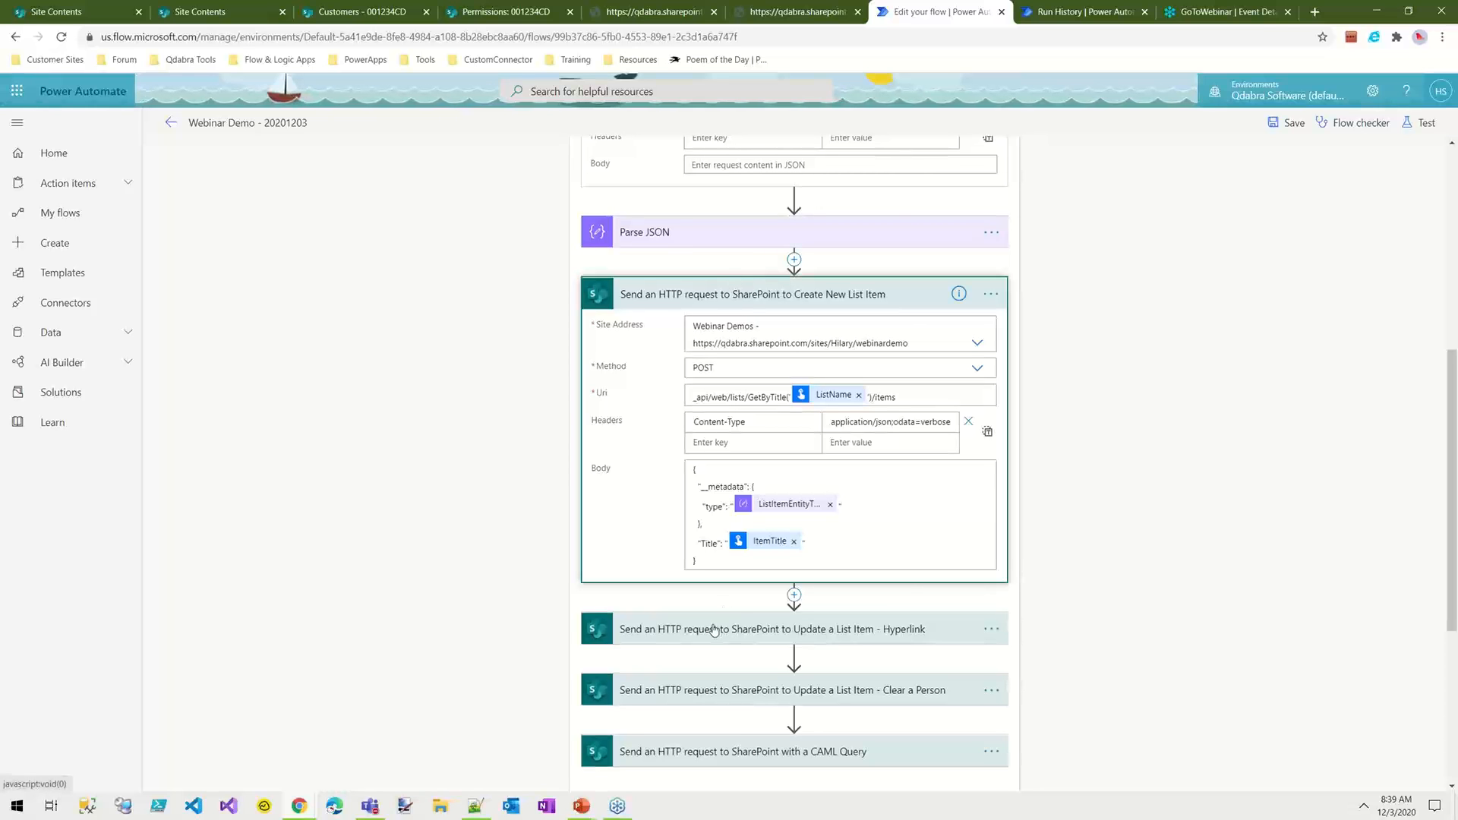
click(742, 627)
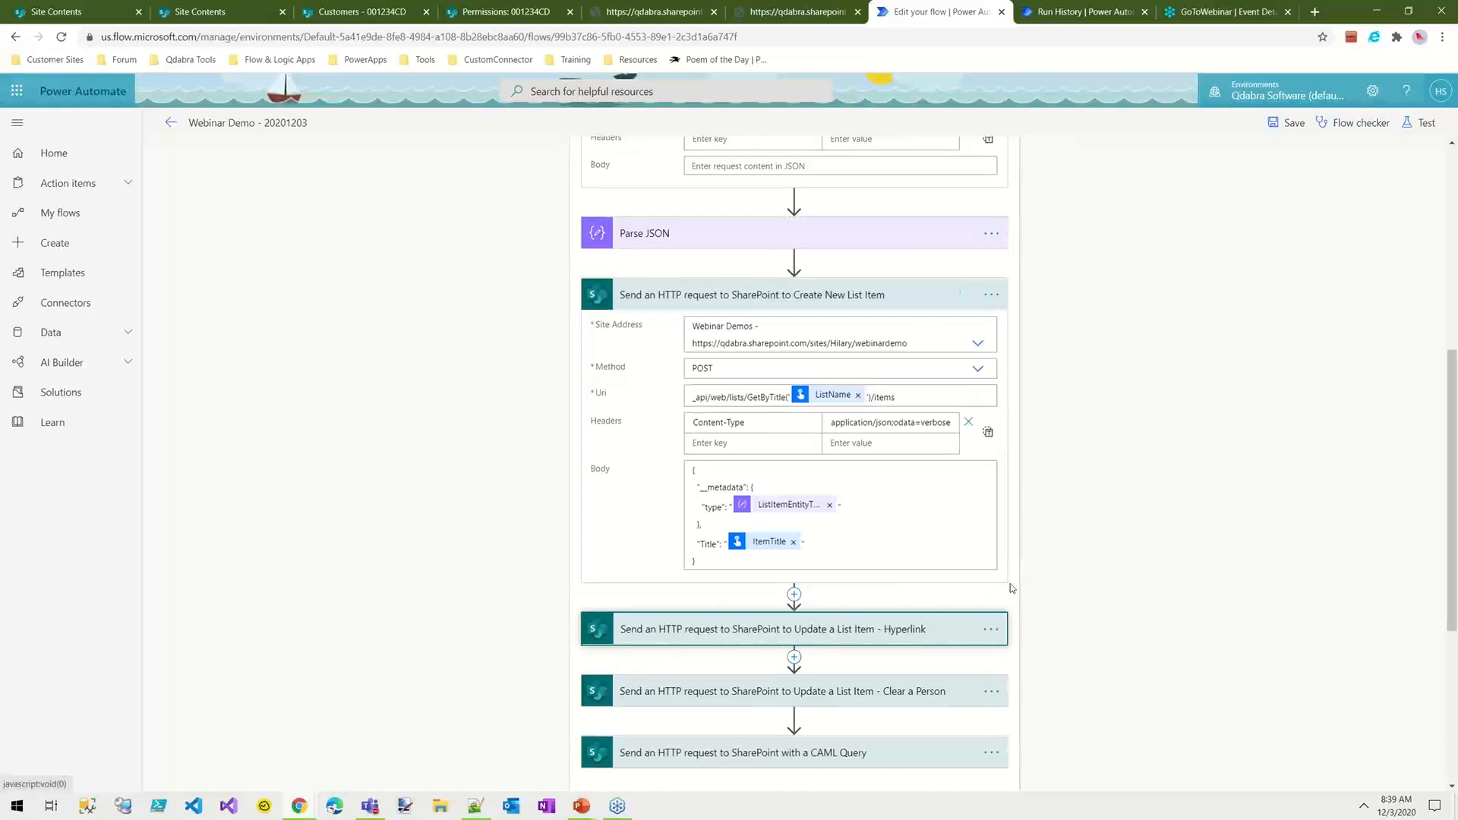
scroll(766, 387, down, 7)
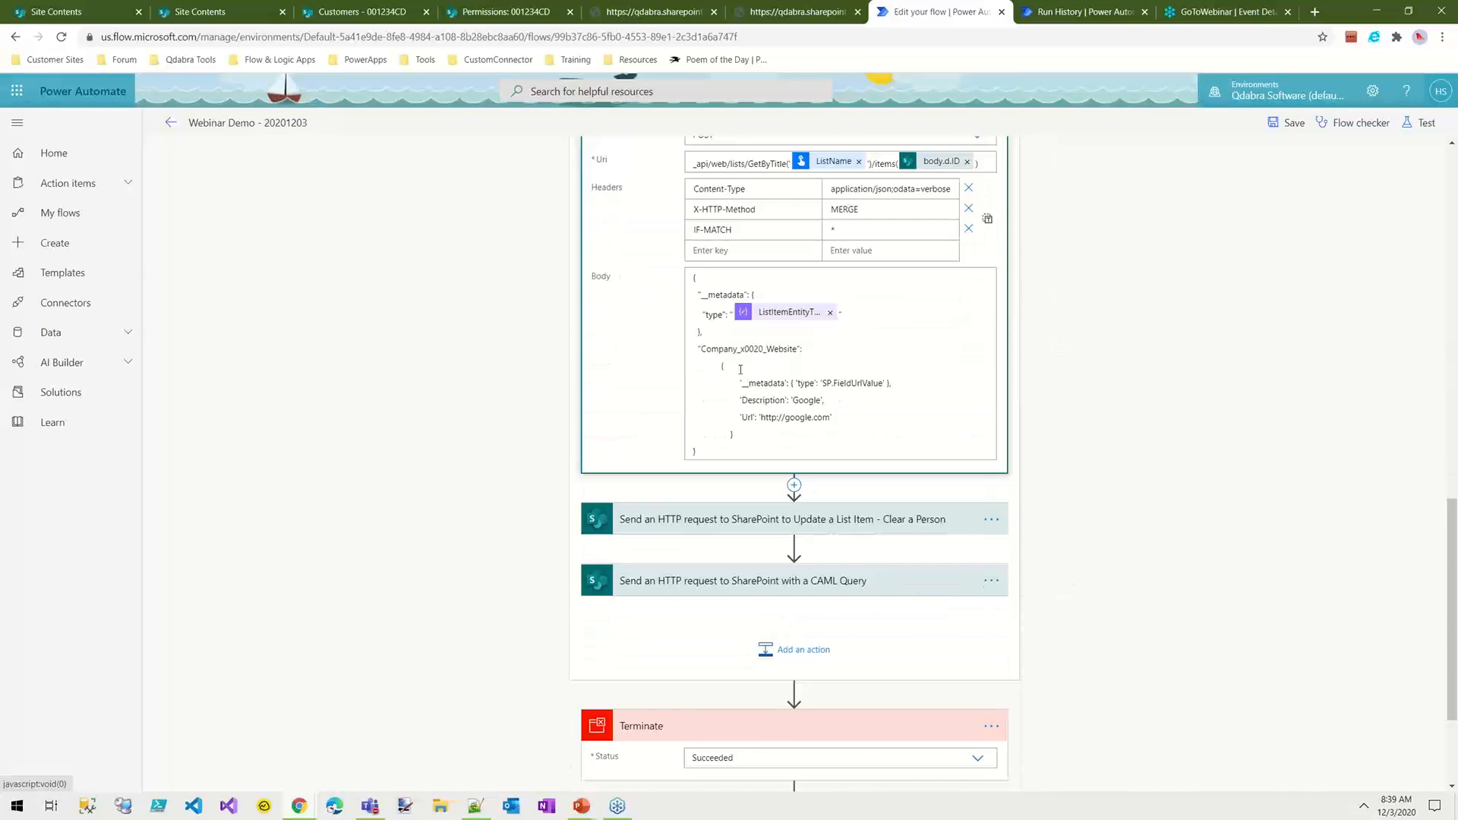
click(817, 383)
drag(875, 382, 883, 388)
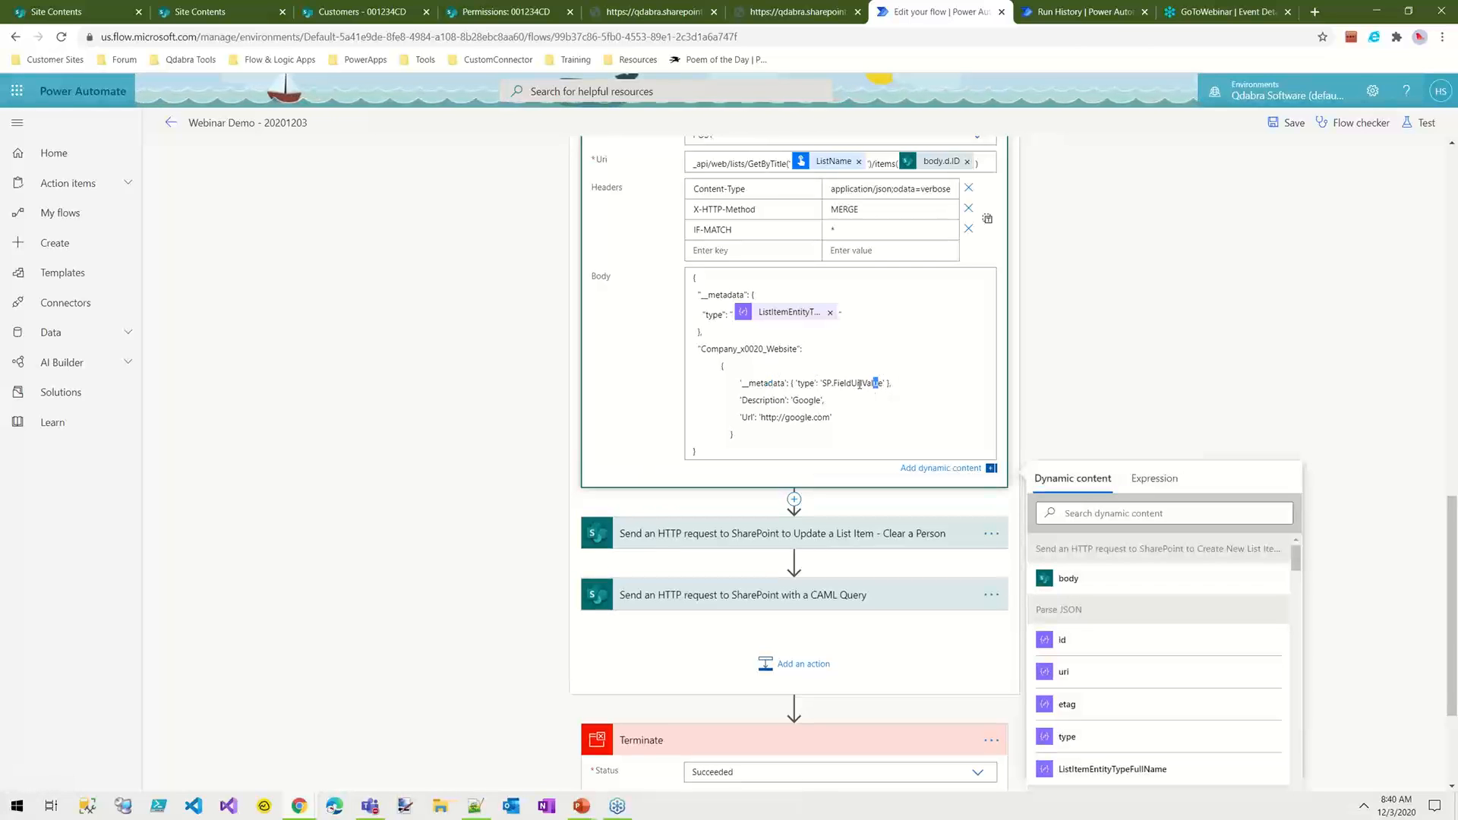
click(757, 400)
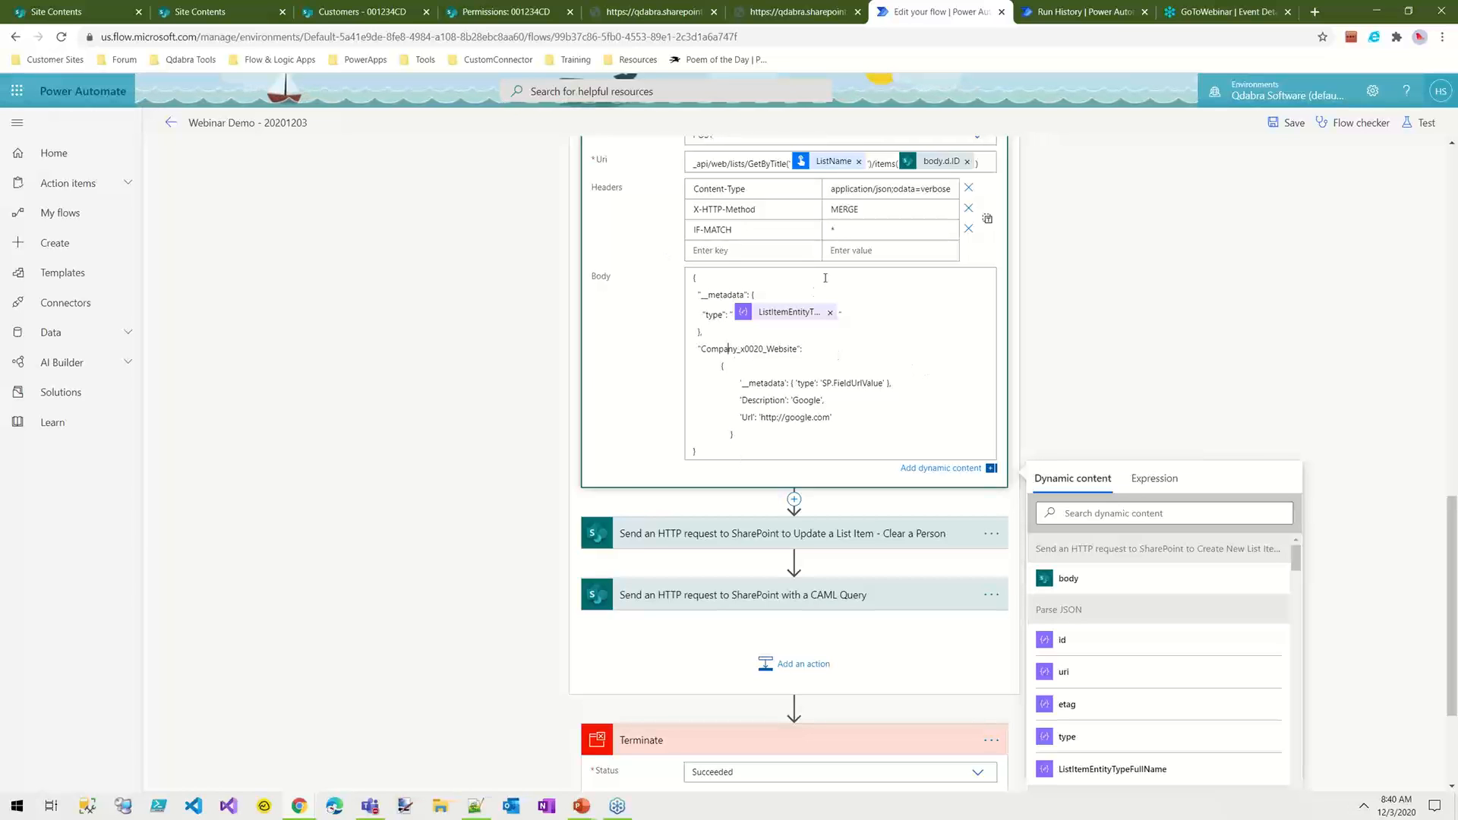
Step: View the Hyperlink request's headers as JSON text, highlight the whole block and return to the key-value layout
scroll(527, 331, up, 2)
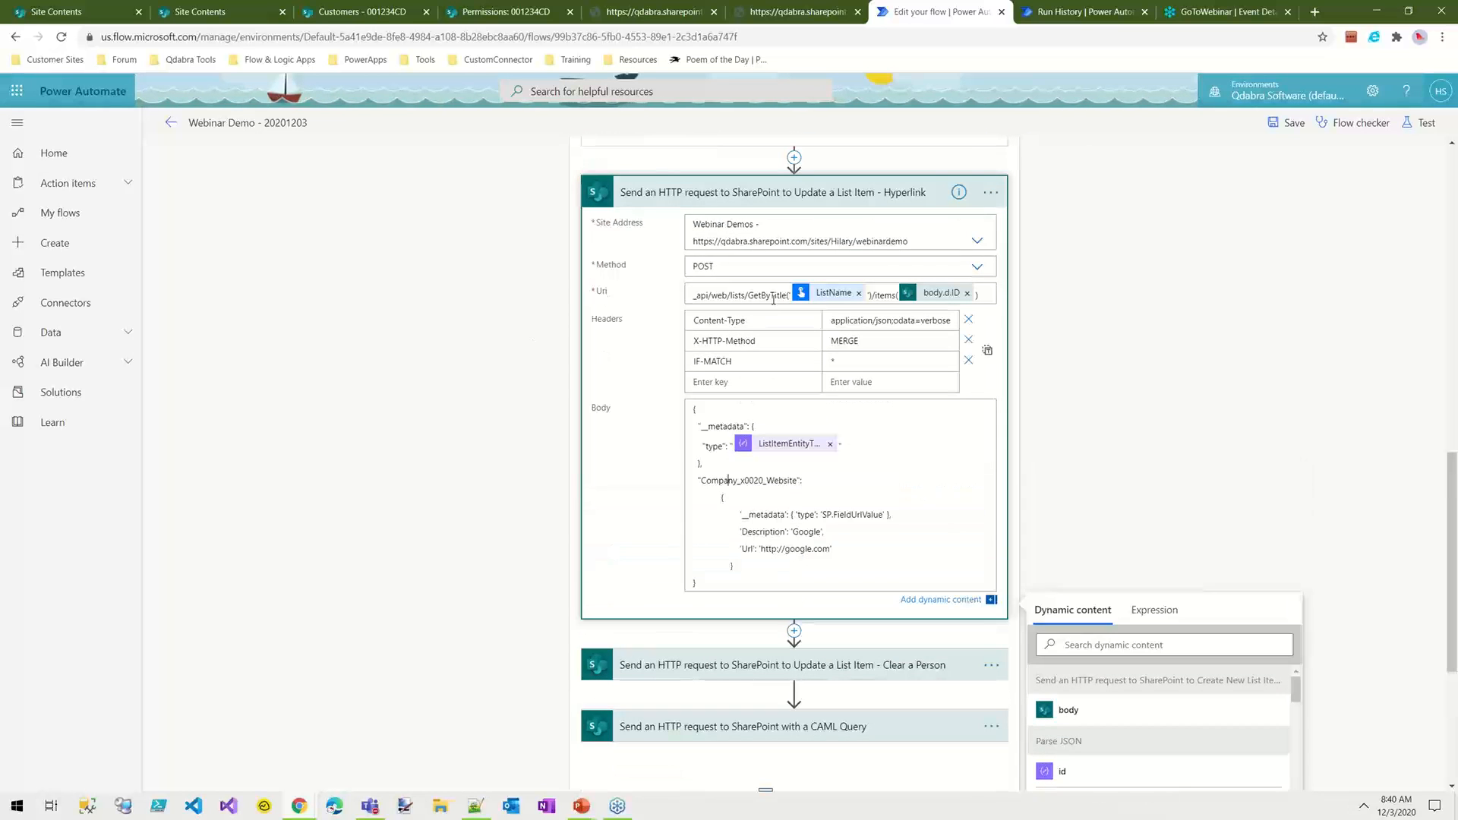
click(861, 325)
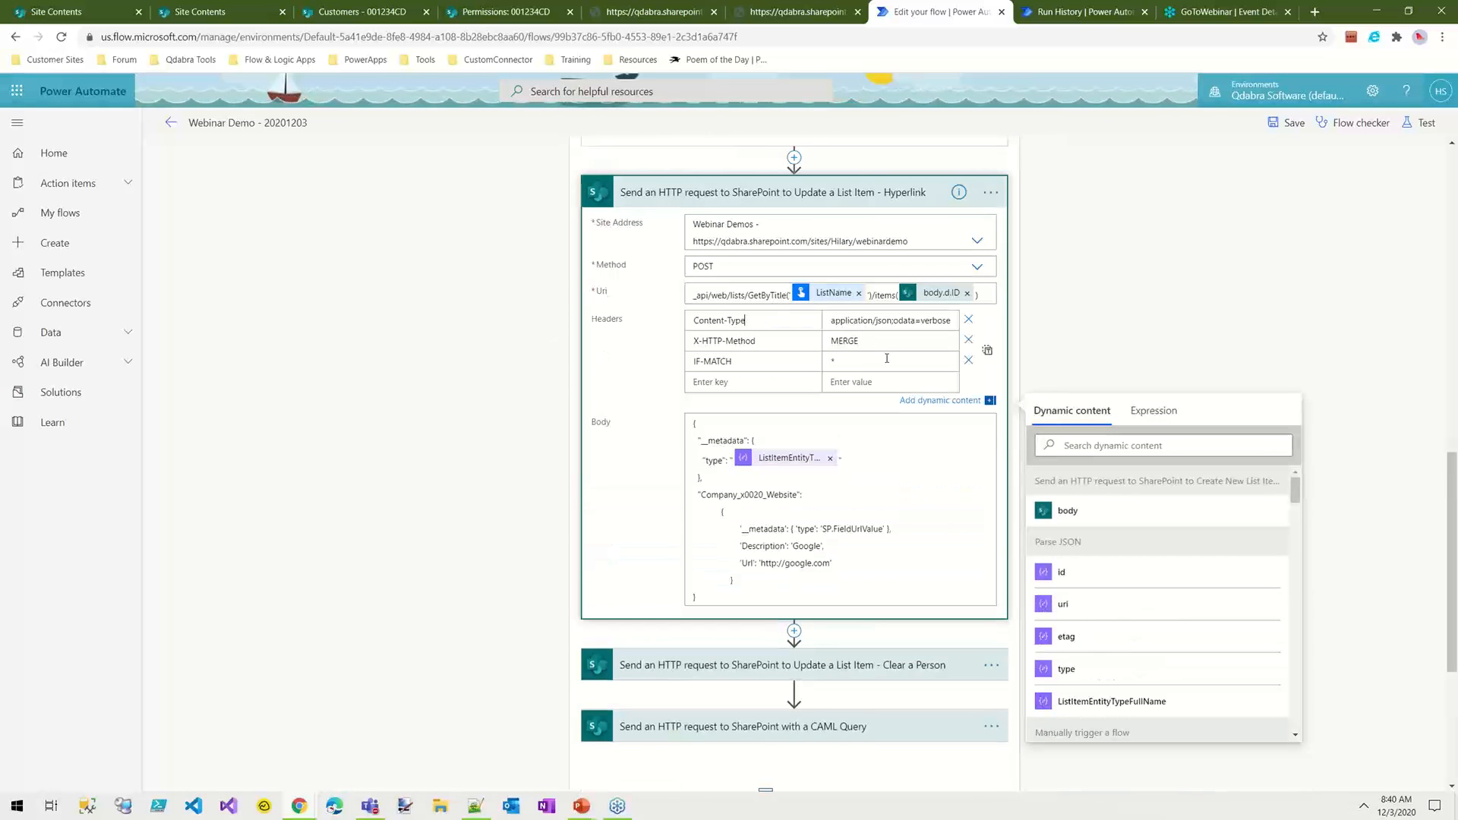
click(987, 353)
click(987, 354)
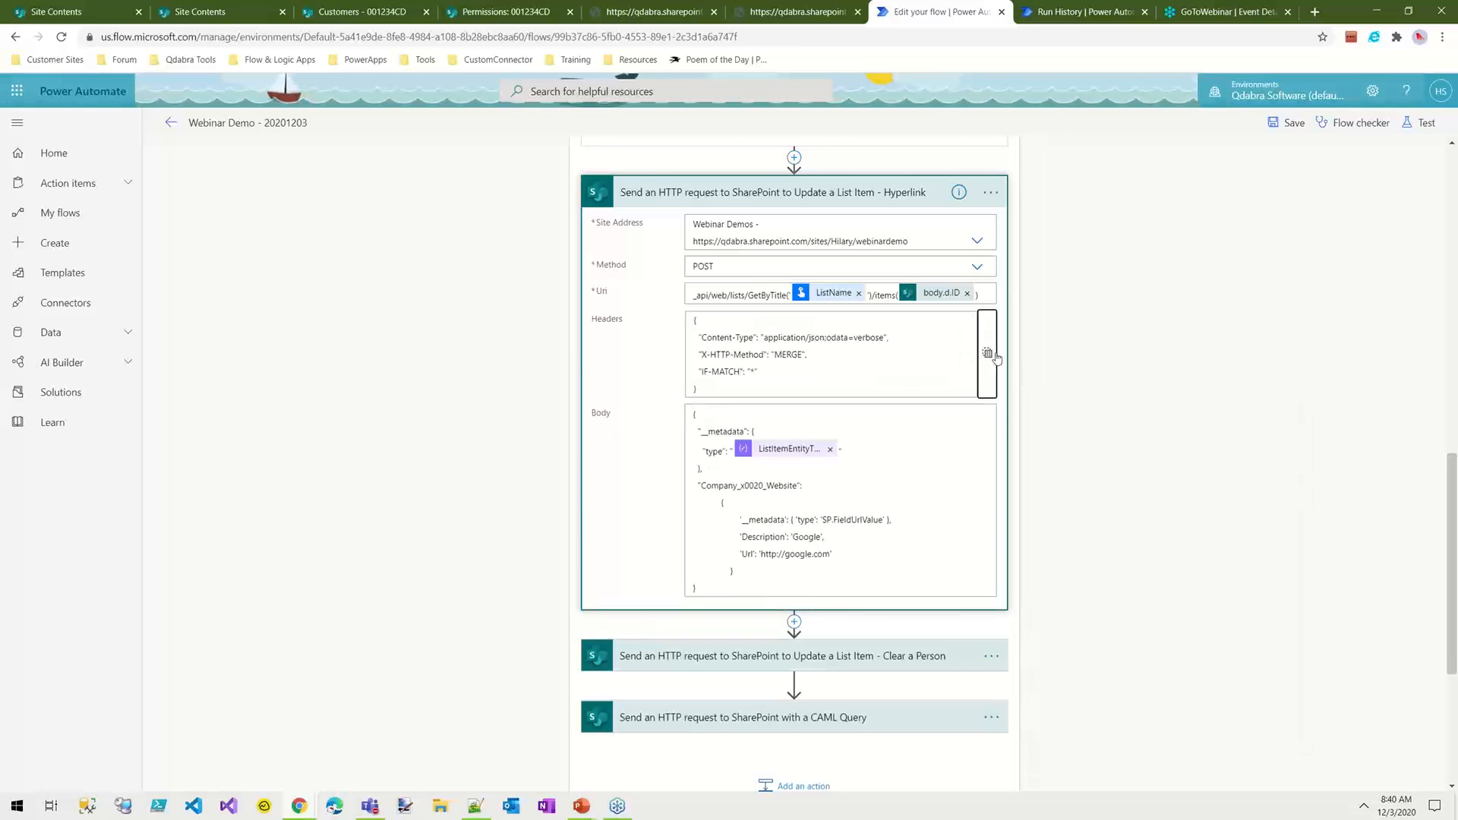
drag(694, 394, 668, 319)
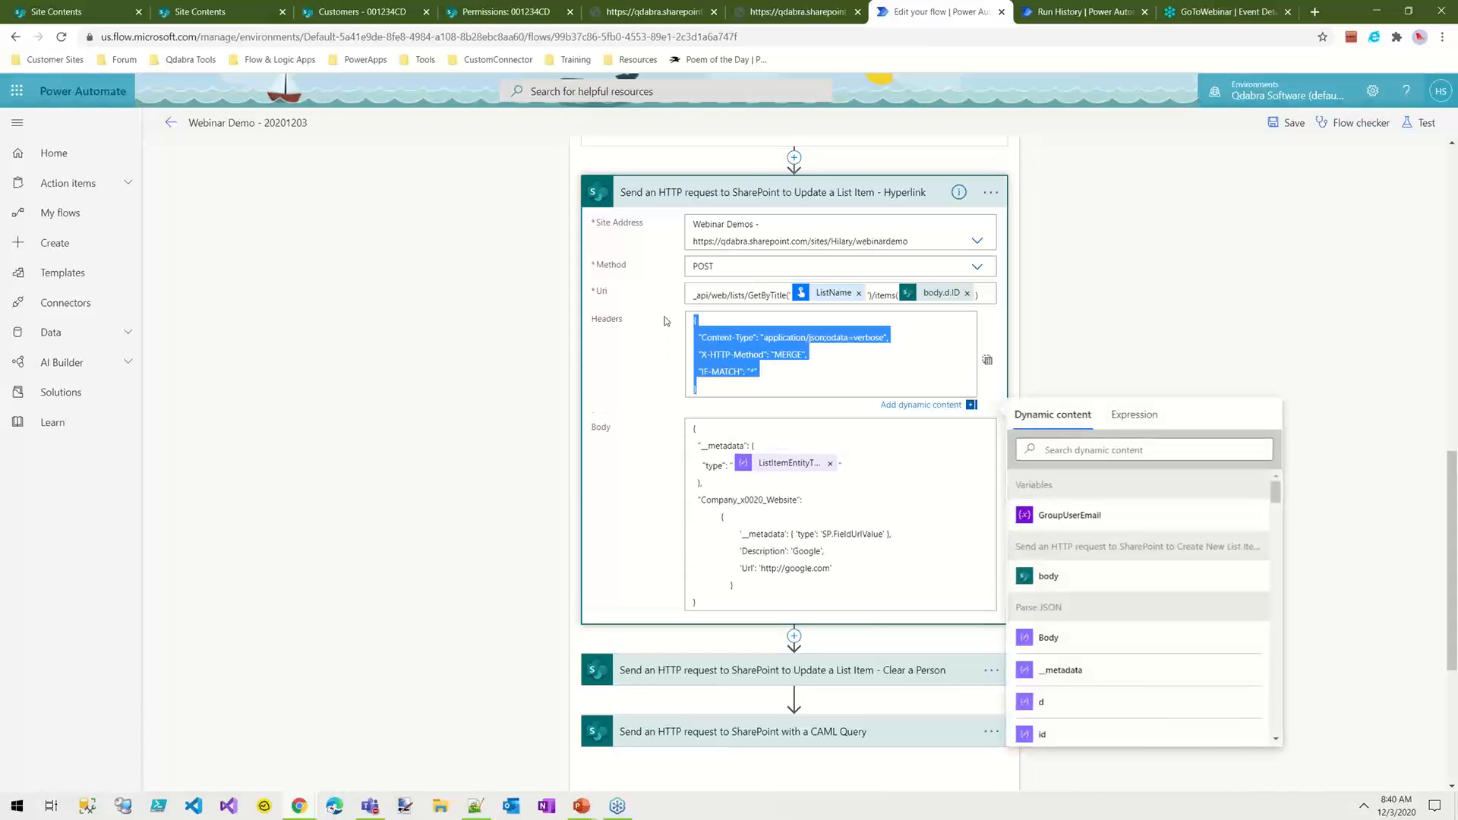
click(987, 359)
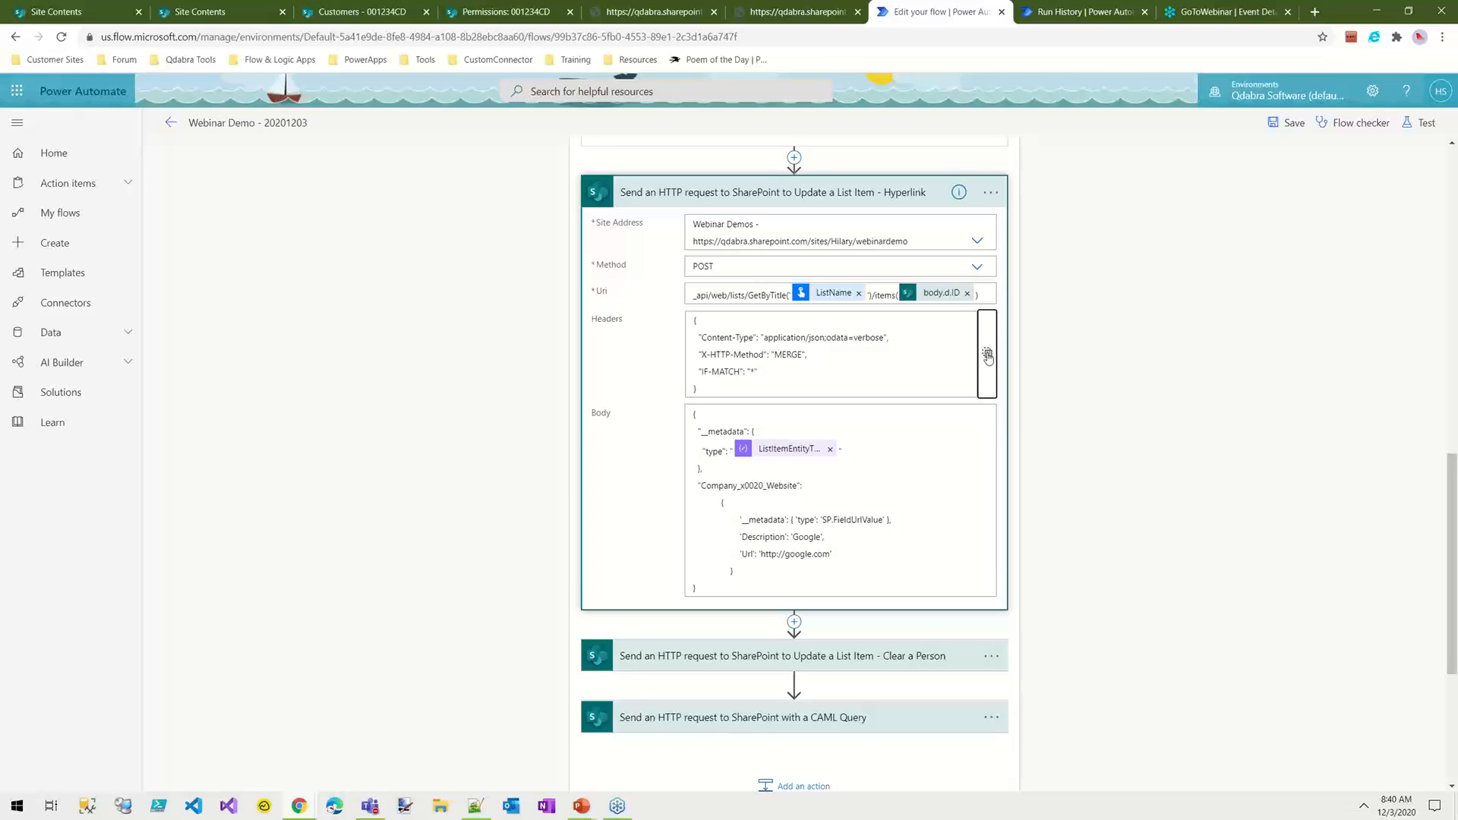
click(987, 355)
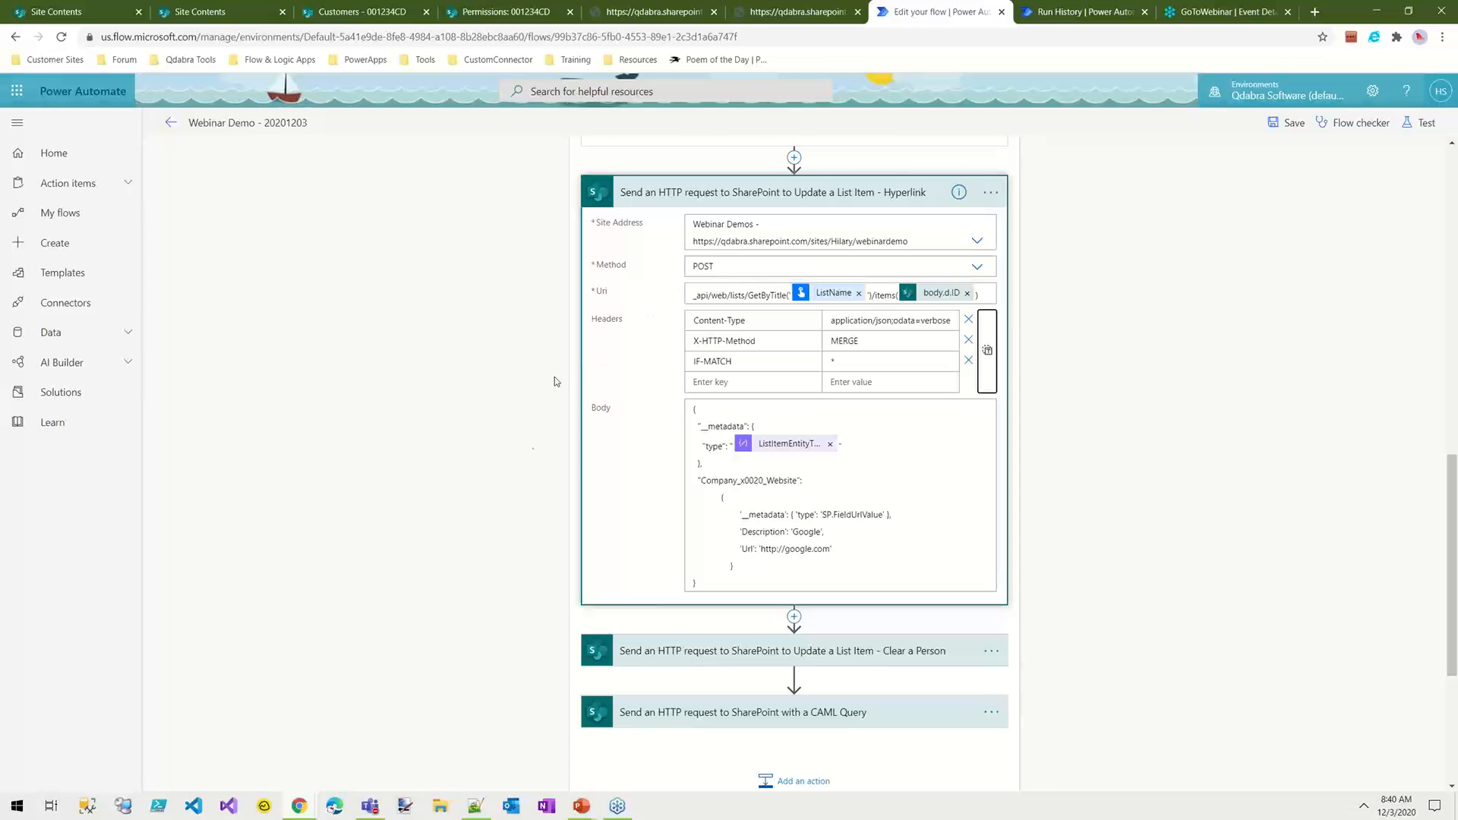
Step: Expand the Update a List Item - Clear a Person request and highlight the OwnerId property and its -1 value in the body
scroll(921, 476, down, 1)
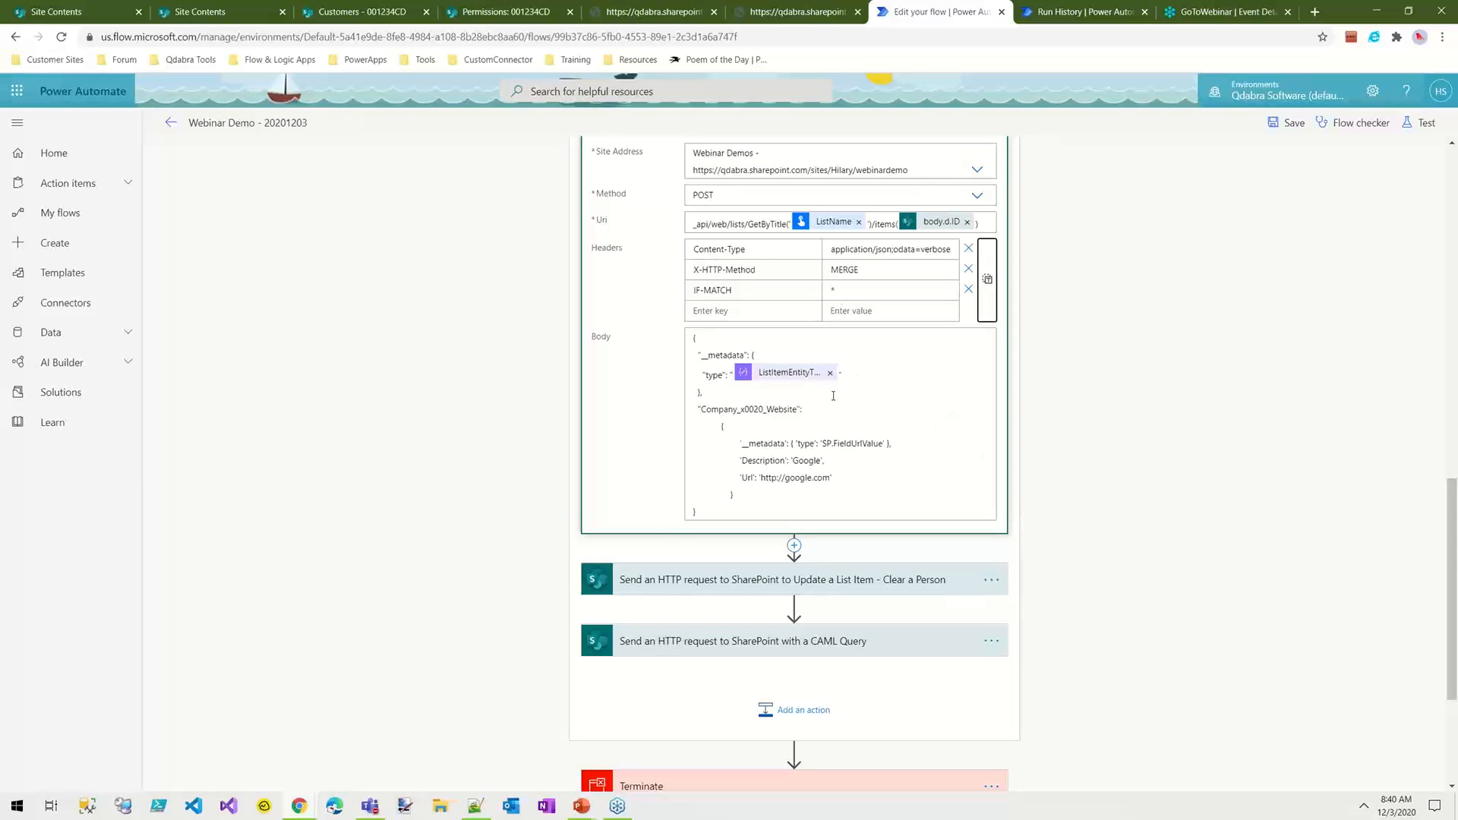
scroll(912, 462, down, 2)
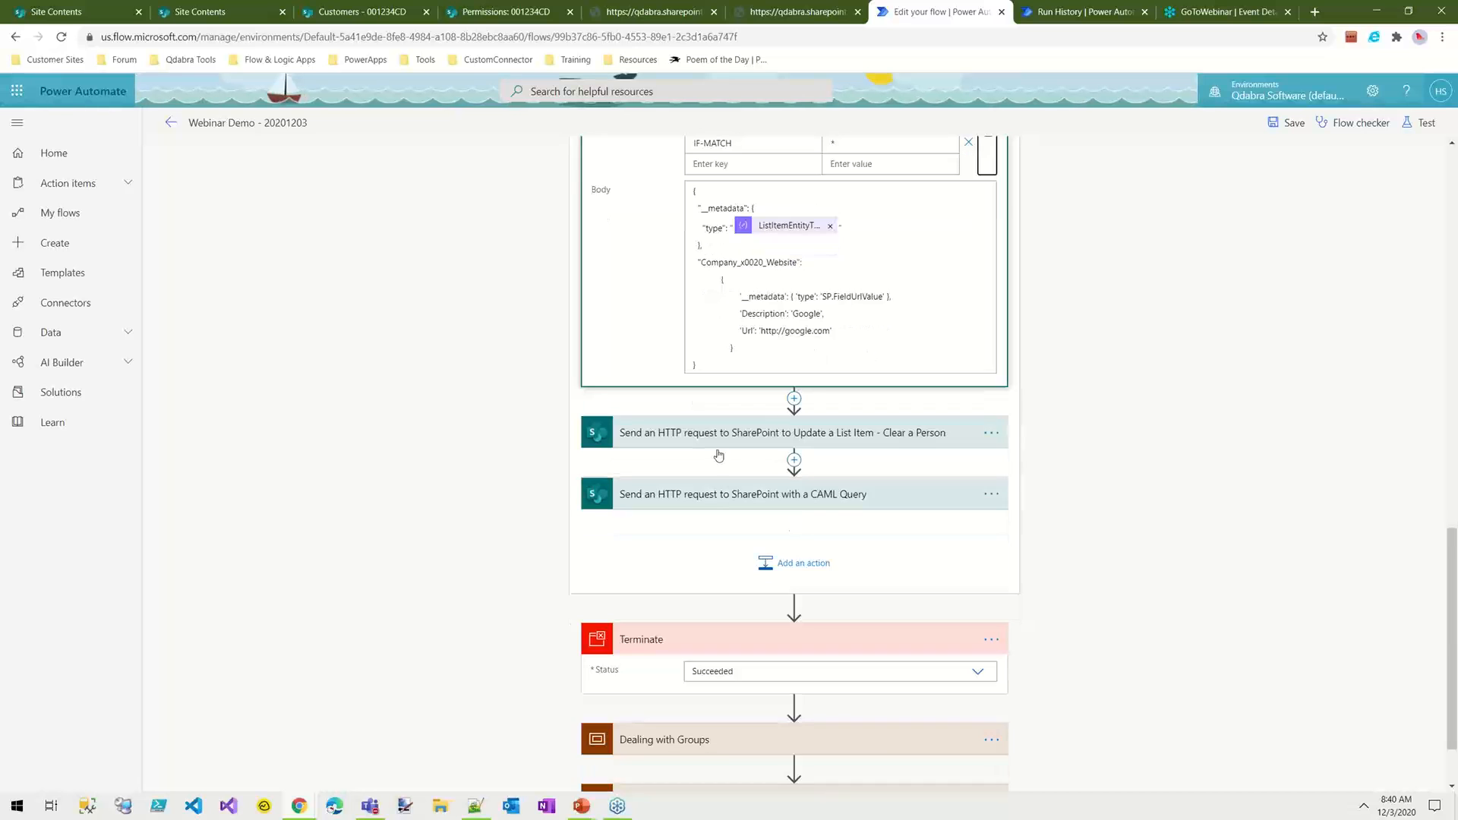
click(684, 432)
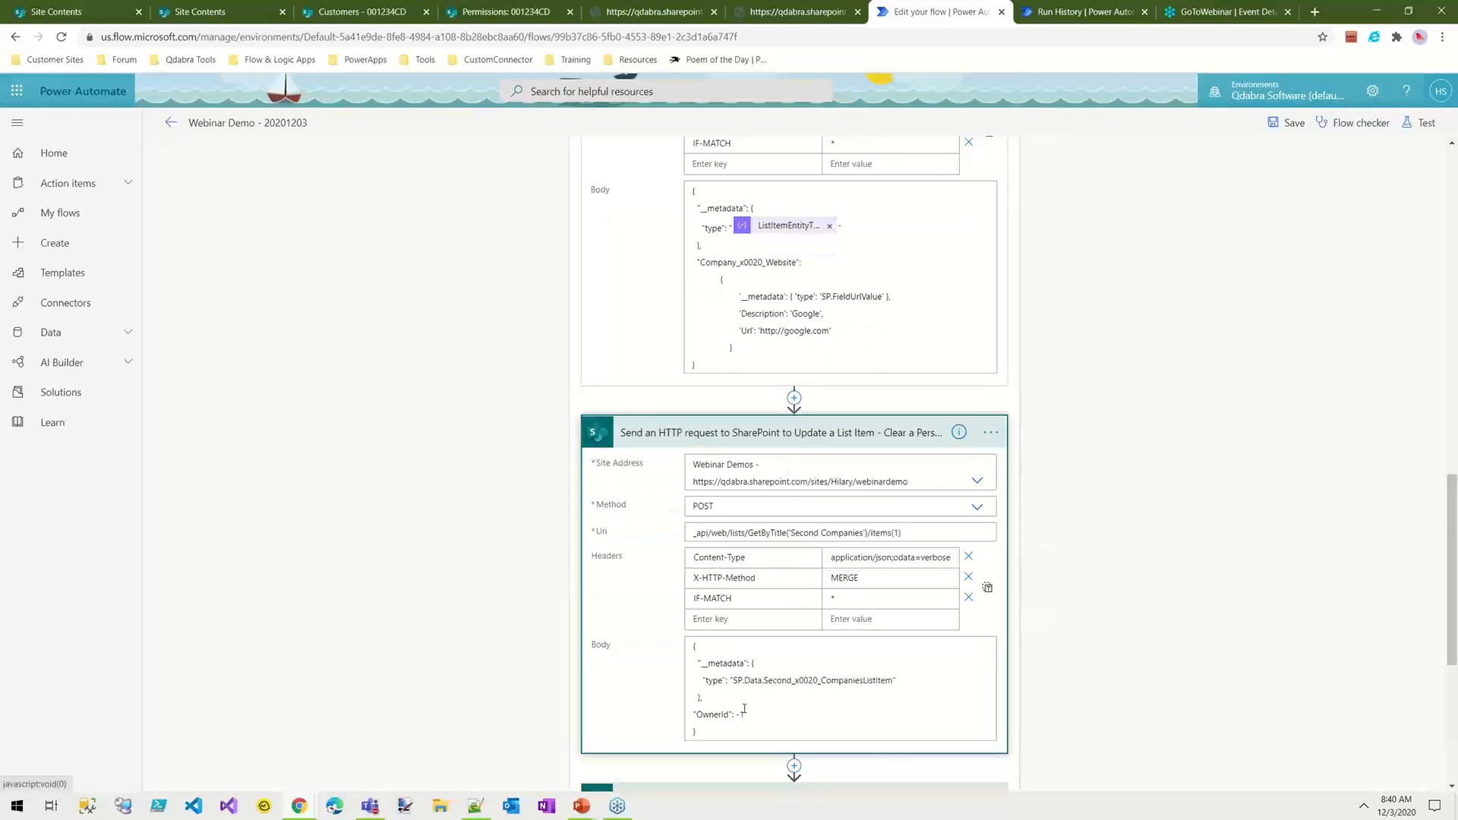
click(710, 717)
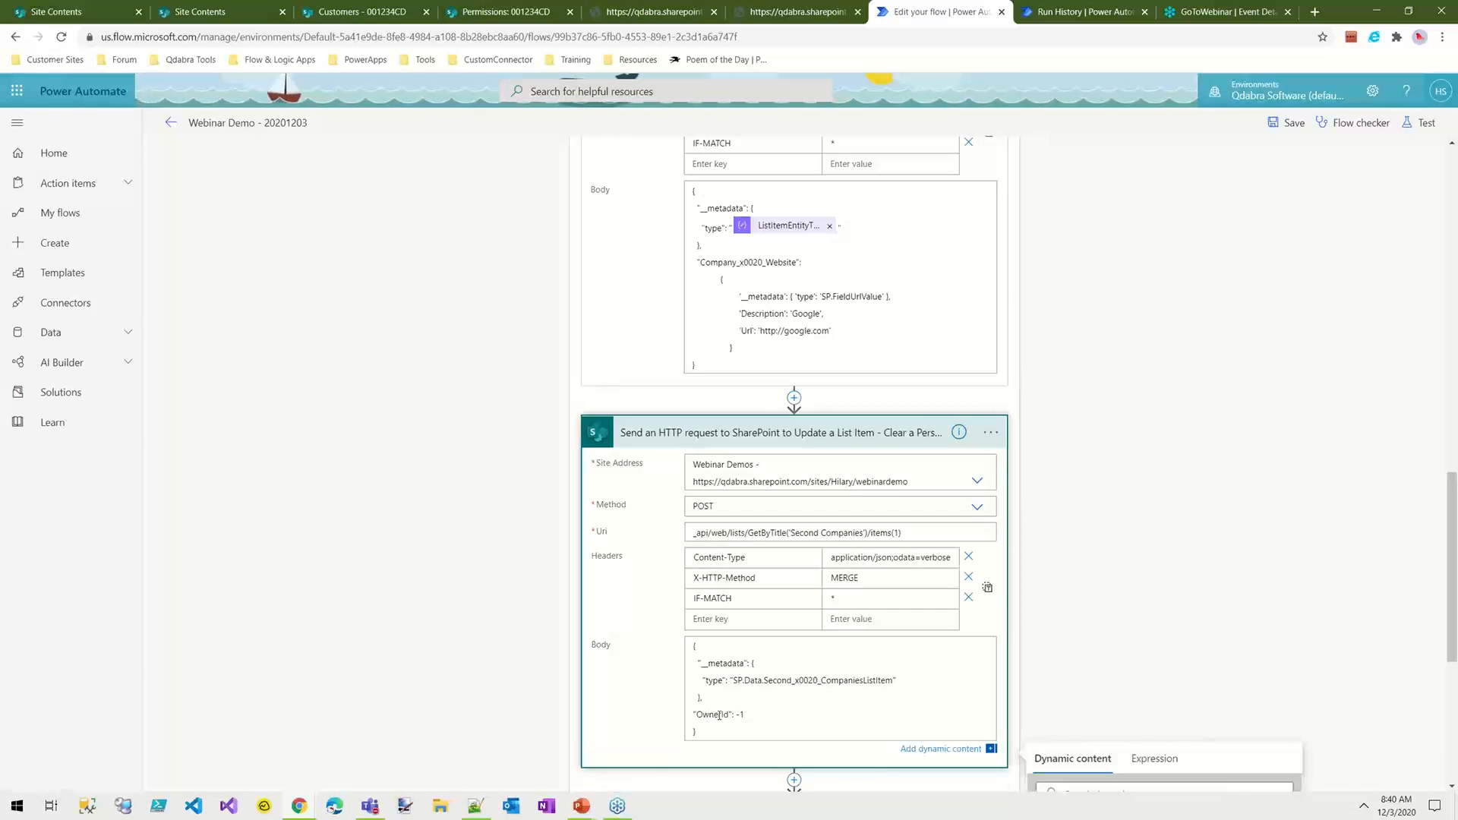
drag(721, 715, 700, 715)
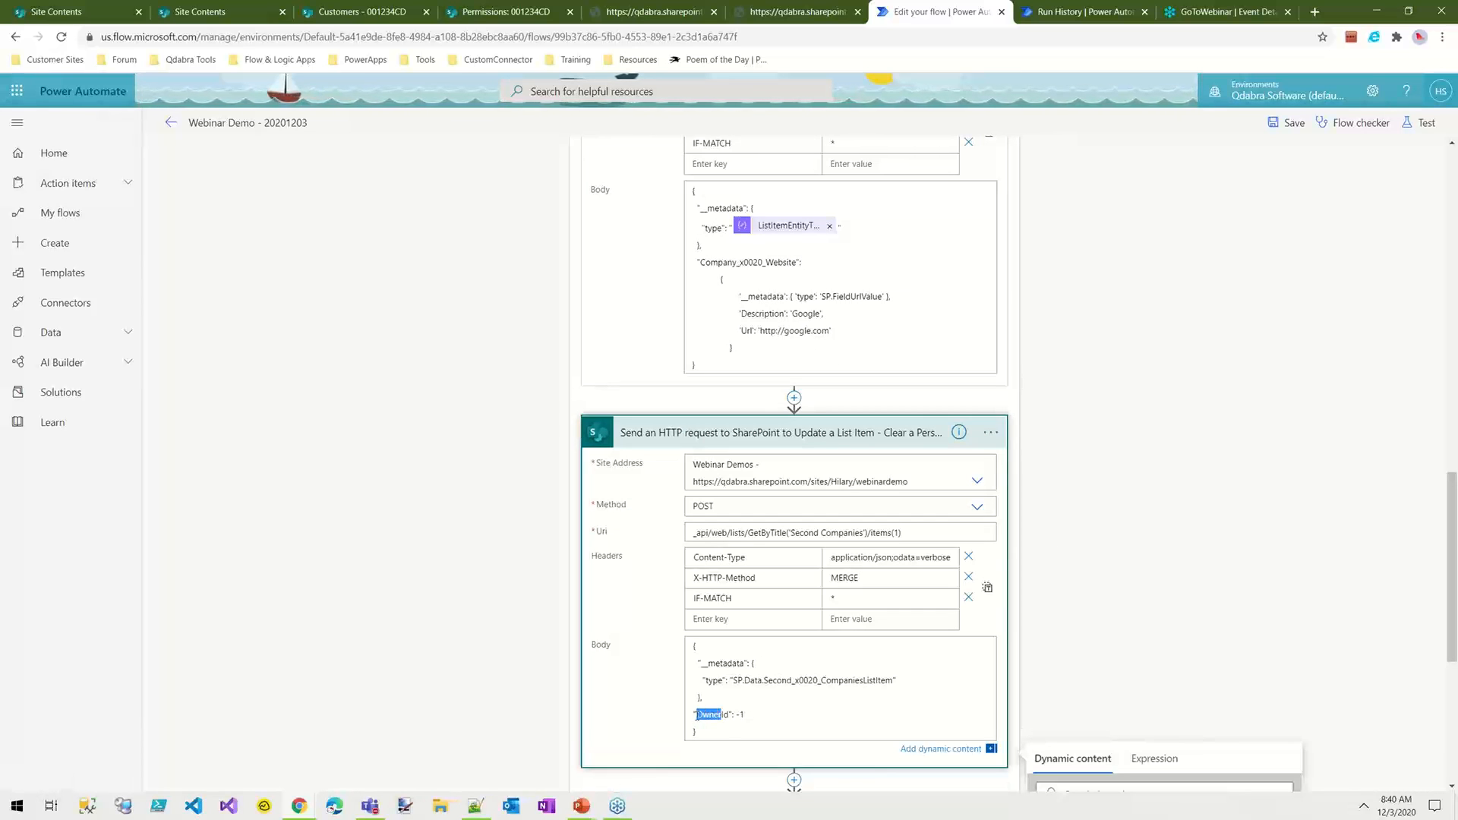
click(727, 715)
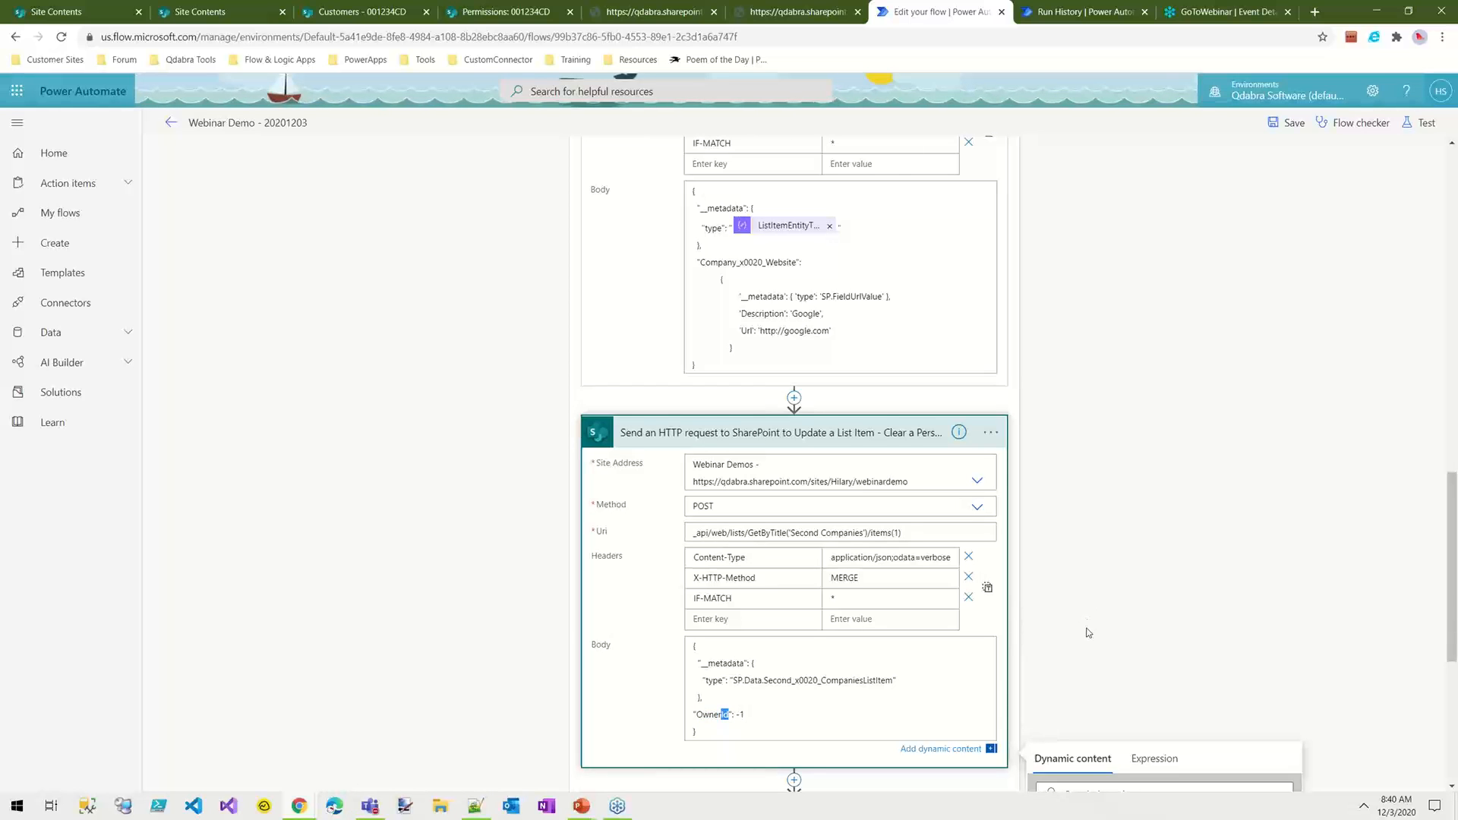
scroll(1088, 632, down, 3)
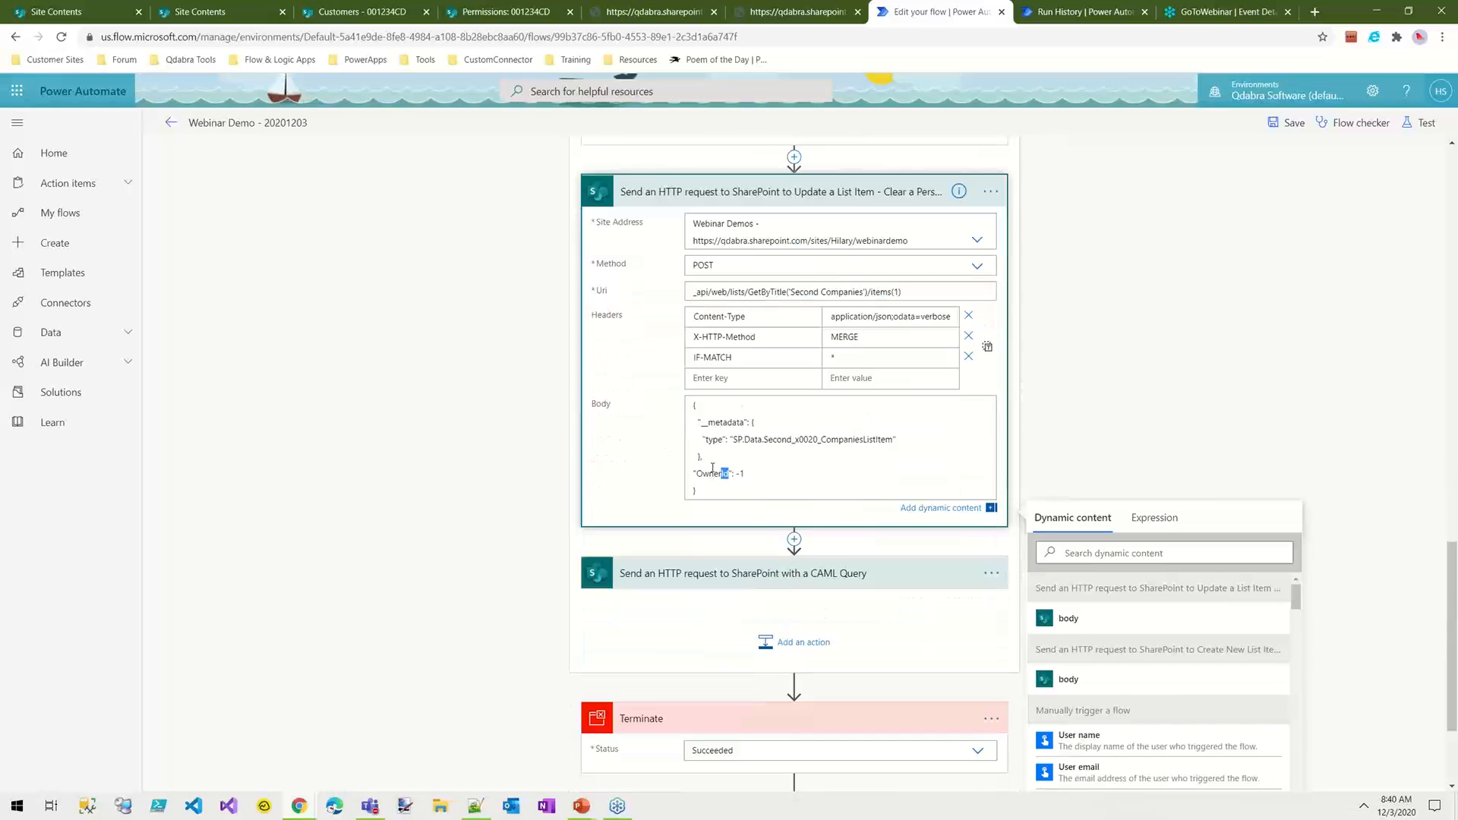
click(716, 475)
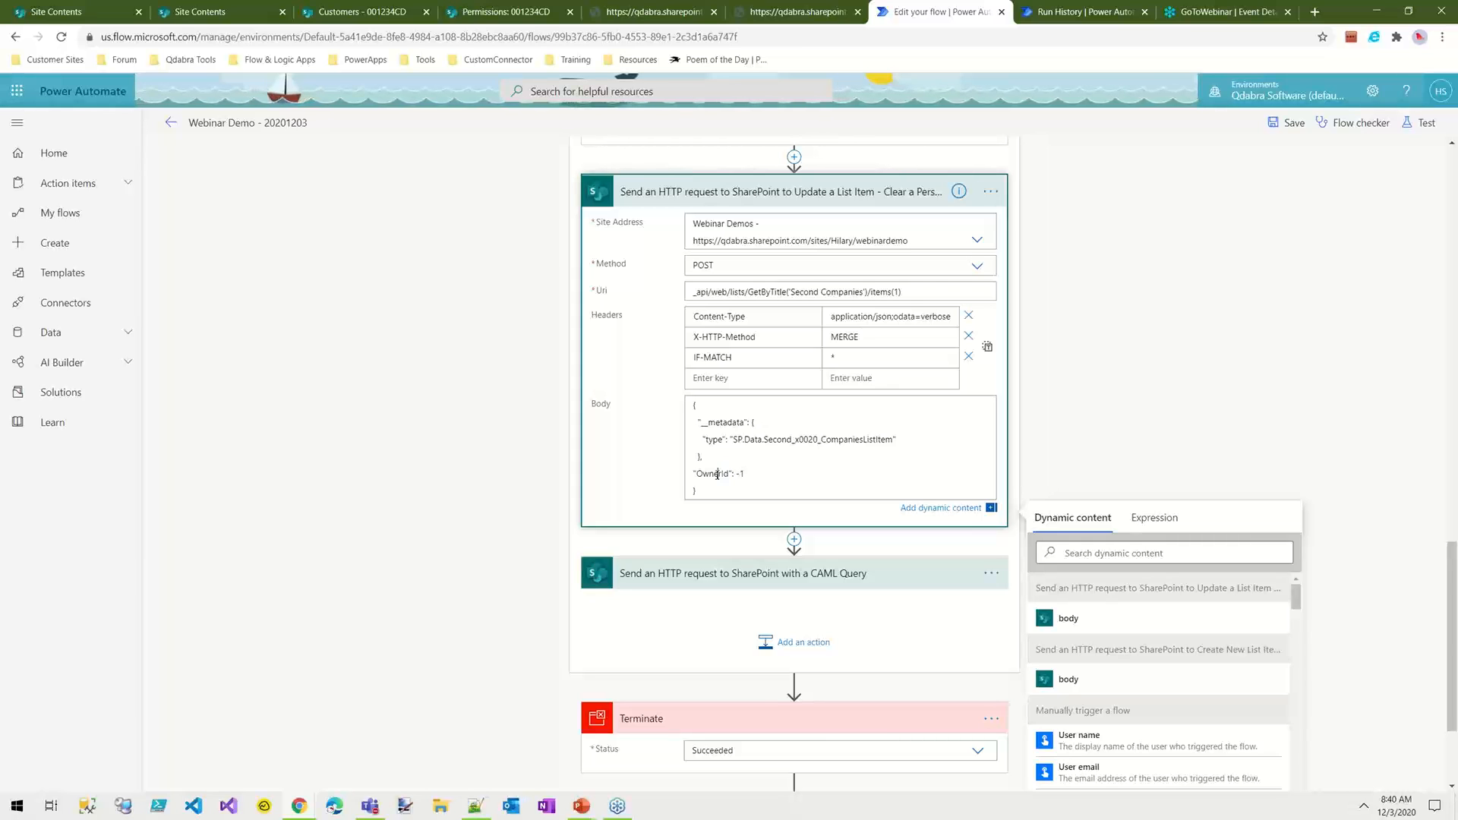
drag(697, 475, 736, 475)
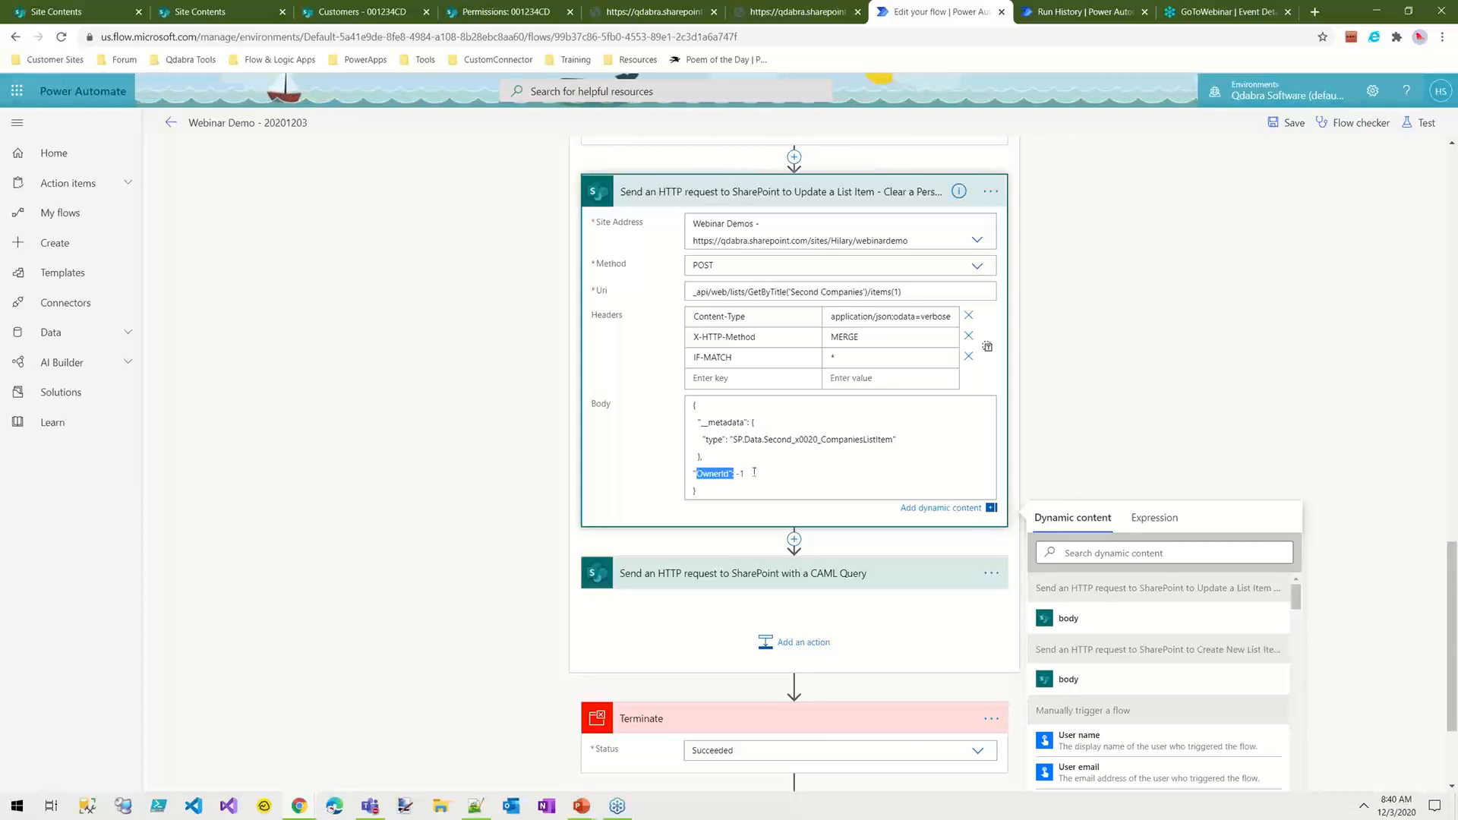
click(754, 475)
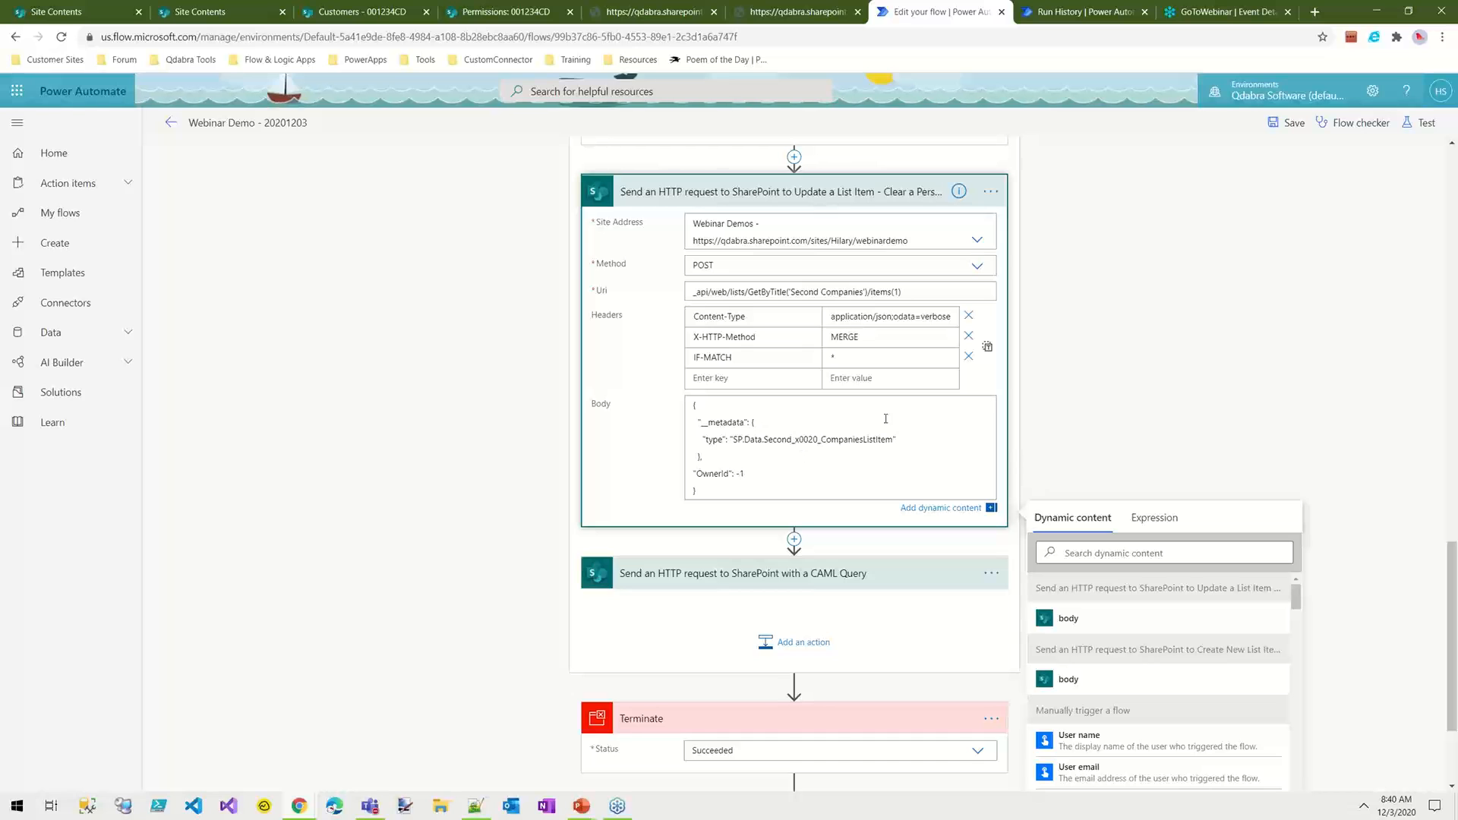
Step: Open the Second Companies list from the Webinar Demos site contents in a new browser tab
click(74, 10)
scroll(277, 554, down, 4)
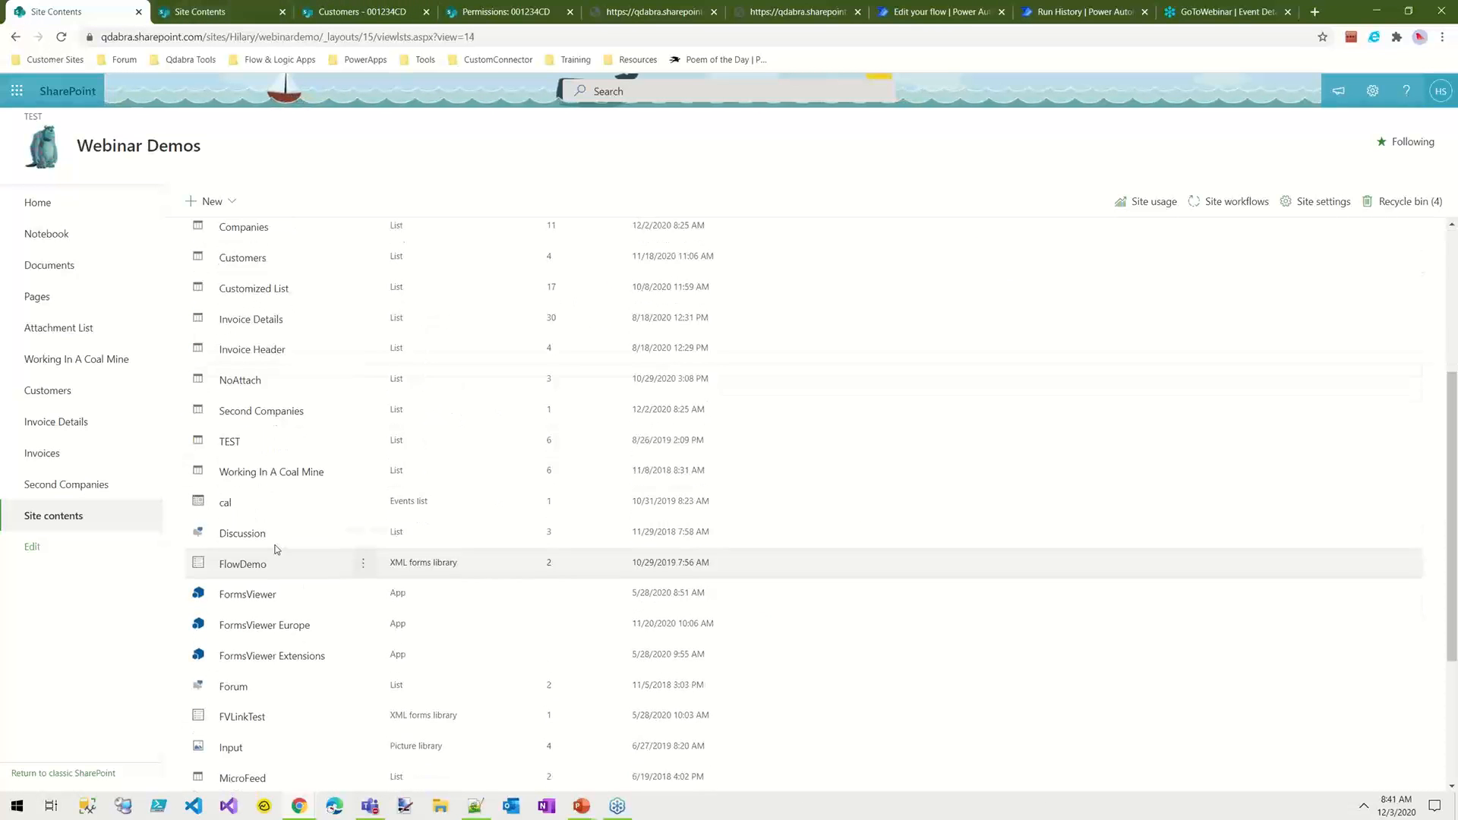
click(276, 418)
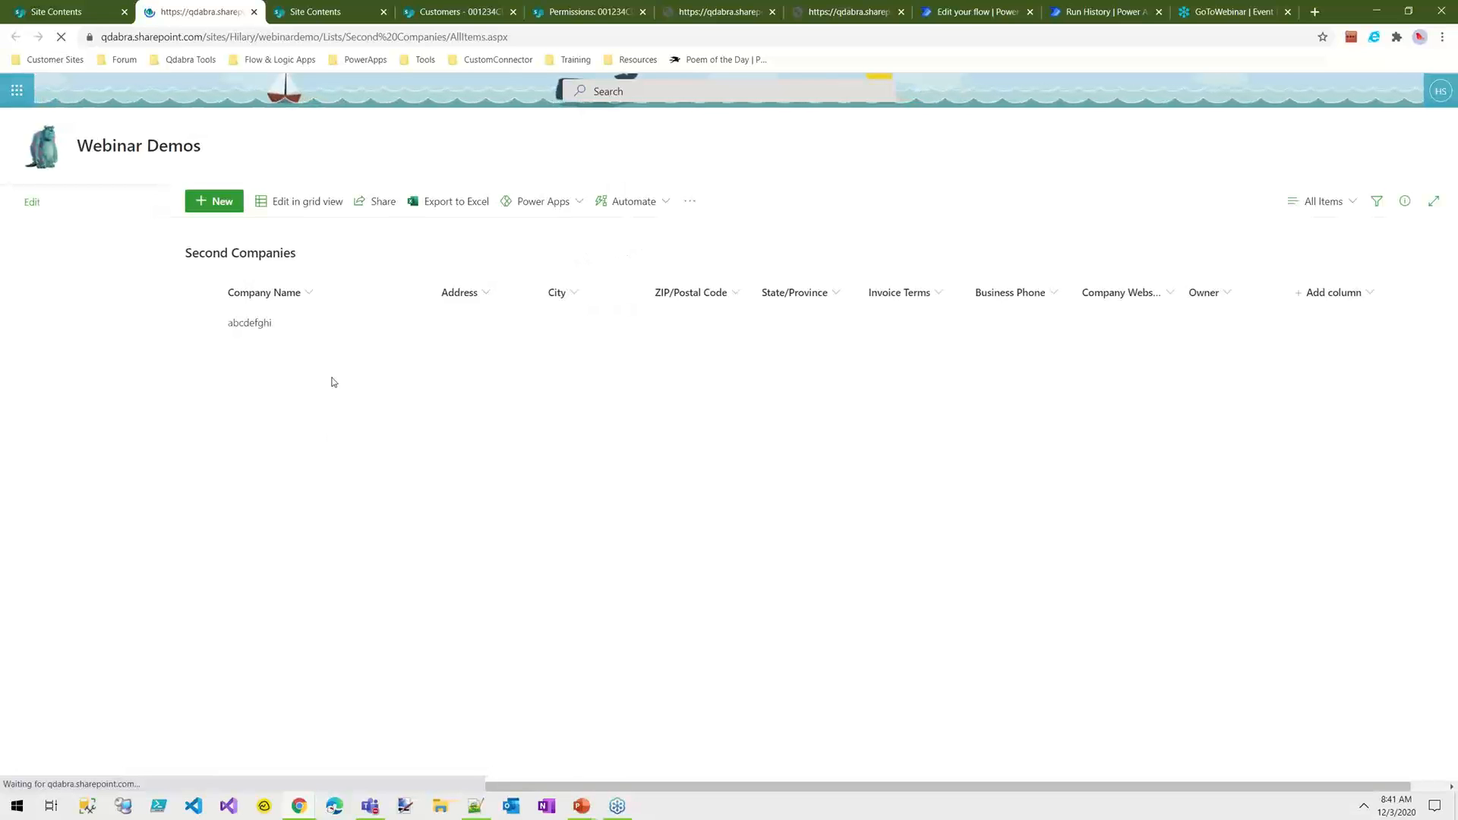
Step: In grid view, assign the suggested person as Owner of the abcdefghi item and exit grid view to save
click(295, 203)
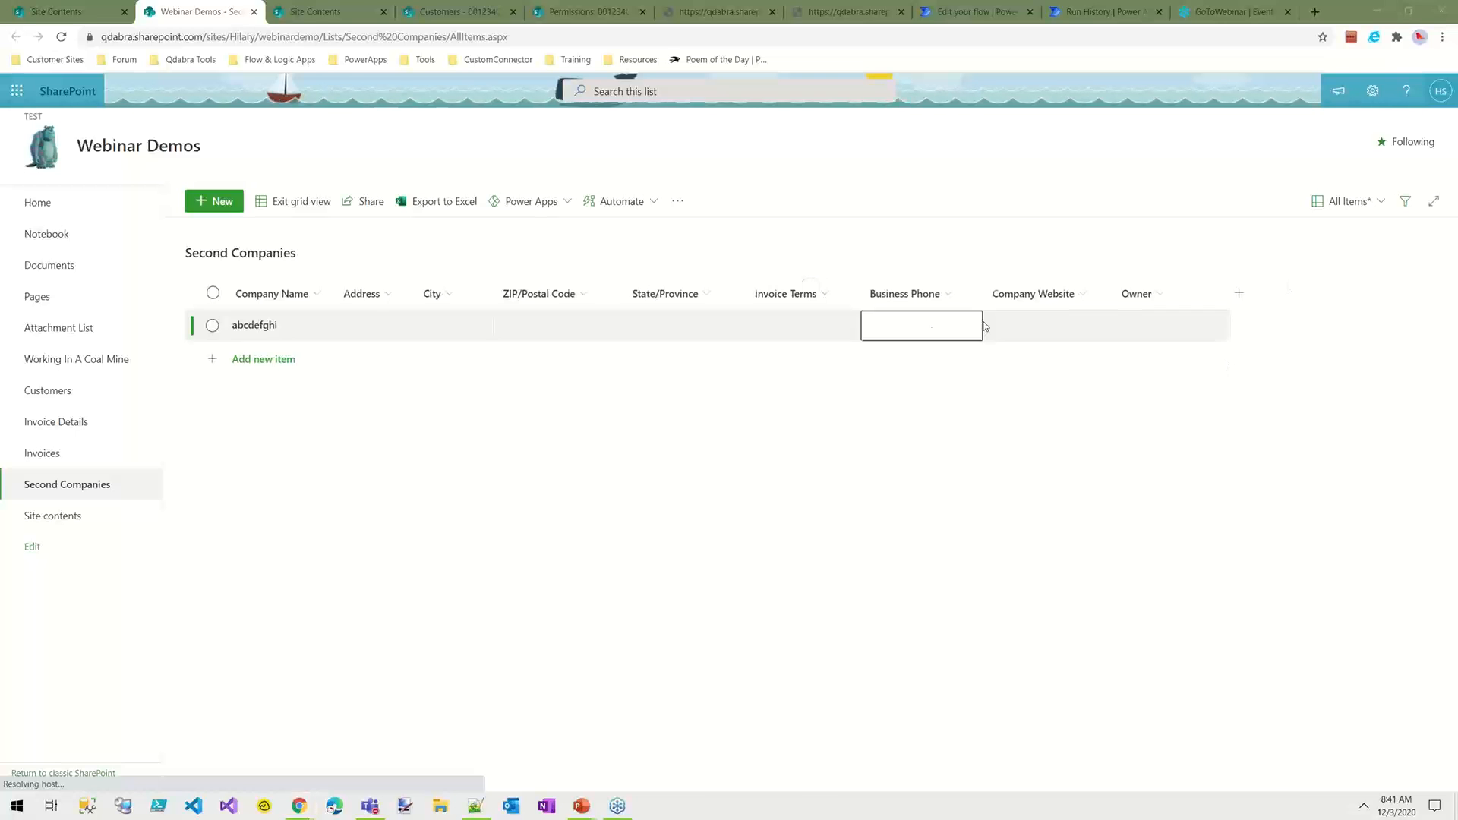
click(1172, 325)
click(1171, 328)
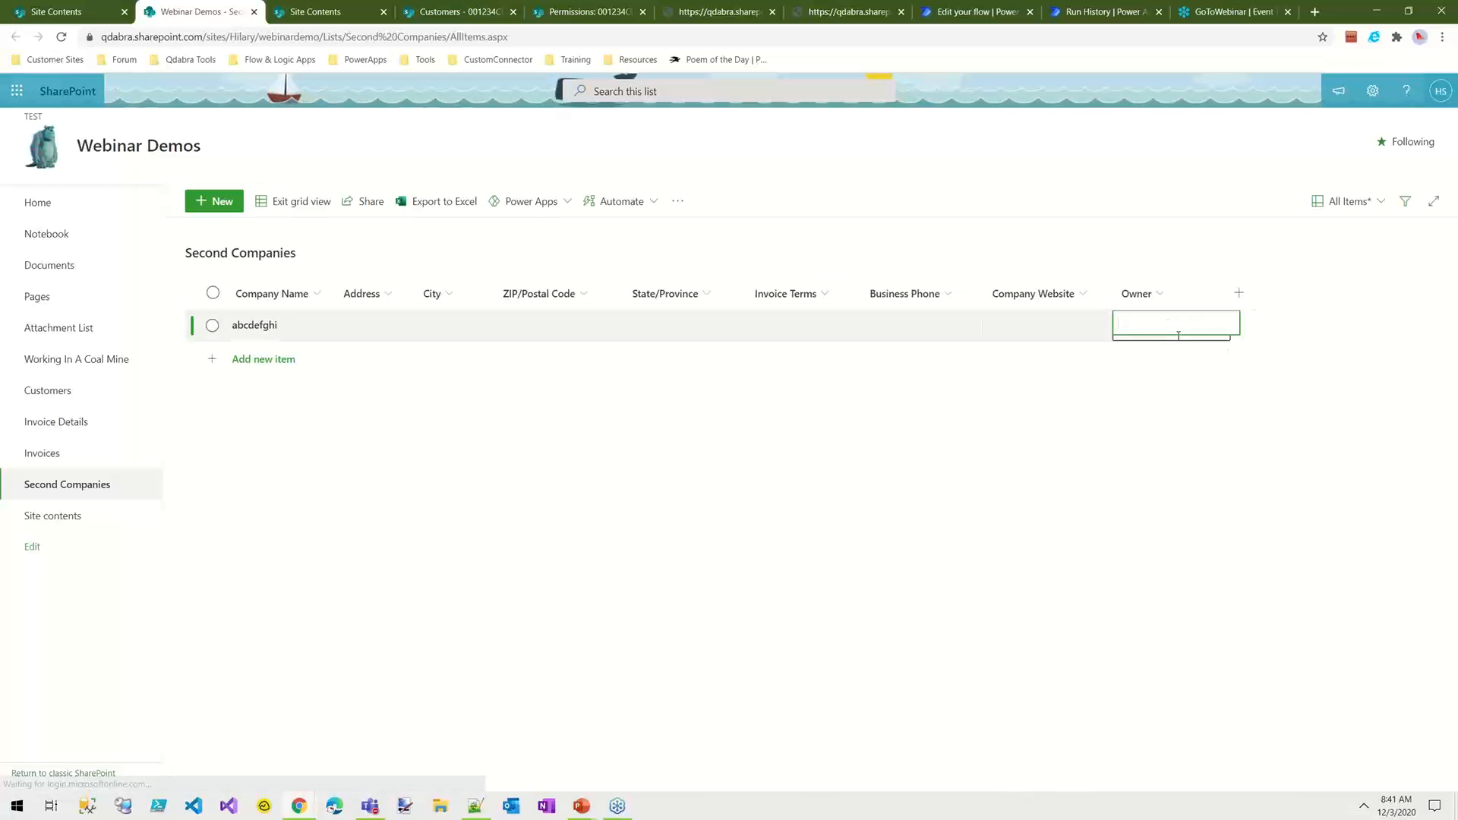
text(hilary)
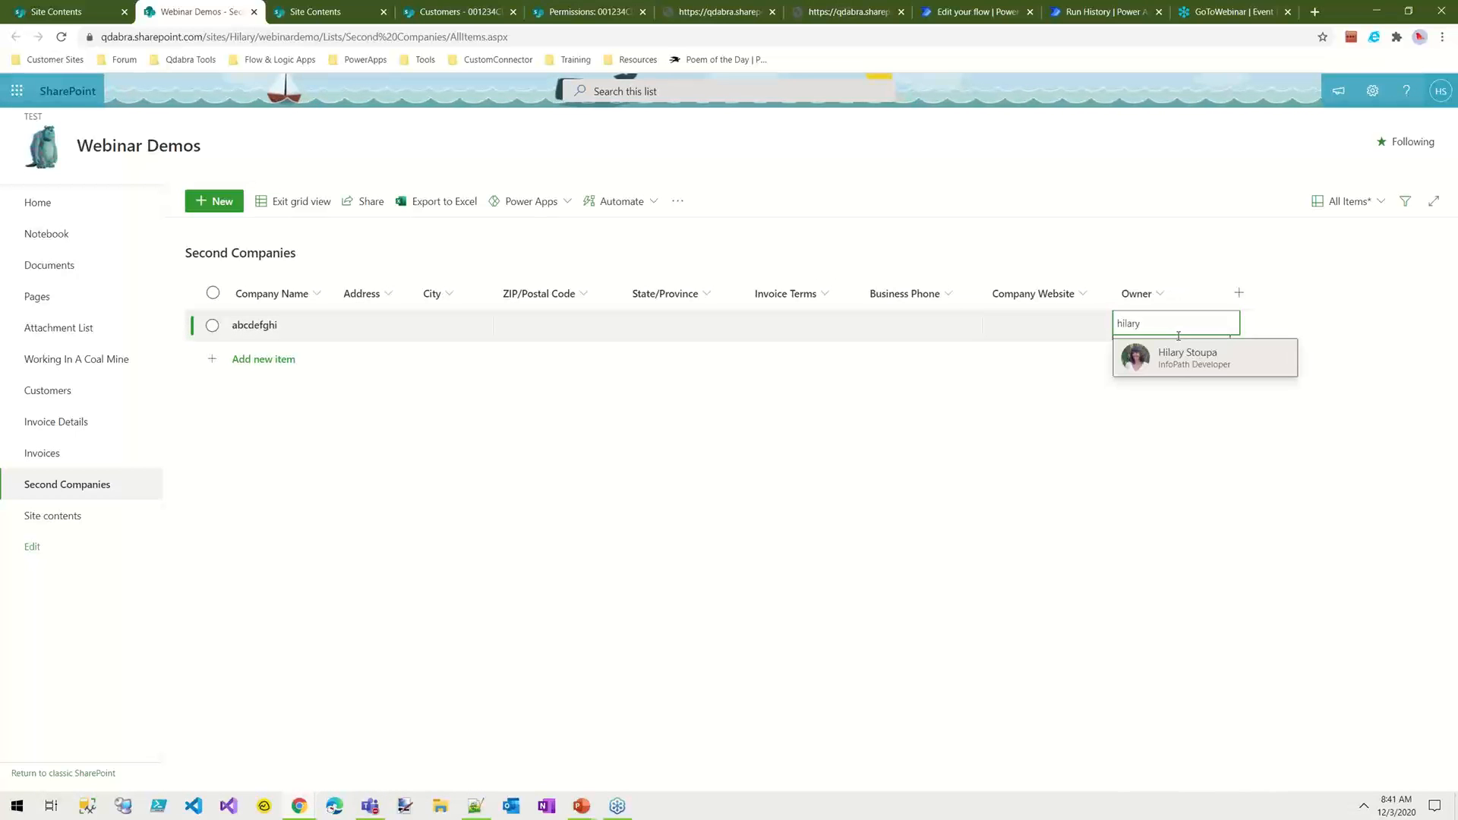
click(1192, 357)
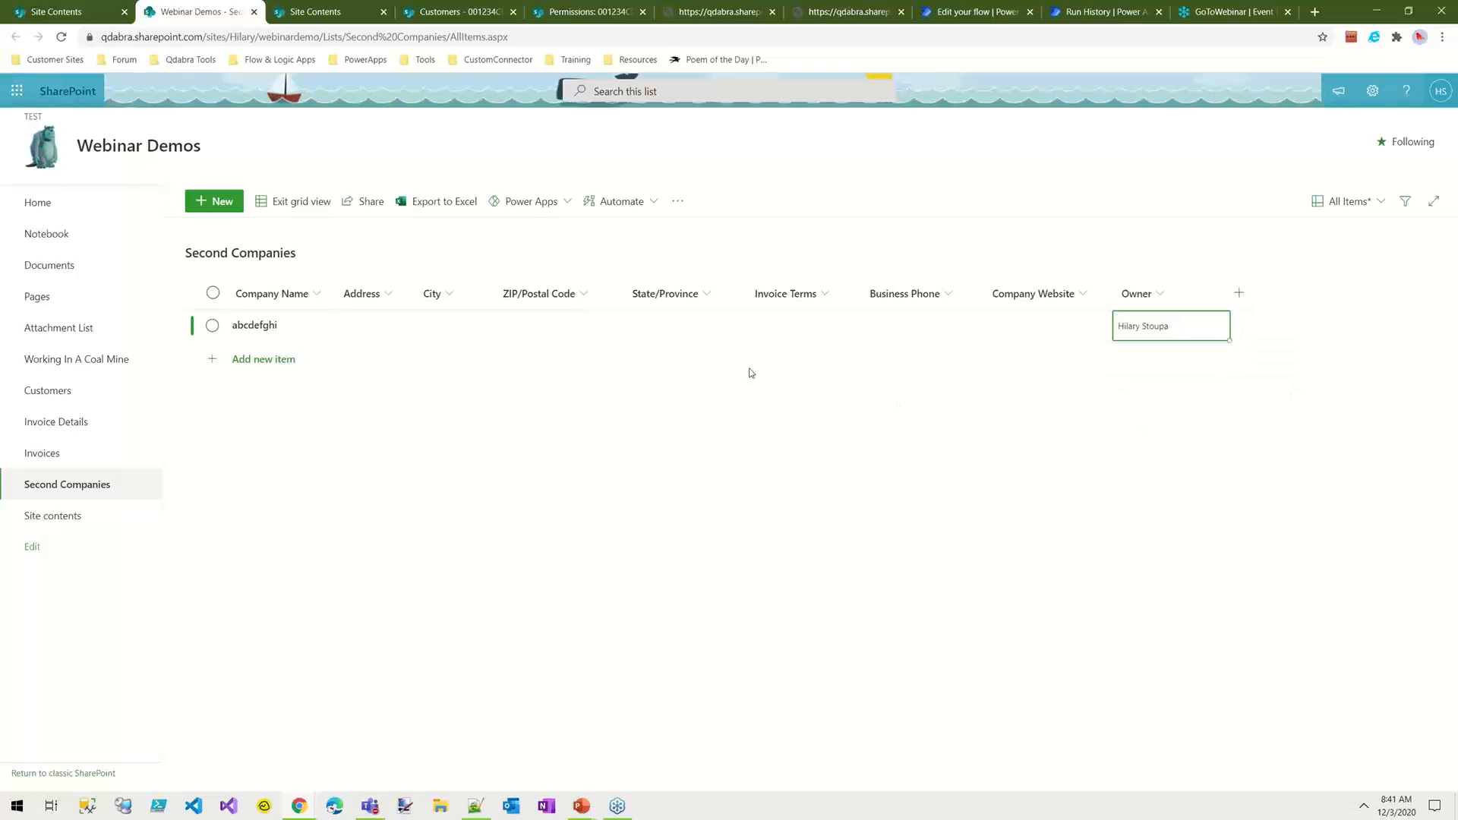
click(297, 202)
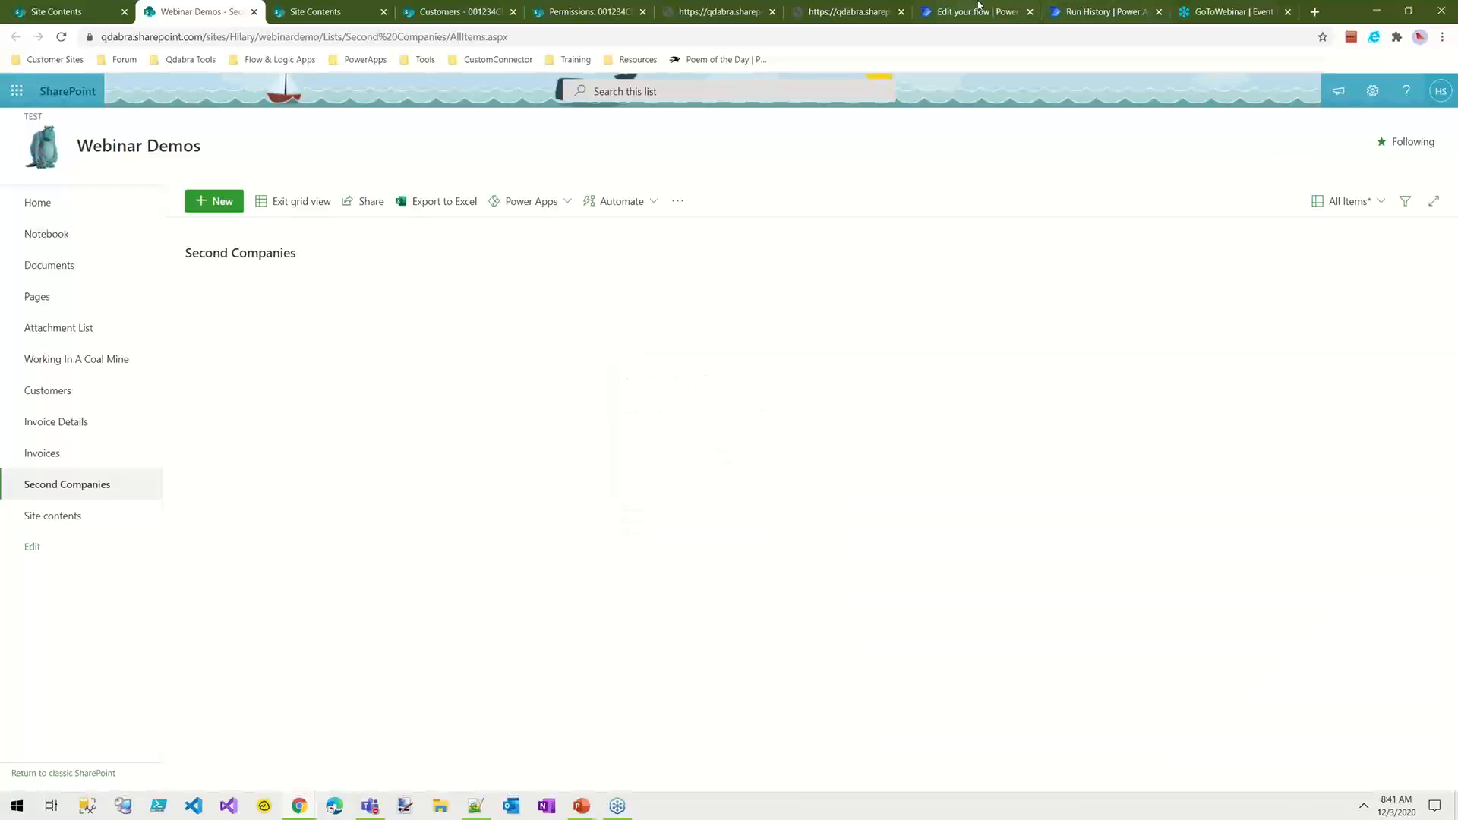
Step: Return to the flow editor, collapse the Clear a Person request, expand the CAML Query request and highlight GetItems in its Uri
click(979, 9)
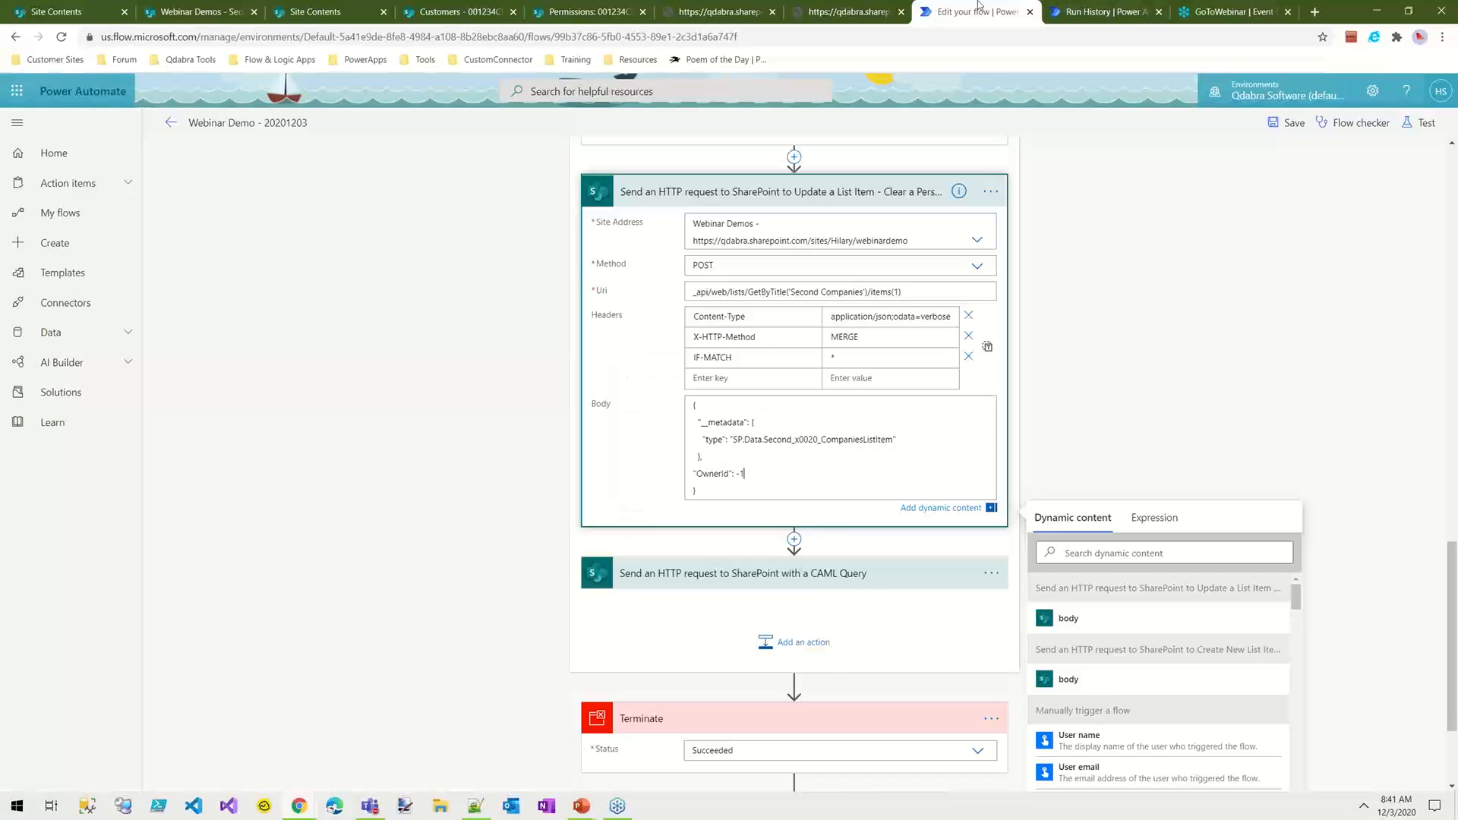
click(822, 192)
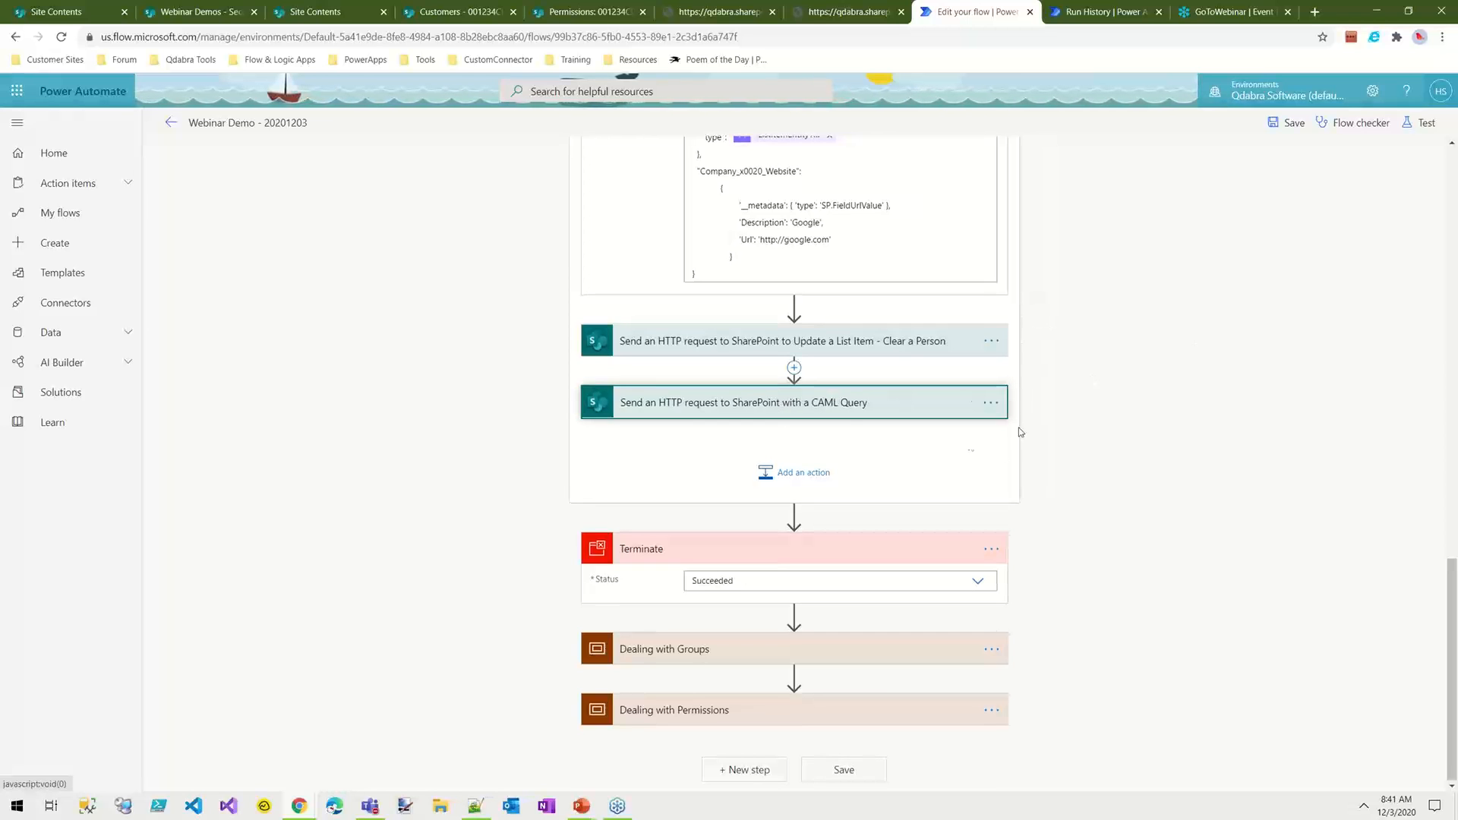
click(905, 411)
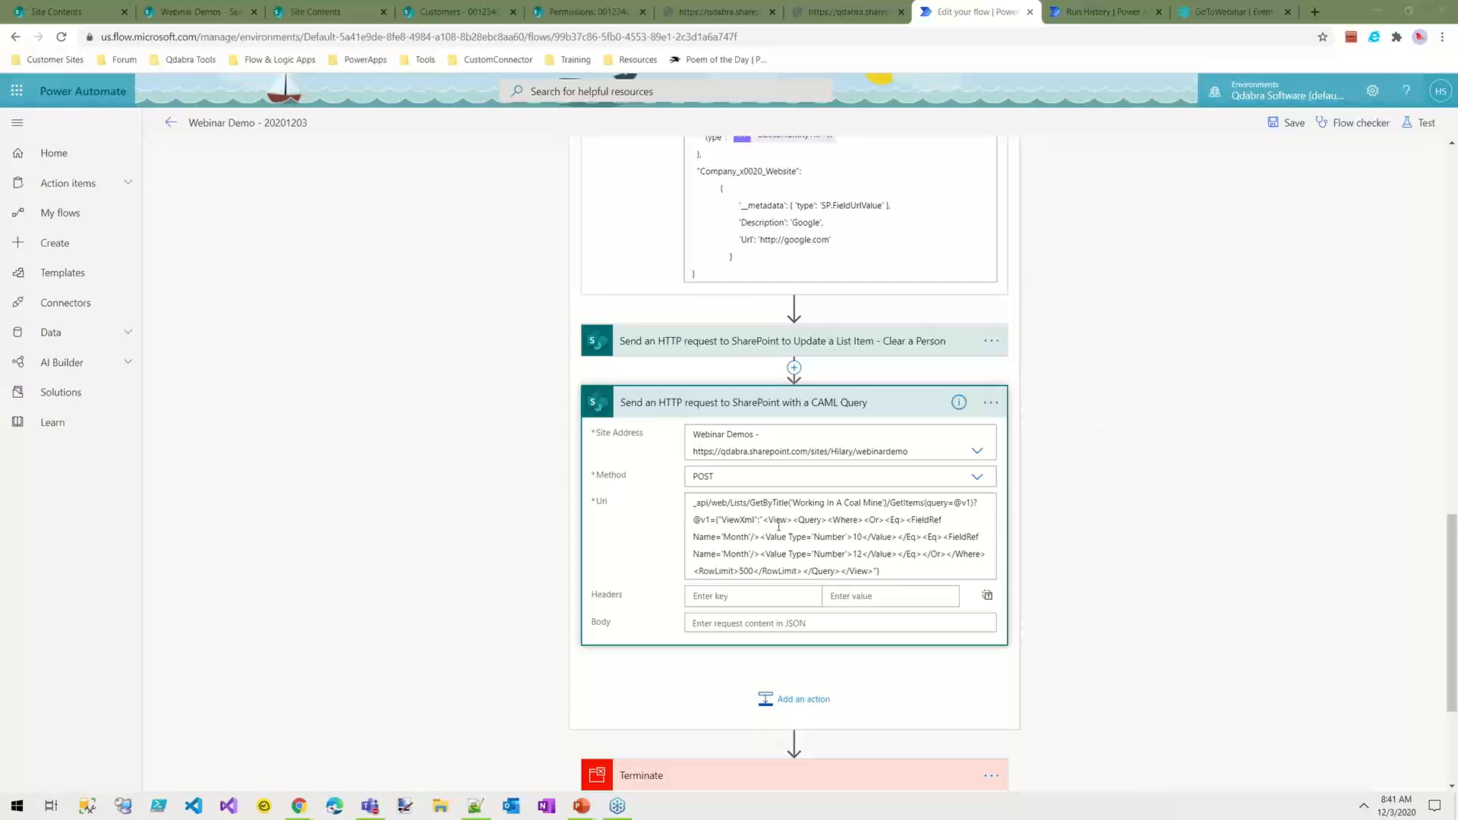
double_click(916, 504)
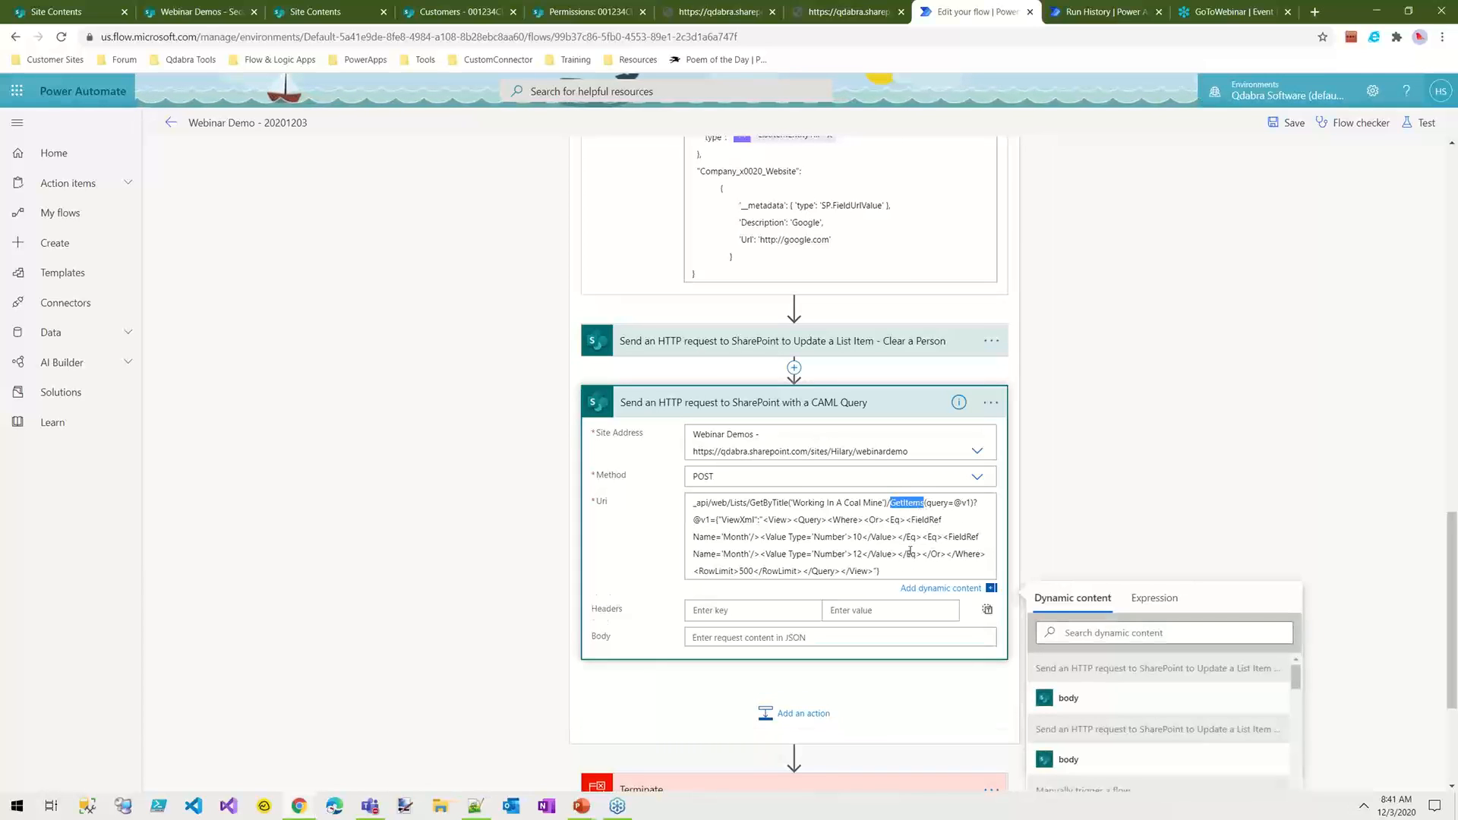
Step: Correct the second FieldRef name in the CAML query Uri to Month and save the flow
click(741, 553)
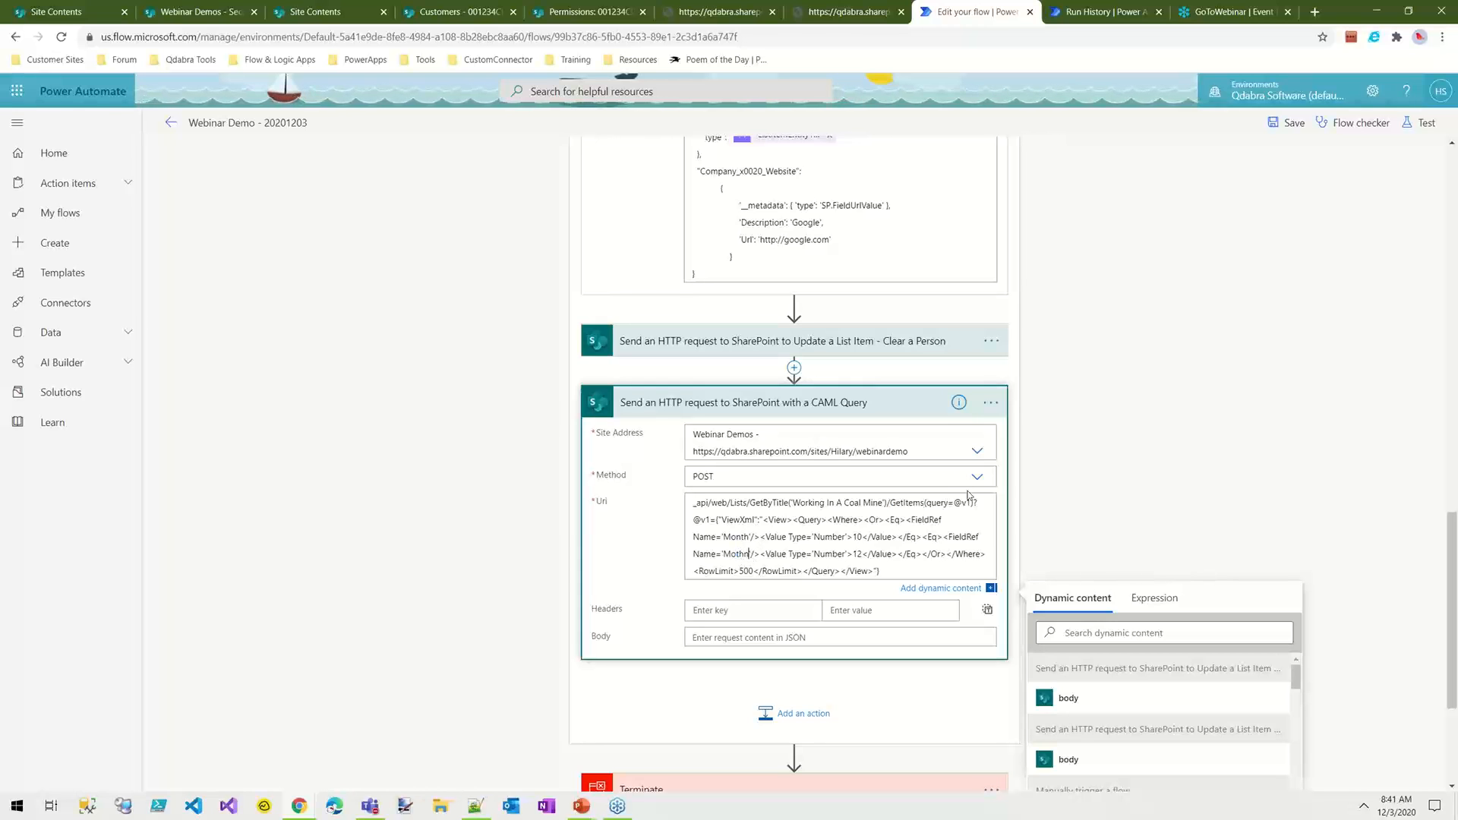
key(BackSpace)
key(BackSpace)
key(BackSpace)
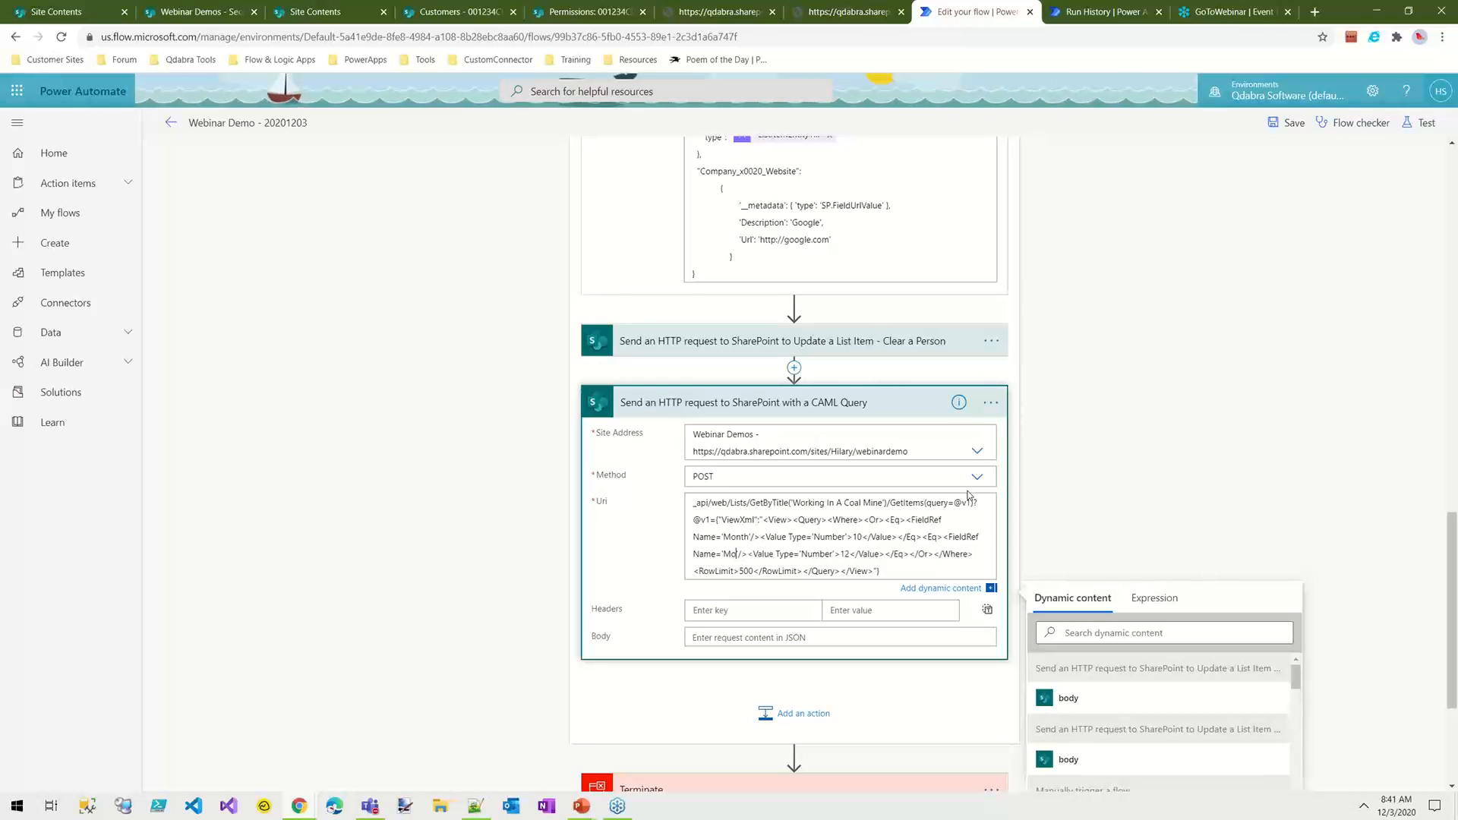
text(nth)
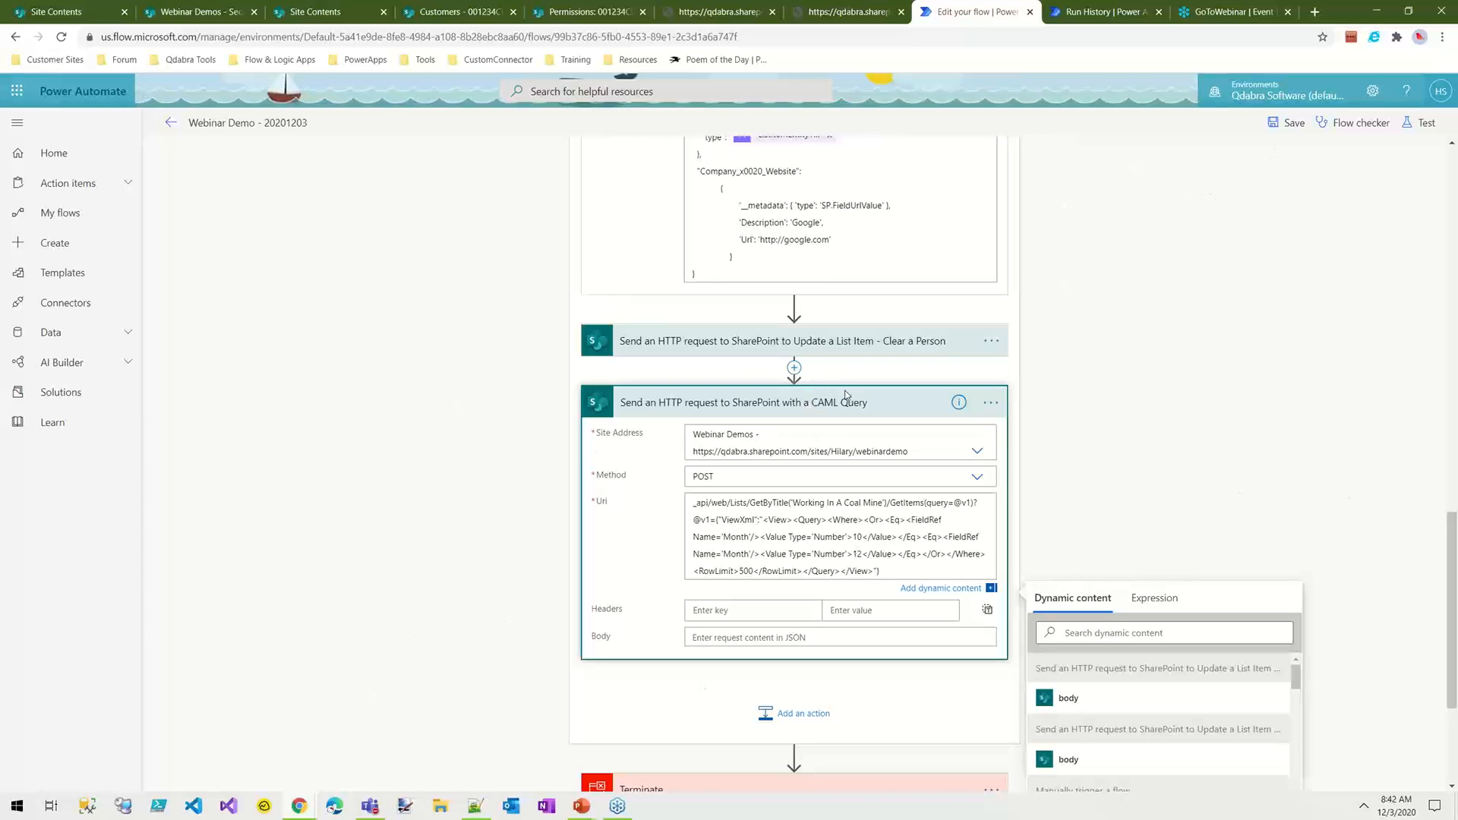
click(1291, 123)
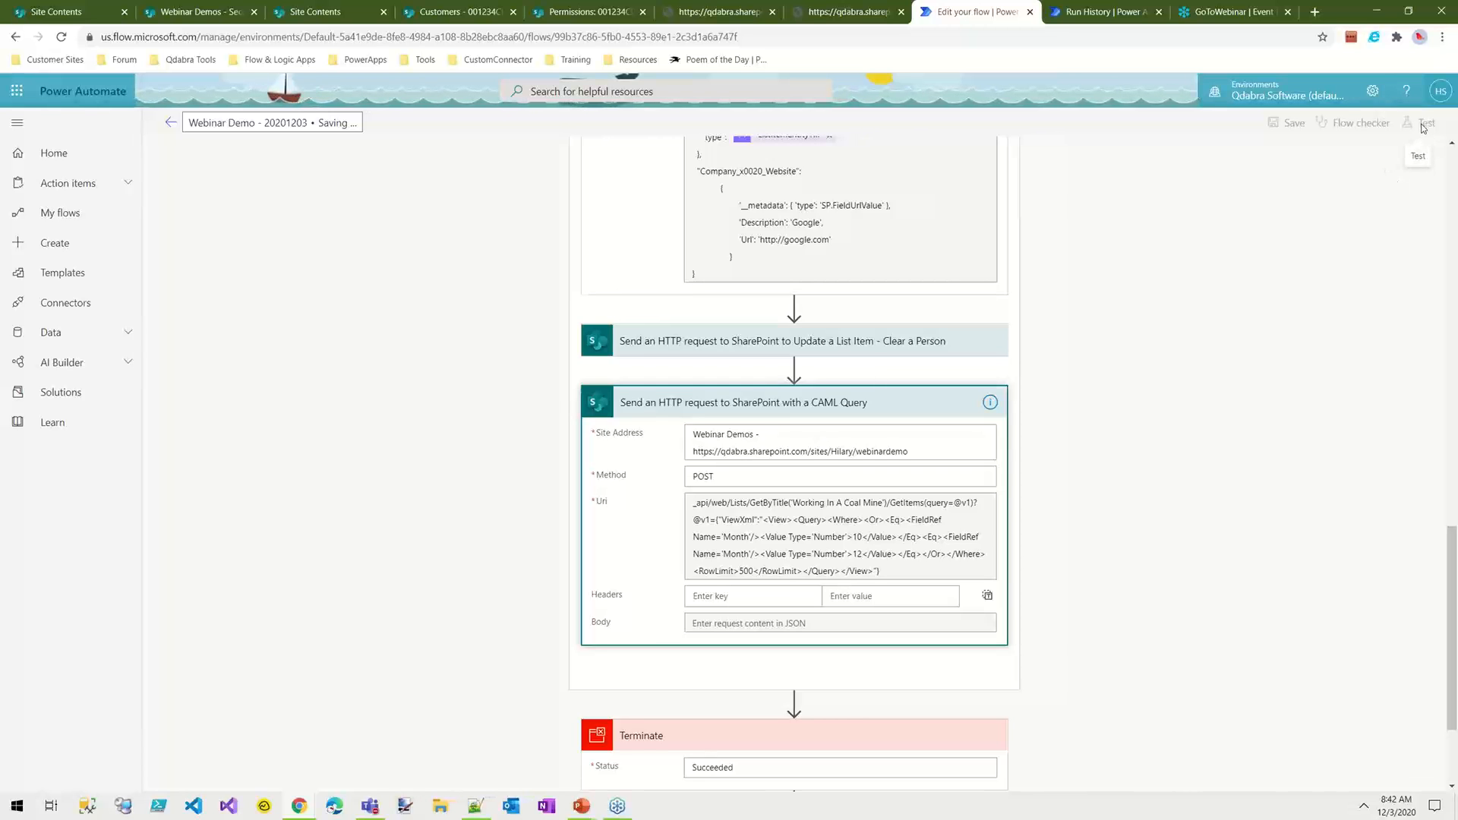
Step: Start a test of the flow with the option to perform the trigger action manually
click(1428, 126)
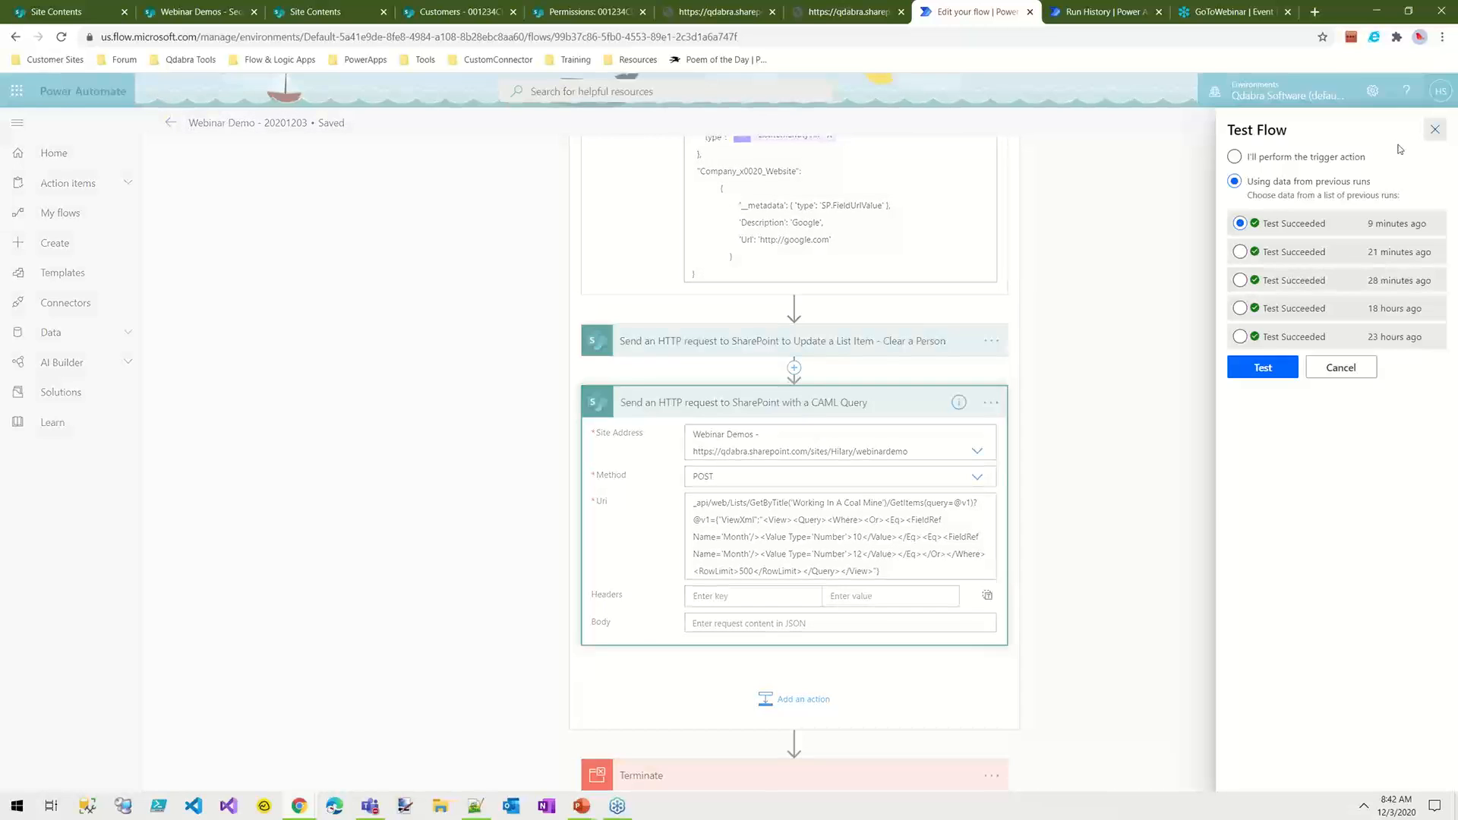
click(1435, 130)
click(1416, 125)
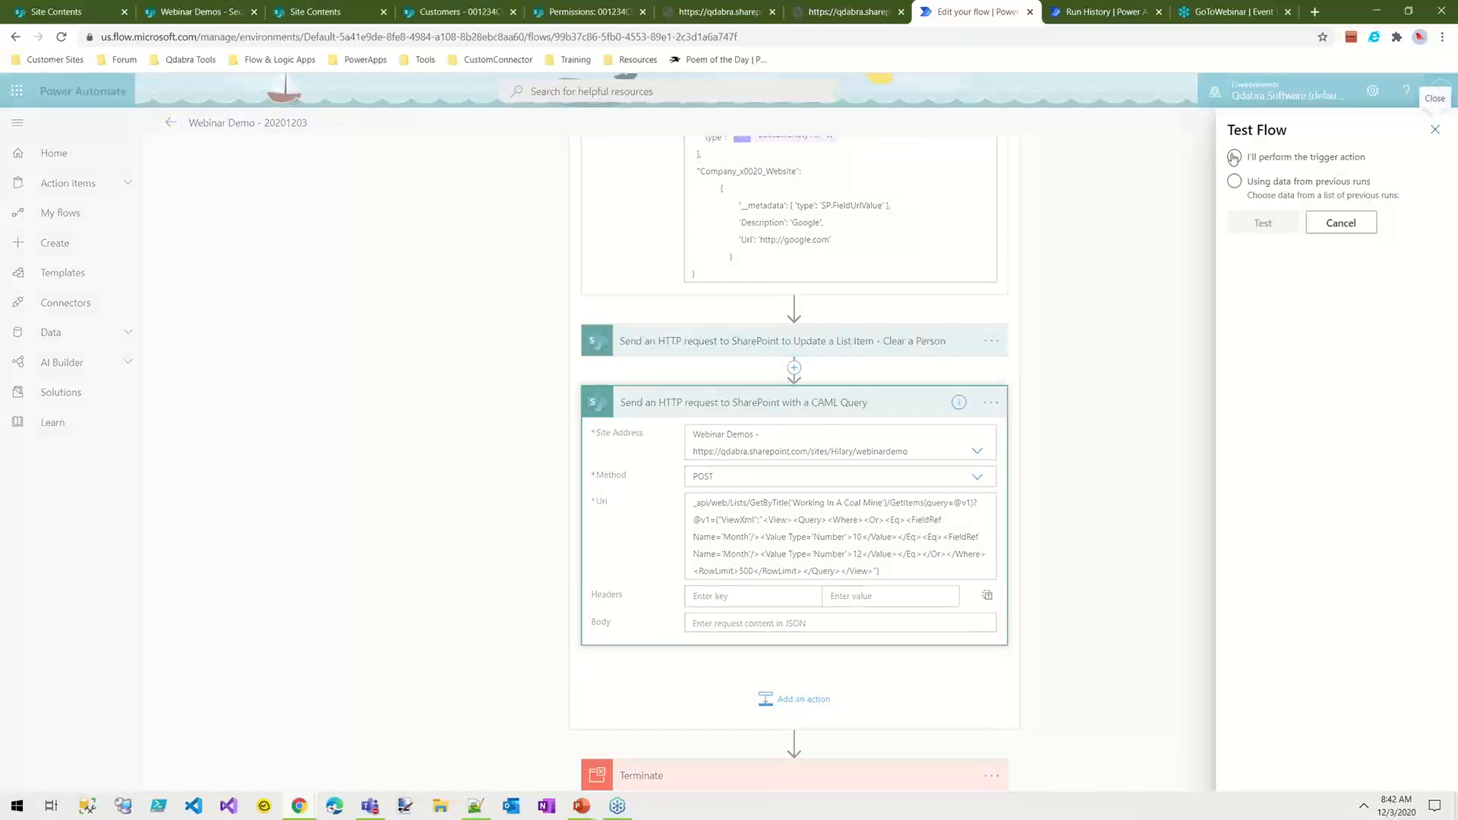
click(1234, 156)
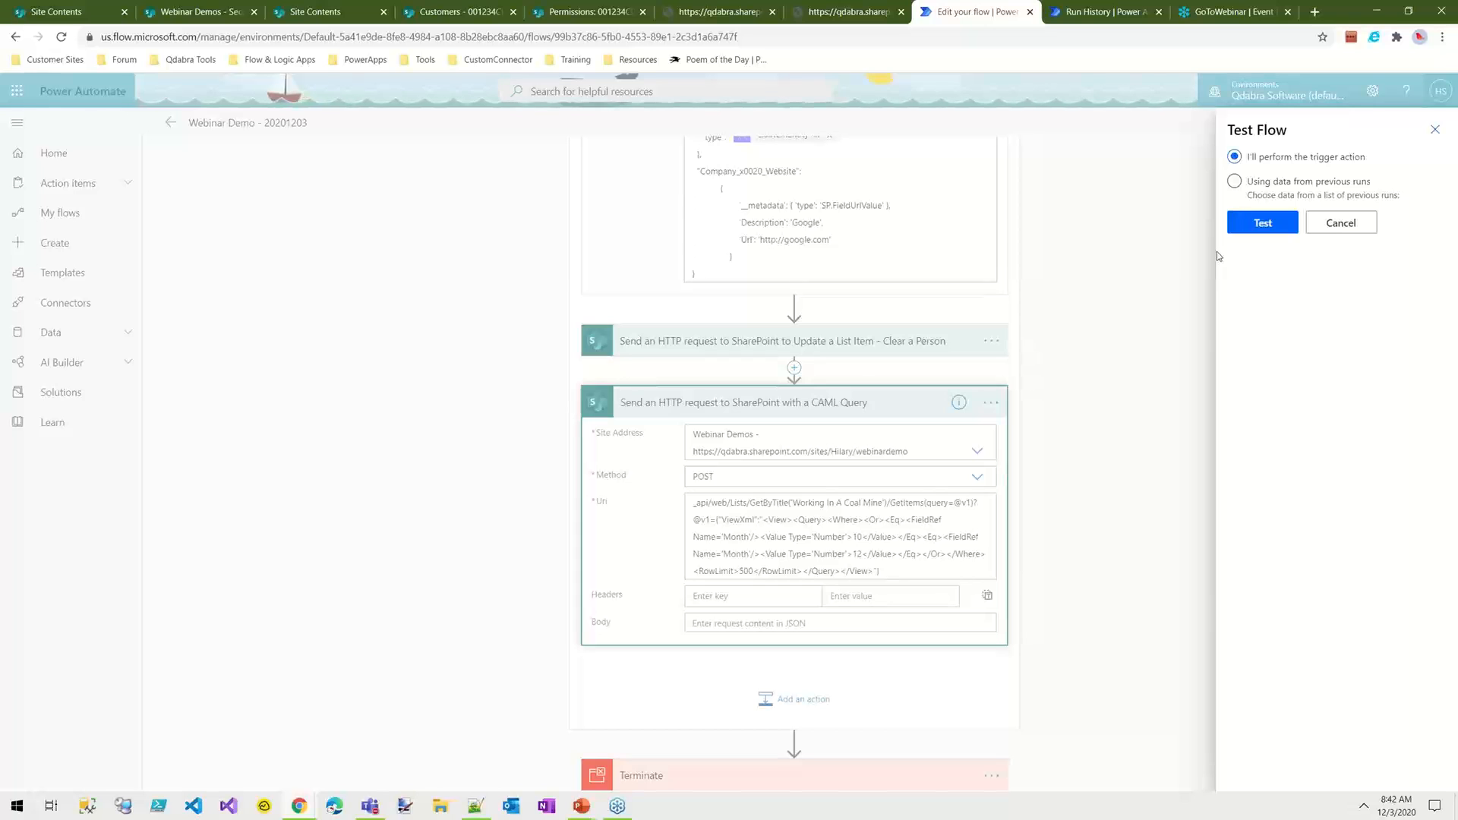
click(1254, 221)
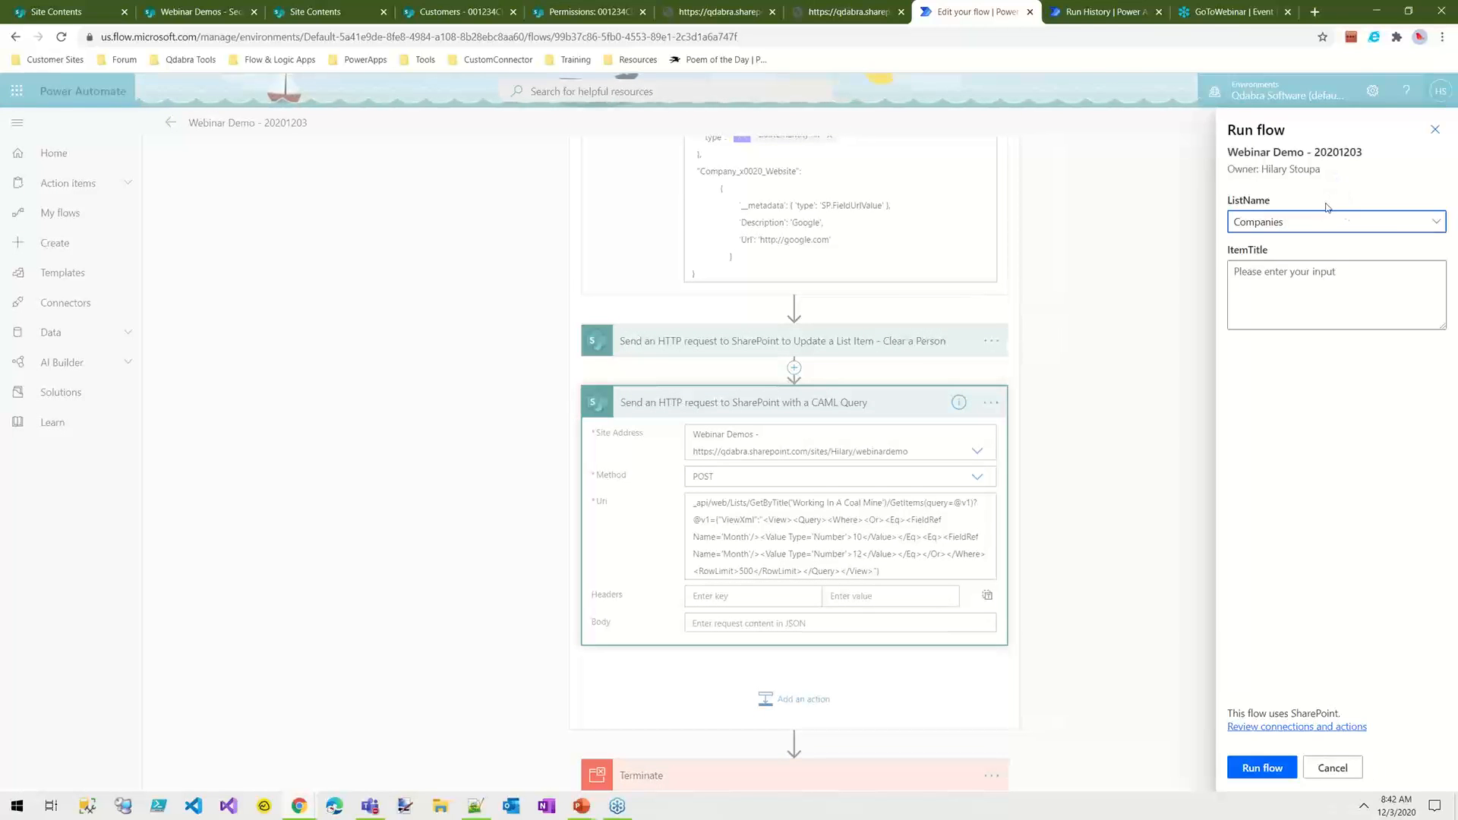
Step: Run the flow with ListName Second Companies and ItemTitle Brand New Item, and close the run confirmation
click(1310, 231)
click(1280, 272)
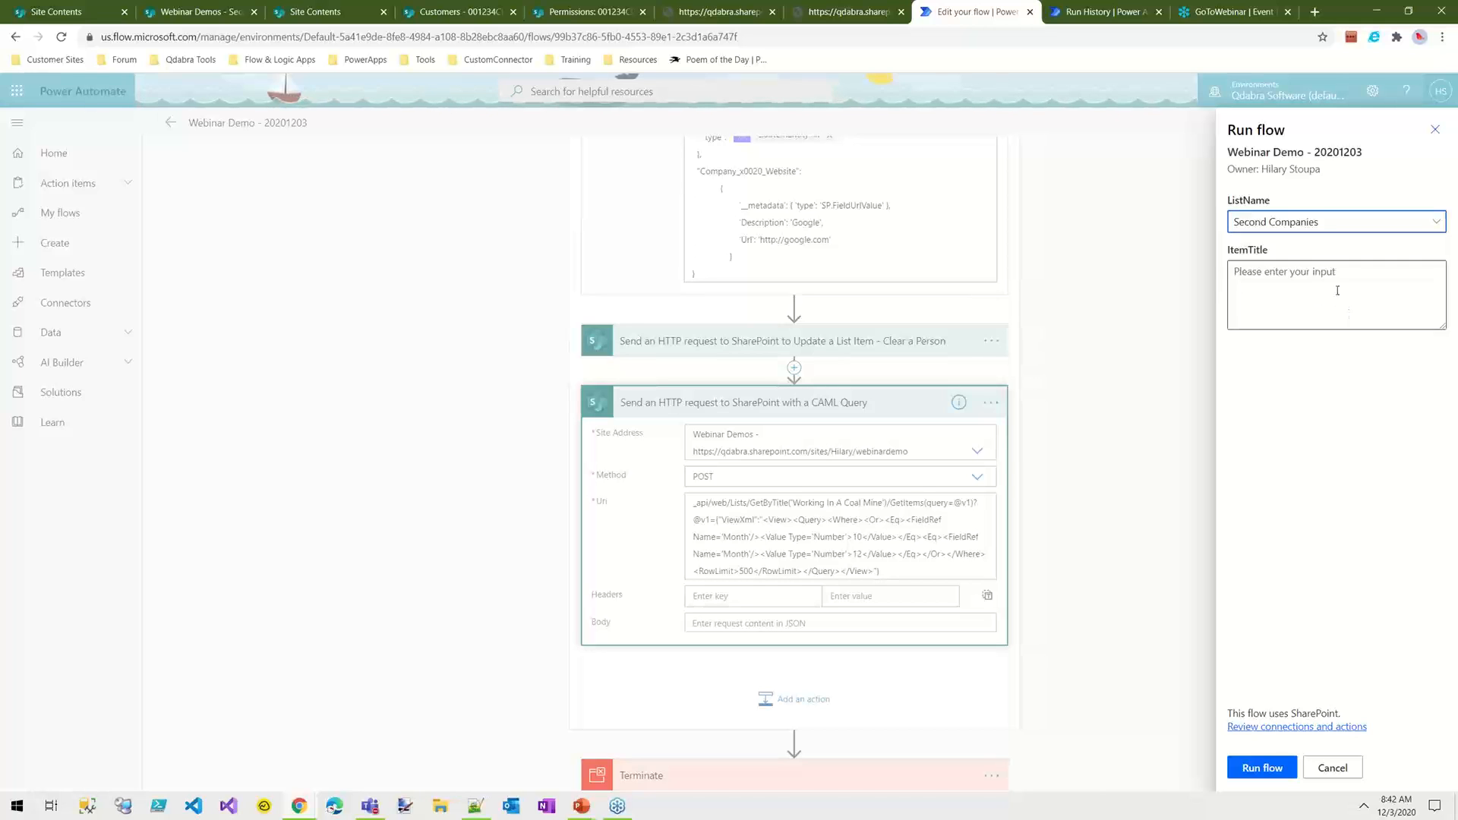
click(1364, 293)
text(Brand New Item)
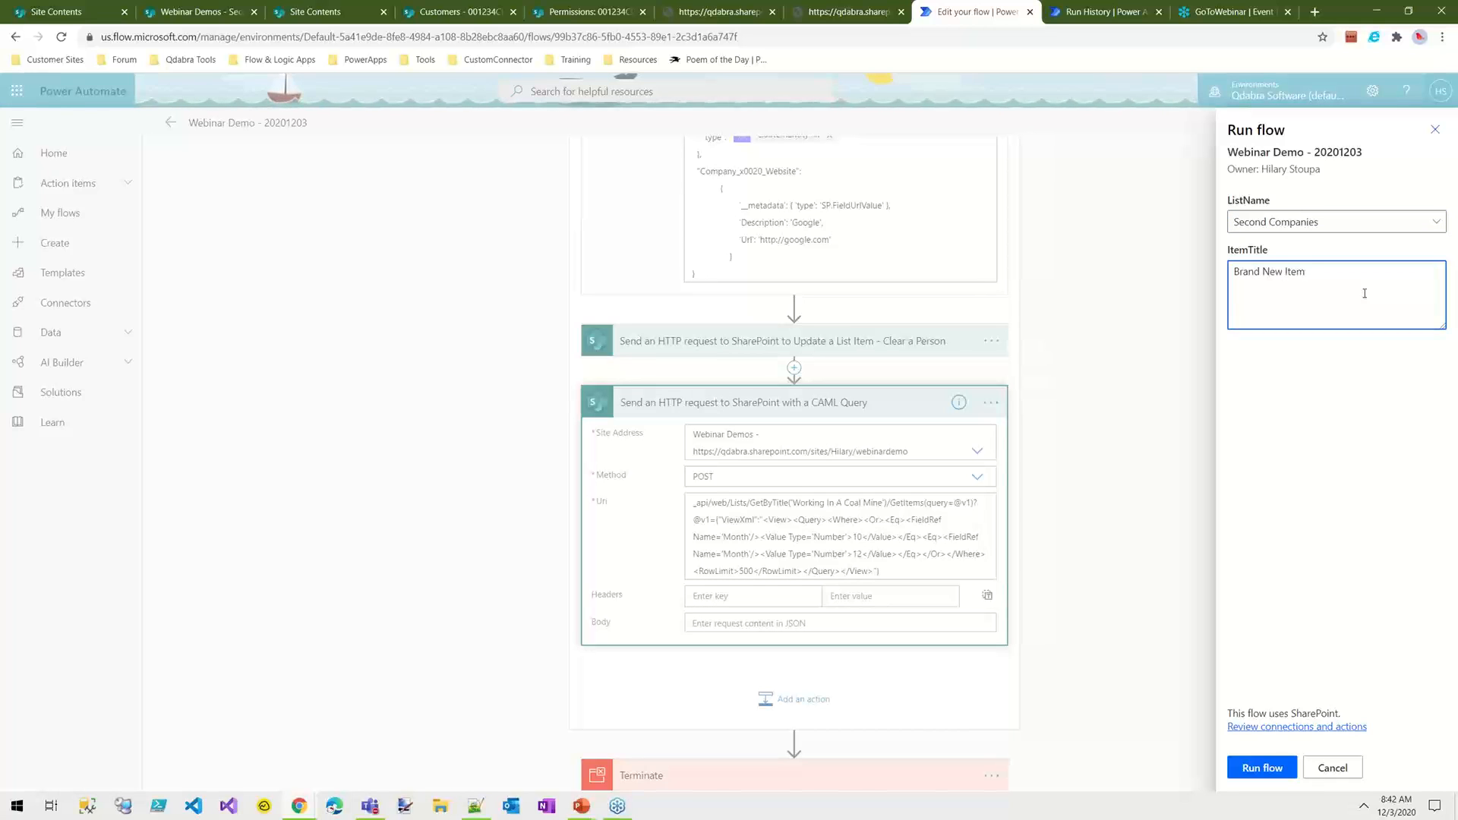
click(1260, 769)
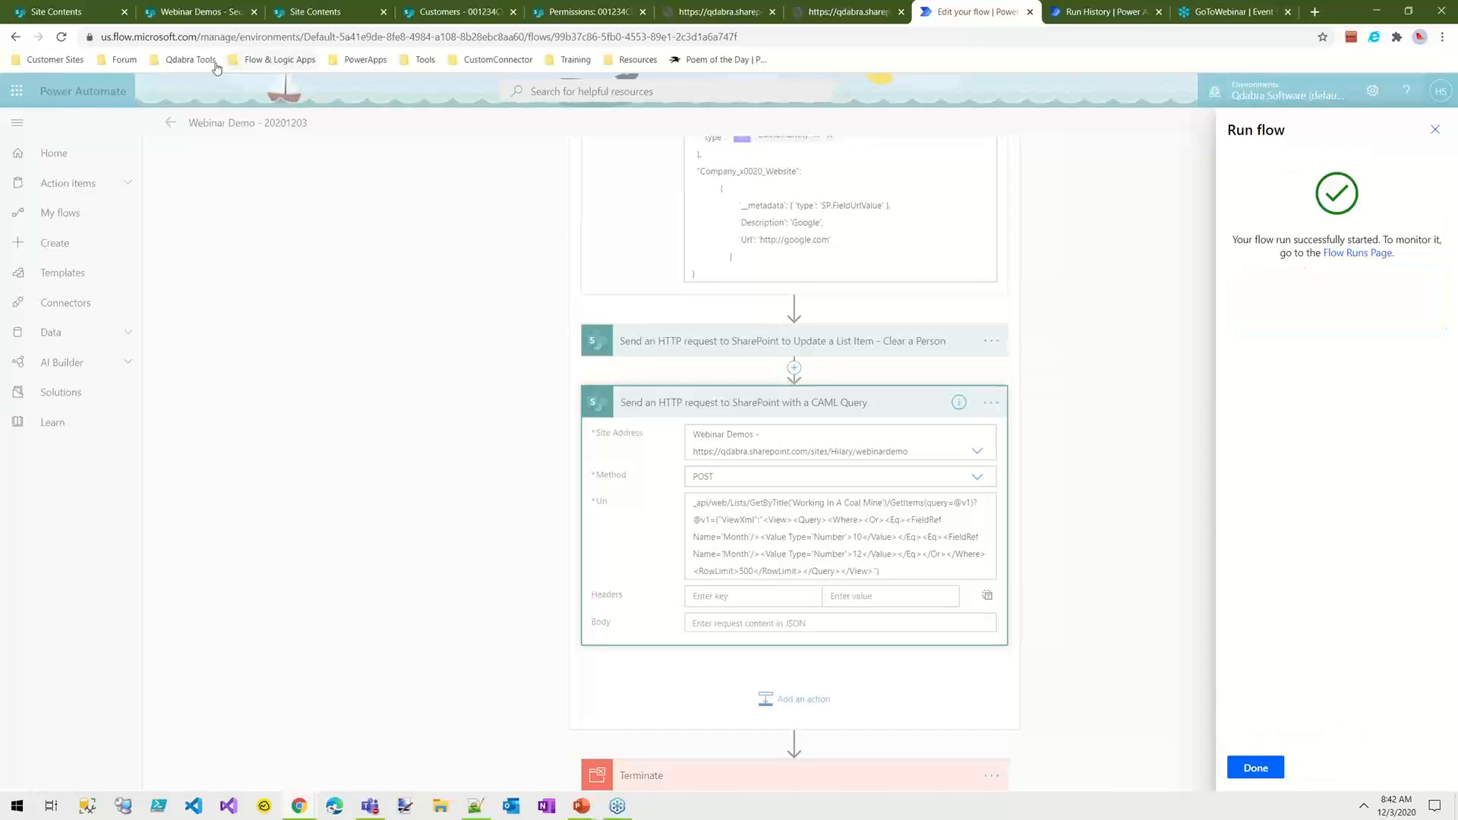
click(1253, 769)
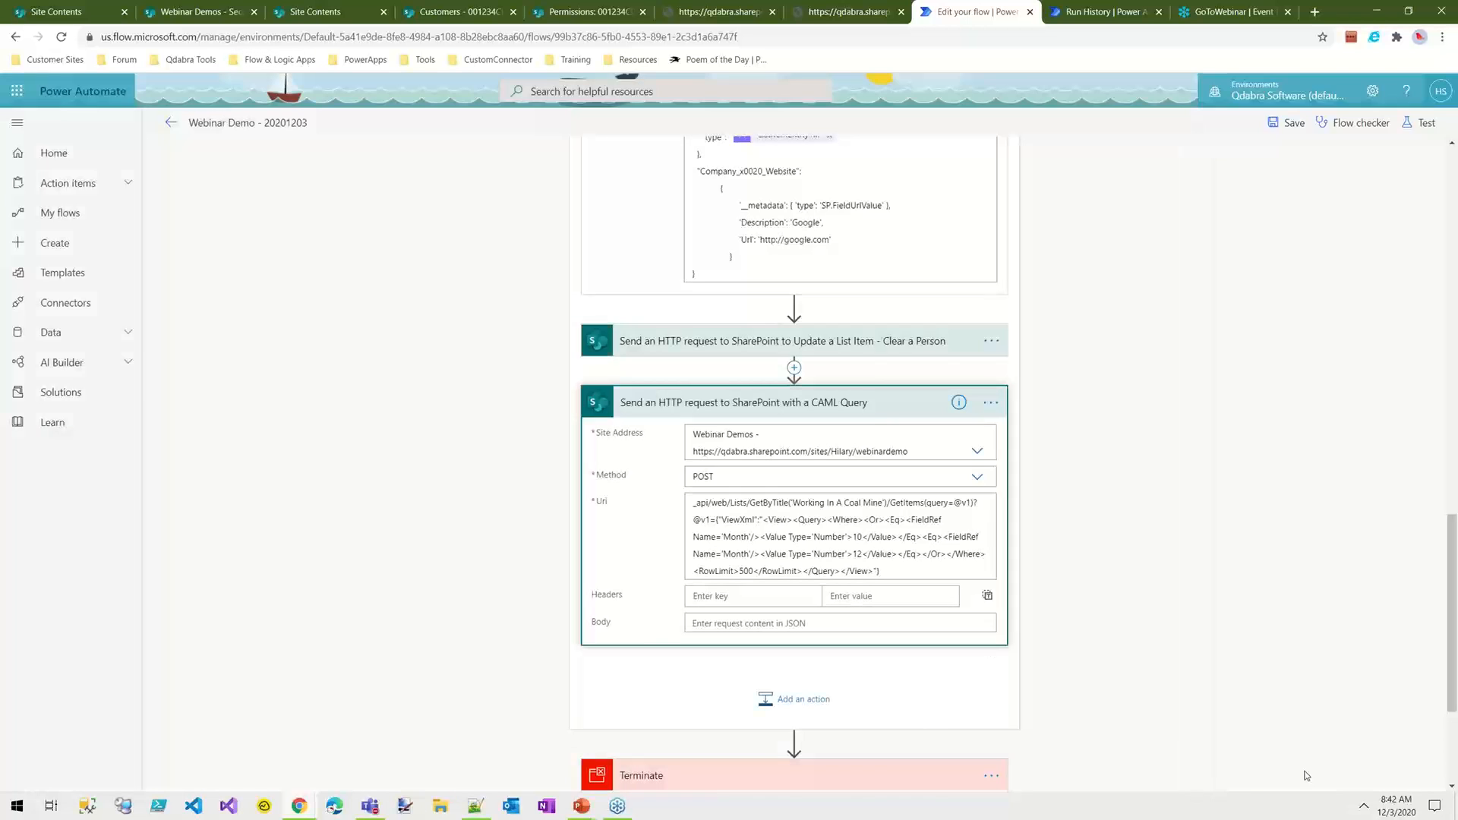
Step: Open the Companies list from the Webinar Demos site contents and view it and the Second Companies list for the flow's changes
key(ctrl+1)
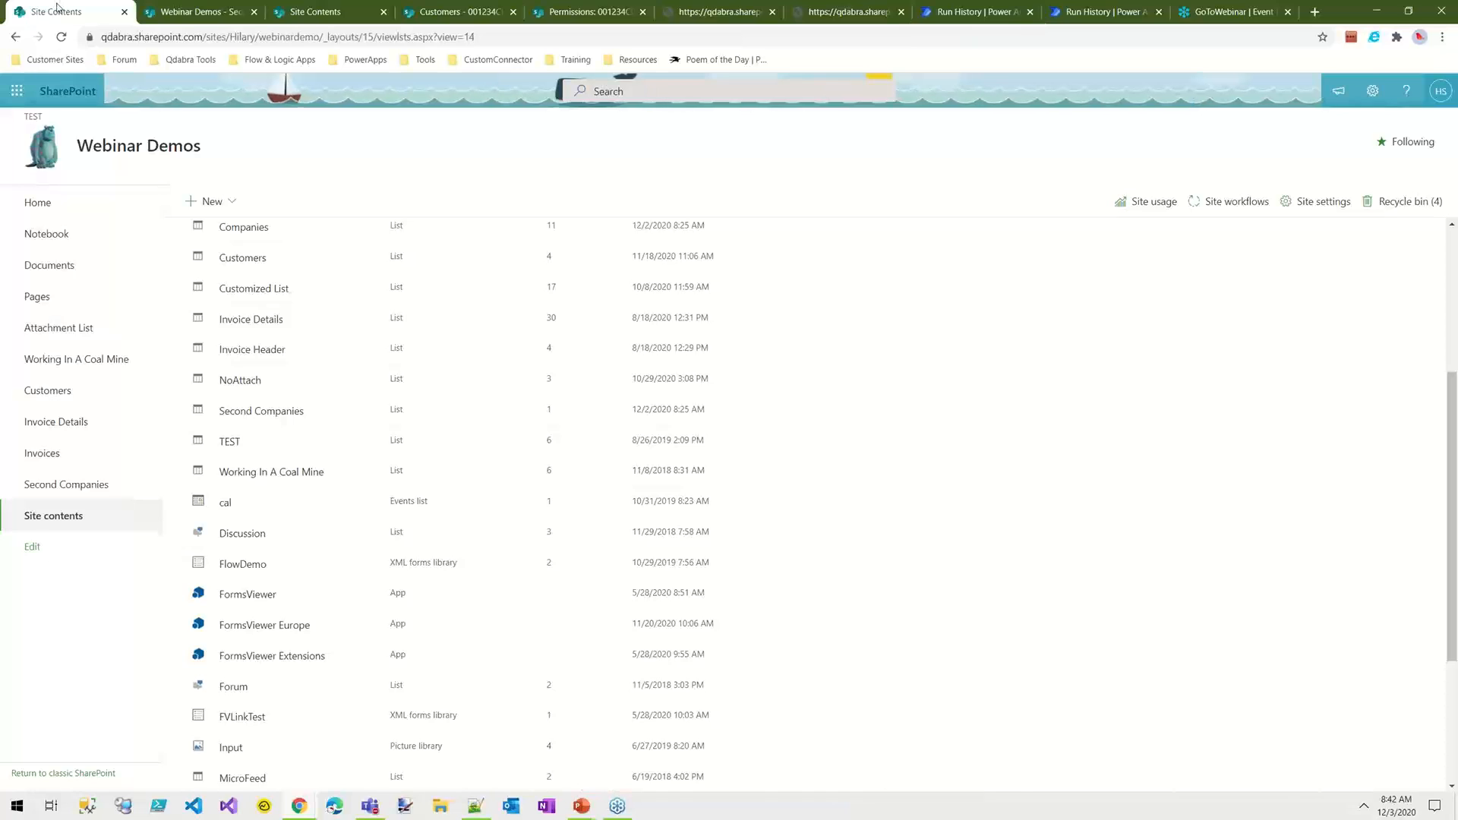
scroll(292, 357, up, 2)
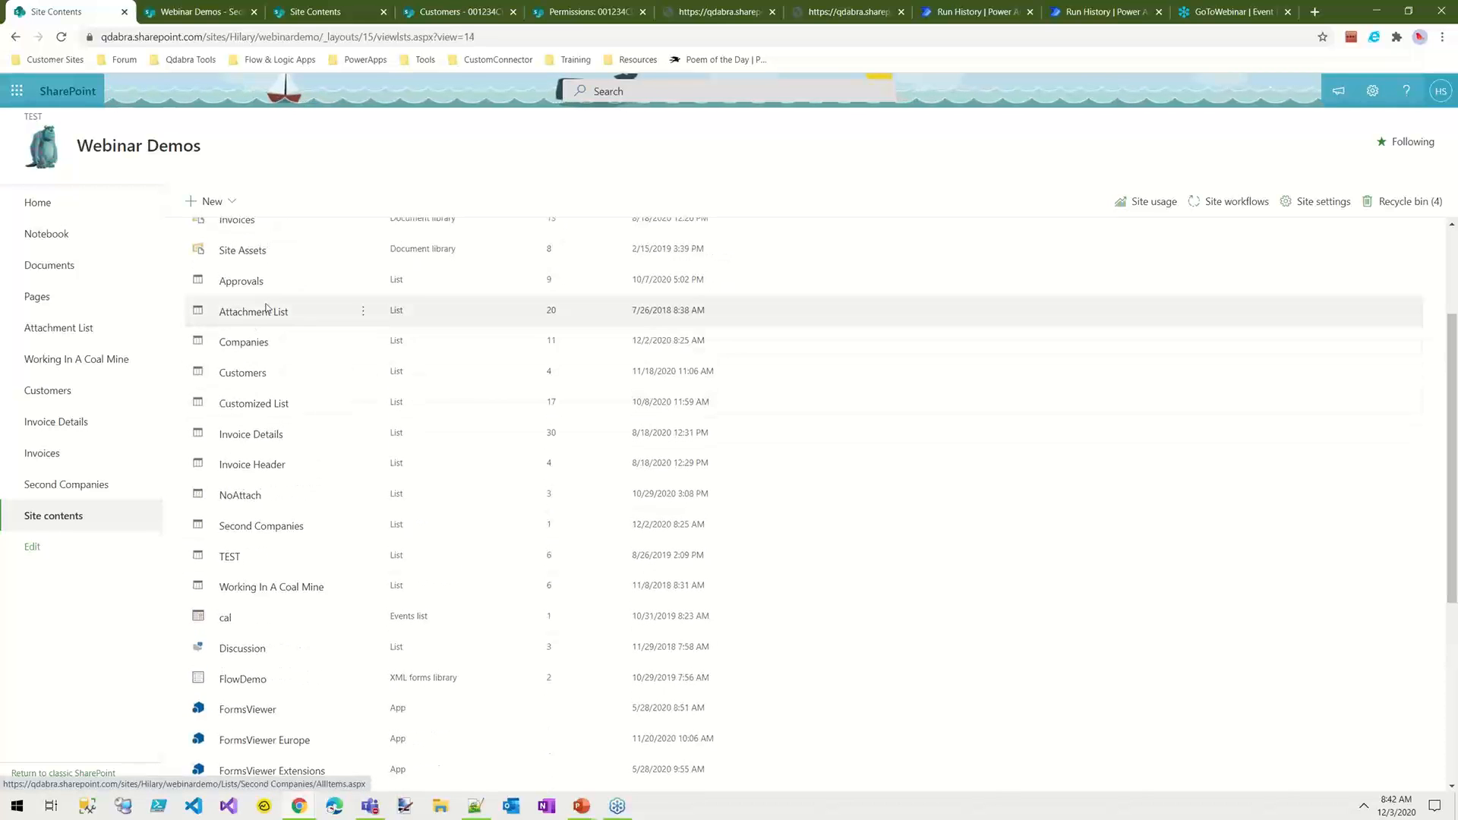
click(233, 347)
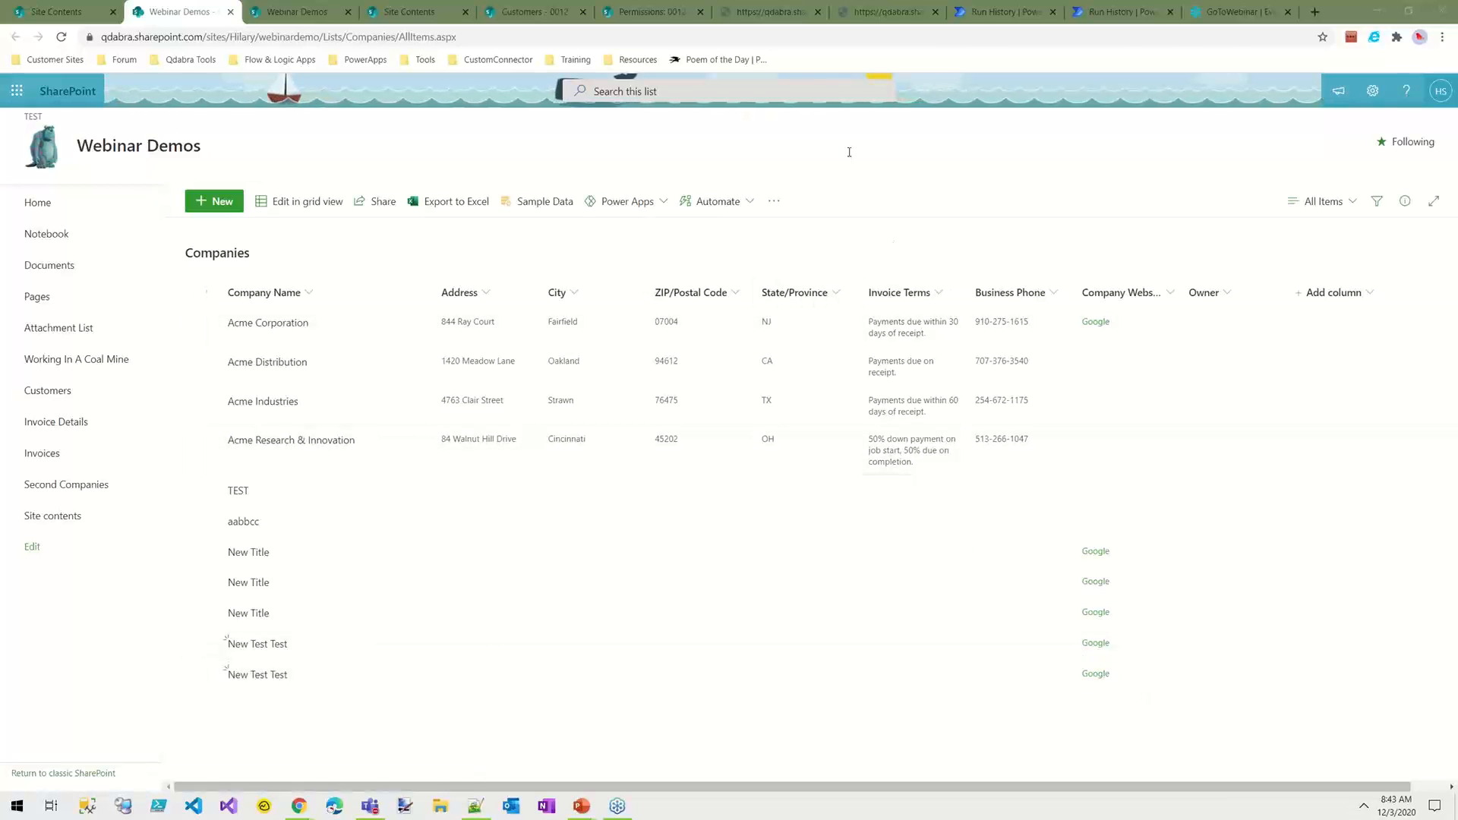
click(296, 11)
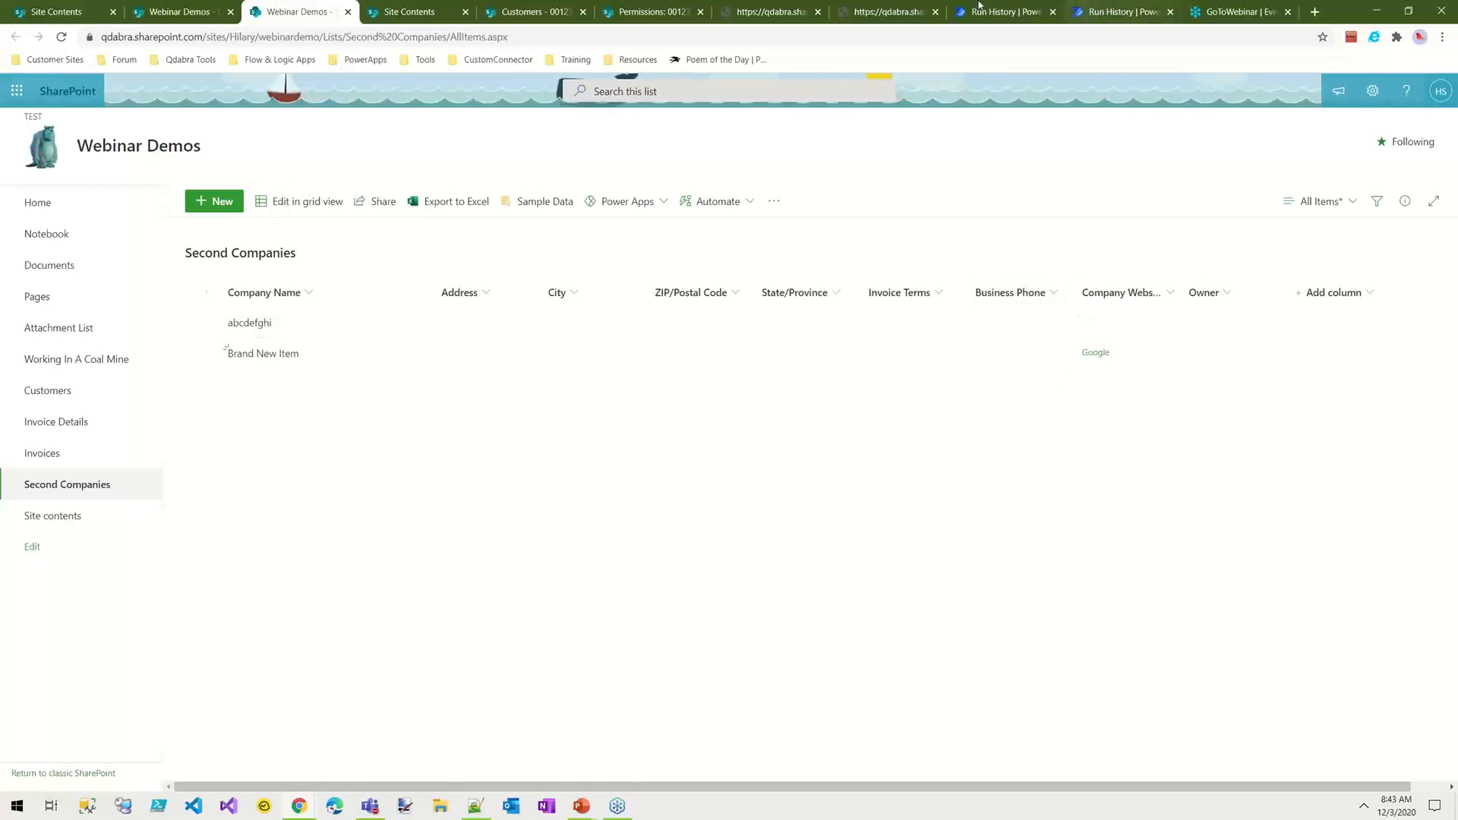
Step: In the flow's run history, expand the Dealing with List Items scope and its CAML Query request to inspect the inputs and outputs
click(1034, 6)
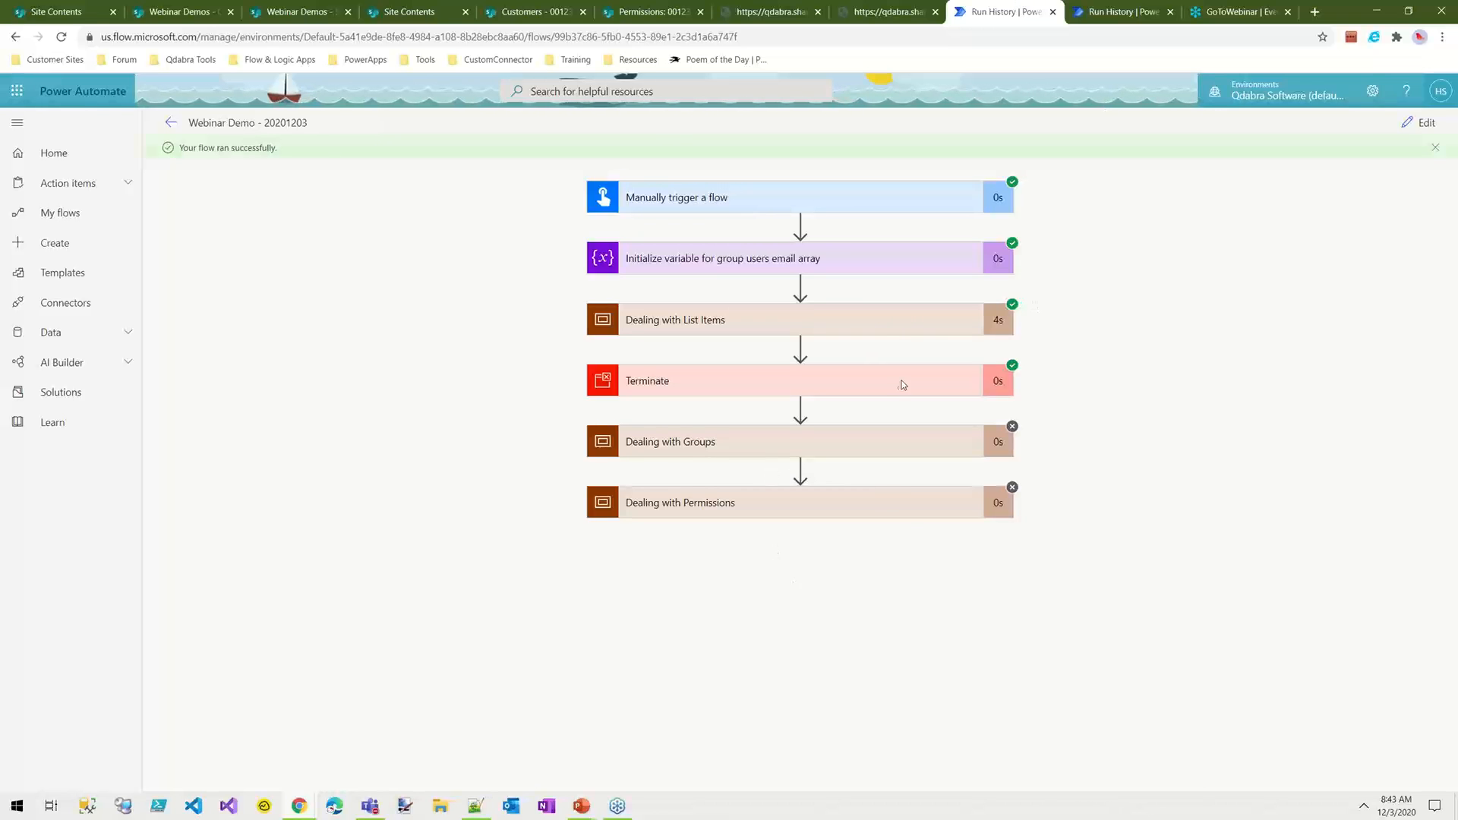
click(868, 319)
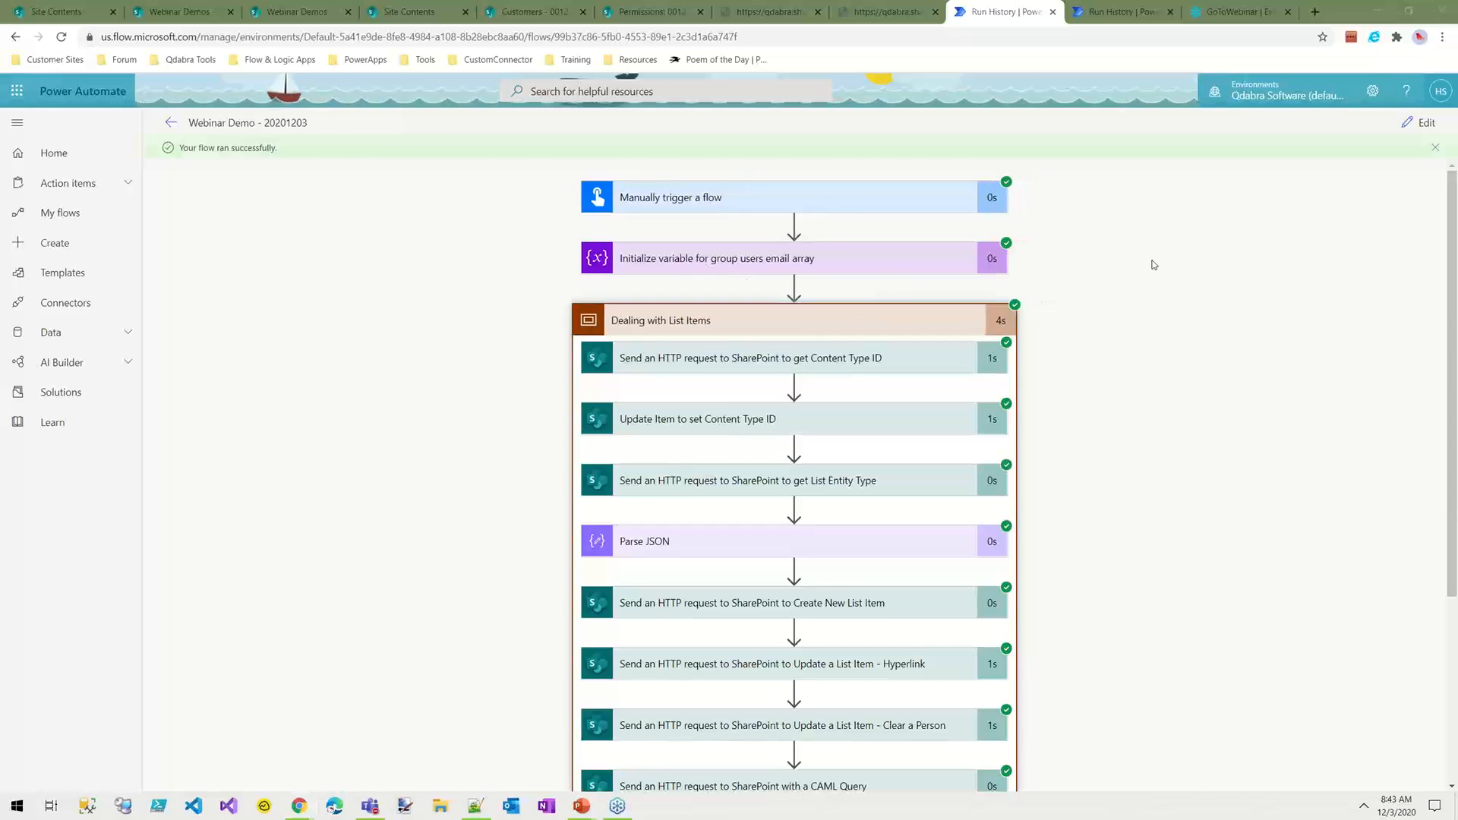
scroll(864, 662, down, 3)
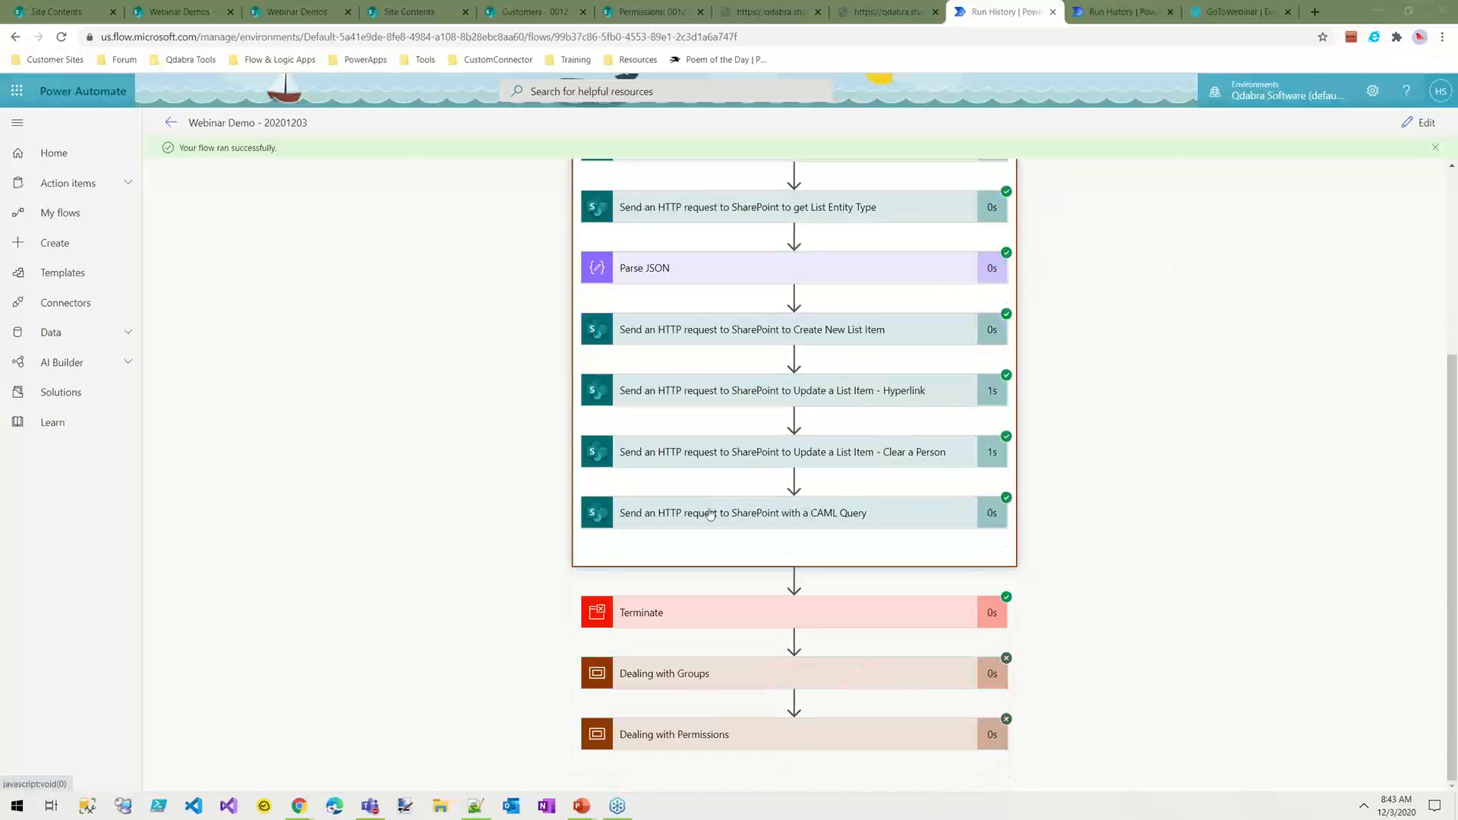
click(750, 515)
scroll(1081, 446, down, 5)
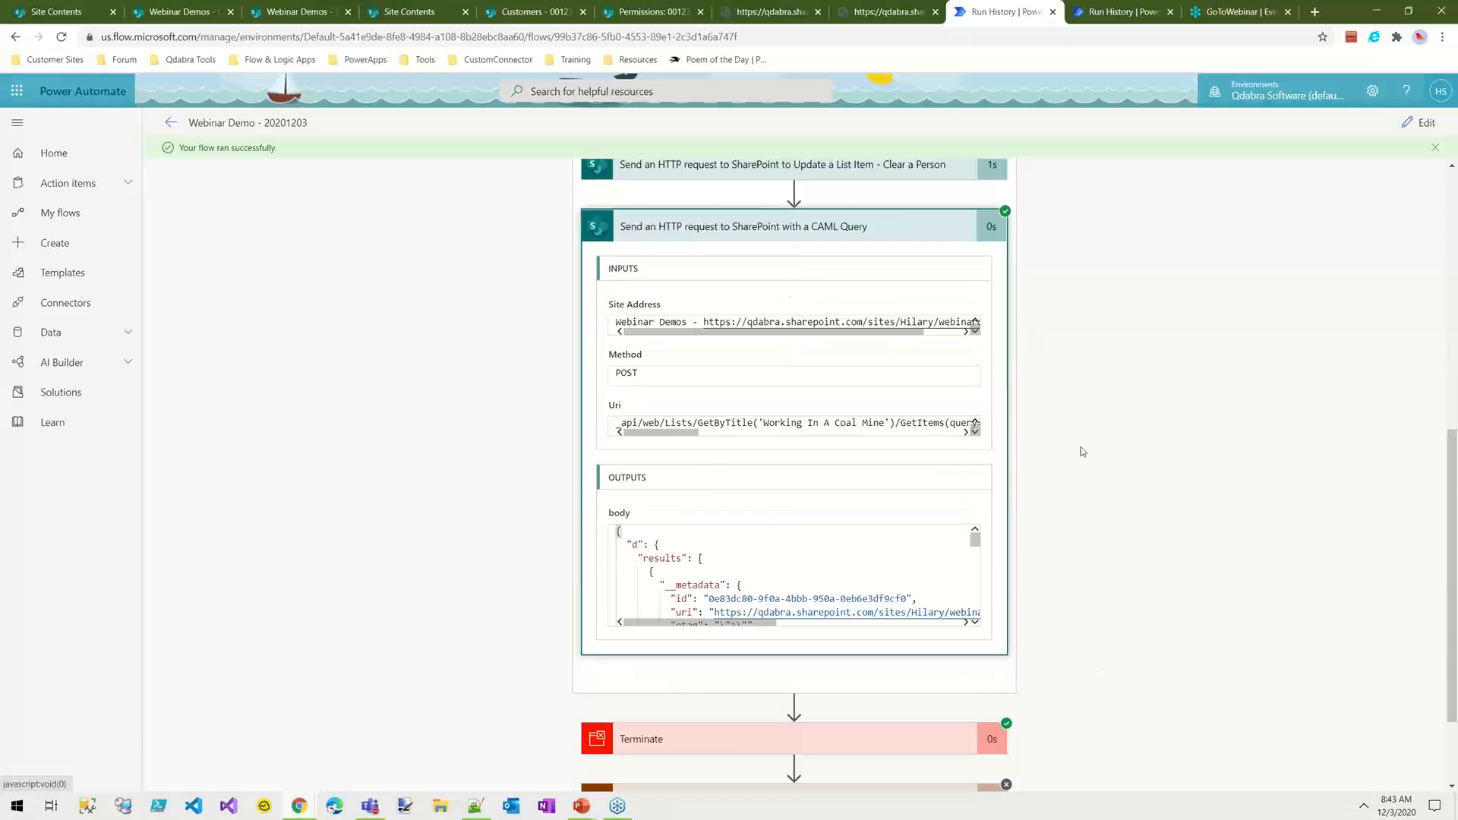
Step: Copy the CAML Query request's whole output body and replace the contents of the new 2 document in Notepad++ with it
drag(975, 414, 974, 425)
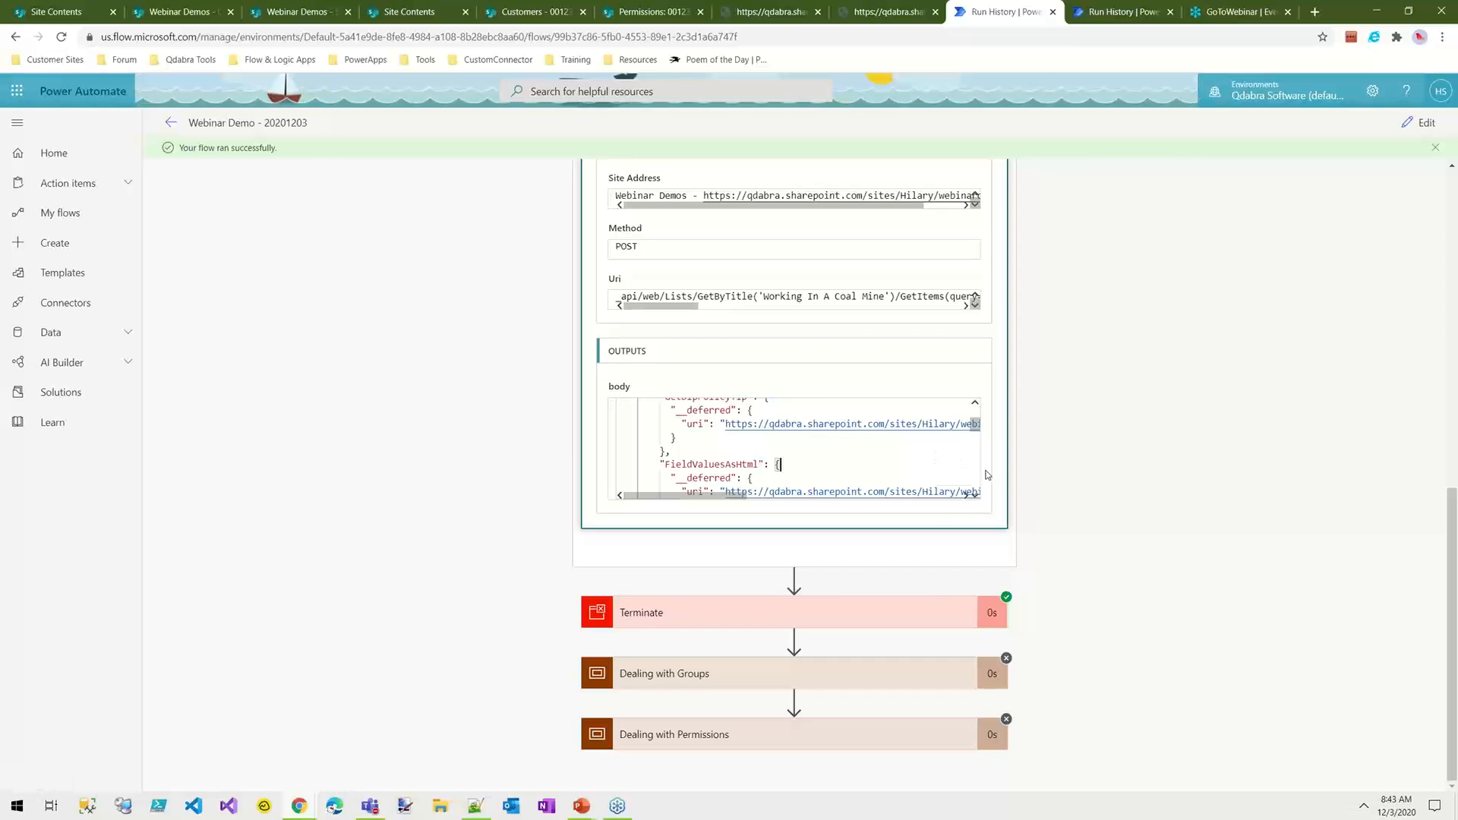
key(ctrl+a)
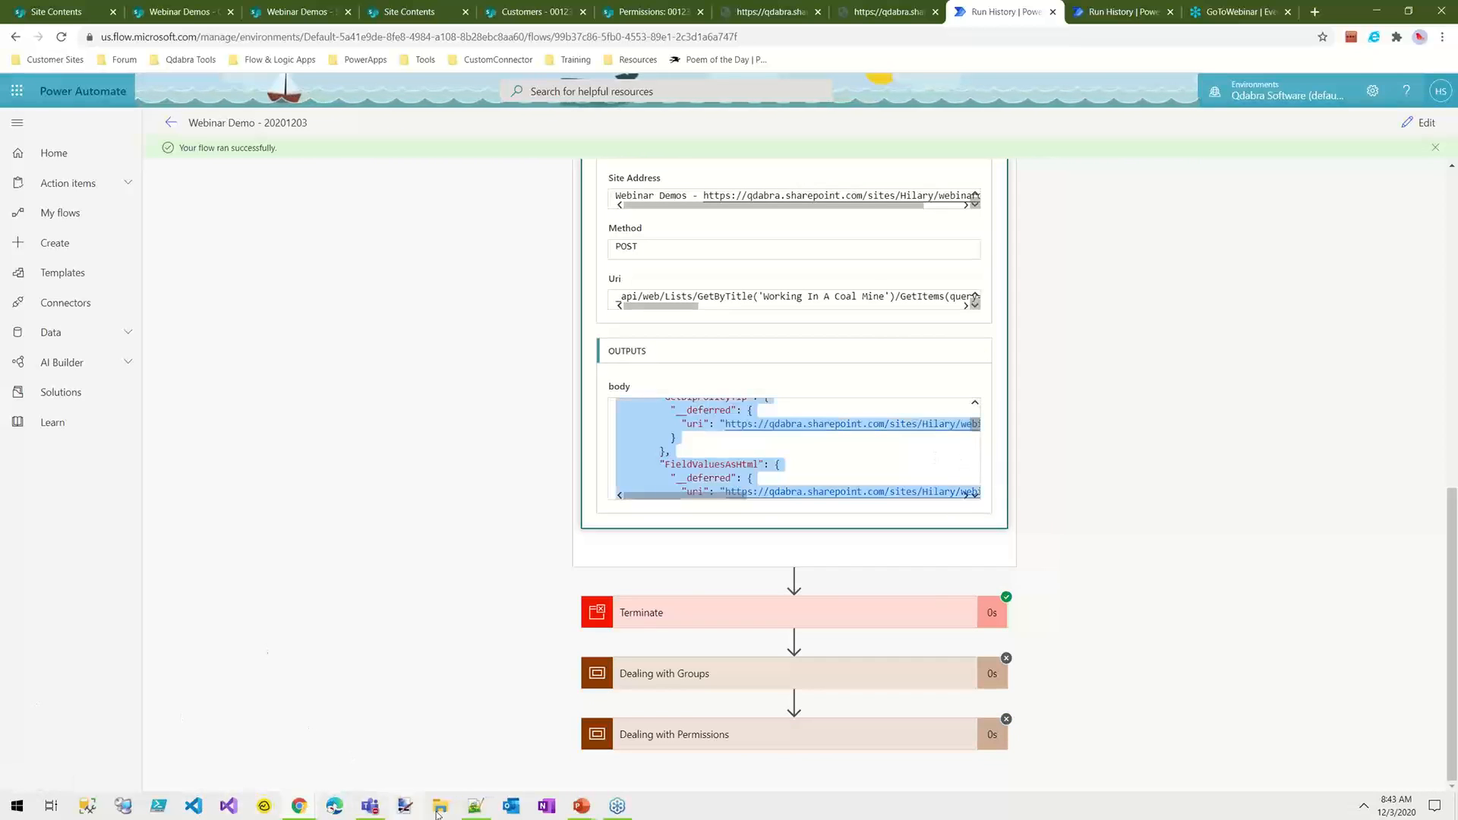
click(475, 806)
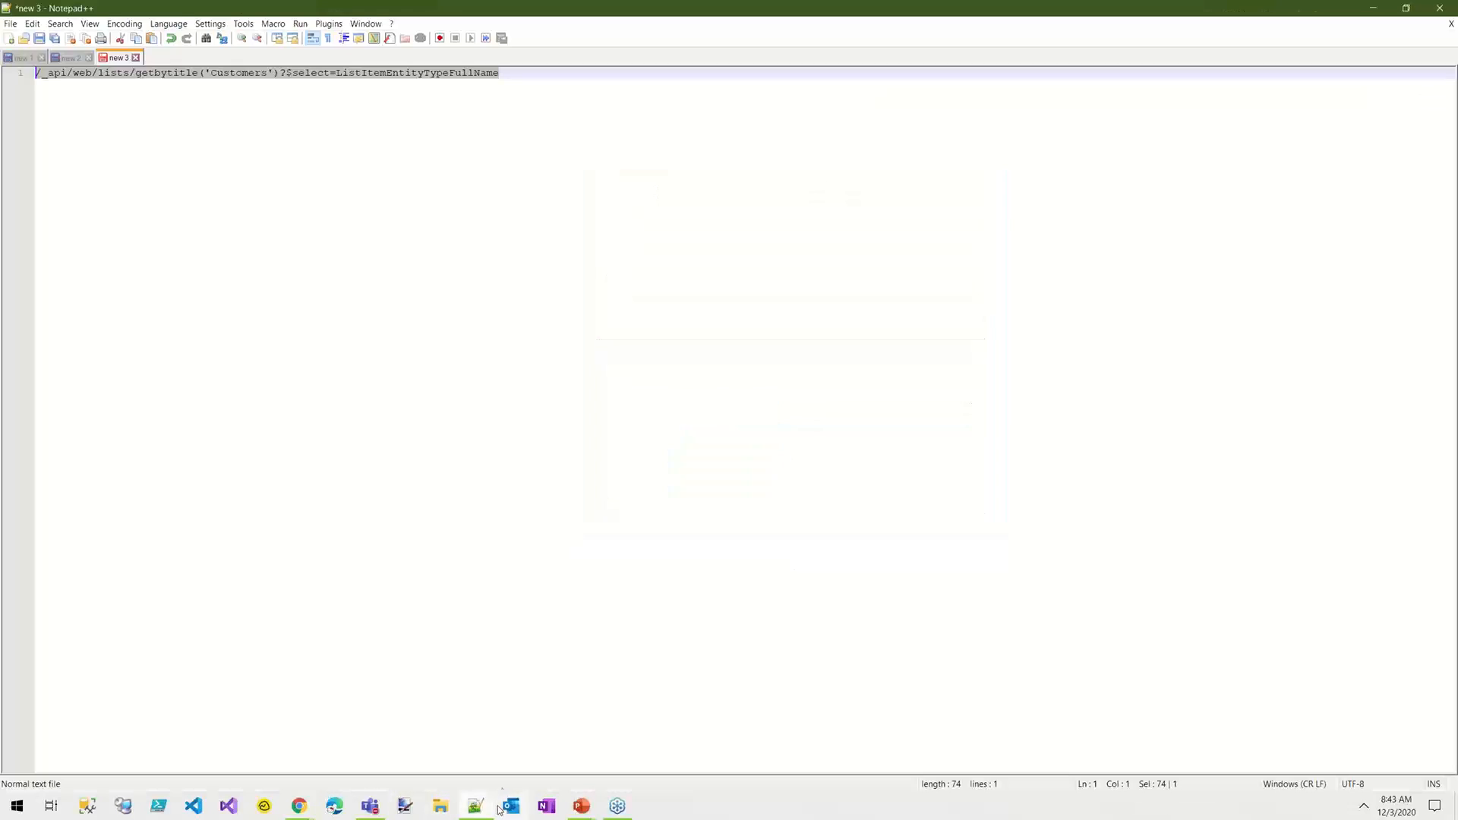
click(69, 58)
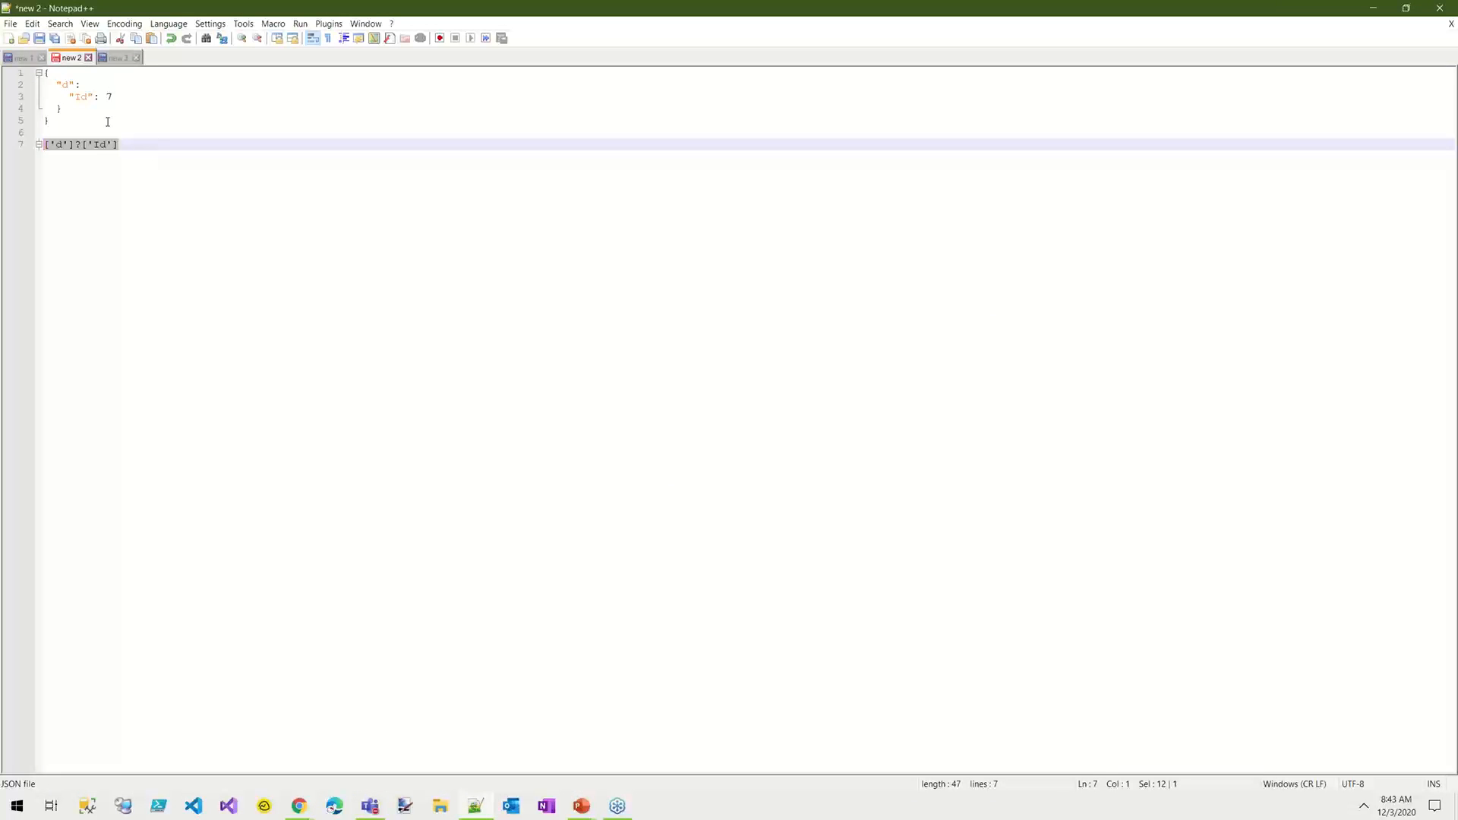
key(ctrl+a)
key(ctrl+v)
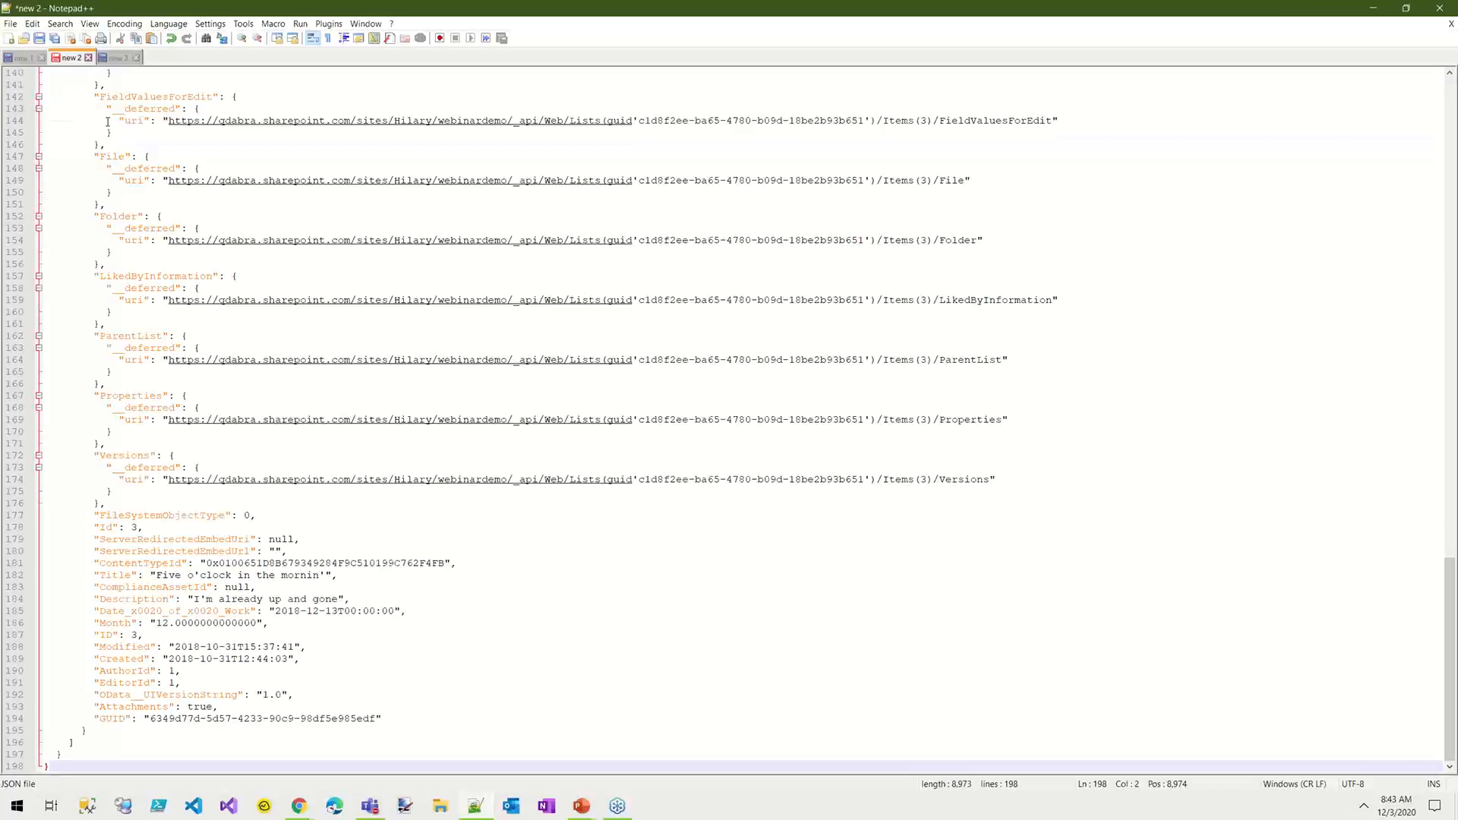
Step: Find all occurrences of Month in the pasted JSON and examine the values in the listed matches
double_click(118, 621)
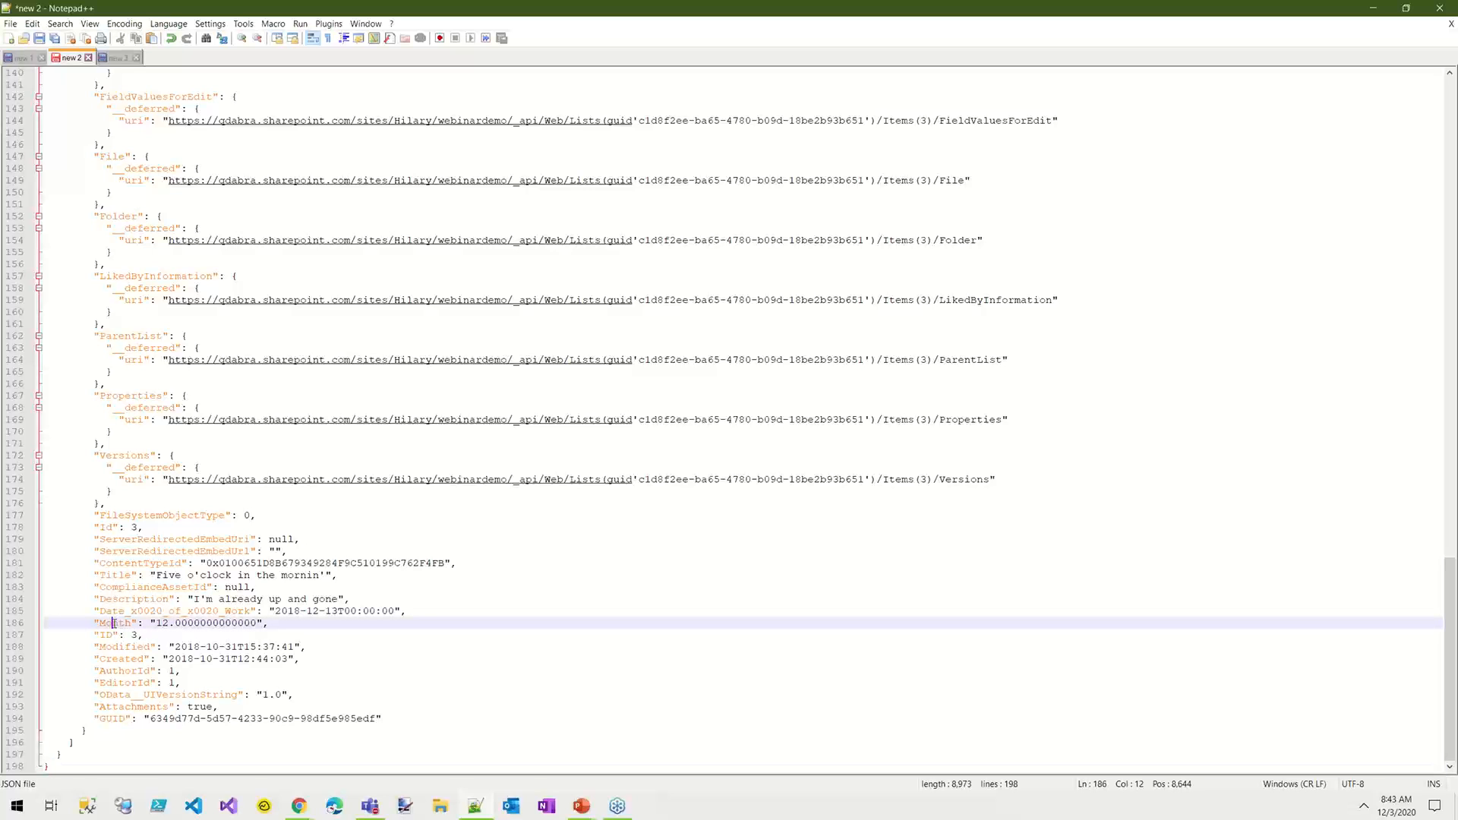
key(ctrl+f)
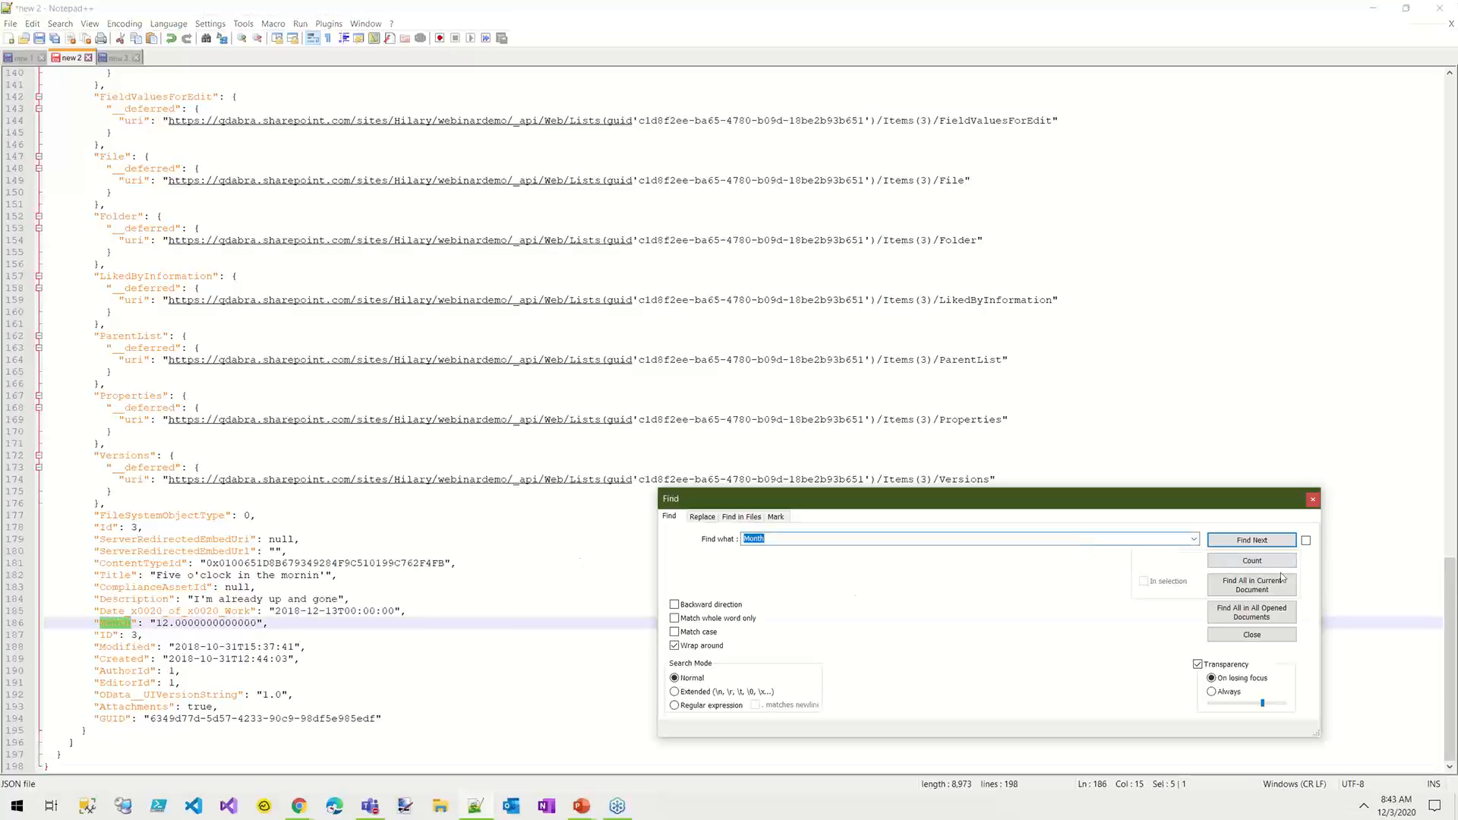
click(1252, 590)
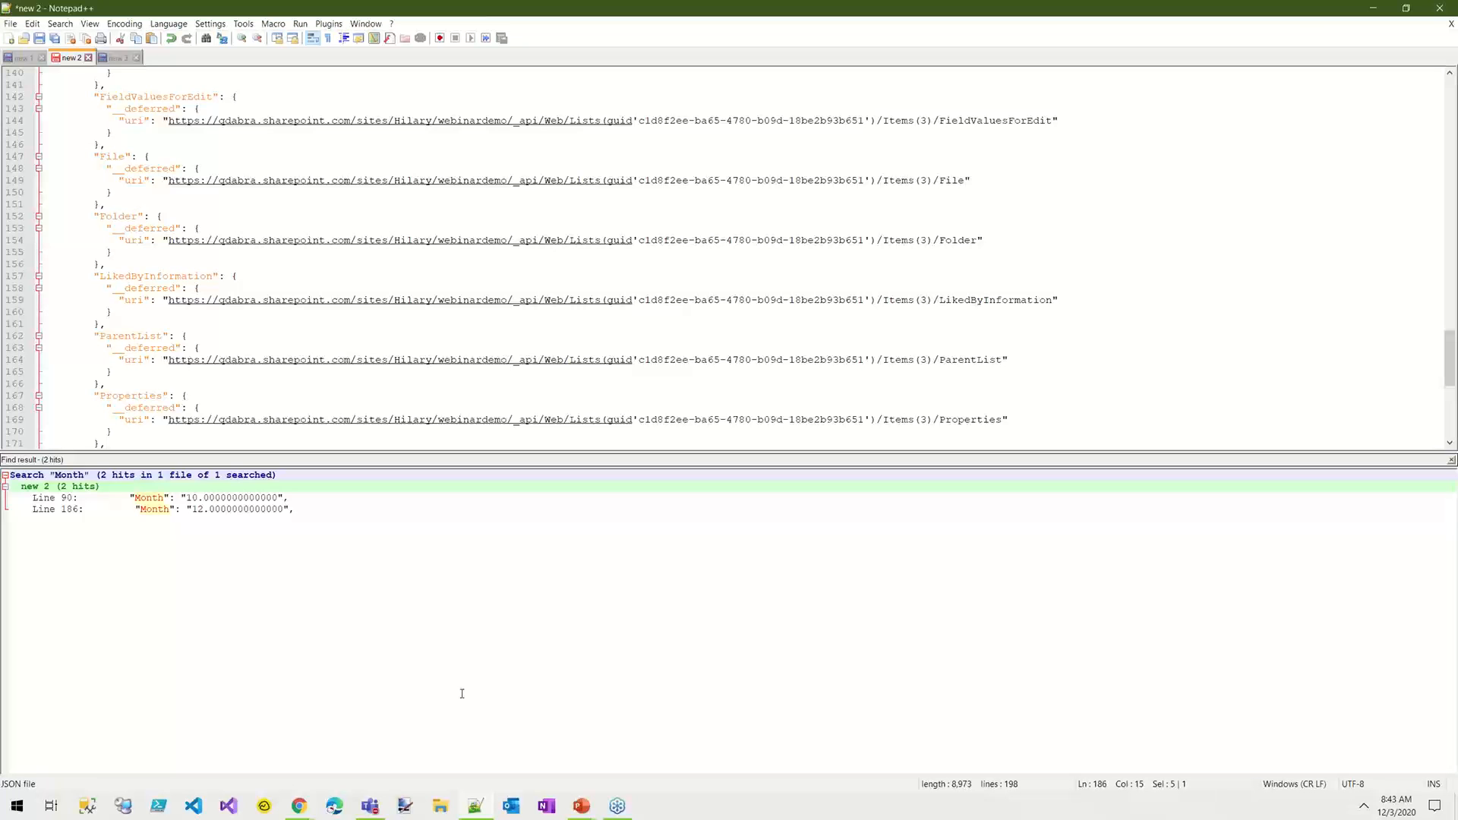
click(232, 499)
click(217, 510)
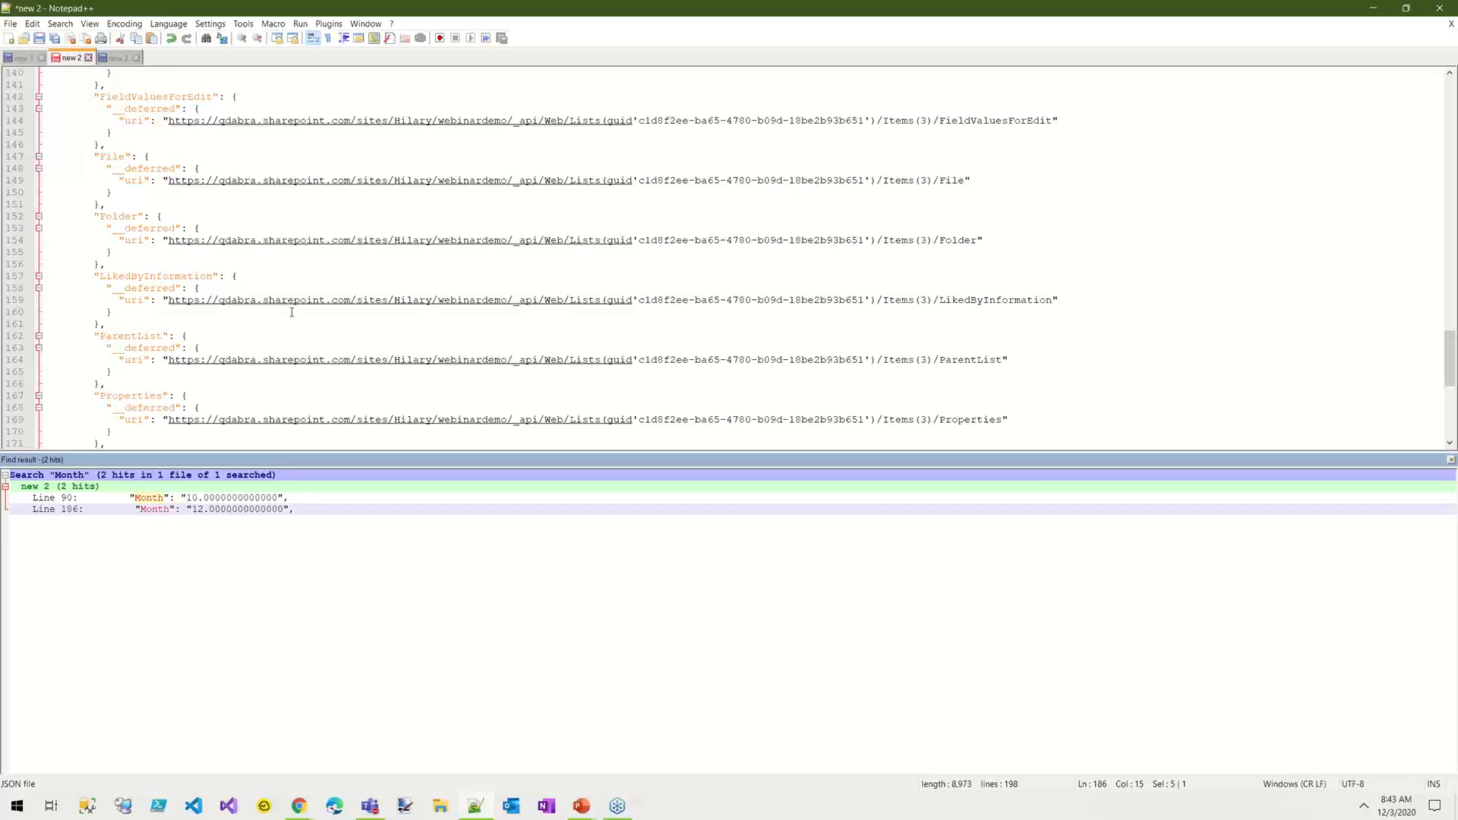
Step: Return to the flow's run history and highlight the POST method in the CAML Query request's inputs
click(1380, 9)
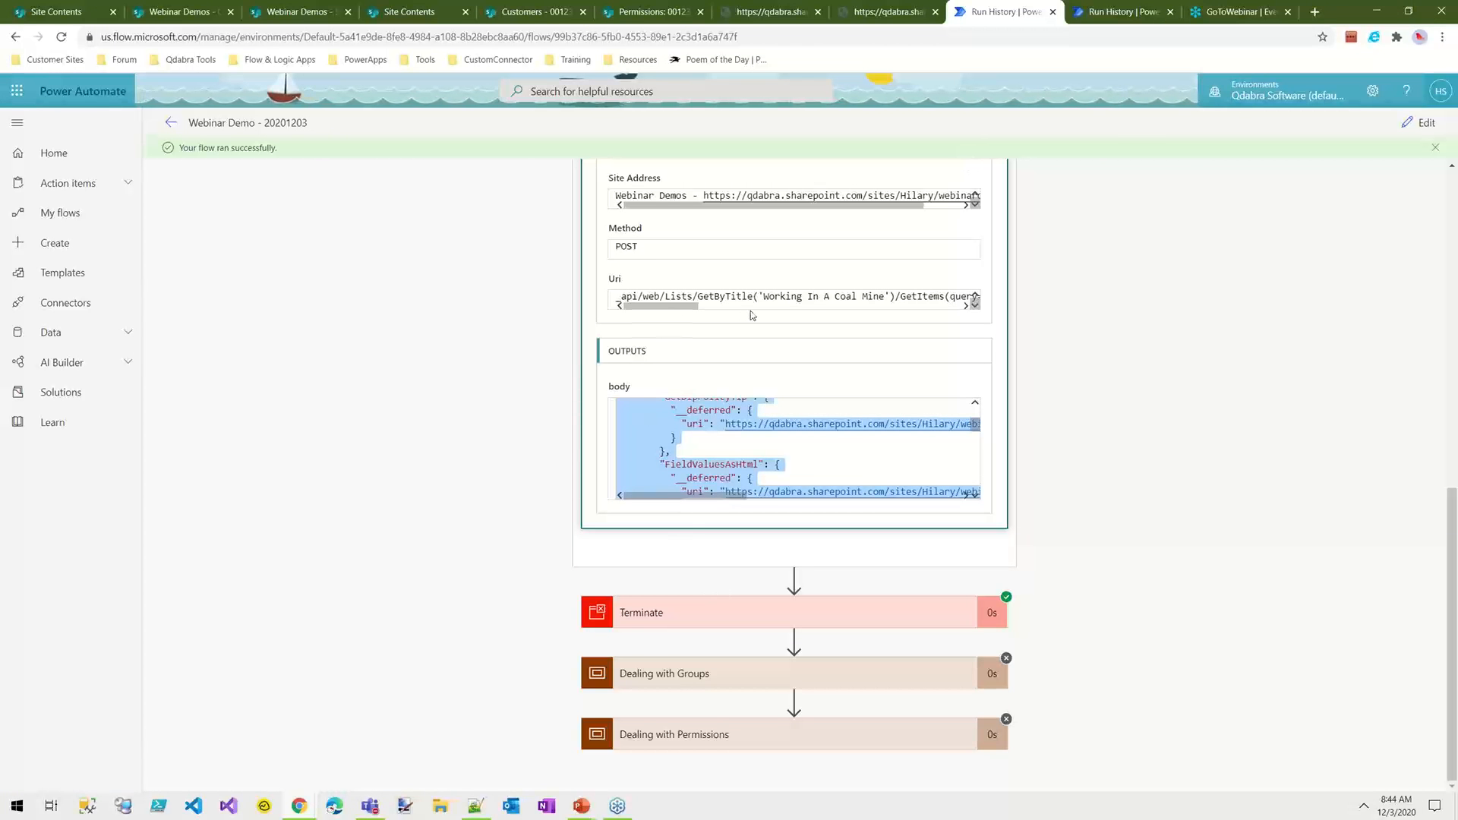
scroll(752, 315, up, 2)
click(651, 400)
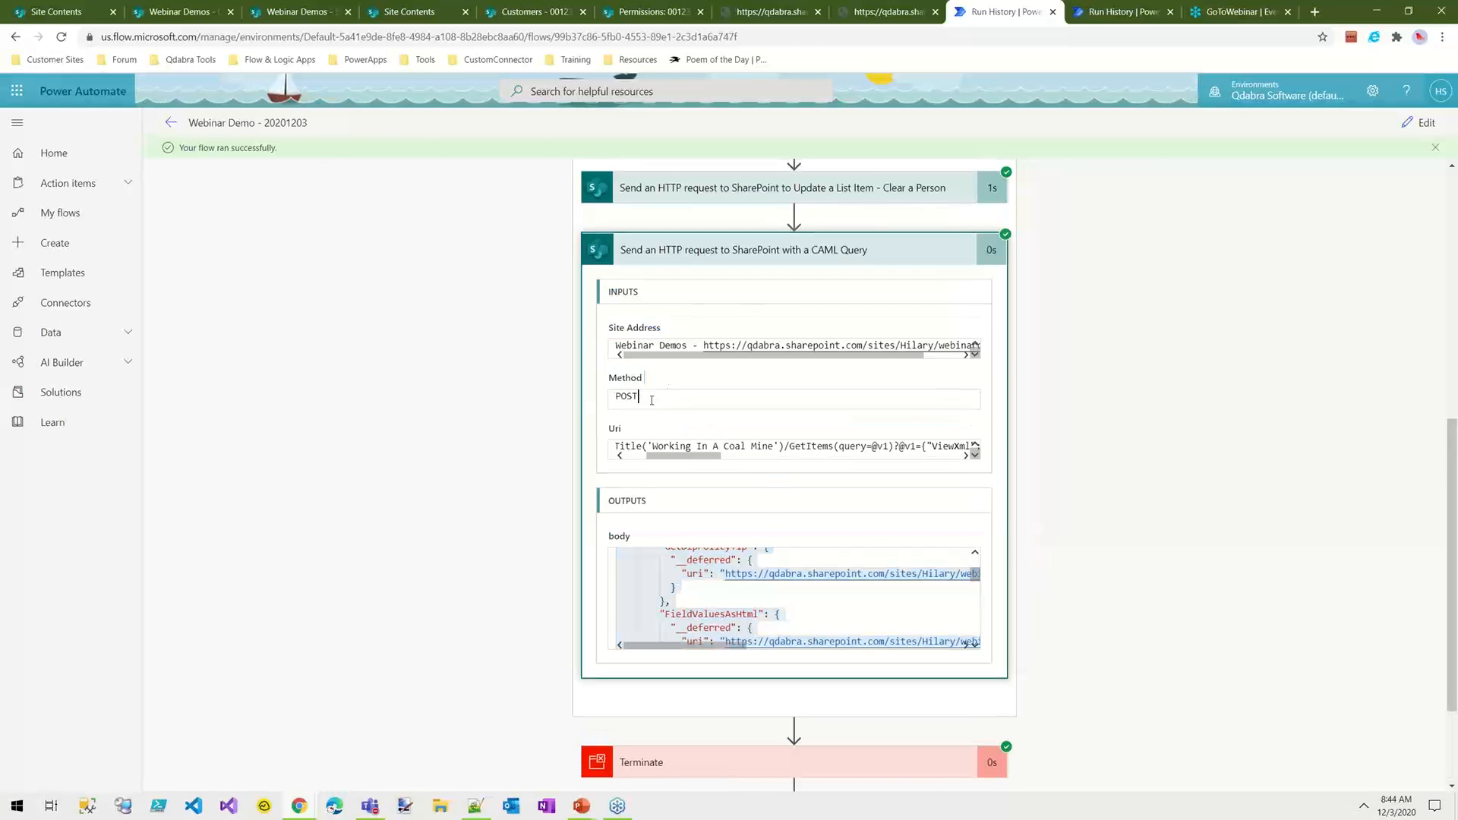
drag(653, 400, 593, 398)
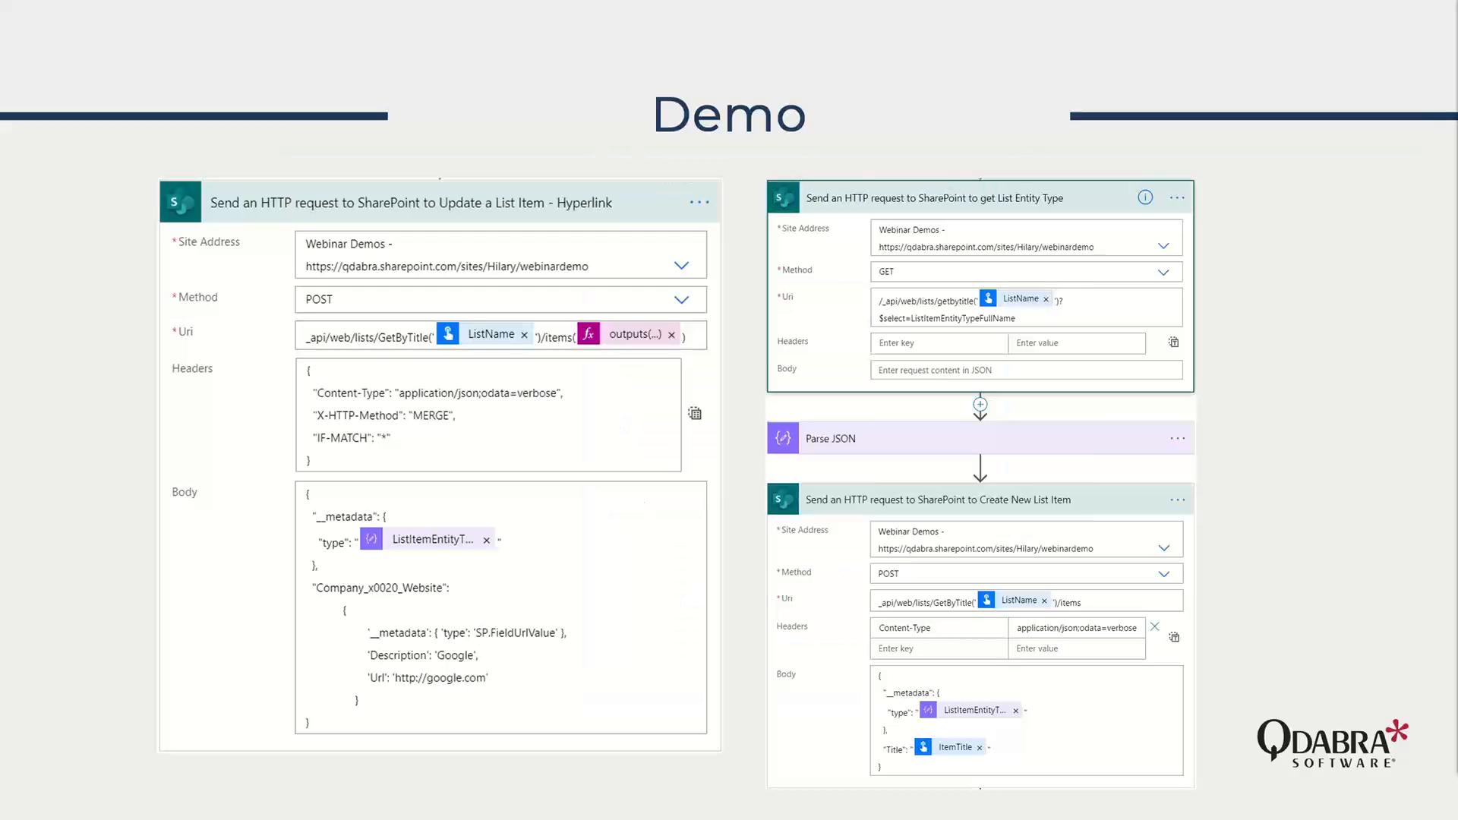
key(Right)
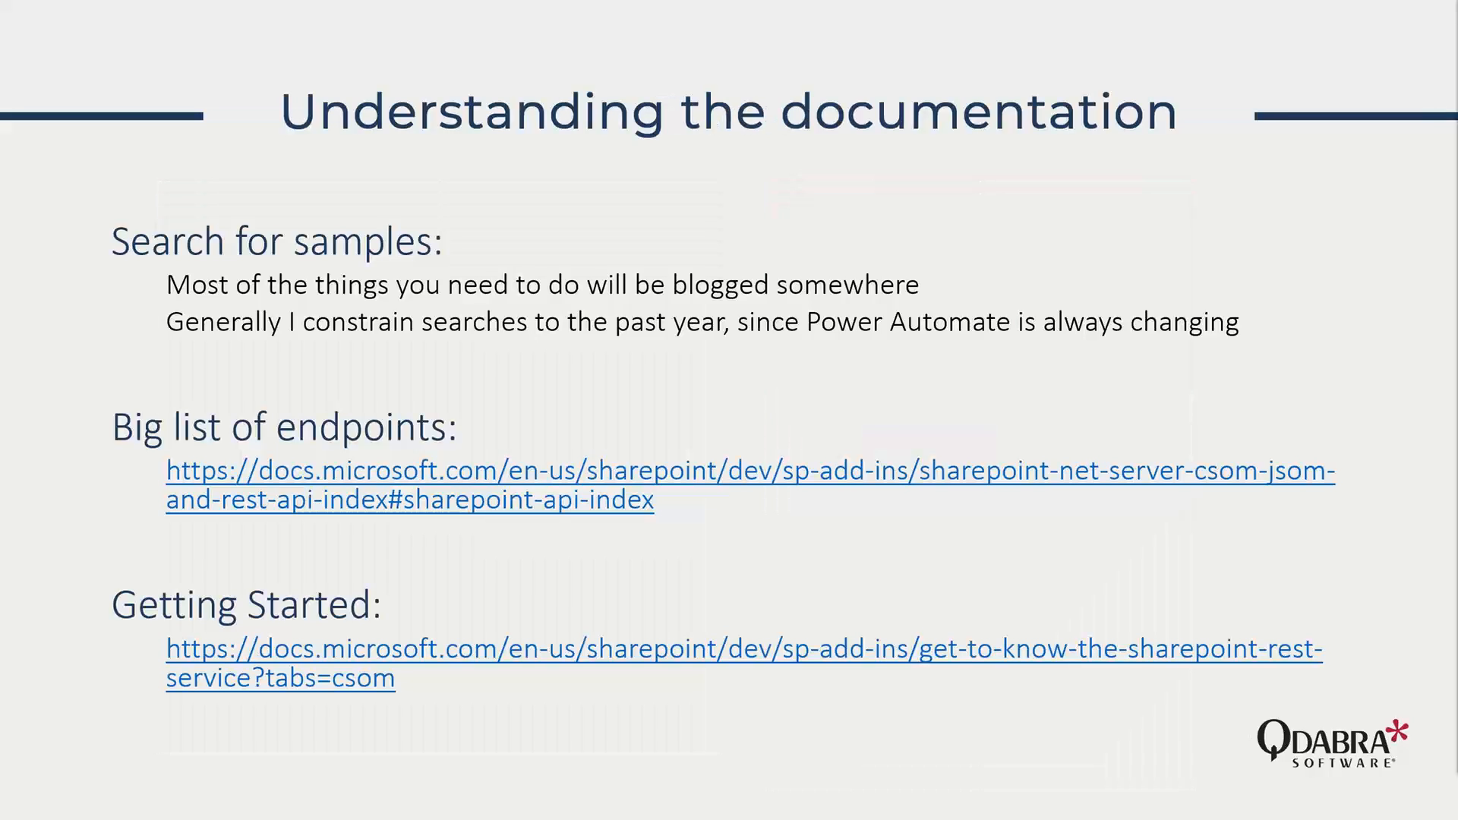